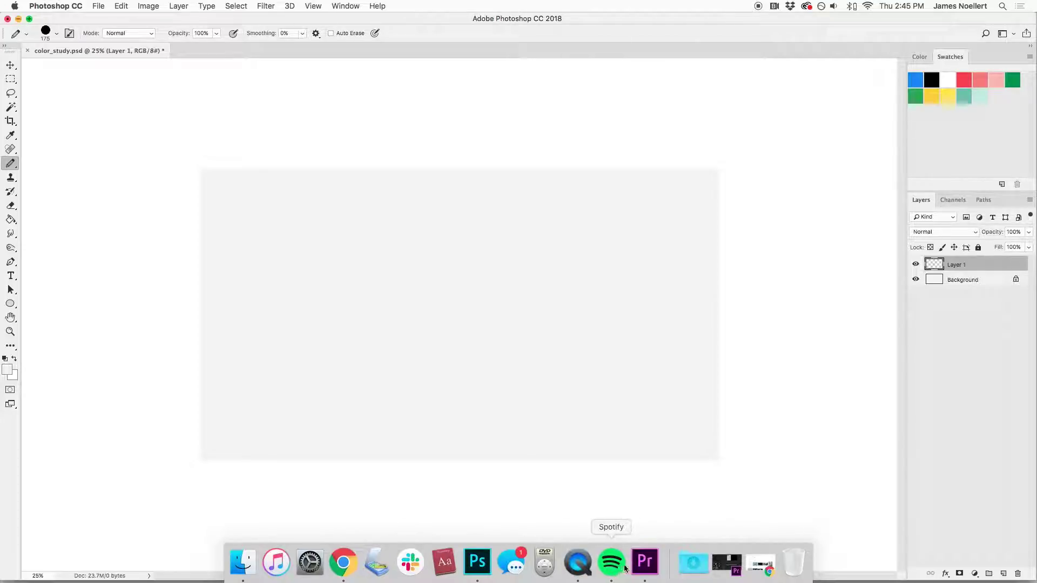
Switch to Chrome and look through the reference images in the Space Opera channel on Are.na
{"action": "left_click", "coordinate": [759, 569]}
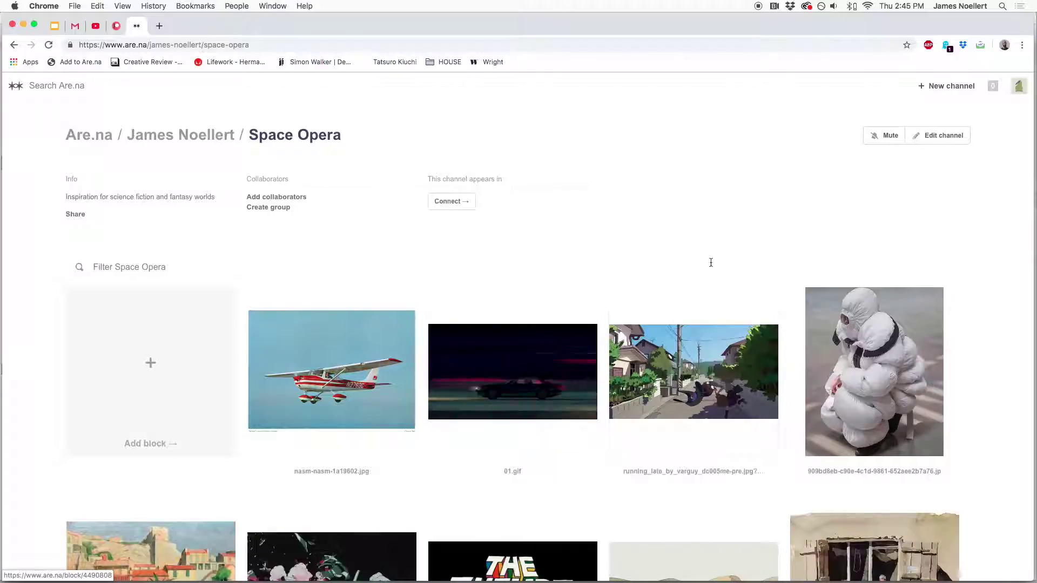
{"action": "scroll", "coordinate": [1001, 258], "scroll_direction": "down", "scroll_amount": 3}
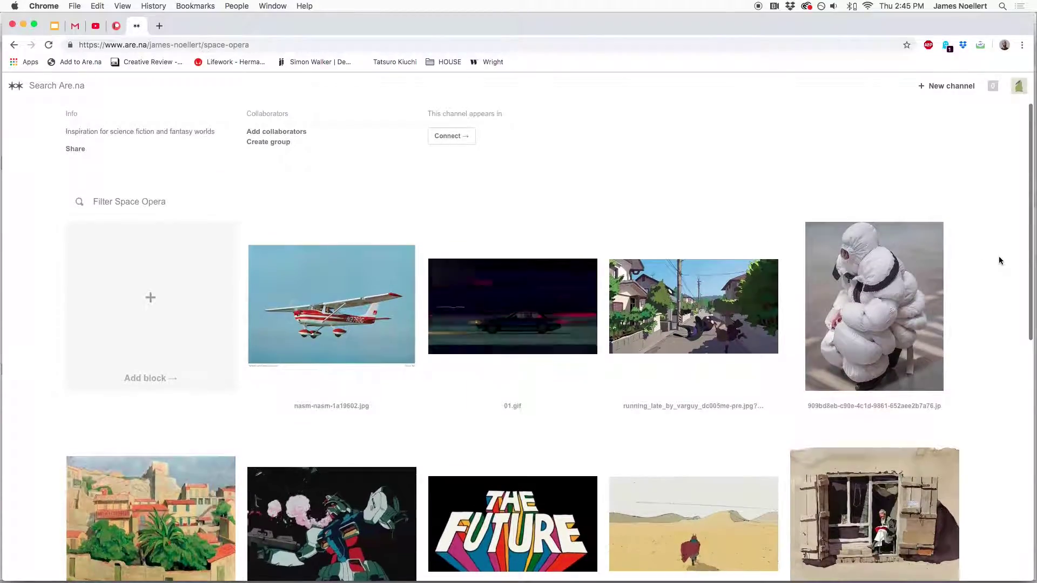
{"action": "scroll", "coordinate": [998, 260], "scroll_direction": "down", "scroll_amount": 4}
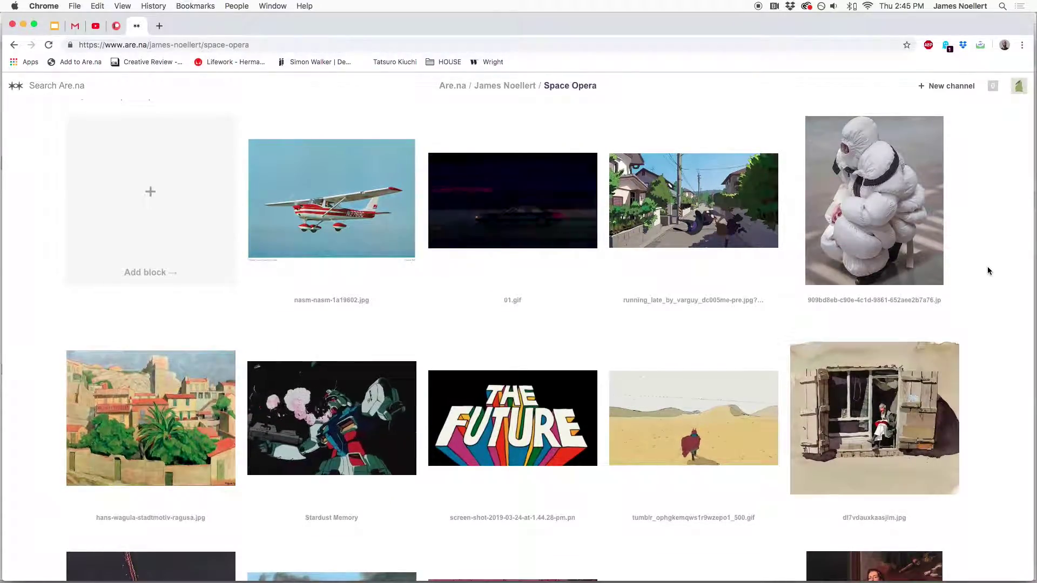
{"action": "scroll", "coordinate": [988, 270], "scroll_direction": "down", "scroll_amount": 2}
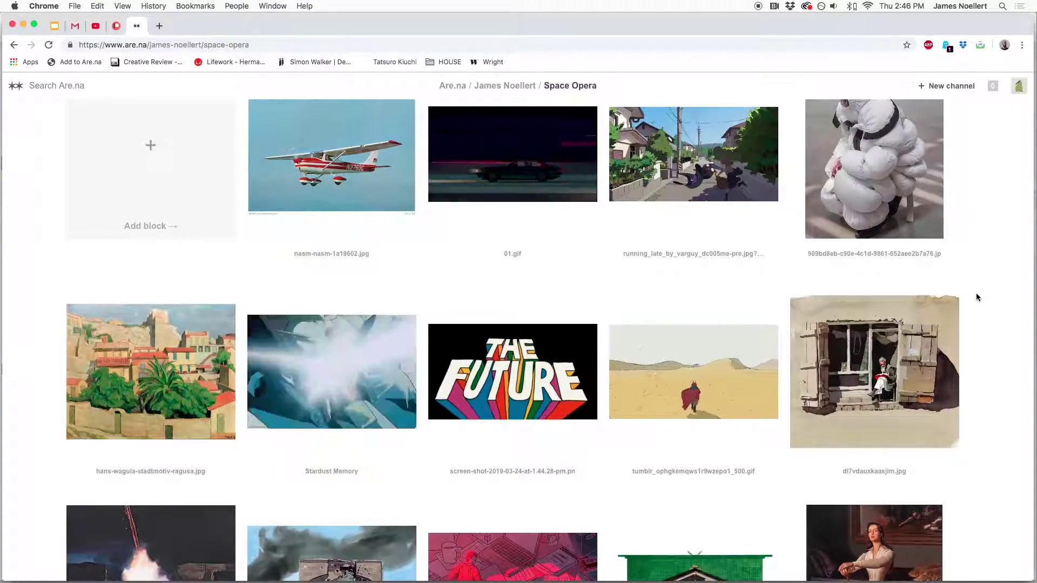
{"action": "mouse_move", "coordinate": [807, 320]}
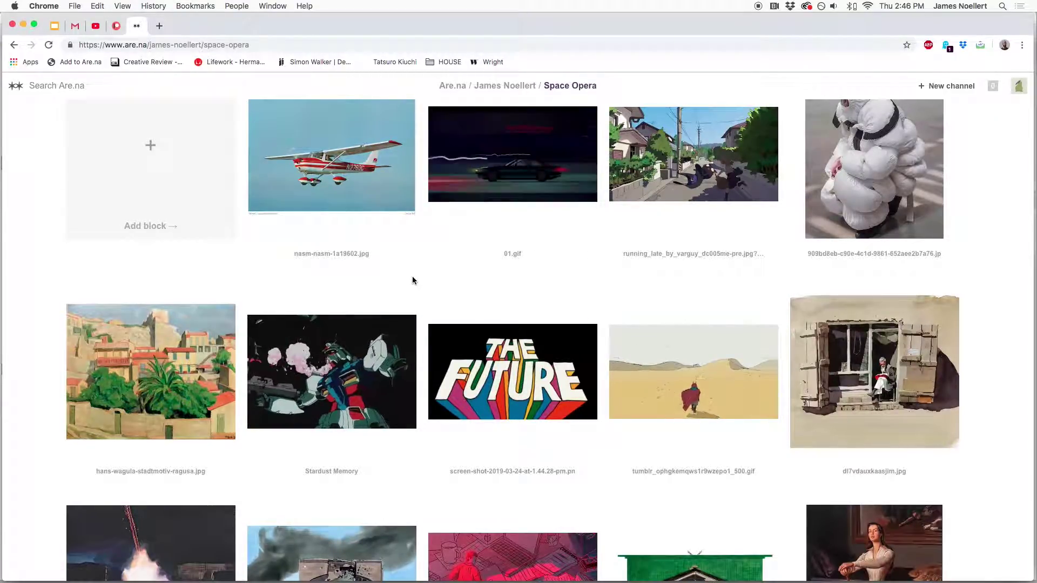
View the red-and-white airplane photo nasm-nasm-1a19602.jpg enlarged and at its original size, and return to the channel
{"action": "left_click", "coordinate": [387, 197]}
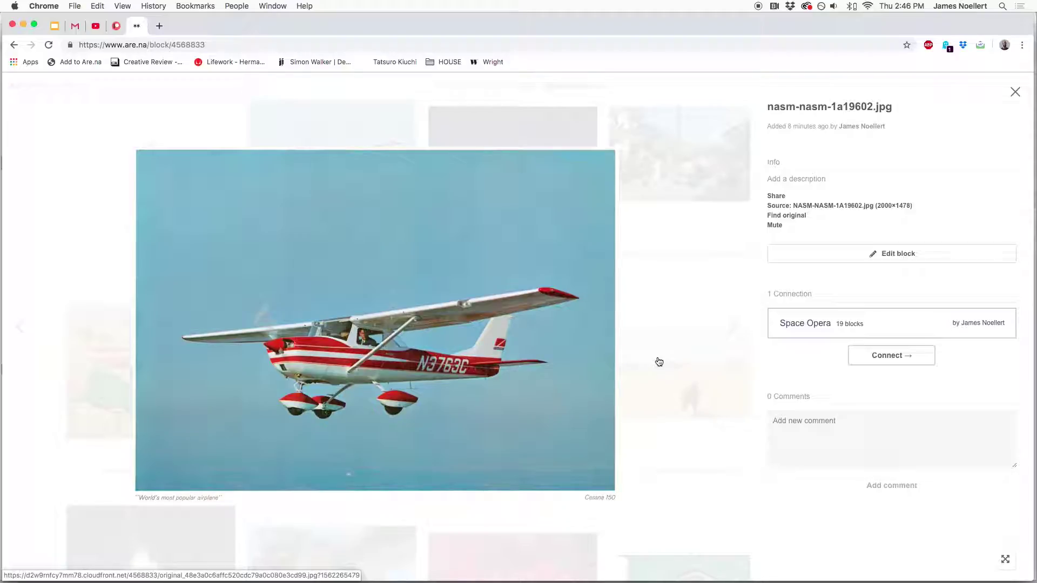
{"action": "left_click", "coordinate": [663, 332]}
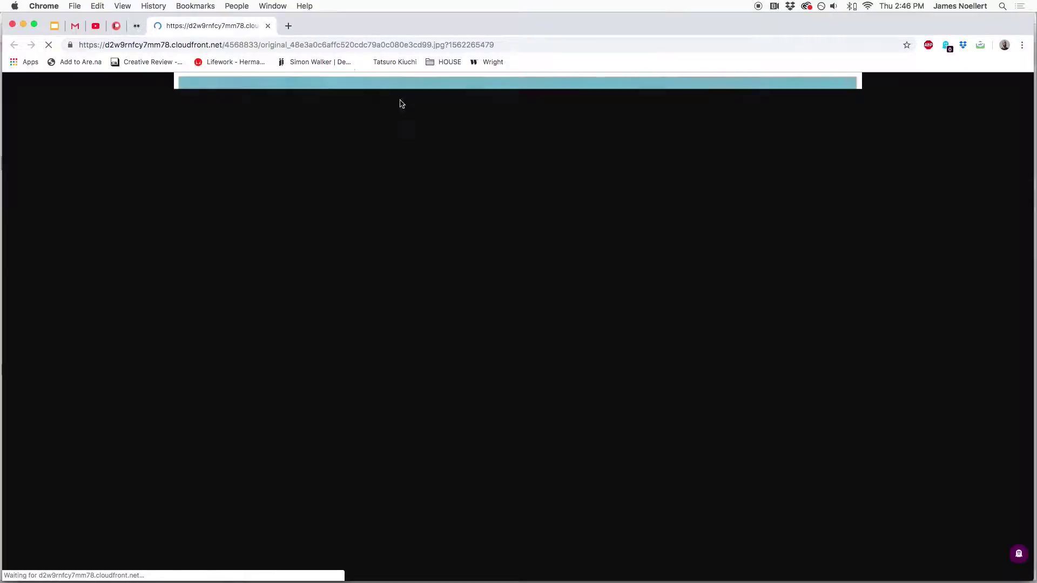
{"action": "left_click", "coordinate": [267, 25]}
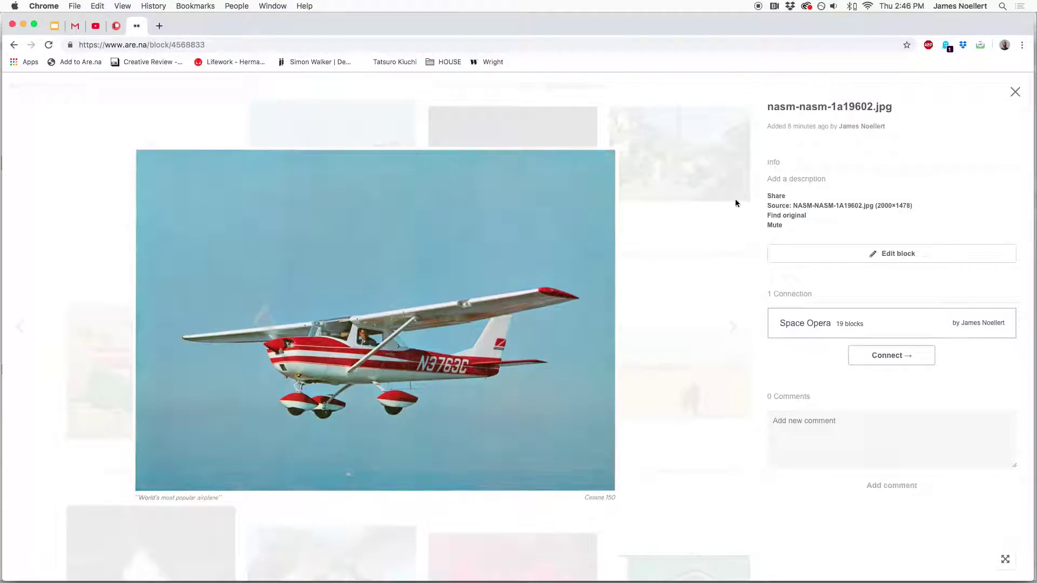
{"action": "left_click", "coordinate": [1014, 94]}
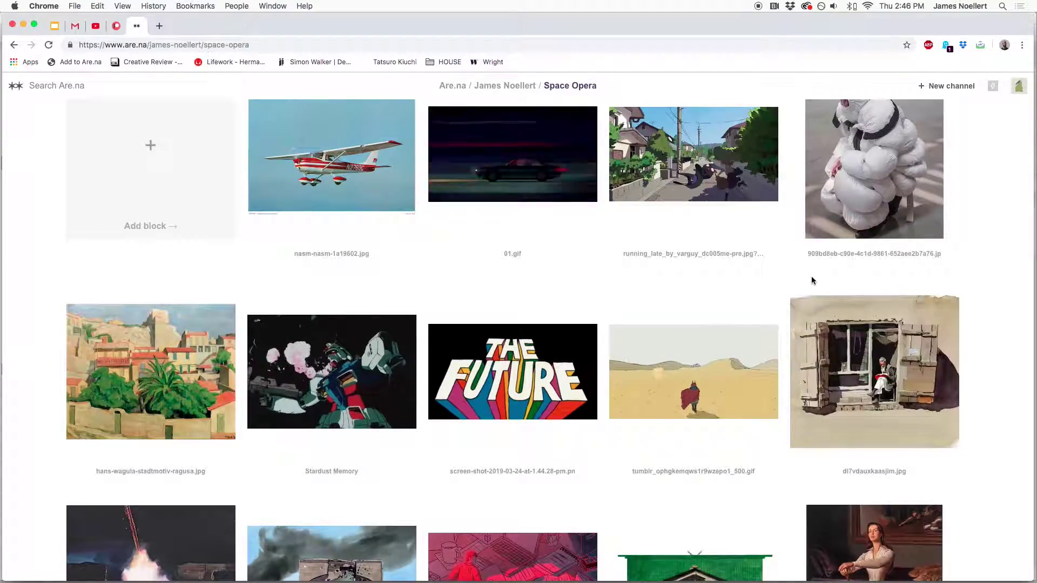
View the ruined archway illustration dywluxswaaaiyva.jpg enlarged and return to the channel
{"action": "mouse_move", "coordinate": [708, 368]}
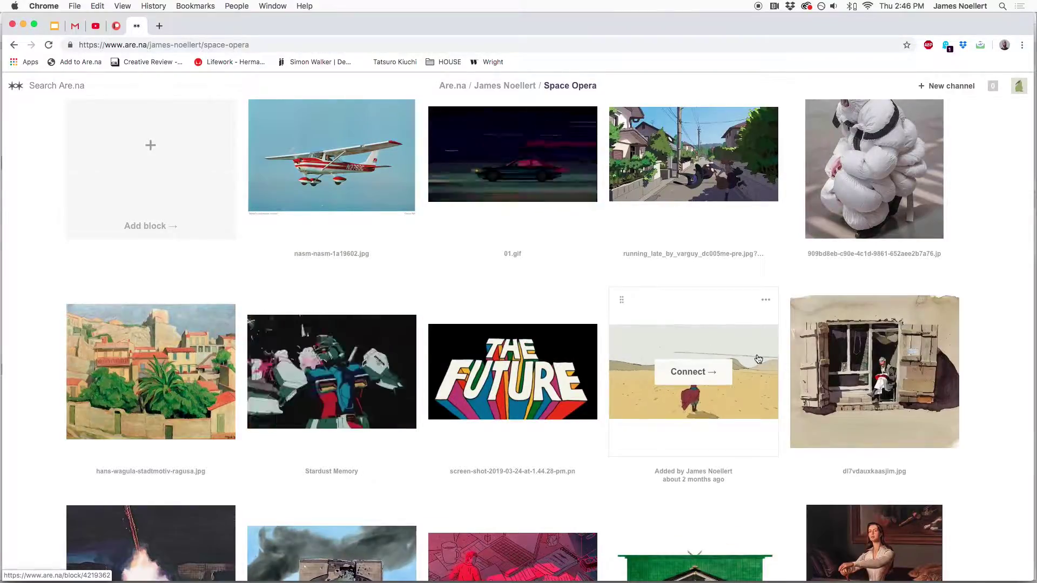
{"action": "scroll", "coordinate": [701, 378], "scroll_direction": "down", "scroll_amount": 3}
{"action": "left_click", "coordinate": [395, 468]}
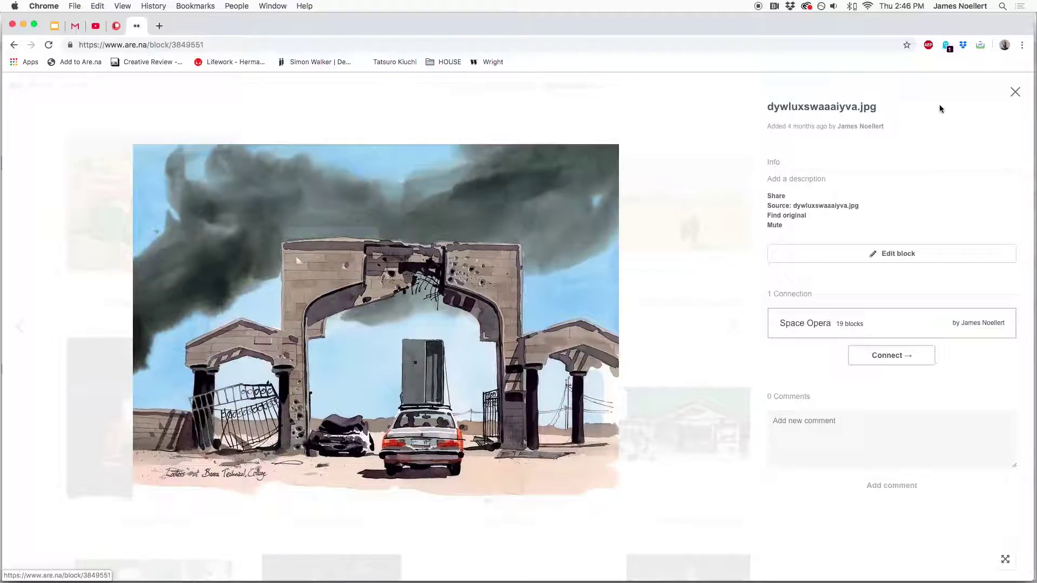
{"action": "left_click", "coordinate": [1015, 94]}
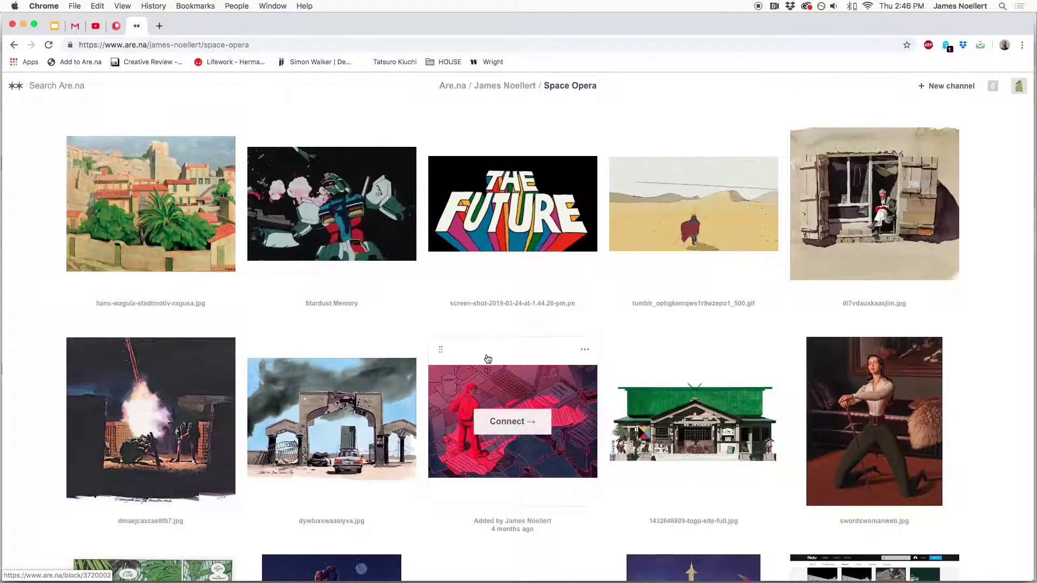
View the hillside town painting hans-wagula-stadtmotiv-ragusa.jpg enlarged and return to the channel
{"action": "scroll", "coordinate": [409, 364], "scroll_direction": "up", "scroll_amount": 10}
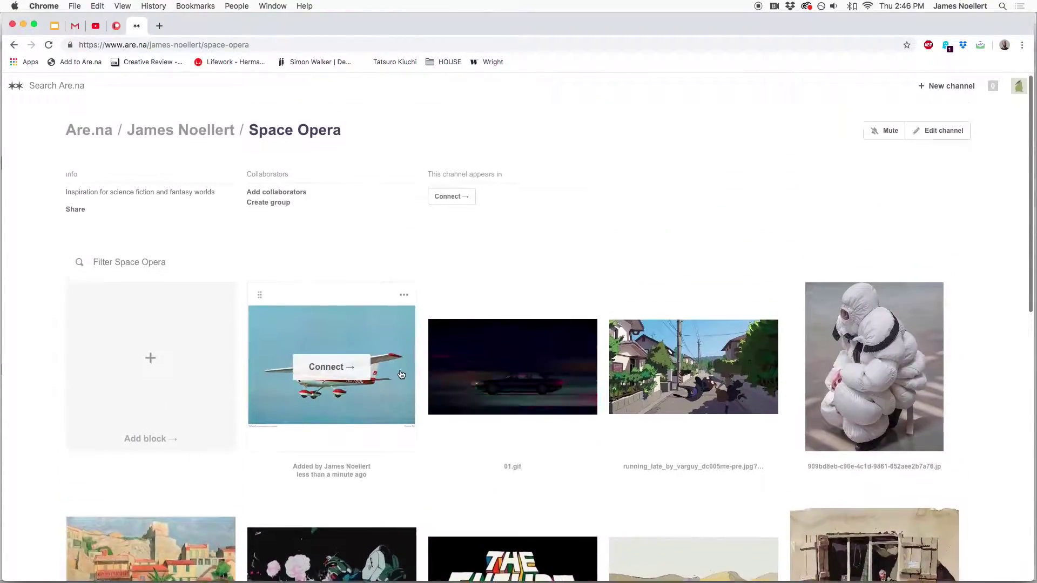
{"action": "scroll", "coordinate": [399, 375], "scroll_direction": "down", "scroll_amount": 2}
{"action": "scroll", "coordinate": [354, 397], "scroll_direction": "up", "scroll_amount": 1}
{"action": "left_click", "coordinate": [151, 481]}
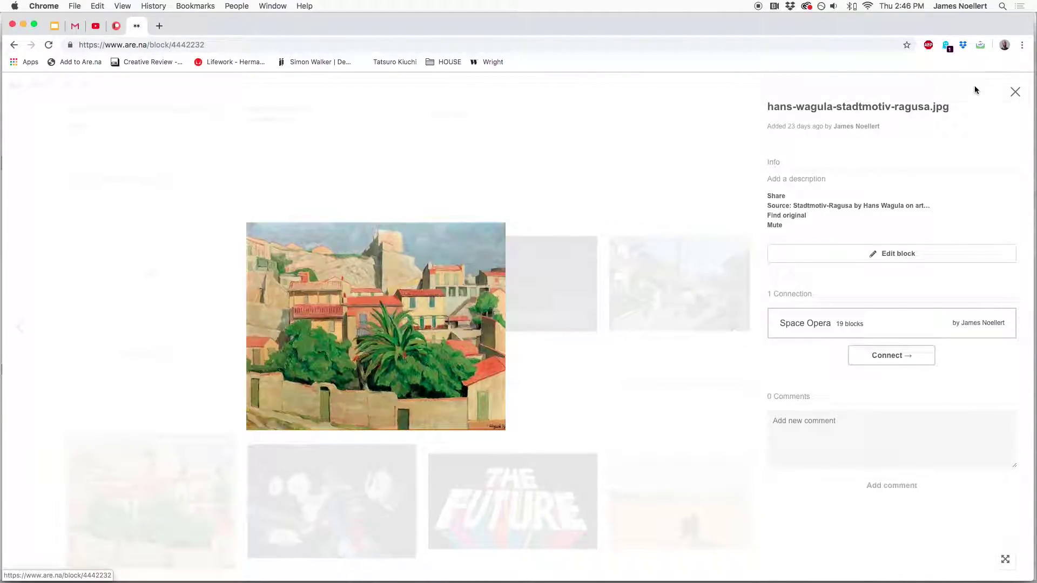
{"action": "left_click", "coordinate": [1015, 100]}
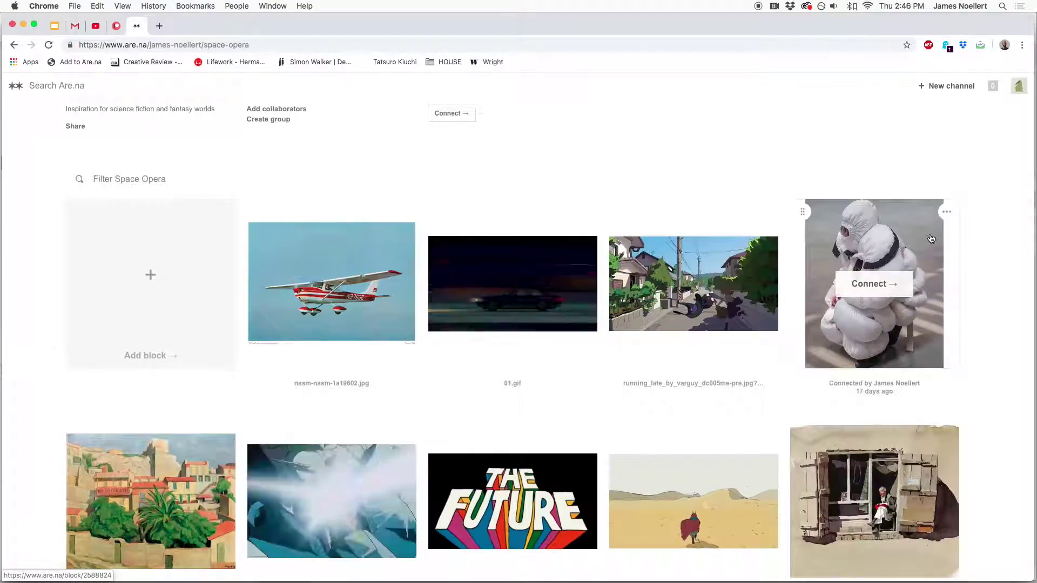
View the desert GIF with the caped figure enlarged, close it and compare the other reference images in the channel
{"action": "scroll", "coordinate": [896, 323], "scroll_direction": "down", "scroll_amount": 3}
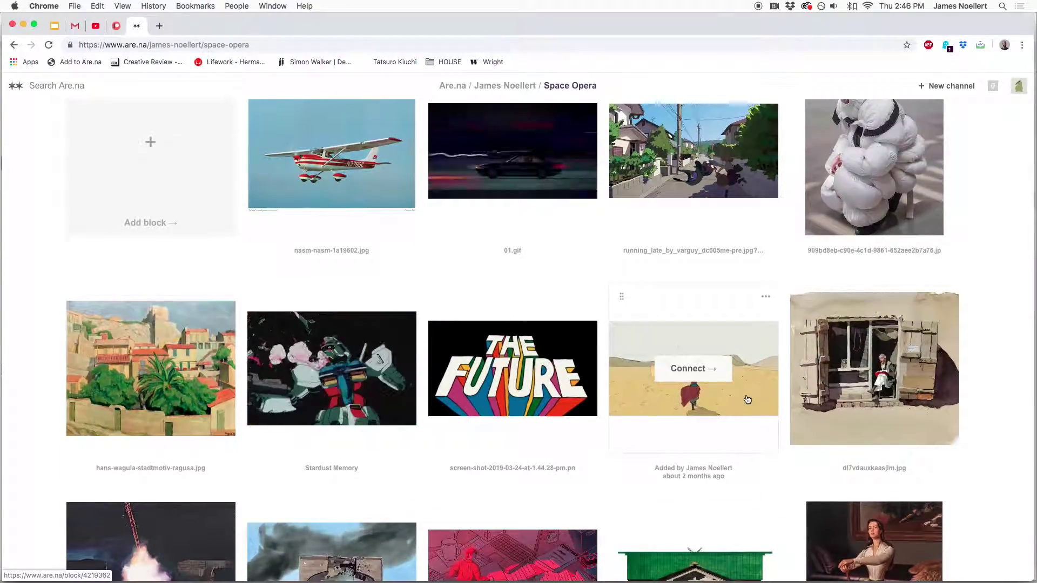
{"action": "left_click", "coordinate": [746, 396]}
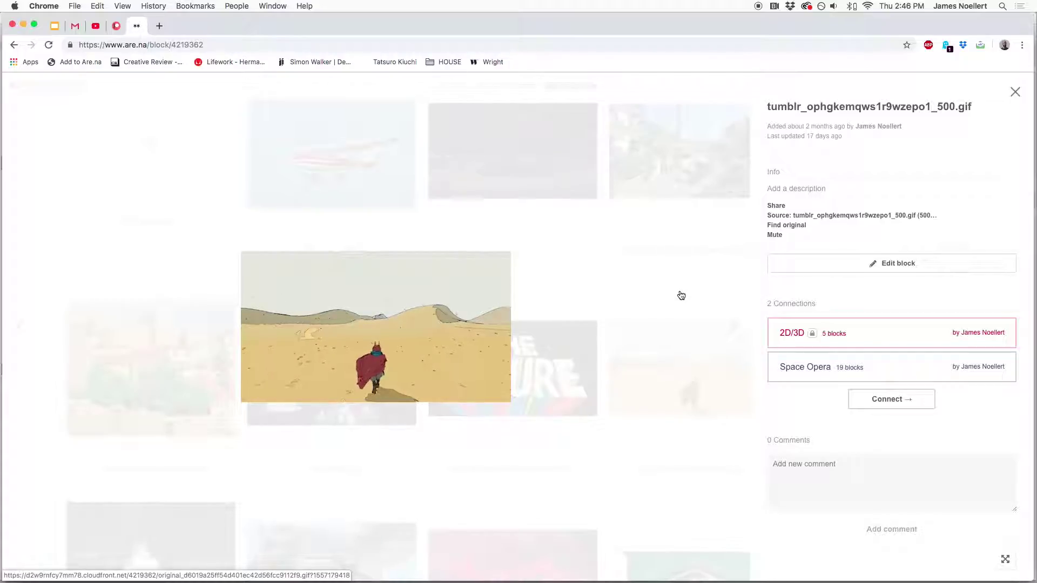
{"action": "left_click", "coordinate": [1015, 93]}
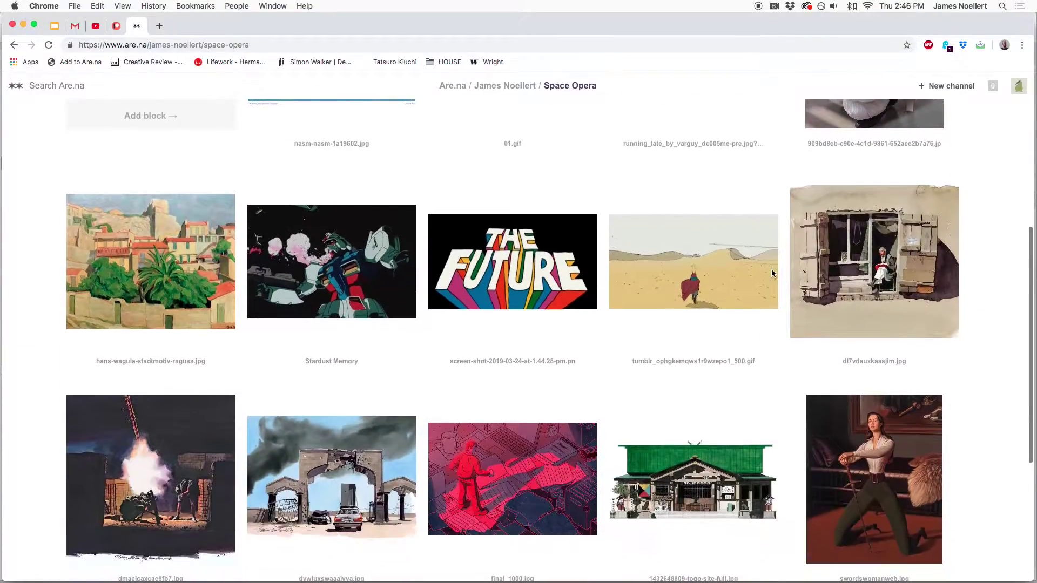
{"action": "mouse_move", "coordinate": [772, 273]}
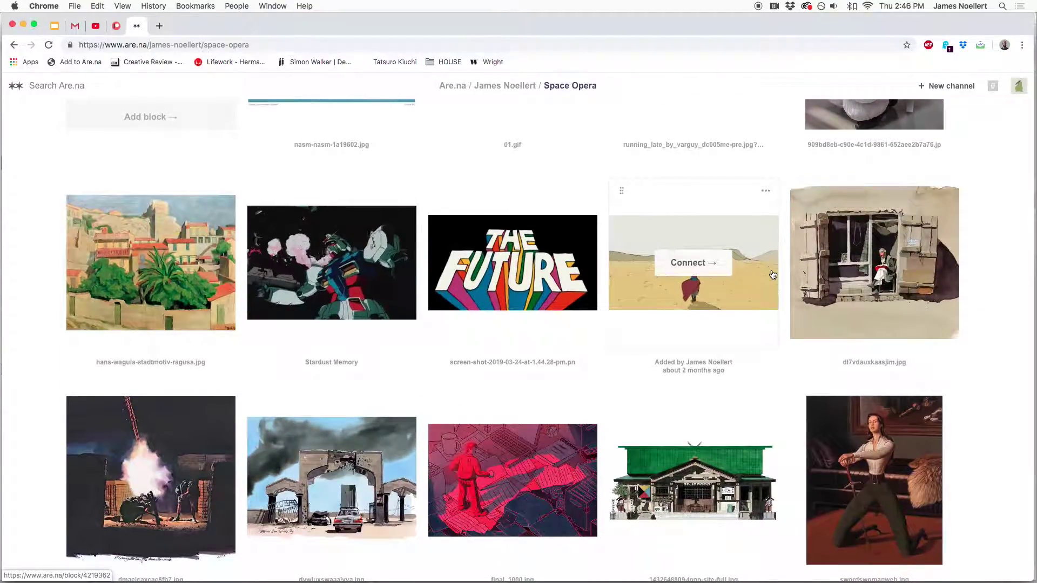
{"action": "scroll", "coordinate": [773, 275], "scroll_direction": "up", "scroll_amount": 5}
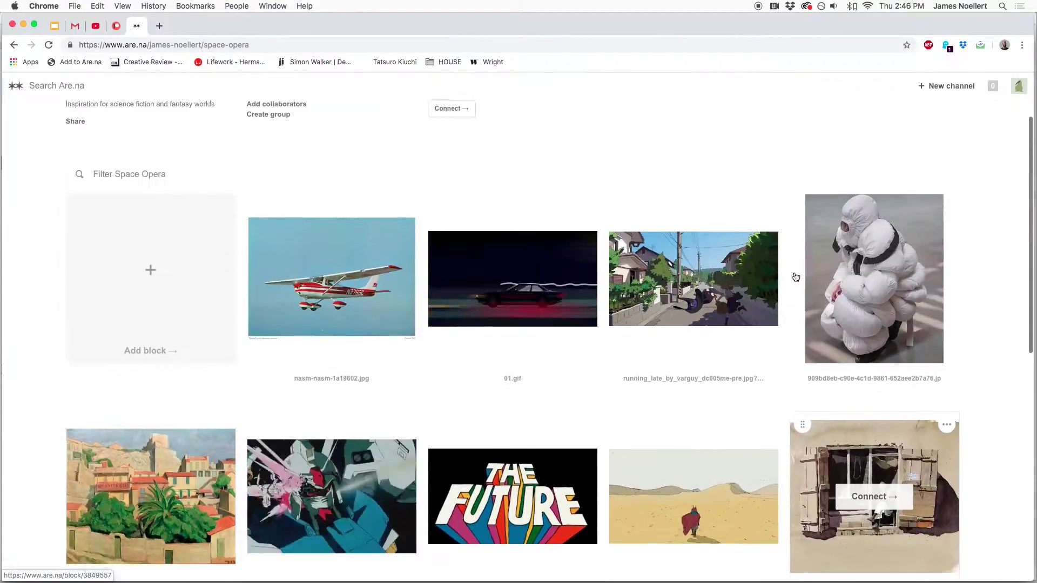
{"action": "mouse_move", "coordinate": [388, 264]}
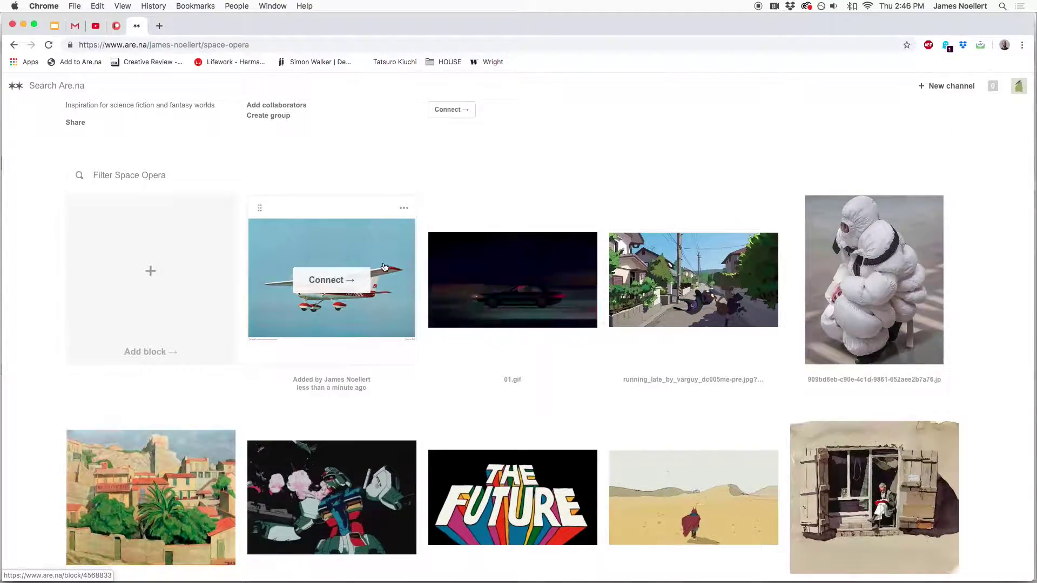
{"action": "scroll", "coordinate": [388, 265], "scroll_direction": "down", "scroll_amount": 2}
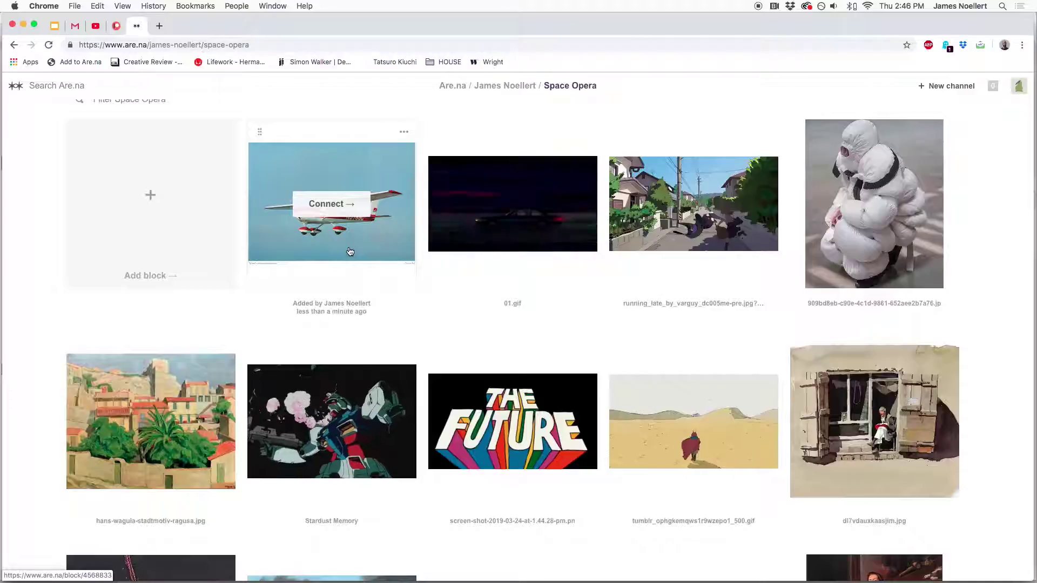
{"action": "scroll", "coordinate": [708, 449], "scroll_direction": "down", "scroll_amount": 5}
{"action": "scroll", "coordinate": [709, 449], "scroll_direction": "up", "scroll_amount": 4}
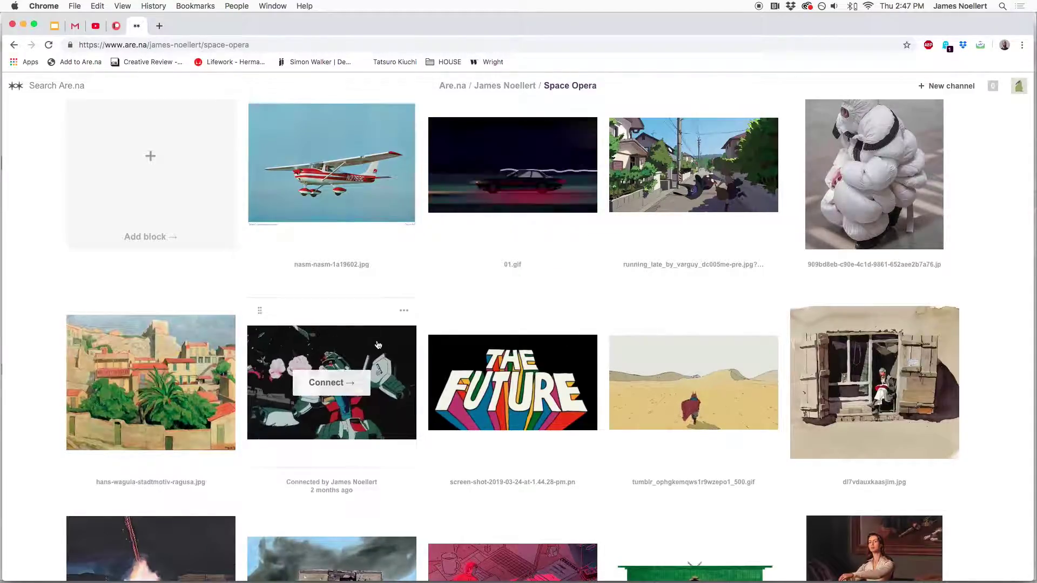
Switch to Photoshop and arrange its narrowed window side by side with Chrome so the reference images stay visible
{"action": "left_click", "coordinate": [498, 575]}
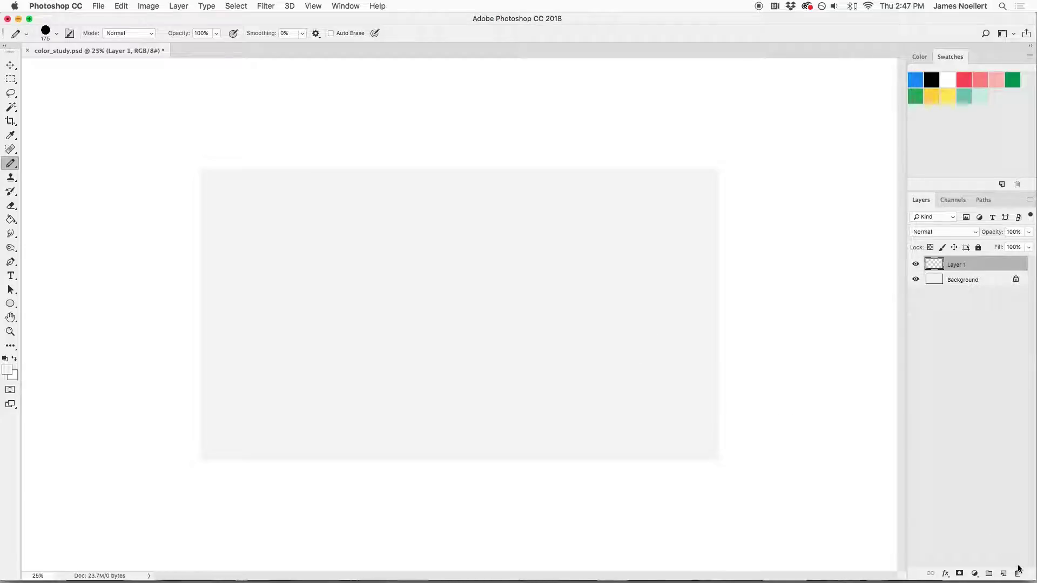
{"action": "left_click_drag", "start_coordinate": [1034, 579], "coordinate": [508, 581]}
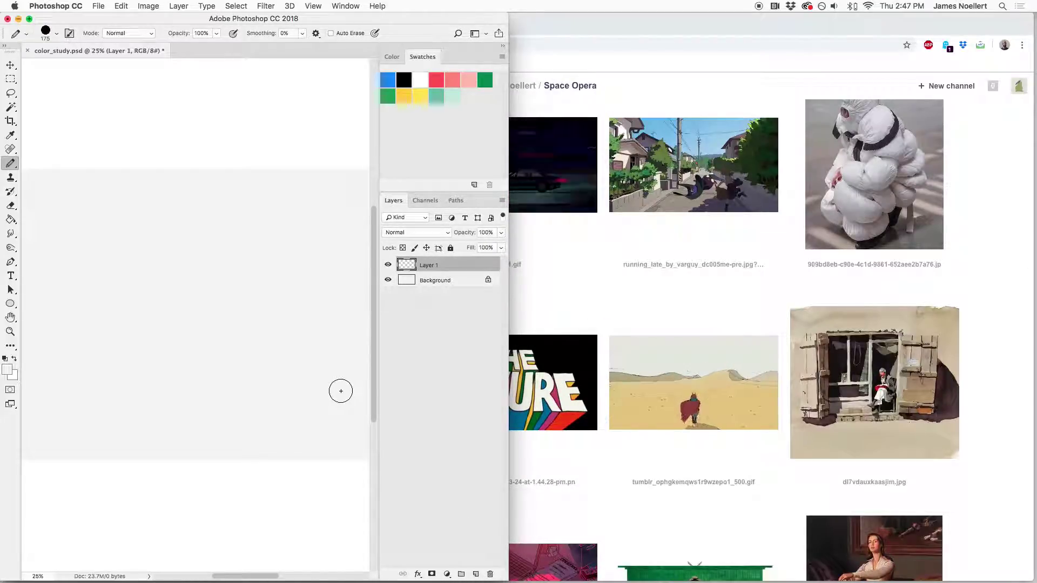
{"action": "left_click_drag", "start_coordinate": [582, 26], "coordinate": [1029, 18]}
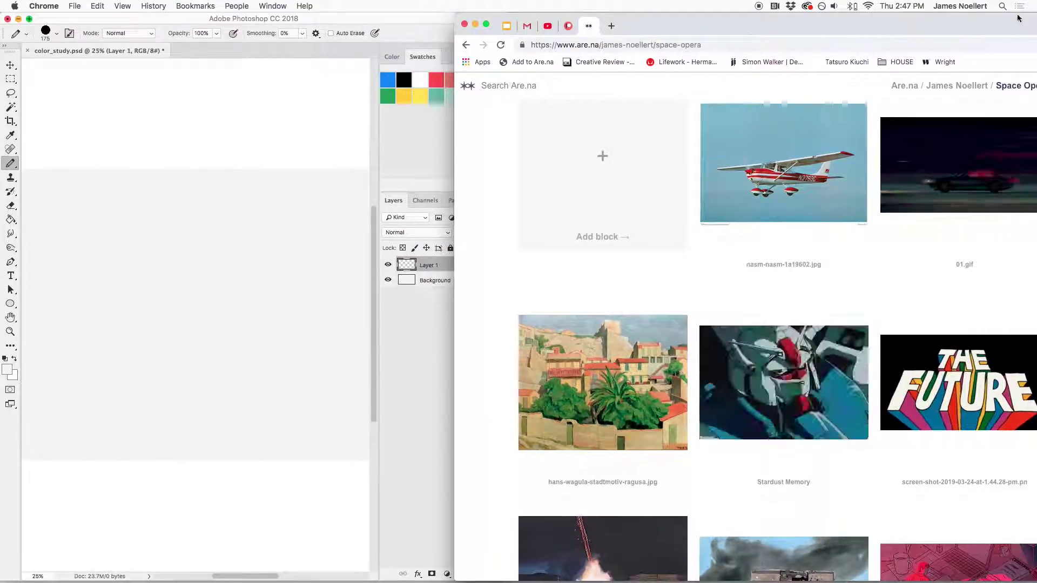
{"action": "left_click", "coordinate": [440, 21]}
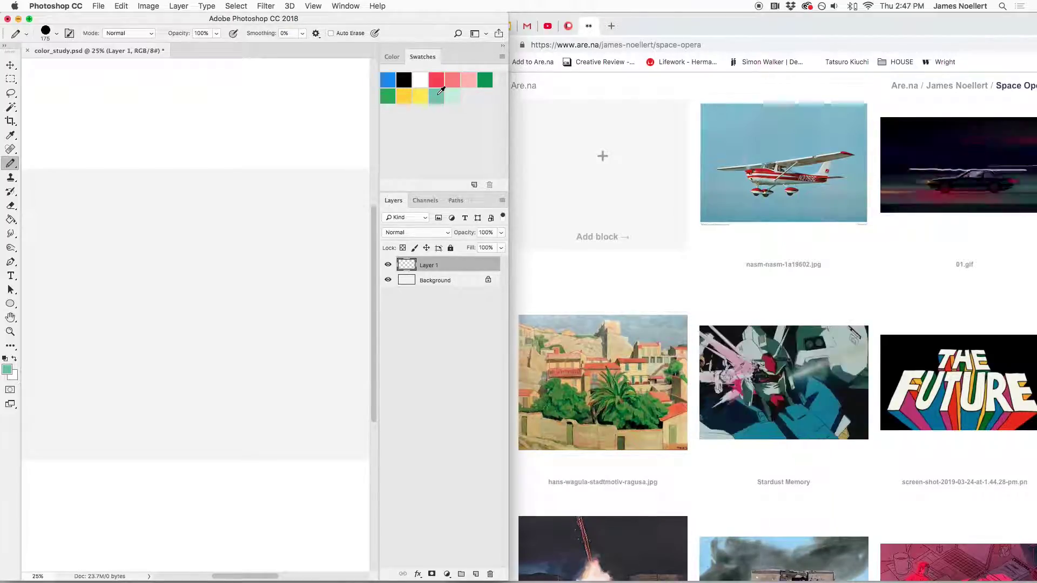
On two new layers, paint a teal blob with the 175 px pencil and a slanted red stroke below it at 50 px
{"action": "left_click", "coordinate": [475, 573]}
{"action": "mouse_move", "coordinate": [160, 249]}
{"action": "left_mouse_down"}
{"action": "mouse_move", "coordinate": [226, 218]}
{"action": "mouse_move", "coordinate": [236, 201]}
{"action": "mouse_move", "coordinate": [183, 230]}
{"action": "mouse_move", "coordinate": [237, 238]}
{"action": "mouse_move", "coordinate": [220, 220]}
{"action": "left_mouse_up"}
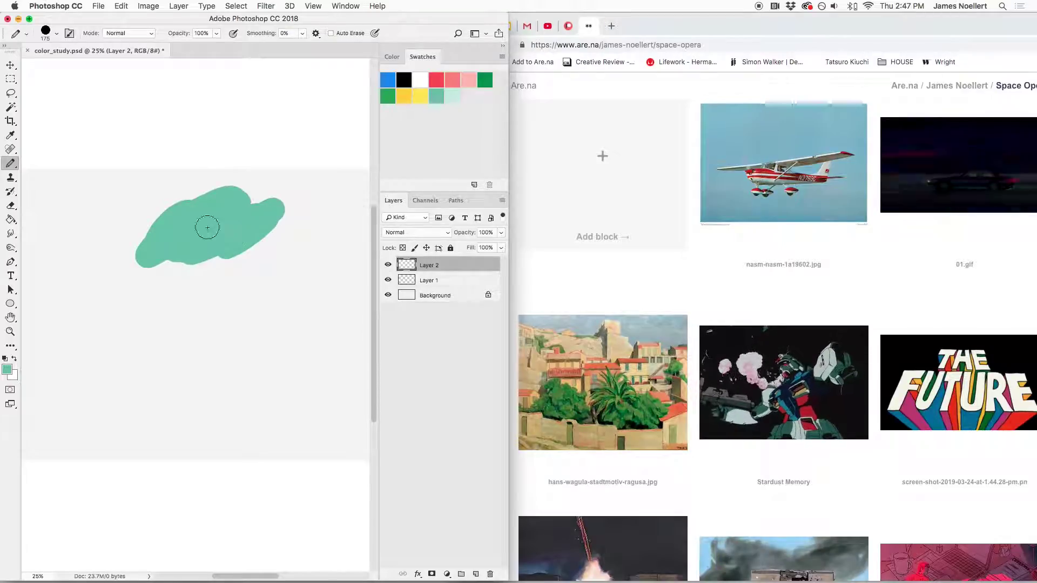
{"action": "left_click", "coordinate": [478, 573]}
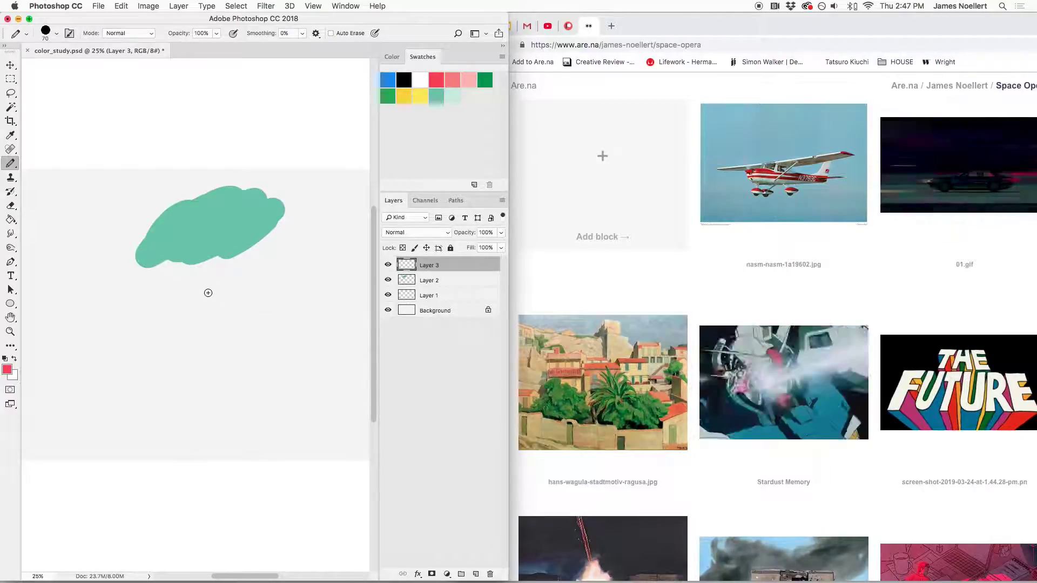
{"action": "left_click_drag", "start_coordinate": [239, 285], "coordinate": [249, 287]}
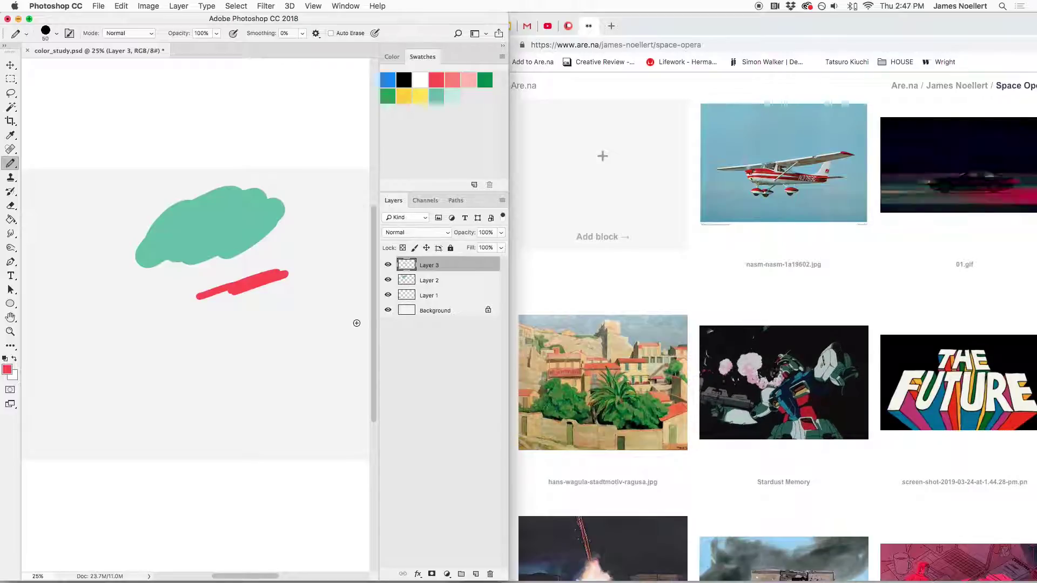
On Layer 1, fill the lower part of the canvas with golden yellow using the Pencil tool at 400 px
{"action": "left_click", "coordinate": [431, 301]}
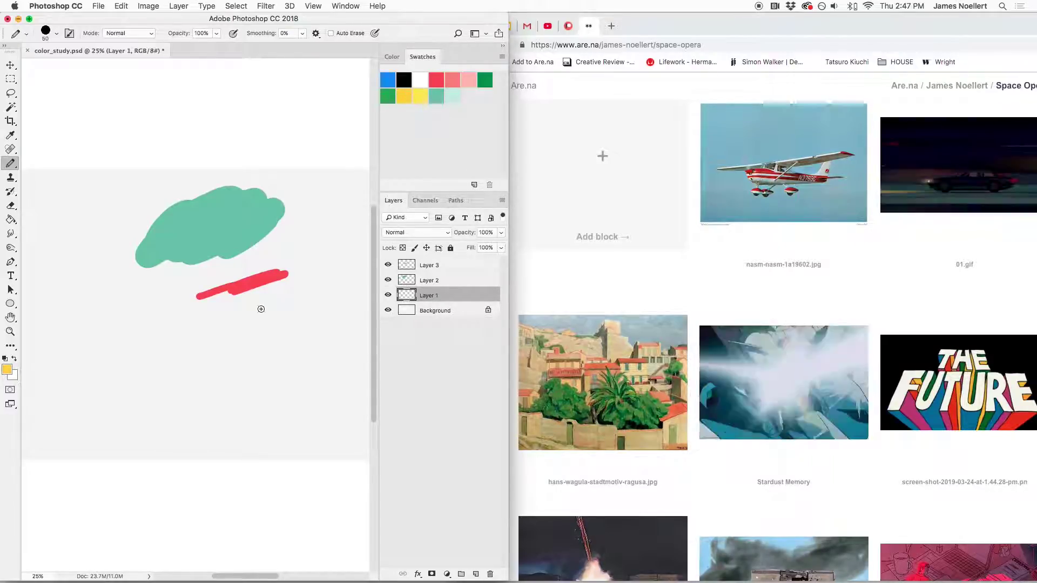
{"action": "key", "text": "bracketright"}
{"action": "key", "text": "bracketright"}
{"action": "mouse_move", "coordinate": [117, 364]}
{"action": "left_mouse_down"}
{"action": "mouse_move", "coordinate": [181, 325]}
{"action": "mouse_move", "coordinate": [345, 354]}
{"action": "mouse_move", "coordinate": [343, 418]}
{"action": "mouse_move", "coordinate": [237, 385]}
{"action": "mouse_move", "coordinate": [127, 371]}
{"action": "mouse_move", "coordinate": [150, 404]}
{"action": "mouse_move", "coordinate": [307, 429]}
{"action": "mouse_move", "coordinate": [360, 420]}
{"action": "mouse_move", "coordinate": [174, 422]}
{"action": "left_mouse_up"}
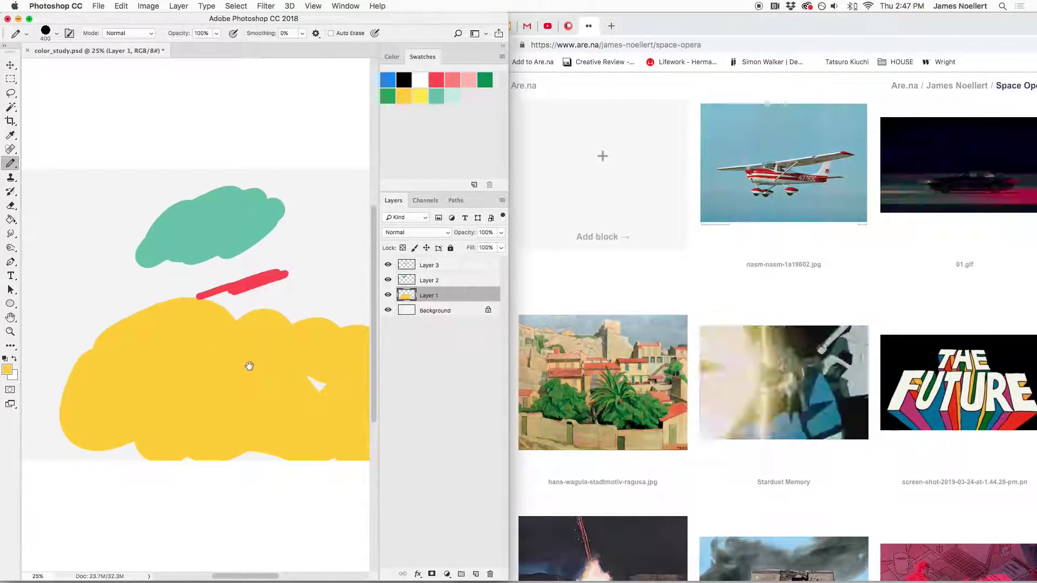
{"action": "left_click_drag", "start_coordinate": [249, 364], "coordinate": [411, 358]}
{"action": "mouse_move", "coordinate": [310, 367]}
{"action": "left_mouse_down"}
{"action": "mouse_move", "coordinate": [273, 312]}
{"action": "mouse_move", "coordinate": [210, 411]}
{"action": "mouse_move", "coordinate": [246, 443]}
{"action": "left_mouse_up"}
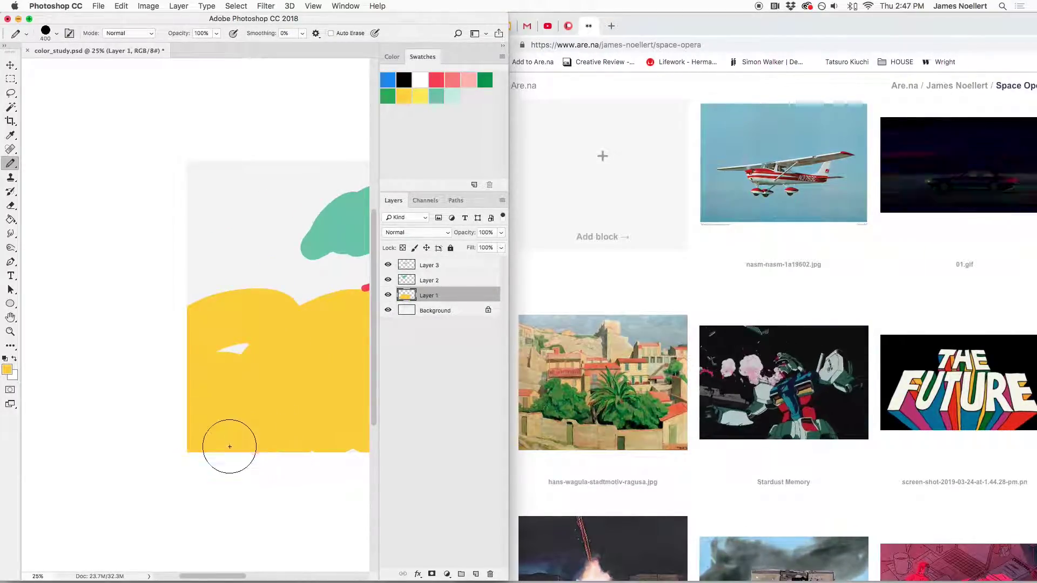
{"action": "scroll", "coordinate": [178, 363], "scroll_direction": "right", "scroll_amount": 10}
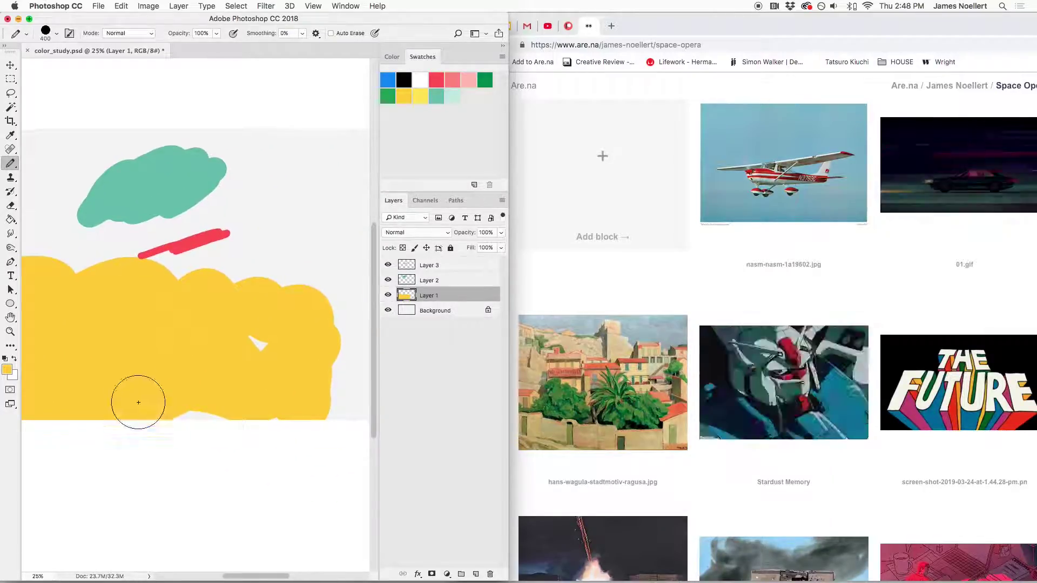
{"action": "mouse_move", "coordinate": [292, 356]}
{"action": "left_mouse_down"}
{"action": "mouse_move", "coordinate": [321, 318]}
{"action": "mouse_move", "coordinate": [333, 422]}
{"action": "mouse_move", "coordinate": [386, 416]}
{"action": "left_mouse_up"}
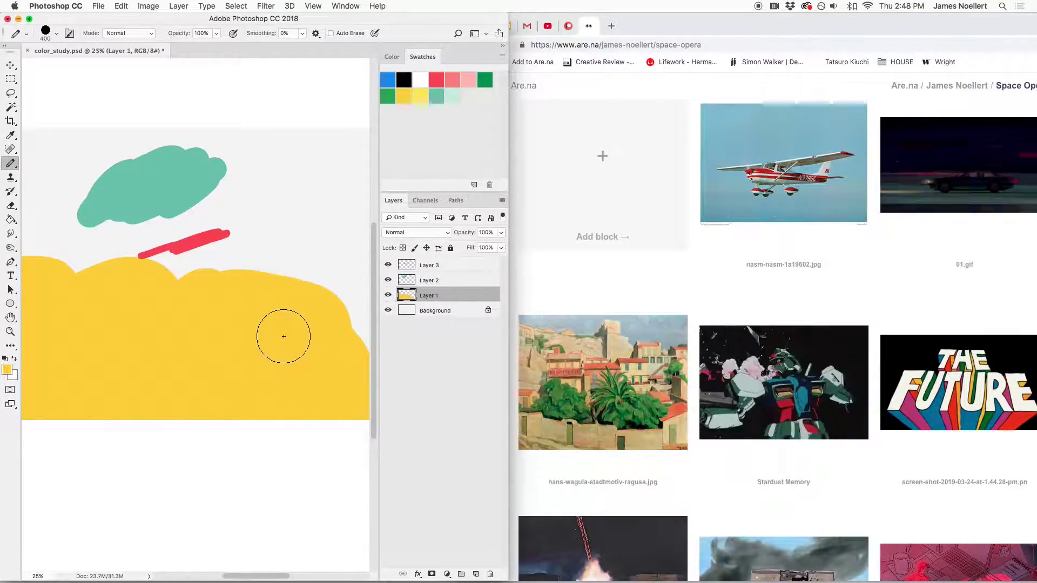
Widen the Photoshop window to the full screen width and enlarge the canvas view
{"action": "key", "text": "super+minus"}
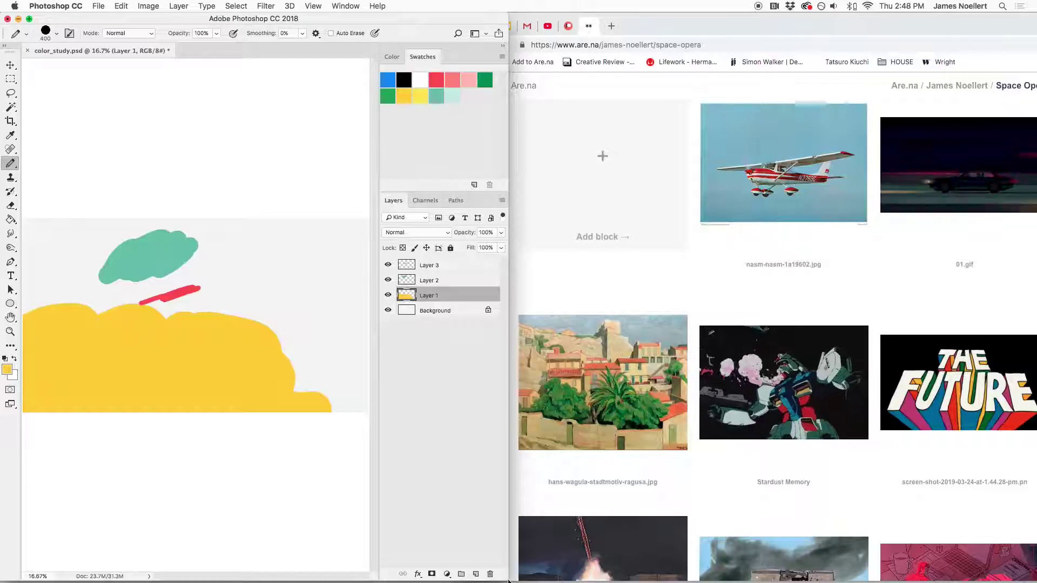
{"action": "left_click_drag", "start_coordinate": [508, 565], "coordinate": [1034, 555]}
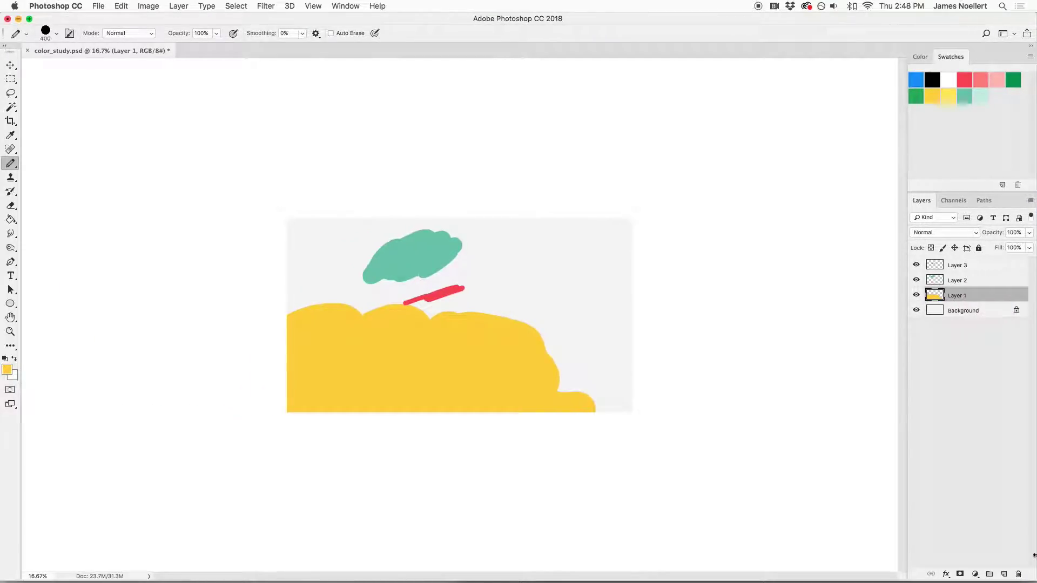
{"action": "key", "text": "super+equal"}
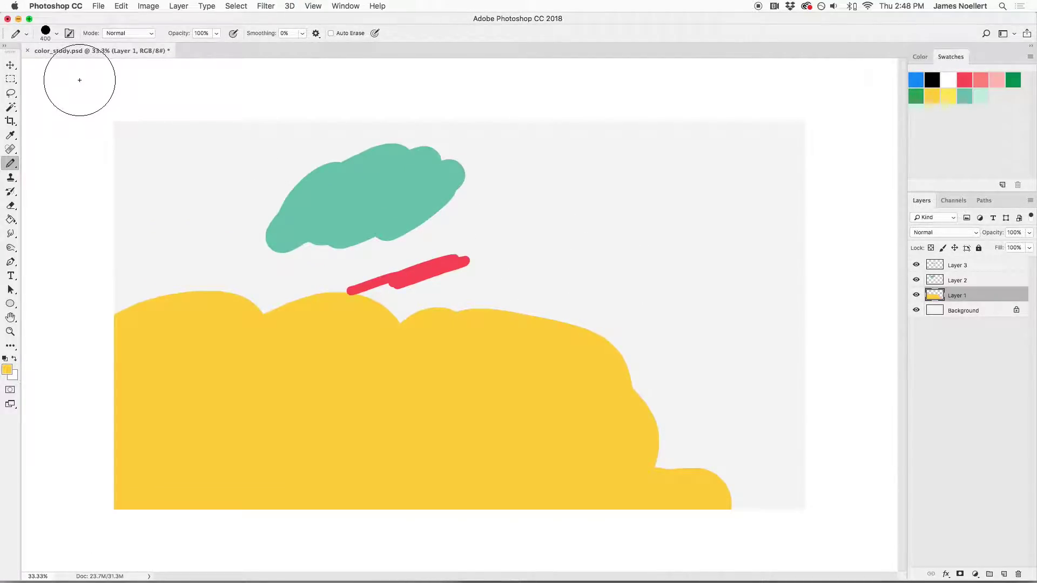
Fill Layer 2 with its teal colour and move it beneath Layer 1 as the backdrop
{"action": "left_click", "coordinate": [973, 282]}
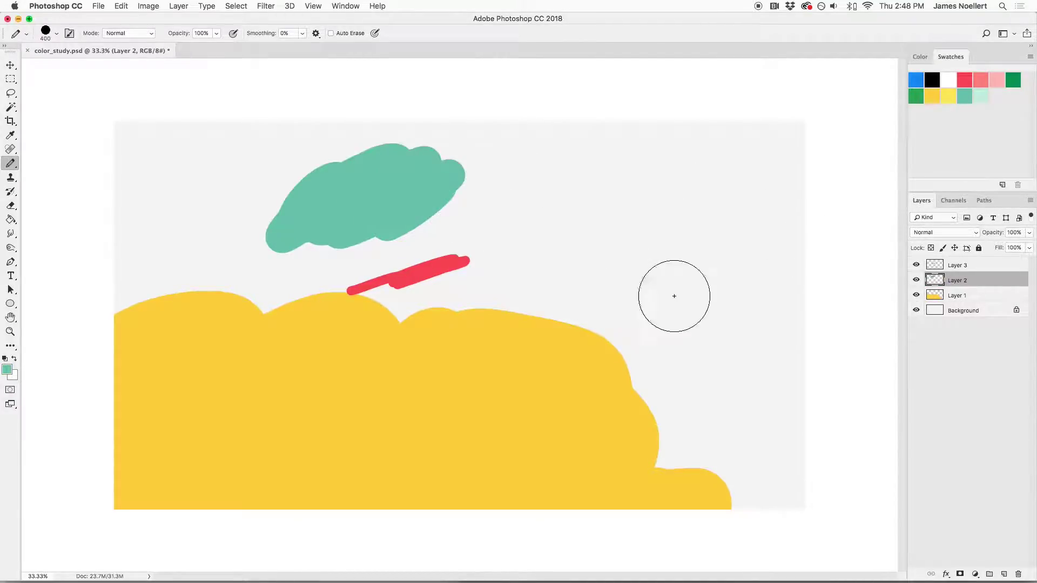
{"action": "key", "text": "alt+BackSpace"}
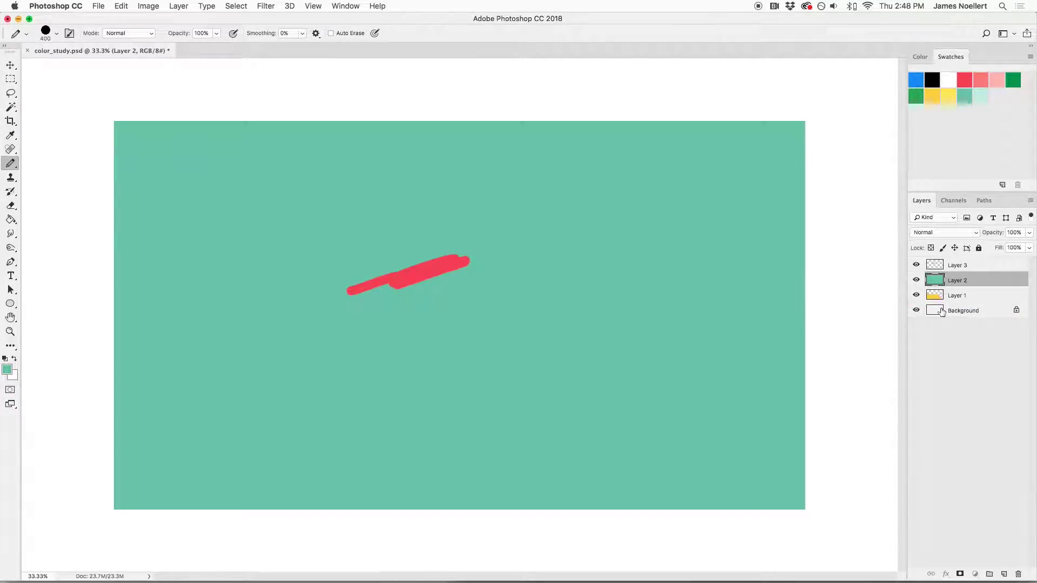
{"action": "left_click_drag", "start_coordinate": [954, 285], "coordinate": [950, 301]}
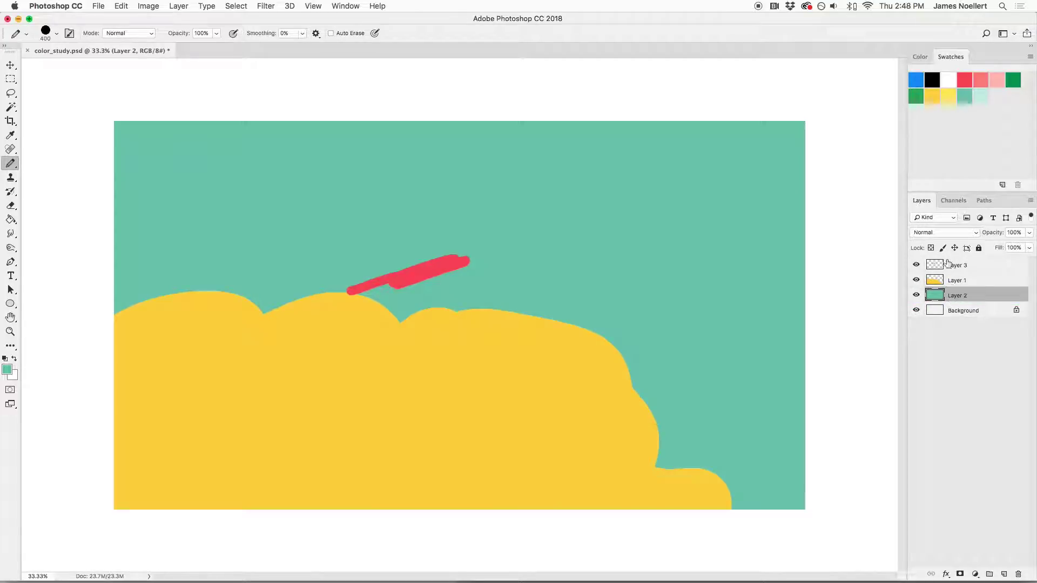
On a new layer directly above Layer 1, paint a white body around the red stroke with the pencil at 125 px
{"action": "left_click", "coordinate": [977, 282]}
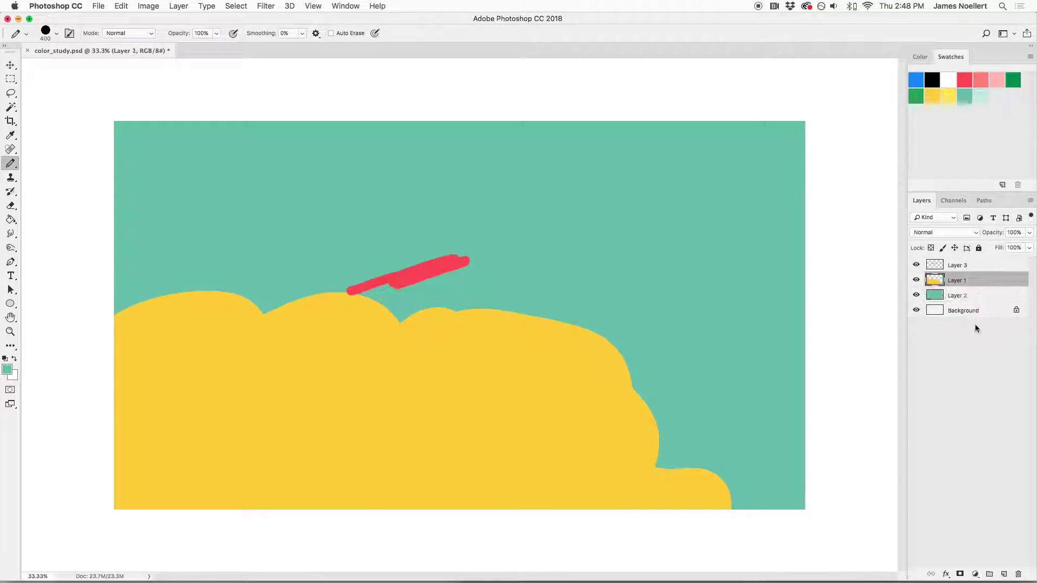
{"action": "left_click", "coordinate": [1003, 573]}
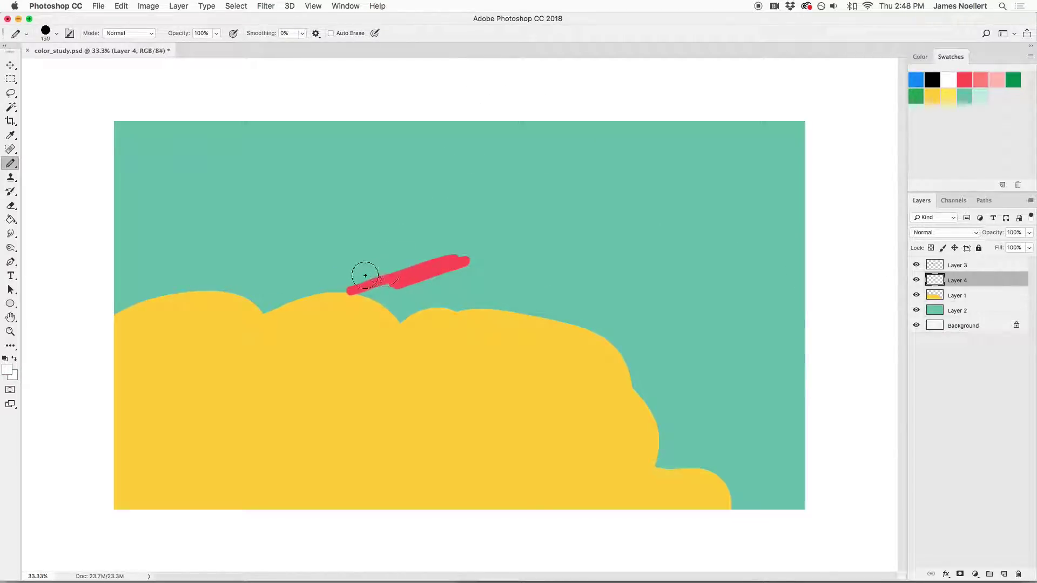
{"action": "key", "text": "bracketleft"}
{"action": "left_click_drag", "start_coordinate": [366, 276], "coordinate": [355, 280]}
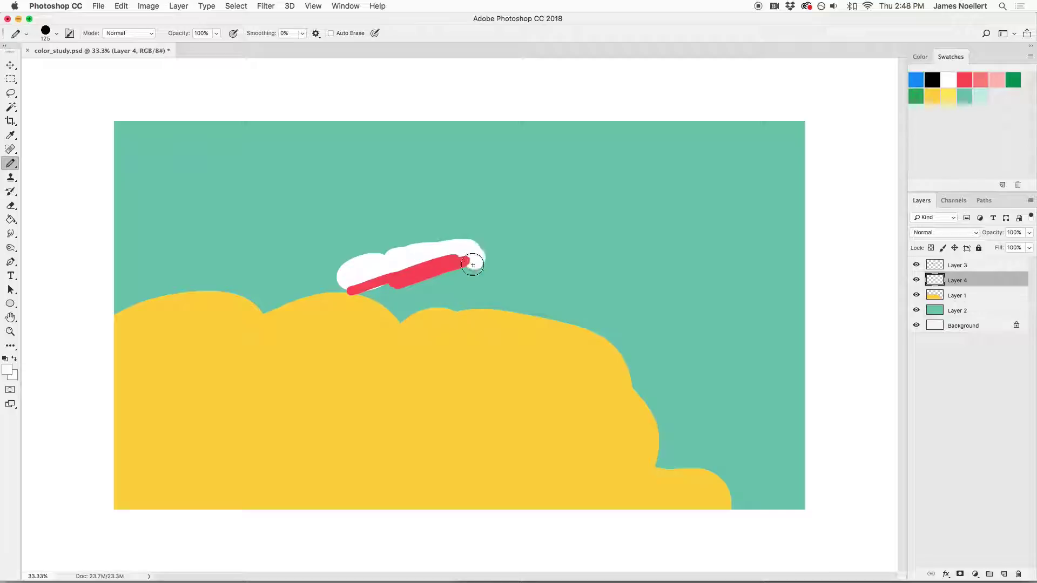
Add an upright white tail with a crossbar and, at 50 px, a thin stroke extending from each end of the body
{"action": "mouse_move", "coordinate": [484, 246]}
{"action": "left_mouse_down"}
{"action": "mouse_move", "coordinate": [484, 217]}
{"action": "mouse_move", "coordinate": [469, 218]}
{"action": "mouse_move", "coordinate": [468, 241]}
{"action": "mouse_move", "coordinate": [475, 220]}
{"action": "mouse_move", "coordinate": [454, 217]}
{"action": "mouse_move", "coordinate": [507, 210]}
{"action": "left_mouse_up"}
{"action": "key", "text": "bracketleft"}
{"action": "key", "text": "bracketleft"}
{"action": "key", "text": "bracketleft"}
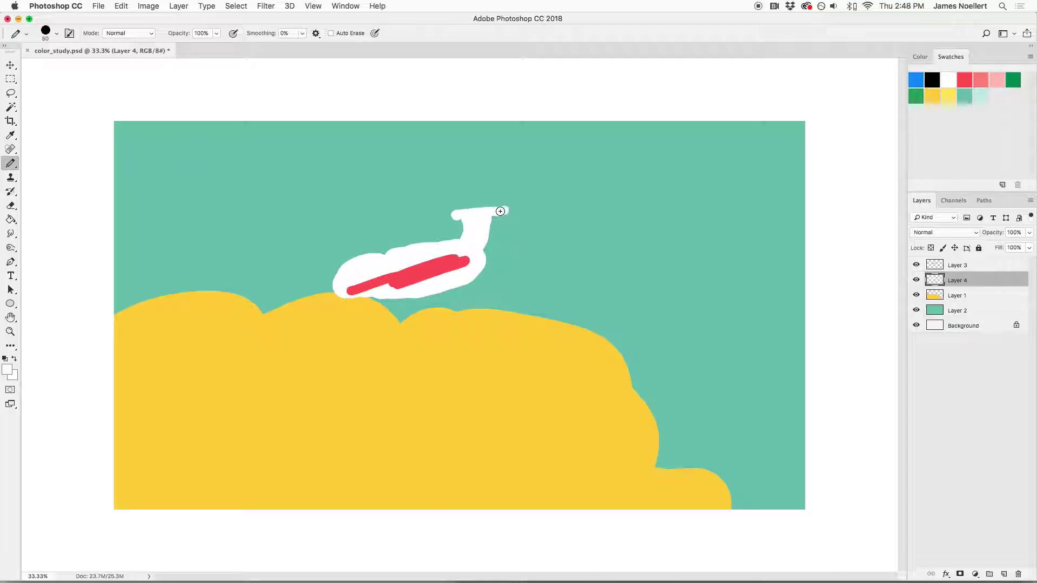
{"action": "key", "text": "bracketleft"}
{"action": "left_click_drag", "start_coordinate": [433, 288], "coordinate": [513, 297]}
{"action": "mouse_move", "coordinate": [345, 273]}
{"action": "left_mouse_down"}
{"action": "mouse_move", "coordinate": [297, 269]}
{"action": "mouse_move", "coordinate": [377, 273]}
{"action": "left_mouse_up"}
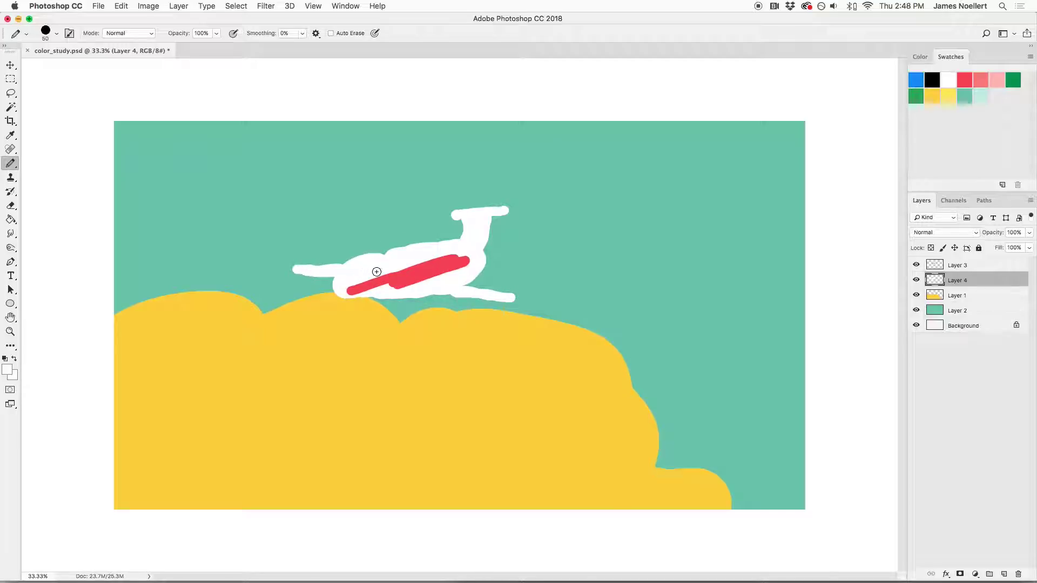
Switch briefly to the Brush tool and back to the Pencil tool, and dab a white 50 px dot in the teal area
{"action": "right_click", "coordinate": [11, 163]}
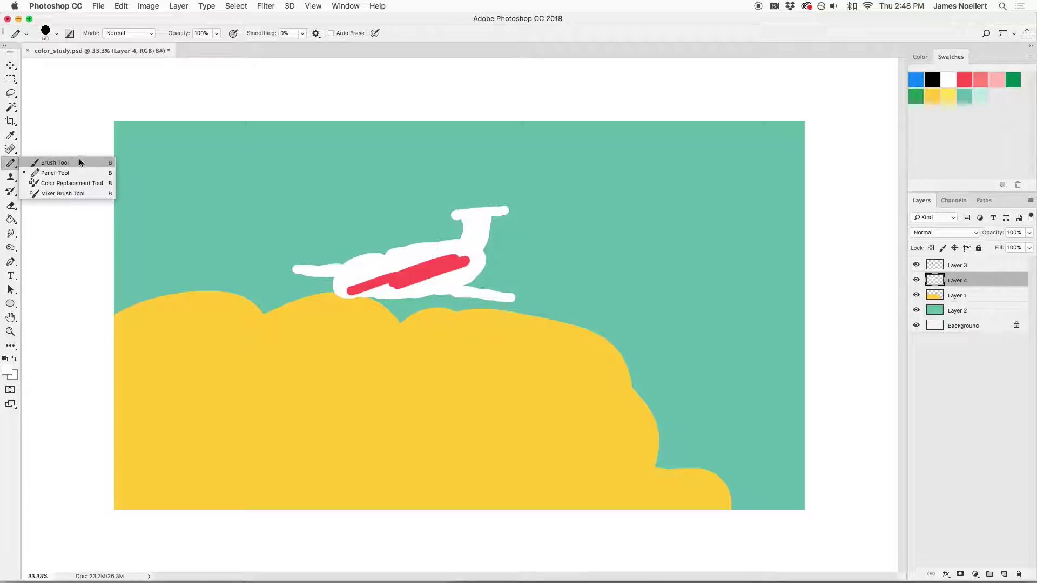
{"action": "left_click", "coordinate": [73, 163]}
{"action": "right_click", "coordinate": [11, 163]}
{"action": "left_click", "coordinate": [43, 173]}
{"action": "left_click", "coordinate": [268, 227]}
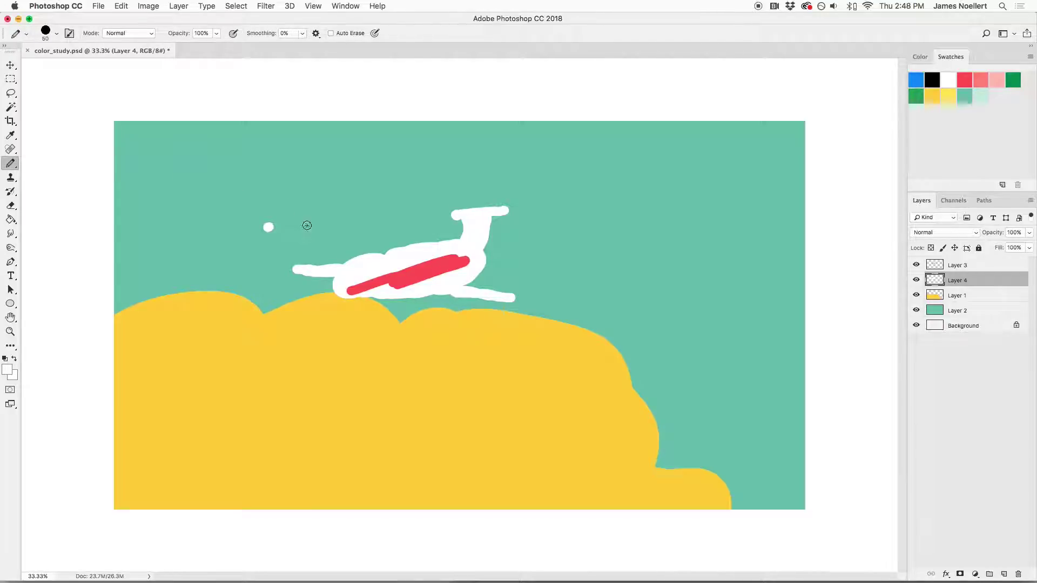
Magnify the white dot up to 1200% and examine the pixel edge left by the pencil
{"action": "key", "text": "super+equal"}
{"action": "key", "text": "super+equal"}
{"action": "scroll", "coordinate": [211, 192], "scroll_direction": "left", "scroll_amount": 8}
{"action": "scroll", "coordinate": [211, 192], "scroll_direction": "up", "scroll_amount": 4}
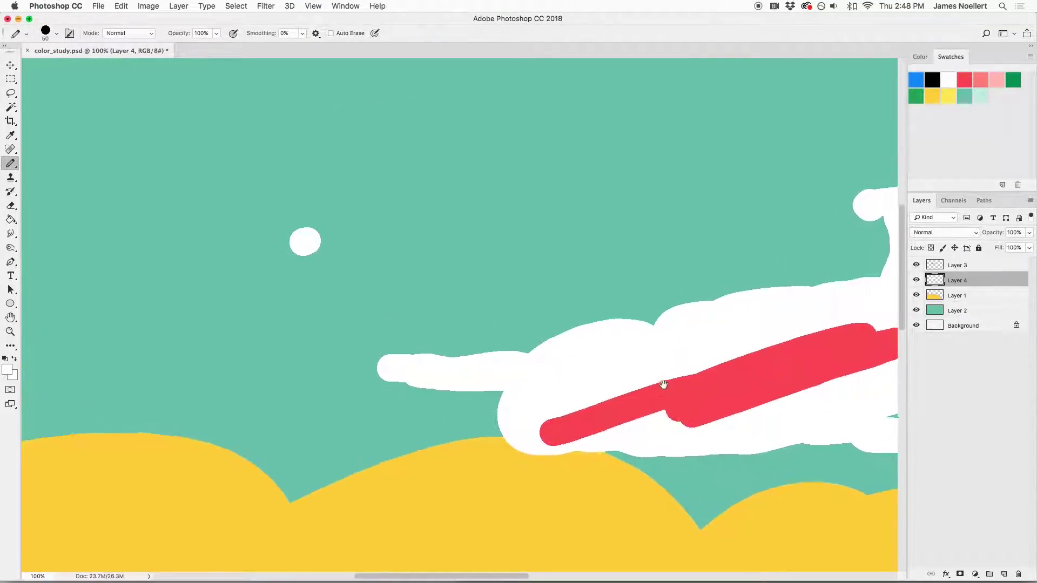
{"action": "key", "text": "super+equal"}
{"action": "scroll", "coordinate": [486, 324], "scroll_direction": "left", "scroll_amount": 8}
{"action": "scroll", "coordinate": [486, 324], "scroll_direction": "up", "scroll_amount": 4}
{"action": "scroll", "coordinate": [508, 303], "scroll_direction": "left", "scroll_amount": 3}
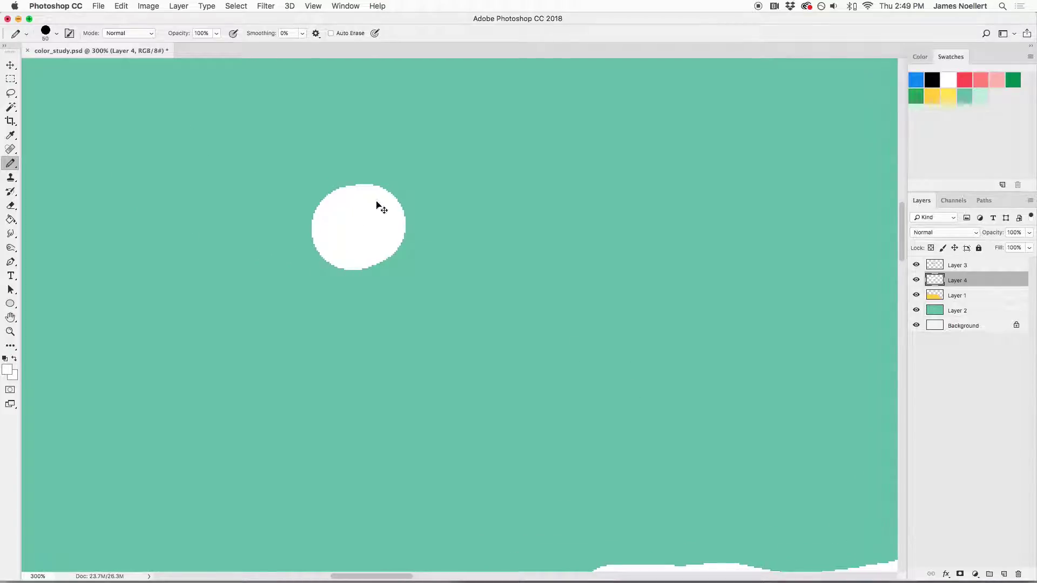
{"action": "key", "text": "super+equal"}
{"action": "key", "text": "super+equal"}
{"action": "key", "text": "super+equal"}
{"action": "scroll", "coordinate": [397, 308], "scroll_direction": "left", "scroll_amount": 4}
{"action": "scroll", "coordinate": [397, 307], "scroll_direction": "up", "scroll_amount": 4}
{"action": "key", "text": "super+equal"}
{"action": "key", "text": "super+equal"}
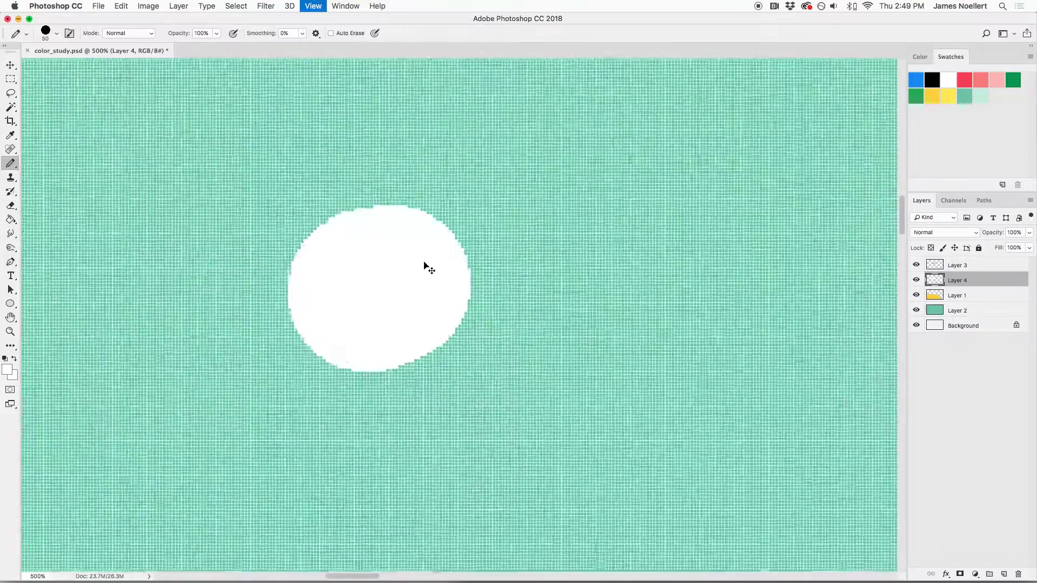
{"action": "key", "text": "super+equal"}
{"action": "key", "text": "super+equal"}
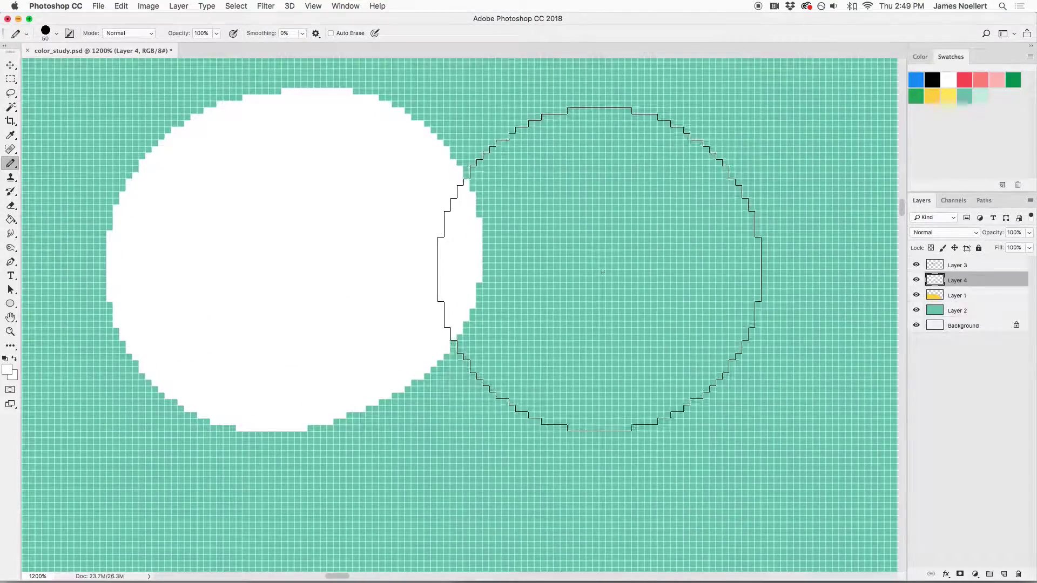
Dab a second 50 px white dot overlapping the first and fill the notch beneath them with the pencil at 7 px
{"action": "left_click", "coordinate": [602, 273]}
{"action": "key", "text": "bracketleft"}
{"action": "key", "text": "bracketleft"}
{"action": "key", "text": "bracketleft"}
{"action": "key", "text": "bracketleft"}
{"action": "key", "text": "bracketleft"}
{"action": "key", "text": "bracketleft"}
{"action": "key", "text": "bracketleft"}
{"action": "left_click_drag", "start_coordinate": [477, 416], "coordinate": [524, 364]}
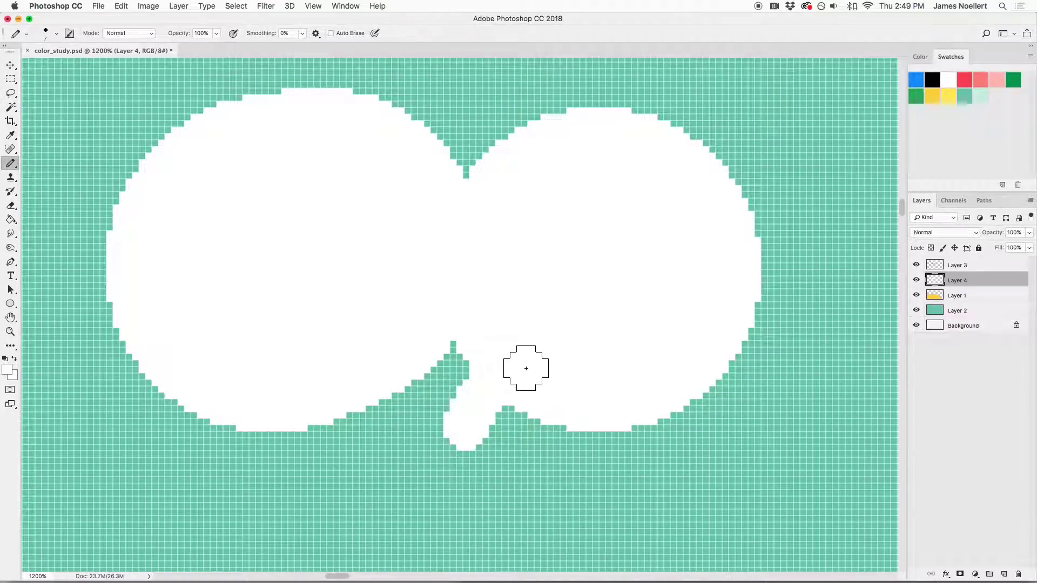
{"action": "mouse_move", "coordinate": [452, 358]}
{"action": "left_mouse_down"}
{"action": "mouse_move", "coordinate": [398, 423]}
{"action": "mouse_move", "coordinate": [539, 418]}
{"action": "left_mouse_up"}
Select all white areas on Layer 4 with the Magic Wand at tolerance 5, with Anti-alias and Contiguous off
{"action": "key", "text": "super+minus"}
{"action": "key", "text": "super+minus"}
{"action": "key", "text": "super+minus"}
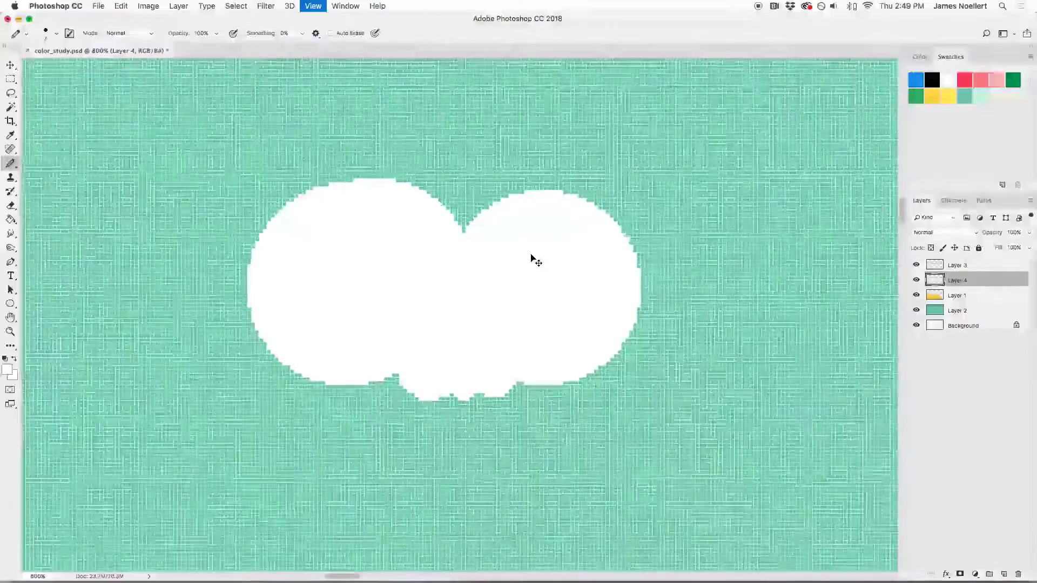
{"action": "key", "text": "super+minus"}
{"action": "key", "text": "super+minus"}
{"action": "key", "text": "super+minus"}
{"action": "key", "text": "super+minus"}
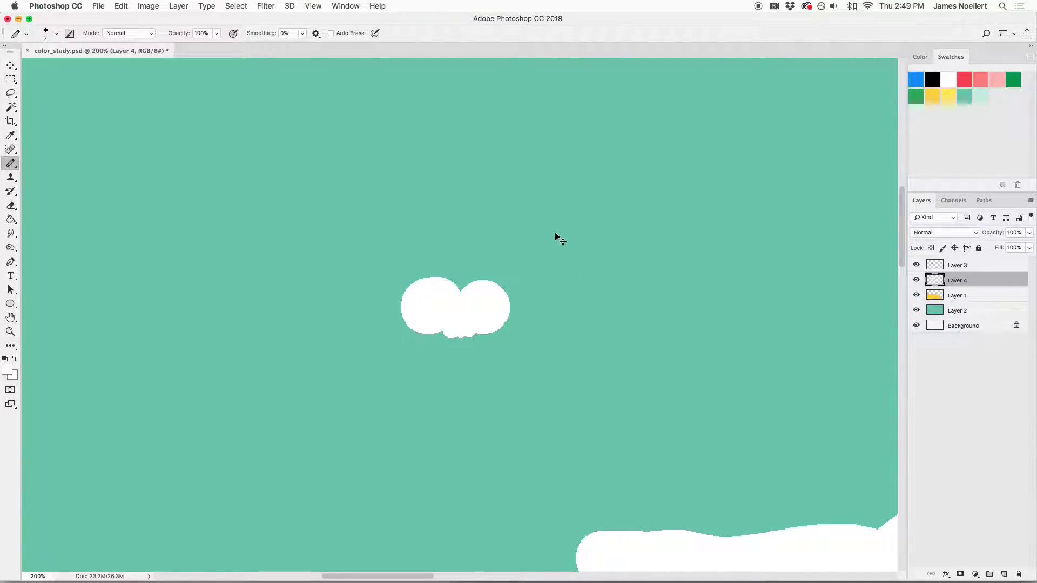
{"action": "key", "text": "super+minus"}
{"action": "left_click", "coordinate": [9, 108]}
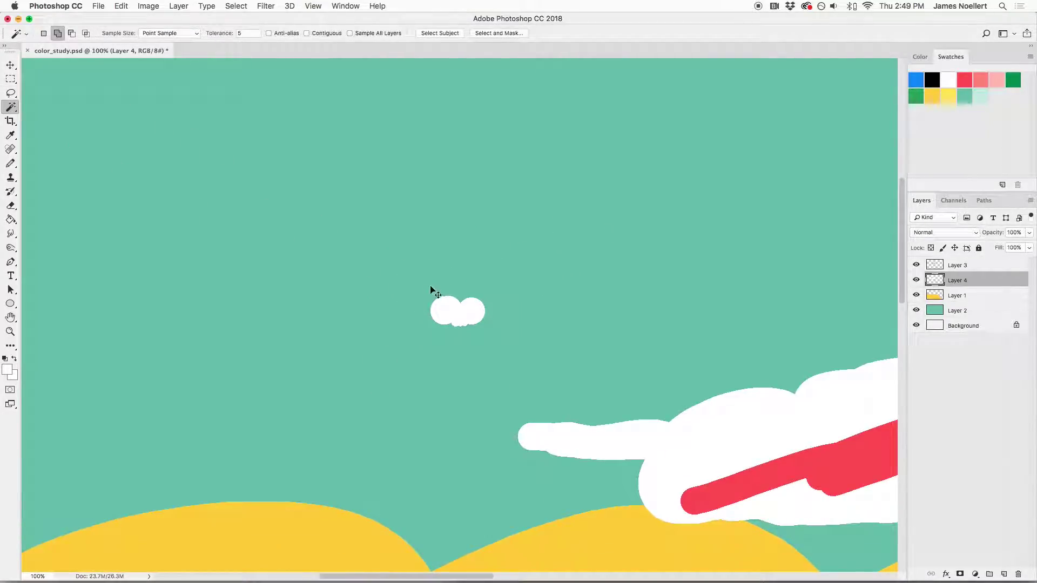
{"action": "left_click", "coordinate": [955, 295], "text": "shift"}
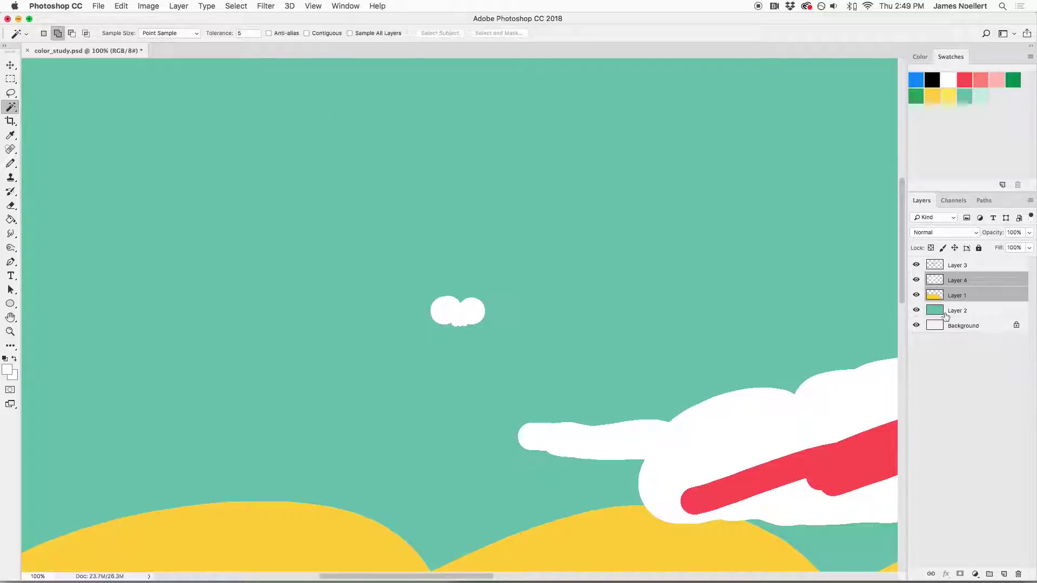
{"action": "left_click", "coordinate": [940, 282]}
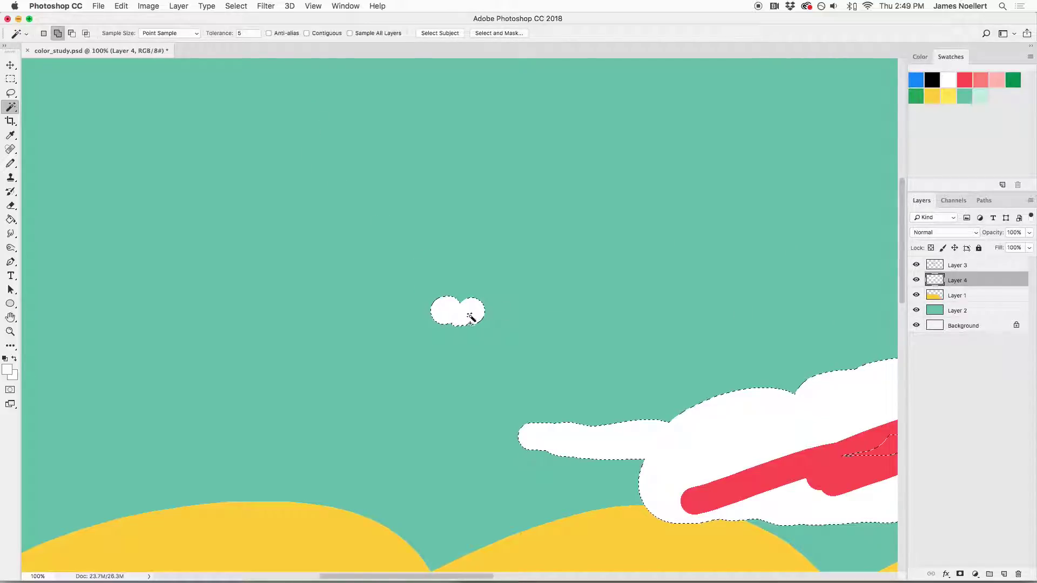
Examine at 1200% how the selection outline follows the pixel edges of the two joined dots
{"action": "key", "text": "super+plus"}
{"action": "key", "text": "super+plus"}
{"action": "key", "text": "super+plus"}
{"action": "key", "text": "super+plus"}
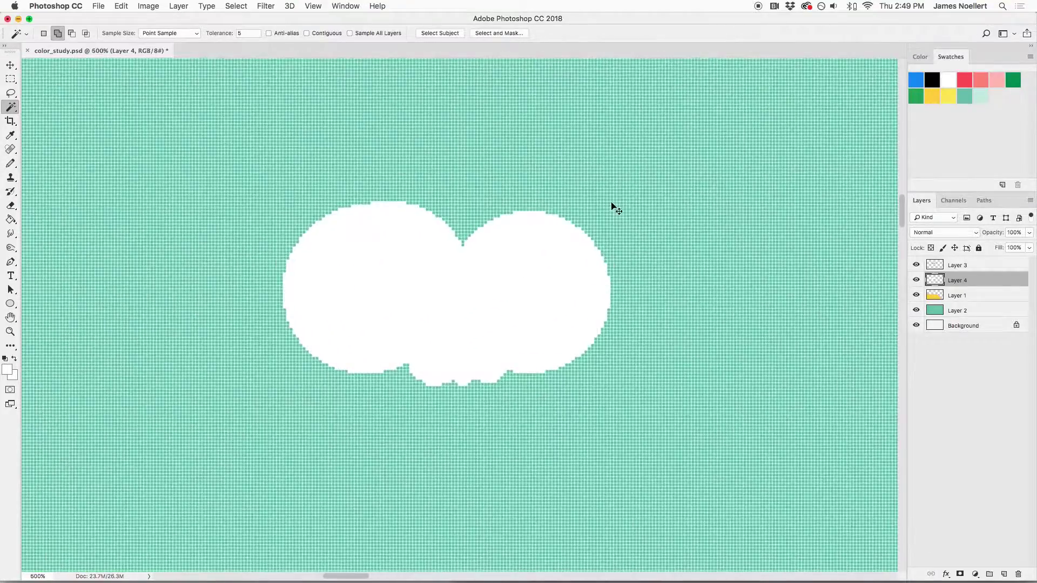
{"action": "key", "text": "super+plus"}
{"action": "key", "text": "super+plus"}
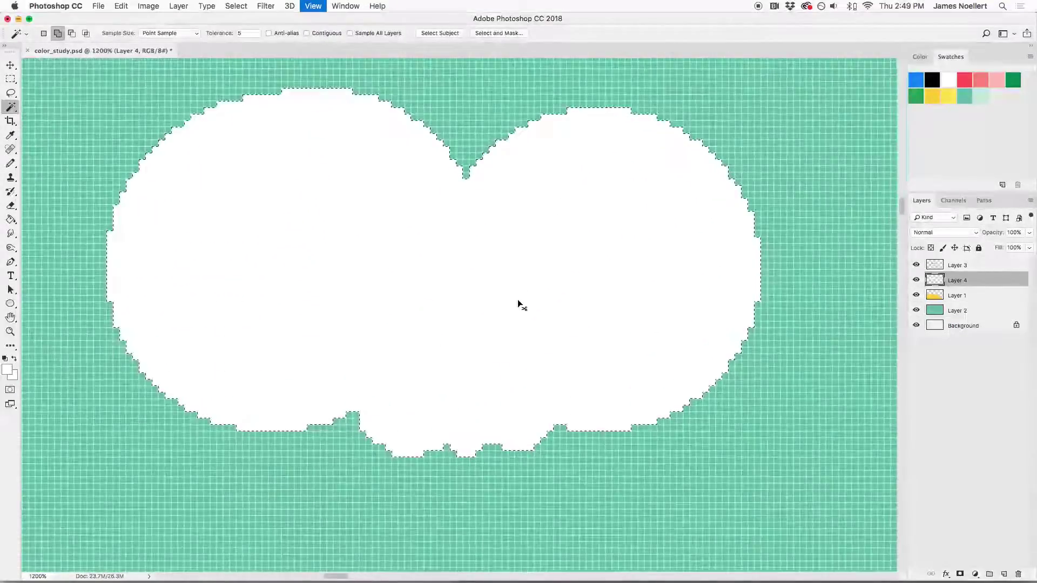
Cut the selected white shapes from Layer 4 and undo the cut
{"action": "key", "text": "super+minus"}
{"action": "key", "text": "super+minus"}
{"action": "key", "text": "super+minus"}
{"action": "key", "text": "super+minus"}
{"action": "key", "text": "super+minus"}
{"action": "key", "text": "super+minus"}
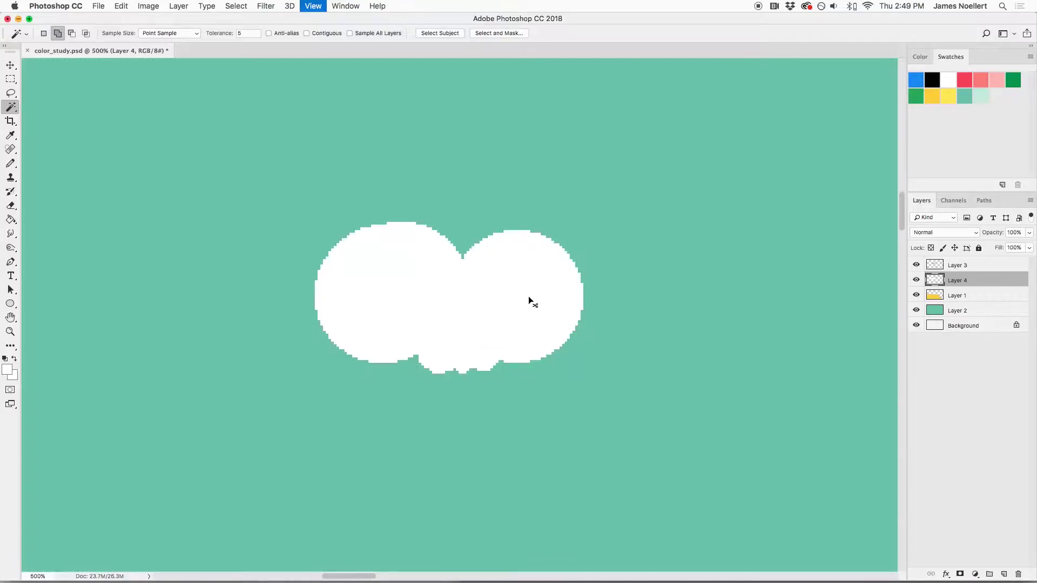
{"action": "key", "text": "super+x"}
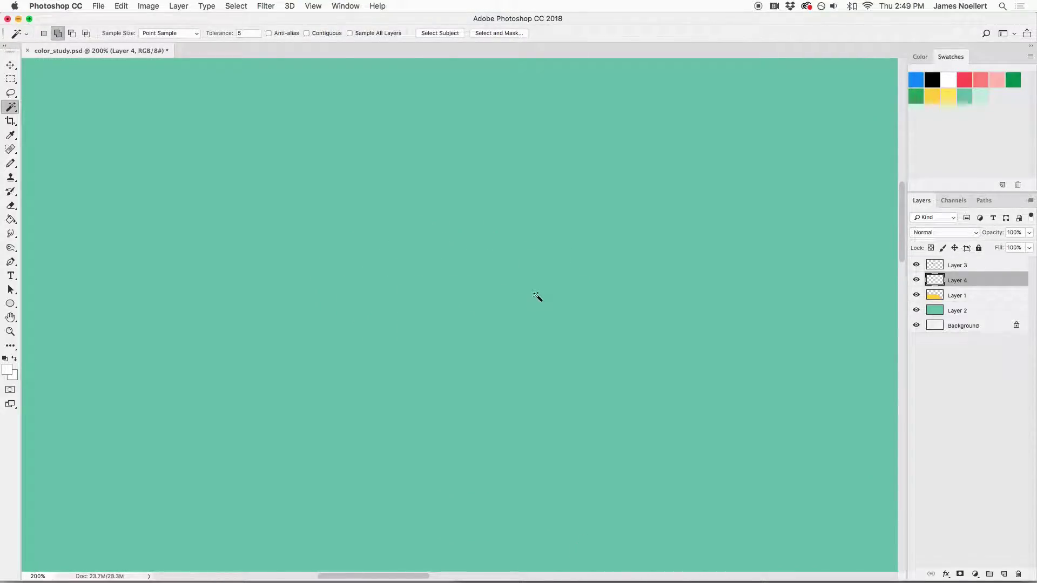
{"action": "key", "text": "super+z"}
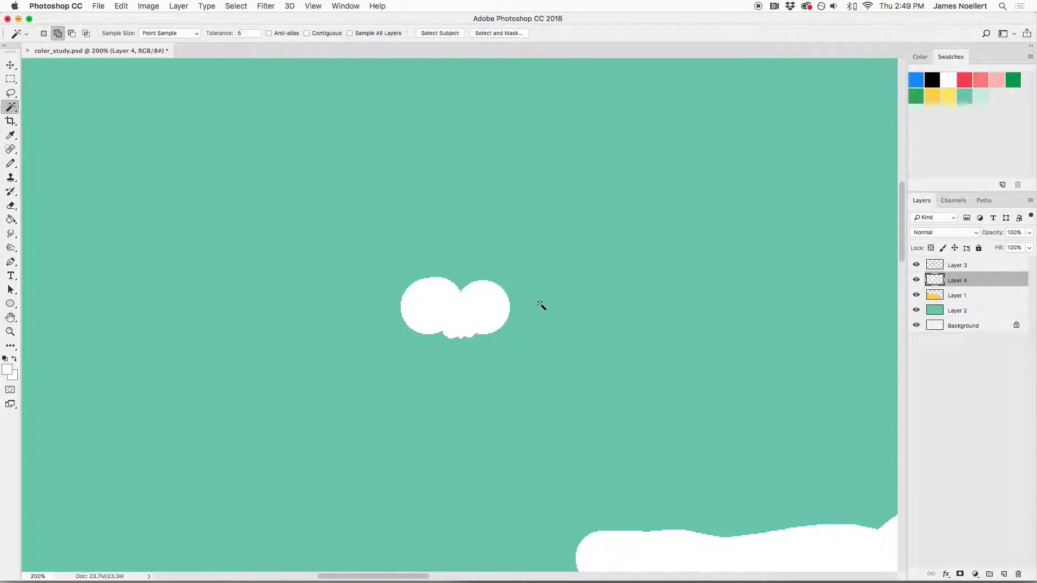
Return to the Pencil tool and toggle the visibility of Layer 4 and Layer 3 off and on to compare their contents
{"action": "key", "text": "super+minus"}
{"action": "key", "text": "super+minus"}
{"action": "key", "text": "super+plus"}
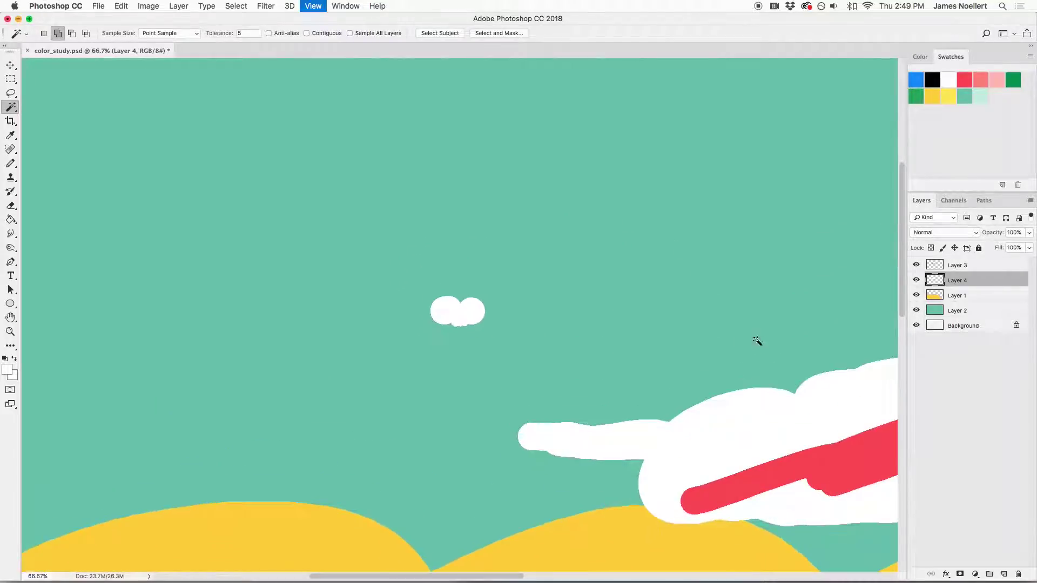
{"action": "left_click_drag", "start_coordinate": [536, 346], "coordinate": [308, 366]}
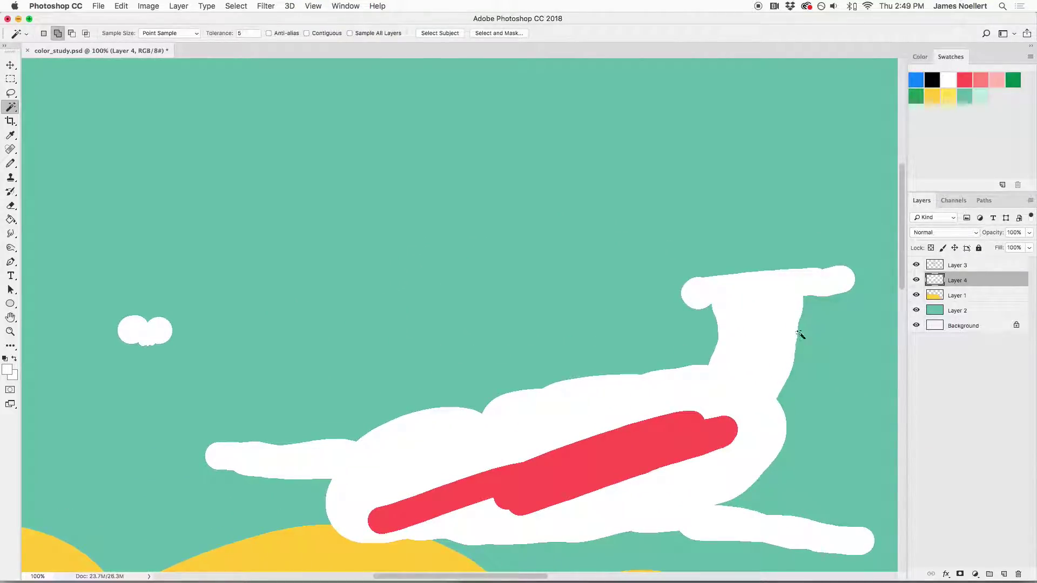
{"action": "scroll", "coordinate": [729, 313], "scroll_direction": "right", "scroll_amount": 5}
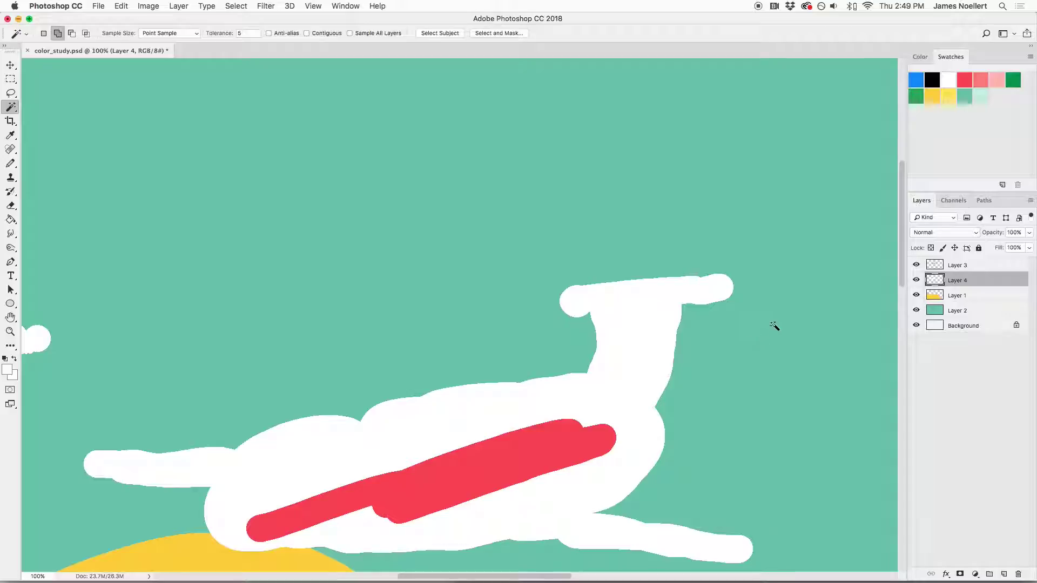
{"action": "key", "text": "super+minus"}
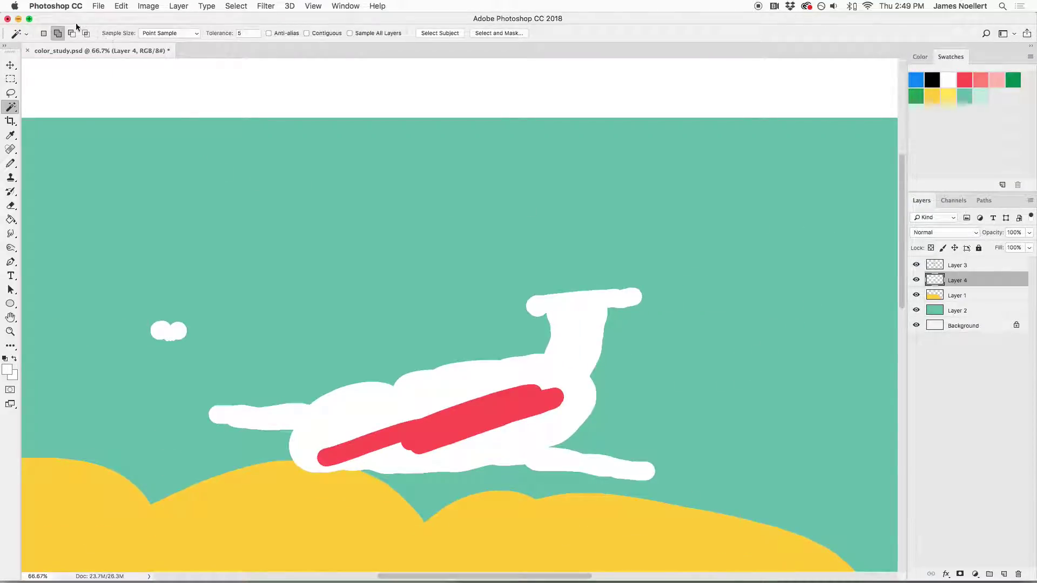
{"action": "left_click", "coordinate": [11, 163]}
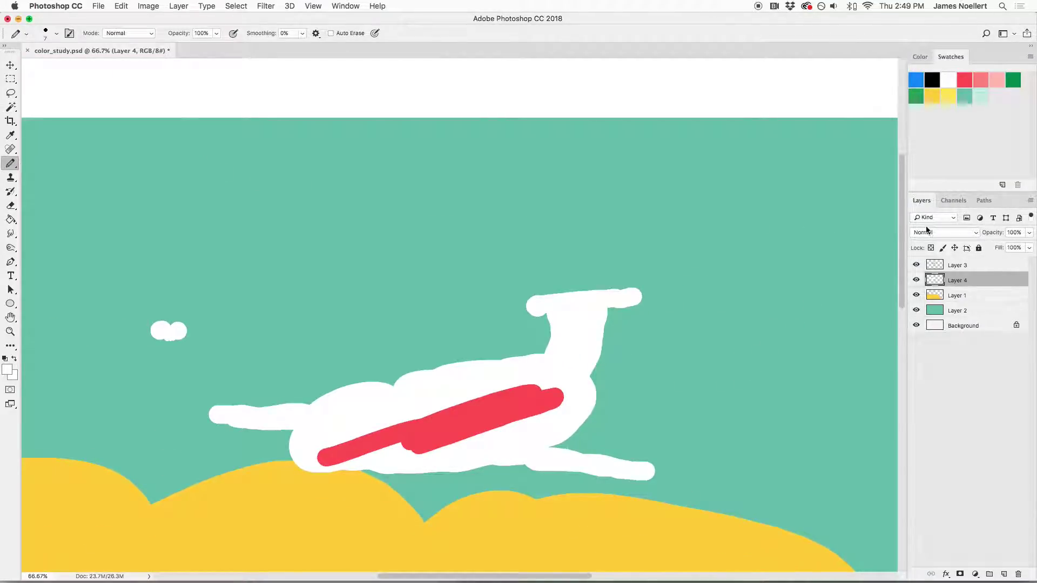
{"action": "left_click", "coordinate": [916, 280]}
{"action": "left_click", "coordinate": [916, 280]}
{"action": "left_click", "coordinate": [916, 265]}
{"action": "left_click", "coordinate": [916, 265]}
Merge all layers from Layer 3 down to Background into a single layer
{"action": "key", "text": "super+1"}
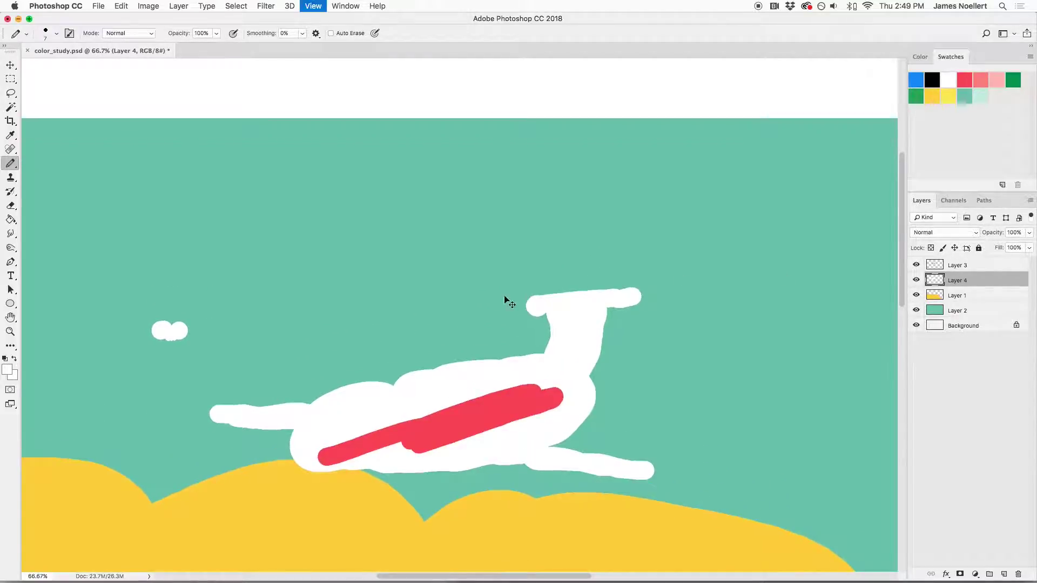
{"action": "key", "text": "super+equal"}
{"action": "key", "text": "super+equal"}
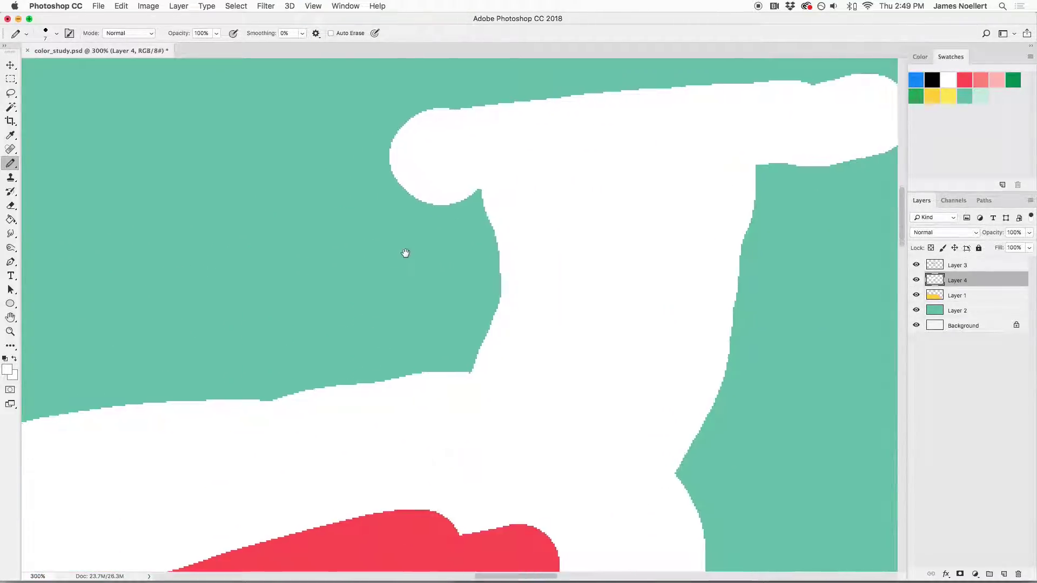
{"action": "left_click", "coordinate": [970, 269]}
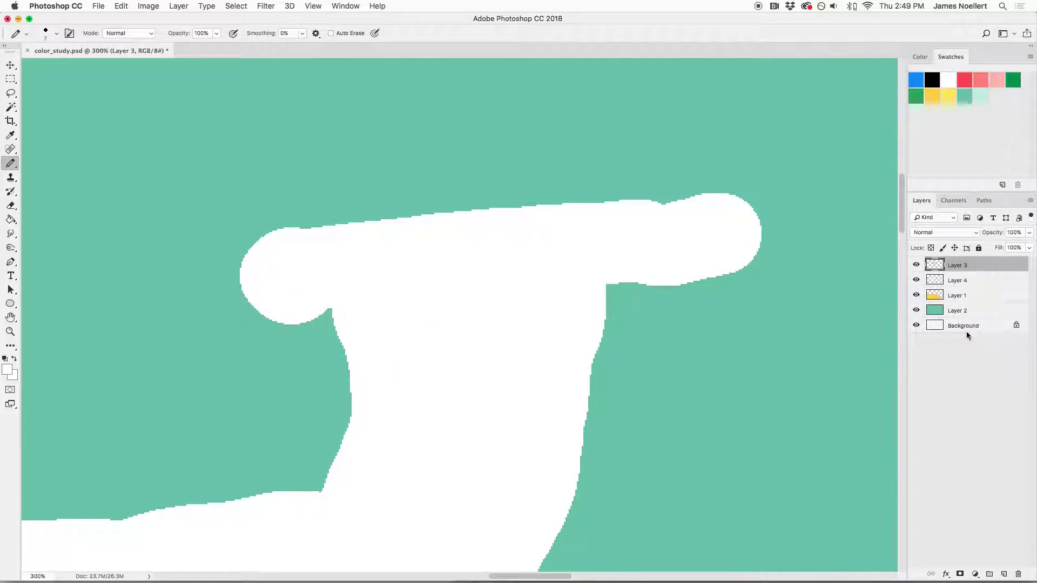
{"action": "left_click", "coordinate": [971, 325], "text": "shift"}
{"action": "key", "text": "super+e"}
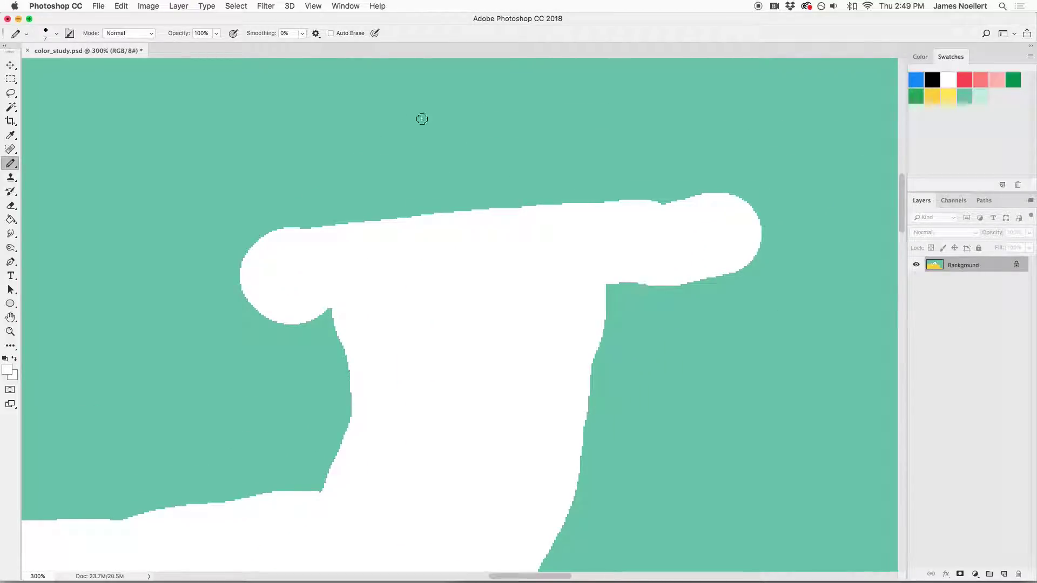
Apply a Gaussian Blur with a 0.9 pixel radius to the merged image
{"action": "left_click", "coordinate": [262, 5]}
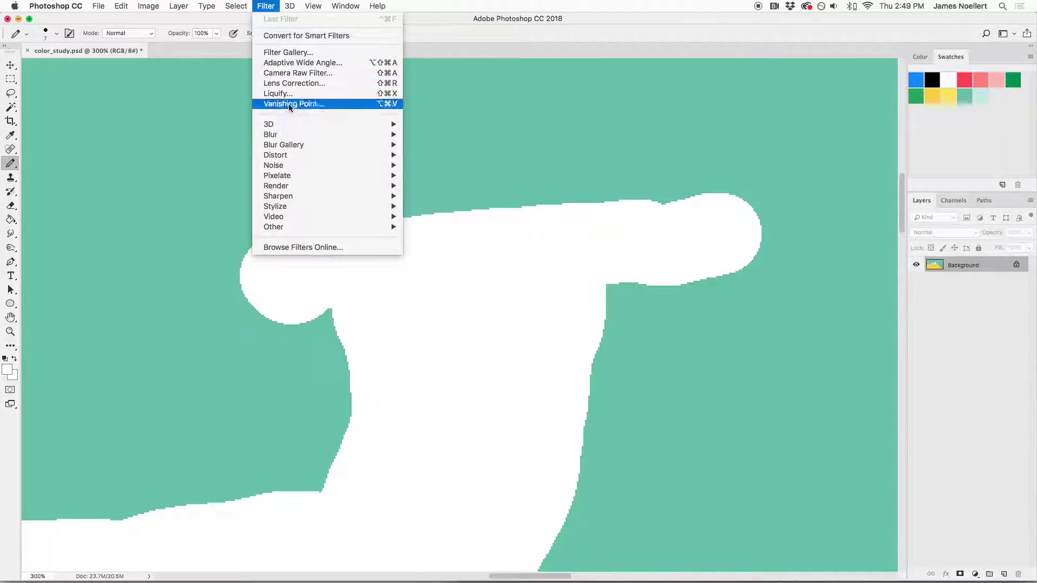
{"action": "mouse_move", "coordinate": [328, 137]}
{"action": "left_click", "coordinate": [441, 175]}
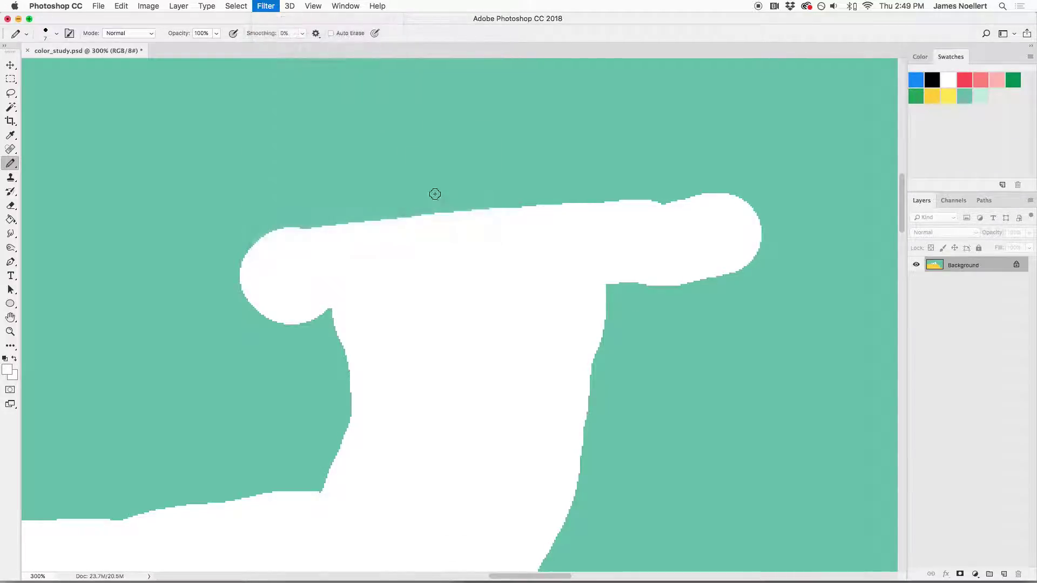
{"action": "left_click_drag", "start_coordinate": [815, 233], "coordinate": [805, 234]}
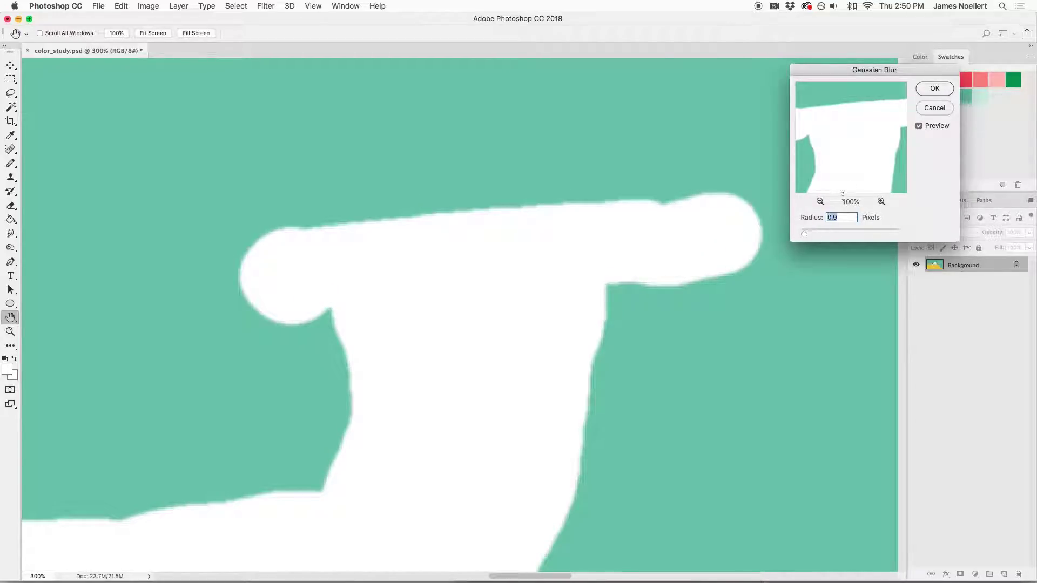
{"action": "left_click", "coordinate": [934, 89]}
Examine the edges of the blurred artwork in the full view and close up where the yellow hills meet
{"action": "key", "text": "super+minus"}
{"action": "key", "text": "super+minus"}
{"action": "key", "text": "super+minus"}
{"action": "key", "text": "super+minus"}
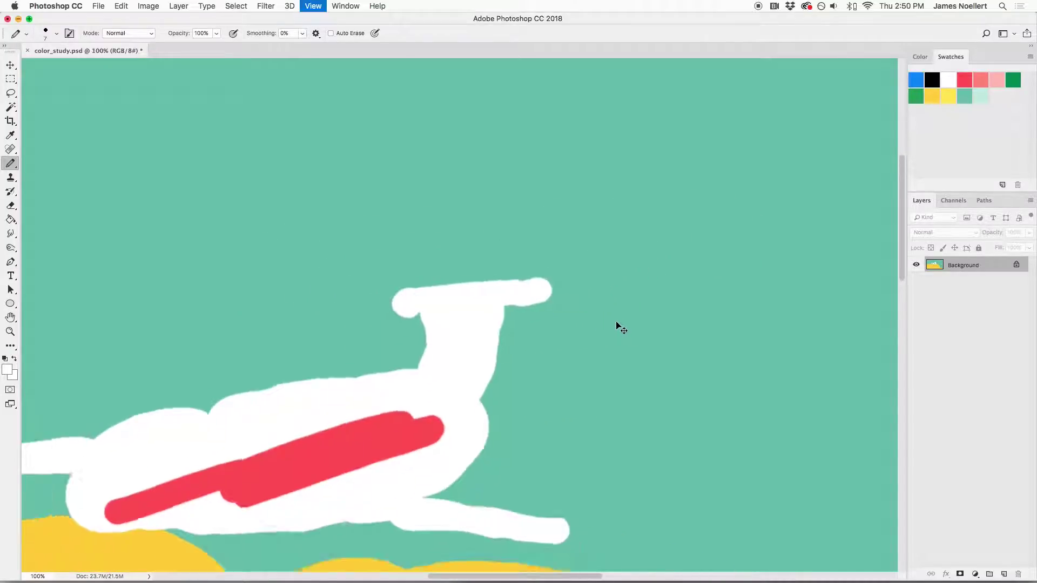
{"action": "key", "text": "super+minus"}
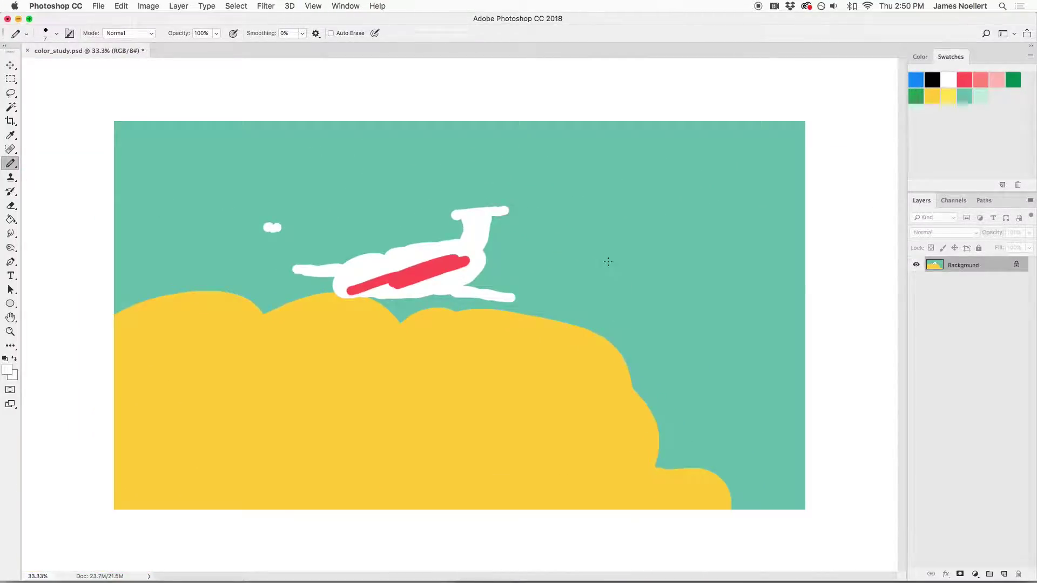
{"action": "key", "text": "super+plus"}
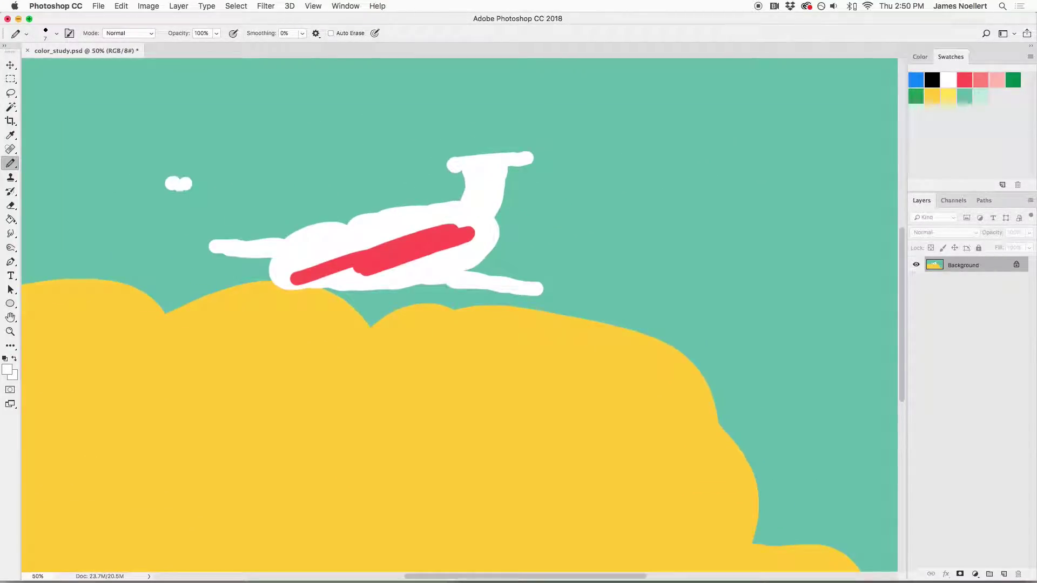
{"action": "key", "text": "super+plus"}
{"action": "key", "text": "super+plus"}
{"action": "left_click_drag", "start_coordinate": [421, 303], "coordinate": [523, 364]}
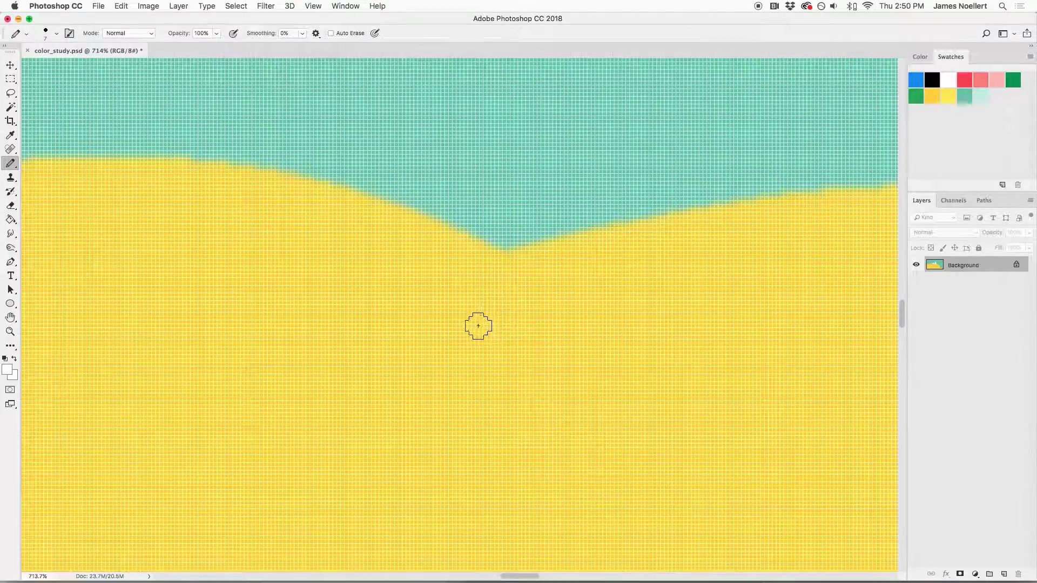
Undo the Gaussian Blur and the merge to get the separate layers back
{"action": "key", "text": "super+minus"}
{"action": "key", "text": "super+minus"}
{"action": "key", "text": "super+minus"}
{"action": "key", "text": "super+minus"}
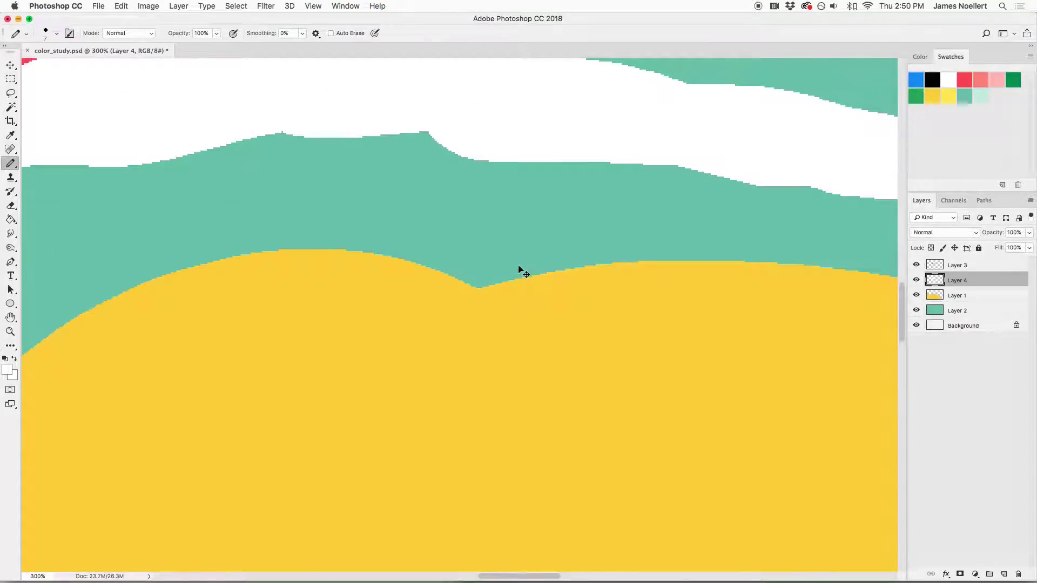
{"action": "key", "text": "super+minus"}
{"action": "key", "text": "super+minus"}
{"action": "key", "text": "super+minus"}
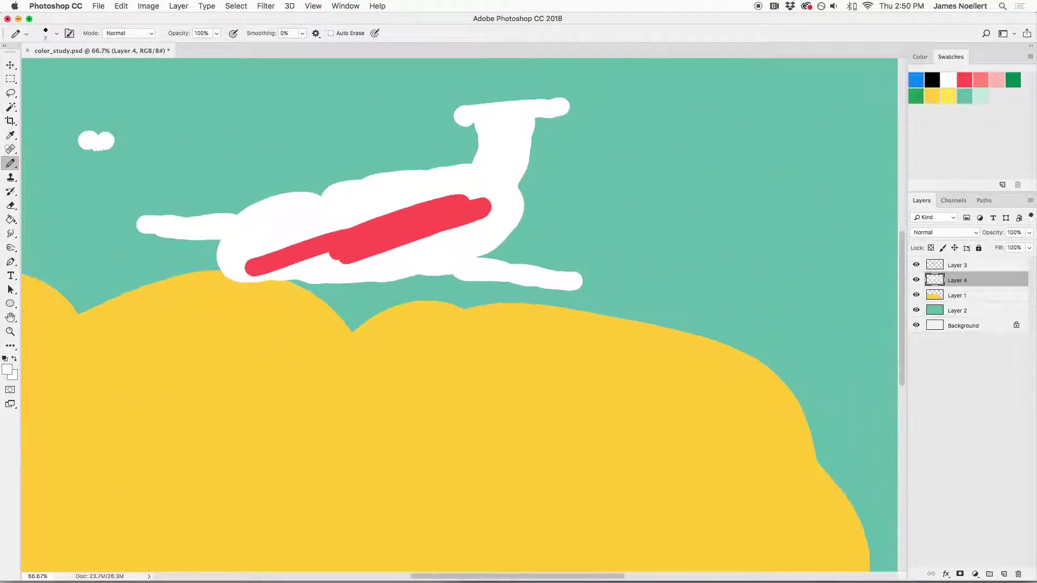
Rename Layer 4 as white, Layer 1 as yellow, Layer 2 as blue and Layer 3 as red
{"action": "mouse_move", "coordinate": [458, 271]}
{"action": "left_mouse_down"}
{"action": "mouse_move", "coordinate": [460, 328]}
{"action": "mouse_move", "coordinate": [497, 357]}
{"action": "mouse_move", "coordinate": [575, 318]}
{"action": "left_mouse_up"}
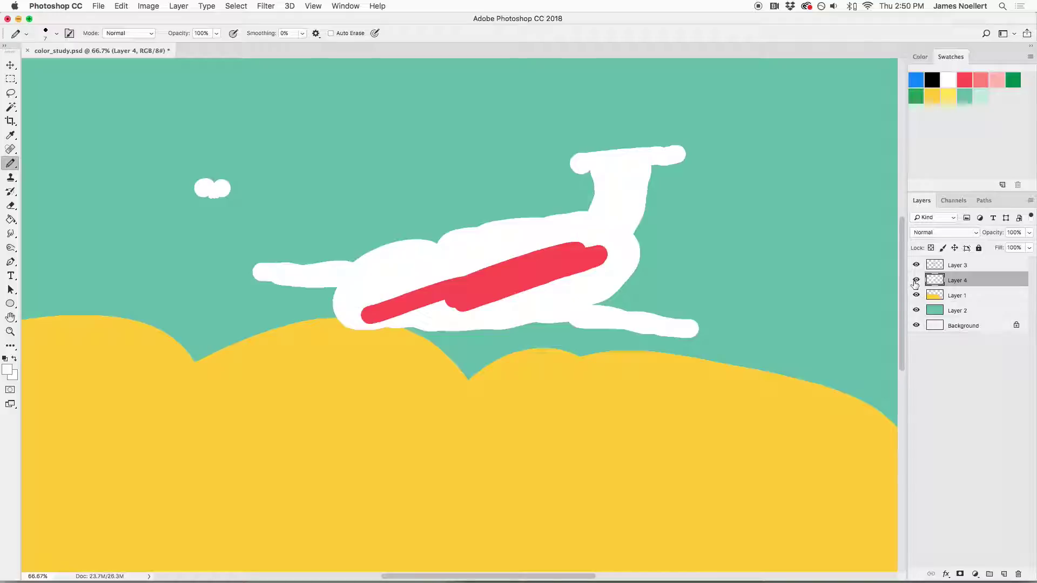
{"action": "key", "text": "super+minus"}
{"action": "key", "text": "super+minus"}
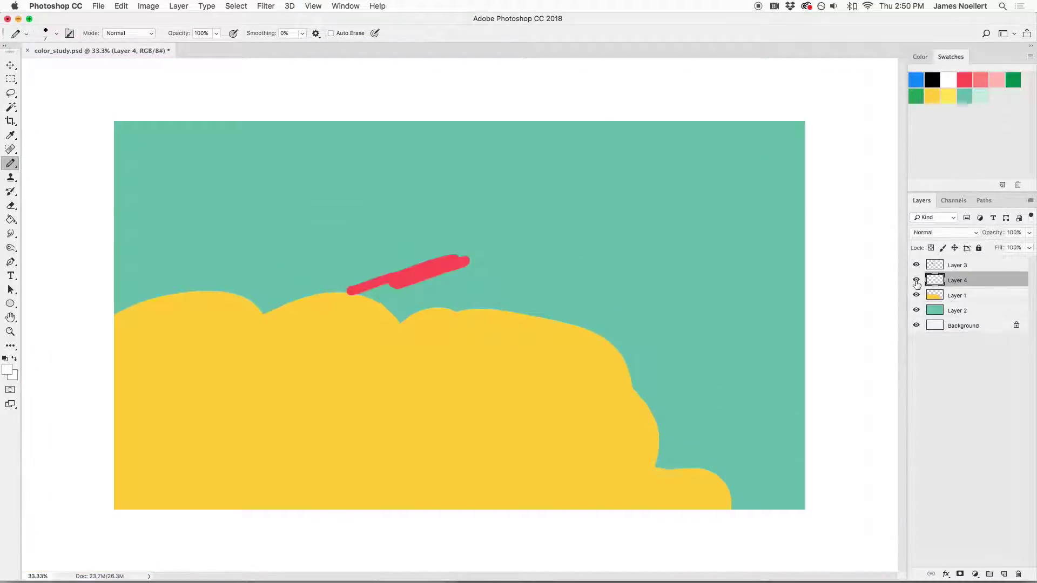
{"action": "double_click", "coordinate": [956, 281]}
{"action": "type", "text": "white"}
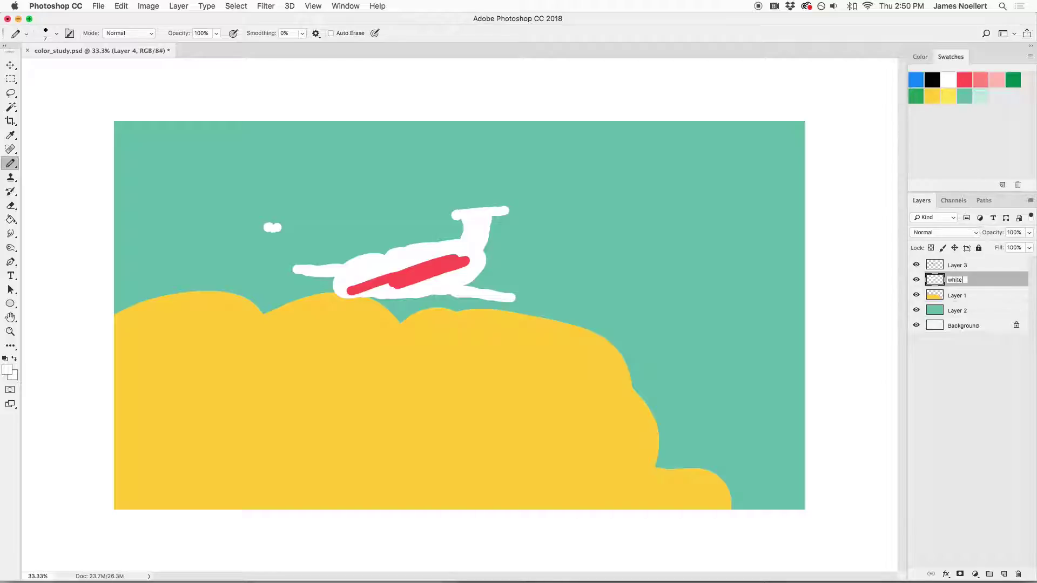
{"action": "key", "text": "Tab"}
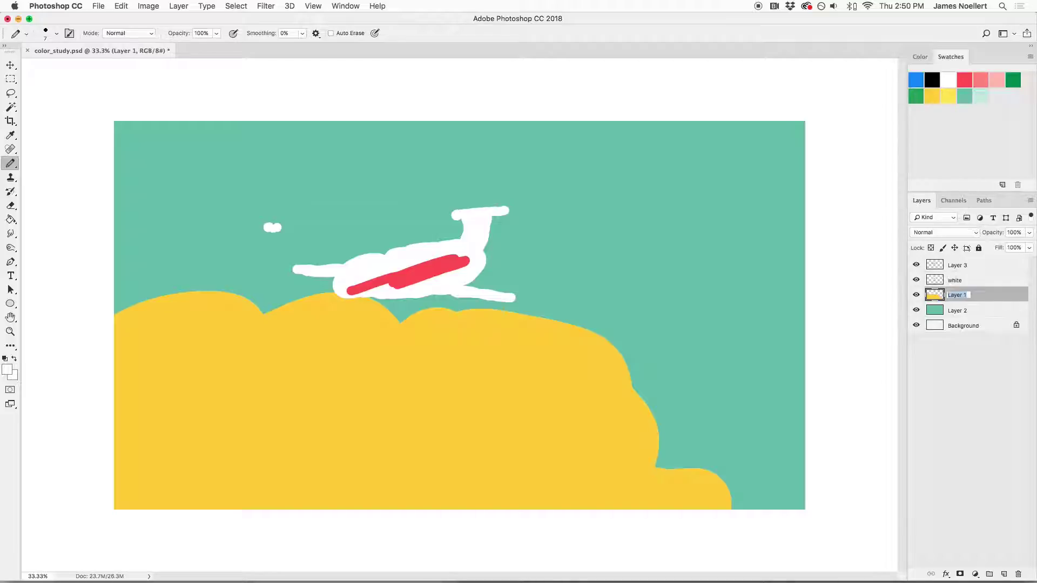
{"action": "type", "text": "yellow"}
{"action": "key", "text": "Tab"}
{"action": "type", "text": "blue"}
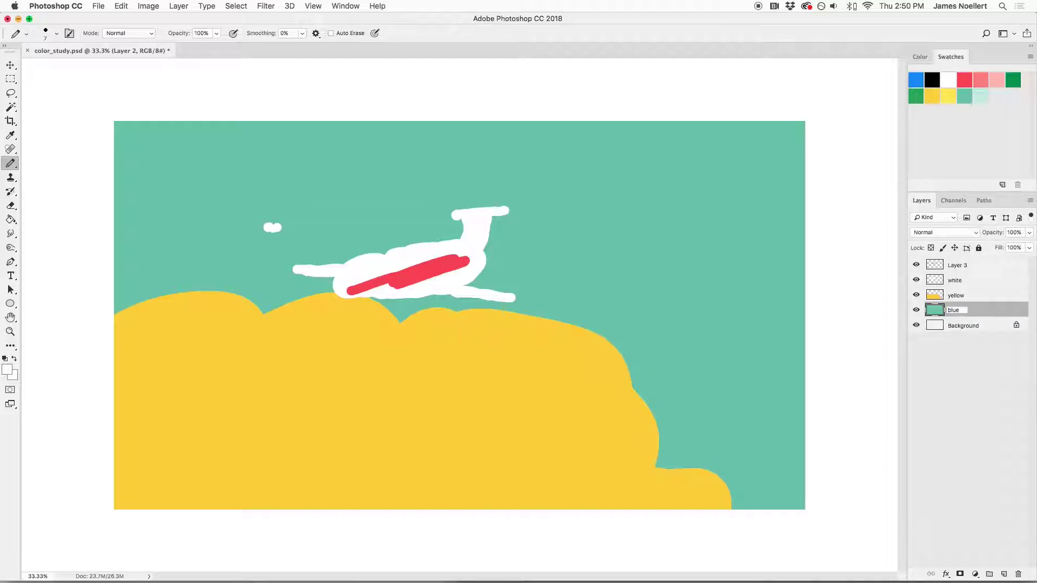
{"action": "key", "text": "Tab"}
{"action": "type", "text": "r"}
{"action": "key", "text": "Return"}
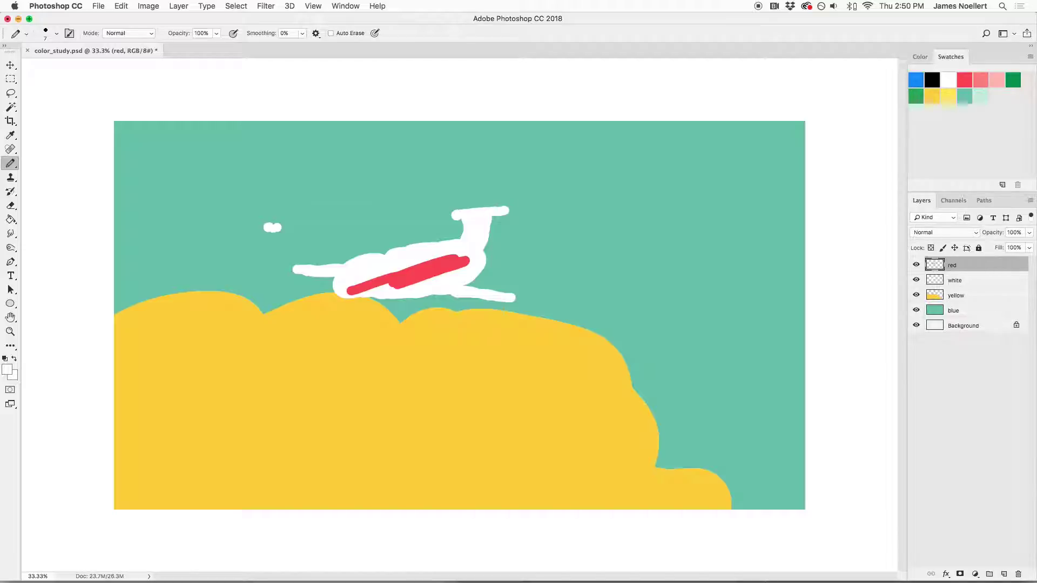
On the yellow layer, draw a hill outline in yellow across to the canvas's right edge and fill the area beneath it
{"action": "left_click", "coordinate": [972, 295]}
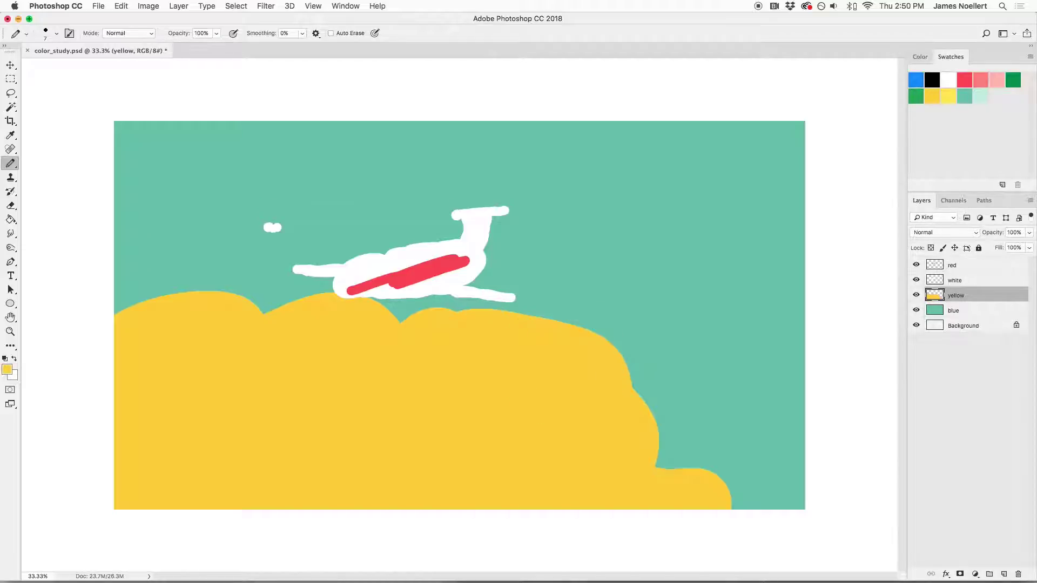
{"action": "mouse_move", "coordinate": [579, 325]}
{"action": "left_mouse_down"}
{"action": "mouse_move", "coordinate": [640, 263]}
{"action": "mouse_move", "coordinate": [718, 278]}
{"action": "mouse_move", "coordinate": [789, 273]}
{"action": "mouse_move", "coordinate": [804, 295]}
{"action": "left_mouse_up"}
{"action": "key", "text": "g"}
{"action": "left_click", "coordinate": [729, 378]}
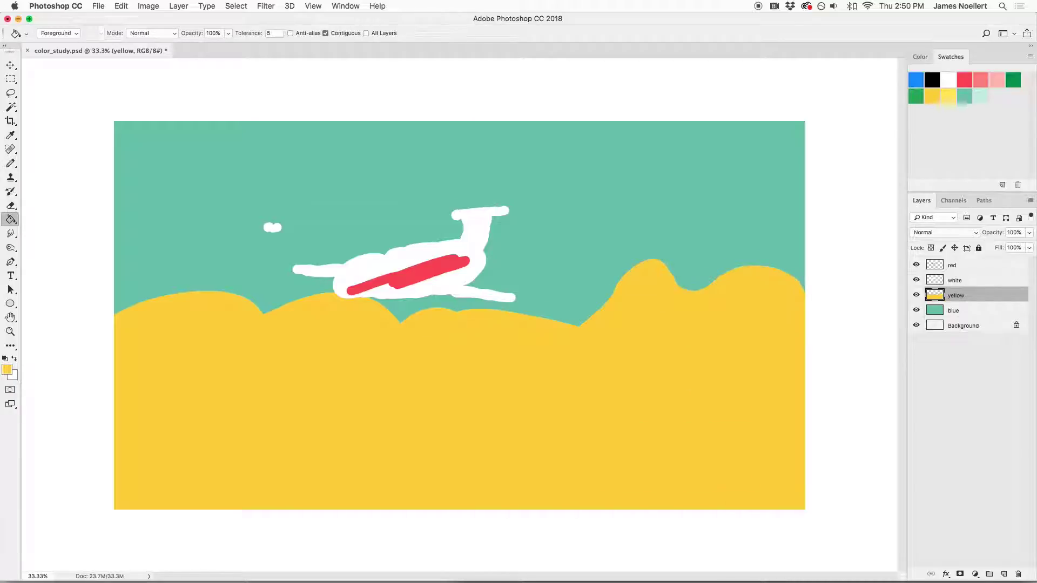
Draw a higher, wavy yellow ridge above the right-hand hill with the Pencil and fill the area beneath it
{"action": "key", "text": "b"}
{"action": "mouse_move", "coordinate": [656, 259]}
{"action": "left_mouse_down"}
{"action": "mouse_move", "coordinate": [718, 205]}
{"action": "mouse_move", "coordinate": [778, 205]}
{"action": "left_mouse_up"}
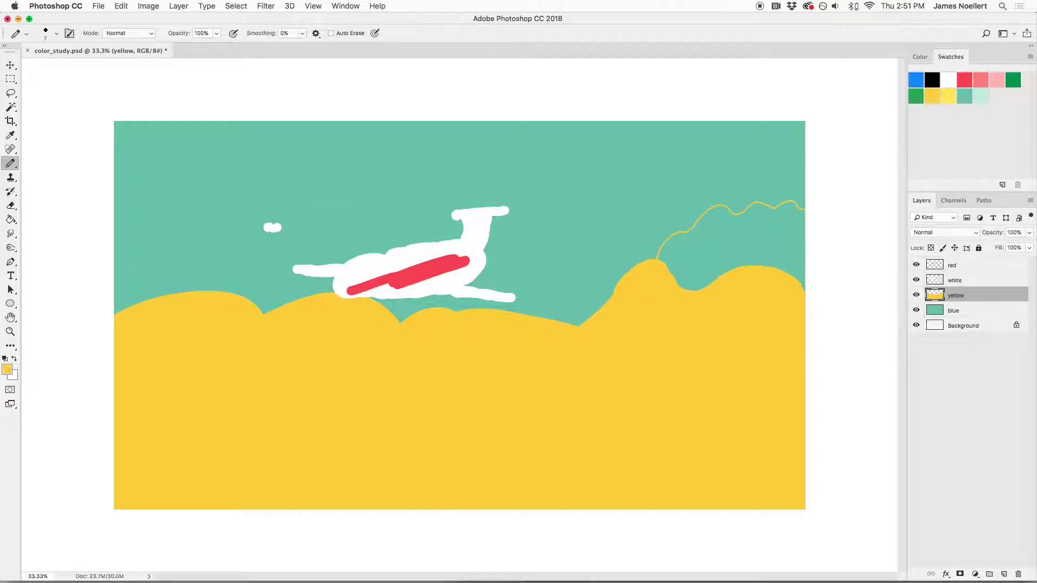
{"action": "key", "text": "g"}
{"action": "left_click", "coordinate": [745, 238]}
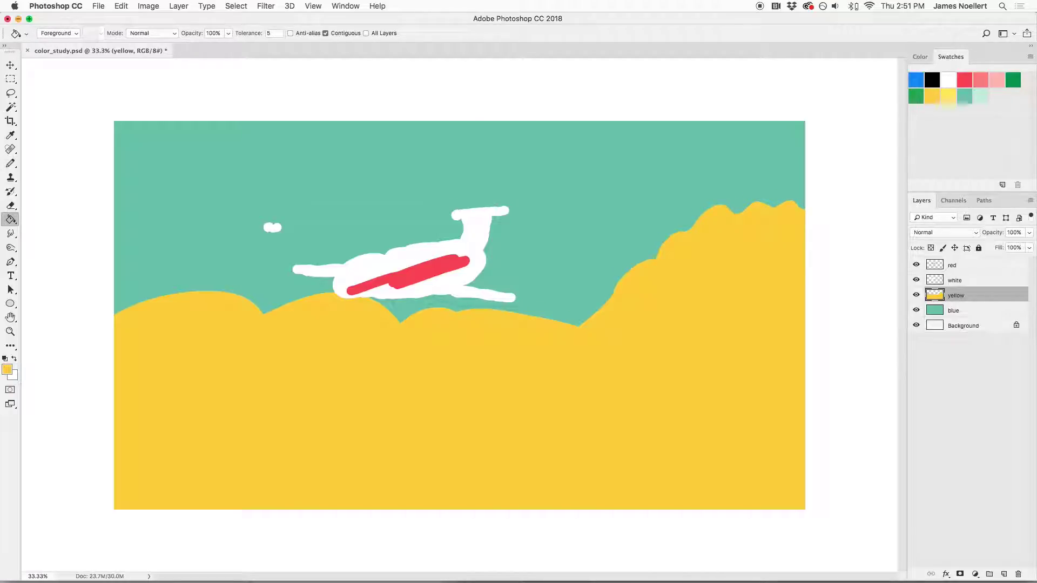
Move the yellow hills down slightly
{"action": "key", "text": "super+equal"}
{"action": "key", "text": "super+equal"}
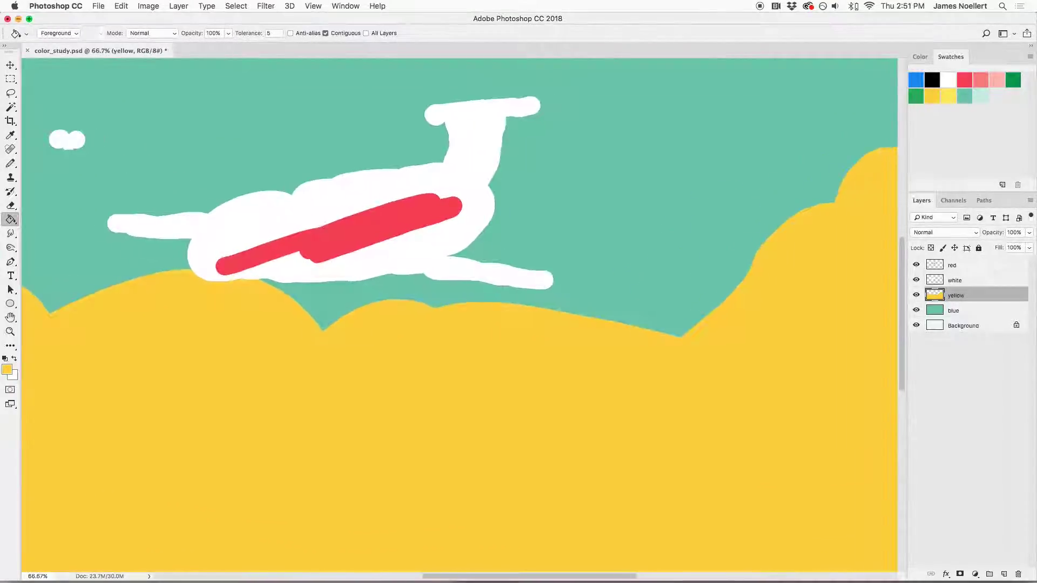
{"action": "scroll", "coordinate": [448, 313], "scroll_direction": "right", "scroll_amount": 10}
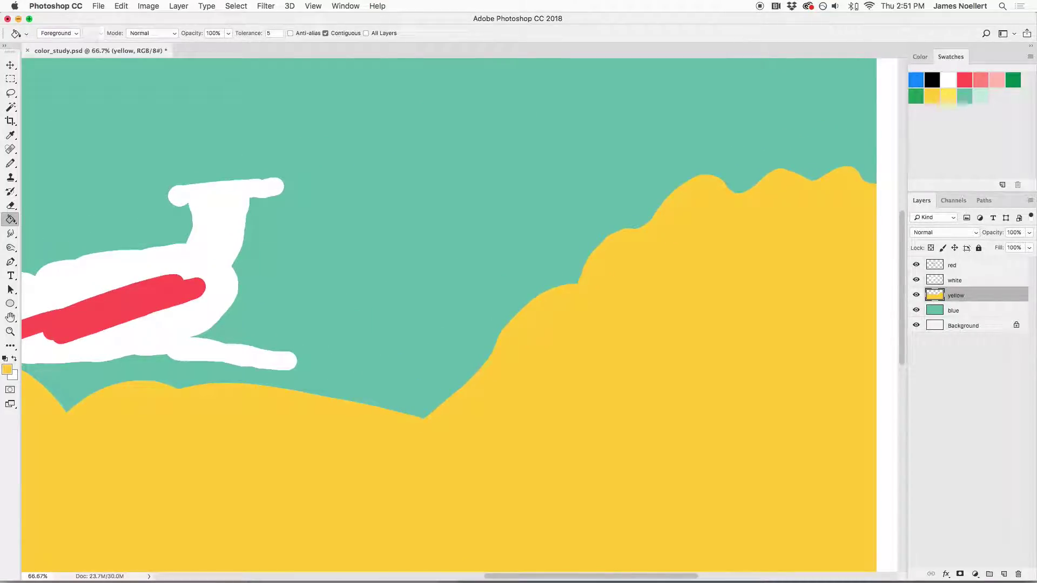
{"action": "key", "text": "super+minus"}
{"action": "key", "text": "super+minus"}
{"action": "key", "text": "super+minus"}
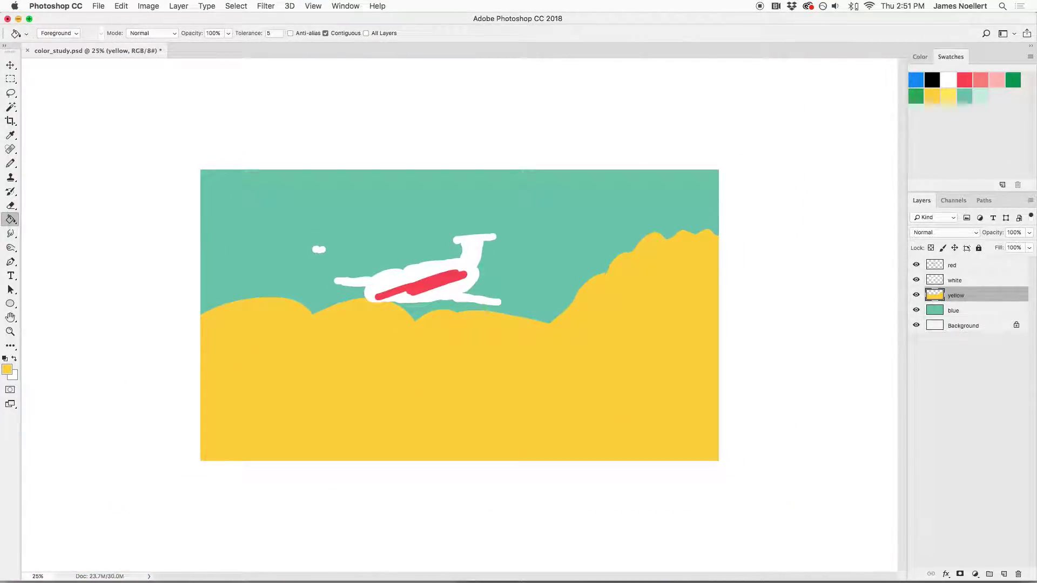
{"action": "key", "text": "b"}
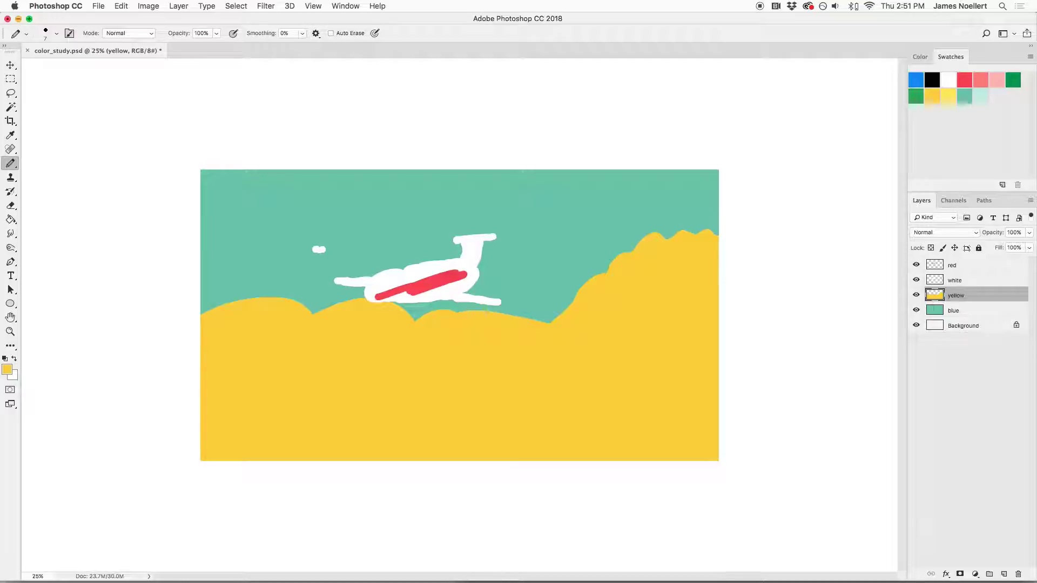
{"action": "key", "text": "v"}
{"action": "mouse_move", "coordinate": [697, 332]}
{"action": "left_mouse_down"}
{"action": "mouse_move", "coordinate": [696, 384]}
{"action": "mouse_move", "coordinate": [701, 332]}
{"action": "mouse_move", "coordinate": [698, 342]}
{"action": "left_mouse_up"}
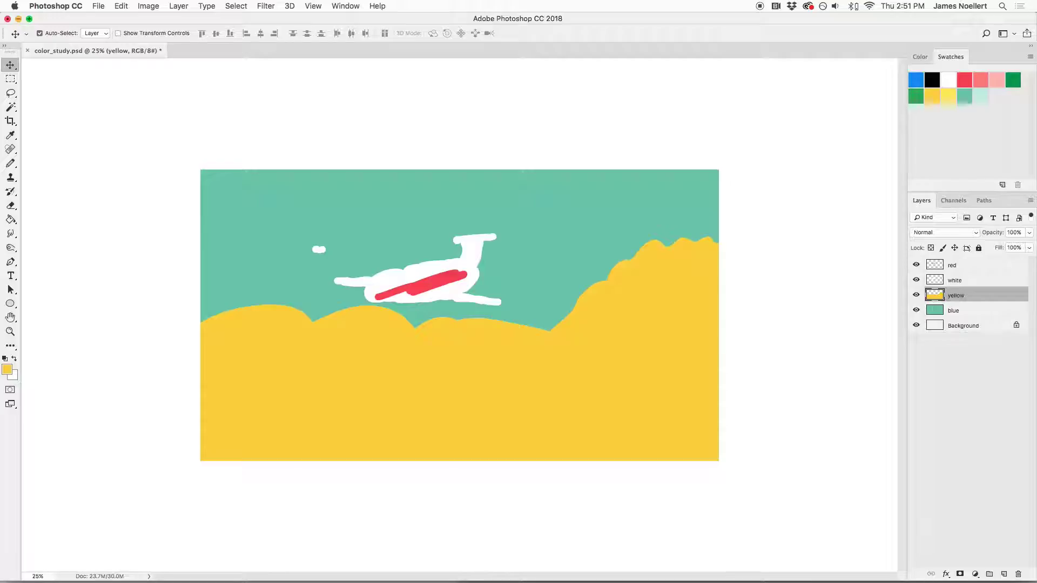
Recolour the yellow layer to terracotta using Hue/Saturation with Hue -25, Saturation -44 and Lightness +14
{"action": "key", "text": "super"}
{"action": "key", "text": "super+u"}
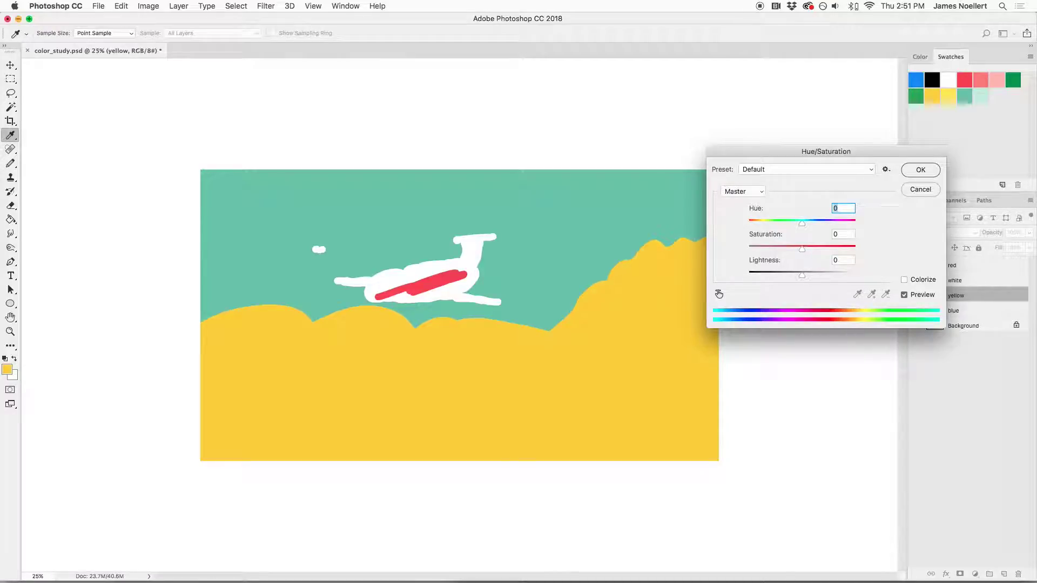
{"action": "key", "text": "shift+Down"}
{"action": "key", "text": "Up"}
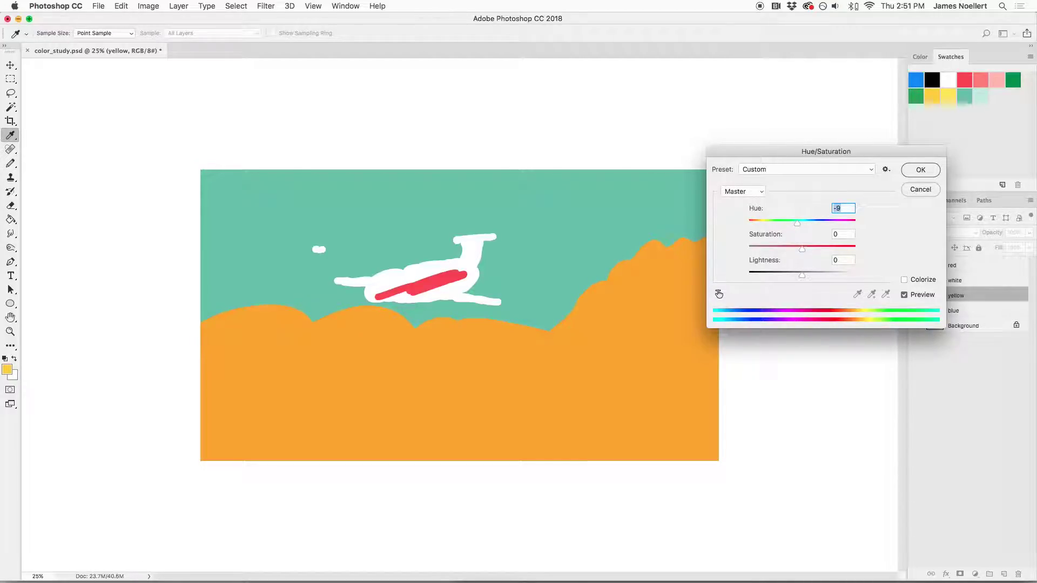
{"action": "key", "text": "Tab"}
{"action": "key", "text": "shift+Down"}
{"action": "key", "text": "shift+Down"}
{"action": "key", "text": "shift+Down"}
{"action": "key", "text": "Down"}
{"action": "key", "text": "Down"}
{"action": "key", "text": "Down"}
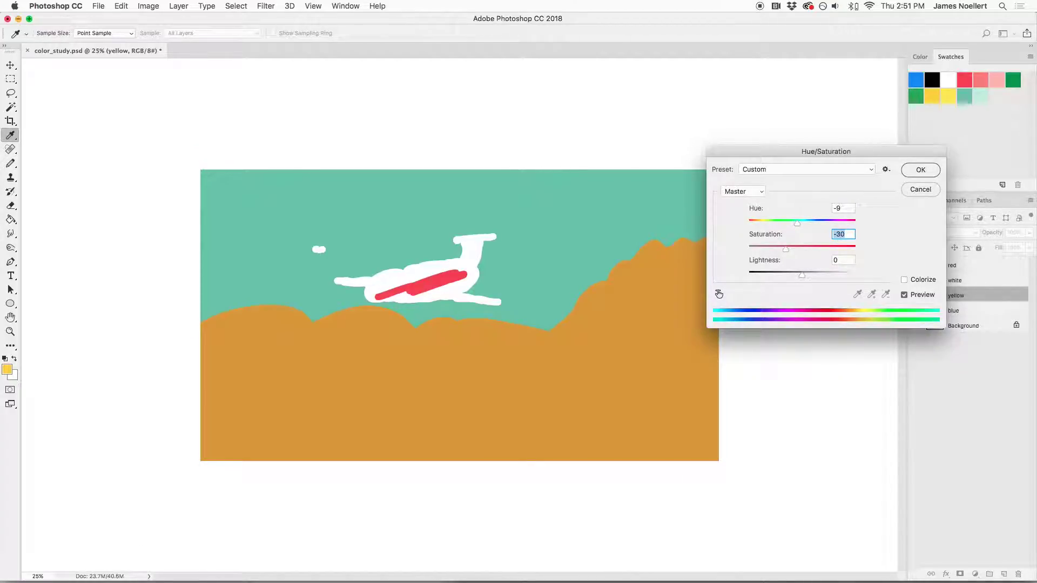
{"action": "key", "text": "shift+Tab"}
{"action": "key", "text": "shift+Down"}
{"action": "key", "text": "Down"}
{"action": "key", "text": "Down"}
{"action": "key", "text": "Down"}
{"action": "key", "text": "Down"}
{"action": "key", "text": "Down"}
{"action": "key", "text": "Down"}
{"action": "key", "text": "Tab"}
{"action": "key", "text": "shift+Down"}
{"action": "key", "text": "shift+Down"}
{"action": "key", "text": "shift+Down"}
{"action": "key", "text": "Down"}
{"action": "key", "text": "Down"}
{"action": "key", "text": "Up"}
{"action": "key", "text": "Up"}
{"action": "key", "text": "Up"}
{"action": "key", "text": "Up"}
{"action": "key", "text": "Up"}
{"action": "key", "text": "Tab"}
{"action": "key", "text": "shift+Up"}
{"action": "key", "text": "Up"}
{"action": "key", "text": "shift+Tab"}
{"action": "key", "text": "shift+Up"}
{"action": "key", "text": "Up"}
{"action": "key", "text": "Up"}
{"action": "key", "text": "Up"}
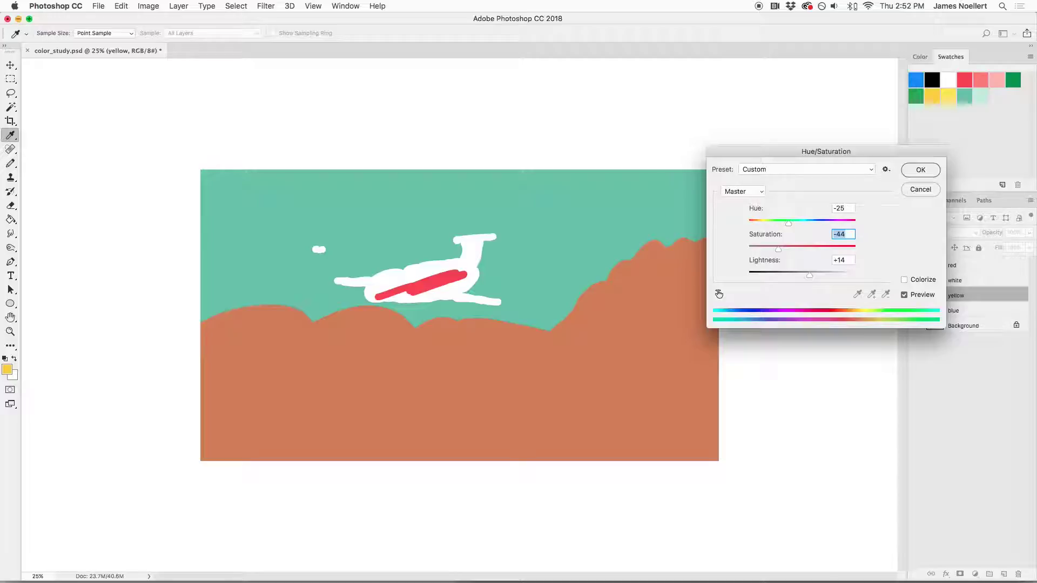
{"action": "key", "text": "Return"}
Recolour the blue layer to a pale grey-blue using Hue/Saturation with Hue +19, Saturation -15 and Lightness +36
{"action": "key", "text": "v"}
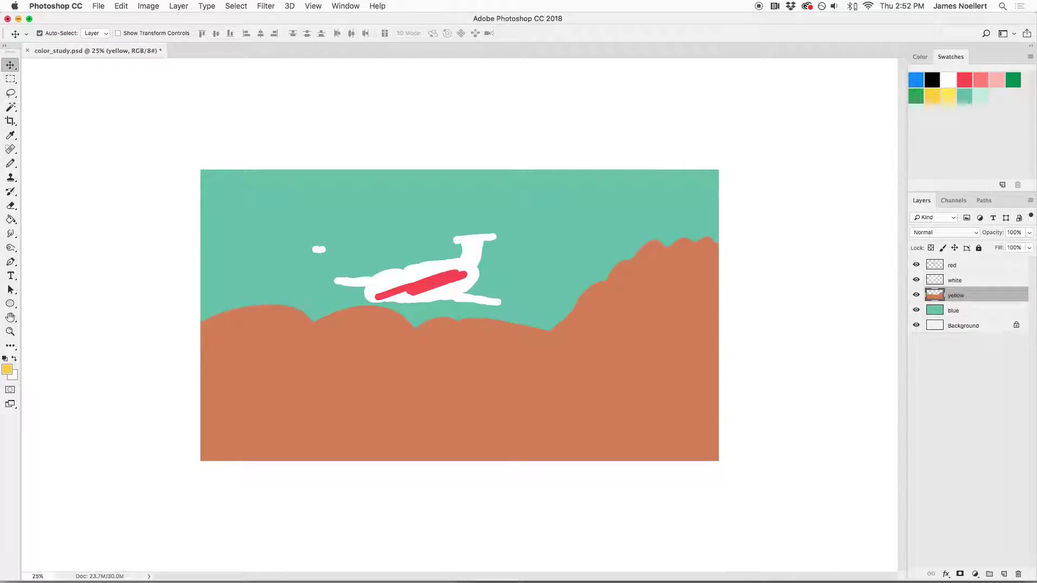
{"action": "left_click", "coordinate": [953, 310]}
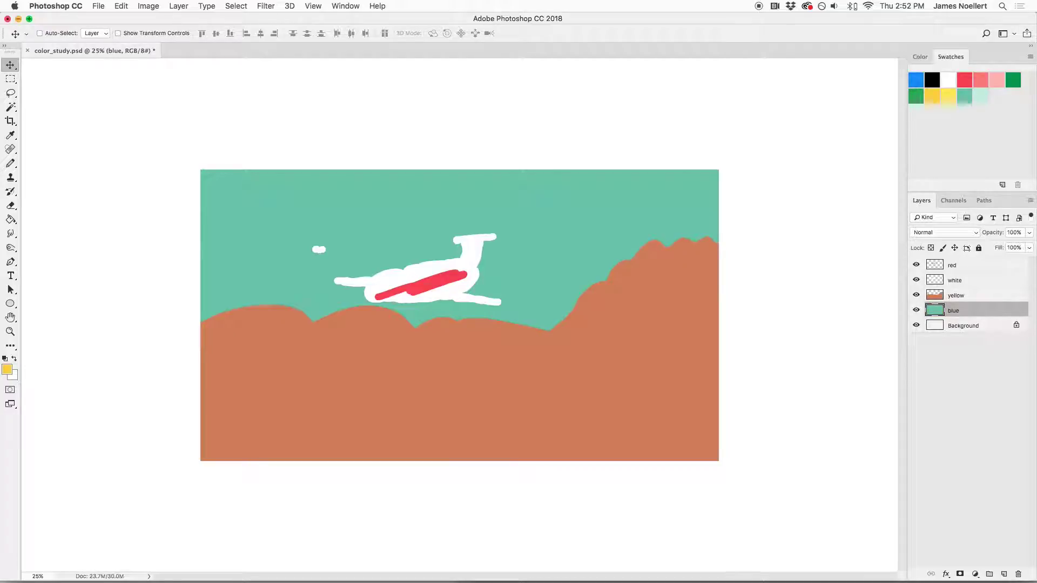
{"action": "key", "text": "super+u"}
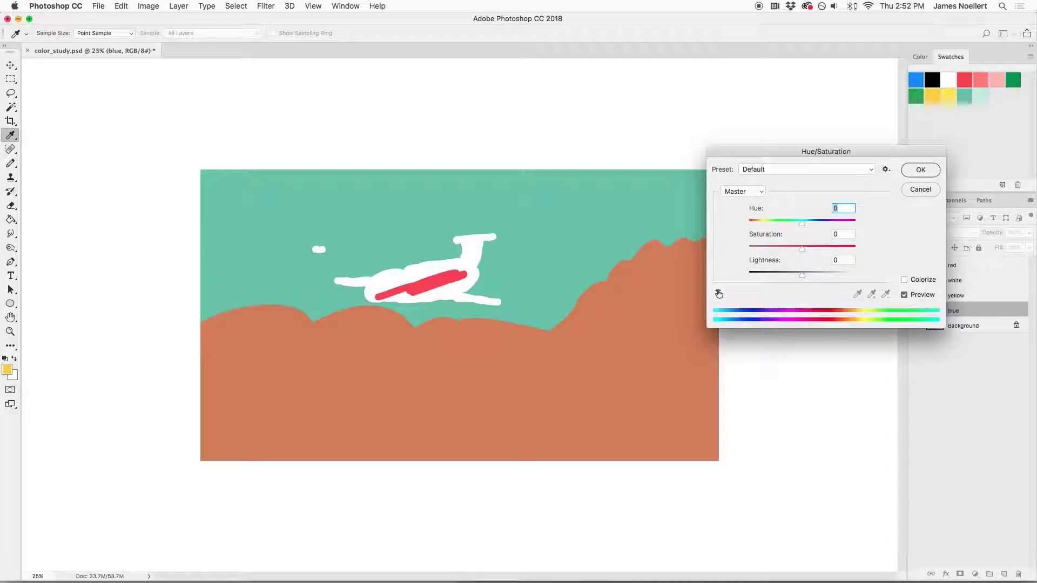
{"action": "left_click_drag", "start_coordinate": [802, 276], "coordinate": [820, 275]}
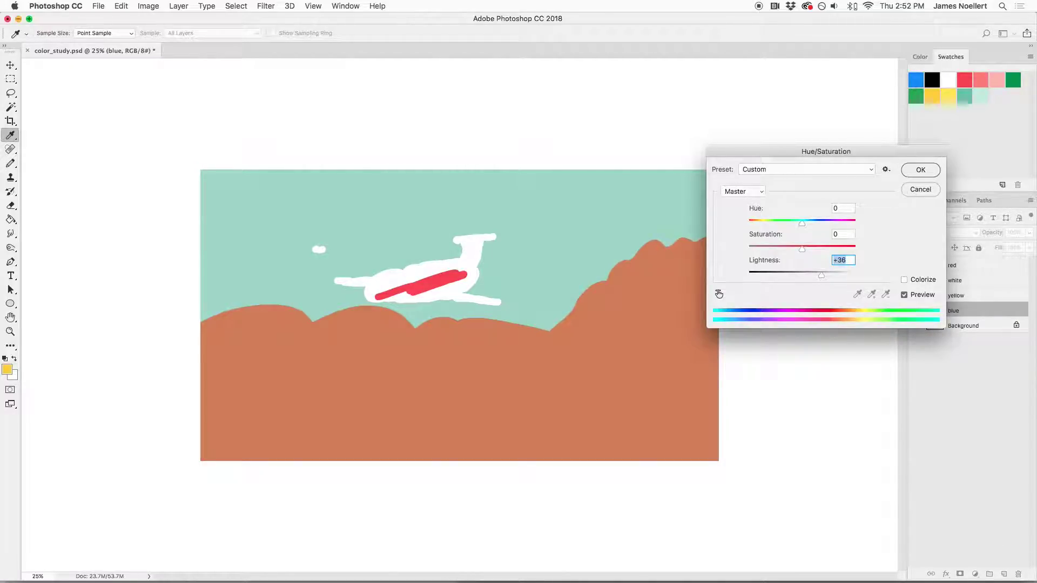
{"action": "left_click_drag", "start_coordinate": [801, 221], "coordinate": [809, 222]}
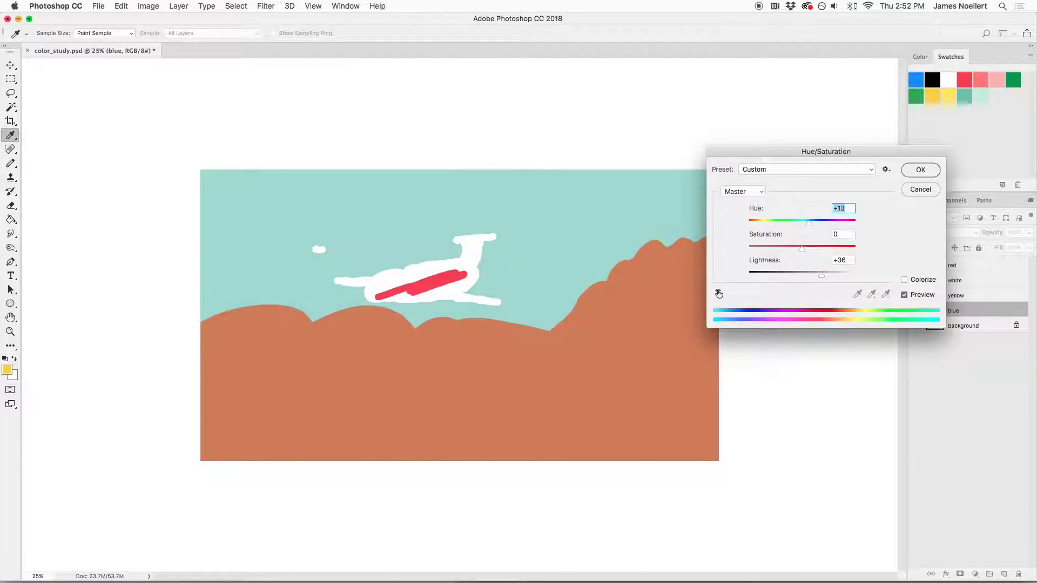
{"action": "key", "text": "Up"}
{"action": "key", "text": "Up"}
{"action": "key", "text": "Up"}
{"action": "key", "text": "Up"}
{"action": "key", "text": "Up"}
{"action": "key", "text": "Up"}
{"action": "key", "text": "Up"}
{"action": "key", "text": "Up"}
{"action": "key", "text": "Up"}
{"action": "key", "text": "Up"}
{"action": "key", "text": "Up"}
{"action": "key", "text": "Up"}
{"action": "key", "text": "Down"}
{"action": "key", "text": "Down"}
{"action": "key", "text": "Down"}
{"action": "key", "text": "Down"}
{"action": "key", "text": "Down"}
{"action": "key", "text": "Down"}
{"action": "key", "text": "Down"}
{"action": "key", "text": "Tab"}
{"action": "key", "text": "Down"}
{"action": "key", "text": "Down"}
{"action": "key", "text": "Down"}
{"action": "key", "text": "Down"}
{"action": "key", "text": "Down"}
{"action": "key", "text": "Down"}
{"action": "key", "text": "Down"}
{"action": "key", "text": "Down"}
{"action": "key", "text": "Down"}
{"action": "key", "text": "Down"}
{"action": "key", "text": "Down"}
{"action": "key", "text": "Down"}
{"action": "key", "text": "Down"}
{"action": "key", "text": "Down"}
{"action": "key", "text": "Down"}
{"action": "key", "text": "Down"}
{"action": "key", "text": "Up"}
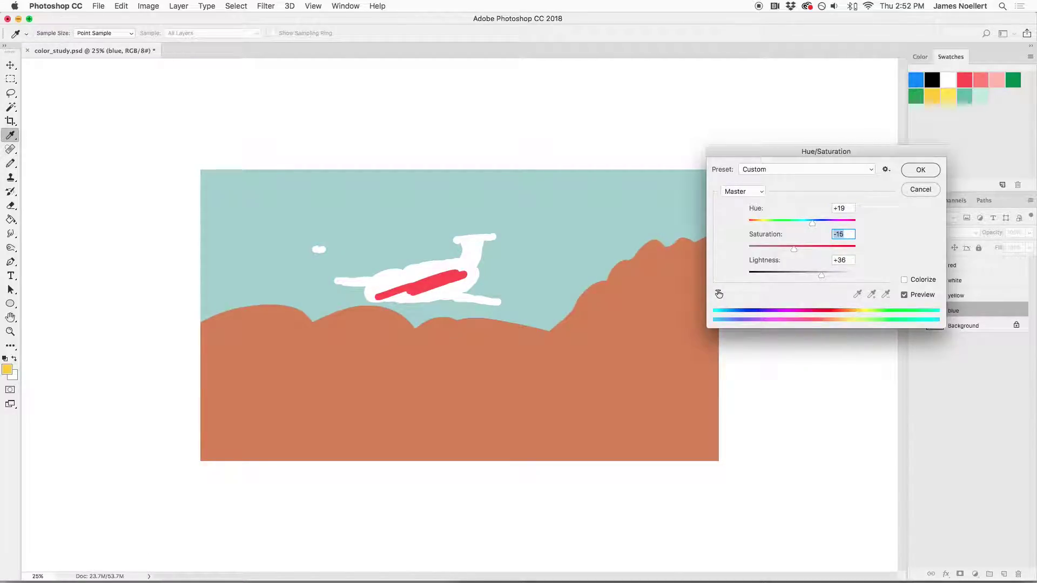
{"action": "key", "text": "super+p"}
{"action": "key", "text": "super+p"}
{"action": "key", "text": "Escape"}
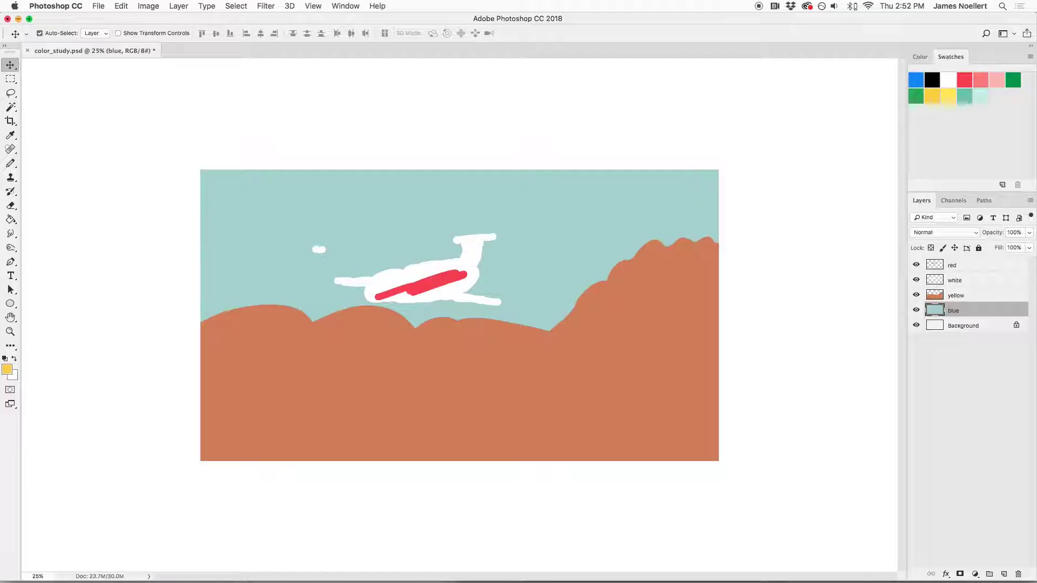
Select the yellow layer, sample its terracotta as the Pencil colour, and try a short stroke on the right-hand ridge, undoing it
{"action": "left_click", "coordinate": [956, 295]}
{"action": "key", "text": "b"}
{"action": "left_click", "coordinate": [459, 378], "text": "alt"}
{"action": "mouse_move", "coordinate": [608, 250]}
{"action": "left_mouse_down"}
{"action": "mouse_move", "coordinate": [588, 273]}
{"action": "mouse_move", "coordinate": [604, 253]}
{"action": "left_mouse_up"}
{"action": "key", "text": "ctrl+z"}
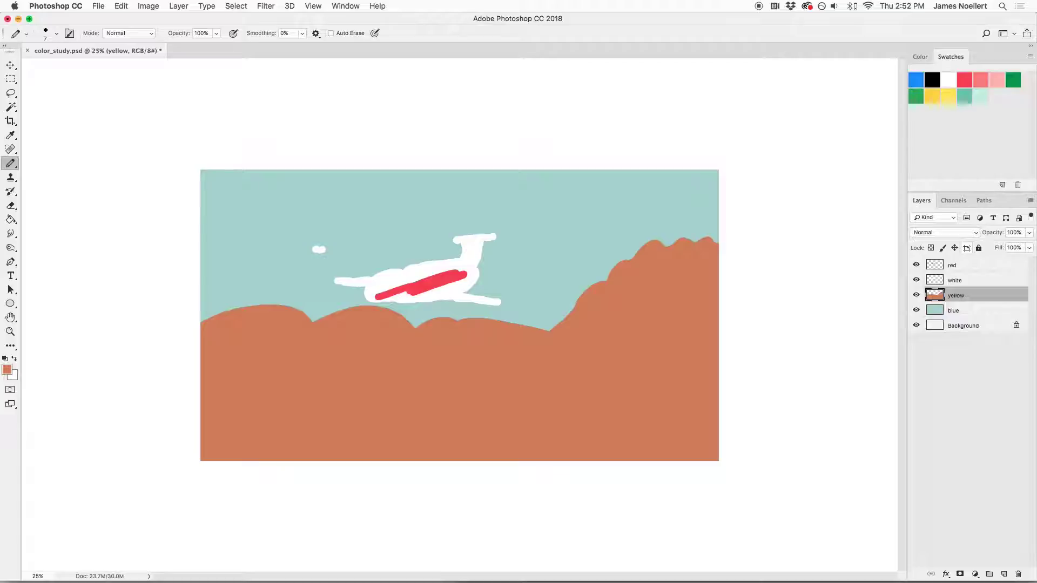
Recolour the red layer to a lighter pinkish red using Hue/Saturation with Hue -5 and Lightness +9
{"action": "key", "text": "alt+period"}
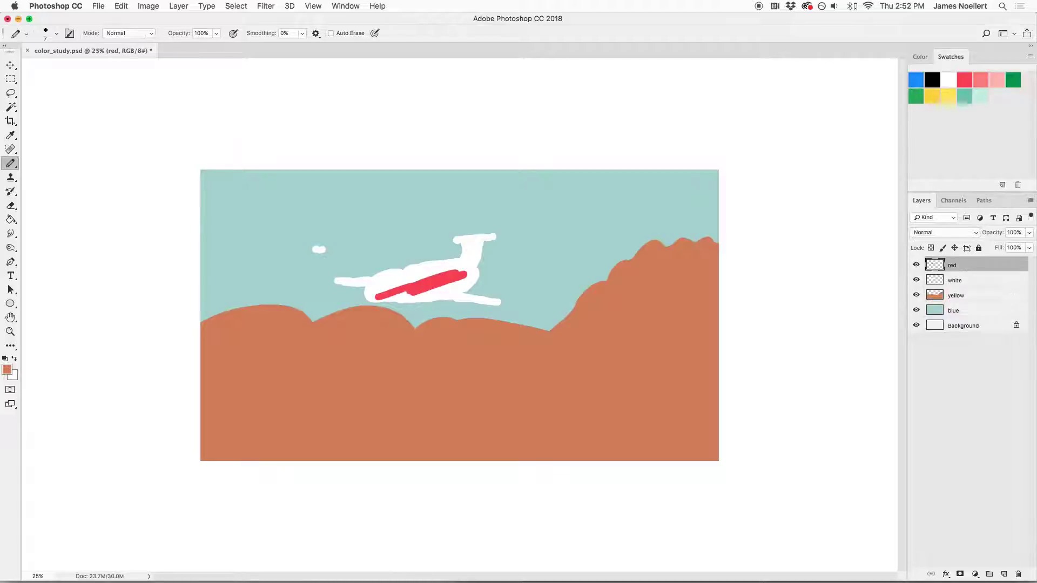
{"action": "key", "text": "ctrl+u"}
{"action": "key", "text": "Up"}
{"action": "key", "text": "Up"}
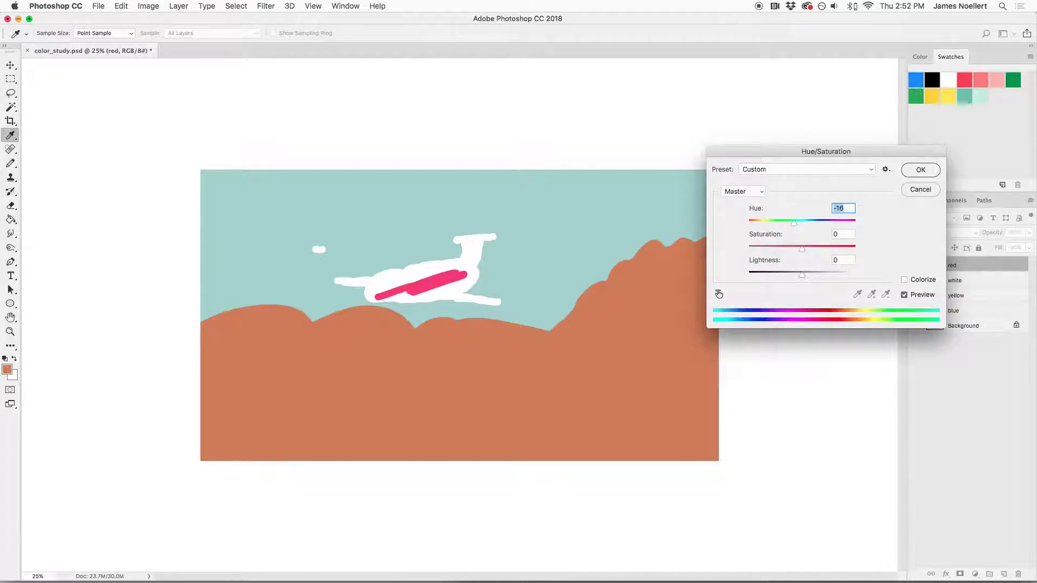
{"action": "key", "text": "Down"}
{"action": "key", "text": "Down"}
{"action": "key", "text": "Down"}
{"action": "key", "text": "Down"}
{"action": "key", "text": "Down"}
{"action": "key", "text": "Down"}
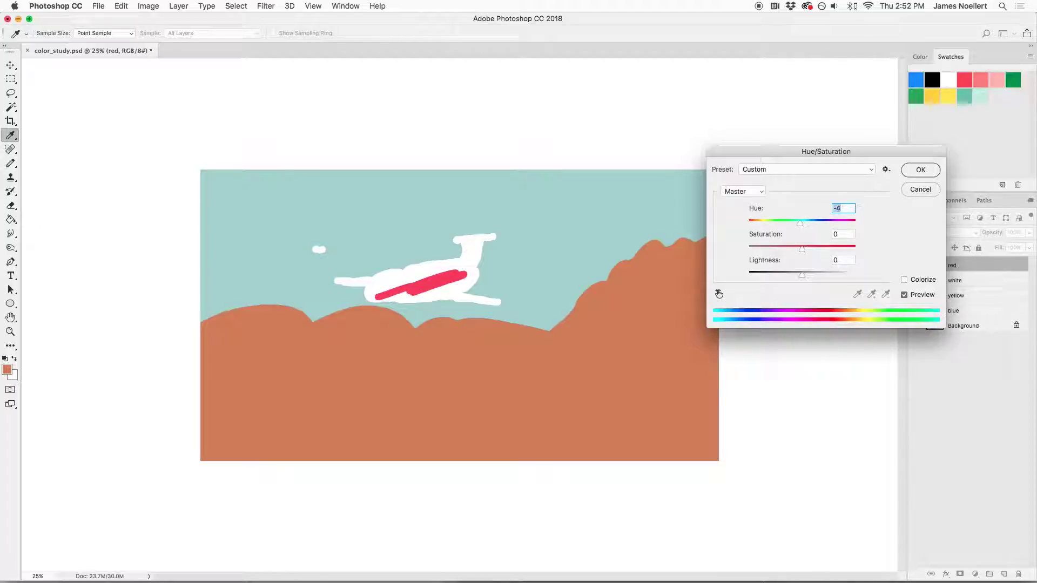
{"action": "key", "text": "Tab"}
{"action": "key", "text": "Tab"}
{"action": "key", "text": "Up"}
{"action": "key", "text": "Up"}
{"action": "key", "text": "Up"}
{"action": "key", "text": "Up"}
{"action": "key", "text": "Up"}
{"action": "key", "text": "Up"}
{"action": "key", "text": "Up"}
{"action": "key", "text": "Up"}
{"action": "key", "text": "Up"}
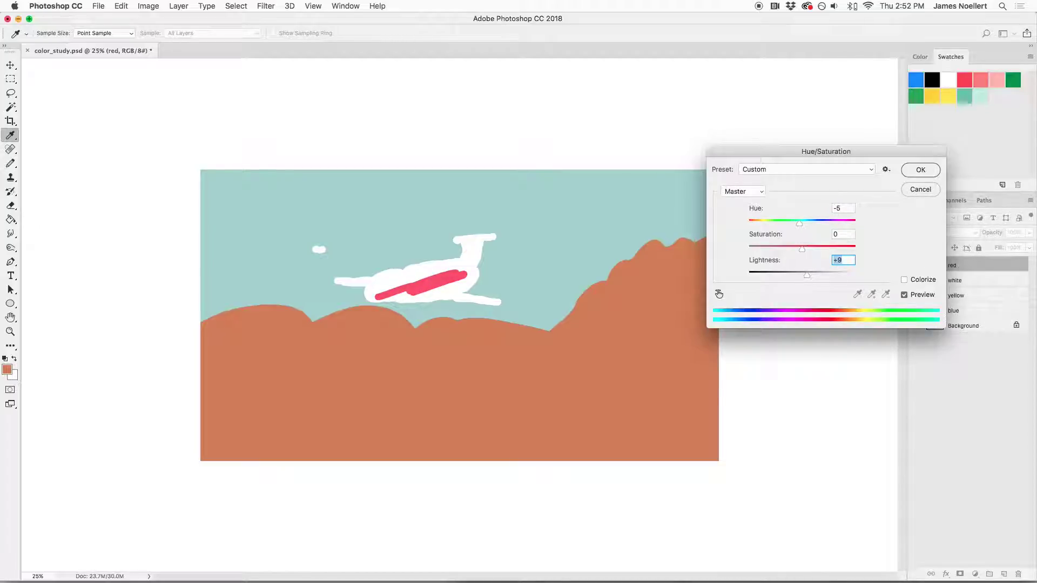
{"action": "key", "text": "Return"}
{"action": "key", "text": "b"}
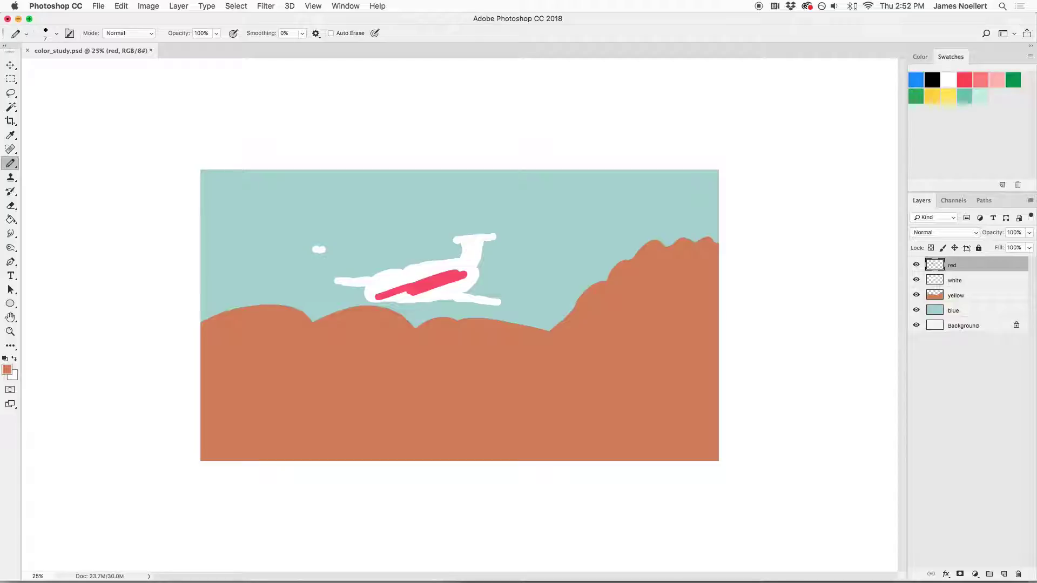
{"action": "key", "text": "super+equal"}
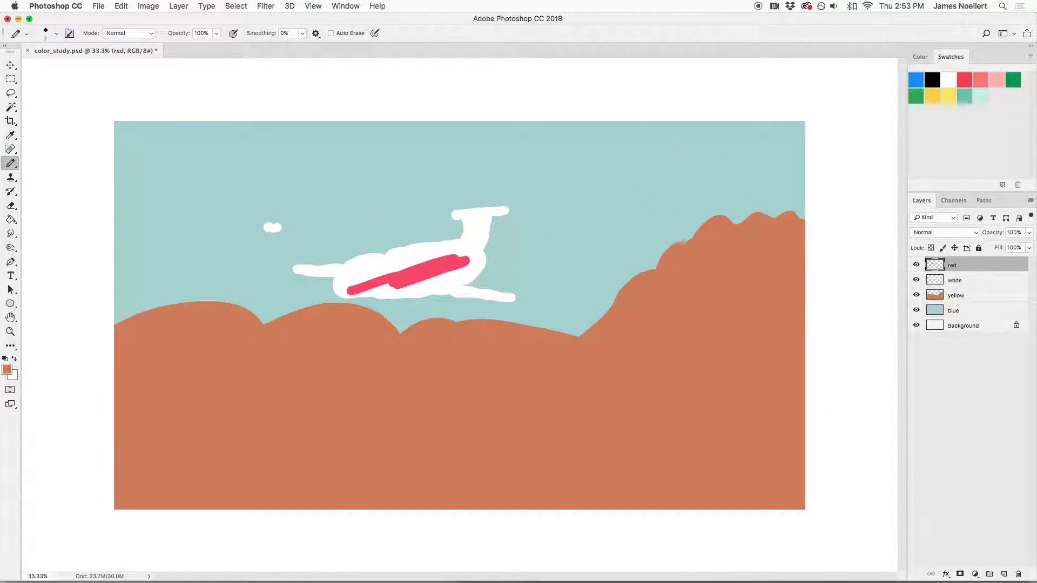
{"action": "key", "text": "super+minus"}
{"action": "key", "text": "super+minus"}
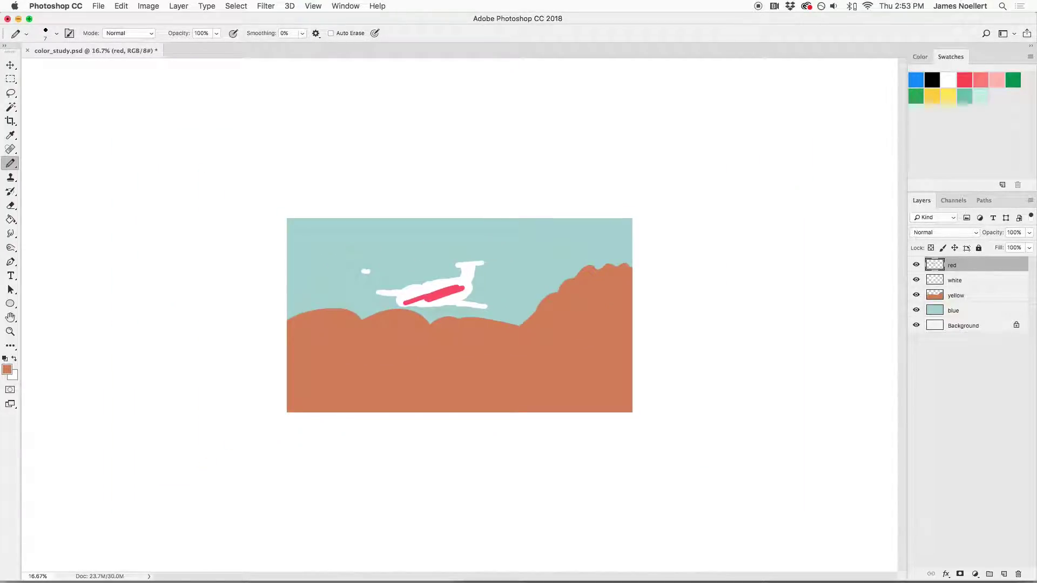
{"action": "key", "text": "super+equal"}
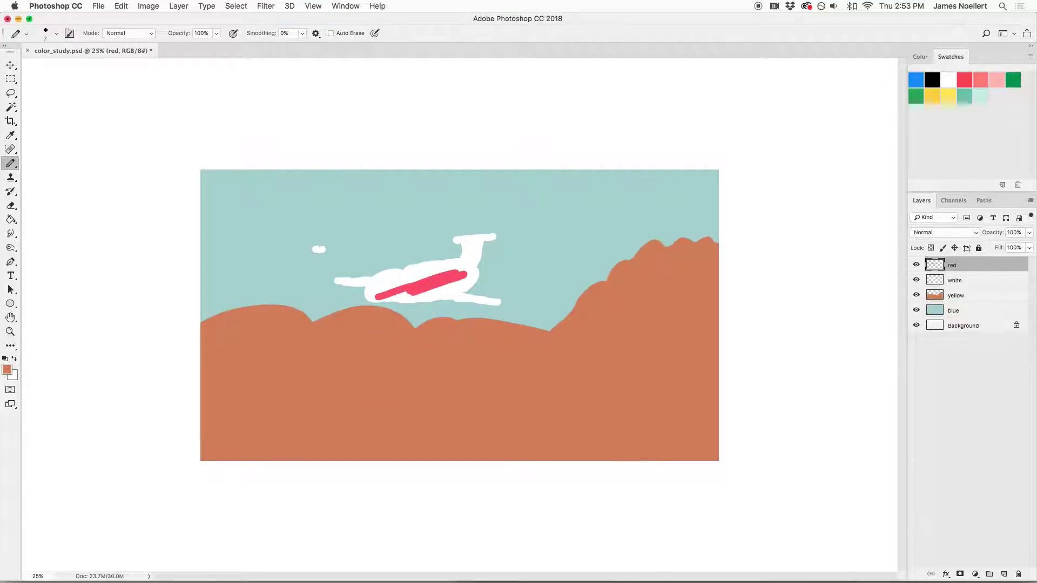
Add a new layer above the yellow layer and scribble a terracotta patch on the right-hand hill with an enlarged Pencil
{"action": "left_click", "coordinate": [956, 295]}
{"action": "left_click", "coordinate": [1004, 574]}
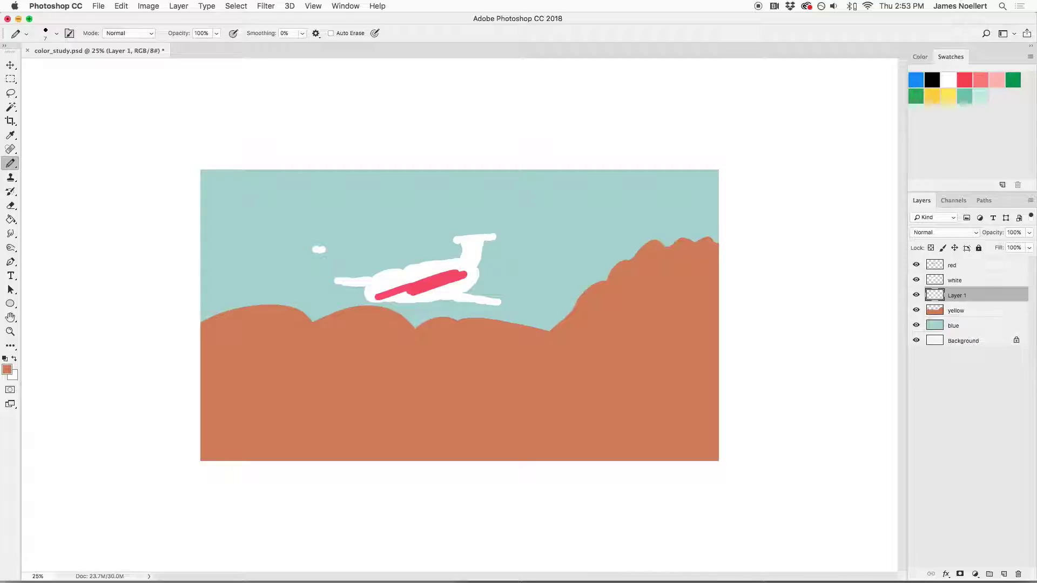
{"action": "key", "text": "bracketright"}
{"action": "key", "text": "bracketright"}
{"action": "key", "text": "bracketright"}
{"action": "key", "text": "bracketright"}
Try Hue -7, Saturation +17 and Lightness -9 in Hue/Saturation on the terracotta patch layer
{"action": "key", "text": "super+u"}
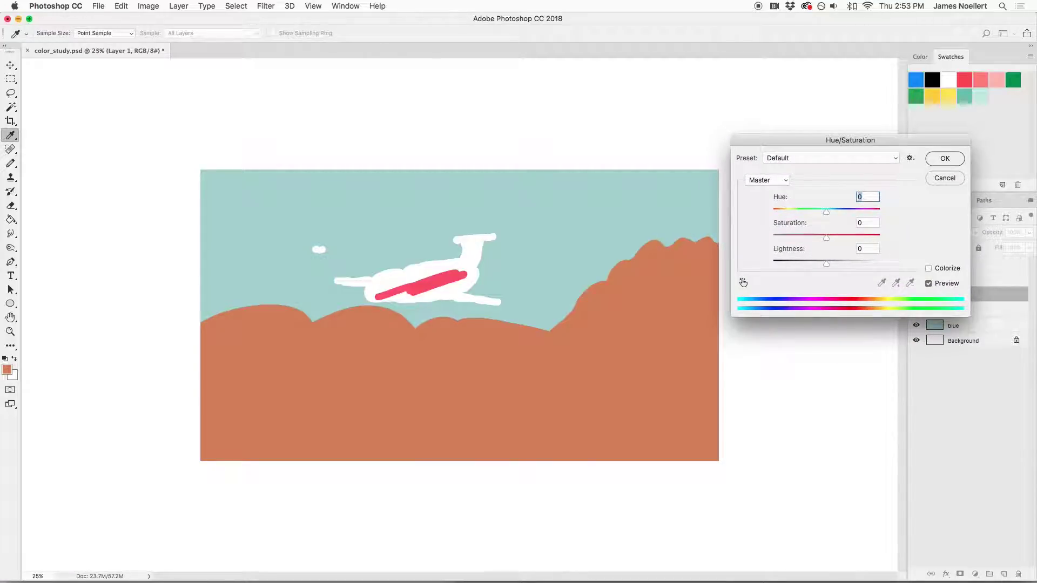
{"action": "key", "text": "Tab"}
{"action": "key", "text": "Tab"}
{"action": "key", "text": "Down"}
{"action": "key", "text": "Down"}
{"action": "key", "text": "Down"}
{"action": "key", "text": "Down"}
{"action": "key", "text": "Down"}
{"action": "key", "text": "Down"}
{"action": "key", "text": "Down"}
{"action": "key", "text": "Down"}
{"action": "key", "text": "Down"}
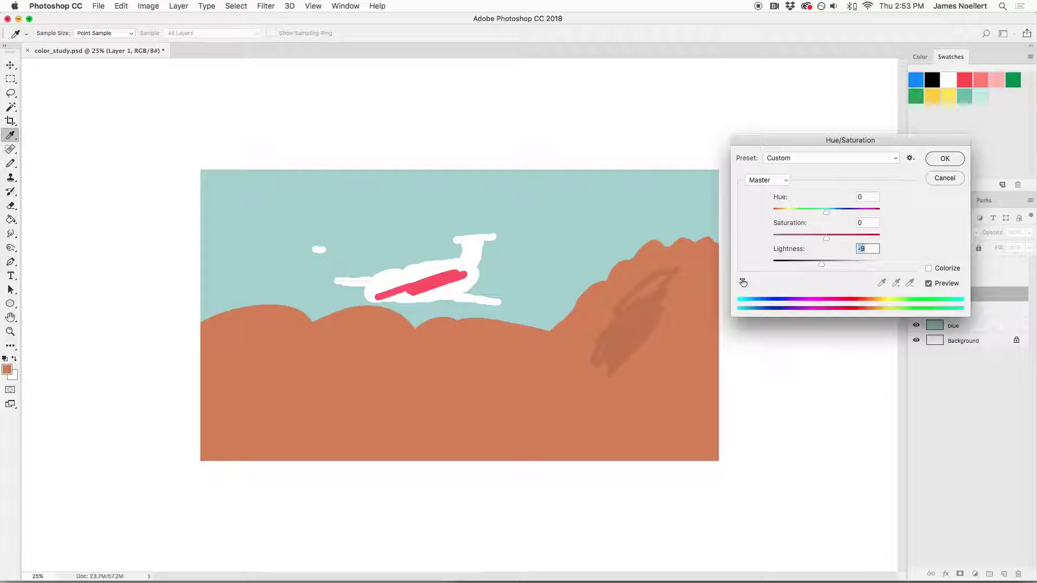
{"action": "key", "text": "shift+Tab"}
{"action": "key", "text": "Down"}
{"action": "key", "text": "Down"}
{"action": "key", "text": "Down"}
{"action": "key", "text": "Down"}
{"action": "key", "text": "Down"}
{"action": "key", "text": "Down"}
{"action": "key", "text": "Down"}
{"action": "key", "text": "Down"}
{"action": "key", "text": "Down"}
{"action": "key", "text": "Down"}
{"action": "key", "text": "Down"}
{"action": "key", "text": "Down"}
{"action": "key", "text": "Down"}
{"action": "key", "text": "Down"}
{"action": "key", "text": "Down"}
{"action": "key", "text": "Down"}
{"action": "key", "text": "Down"}
{"action": "key", "text": "Down"}
{"action": "key", "text": "Down"}
{"action": "key", "text": "shift+Tab"}
{"action": "key", "text": "Down"}
{"action": "key", "text": "Down"}
{"action": "key", "text": "Down"}
{"action": "key", "text": "Down"}
{"action": "key", "text": "Down"}
{"action": "key", "text": "Down"}
{"action": "key", "text": "Down"}
{"action": "key", "text": "Down"}
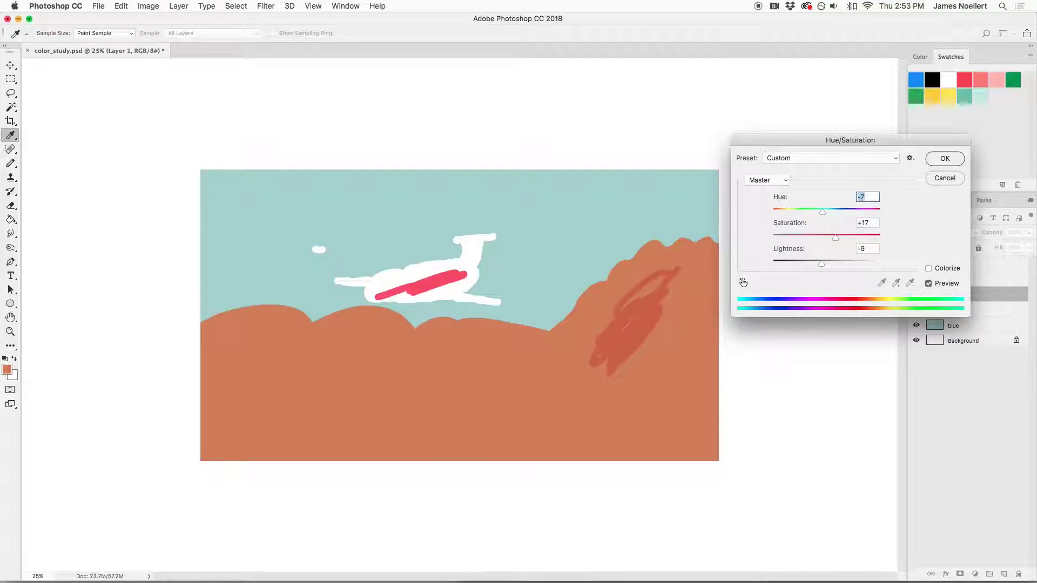
Try a duller, darker patch colour with Saturation -28 and Lightness -20
{"action": "key", "text": "Tab"}
{"action": "key", "text": "Down"}
{"action": "key", "text": "Down"}
{"action": "key", "text": "Down"}
{"action": "key", "text": "Down"}
{"action": "key", "text": "Down"}
{"action": "key", "text": "Down"}
{"action": "key", "text": "Down"}
{"action": "key", "text": "Down"}
{"action": "key", "text": "Down"}
{"action": "key", "text": "Down"}
{"action": "key", "text": "Down"}
{"action": "key", "text": "Down"}
{"action": "key", "text": "Down"}
{"action": "key", "text": "Down"}
{"action": "key", "text": "Down"}
{"action": "key", "text": "Down"}
{"action": "key", "text": "Down"}
{"action": "key", "text": "Down"}
{"action": "key", "text": "Down"}
{"action": "key", "text": "Down"}
{"action": "key", "text": "Tab"}
{"action": "key", "text": "Down"}
{"action": "key", "text": "Down"}
{"action": "key", "text": "Down"}
{"action": "key", "text": "Down"}
{"action": "key", "text": "Down"}
{"action": "key", "text": "Down"}
{"action": "key", "text": "Down"}
{"action": "key", "text": "Down"}
{"action": "key", "text": "Down"}
{"action": "key", "text": "Down"}
{"action": "key", "text": "Down"}
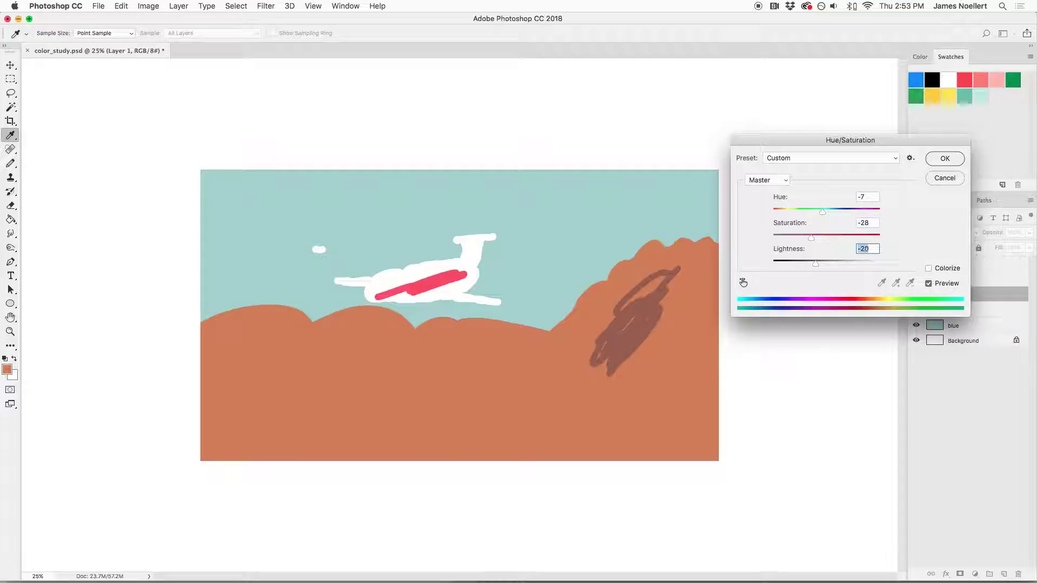
Set the patch's Saturation to -22 and Lightness to -15, apply the adjustment, and return to the Pencil tool
{"action": "key", "text": "shift+Tab"}
{"action": "key", "text": "Up"}
{"action": "key", "text": "Up"}
{"action": "key", "text": "Up"}
{"action": "key", "text": "Up"}
{"action": "key", "text": "Up"}
{"action": "key", "text": "Up"}
{"action": "key", "text": "Up"}
{"action": "key", "text": "Tab"}
{"action": "key", "text": "Up"}
{"action": "key", "text": "Up"}
{"action": "key", "text": "Up"}
{"action": "key", "text": "Up"}
{"action": "key", "text": "Up"}
{"action": "key", "text": "Up"}
{"action": "key", "text": "Up"}
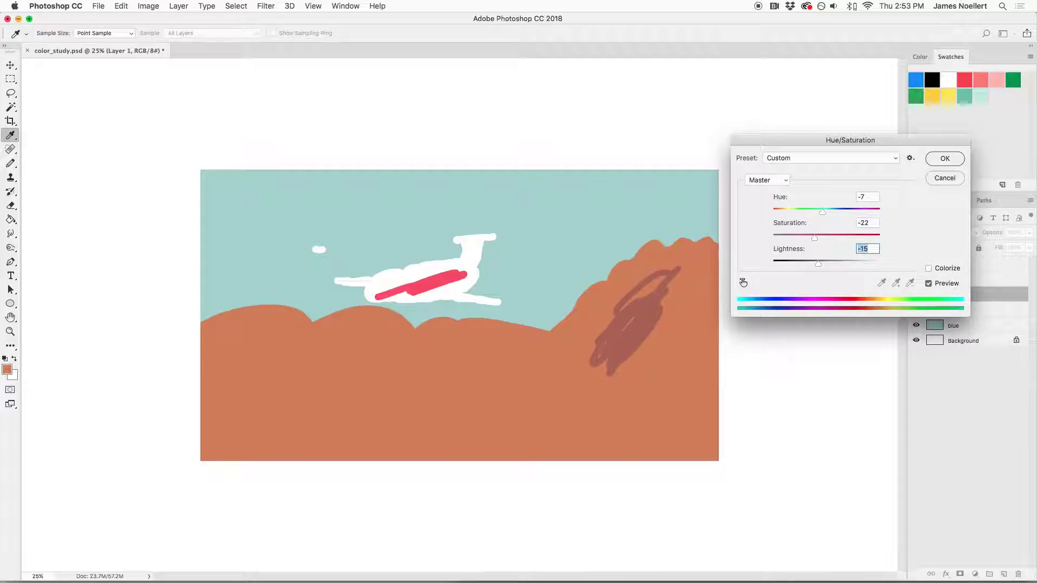
{"action": "key", "text": "p"}
{"action": "key", "text": "p"}
{"action": "key", "text": "Return"}
{"action": "key", "text": "b"}
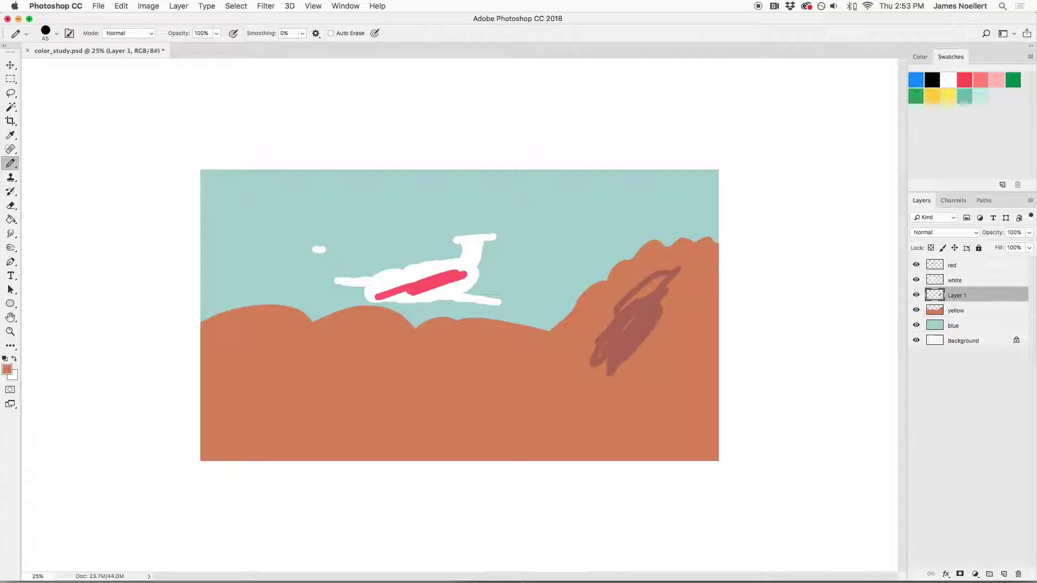
Delete the recoloured patch layer and add a fresh layer above the yellow layer
{"action": "left_click", "coordinate": [640, 336], "text": "alt"}
{"action": "key", "text": "BackSpace"}
{"action": "key", "text": "alt+shift+super+n"}
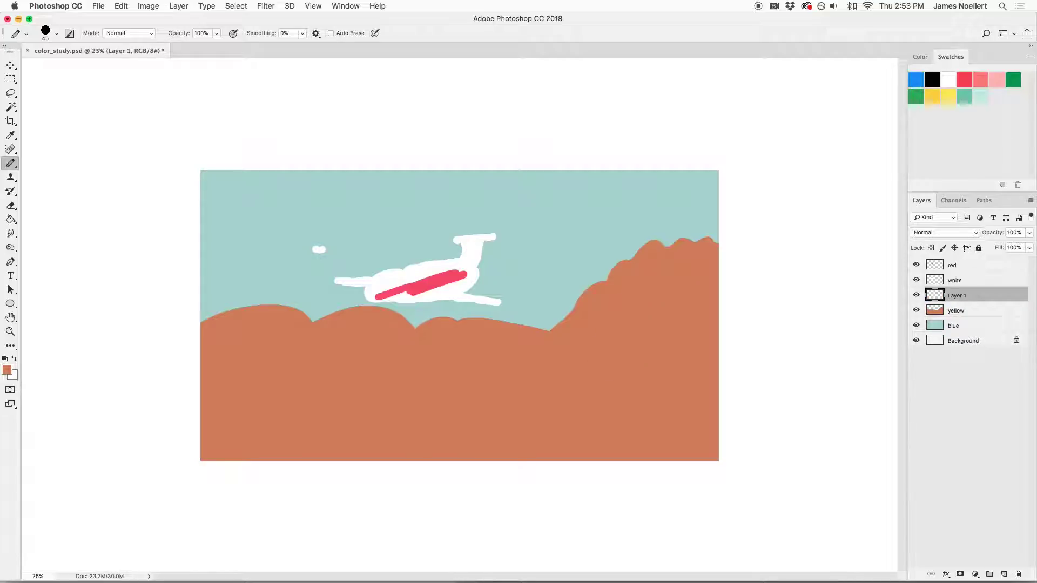
Darken the new patch on the right-hand hill using Hue/Saturation with Lightness -24
{"action": "key", "text": "super+u"}
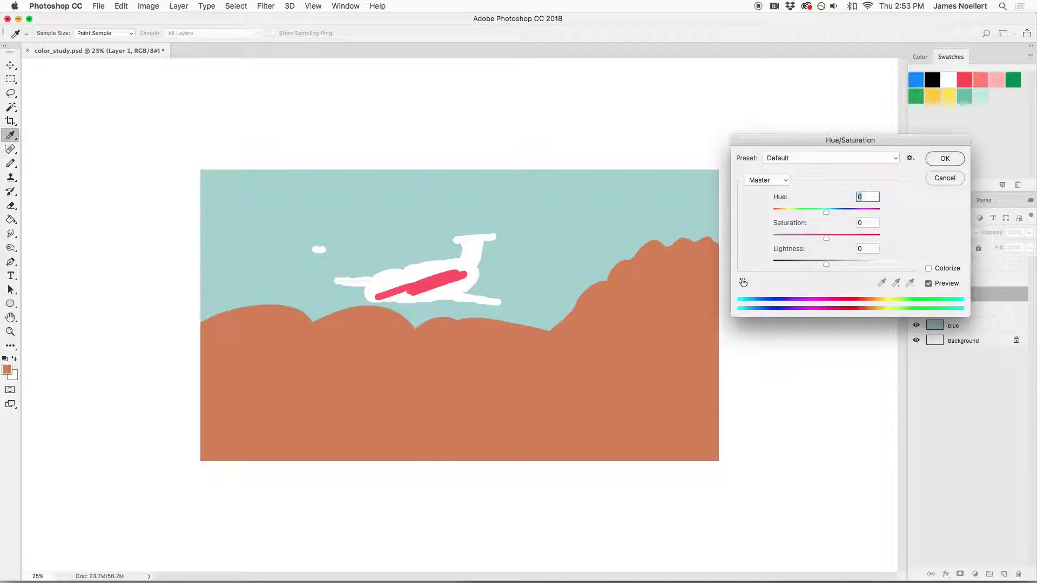
{"action": "key", "text": "Tab"}
{"action": "key", "text": "Tab"}
{"action": "key", "text": "shift+Down"}
{"action": "key", "text": "shift+Down"}
{"action": "key", "text": "Down"}
{"action": "key", "text": "Down"}
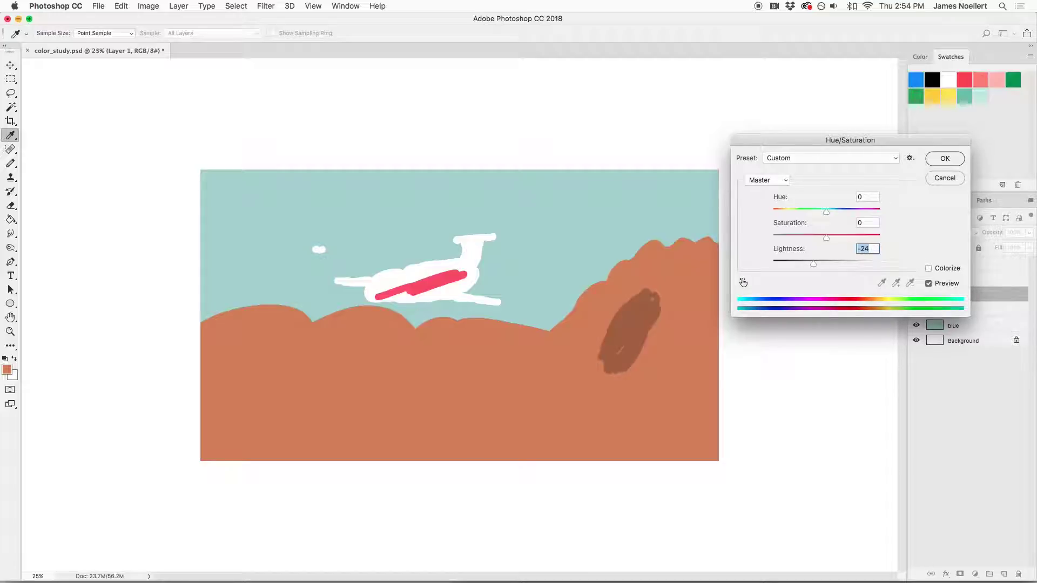
Try shifting the patch's Hue to -15 and to +17
{"action": "key", "text": "shift+Tab"}
{"action": "key", "text": "shift+Tab"}
{"action": "key", "text": "shift+Down"}
{"action": "key", "text": "Down"}
{"action": "key", "text": "Down"}
{"action": "key", "text": "Down"}
{"action": "key", "text": "Down"}
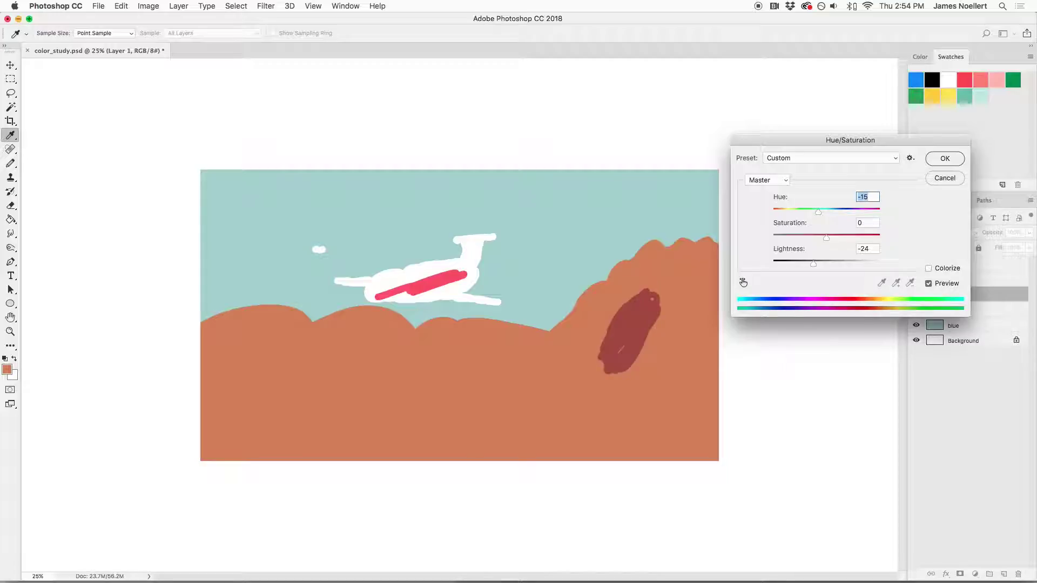
{"action": "key", "text": "shift+Up"}
{"action": "key", "text": "shift+Up"}
{"action": "key", "text": "shift+Up"}
{"action": "key", "text": "Up"}
{"action": "key", "text": "Up"}
{"action": "key", "text": "Up"}
{"action": "key", "text": "Up"}
{"action": "key", "text": "Down"}
{"action": "key", "text": "Down"}
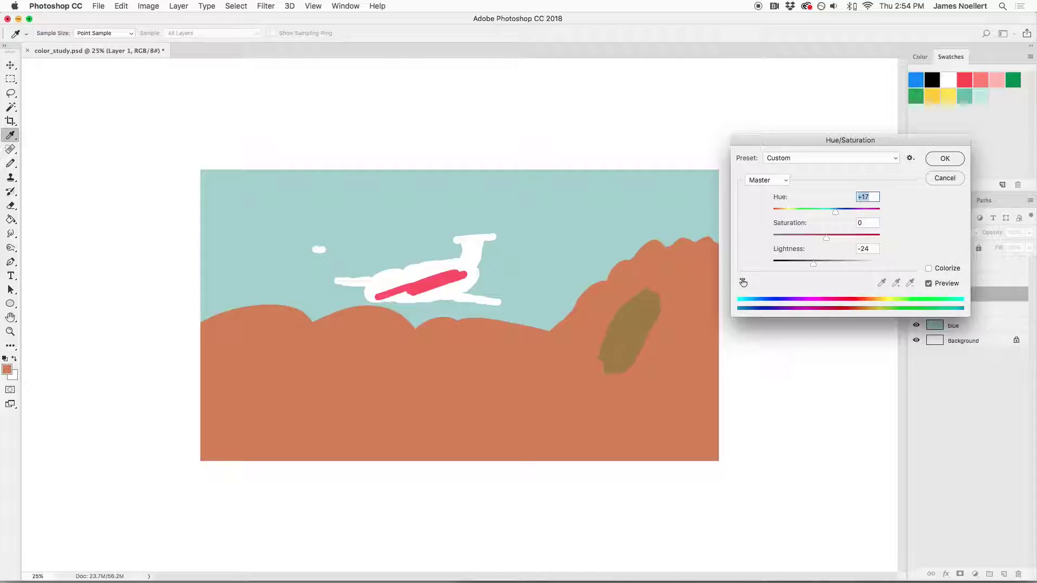
Set the patch's Hue to -5 and Saturation to -19, apply the adjustment, and return to the Pencil tool
{"action": "type", "text": "-2"}
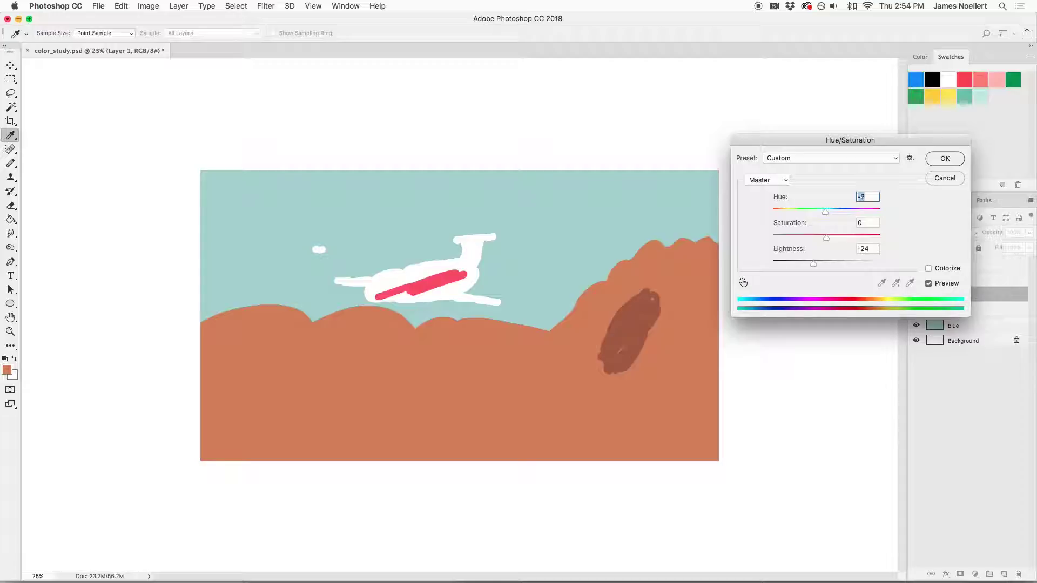
{"action": "key", "text": "Down"}
{"action": "key", "text": "Tab"}
{"action": "type", "text": "-23"}
{"action": "key", "text": "Up"}
{"action": "key", "text": "Up"}
{"action": "key", "text": "Up"}
{"action": "key", "text": "Up"}
{"action": "key", "text": "Up"}
{"action": "key", "text": "Up"}
{"action": "key", "text": "Up"}
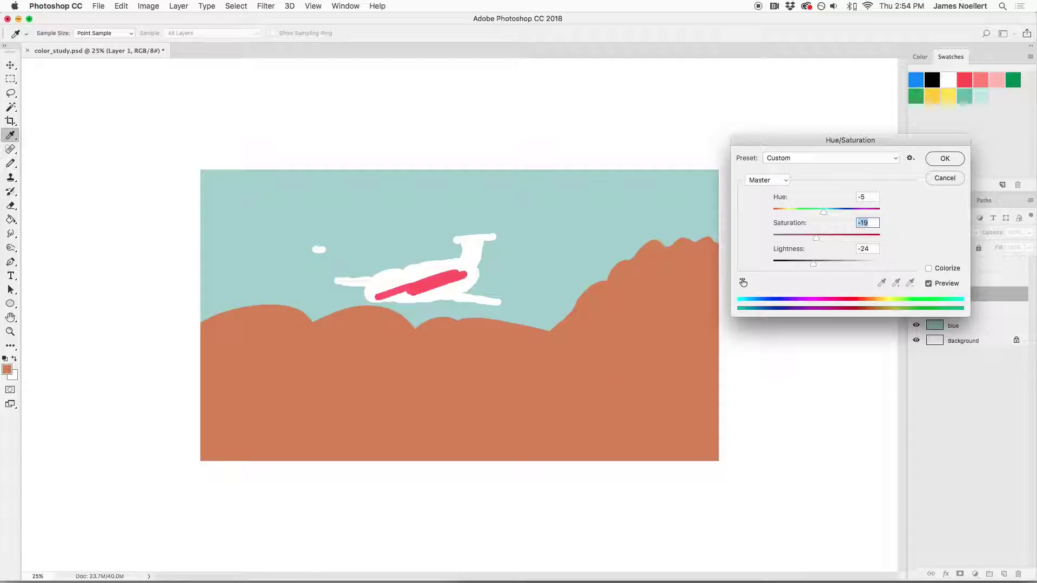
{"action": "key", "text": "Return"}
{"action": "key", "text": "b"}
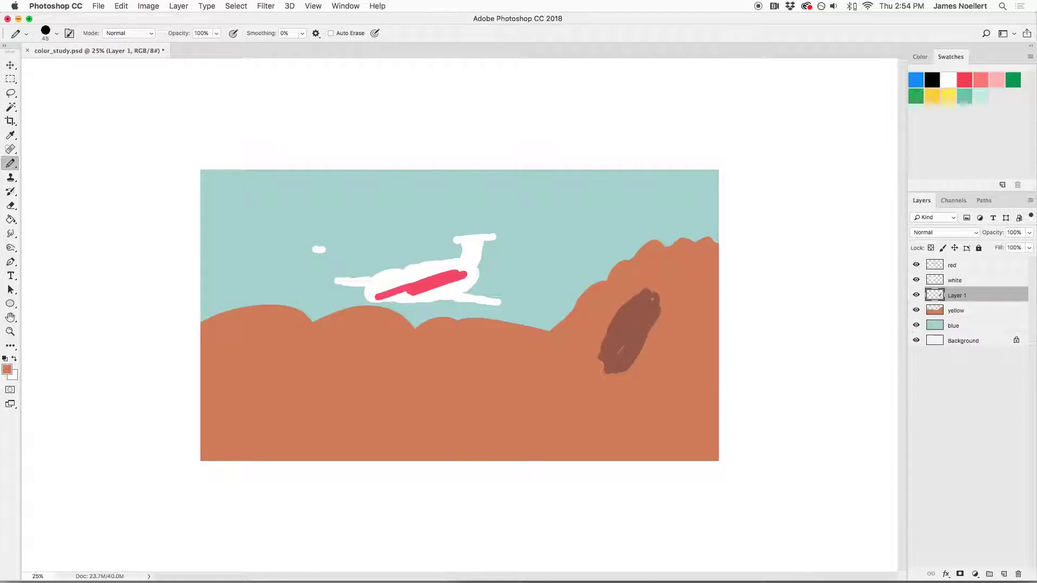
Paint a large shadow in the patch's brown down from the dip beside the right-hand hill, enlarging the Pencil to 125
{"action": "key", "text": "super+z"}
{"action": "mouse_move", "coordinate": [548, 334]}
{"action": "left_mouse_down"}
{"action": "mouse_move", "coordinate": [511, 388]}
{"action": "mouse_move", "coordinate": [521, 353]}
{"action": "mouse_move", "coordinate": [499, 386]}
{"action": "left_mouse_up"}
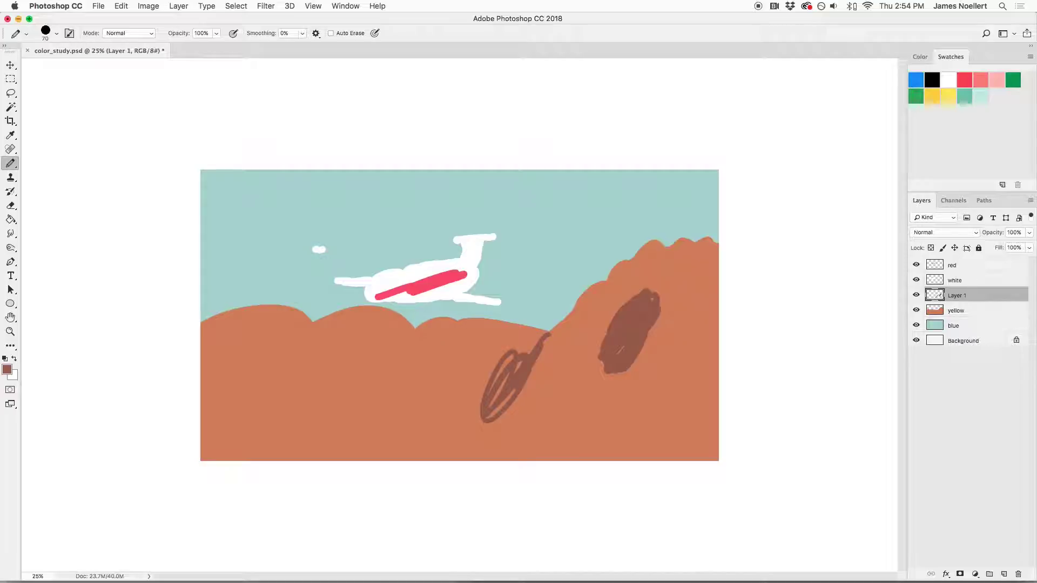
{"action": "key", "text": "bracketright"}
{"action": "key", "text": "bracketright"}
{"action": "mouse_move", "coordinate": [543, 332]}
{"action": "left_mouse_down"}
{"action": "mouse_move", "coordinate": [502, 359]}
{"action": "mouse_move", "coordinate": [442, 448]}
{"action": "mouse_move", "coordinate": [497, 399]}
{"action": "mouse_move", "coordinate": [500, 427]}
{"action": "mouse_move", "coordinate": [437, 432]}
{"action": "mouse_move", "coordinate": [502, 351]}
{"action": "left_mouse_up"}
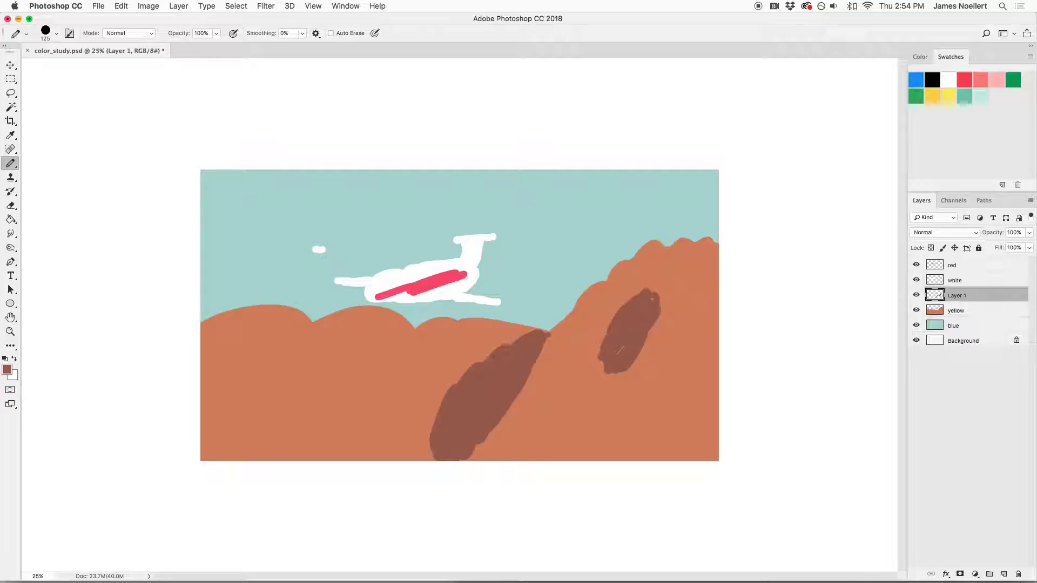
Add brown shadows at the lower centre and right edge of the hills, and down the left hill with the Pencil reduced to 70
{"action": "mouse_move", "coordinate": [587, 405]}
{"action": "left_mouse_down"}
{"action": "mouse_move", "coordinate": [556, 394]}
{"action": "mouse_move", "coordinate": [535, 454]}
{"action": "mouse_move", "coordinate": [570, 421]}
{"action": "mouse_move", "coordinate": [511, 454]}
{"action": "mouse_move", "coordinate": [576, 413]}
{"action": "left_mouse_up"}
{"action": "left_click_drag", "start_coordinate": [688, 349], "coordinate": [715, 305]}
{"action": "key", "text": "bracketleft"}
{"action": "key", "text": "bracketleft"}
{"action": "key", "text": "bracketleft"}
{"action": "mouse_move", "coordinate": [404, 325]}
{"action": "left_mouse_down"}
{"action": "mouse_move", "coordinate": [354, 348]}
{"action": "mouse_move", "coordinate": [320, 387]}
{"action": "mouse_move", "coordinate": [386, 352]}
{"action": "mouse_move", "coordinate": [329, 401]}
{"action": "mouse_move", "coordinate": [316, 431]}
{"action": "left_mouse_up"}
{"action": "mouse_move", "coordinate": [324, 391]}
{"action": "left_mouse_down"}
{"action": "mouse_move", "coordinate": [307, 429]}
{"action": "mouse_move", "coordinate": [258, 459]}
{"action": "left_mouse_up"}
{"action": "left_click_drag", "start_coordinate": [308, 418], "coordinate": [284, 460]}
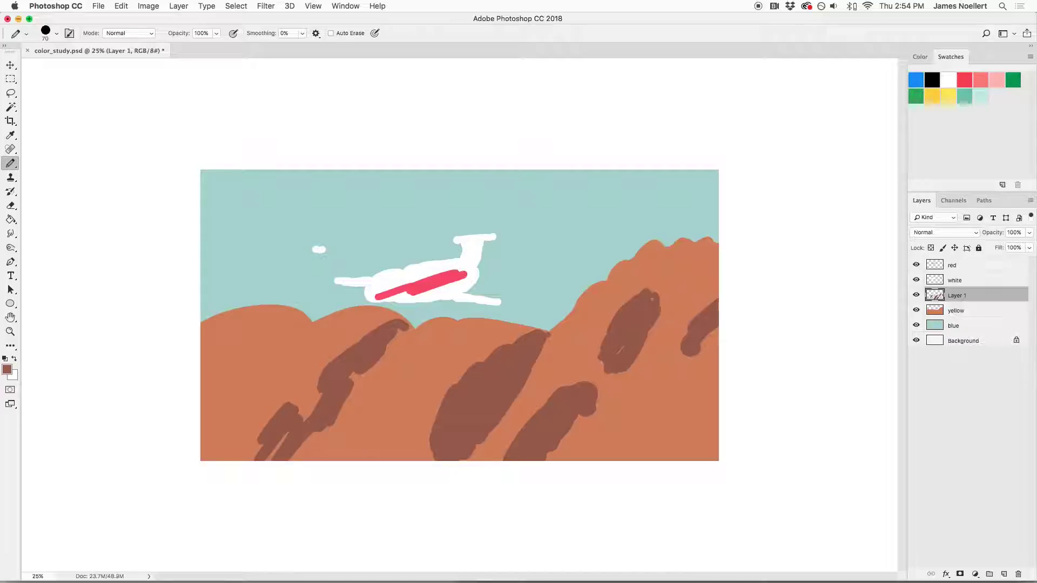
Erase the bumpy outline of the right-hand hill on the yellow layer into a straighter slope with an enlarged Eraser
{"action": "left_click", "coordinate": [948, 311]}
{"action": "key", "text": "e"}
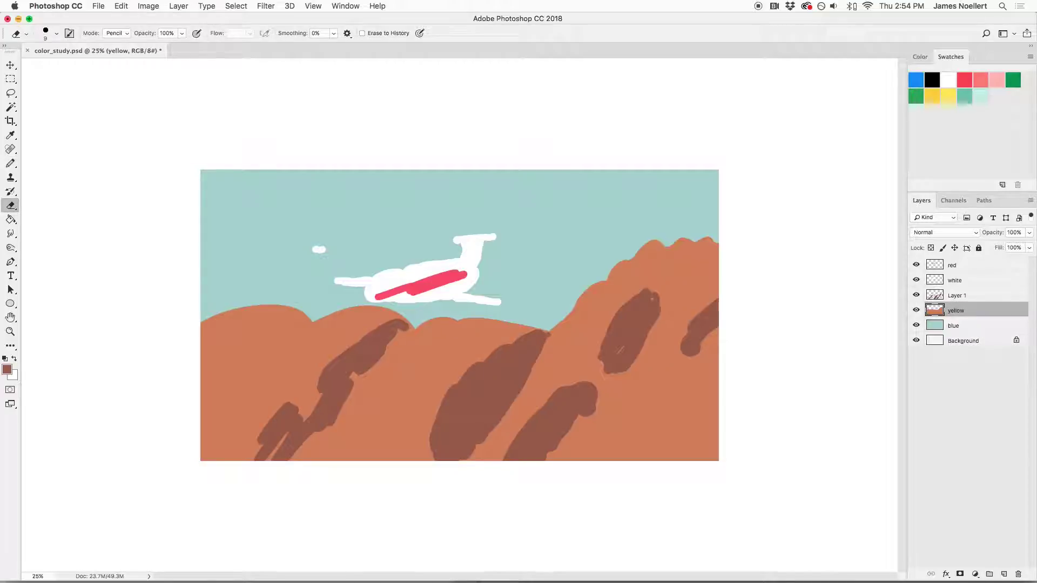
{"action": "key", "text": "bracketright"}
{"action": "key", "text": "bracketright"}
{"action": "mouse_move", "coordinate": [565, 319]}
{"action": "left_mouse_down"}
{"action": "mouse_move", "coordinate": [653, 246]}
{"action": "mouse_move", "coordinate": [685, 255]}
{"action": "mouse_move", "coordinate": [670, 251]}
{"action": "left_mouse_up"}
{"action": "mouse_move", "coordinate": [599, 283]}
{"action": "left_mouse_down"}
{"action": "mouse_move", "coordinate": [588, 291]}
{"action": "mouse_move", "coordinate": [694, 240]}
{"action": "mouse_move", "coordinate": [576, 304]}
{"action": "left_mouse_up"}
Erase the tops of the left-hand hills on the yellow layer into a lower, rugged slope with the Eraser enlarged to 90
{"action": "key", "text": "bracketright"}
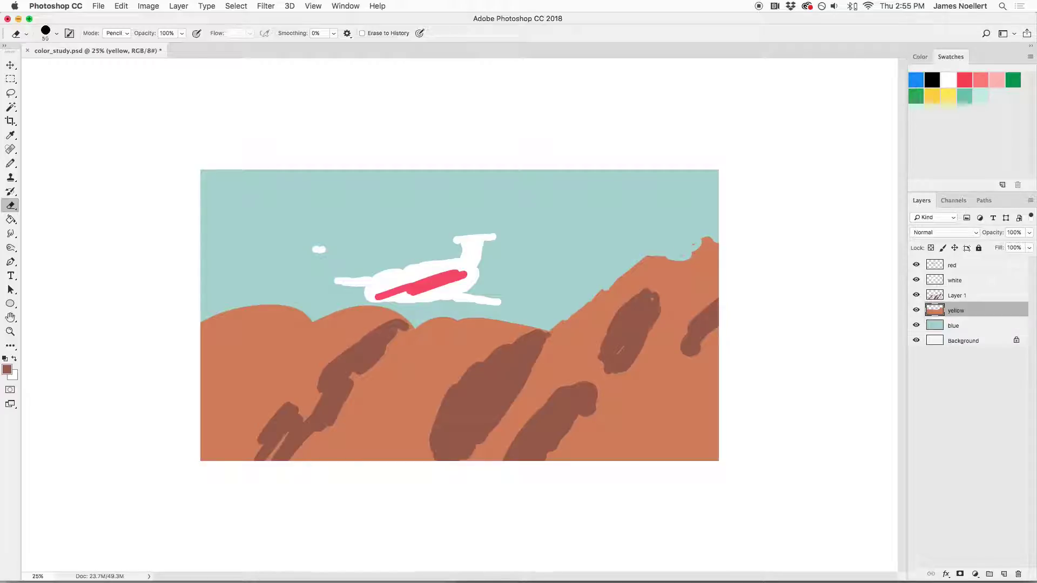
{"action": "mouse_move", "coordinate": [387, 313]}
{"action": "left_mouse_down"}
{"action": "mouse_move", "coordinate": [341, 337]}
{"action": "mouse_move", "coordinate": [343, 313]}
{"action": "mouse_move", "coordinate": [321, 316]}
{"action": "mouse_move", "coordinate": [281, 356]}
{"action": "mouse_move", "coordinate": [283, 319]}
{"action": "mouse_move", "coordinate": [219, 389]}
{"action": "mouse_move", "coordinate": [202, 378]}
{"action": "mouse_move", "coordinate": [218, 319]}
{"action": "mouse_move", "coordinate": [253, 337]}
{"action": "left_mouse_up"}
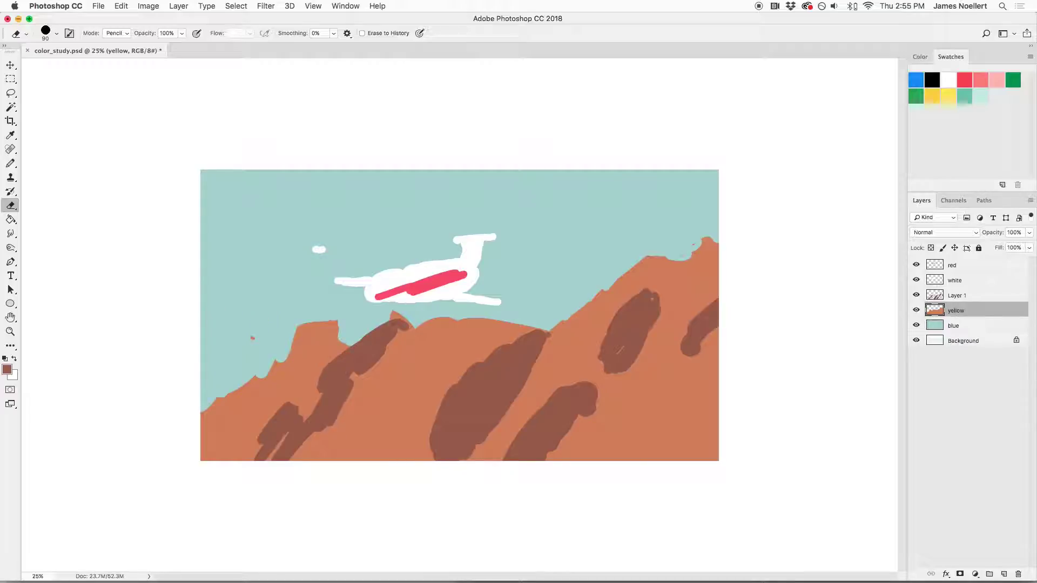
{"action": "mouse_move", "coordinate": [396, 313]}
{"action": "left_mouse_down"}
{"action": "mouse_move", "coordinate": [411, 337]}
{"action": "mouse_move", "coordinate": [451, 319]}
{"action": "left_mouse_up"}
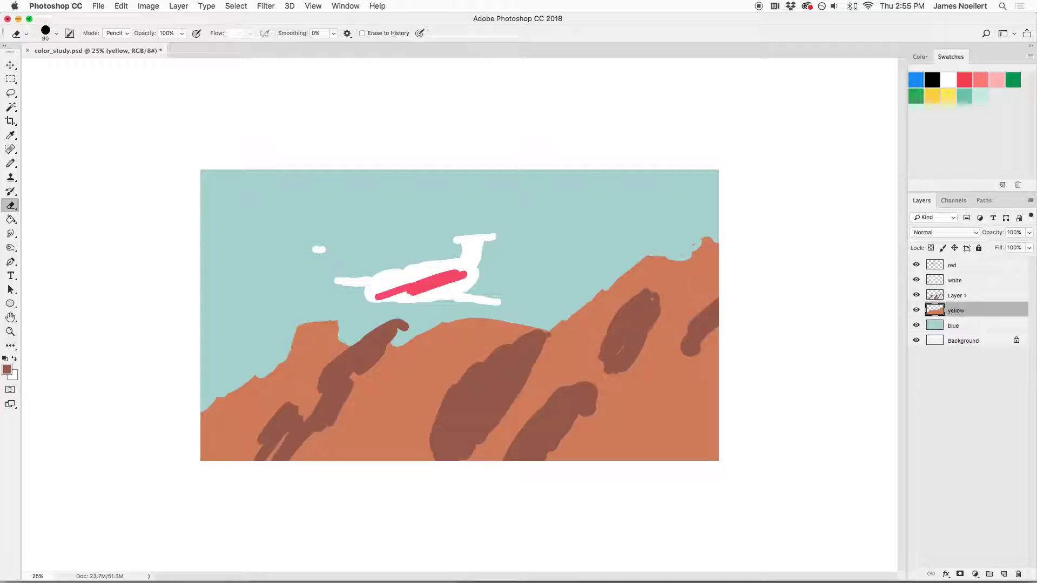
Erase the shadow overhanging the left hill on Layer 1 and the stray blob and bumpy edges around the plane on the white layer
{"action": "left_click", "coordinate": [956, 296]}
{"action": "left_click_drag", "start_coordinate": [368, 342], "coordinate": [406, 327]}
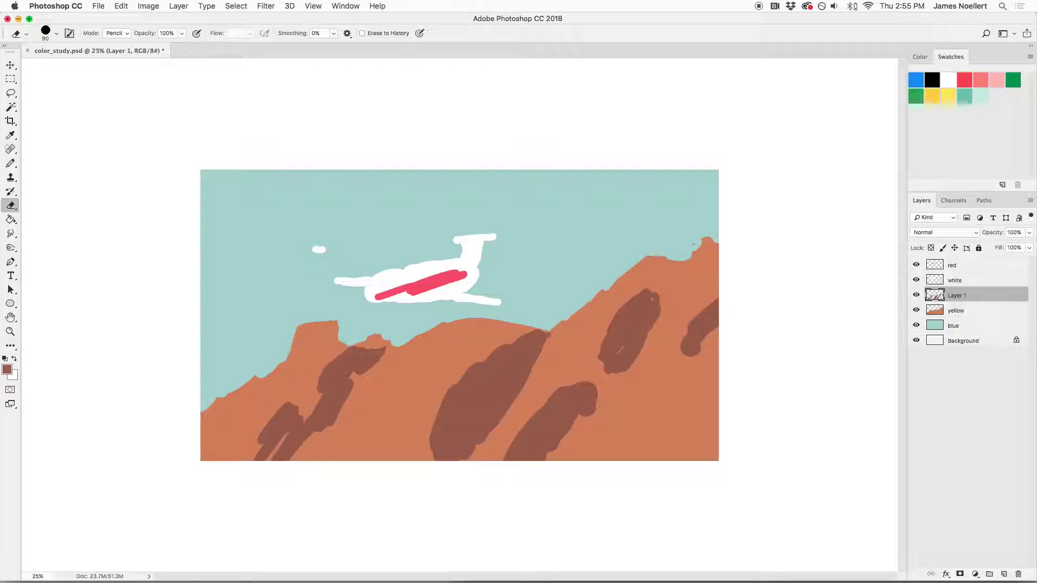
{"action": "left_click", "coordinate": [955, 280]}
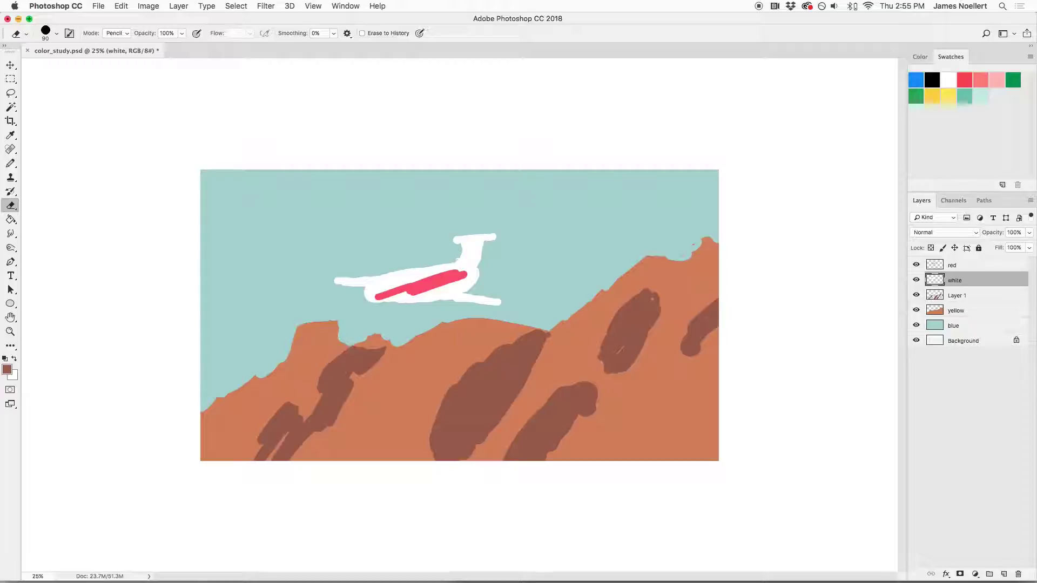
{"action": "left_click_drag", "start_coordinate": [478, 251], "coordinate": [474, 283]}
Switch to Chrome to study the airplane reference photo on the Are.na board, and return to Photoshop
{"action": "mouse_move", "coordinate": [494, 564]}
{"action": "left_click", "coordinate": [359, 562]}
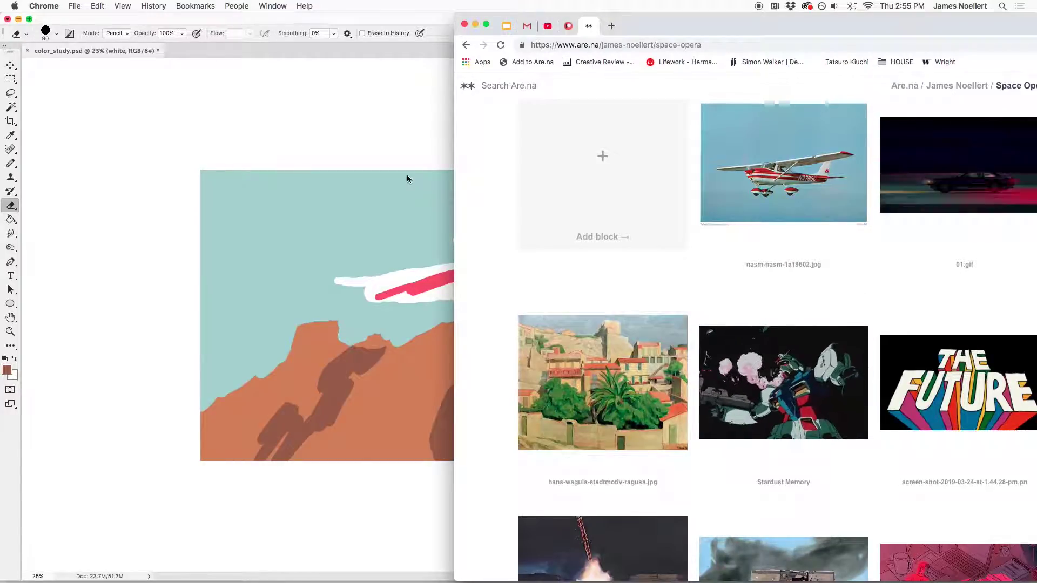
{"action": "left_click", "coordinate": [348, 128]}
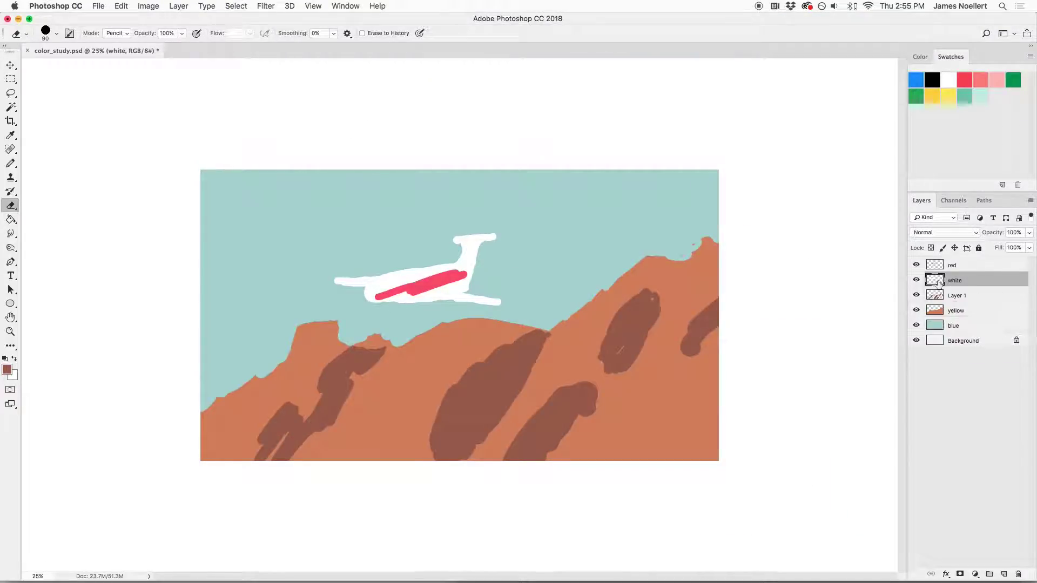
Trim the plane's nose, tail fin and underside on the white layer, reducing the Eraser to 60 and 35
{"action": "key", "text": "bracketleft"}
{"action": "mouse_move", "coordinate": [393, 271]}
{"action": "left_mouse_down"}
{"action": "mouse_move", "coordinate": [451, 265]}
{"action": "mouse_move", "coordinate": [461, 240]}
{"action": "mouse_move", "coordinate": [484, 239]}
{"action": "left_mouse_up"}
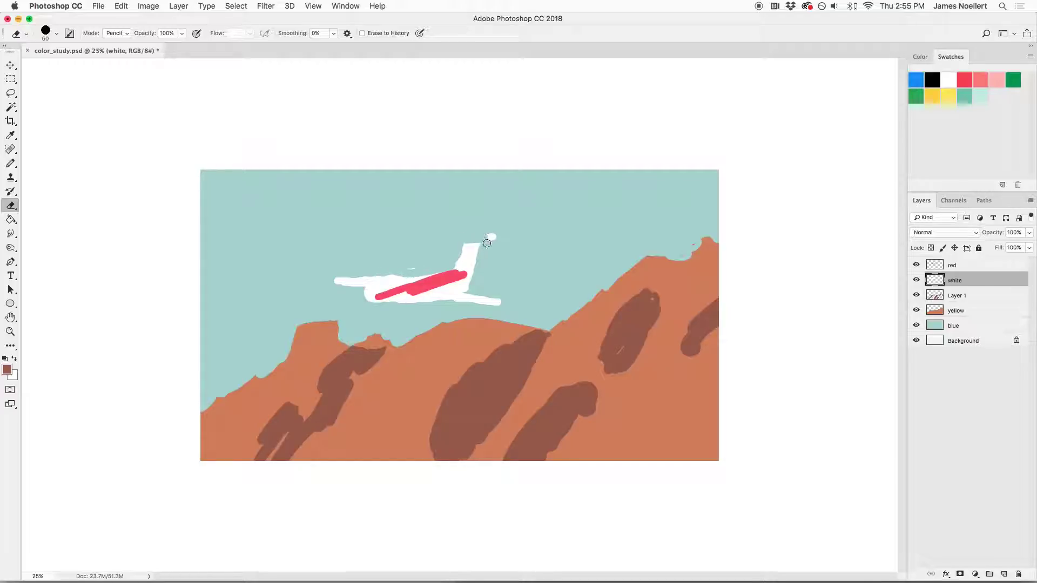
{"action": "key", "text": "bracketleft"}
{"action": "mouse_move", "coordinate": [451, 302]}
{"action": "left_mouse_down"}
{"action": "mouse_move", "coordinate": [479, 293]}
{"action": "mouse_move", "coordinate": [430, 305]}
{"action": "mouse_move", "coordinate": [507, 304]}
{"action": "left_mouse_up"}
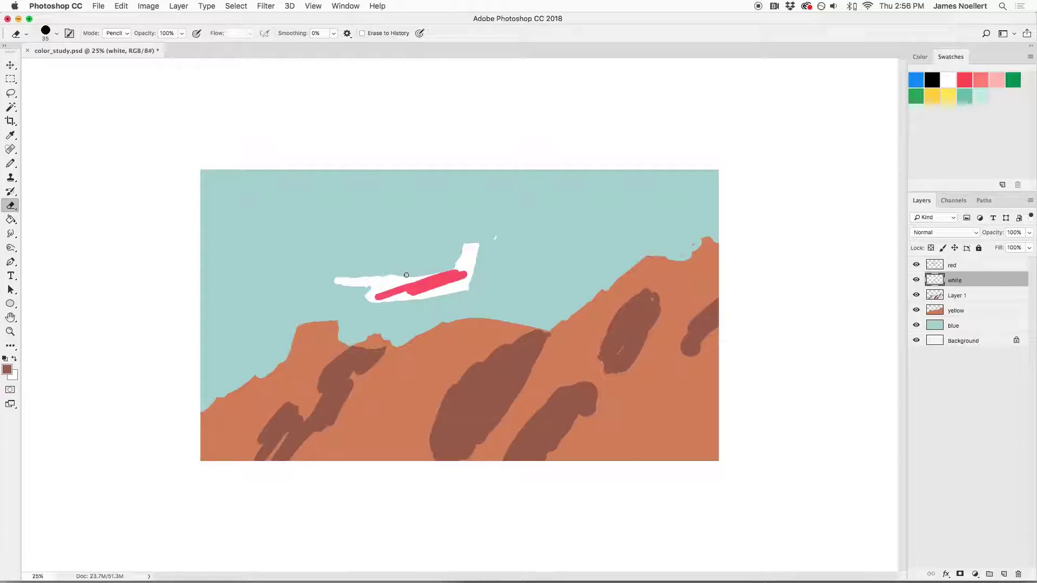
Paint a short wing under the plane's rear in its own white with the Pencil at 40
{"action": "key", "text": "b"}
{"action": "left_click", "coordinate": [392, 284], "text": "alt"}
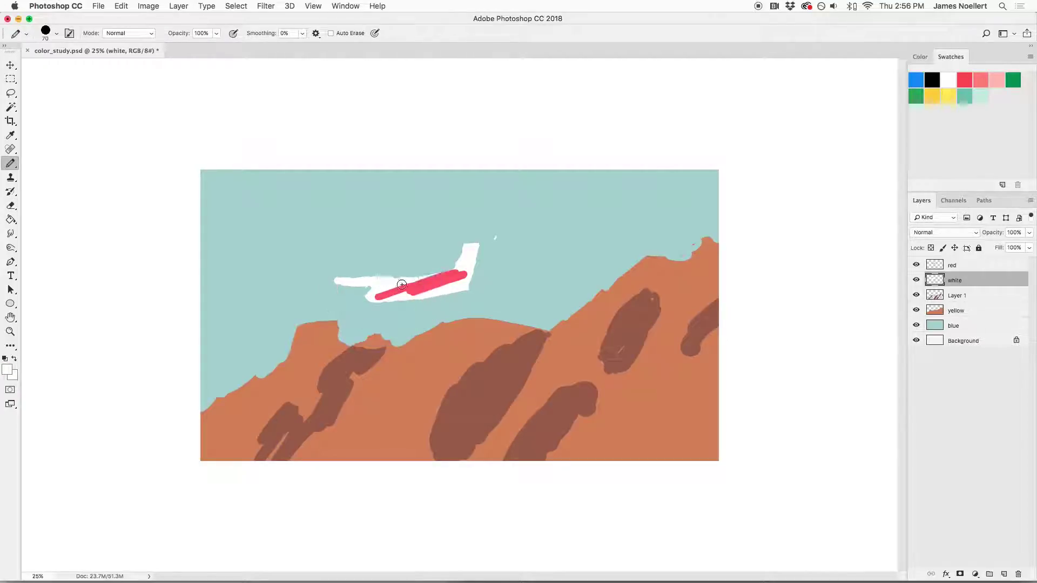
{"action": "key", "text": "bracketleft"}
{"action": "left_click_drag", "start_coordinate": [439, 297], "coordinate": [469, 303]}
Erase the thick stripe on the red layer down to a thin line along the plane's body
{"action": "left_click", "coordinate": [956, 266]}
{"action": "key", "text": "e"}
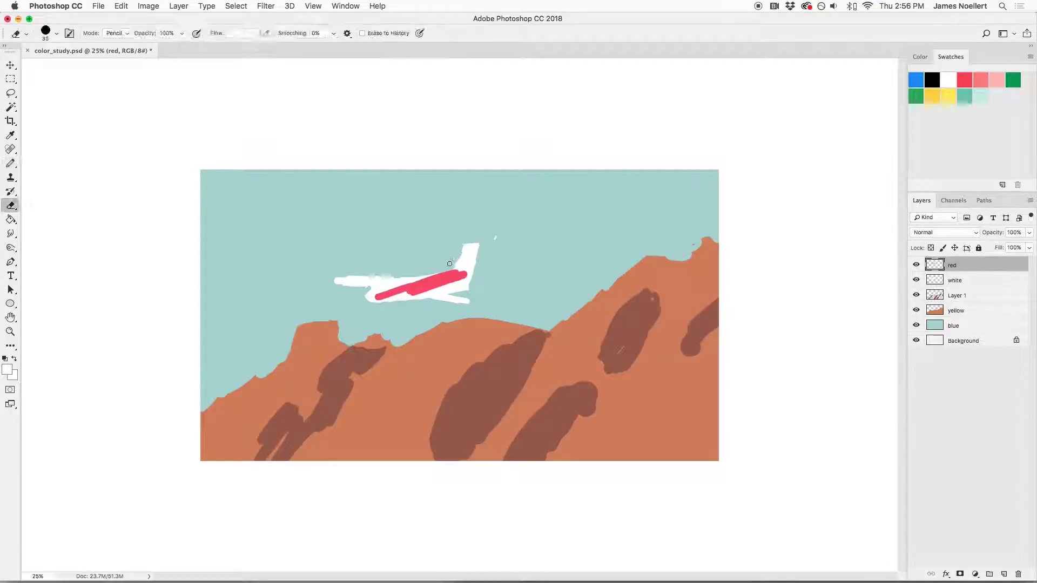
{"action": "mouse_move", "coordinate": [382, 292]}
{"action": "left_mouse_down"}
{"action": "mouse_move", "coordinate": [464, 273]}
{"action": "mouse_move", "coordinate": [426, 275]}
{"action": "mouse_move", "coordinate": [453, 274]}
{"action": "mouse_move", "coordinate": [411, 300]}
{"action": "mouse_move", "coordinate": [385, 295]}
{"action": "mouse_move", "coordinate": [434, 283]}
{"action": "mouse_move", "coordinate": [409, 294]}
{"action": "left_mouse_up"}
{"action": "key", "text": "super+z"}
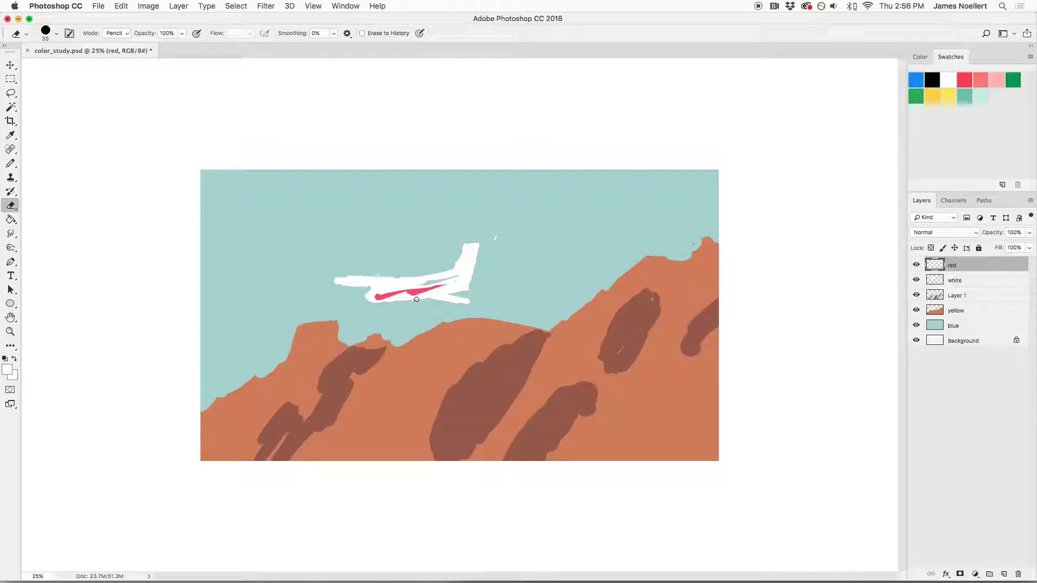
Check the airplane photo in Chrome and paint a full-length stripe in the sampled red along the plane's body on the white layer
{"action": "left_click", "coordinate": [968, 286]}
{"action": "key", "text": "b"}
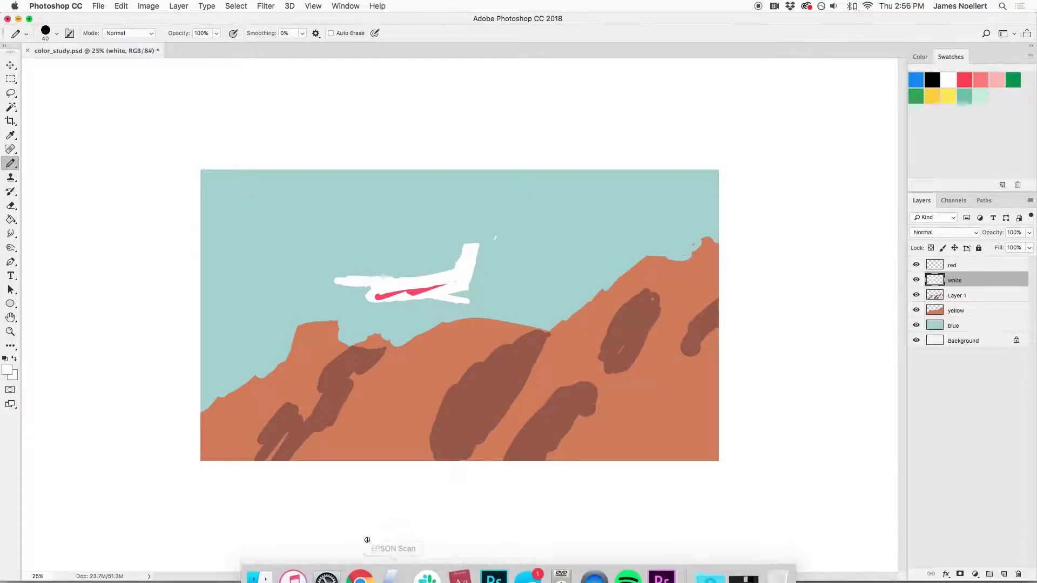
{"action": "left_click", "coordinate": [359, 564]}
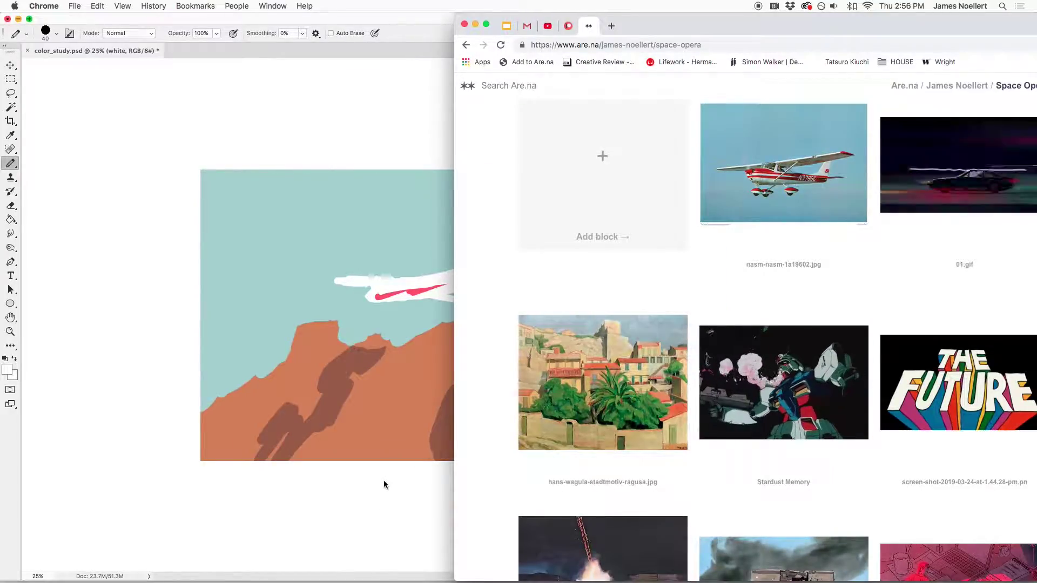
{"action": "left_click", "coordinate": [475, 26]}
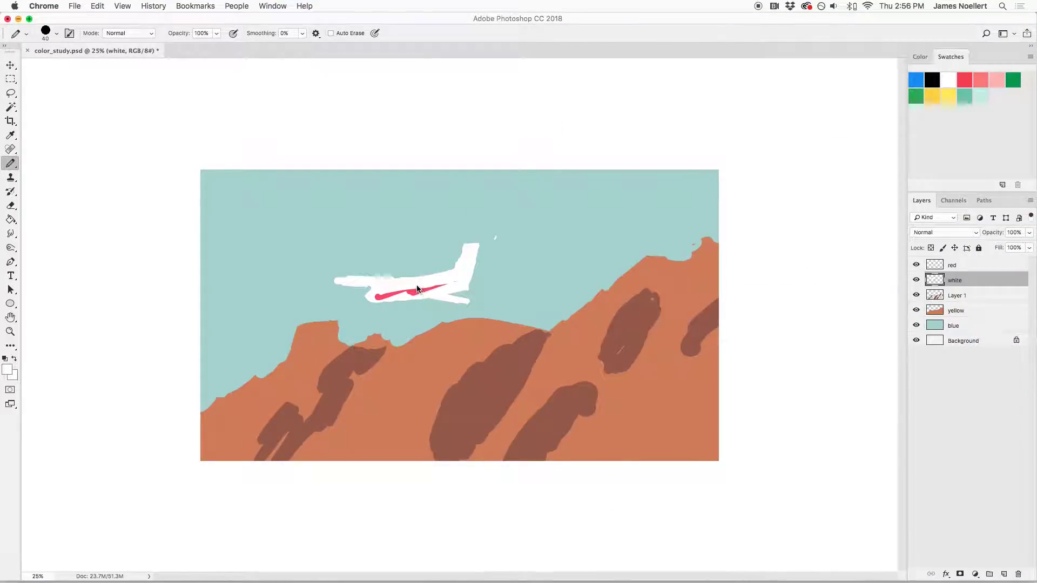
{"action": "left_click", "coordinate": [416, 291]}
{"action": "left_click", "coordinate": [441, 285], "text": "alt"}
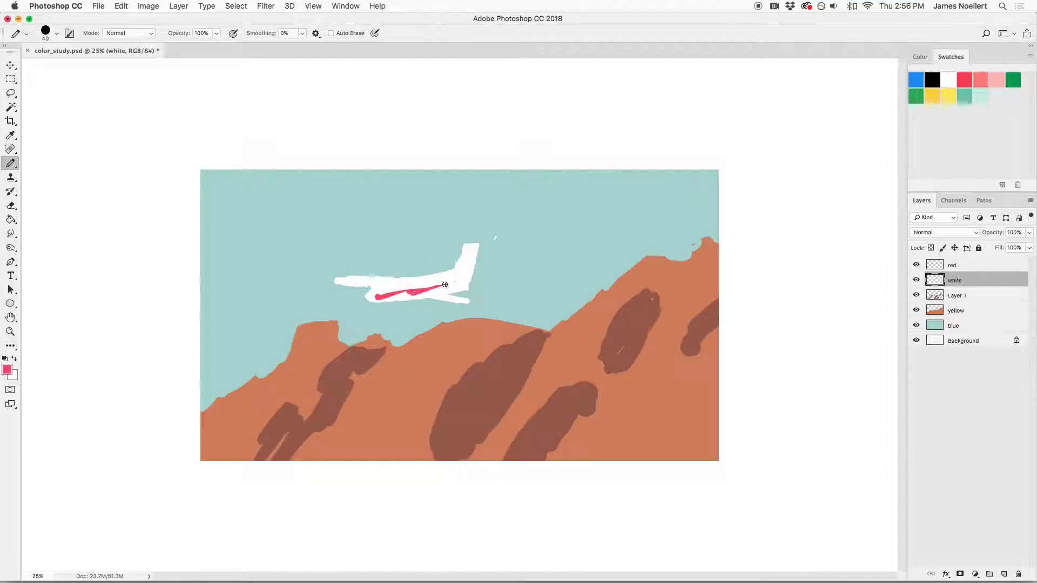
{"action": "mouse_move", "coordinate": [415, 291]}
{"action": "left_mouse_down"}
{"action": "mouse_move", "coordinate": [369, 298]}
{"action": "mouse_move", "coordinate": [447, 284]}
{"action": "left_mouse_up"}
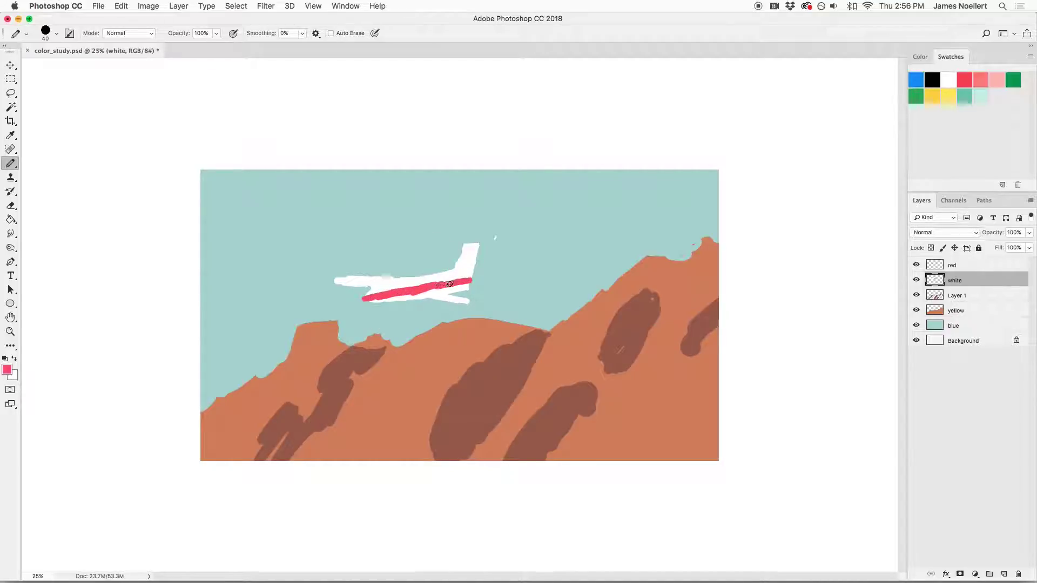
Consult the airplane photo in Chrome and add red tips to the wings and tail with the Pencil at 20
{"action": "mouse_move", "coordinate": [406, 581]}
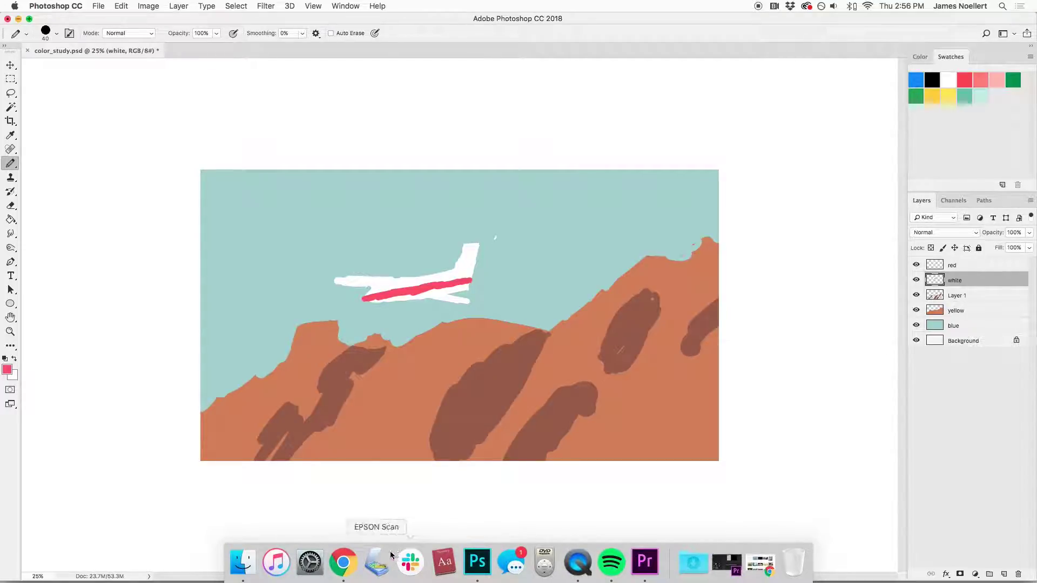
{"action": "left_click", "coordinate": [341, 565]}
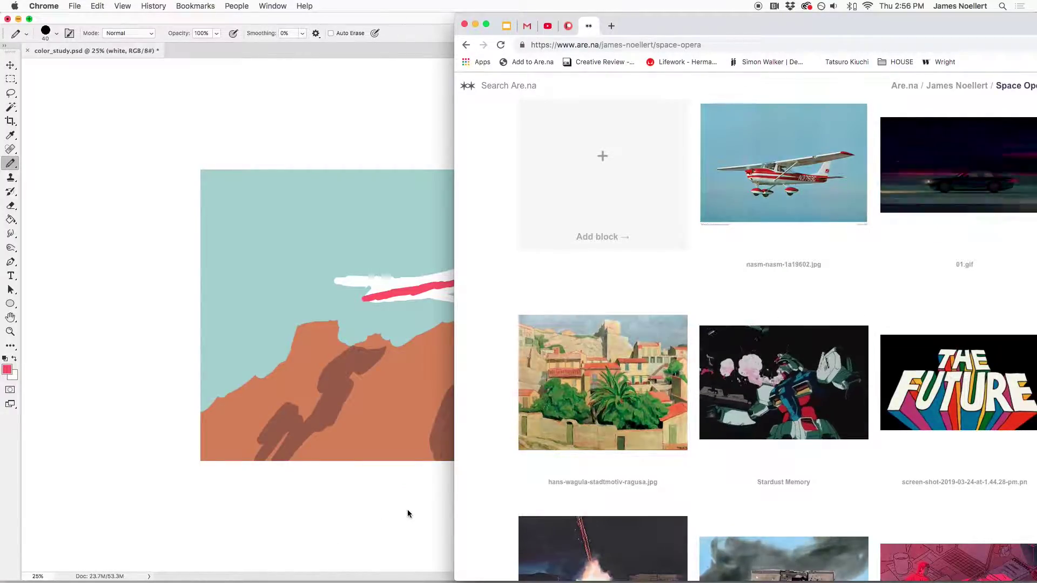
{"action": "left_click", "coordinate": [414, 495]}
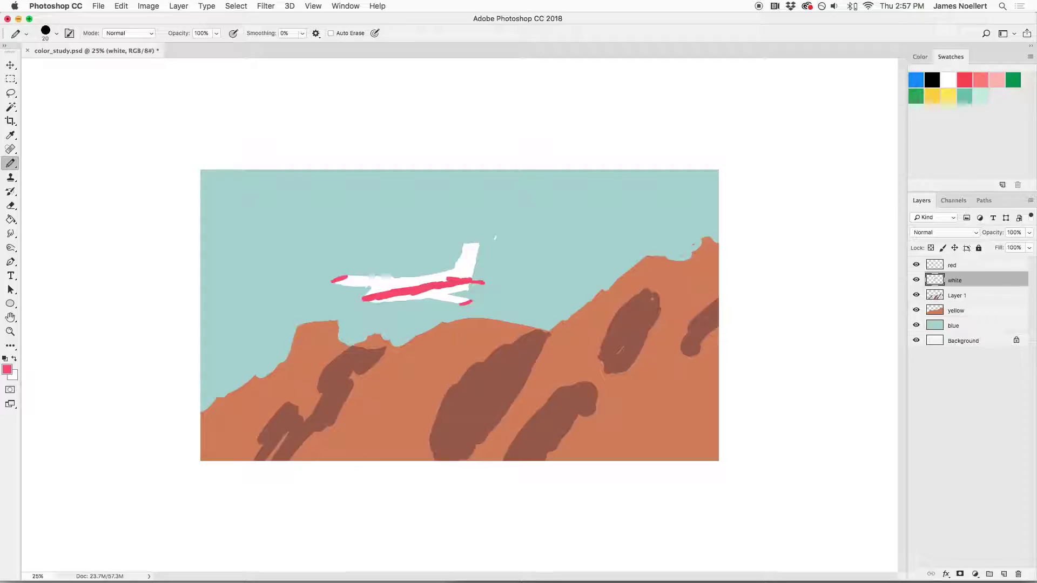
Isolate the plane on the white layer by hiding Layer 1 and the yellow, blue and red layers
{"action": "left_click", "coordinate": [916, 281]}
{"action": "left_click", "coordinate": [917, 280]}
{"action": "key", "text": "super+equal"}
{"action": "left_click_drag", "start_coordinate": [595, 275], "coordinate": [708, 323]}
{"action": "key", "text": "super+equal"}
{"action": "left_click_drag", "start_coordinate": [442, 289], "coordinate": [583, 304]}
{"action": "left_click_drag", "start_coordinate": [916, 296], "coordinate": [917, 322]}
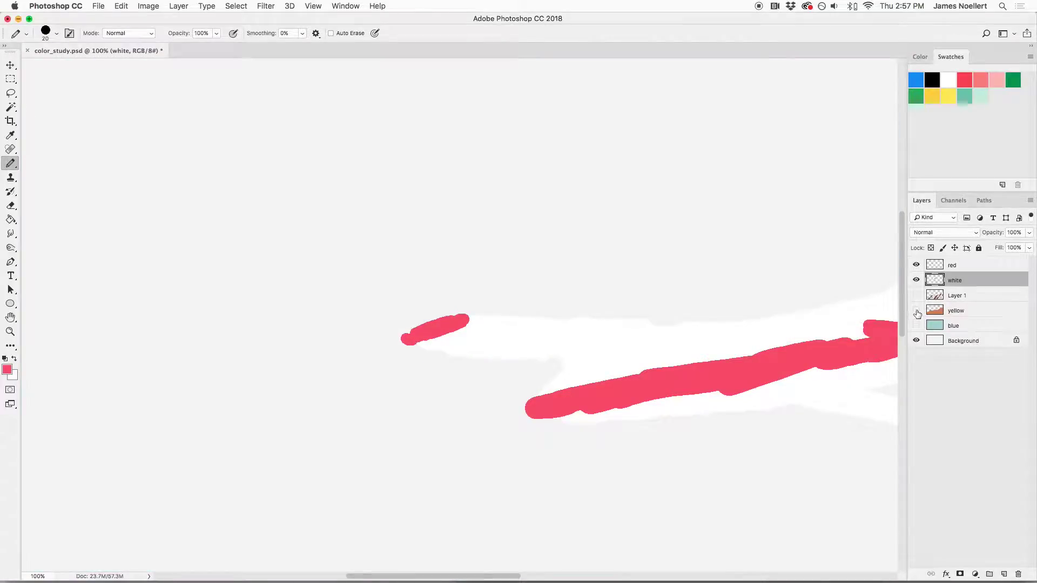
{"action": "left_click", "coordinate": [916, 311]}
{"action": "left_click", "coordinate": [917, 325]}
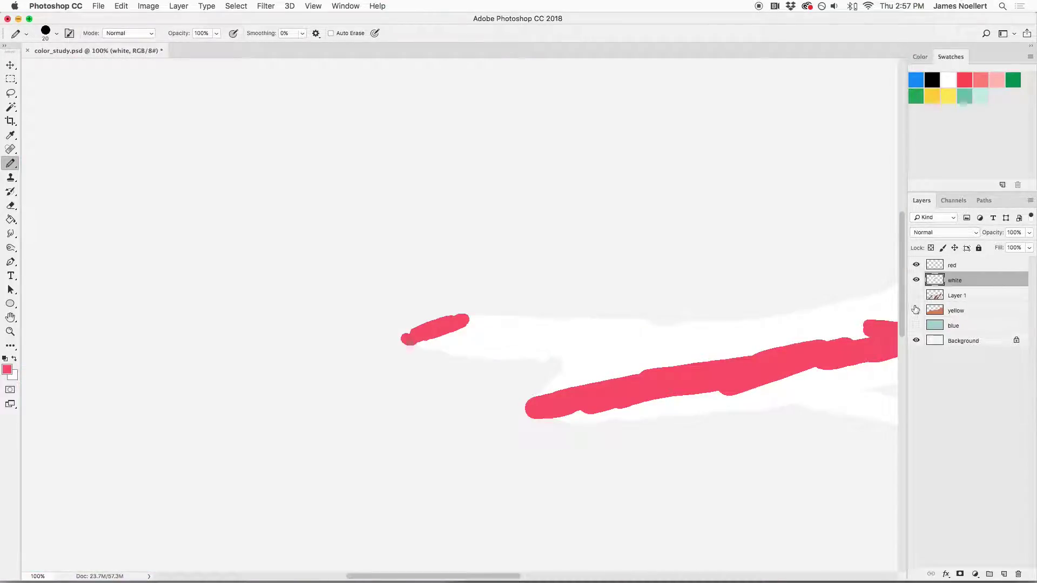
{"action": "mouse_move", "coordinate": [702, 285]}
{"action": "left_mouse_down"}
{"action": "mouse_move", "coordinate": [798, 289]}
{"action": "mouse_move", "coordinate": [724, 281]}
{"action": "mouse_move", "coordinate": [770, 261]}
{"action": "left_mouse_up"}
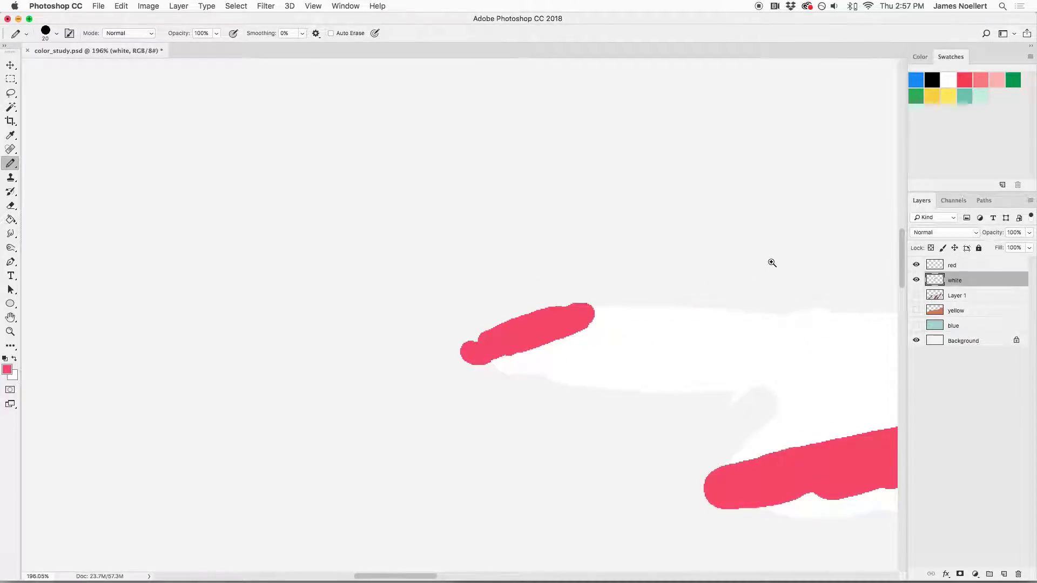
{"action": "left_click", "coordinate": [916, 266]}
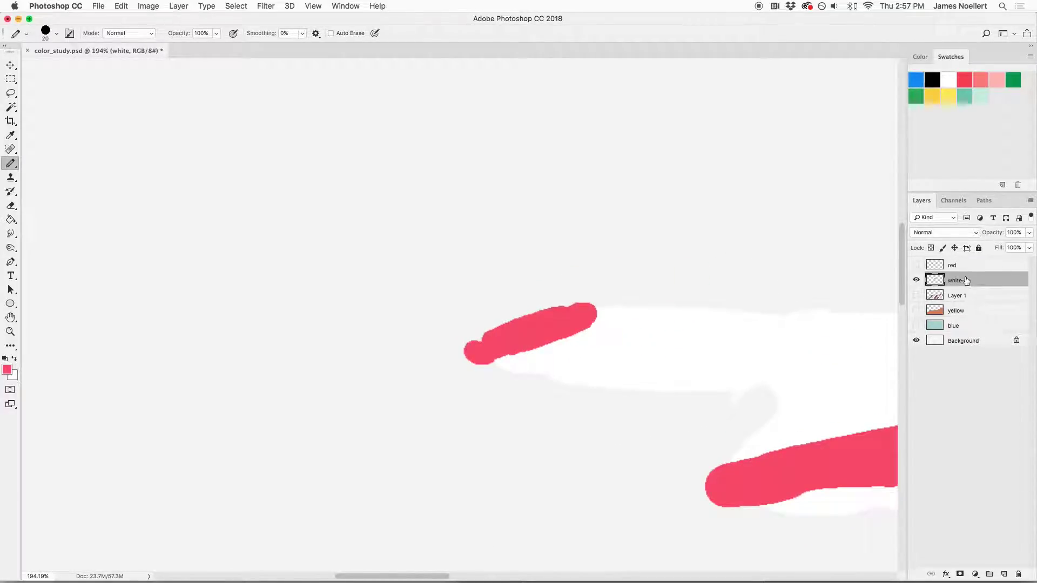
Select all the red strokes on the white layer with the Magic Wand and try cutting them out of the plane
{"action": "key", "text": "w"}
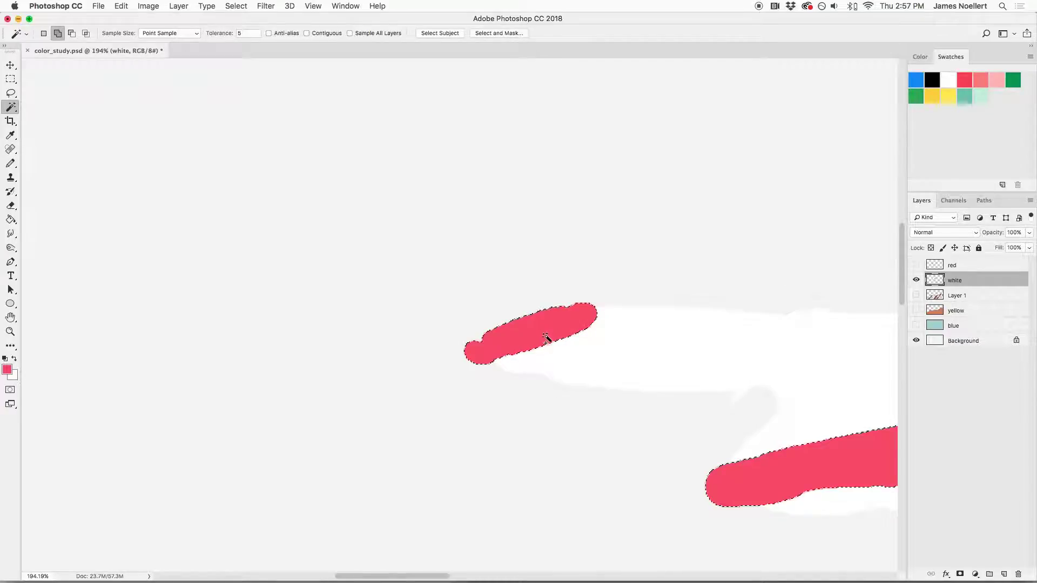
{"action": "left_click", "coordinate": [589, 317]}
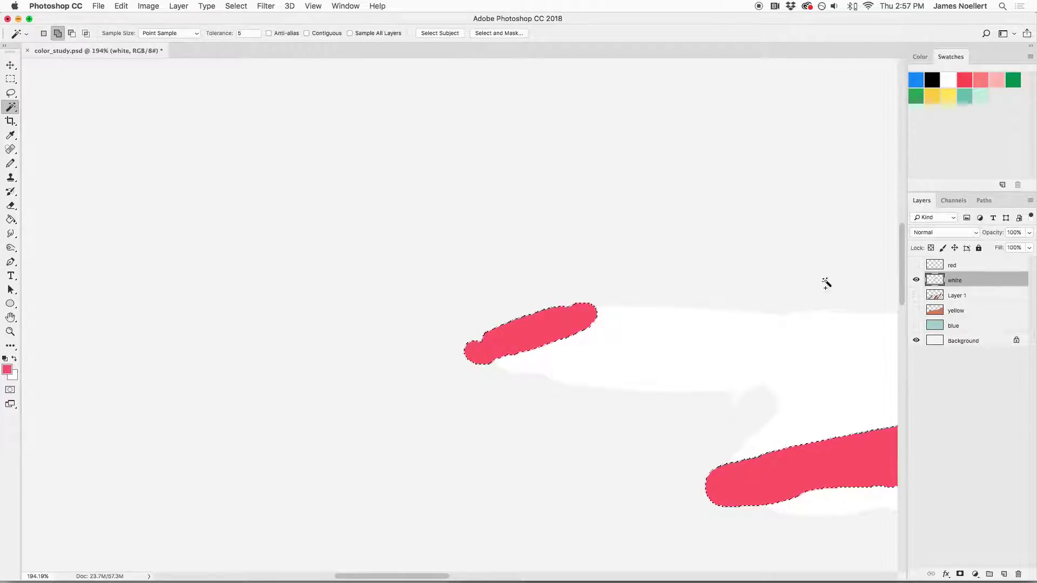
{"action": "mouse_move", "coordinate": [833, 310]}
{"action": "left_mouse_down"}
{"action": "mouse_move", "coordinate": [564, 280]}
{"action": "mouse_move", "coordinate": [556, 291]}
{"action": "mouse_move", "coordinate": [387, 297]}
{"action": "mouse_move", "coordinate": [250, 338]}
{"action": "left_mouse_up"}
{"action": "left_click_drag", "start_coordinate": [732, 326], "coordinate": [557, 276]}
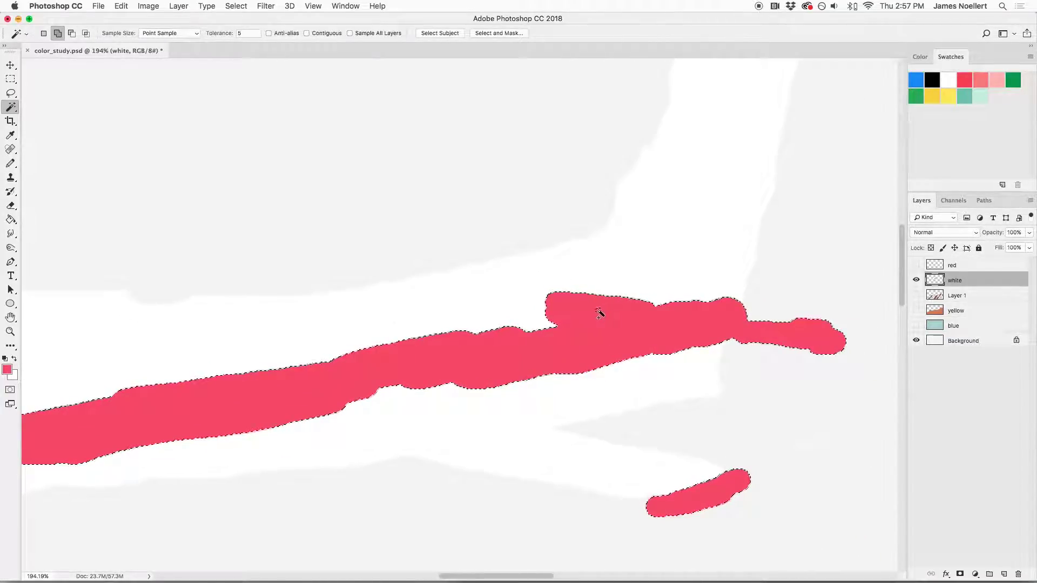
{"action": "key", "text": "super+x"}
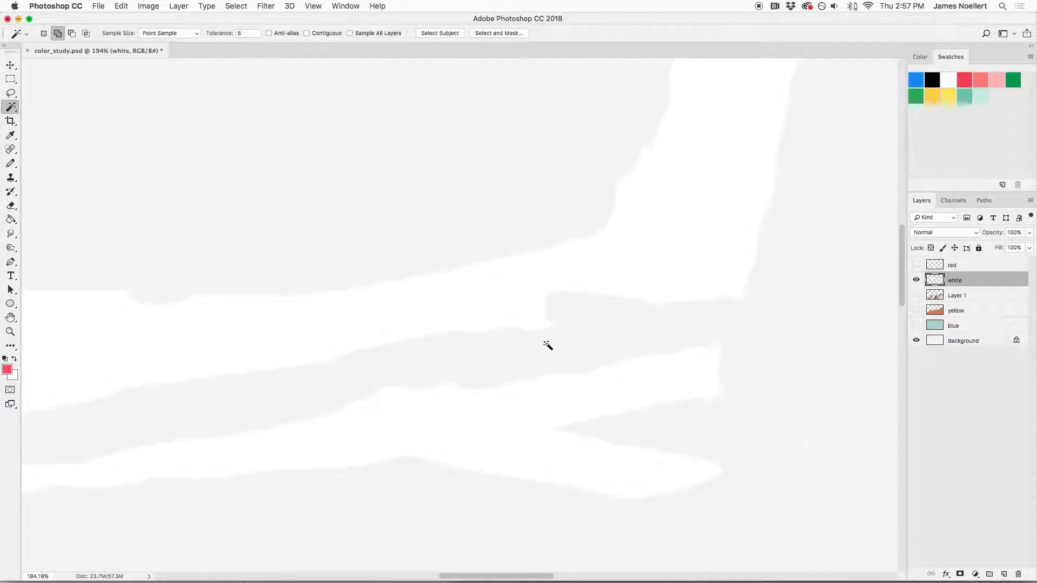
{"action": "key", "text": "super+z"}
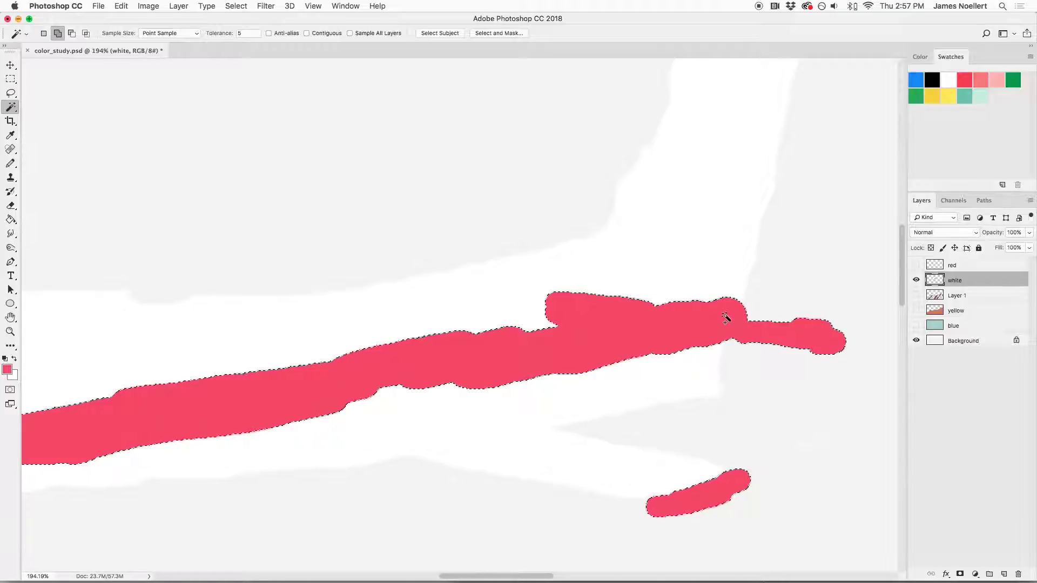
Copy the selected red strokes onto a new layer and compare the image with and without the copy at 300% zoom
{"action": "key", "text": "super+j"}
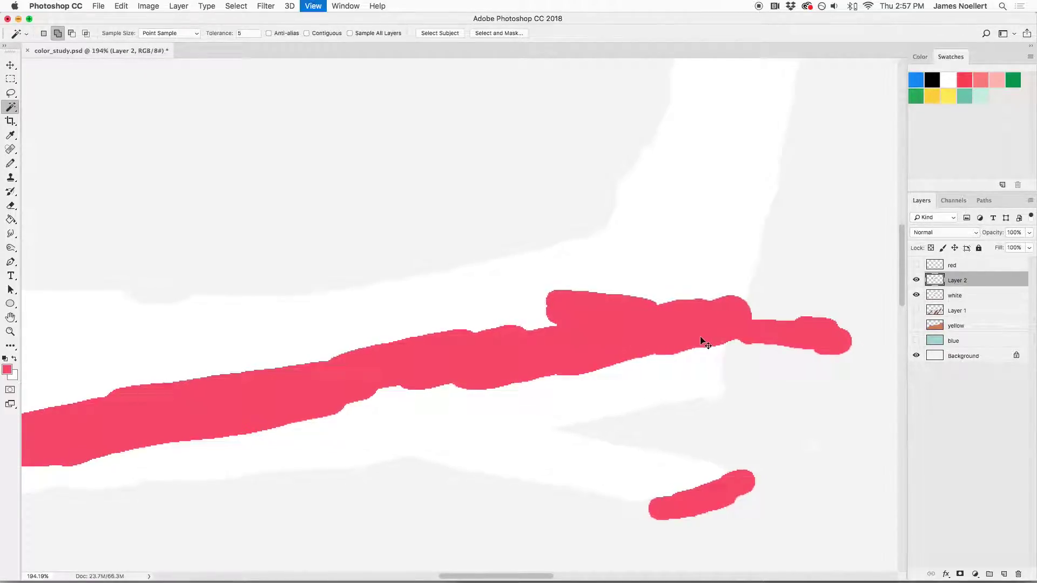
{"action": "key", "text": "super+equal"}
{"action": "key", "text": "super+equal"}
{"action": "key", "text": "super+equal"}
{"action": "key", "text": "super+minus"}
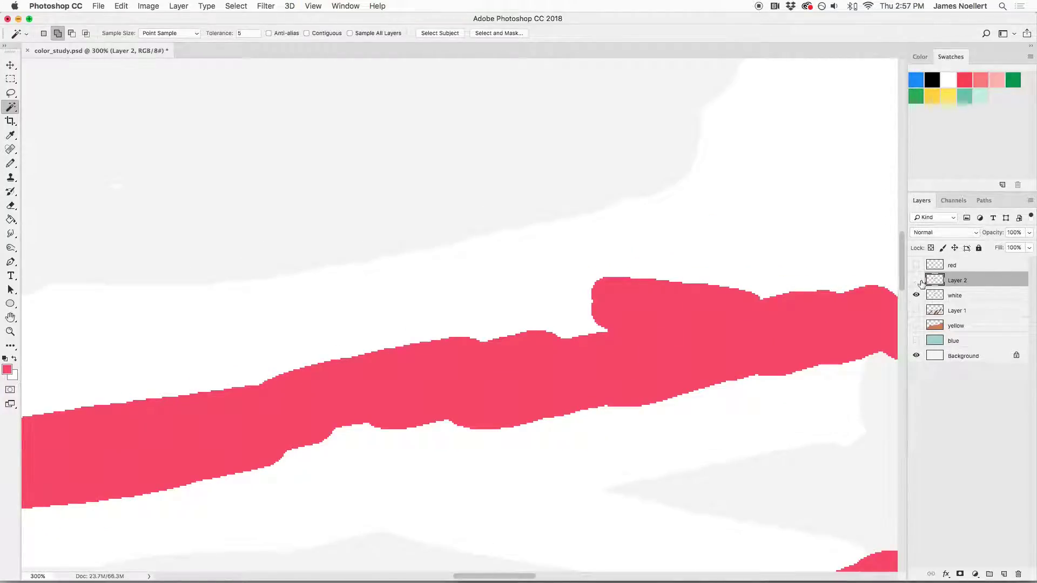
{"action": "key", "text": "super+z"}
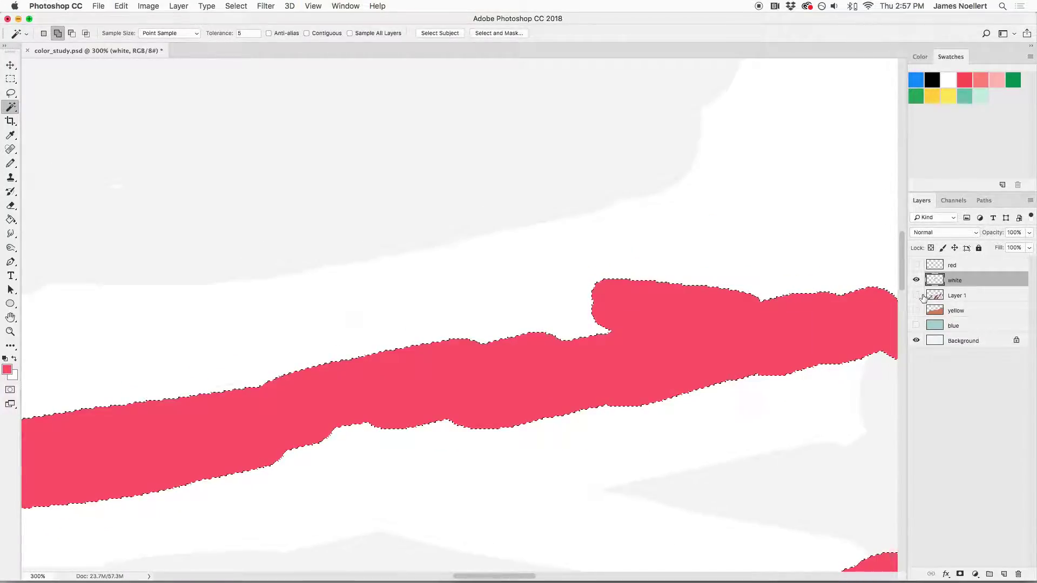
{"action": "key", "text": "super+z"}
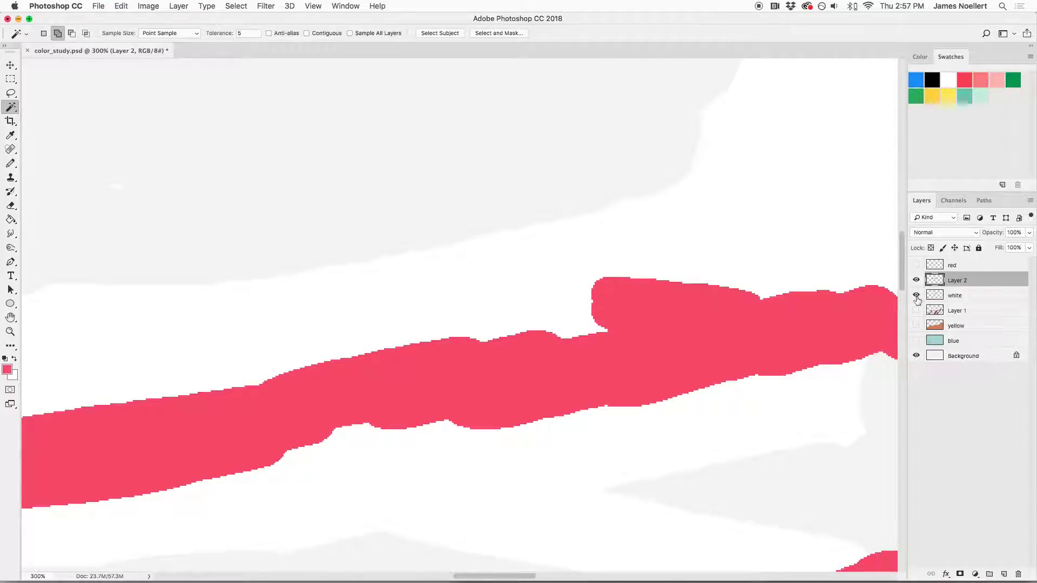
{"action": "key", "text": "super+z"}
{"action": "key", "text": "super+z"}
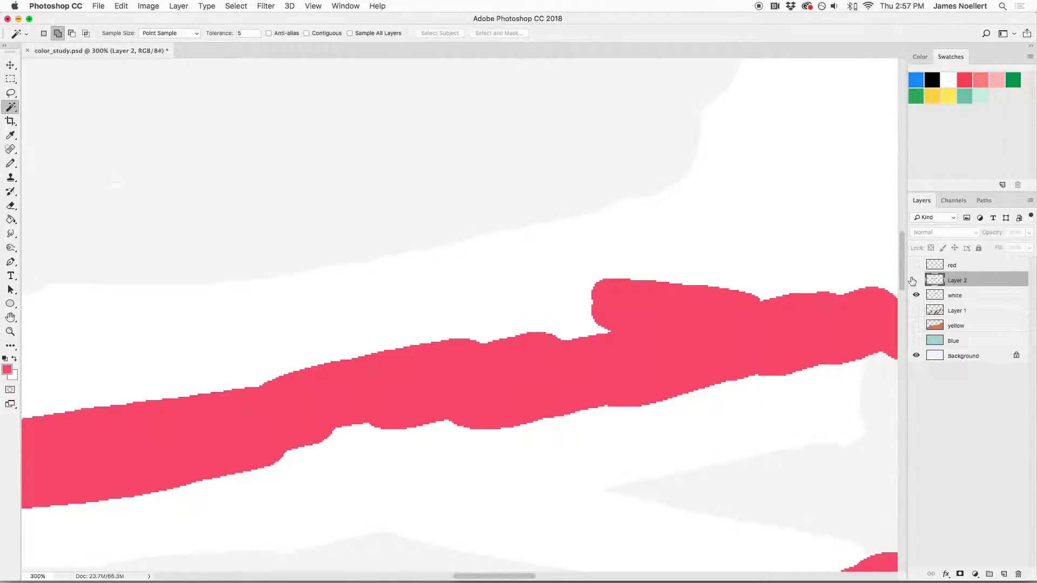
Hide the copied red strokes to compare against the white layer, and delete Layer 2
{"action": "key", "text": "super+1"}
{"action": "key", "text": "super+minus"}
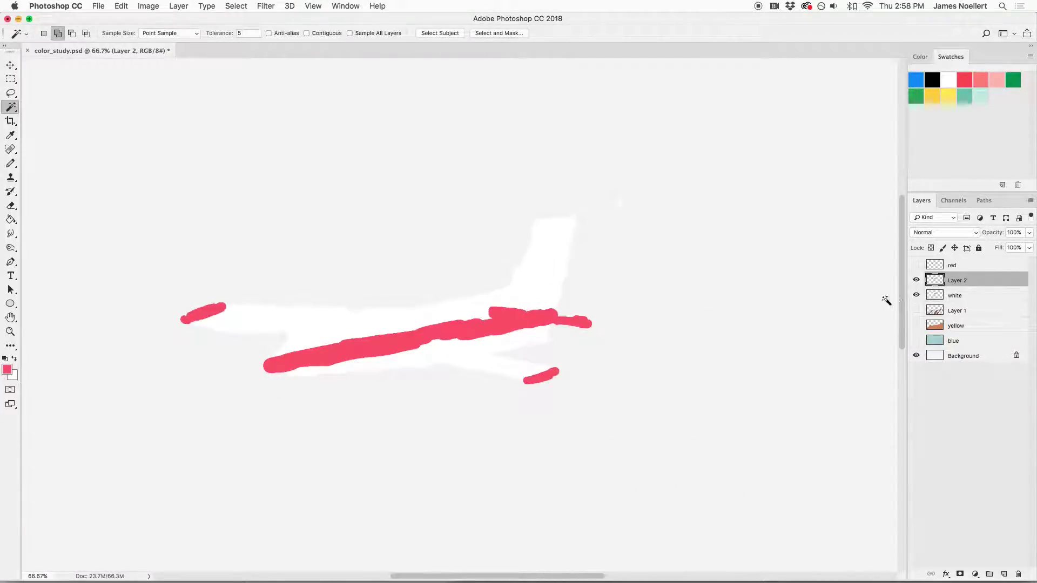
{"action": "left_click_drag", "start_coordinate": [654, 317], "coordinate": [729, 322]}
{"action": "left_click", "coordinate": [915, 280]}
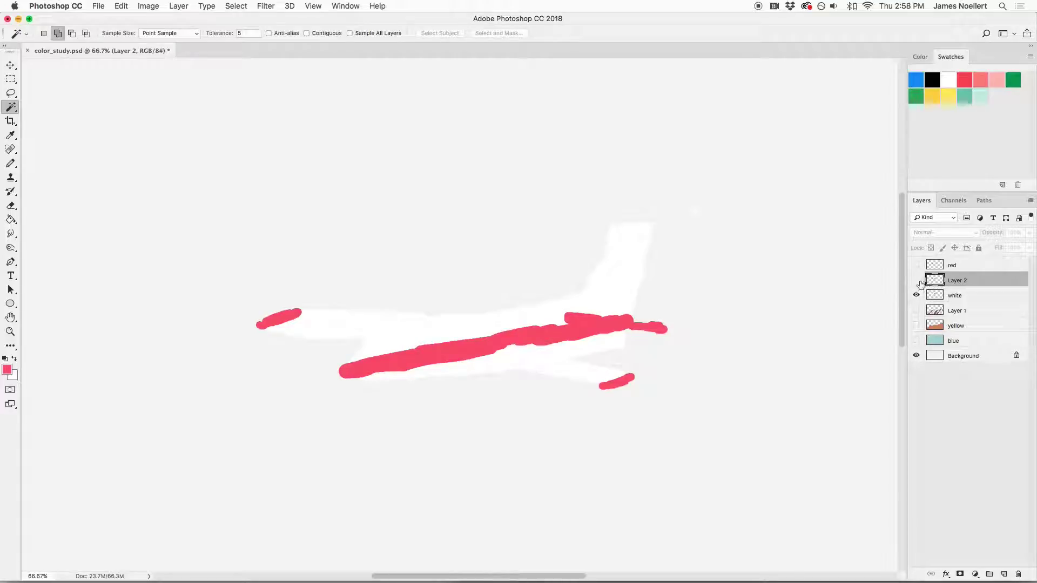
{"action": "key", "text": "Delete"}
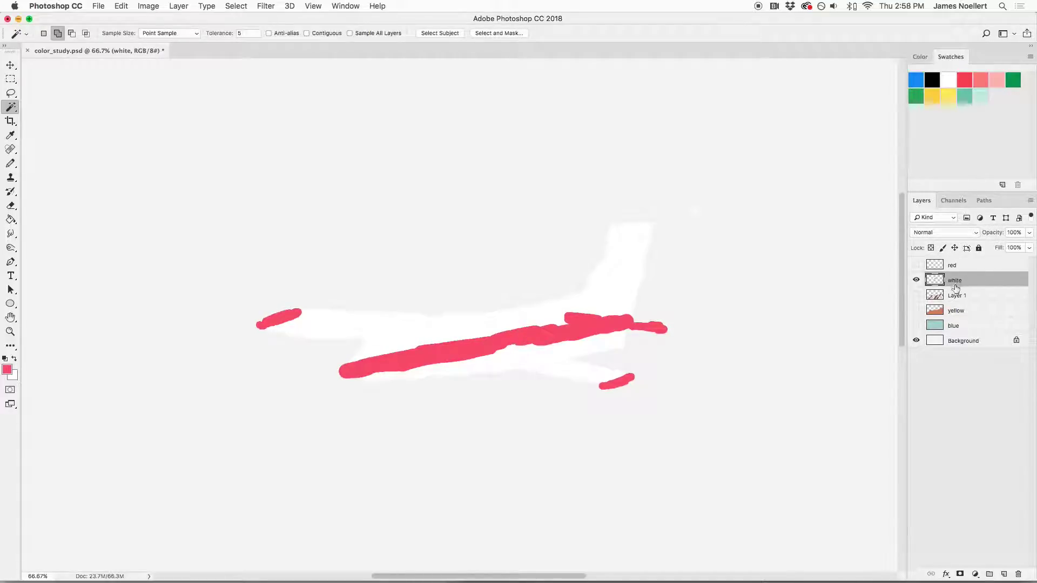
Toggle the white and red layers to compare their contents, and delete the red layer
{"action": "left_click", "coordinate": [914, 280]}
{"action": "left_click", "coordinate": [915, 280]}
{"action": "left_click", "coordinate": [917, 265]}
{"action": "left_click", "coordinate": [916, 265]}
{"action": "key", "text": "Delete"}
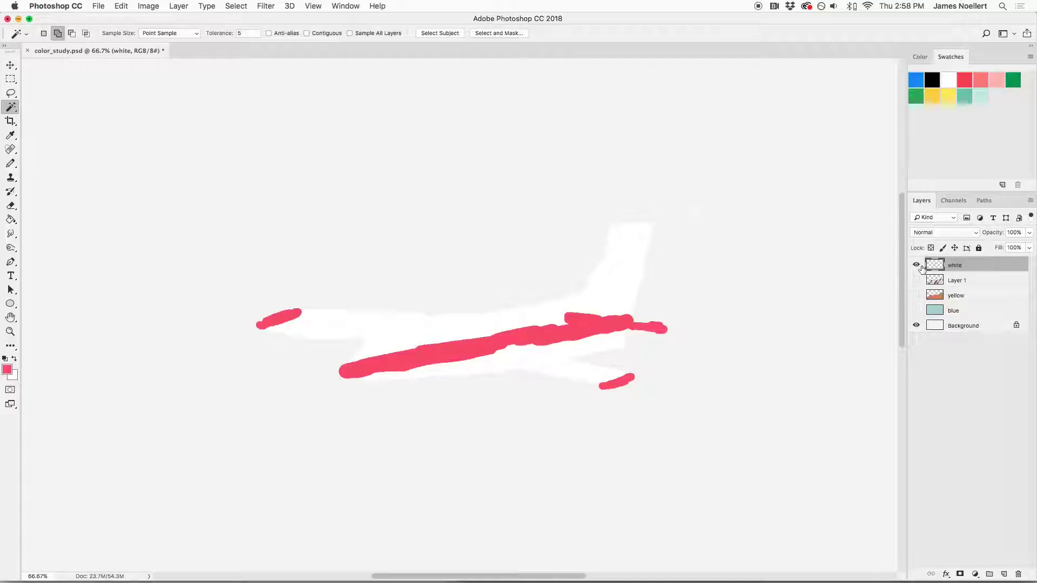
Copy the red strokes from the white layer onto a new layer with the Magic Wand, hide the copy and select the white layer
{"action": "key", "text": "super+equal"}
{"action": "key", "text": "super+equal"}
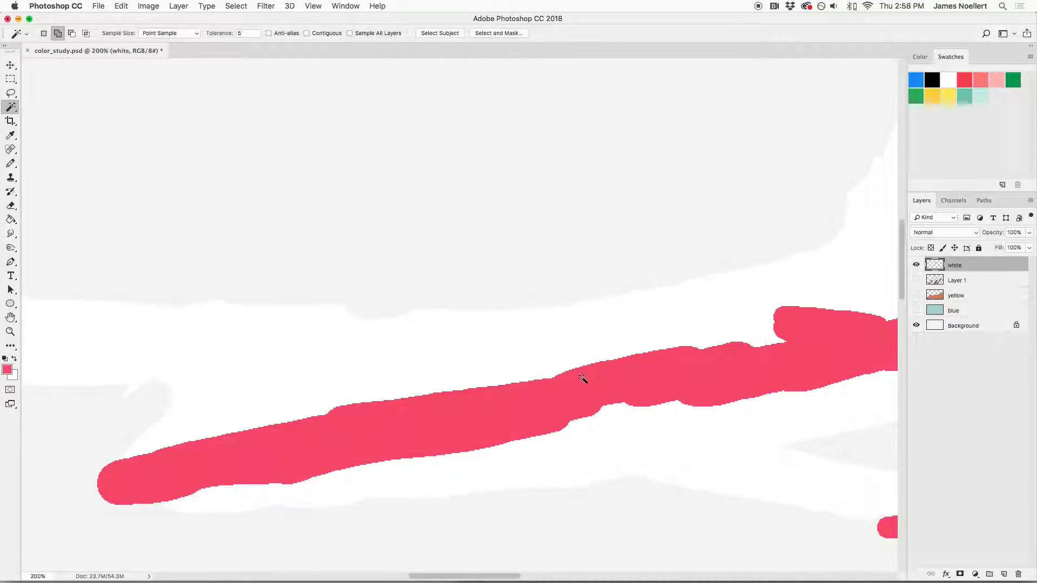
{"action": "left_click", "coordinate": [602, 378]}
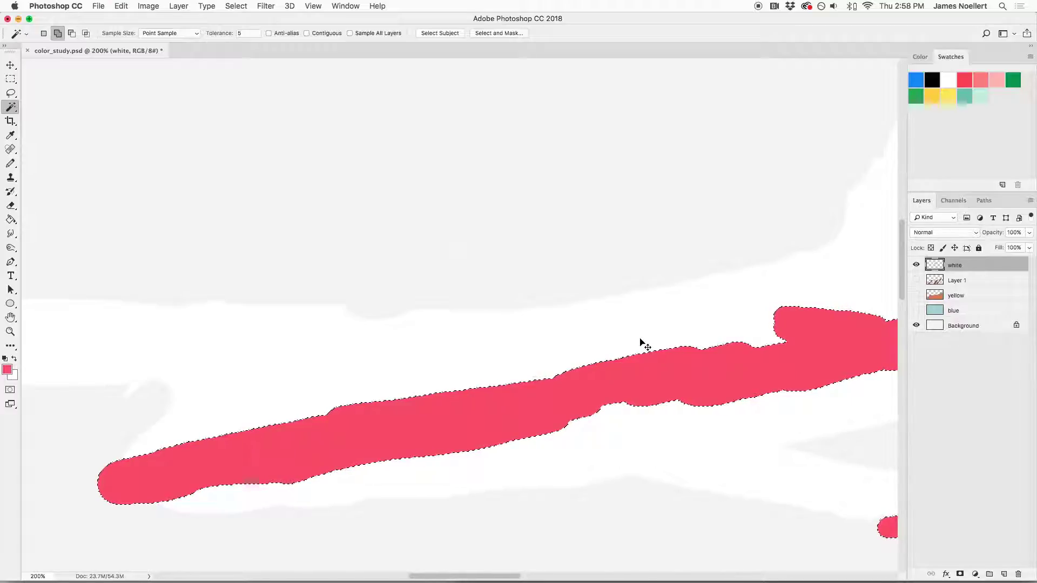
{"action": "key", "text": "super+j"}
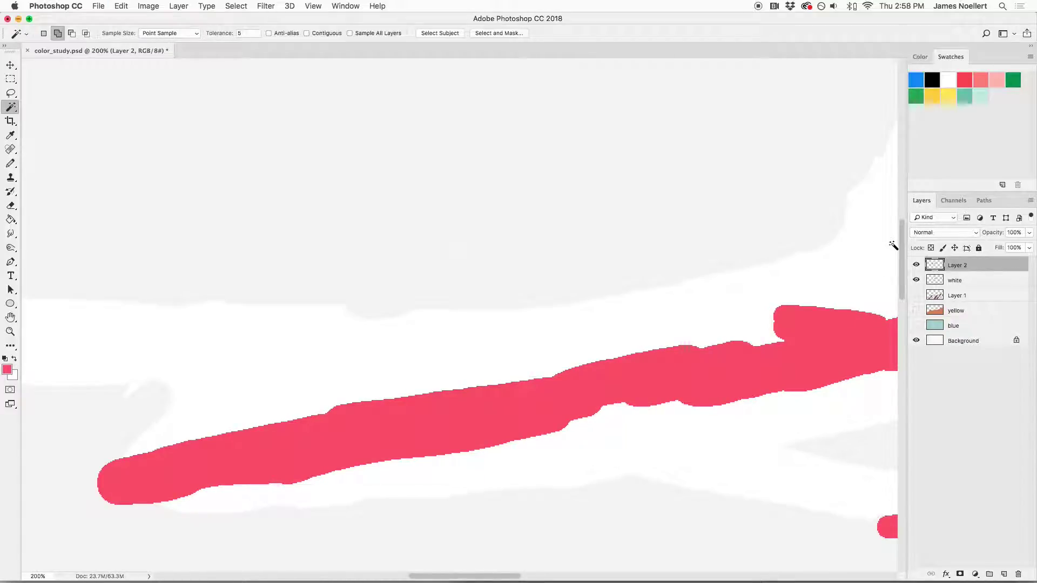
{"action": "left_click", "coordinate": [916, 265]}
{"action": "left_click", "coordinate": [953, 281]}
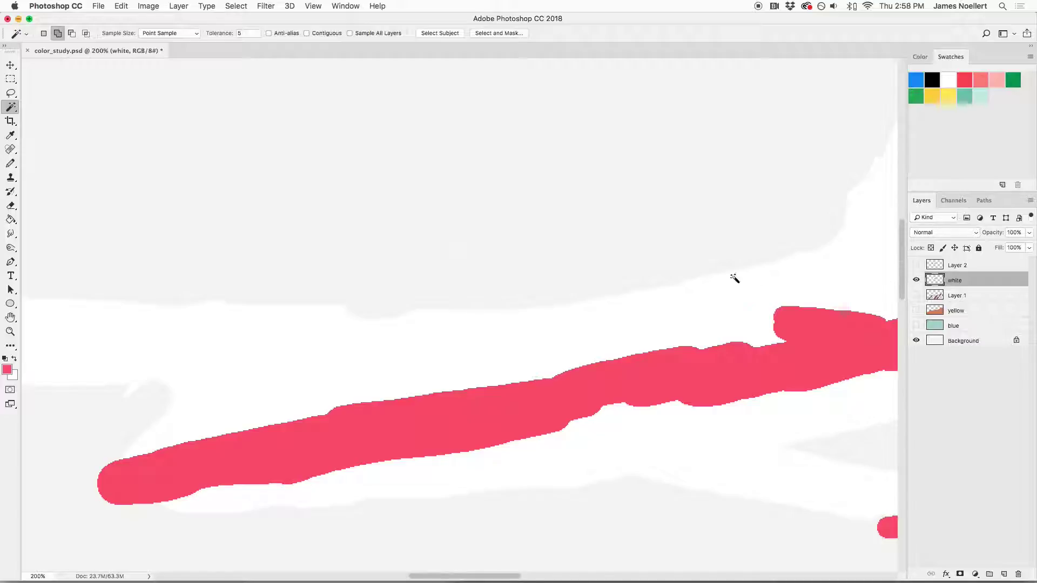
Fill the white layer's existing pixels with the plane's white while its transparency is locked, and show Layer 2 again
{"action": "key", "text": "v"}
{"action": "key", "text": "slash"}
{"action": "key", "text": "b"}
{"action": "left_click", "coordinate": [730, 310], "text": "alt"}
{"action": "key", "text": "alt+BackSpace"}
{"action": "key", "text": "super+minus"}
{"action": "key", "text": "super+minus"}
{"action": "key", "text": "slash"}
{"action": "left_click", "coordinate": [916, 265]}
{"action": "key", "text": "super+minus"}
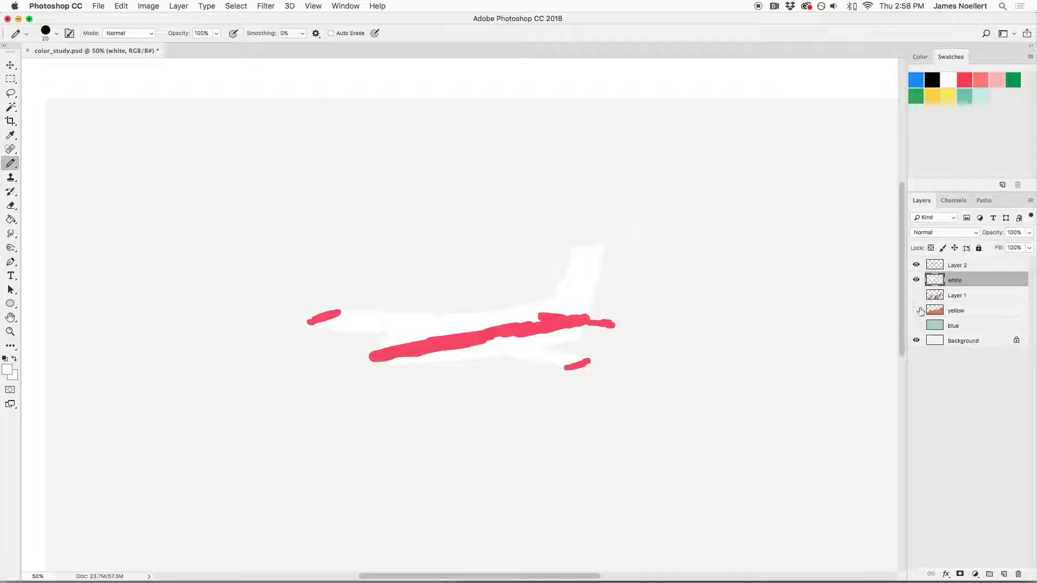
Show Layer 1 and the yellow and blue layers, and toggle the white layer to check the plane against the scene
{"action": "left_click", "coordinate": [916, 295]}
{"action": "left_click", "coordinate": [916, 310]}
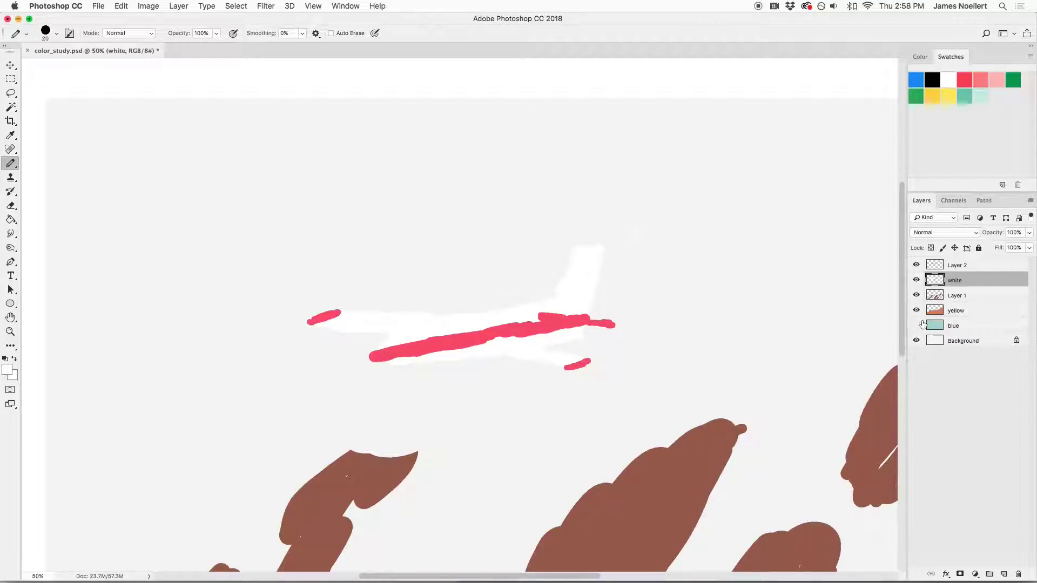
{"action": "left_click", "coordinate": [916, 325]}
{"action": "key", "text": "super+minus"}
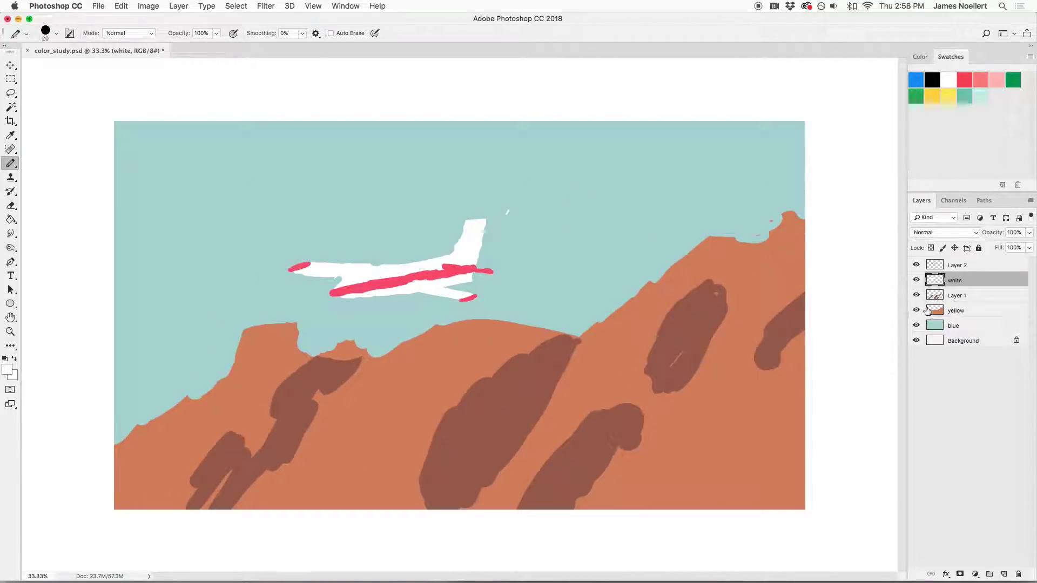
{"action": "key", "text": "super+plus"}
{"action": "key", "text": "super+plus"}
{"action": "key", "text": "super+plus"}
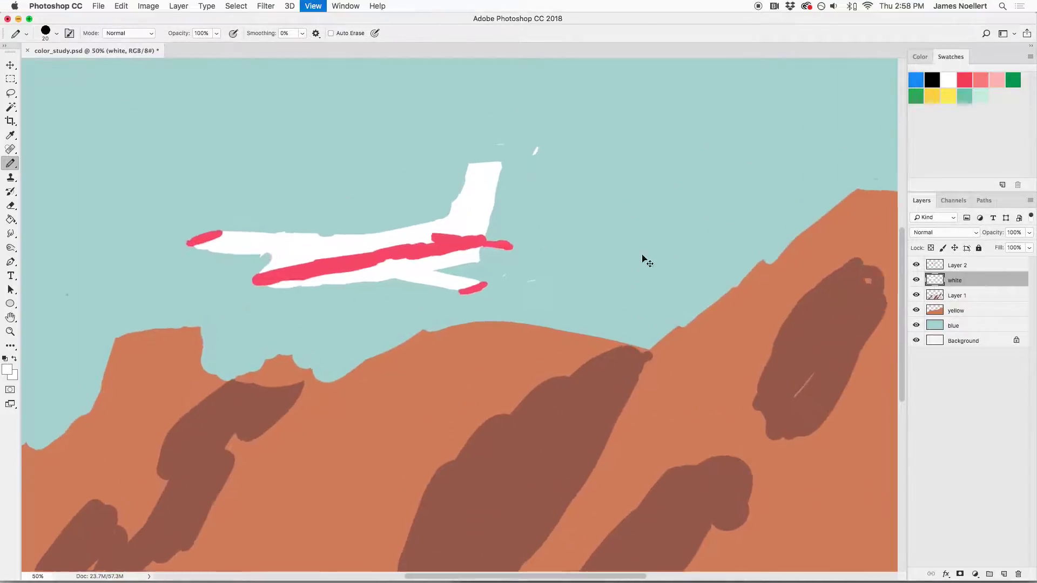
{"action": "left_click", "coordinate": [916, 280]}
{"action": "left_click", "coordinate": [916, 280]}
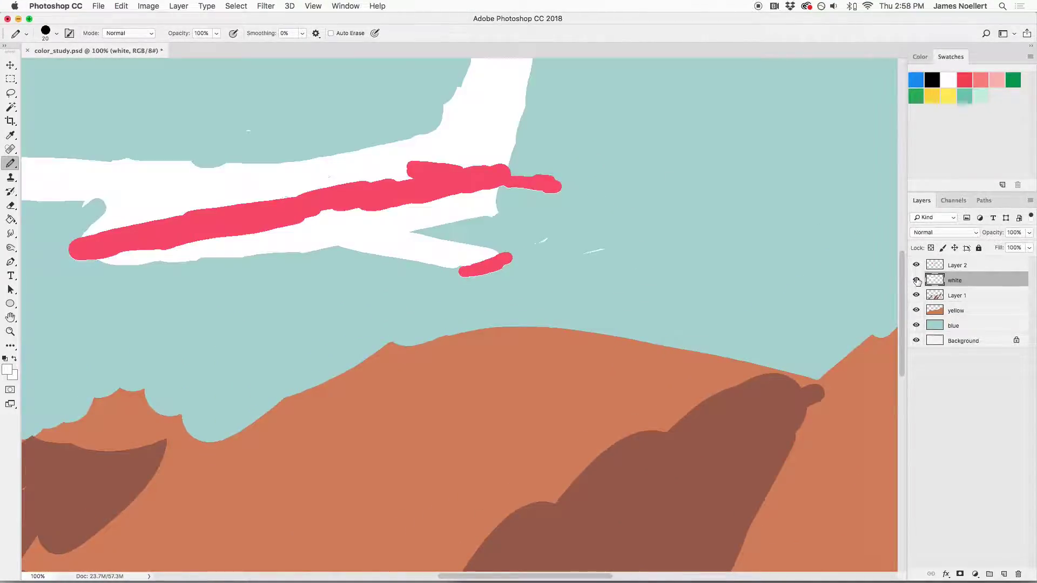
Erase the white fringe around the red tail tip on the white layer, and compare the plane with and without Layer 2
{"action": "key", "text": "w"}
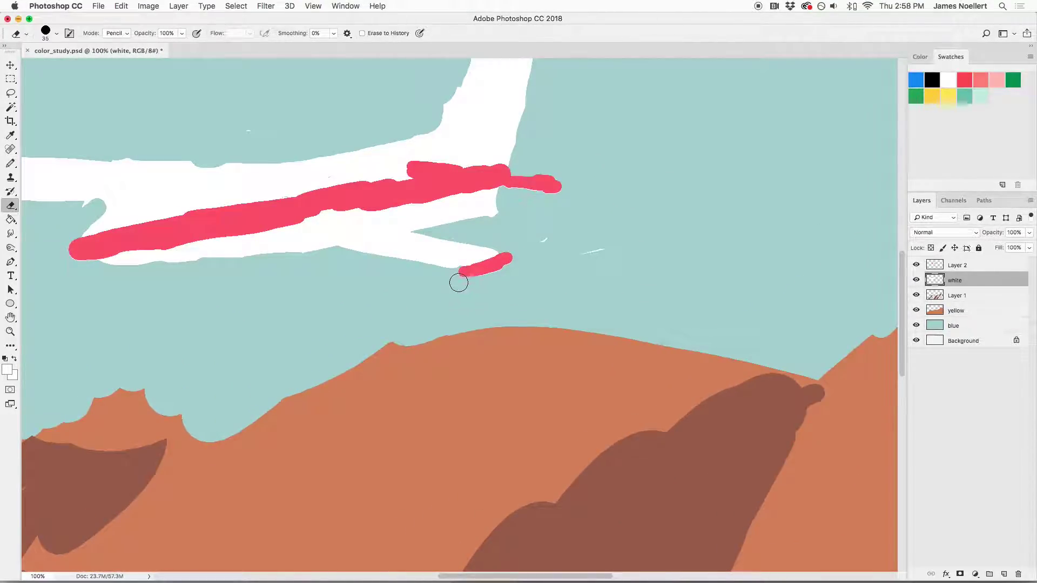
{"action": "left_click_drag", "start_coordinate": [562, 193], "coordinate": [507, 194]}
{"action": "mouse_move", "coordinate": [412, 281]}
{"action": "left_mouse_down"}
{"action": "mouse_move", "coordinate": [688, 333]}
{"action": "mouse_move", "coordinate": [749, 369]}
{"action": "left_mouse_up"}
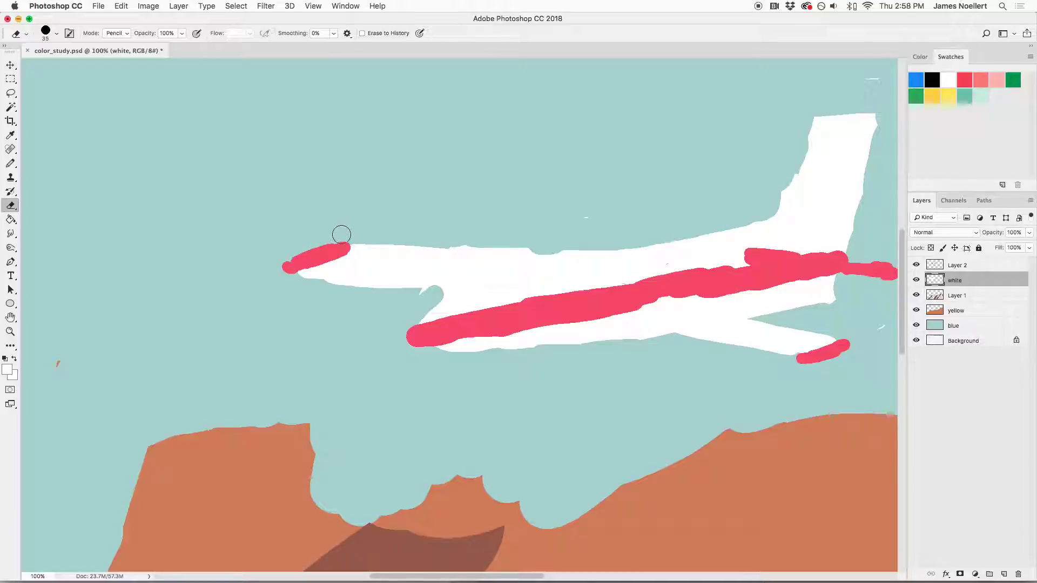
{"action": "left_click", "coordinate": [915, 266]}
{"action": "left_click", "coordinate": [915, 266]}
{"action": "left_click", "coordinate": [916, 266]}
{"action": "left_click", "coordinate": [916, 266]}
Mute and lighten the blue sky layer with Hue/Saturation, using Saturation -33 and Lightness +30, and compare the preview
{"action": "key", "text": "super+minus"}
{"action": "key", "text": "super+minus"}
{"action": "key", "text": "super+minus"}
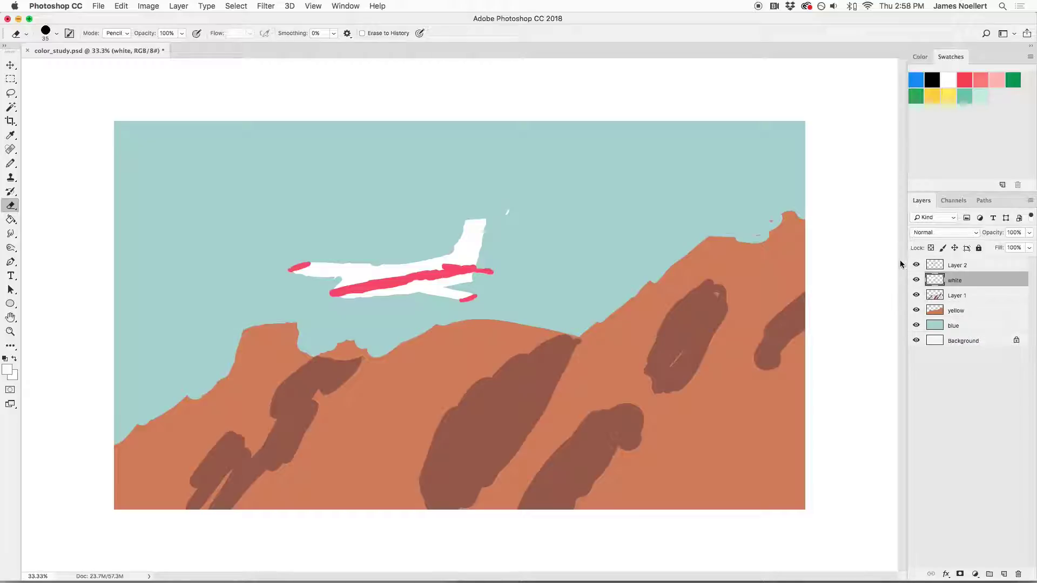
{"action": "left_click", "coordinate": [946, 324]}
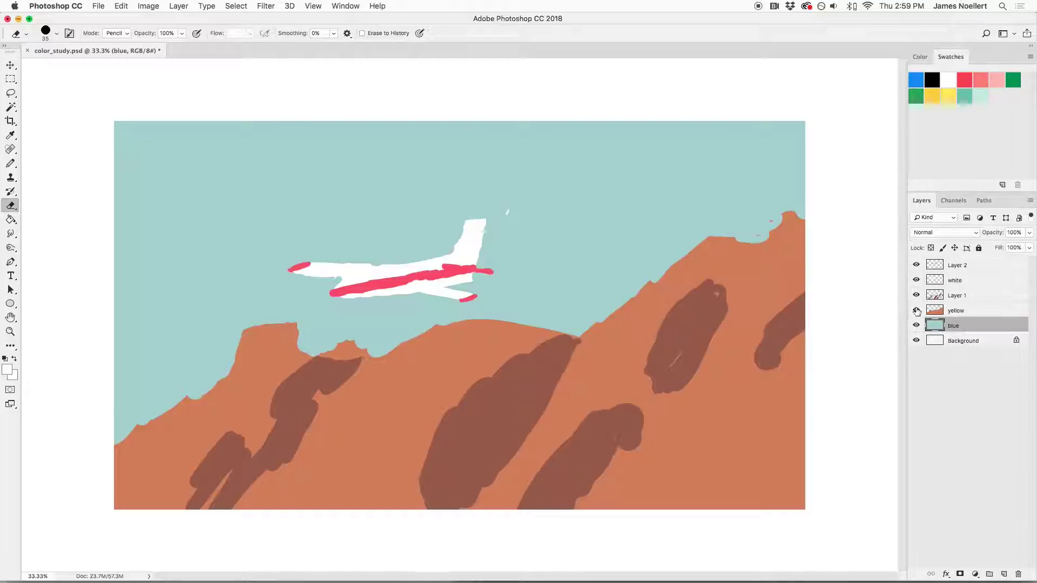
{"action": "key", "text": "super+u"}
{"action": "mouse_move", "coordinate": [836, 268]}
{"action": "left_mouse_down"}
{"action": "mouse_move", "coordinate": [866, 265]}
{"action": "mouse_move", "coordinate": [843, 270]}
{"action": "left_mouse_up"}
{"action": "left_click", "coordinate": [809, 236]}
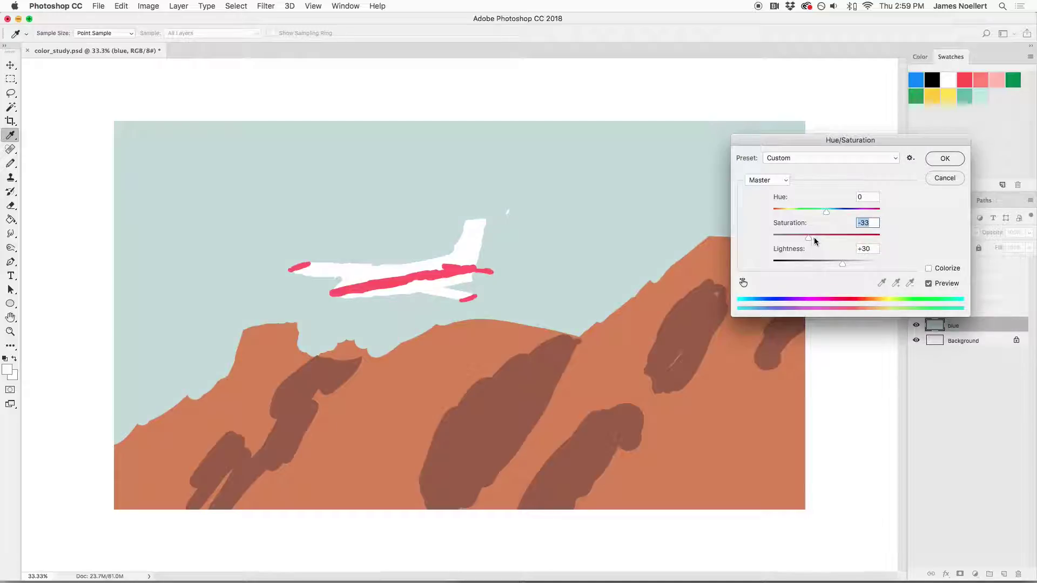
{"action": "left_click", "coordinate": [830, 212]}
{"action": "left_click_drag", "start_coordinate": [817, 212], "coordinate": [829, 215]}
{"action": "left_click", "coordinate": [944, 283]}
{"action": "left_click", "coordinate": [943, 283]}
{"action": "left_click", "coordinate": [945, 158]}
Desaturate the hills on the yellow layer with Hue/Saturation, lowering Saturation to about -17
{"action": "key", "text": "super+minus"}
{"action": "key", "text": "super+minus"}
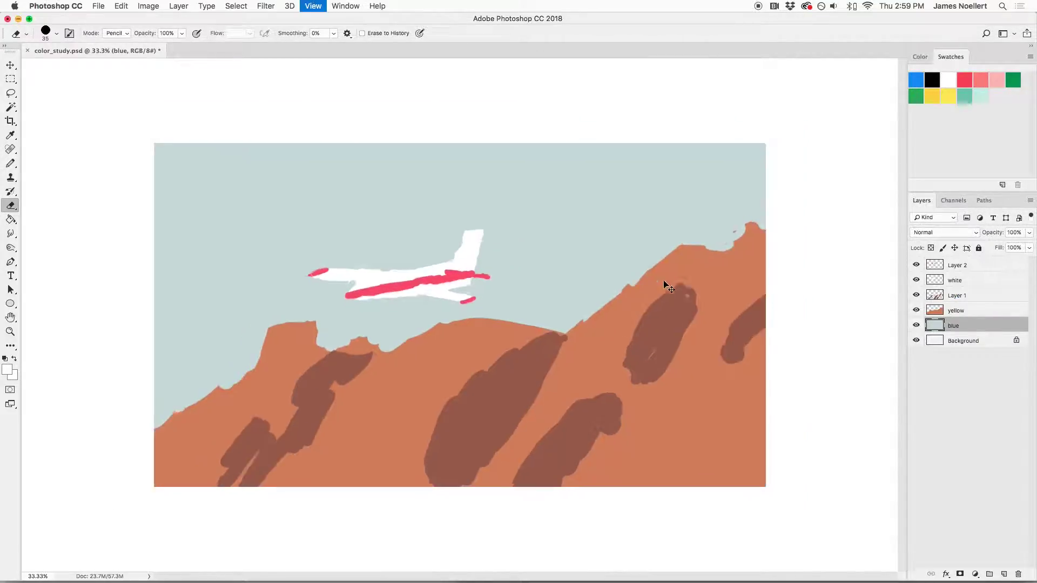
{"action": "key", "text": "super+minus"}
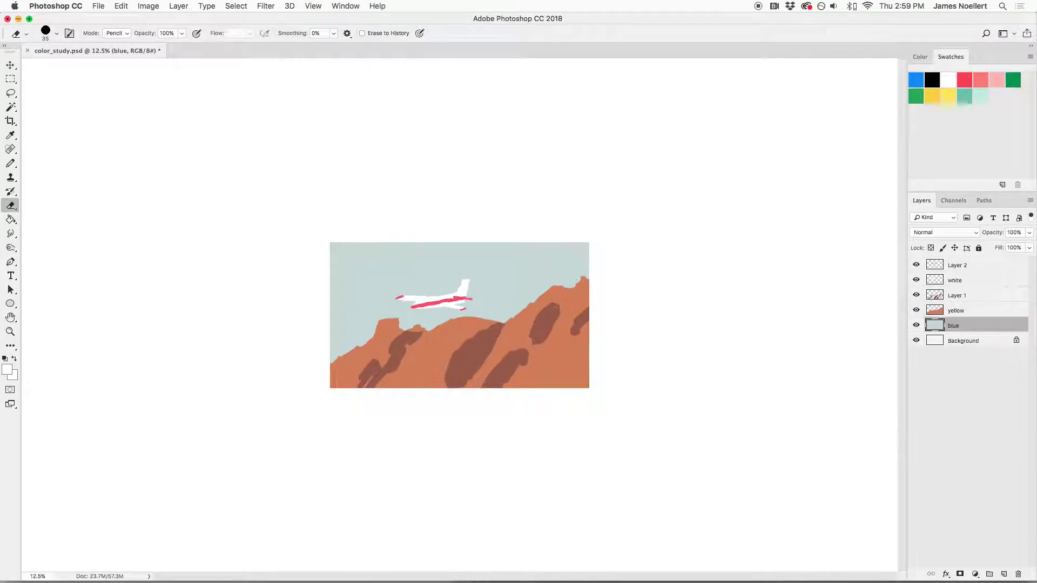
{"action": "key", "text": "super+plus"}
{"action": "key", "text": "super+plus"}
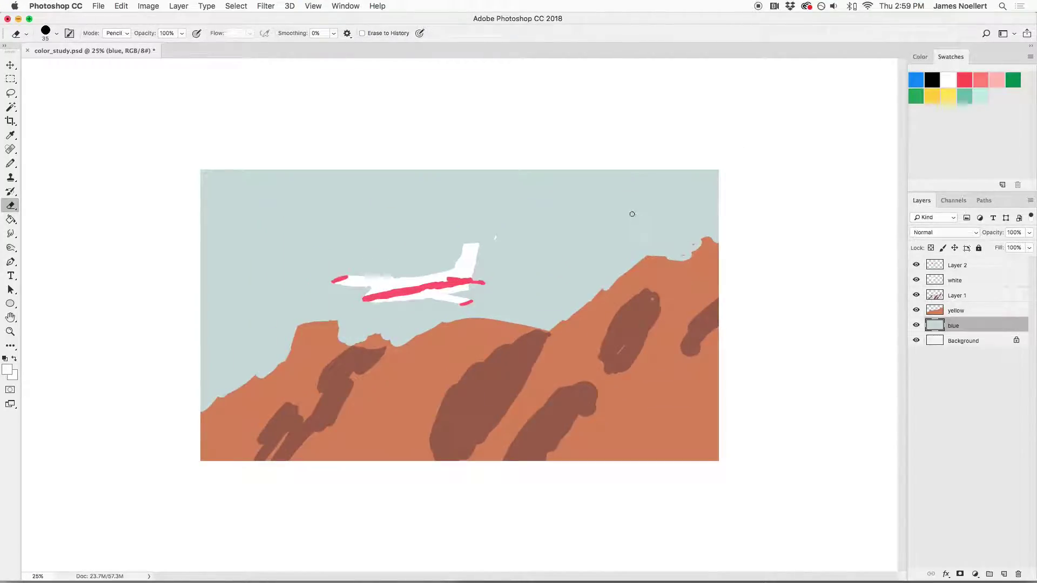
{"action": "left_click", "coordinate": [954, 310]}
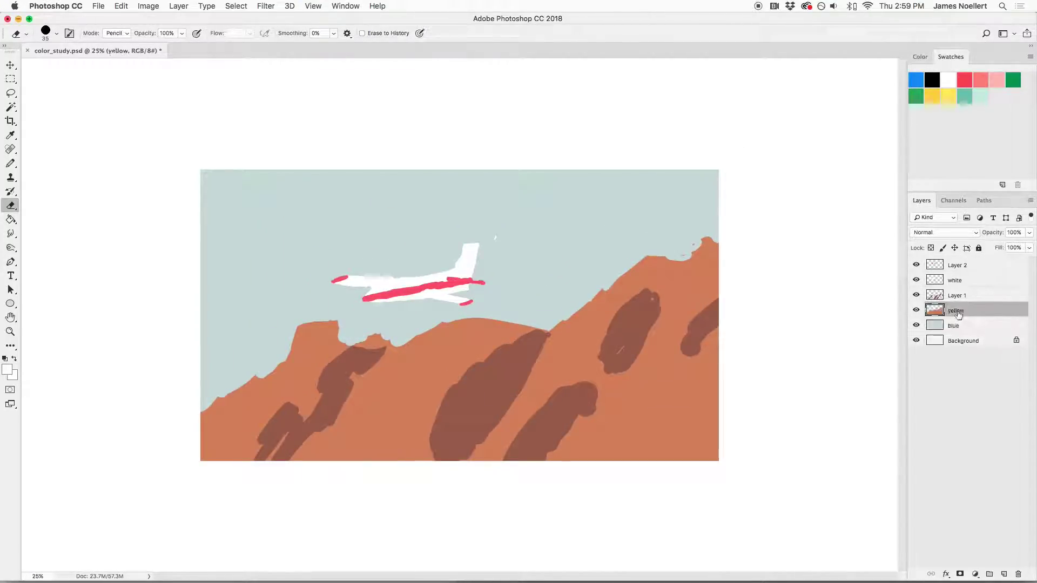
{"action": "key", "text": "super+u"}
{"action": "left_click", "coordinate": [817, 238]}
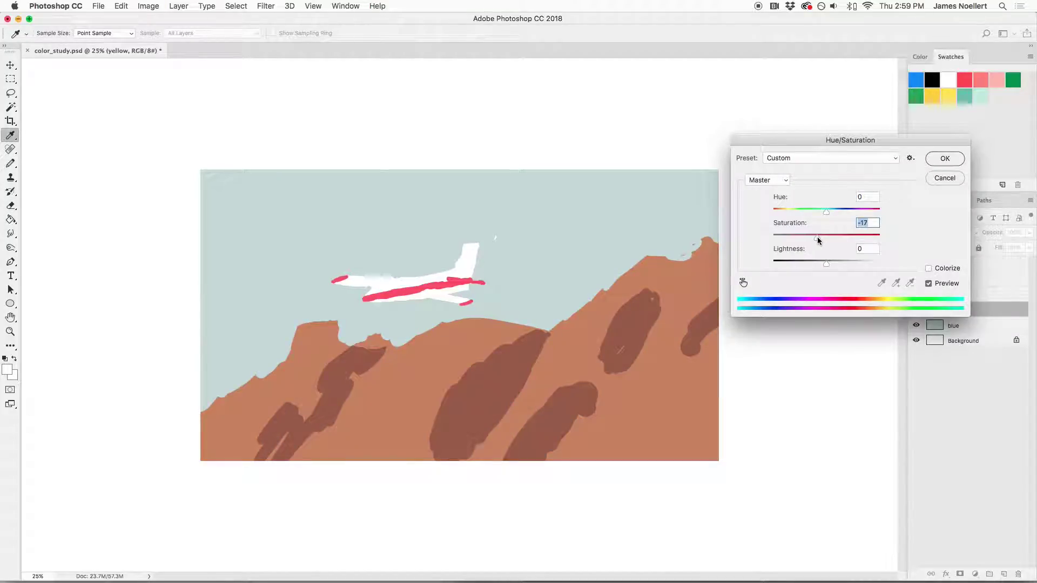
{"action": "mouse_move", "coordinate": [822, 240]}
{"action": "left_mouse_down"}
{"action": "mouse_move", "coordinate": [795, 247]}
{"action": "mouse_move", "coordinate": [817, 241]}
{"action": "left_mouse_up"}
{"action": "left_click", "coordinate": [944, 178]}
{"action": "key", "text": "e"}
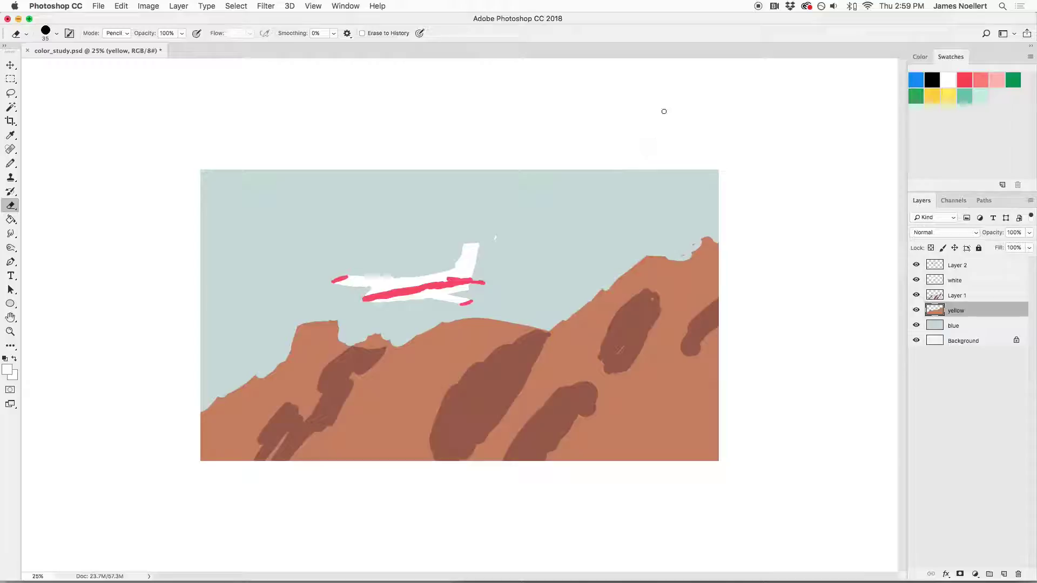
Move the white layer and Layer 2 together with Free Transform, shifting the plane slightly up and to the left
{"action": "key", "text": "b"}
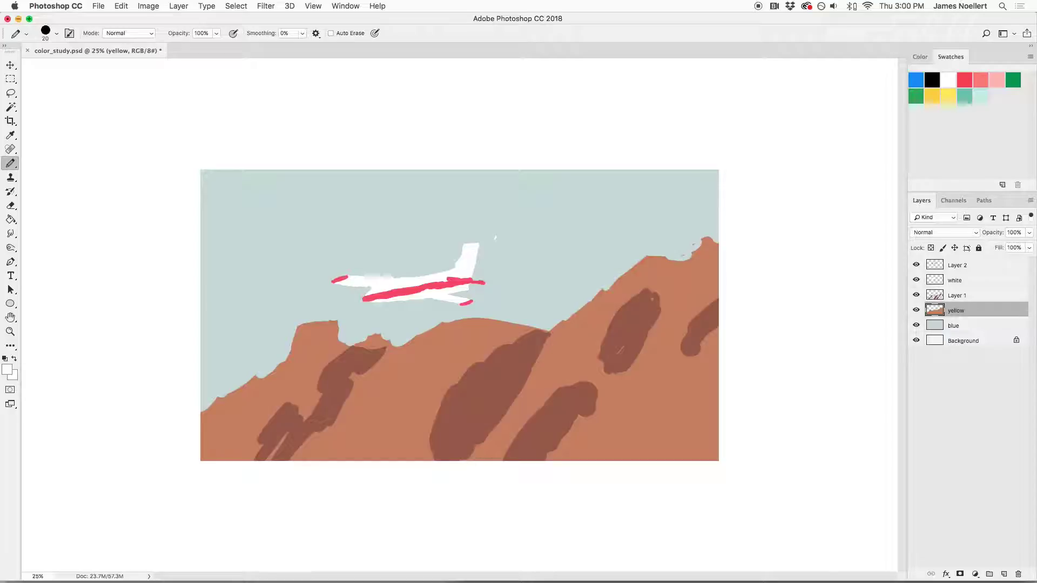
{"action": "left_click", "coordinate": [961, 279]}
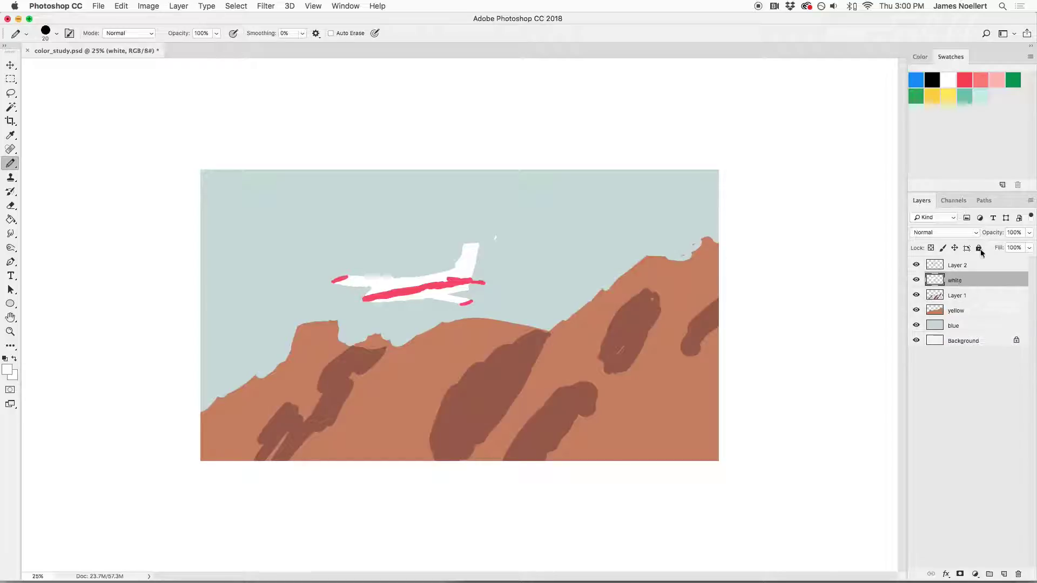
{"action": "left_click", "coordinate": [971, 265], "text": "shift"}
{"action": "key", "text": "super+t"}
{"action": "left_click_drag", "start_coordinate": [457, 298], "coordinate": [437, 285]}
{"action": "key", "text": "Return"}
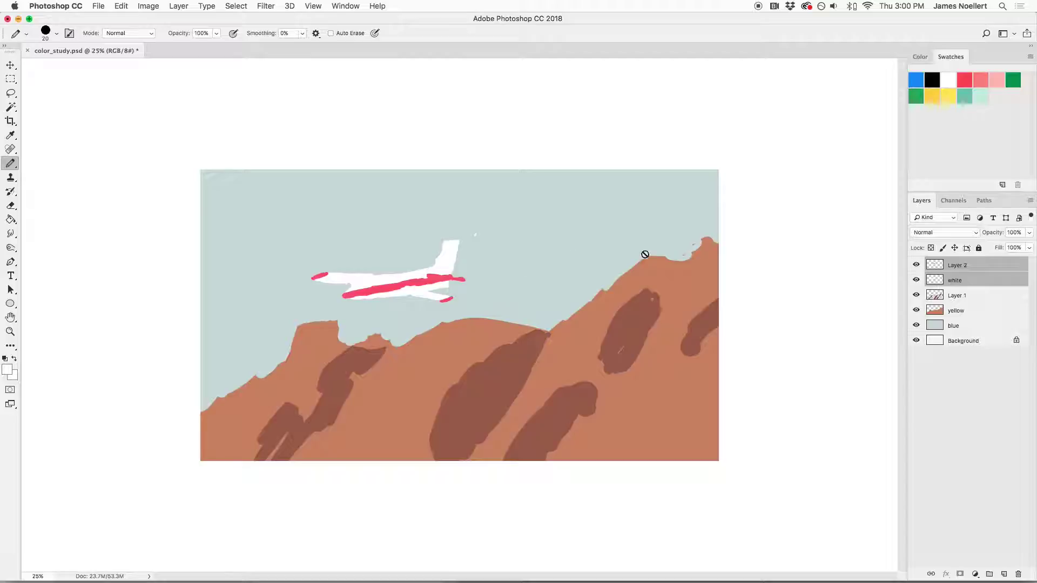
Add a new layer above Layer 2 and paint blue shadow areas under the wings, fuselage and tail with the Pencil
{"action": "left_click", "coordinate": [997, 281], "text": "super"}
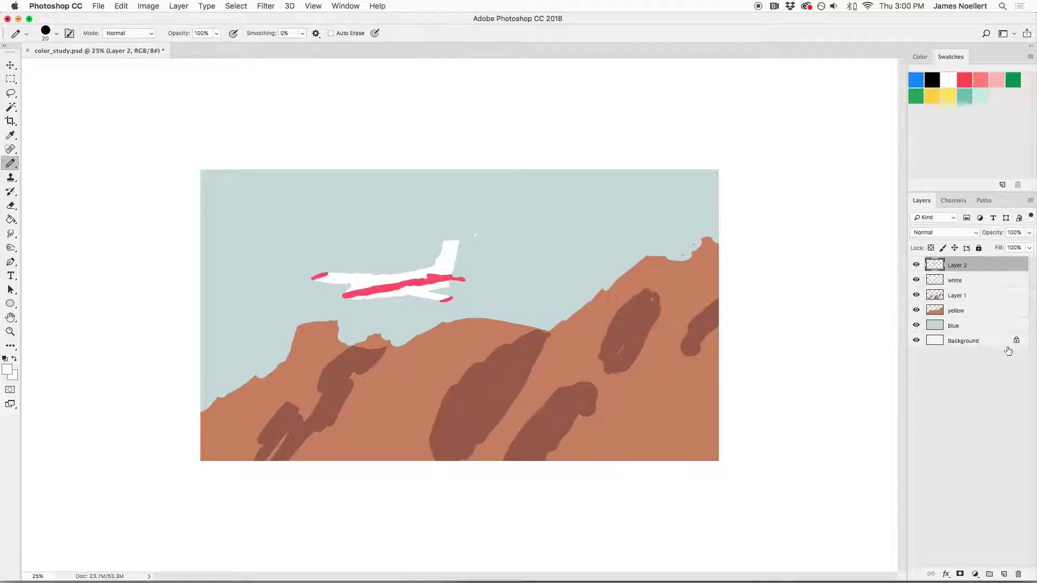
{"action": "left_click", "coordinate": [1005, 574]}
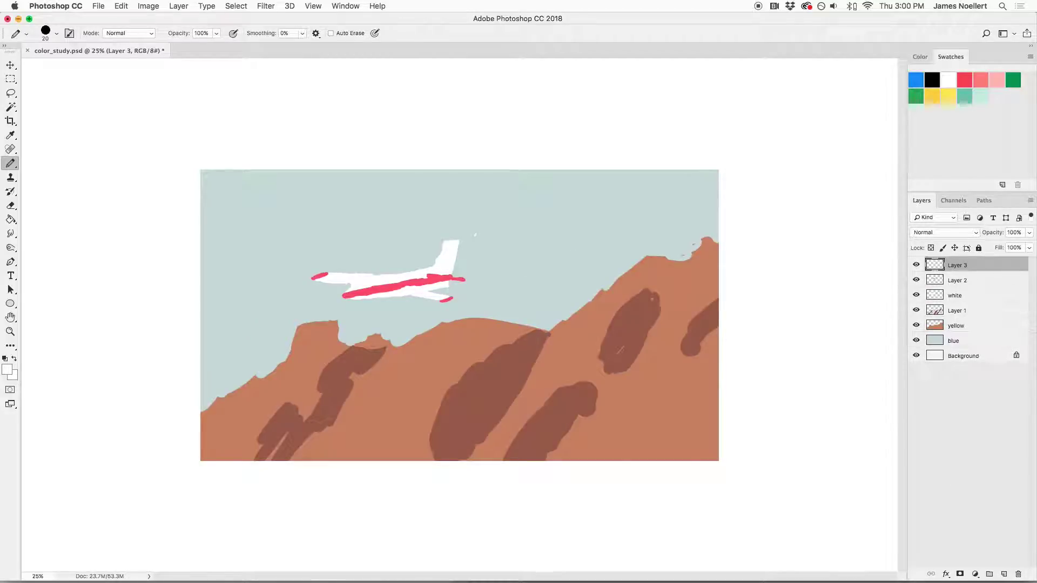
{"action": "scroll", "coordinate": [470, 272], "scroll_direction": "up", "scroll_amount": 2}
{"action": "left_click_drag", "start_coordinate": [504, 282], "coordinate": [636, 320]}
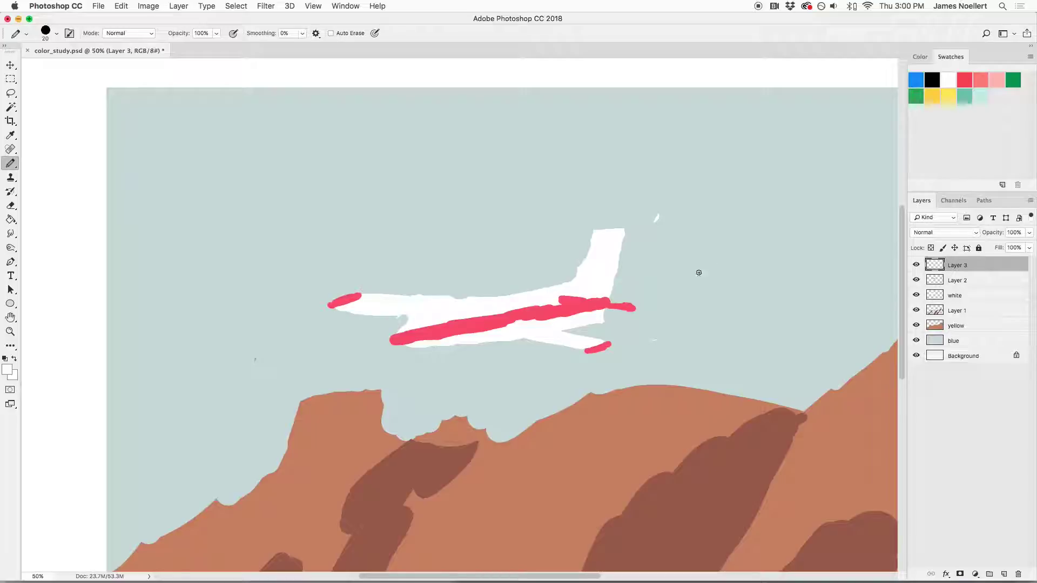
{"action": "left_click", "coordinate": [918, 79]}
{"action": "mouse_move", "coordinate": [354, 306]}
{"action": "left_mouse_down"}
{"action": "mouse_move", "coordinate": [486, 309]}
{"action": "mouse_move", "coordinate": [486, 327]}
{"action": "mouse_move", "coordinate": [457, 321]}
{"action": "mouse_move", "coordinate": [486, 319]}
{"action": "mouse_move", "coordinate": [485, 308]}
{"action": "mouse_move", "coordinate": [484, 339]}
{"action": "mouse_move", "coordinate": [553, 334]}
{"action": "mouse_move", "coordinate": [596, 349]}
{"action": "left_mouse_up"}
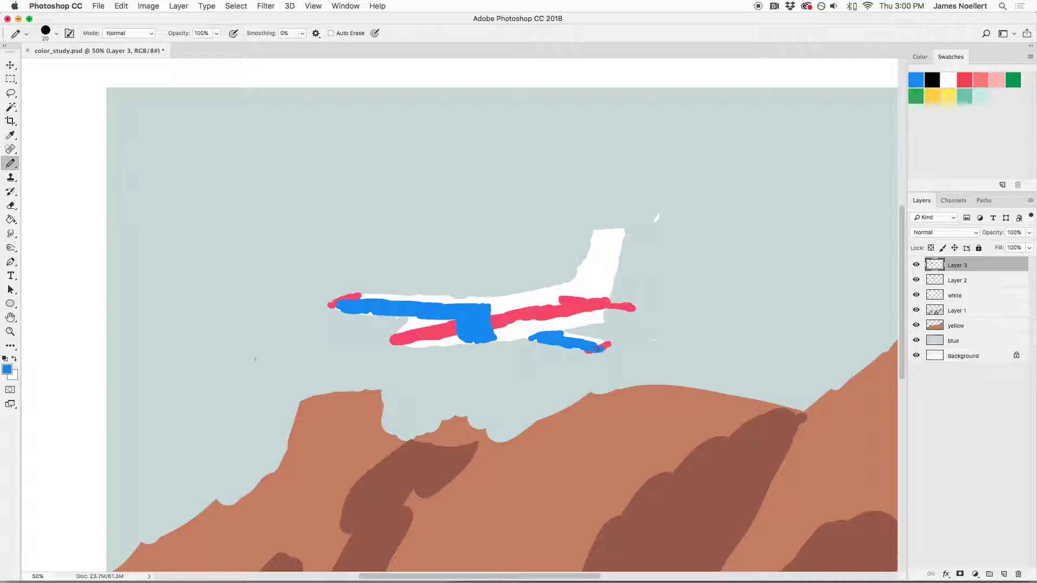
{"action": "left_click_drag", "start_coordinate": [408, 344], "coordinate": [600, 320]}
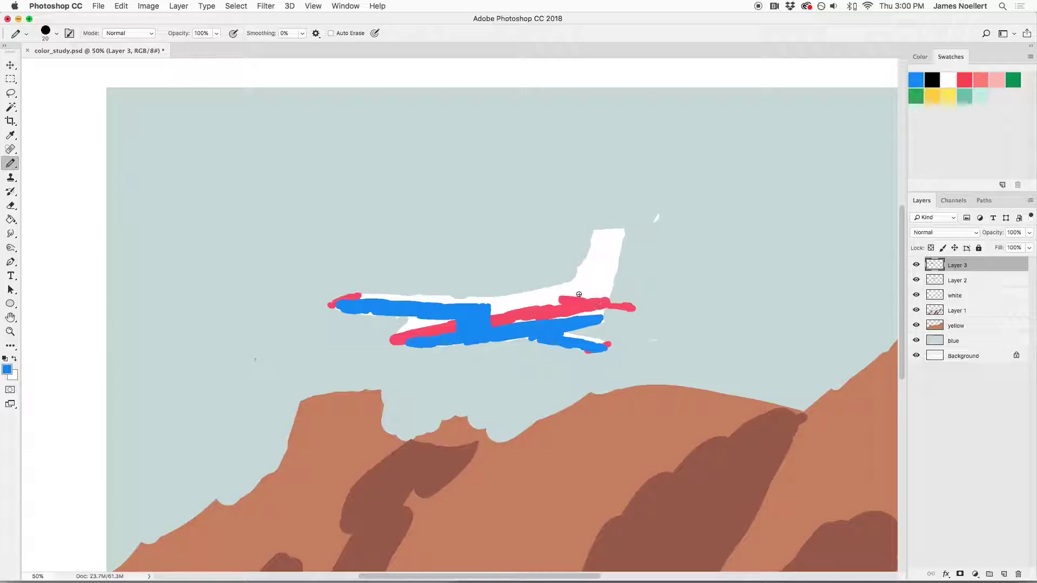
{"action": "left_click_drag", "start_coordinate": [588, 307], "coordinate": [632, 308]}
Check which layers hold the plane's parts, and paint the tail fin blue on Layer 3
{"action": "key", "text": "super+minus"}
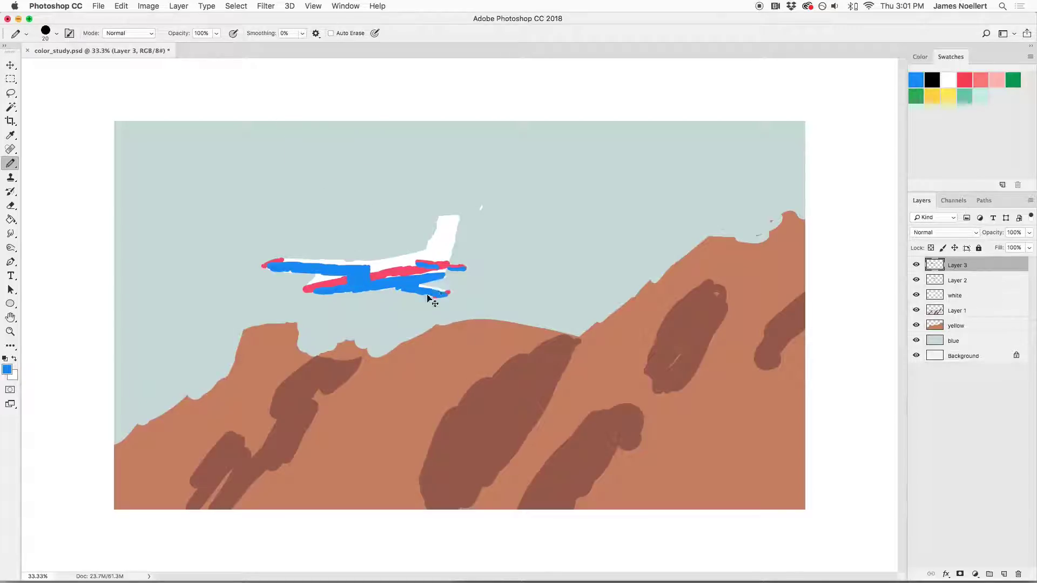
{"action": "left_click", "coordinate": [450, 246], "text": "super"}
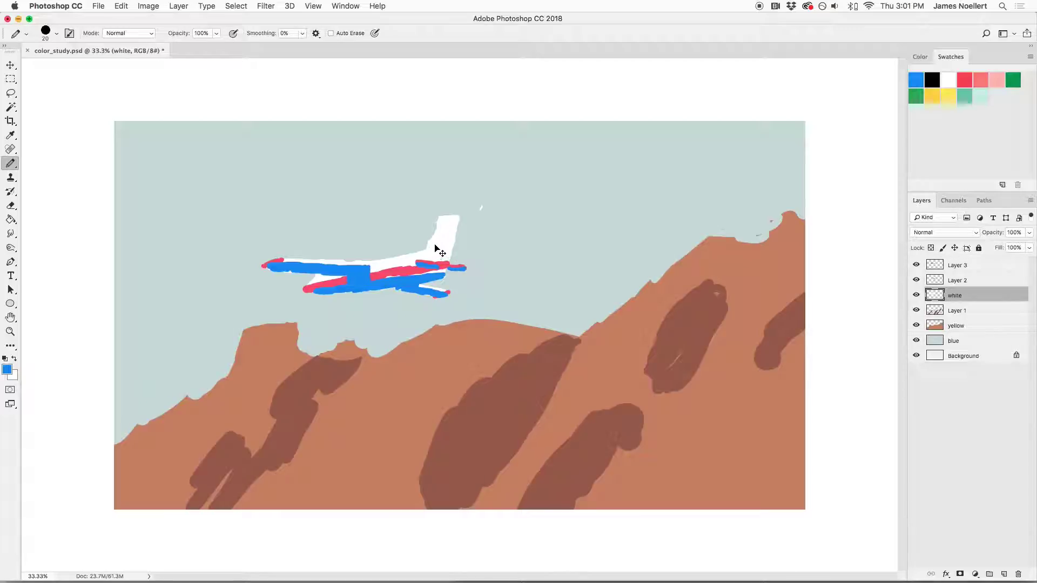
{"action": "left_click", "coordinate": [956, 265], "text": "super"}
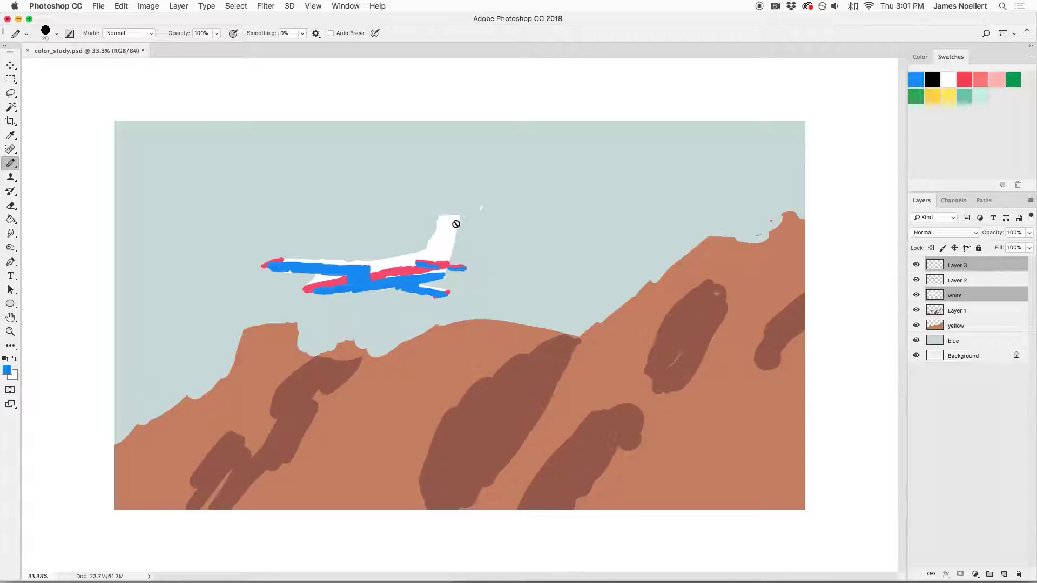
{"action": "left_click", "coordinate": [959, 267]}
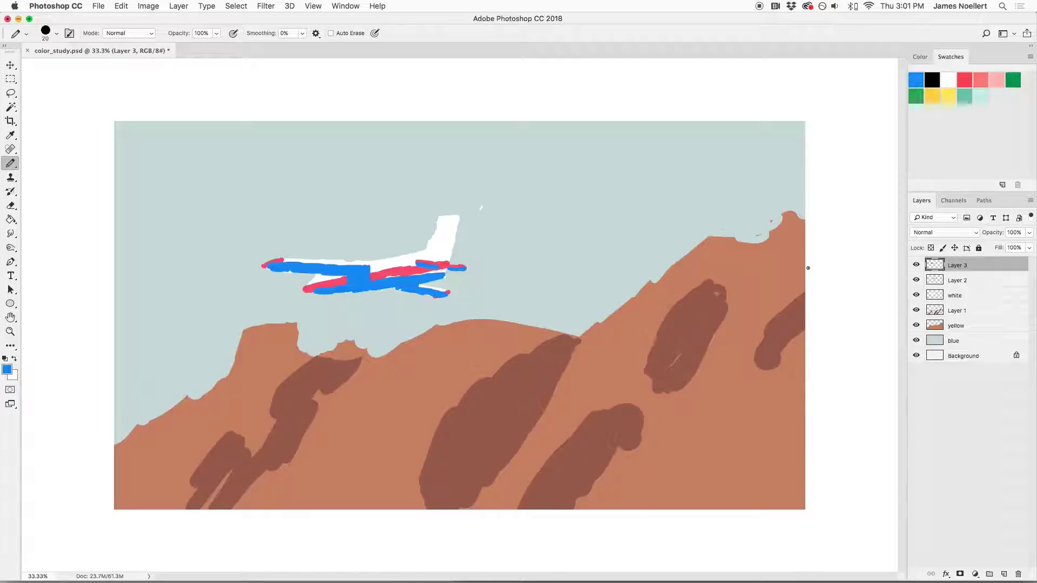
{"action": "key", "text": "super+equal"}
{"action": "left_click", "coordinate": [423, 213], "text": "super"}
{"action": "left_click_drag", "start_coordinate": [423, 213], "coordinate": [421, 204]}
{"action": "left_click", "coordinate": [916, 280]}
{"action": "left_click", "coordinate": [916, 280]}
{"action": "left_click", "coordinate": [957, 266]}
{"action": "mouse_move", "coordinate": [414, 215]}
{"action": "left_mouse_down"}
{"action": "mouse_move", "coordinate": [429, 184]}
{"action": "mouse_move", "coordinate": [416, 222]}
{"action": "mouse_move", "coordinate": [454, 175]}
{"action": "mouse_move", "coordinate": [444, 215]}
{"action": "mouse_move", "coordinate": [452, 183]}
{"action": "left_mouse_up"}
{"action": "mouse_move", "coordinate": [352, 259]}
{"action": "left_mouse_down"}
{"action": "mouse_move", "coordinate": [323, 246]}
{"action": "mouse_move", "coordinate": [368, 251]}
{"action": "mouse_move", "coordinate": [358, 259]}
{"action": "mouse_move", "coordinate": [387, 256]}
{"action": "left_mouse_up"}
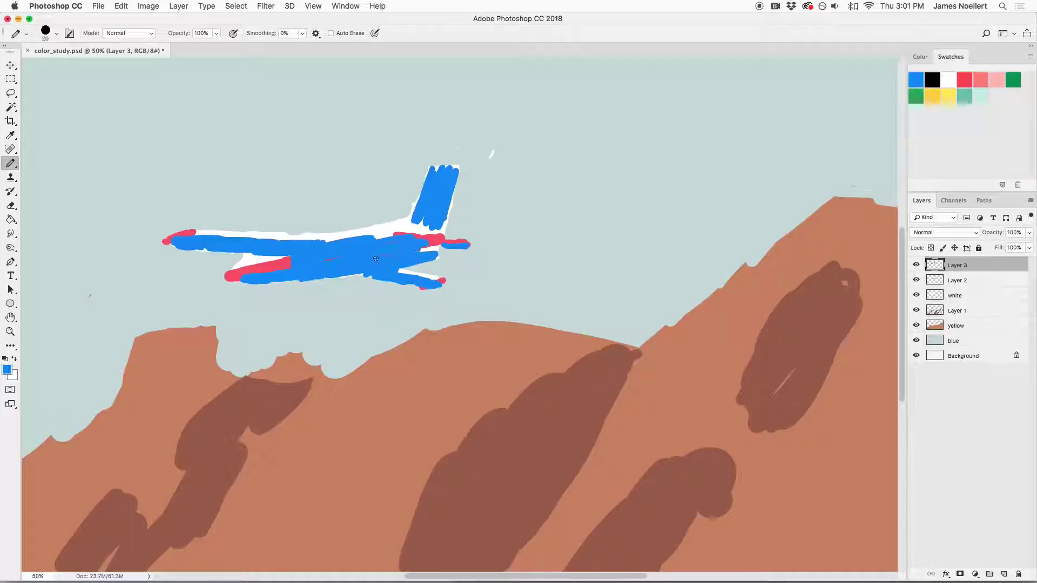
{"action": "left_click_drag", "start_coordinate": [234, 276], "coordinate": [284, 263]}
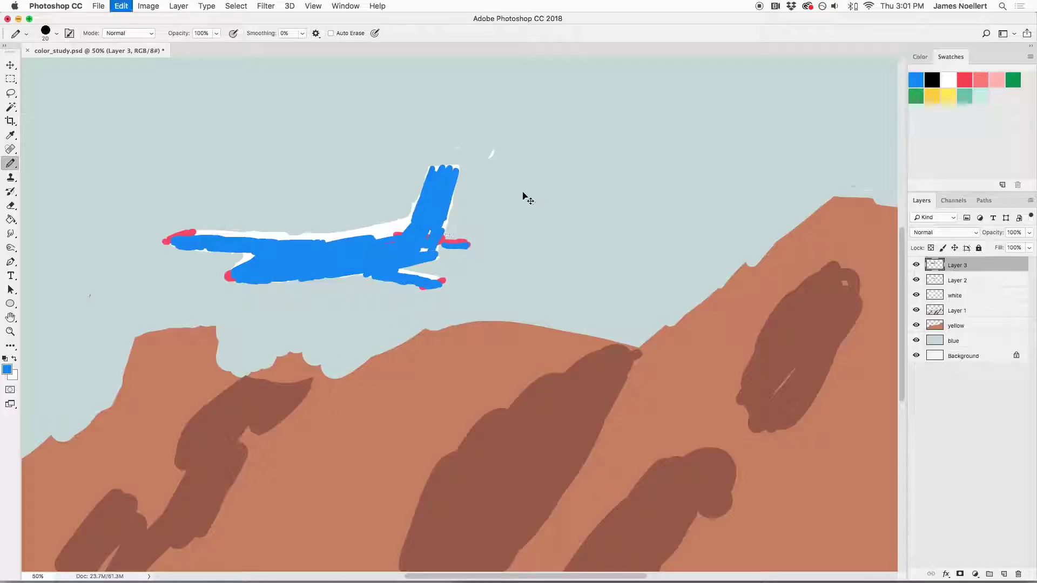
{"action": "key", "text": "super+z"}
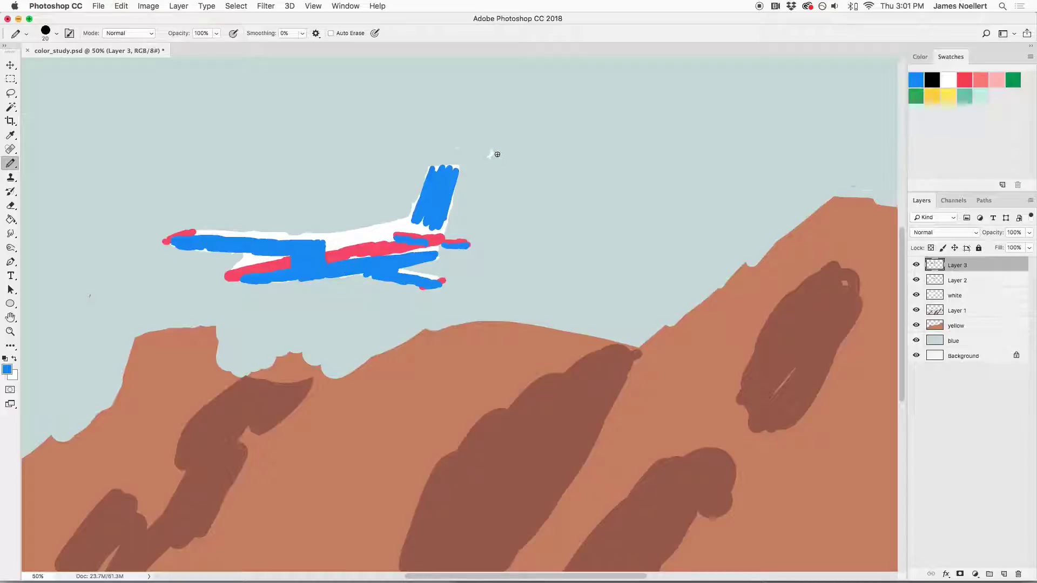
Undo the blue paint on the tail fin and set Layer 3's blend mode to Multiply
{"action": "key", "text": "super+z"}
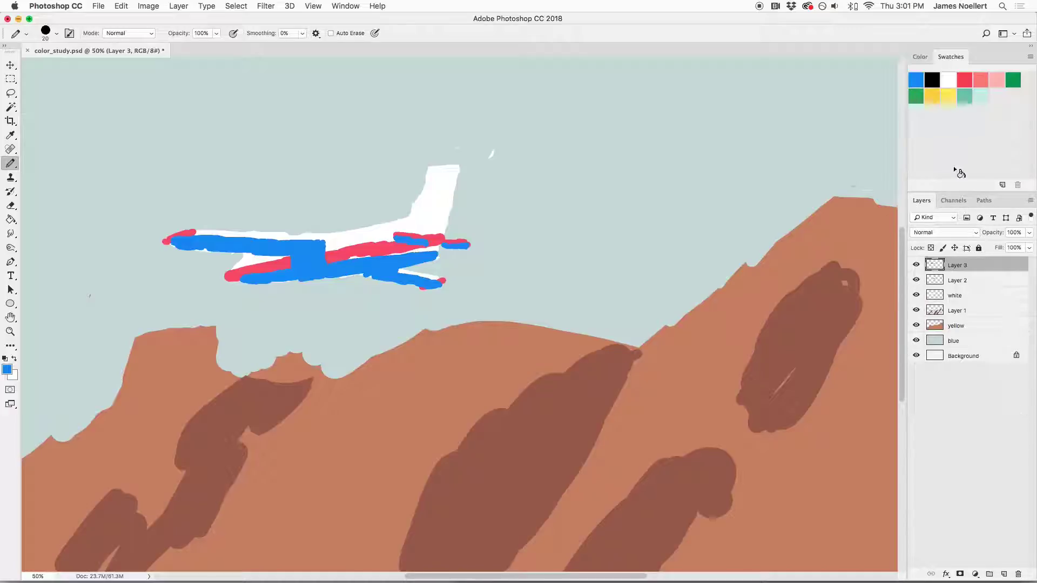
{"action": "left_click", "coordinate": [937, 236]}
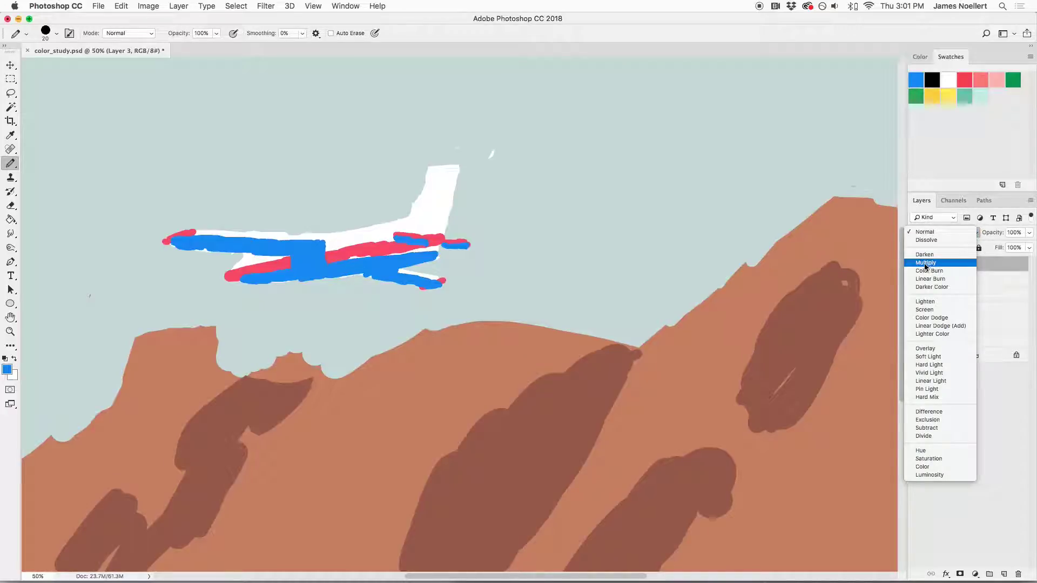
{"action": "left_click", "coordinate": [925, 264]}
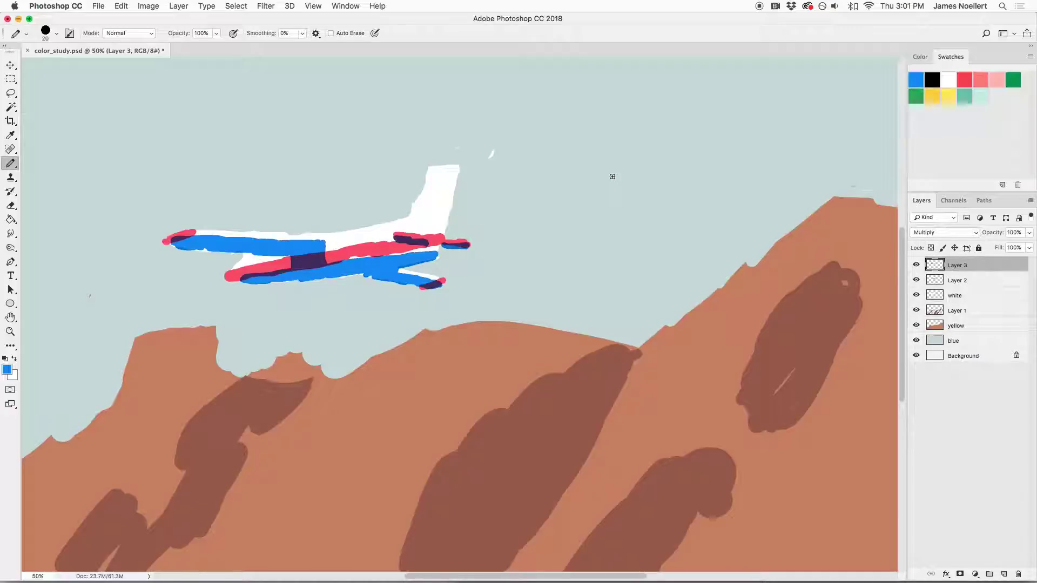
Examine up close how the multiplied blue shadows overlap the plane's red and white areas, comparing with Layer 3 hidden and shown
{"action": "key", "text": "super+minus"}
{"action": "key", "text": "super+plus"}
{"action": "key", "text": "super+plus"}
{"action": "key", "text": "super+plus"}
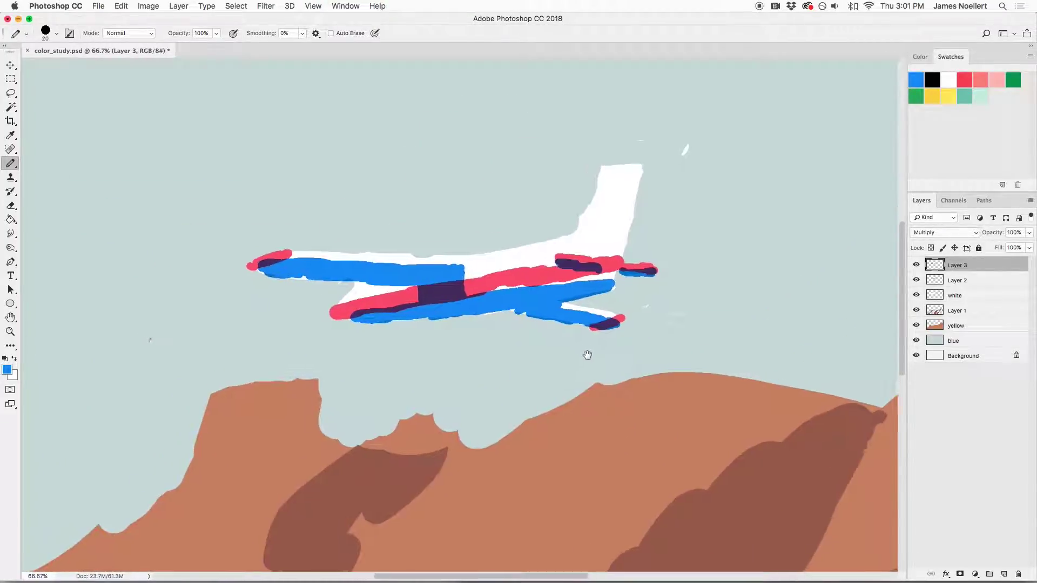
{"action": "key", "text": "super+plus"}
{"action": "key", "text": "super+plus"}
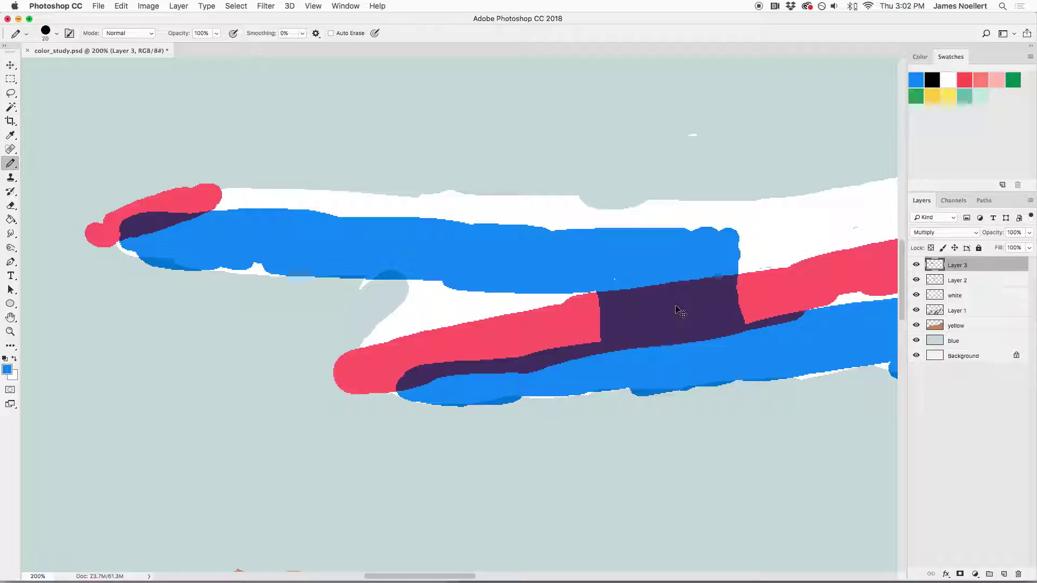
{"action": "key", "text": "super+minus"}
{"action": "key", "text": "super+minus"}
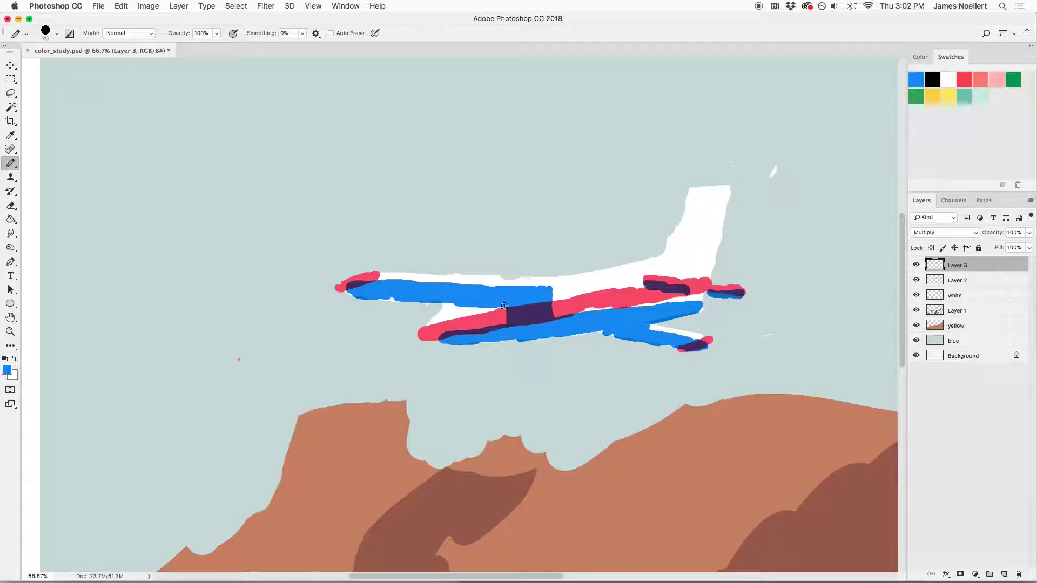
{"action": "left_click", "coordinate": [915, 265]}
{"action": "left_click", "coordinate": [916, 264]}
{"action": "key", "text": "super+u"}
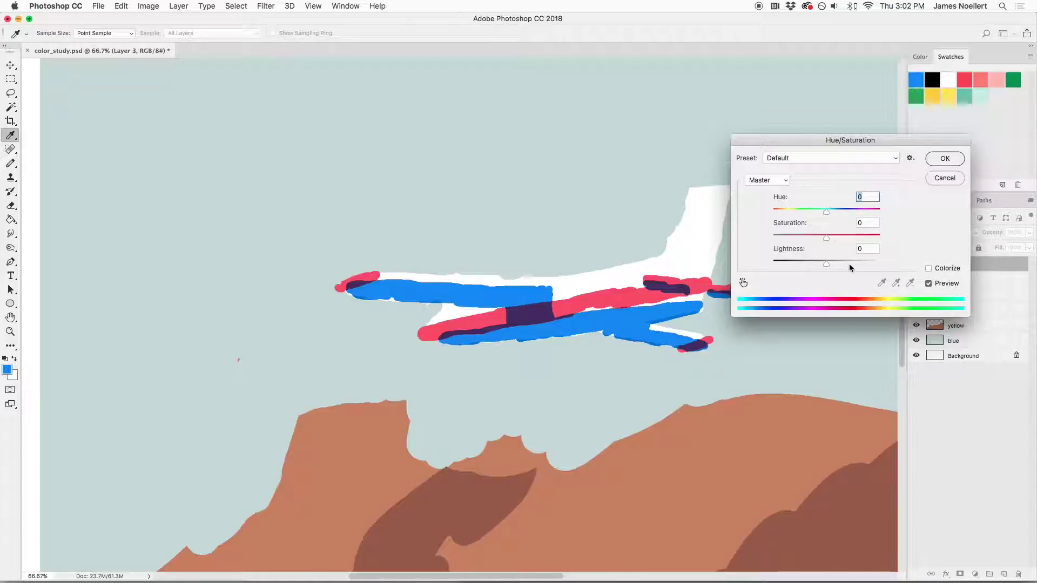
{"action": "left_click", "coordinate": [945, 179]}
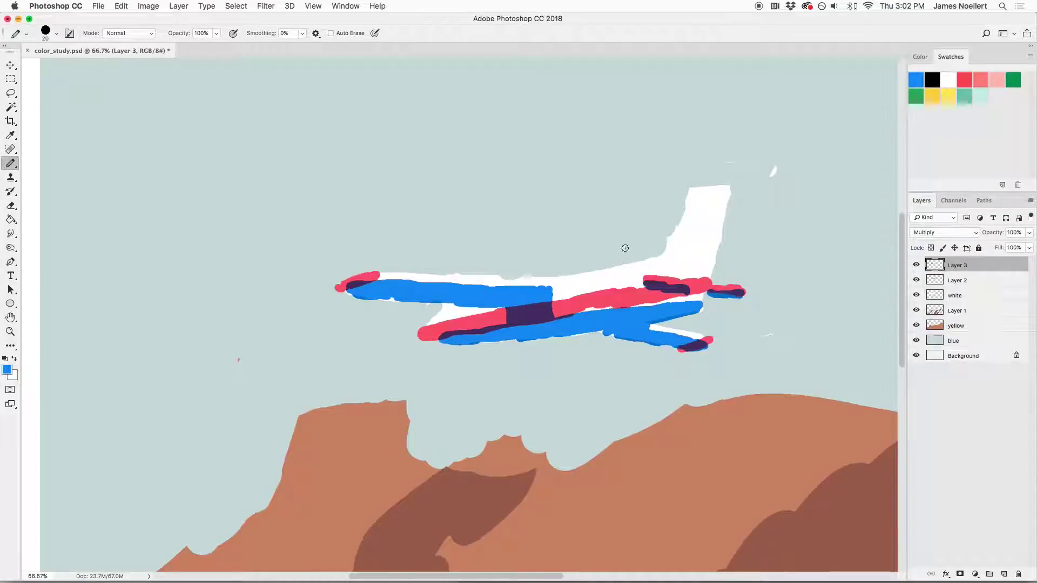
{"action": "key", "text": "super+minus"}
{"action": "key", "text": "super+minus"}
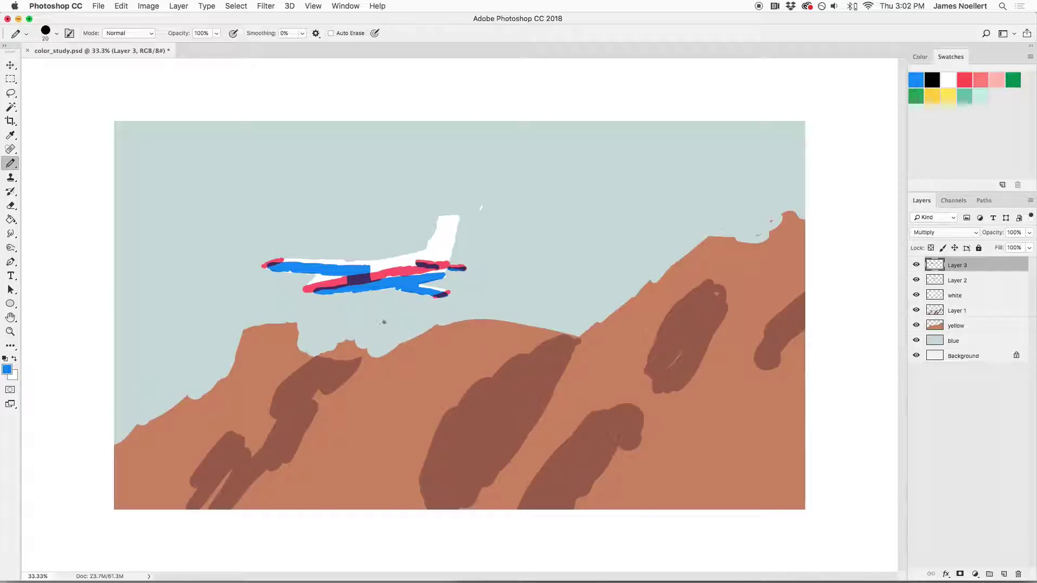
{"action": "key", "text": "super+plus"}
{"action": "key", "text": "super+plus"}
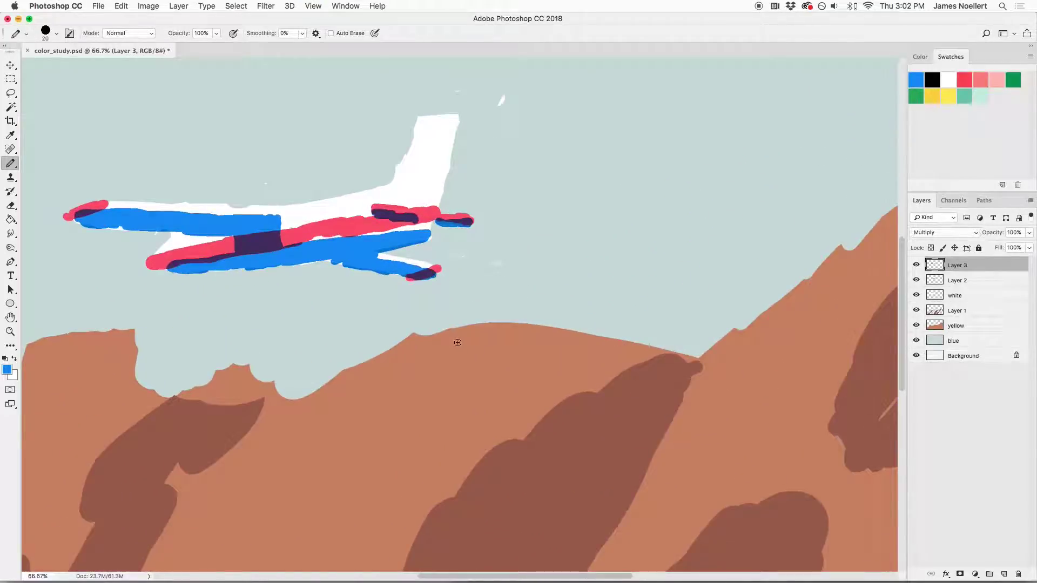
Mute the plane's blue shadows on Layer 3 with Hue/Saturation, bringing Saturation to about -69 and Lightness to about +3
{"action": "key", "text": "super+u"}
{"action": "left_click_drag", "start_coordinate": [887, 93], "coordinate": [747, 110]}
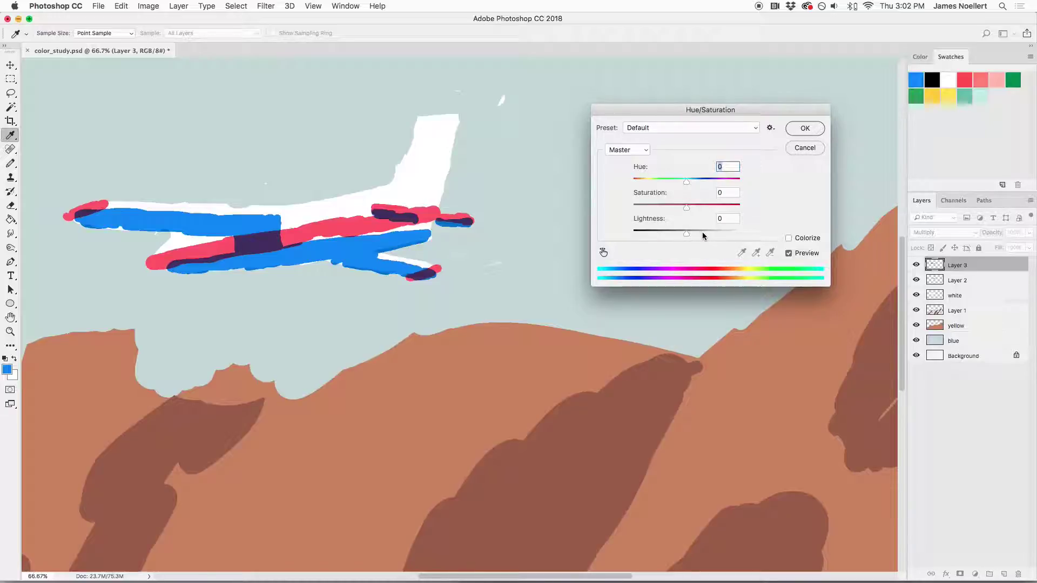
{"action": "left_click_drag", "start_coordinate": [703, 236], "coordinate": [711, 229]}
{"action": "key", "text": "super+minus"}
{"action": "key", "text": "super+minus"}
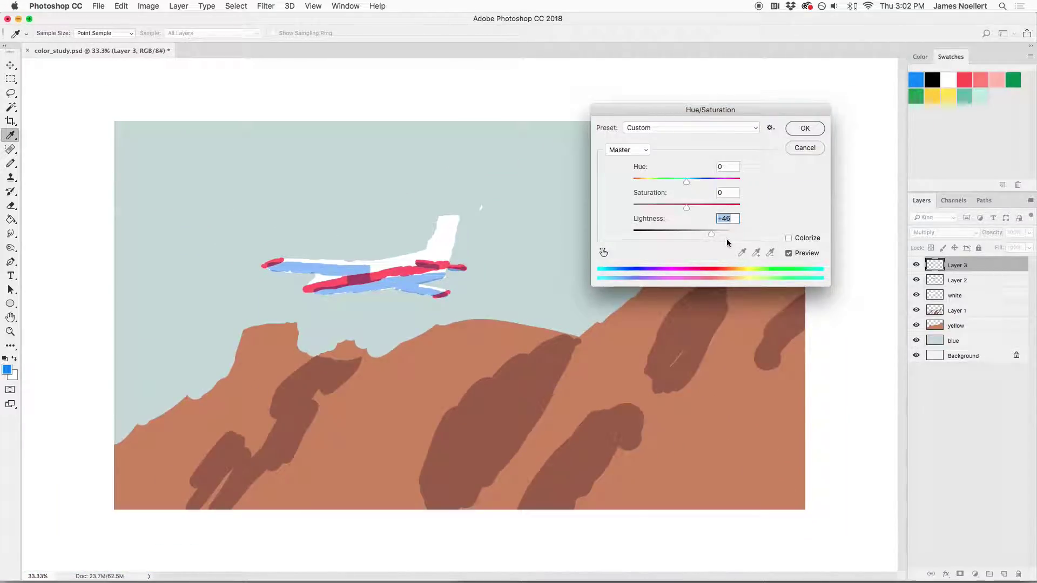
{"action": "left_click", "coordinate": [668, 208]}
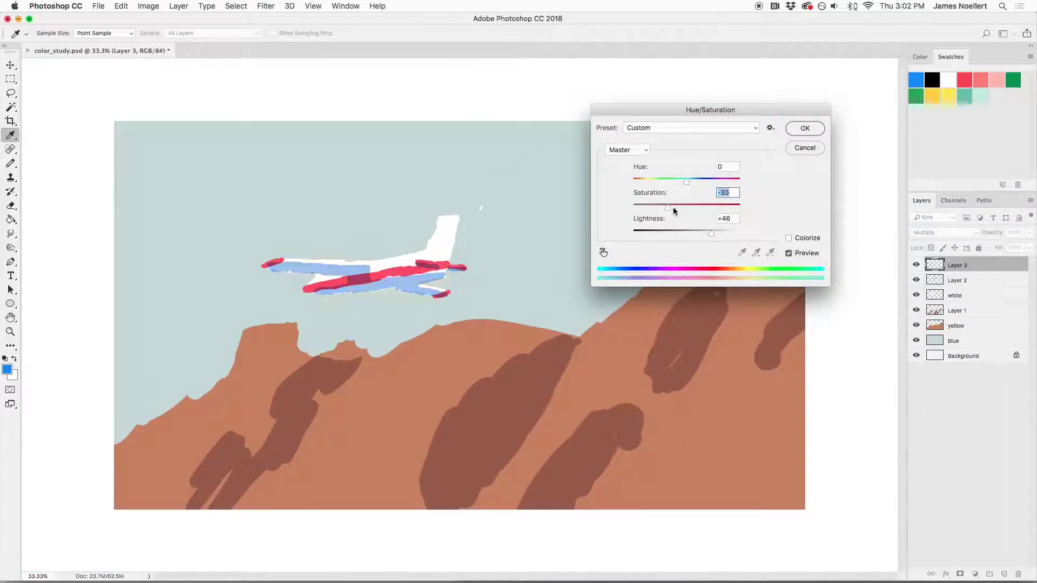
{"action": "left_click", "coordinate": [664, 208]}
{"action": "left_click_drag", "start_coordinate": [711, 232], "coordinate": [695, 238]}
{"action": "left_click", "coordinate": [650, 205]}
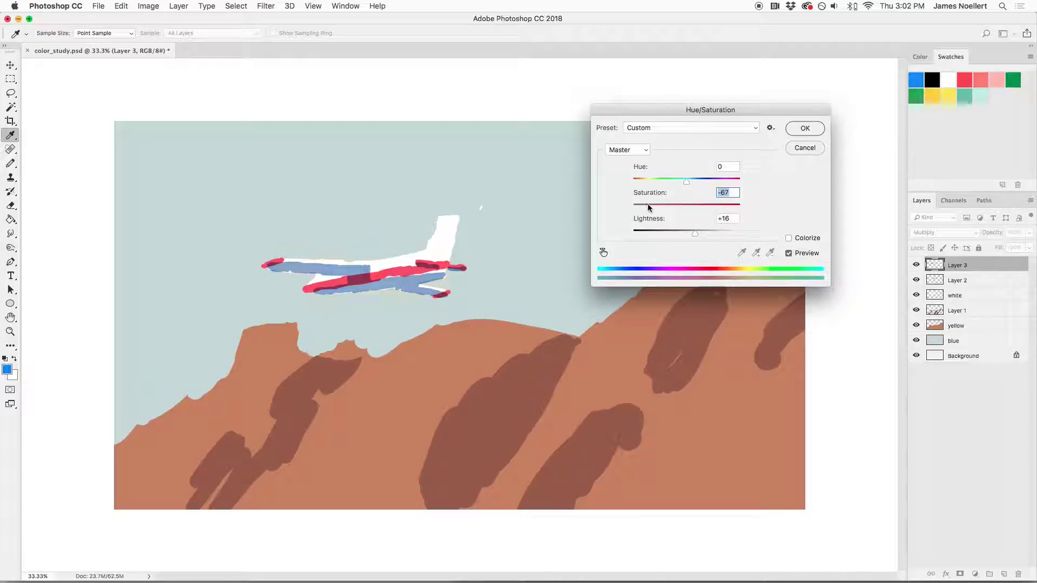
{"action": "left_click", "coordinate": [649, 208]}
{"action": "left_click_drag", "start_coordinate": [698, 236], "coordinate": [687, 234]}
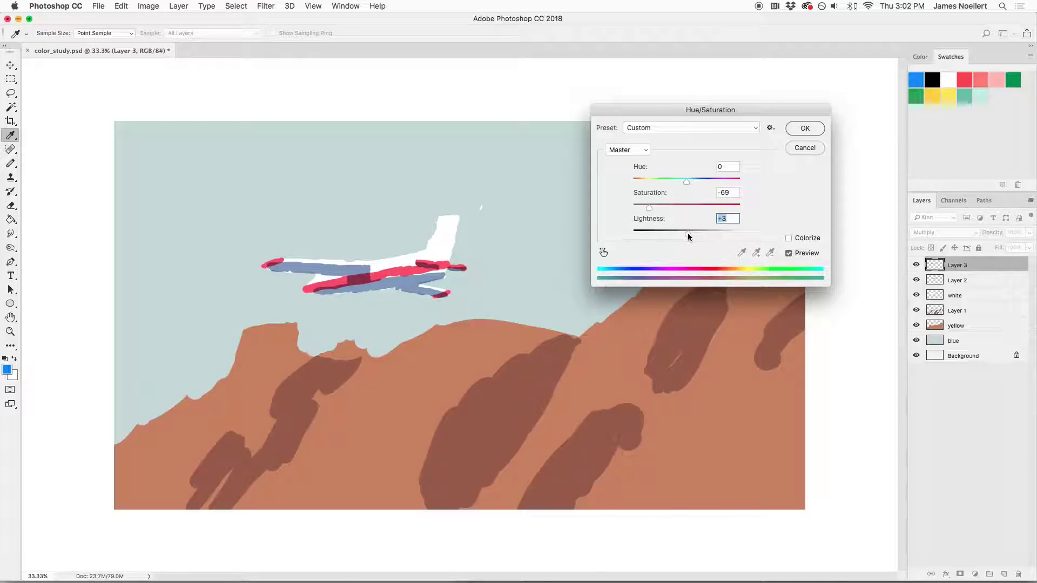
Shift the shadows' Hue to about +4, apply the adjustment and return to the Pencil
{"action": "left_click", "coordinate": [694, 181]}
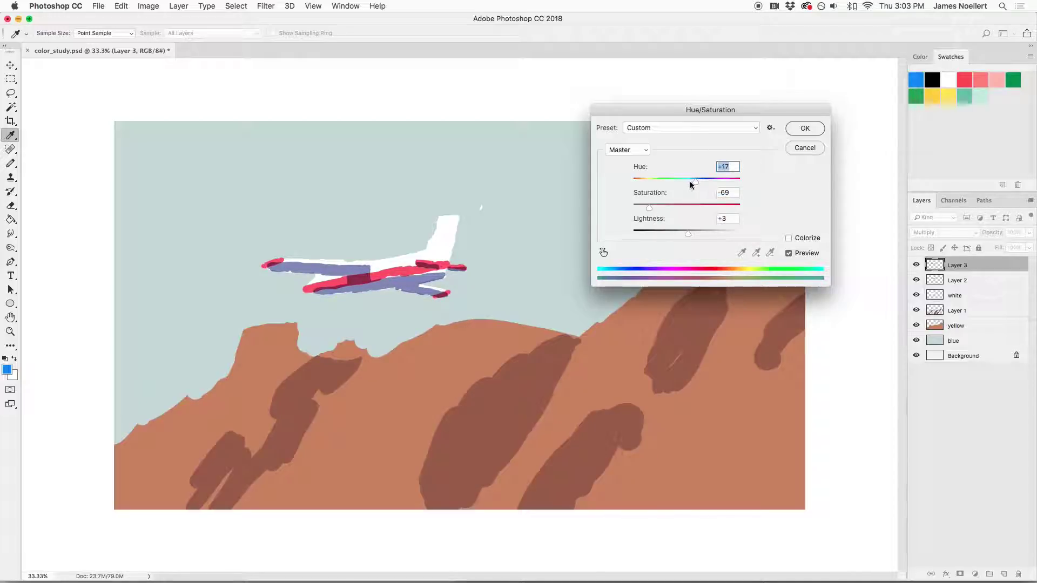
{"action": "left_click_drag", "start_coordinate": [691, 183], "coordinate": [688, 185]}
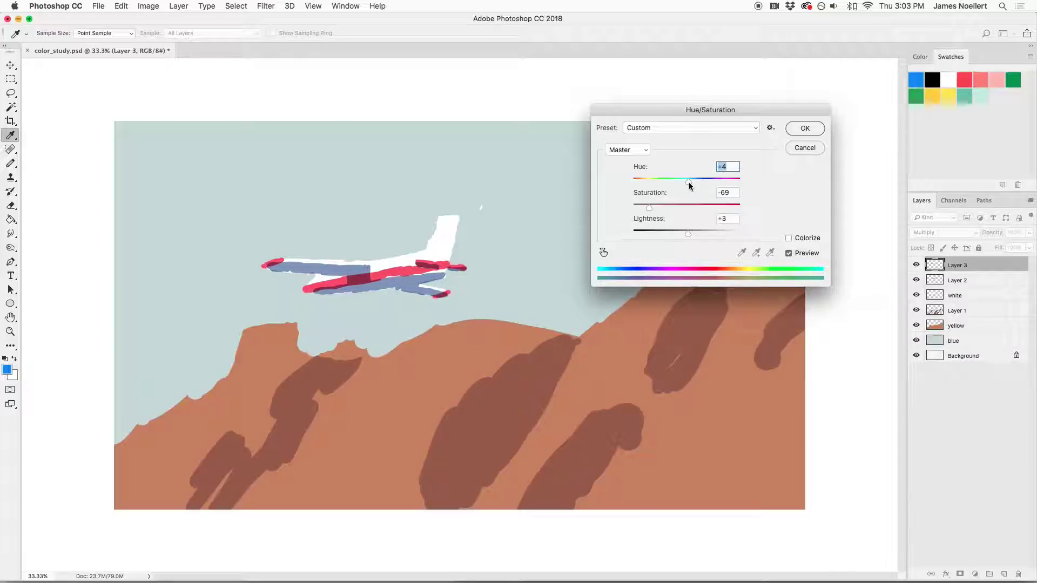
{"action": "left_click", "coordinate": [804, 129]}
{"action": "key", "text": "b"}
{"action": "key", "text": "super+minus"}
{"action": "key", "text": "super+minus"}
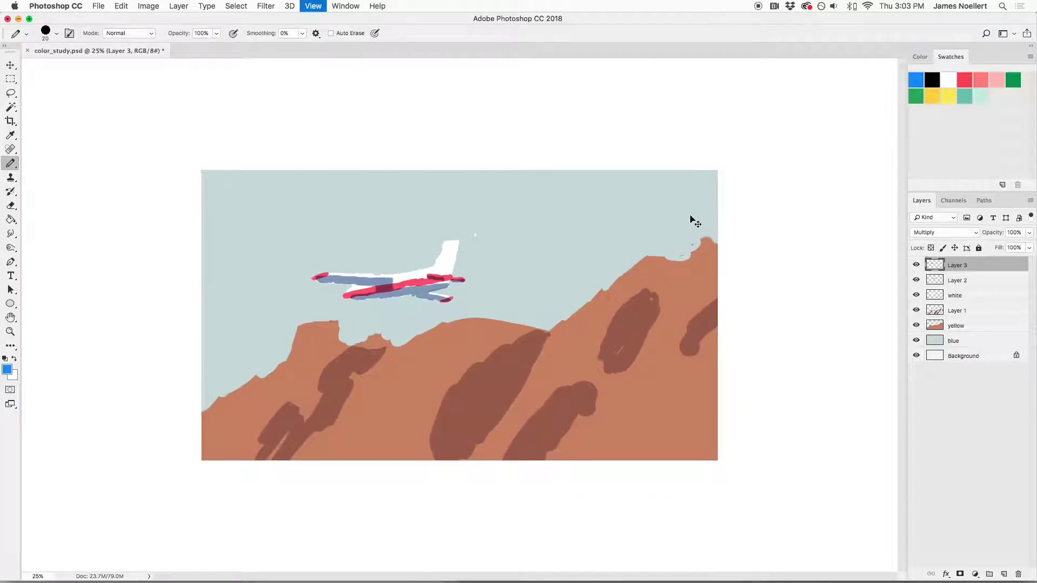
{"action": "key", "text": "super+plus"}
{"action": "key", "text": "super+plus"}
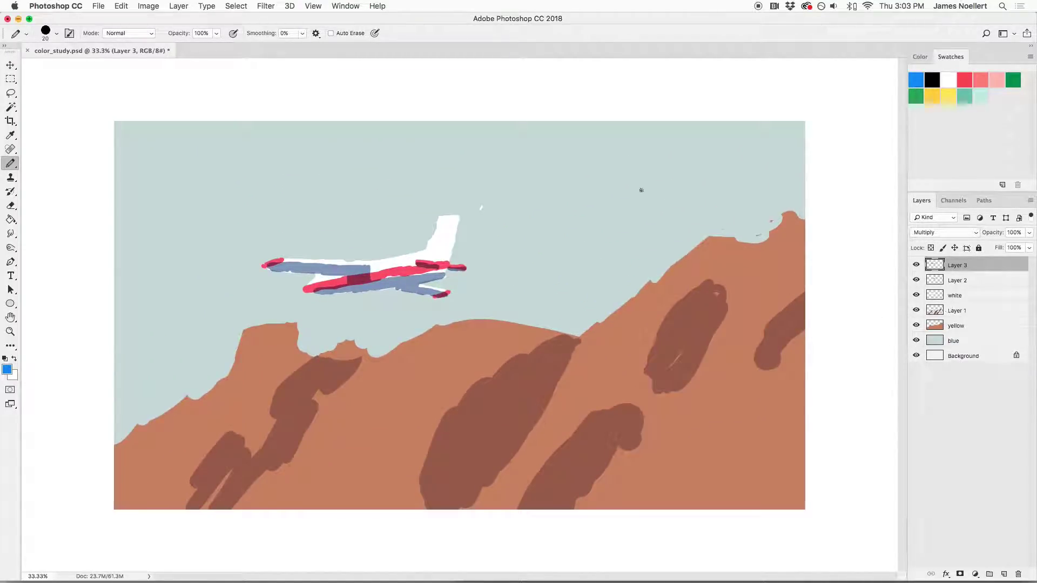
Sample the muted blue from the plane's shadow and add a new layer above Layer 3
{"action": "key", "text": "super+plus"}
{"action": "key", "text": "super+plus"}
{"action": "scroll", "coordinate": [322, 331], "scroll_direction": "left", "scroll_amount": 5}
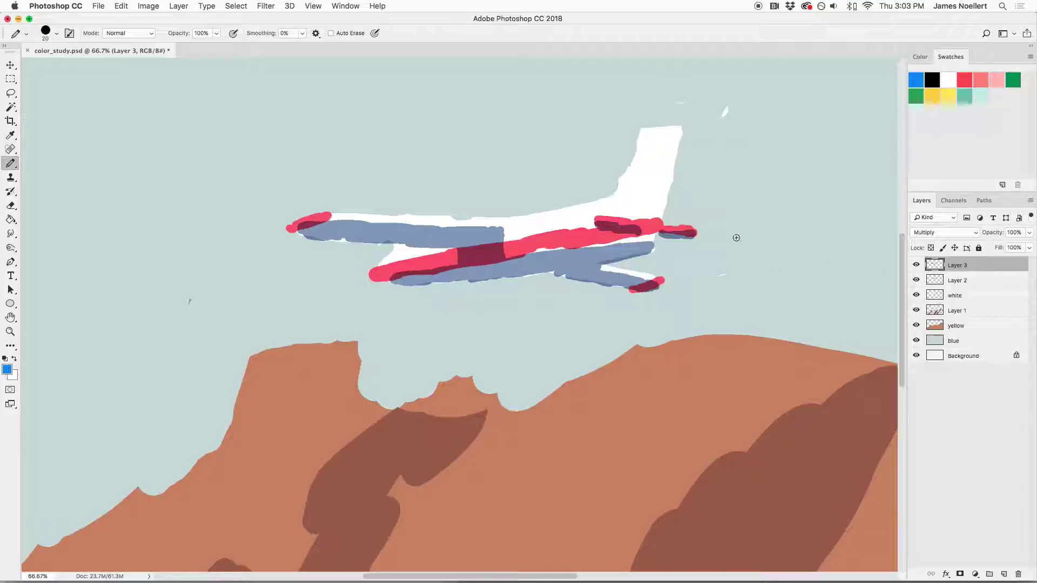
{"action": "left_click", "coordinate": [550, 260], "text": "alt"}
{"action": "left_click", "coordinate": [590, 255], "text": "alt"}
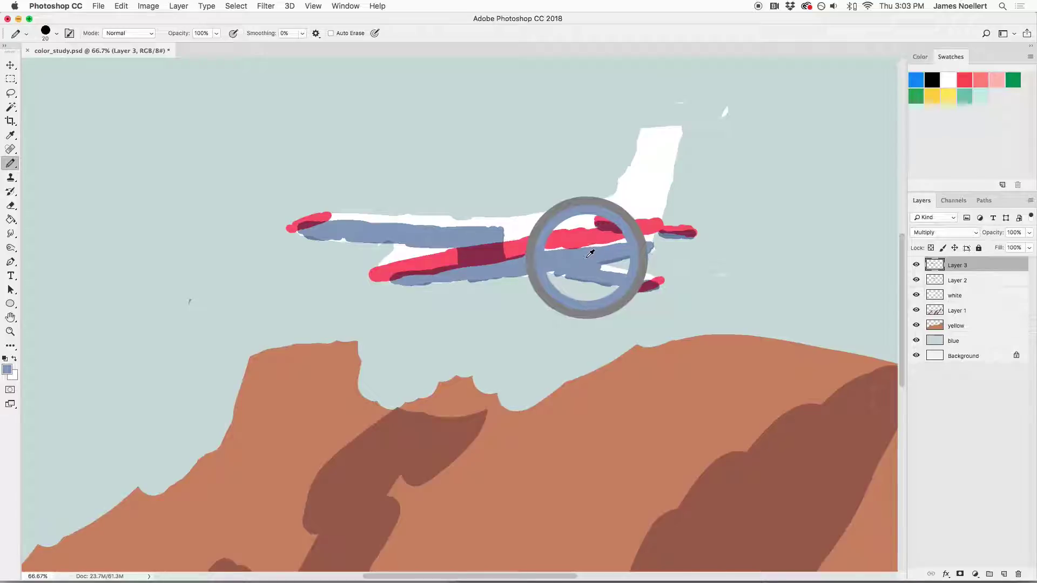
{"action": "left_click", "coordinate": [588, 255], "text": "alt"}
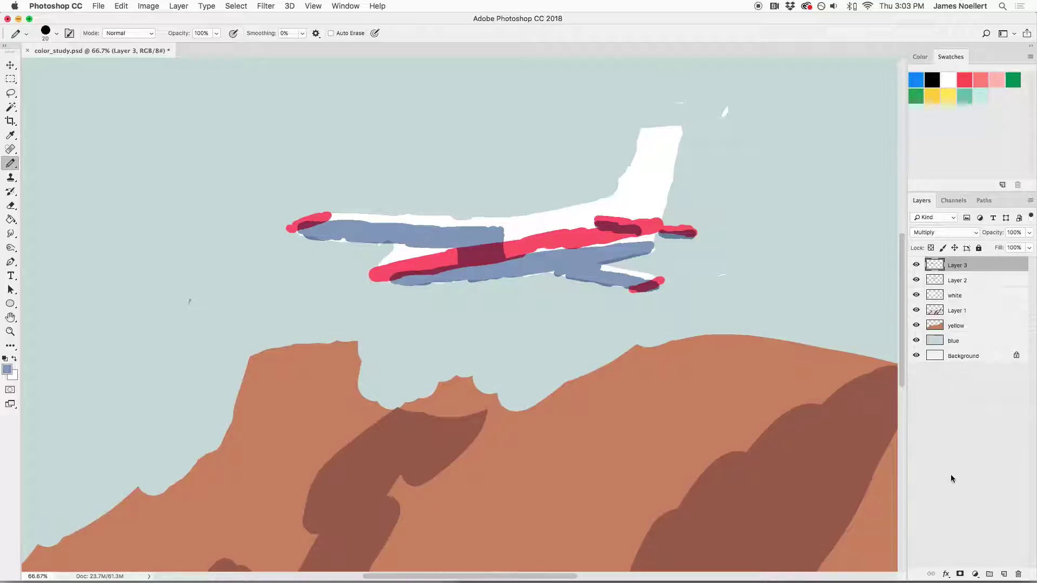
{"action": "left_click", "coordinate": [1003, 573]}
Enlarge the Pencil to 50 and paint a muted blue oval patch on the hill below the plane's tail
{"action": "mouse_move", "coordinate": [678, 280]}
{"action": "left_mouse_down"}
{"action": "mouse_move", "coordinate": [669, 267]}
{"action": "mouse_move", "coordinate": [643, 259]}
{"action": "mouse_move", "coordinate": [644, 269]}
{"action": "left_mouse_up"}
{"action": "key", "text": "super+z"}
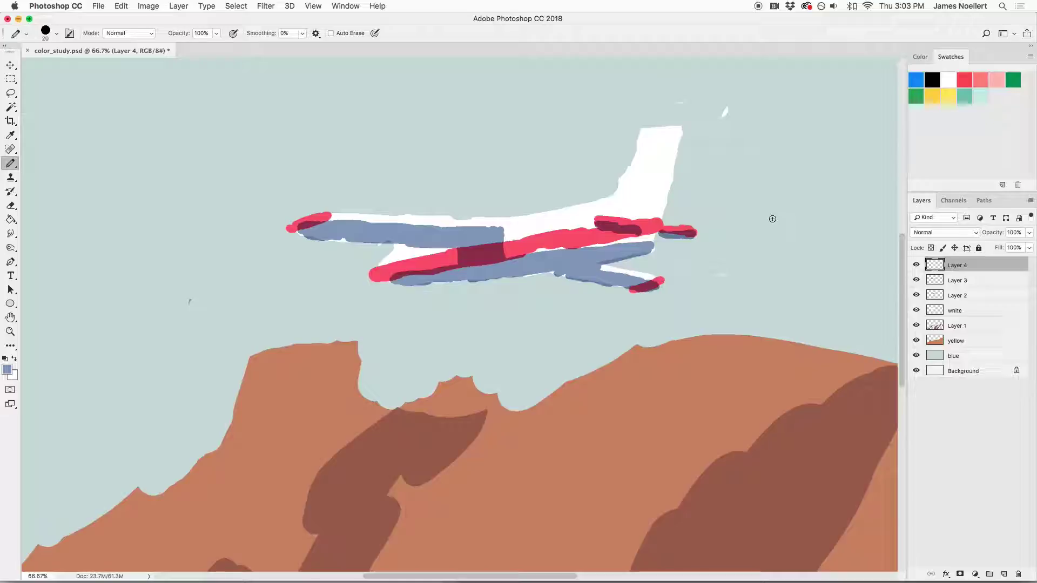
{"action": "key", "text": "bracketright"}
{"action": "key", "text": "bracketright"}
{"action": "key", "text": "bracketright"}
{"action": "left_click_drag", "start_coordinate": [758, 245], "coordinate": [756, 259]}
{"action": "key", "text": "super+z"}
{"action": "mouse_move", "coordinate": [687, 363]}
{"action": "left_mouse_down"}
{"action": "mouse_move", "coordinate": [663, 390]}
{"action": "mouse_move", "coordinate": [705, 384]}
{"action": "mouse_move", "coordinate": [668, 386]}
{"action": "mouse_move", "coordinate": [685, 369]}
{"action": "left_mouse_up"}
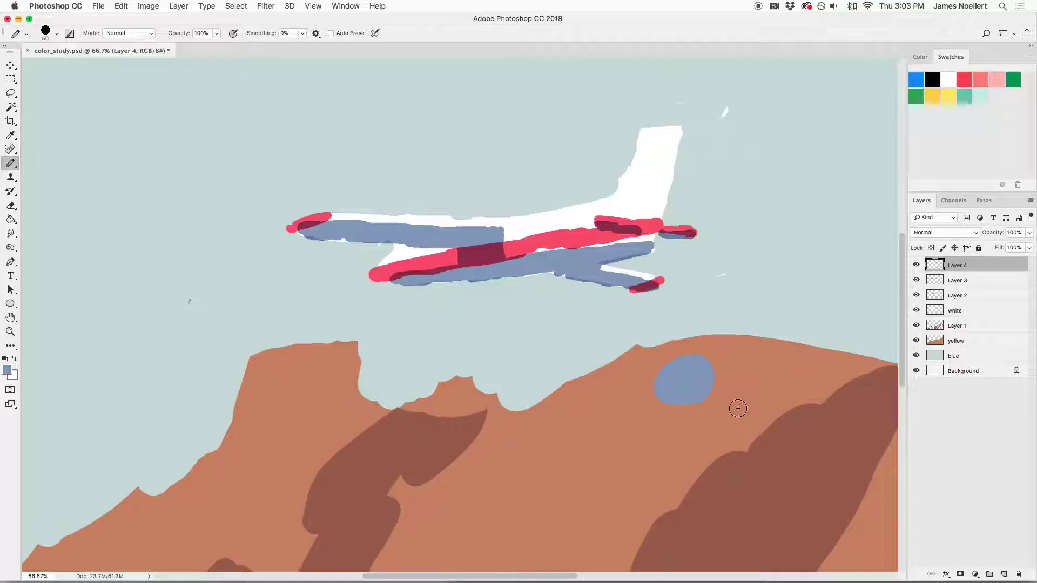
Set Layer 4's blend mode to Multiply and reposition the patch on the hill near the large central shadow
{"action": "left_click", "coordinate": [955, 237]}
{"action": "left_click", "coordinate": [930, 267]}
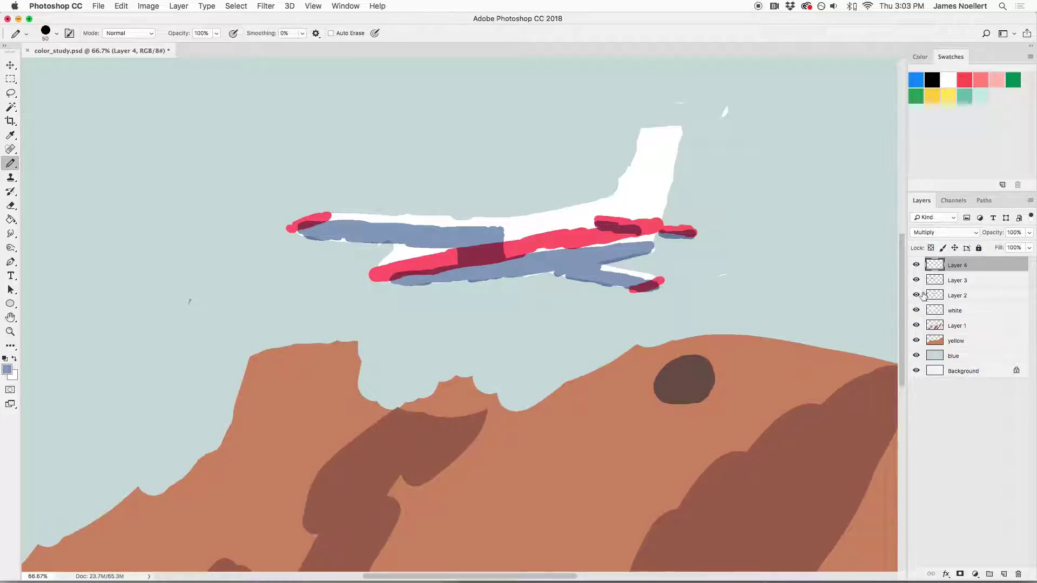
{"action": "key", "text": "v"}
{"action": "mouse_move", "coordinate": [664, 373]}
{"action": "left_mouse_down"}
{"action": "mouse_move", "coordinate": [779, 401]}
{"action": "mouse_move", "coordinate": [768, 413]}
{"action": "mouse_move", "coordinate": [740, 379]}
{"action": "left_mouse_up"}
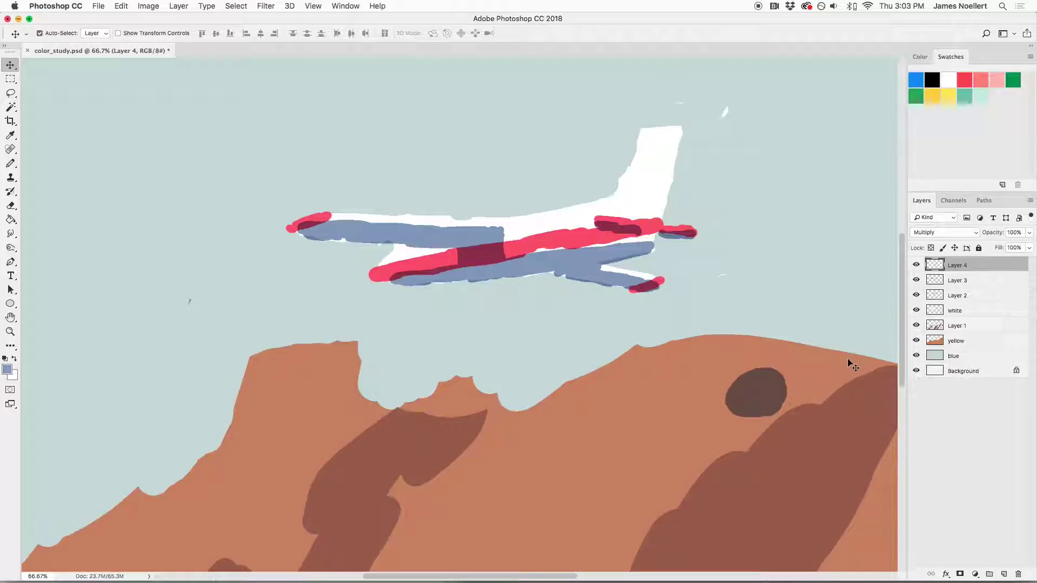
{"action": "left_click_drag", "start_coordinate": [767, 389], "coordinate": [675, 421]}
{"action": "key", "text": "super+minus"}
{"action": "key", "text": "super+minus"}
{"action": "key", "text": "super+minus"}
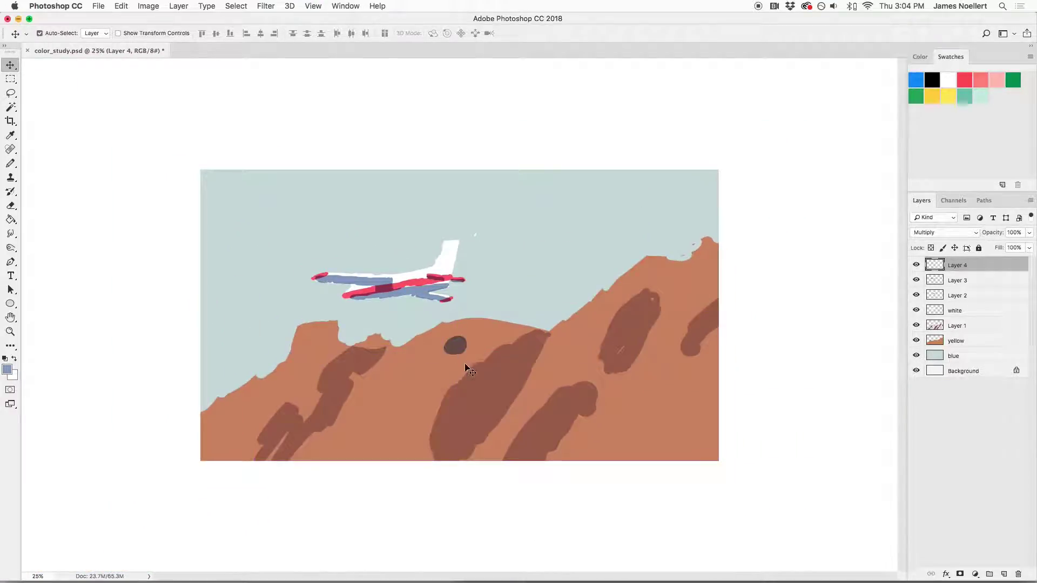
Lock Layer 1's transparent pixels and fill its hill shadows with the dark brown sampled from the multiplied patch
{"action": "left_click_drag", "start_coordinate": [493, 387], "coordinate": [499, 388]}
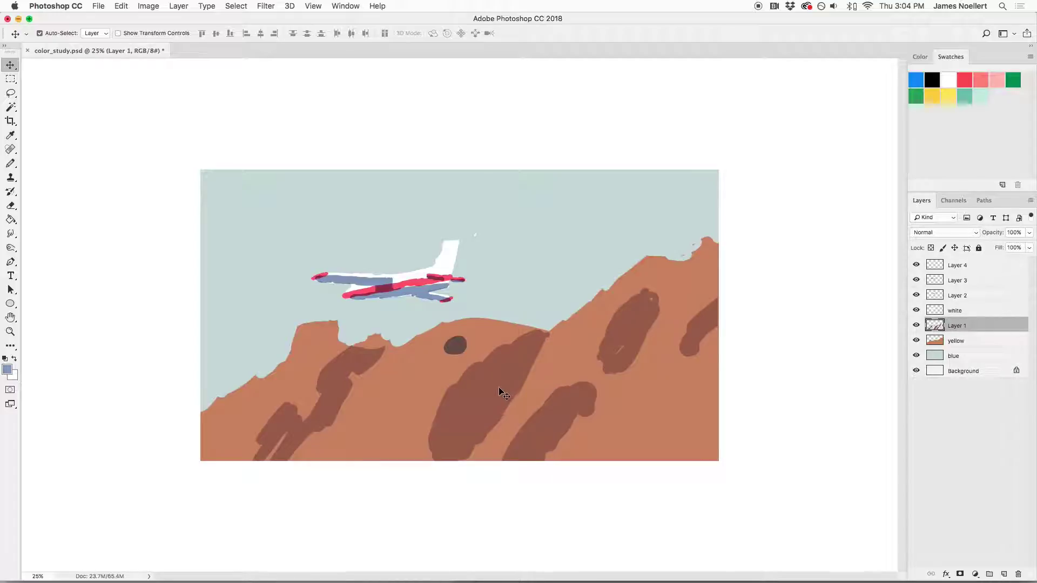
{"action": "key", "text": "slash"}
{"action": "key", "text": "b"}
{"action": "left_click", "coordinate": [450, 346], "text": "alt"}
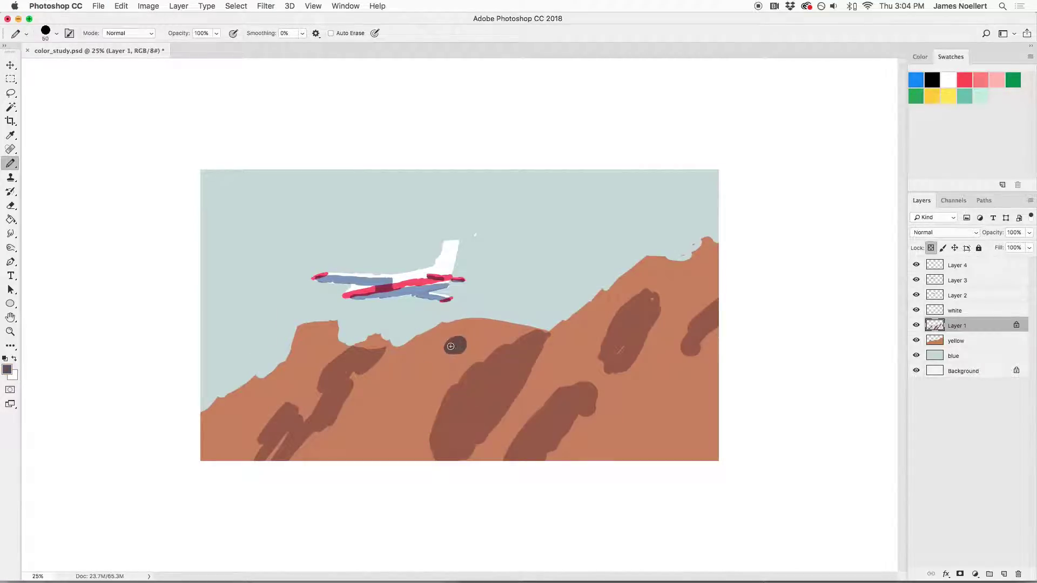
{"action": "key", "text": "alt+BackSpace"}
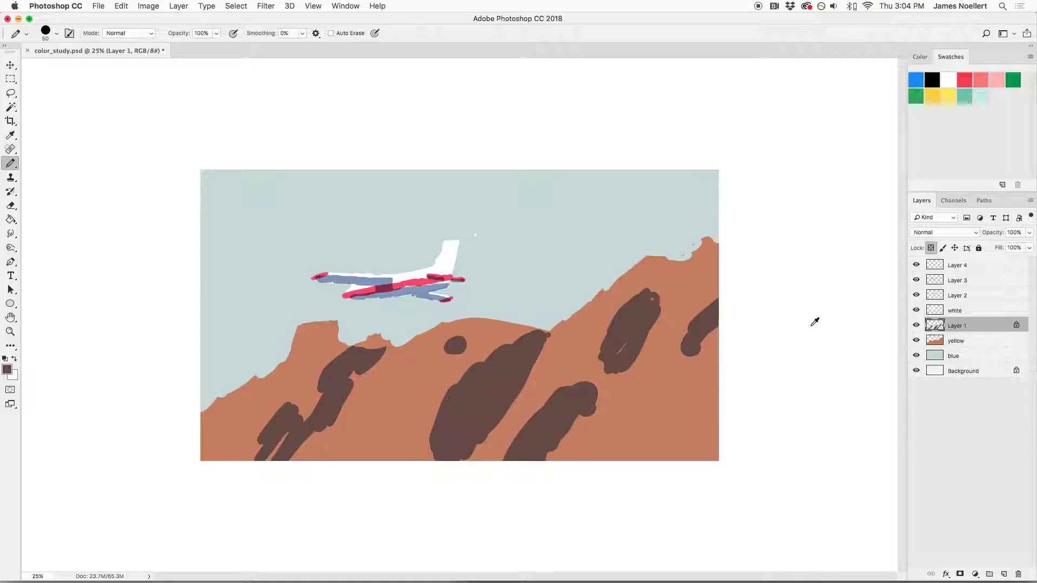
Undo the hill shadow recolouring, the transparency lock and the test patch on Layer 4
{"action": "key", "text": "super+z"}
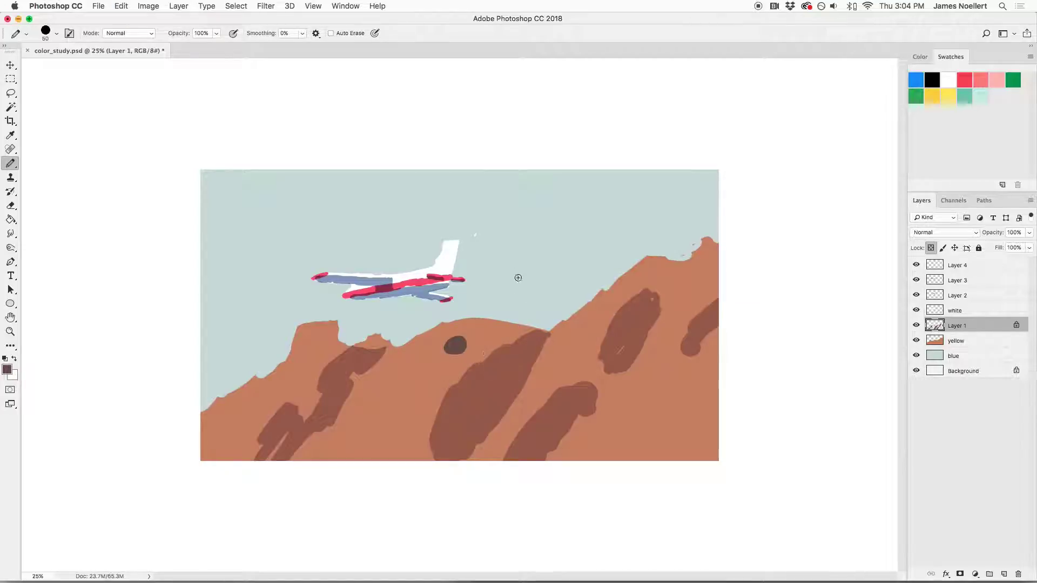
{"action": "key", "text": "super+z"}
{"action": "key", "text": "super+z"}
{"action": "key", "text": "alt+super+z"}
{"action": "key", "text": "alt+super+z"}
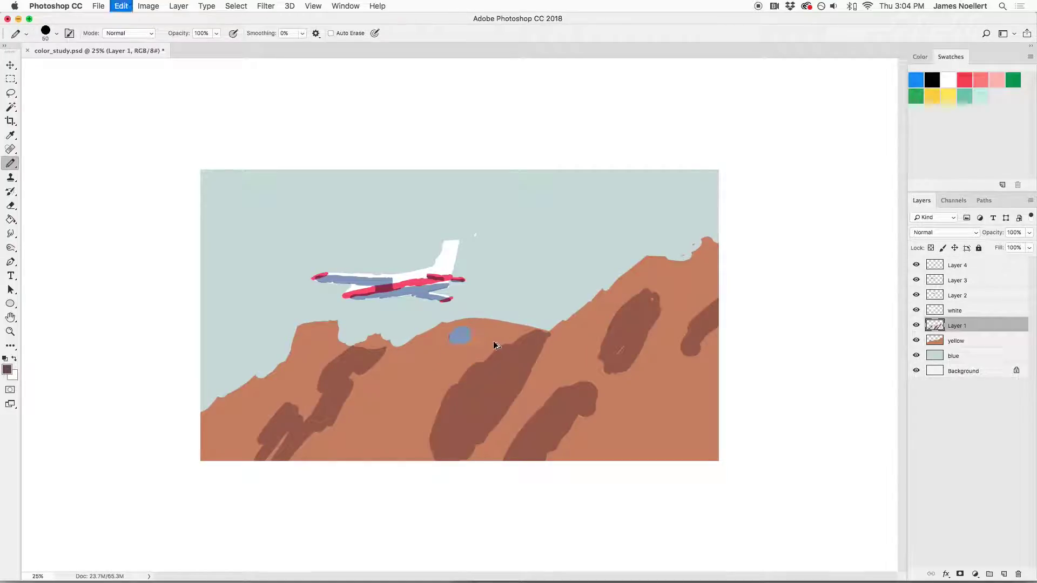
{"action": "key", "text": "alt+super+z"}
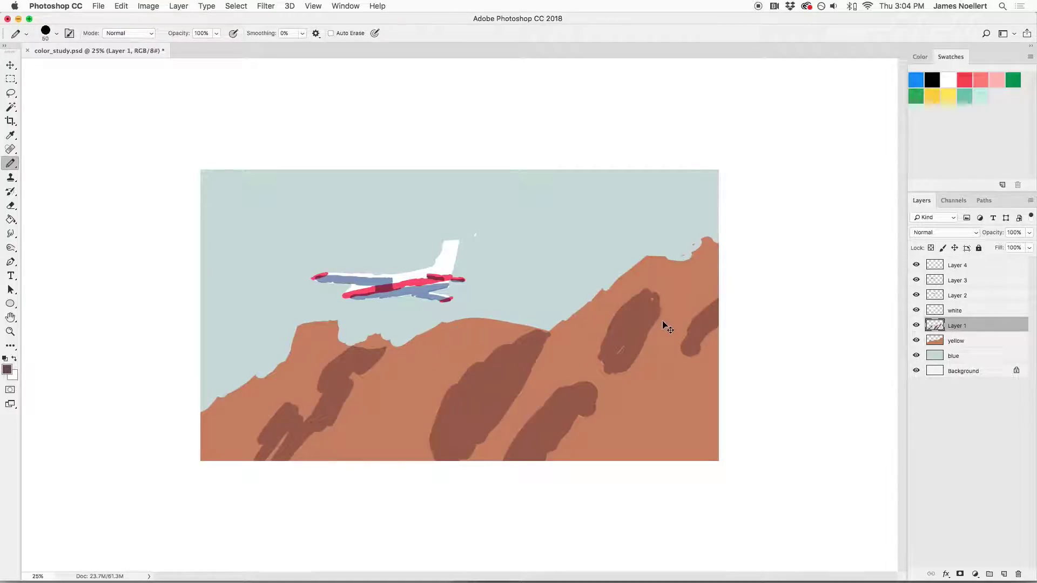
Draw large dark brown loops over the hill shadows on Layer 1 with the Pencil, leaving transparent pixels unlocked
{"action": "key", "text": "super+plus"}
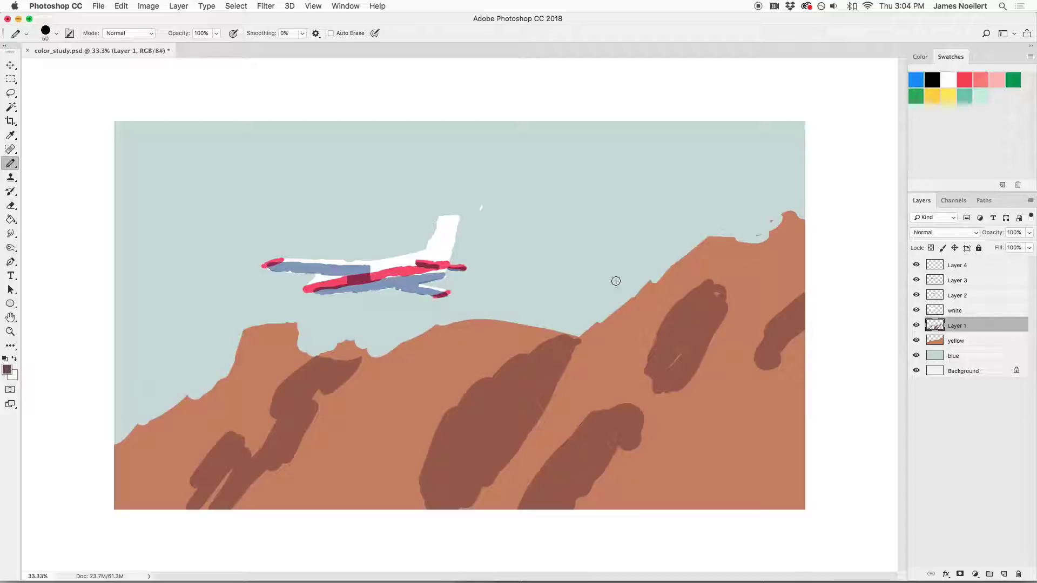
{"action": "left_click", "coordinate": [930, 248]}
{"action": "key", "text": "slash"}
{"action": "mouse_move", "coordinate": [699, 332]}
{"action": "left_mouse_down"}
{"action": "mouse_move", "coordinate": [654, 381]}
{"action": "mouse_move", "coordinate": [738, 371]}
{"action": "mouse_move", "coordinate": [732, 262]}
{"action": "left_mouse_up"}
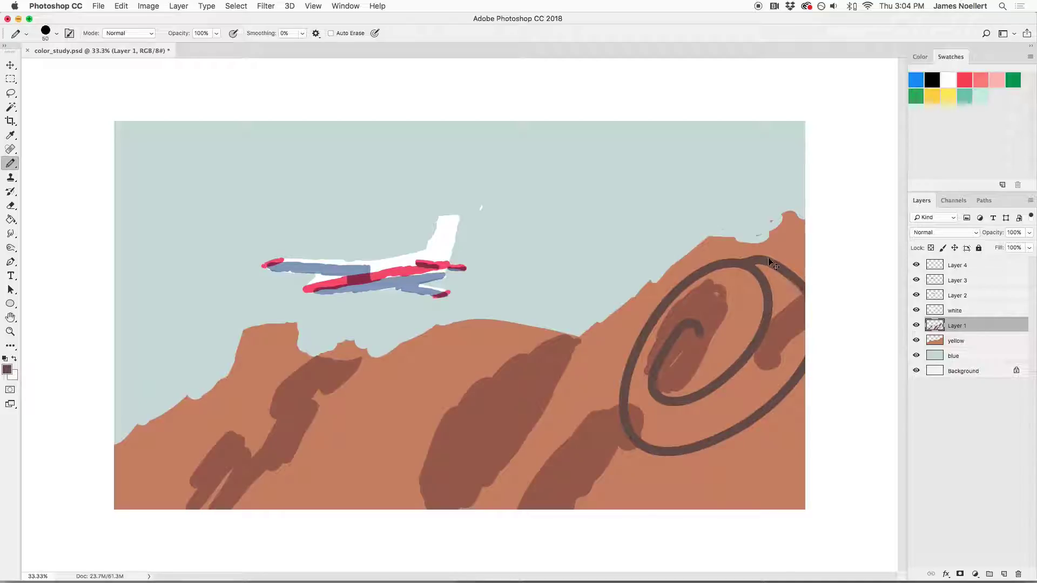
Undo the dark loops and the test stroke drawn over the hill shadows on Layer 1
{"action": "key", "text": "cmd+z"}
{"action": "mouse_move", "coordinate": [188, 426]}
{"action": "left_mouse_down"}
{"action": "mouse_move", "coordinate": [251, 429]}
{"action": "mouse_move", "coordinate": [216, 456]}
{"action": "left_mouse_up"}
{"action": "key", "text": "cmd+z"}
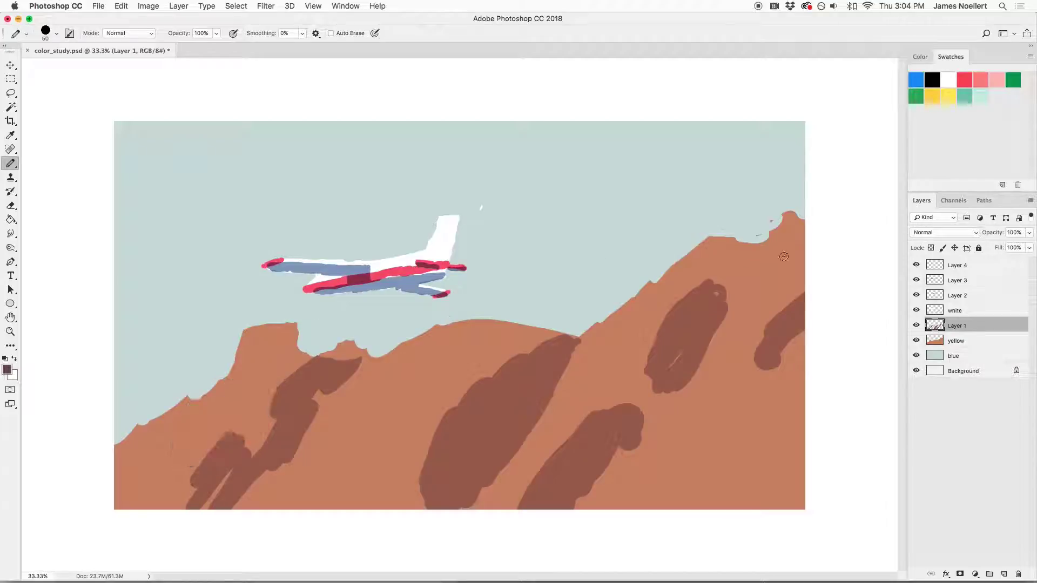
Add a new layer directly above the yellow hill layer and clip it to the hills
{"action": "left_click", "coordinate": [956, 341]}
{"action": "left_click", "coordinate": [1002, 574]}
{"action": "right_click", "coordinate": [974, 340]}
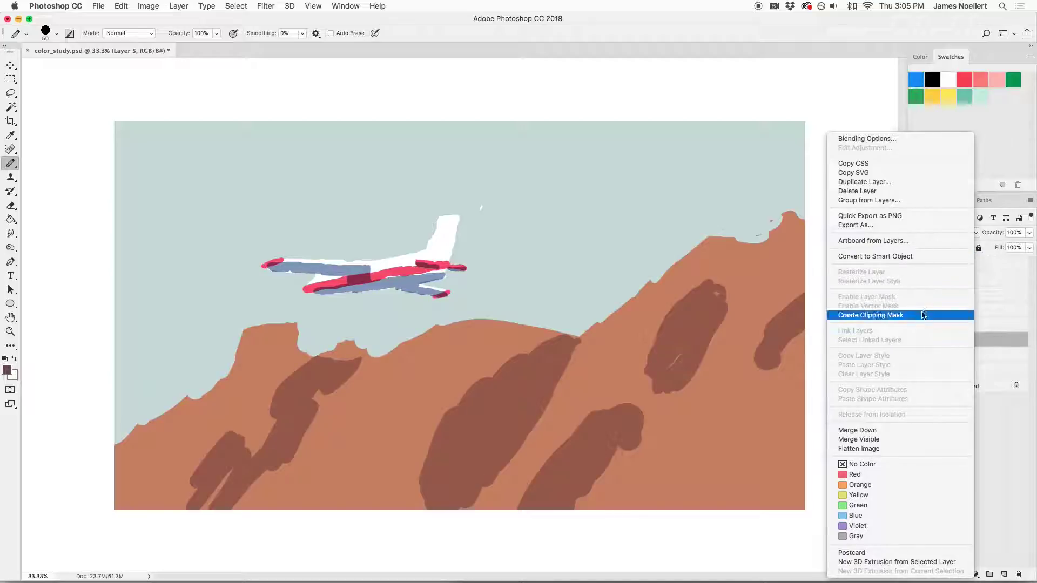
{"action": "left_click", "coordinate": [899, 315]}
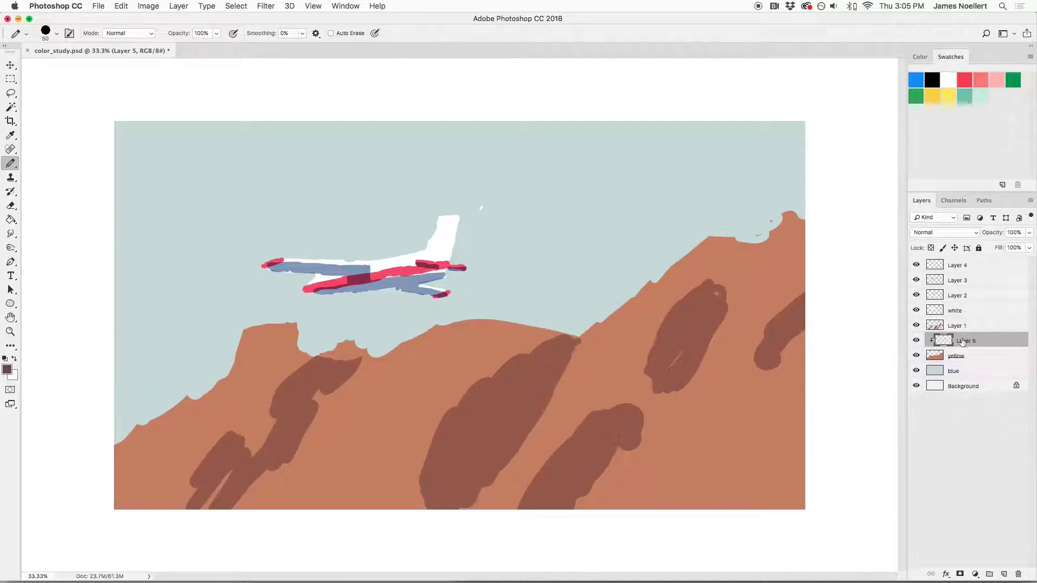
Sample the brown of the hill shadows and draw a foreground-to-transparent linear gradient on Layer 5 from the hills' right side to the left
{"action": "left_click", "coordinate": [6, 221]}
{"action": "right_click", "coordinate": [6, 221]}
{"action": "left_click", "coordinate": [49, 216]}
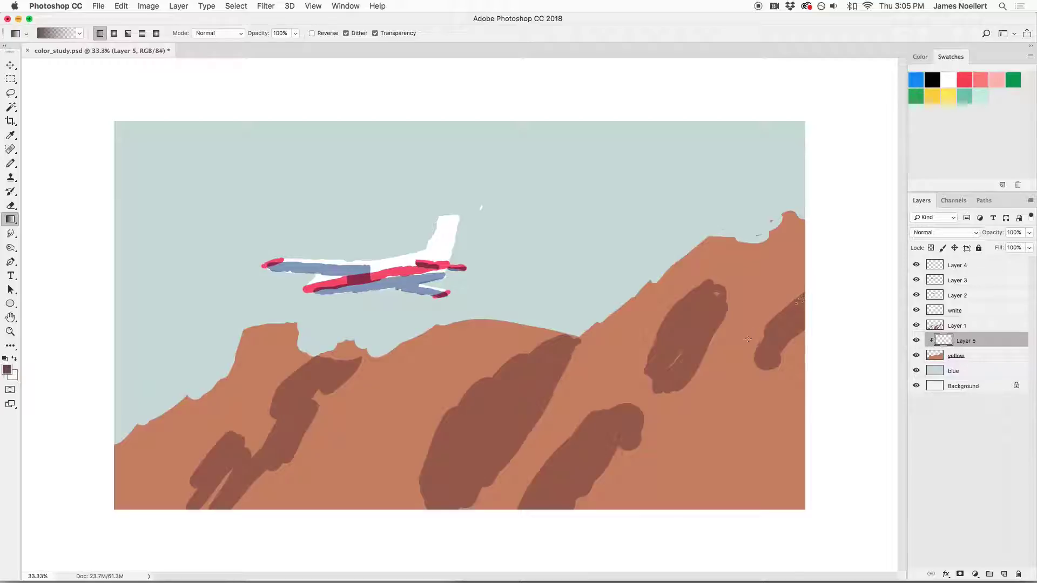
{"action": "key", "text": "b"}
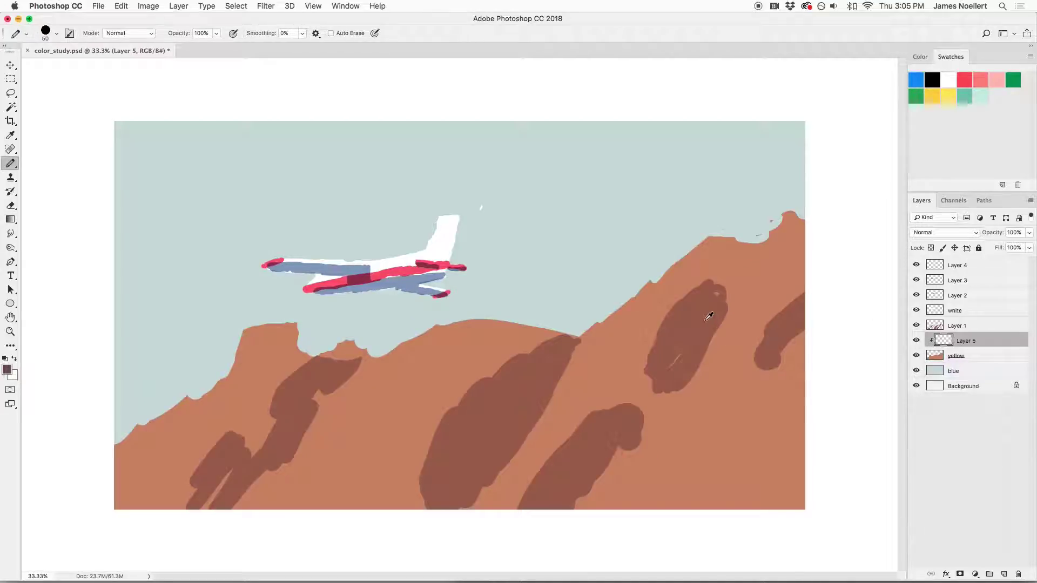
{"action": "key", "text": "g"}
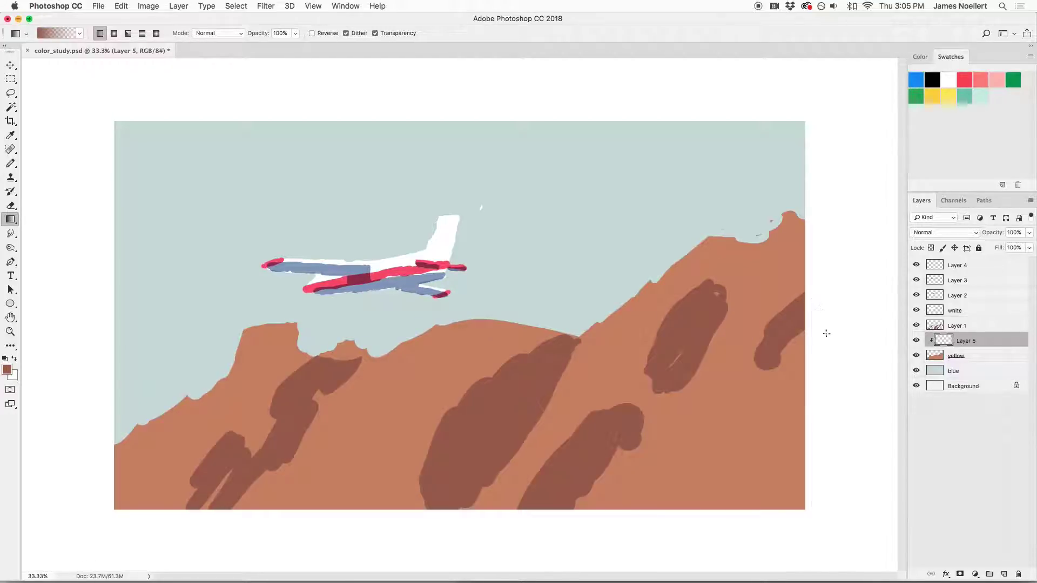
{"action": "left_click_drag", "start_coordinate": [846, 325], "coordinate": [84, 438]}
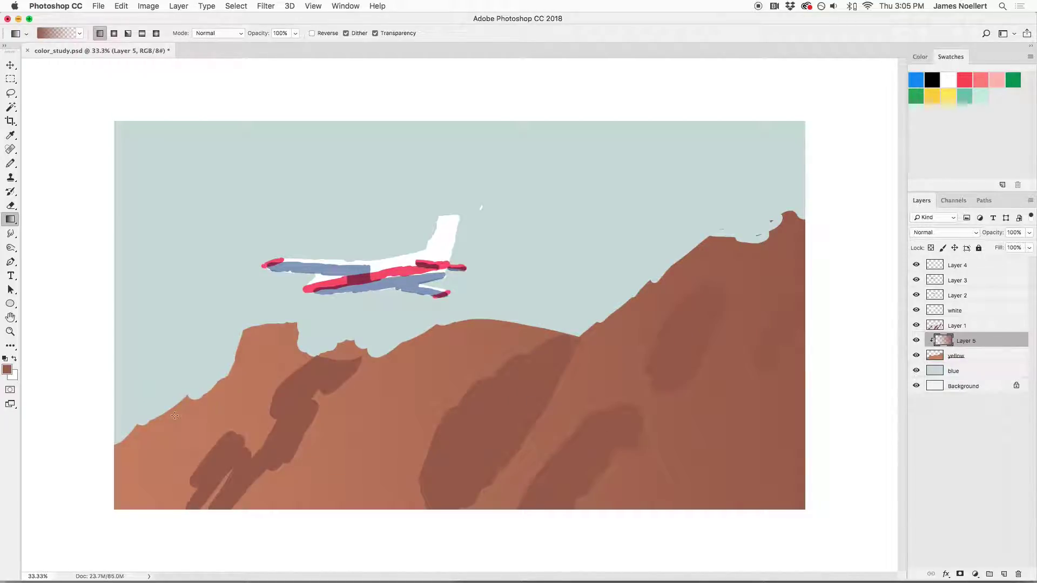
Adjust the saturation of the hill gradient on Layer 5 with Hue/Saturation
{"action": "key", "text": "super+u"}
{"action": "mouse_move", "coordinate": [686, 208]}
{"action": "left_mouse_down"}
{"action": "mouse_move", "coordinate": [663, 206]}
{"action": "mouse_move", "coordinate": [678, 234]}
{"action": "mouse_move", "coordinate": [709, 234]}
{"action": "mouse_move", "coordinate": [685, 238]}
{"action": "mouse_move", "coordinate": [686, 210]}
{"action": "left_mouse_up"}
{"action": "left_click", "coordinate": [803, 130]}
{"action": "key", "text": "g"}
{"action": "key", "text": "super+minus"}
{"action": "key", "text": "super+minus"}
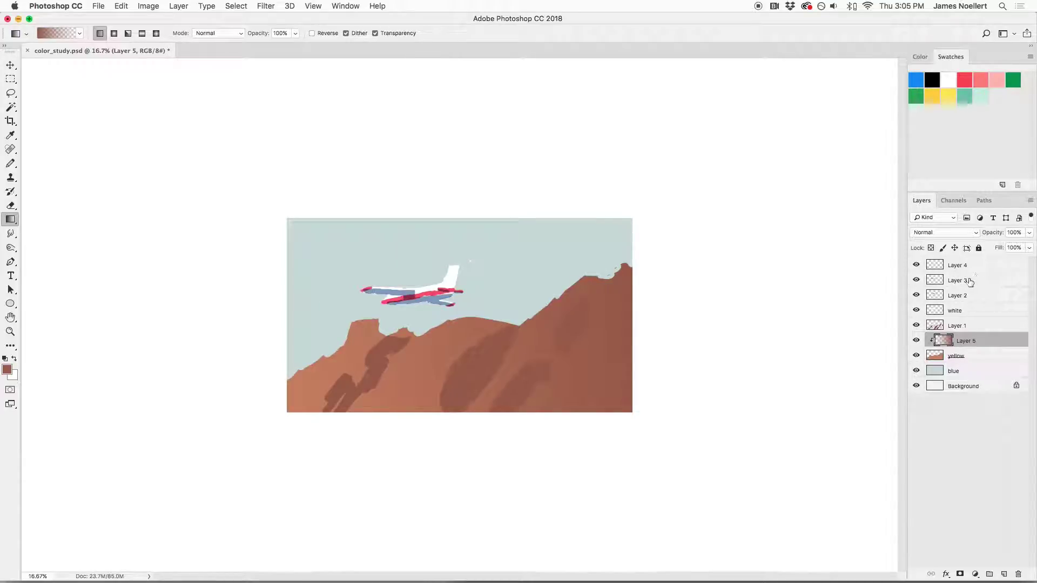
Apply Hue/Saturation to Layer 5 once more and lower the layer's opacity to 39%
{"action": "key", "text": "super+u"}
{"action": "left_click", "coordinate": [798, 128]}
{"action": "left_click_drag", "start_coordinate": [1025, 236], "coordinate": [999, 246]}
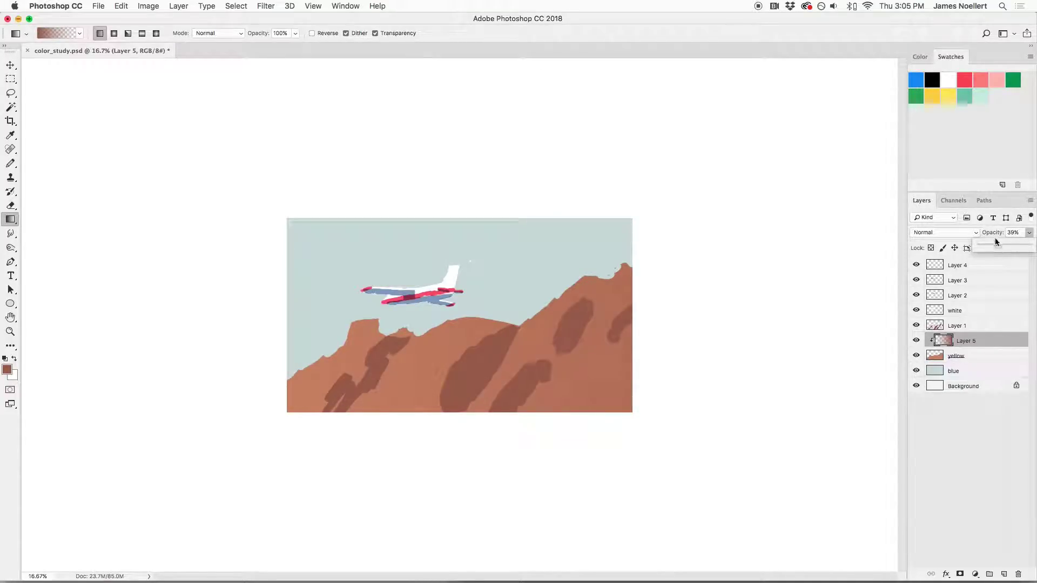
Add a new layer above Layer 1 and clip it to the hill shadows
{"action": "left_click", "coordinate": [972, 327]}
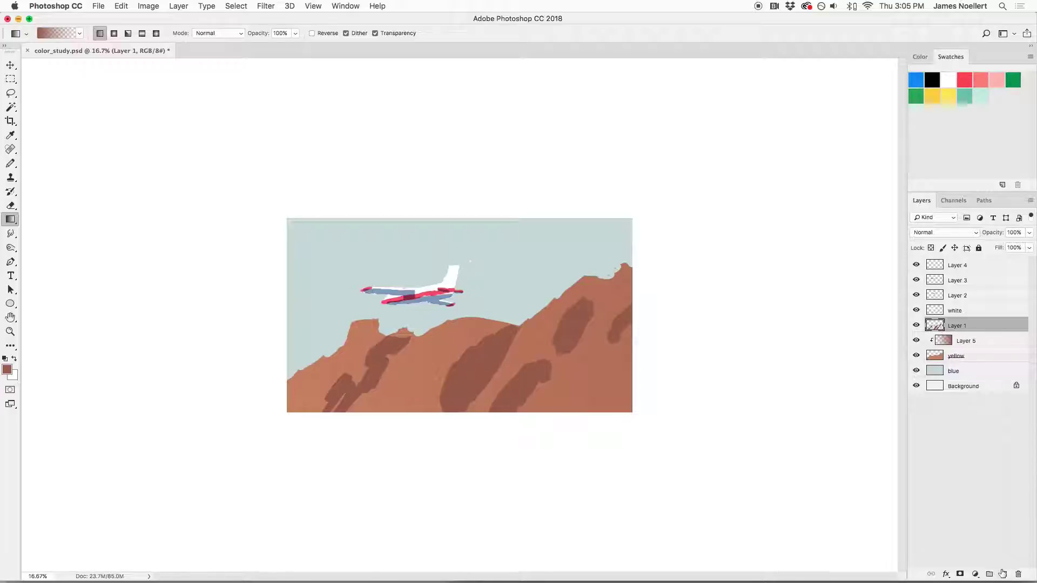
{"action": "left_click", "coordinate": [1001, 574]}
{"action": "right_click", "coordinate": [964, 328]}
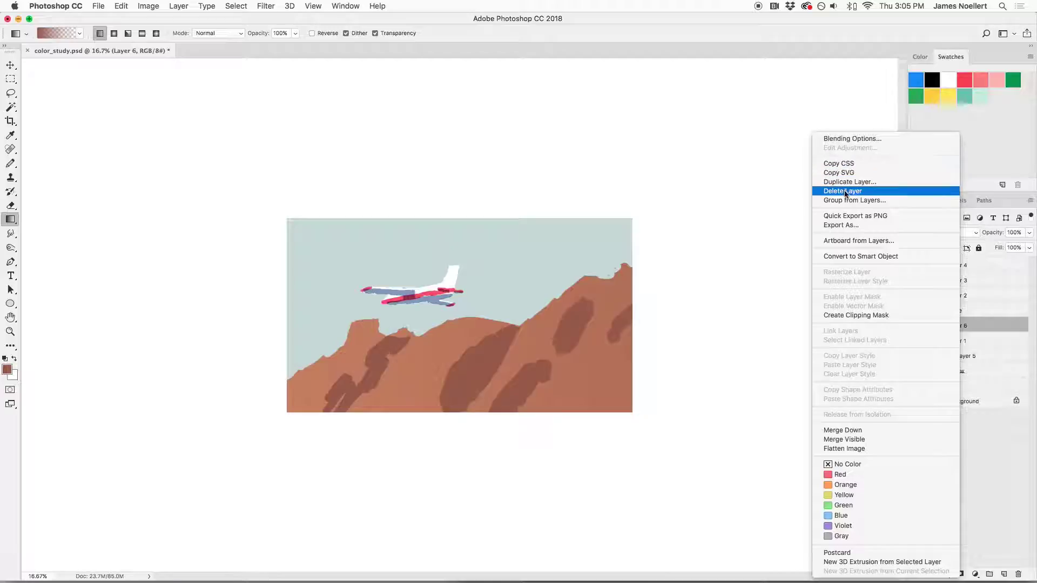
{"action": "left_click", "coordinate": [846, 318]}
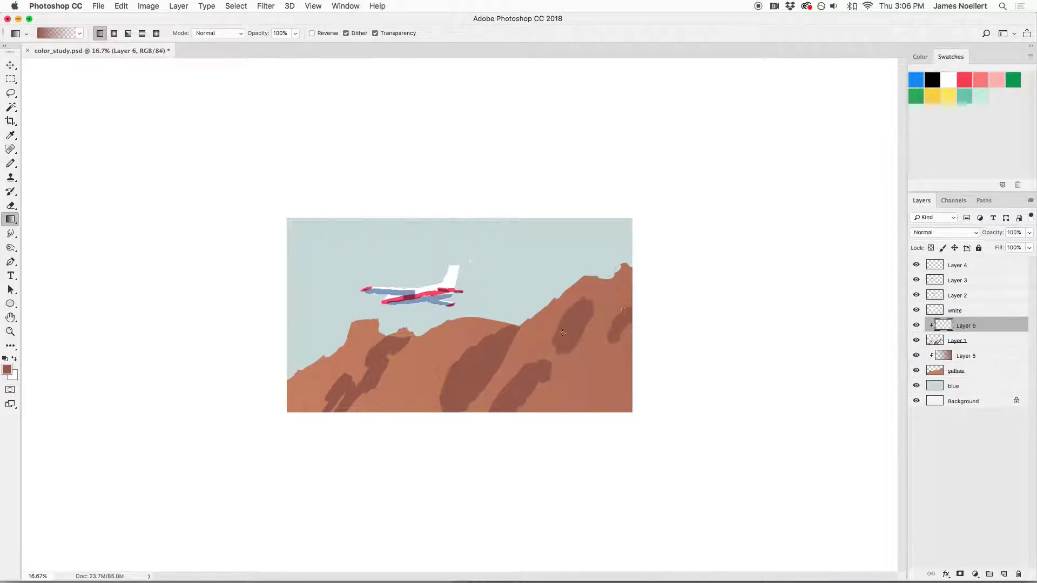
Draw a right-to-left brown gradient on Layer 6, then darken and mute it with Hue/Saturation at Saturation -13 and Lightness -11
{"action": "left_click_drag", "start_coordinate": [662, 312], "coordinate": [311, 383]}
{"action": "key", "text": "super+u"}
{"action": "left_click_drag", "start_coordinate": [685, 232], "coordinate": [688, 232]}
{"action": "left_click", "coordinate": [678, 211]}
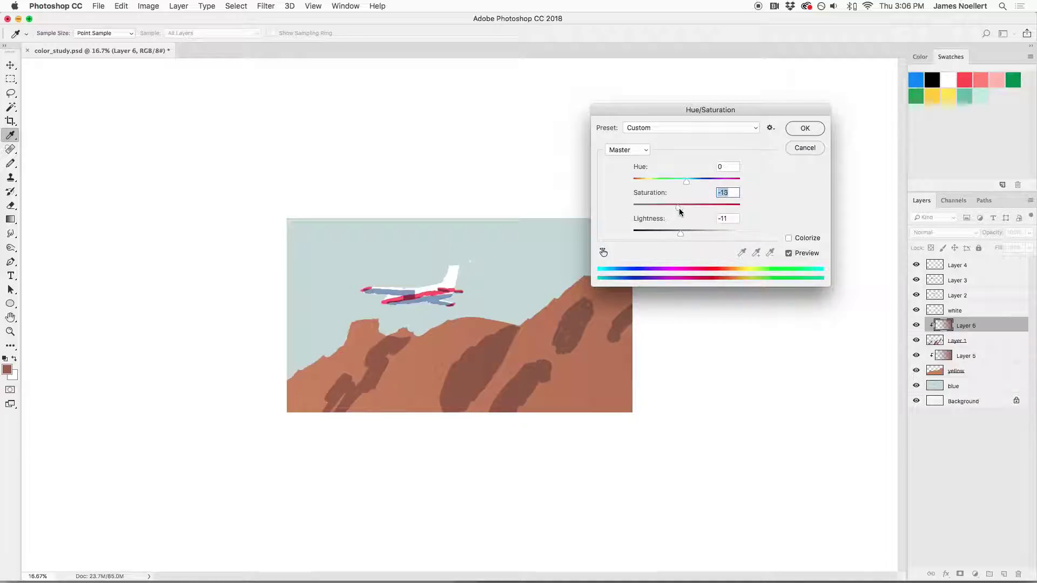
{"action": "left_click", "coordinate": [804, 129]}
{"action": "key", "text": "g"}
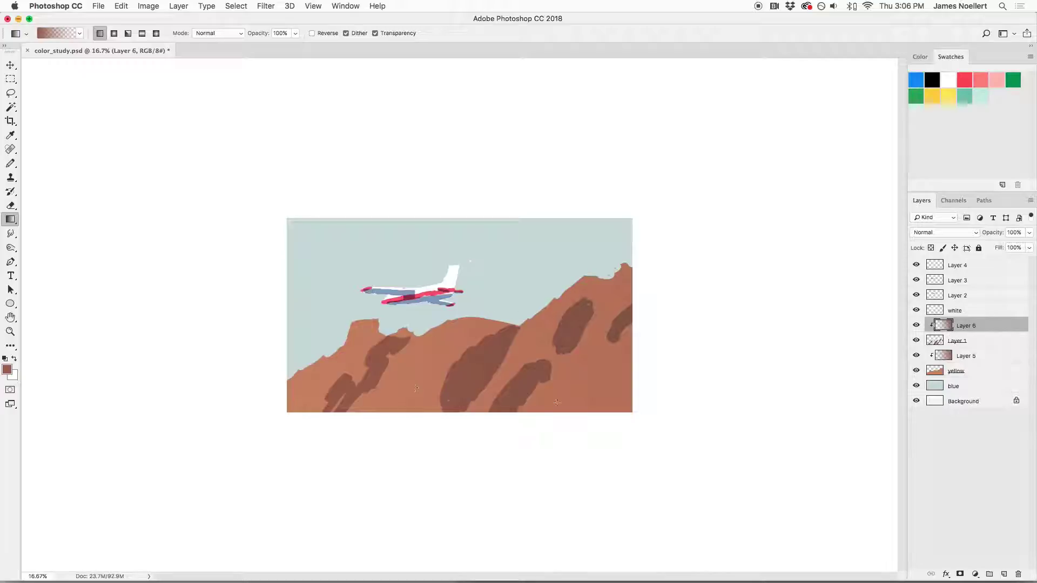
Add a new layer directly above the blue sky layer
{"action": "key", "text": "super+minus"}
{"action": "key", "text": "super+minus"}
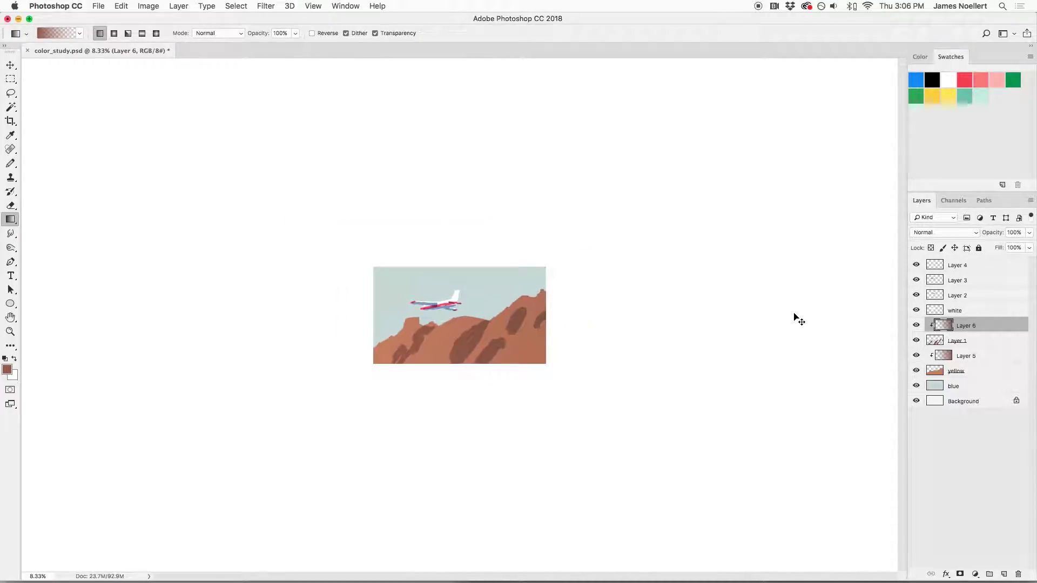
{"action": "key", "text": "super+equal"}
{"action": "key", "text": "super+equal"}
{"action": "key", "text": "super+equal"}
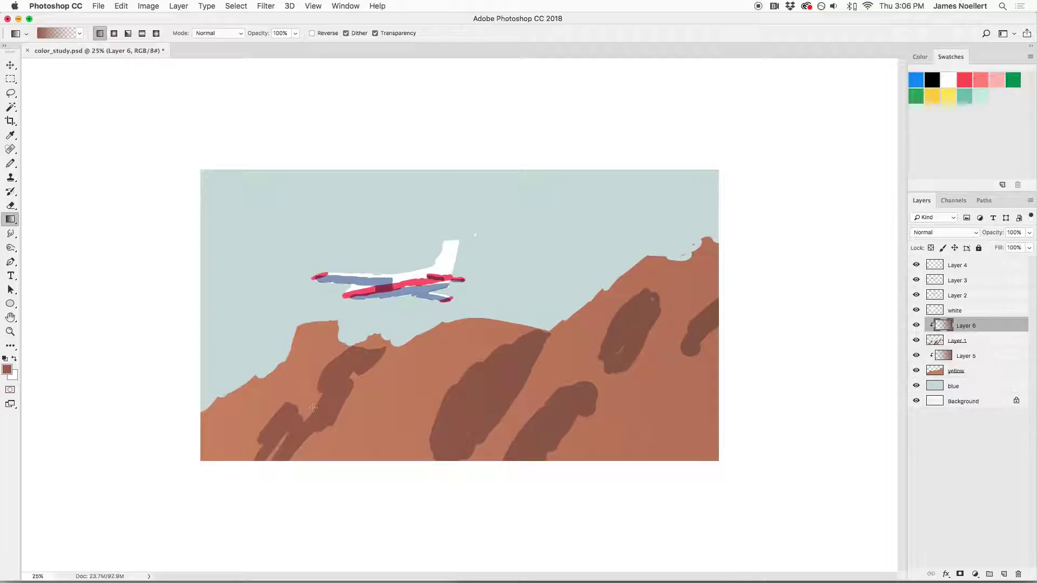
{"action": "left_click", "coordinate": [955, 386]}
{"action": "left_click", "coordinate": [1004, 573]}
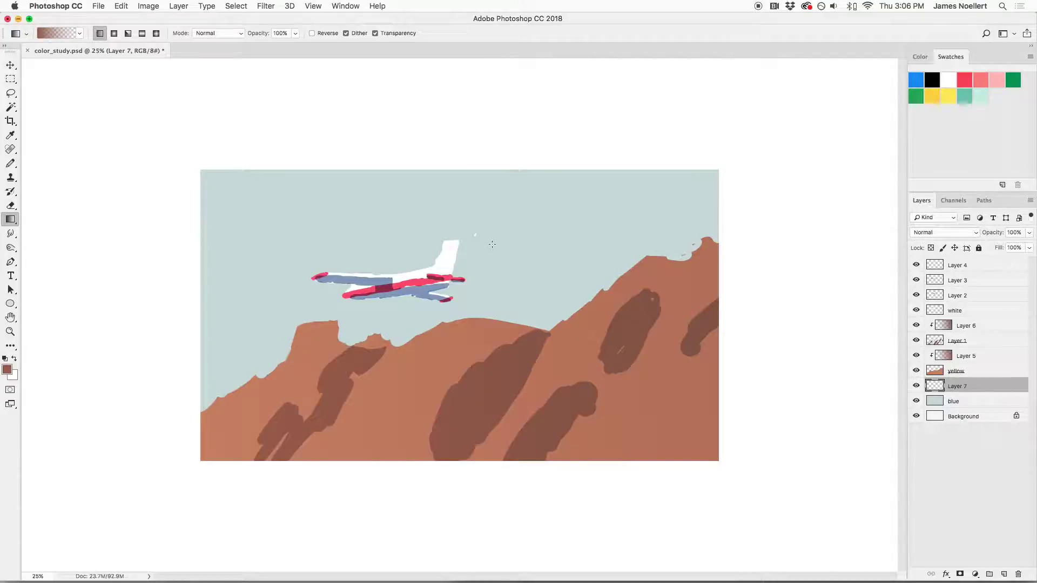
Sample the sky colour and draw a foreground-to-transparent gradient on Layer 7 from the bottom of the image to its top
{"action": "key", "text": "b"}
{"action": "left_click", "coordinate": [456, 263], "text": "alt"}
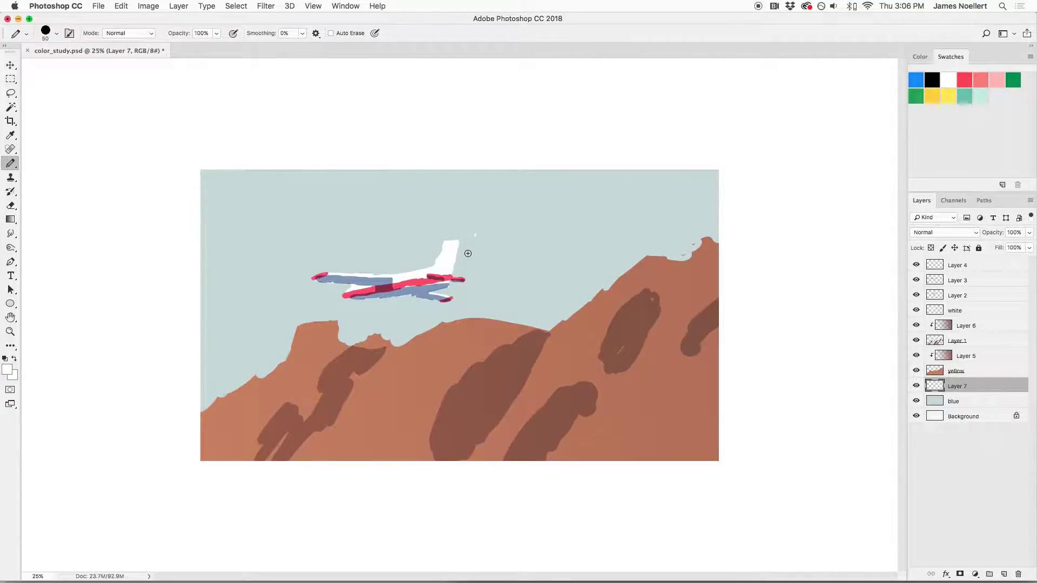
{"action": "key", "text": "g"}
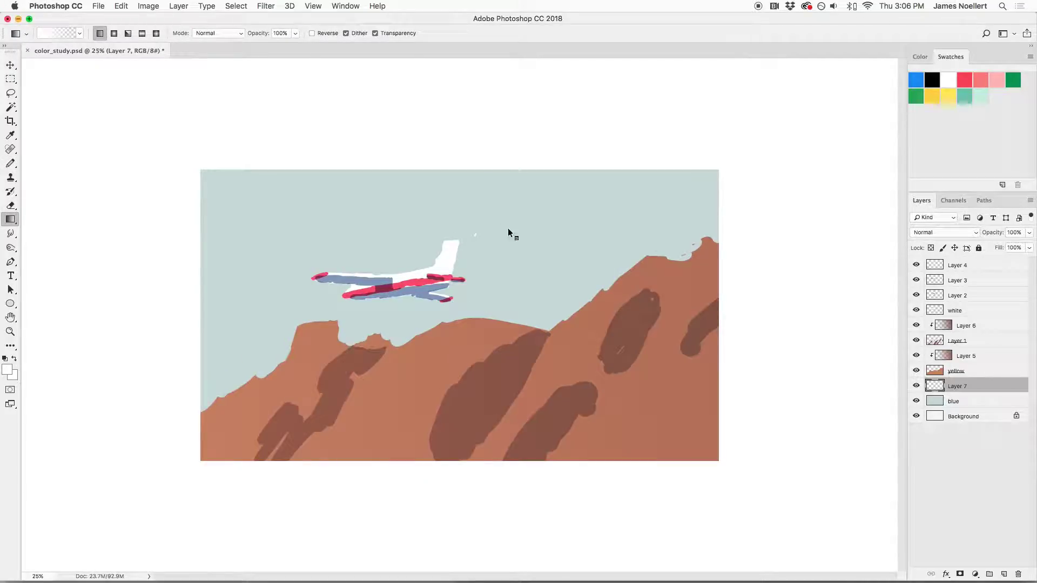
{"action": "left_click", "coordinate": [501, 230], "text": "alt"}
{"action": "left_click_drag", "start_coordinate": [459, 472], "coordinate": [462, 169]}
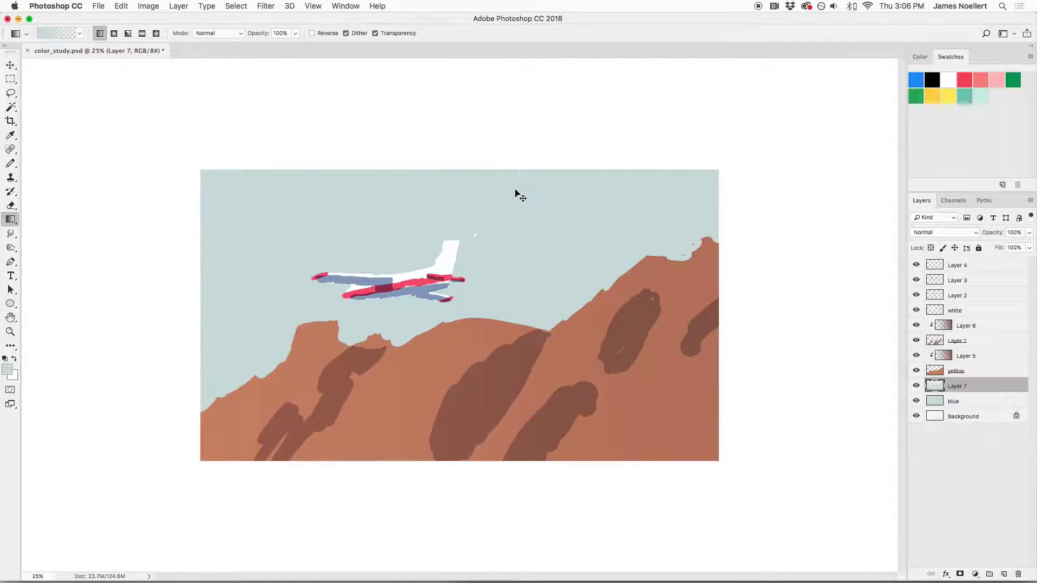
Lighten and tint the sky gradient on Layer 7 with Hue/Saturation at Hue -6, Saturation +33 and Lightness +42
{"action": "key", "text": "super+u"}
{"action": "left_click_drag", "start_coordinate": [686, 232], "coordinate": [684, 182]}
{"action": "left_click", "coordinate": [708, 208]}
{"action": "left_click", "coordinate": [679, 183]}
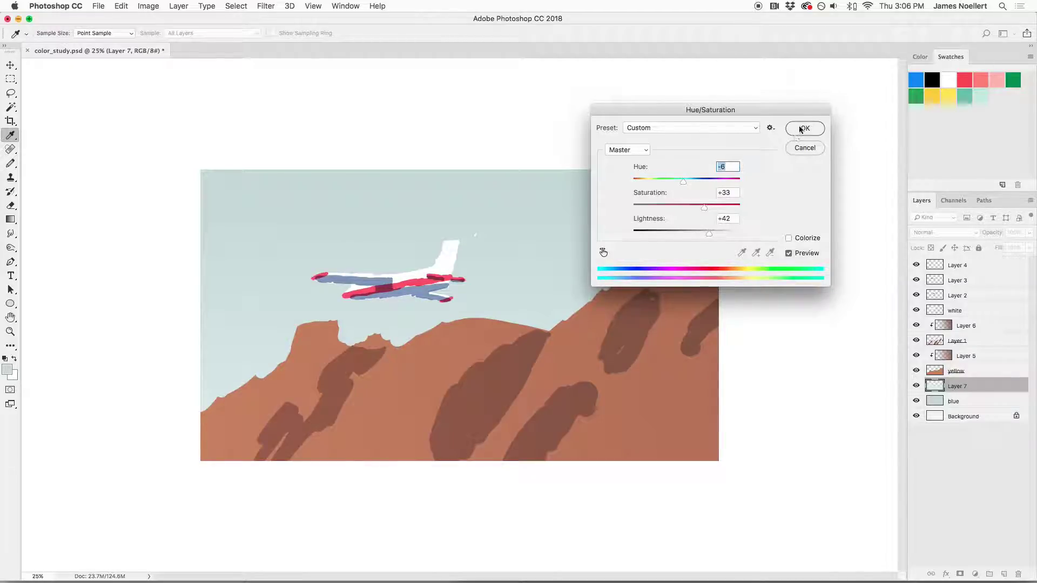
{"action": "left_click", "coordinate": [803, 129]}
{"action": "key", "text": "g"}
{"action": "key", "text": "super+minus"}
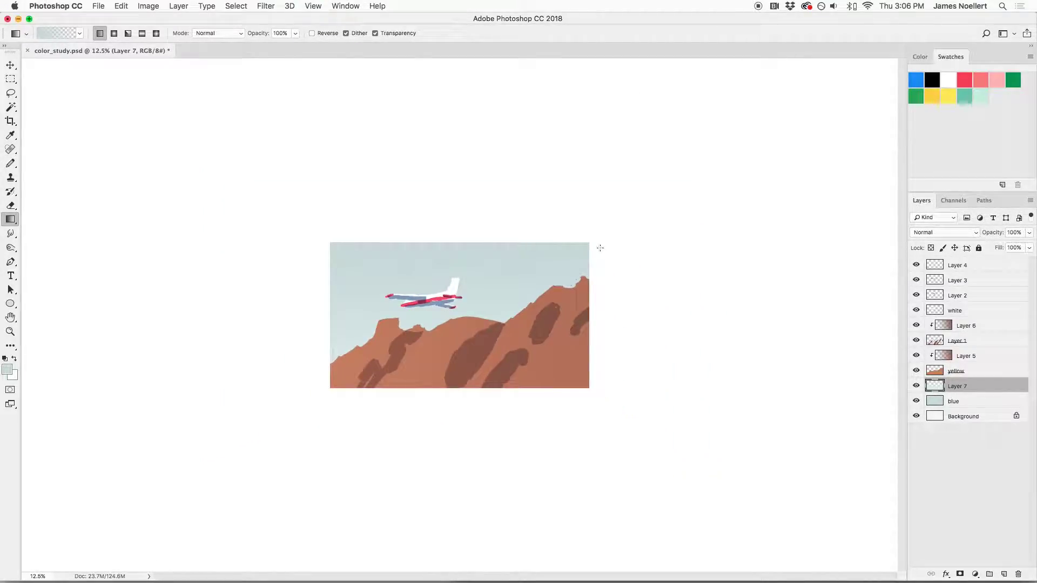
{"action": "key", "text": "super+plus"}
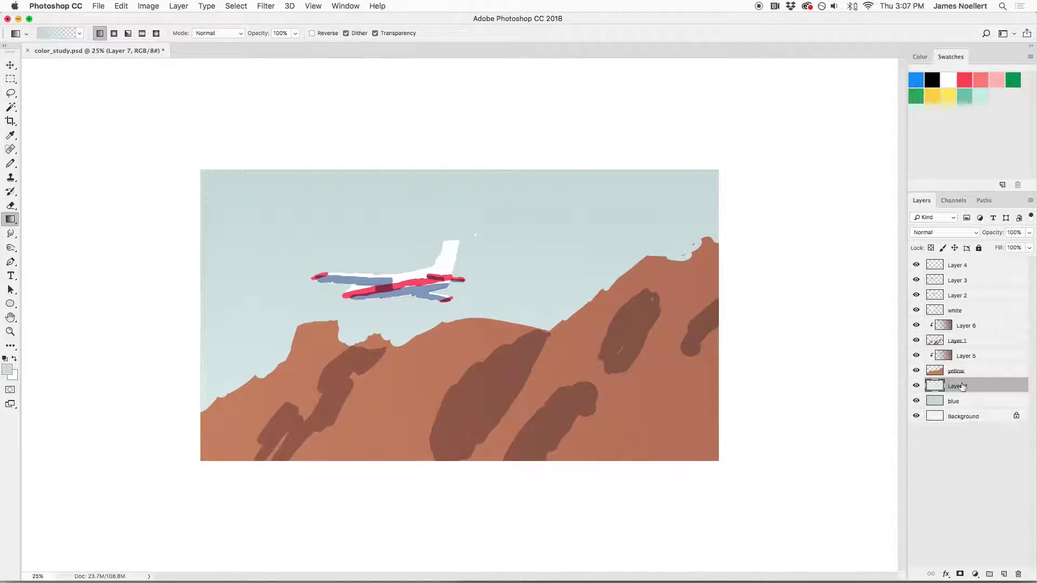
Move the sky gradient on Layer 7 downward with Free Transform
{"action": "key", "text": "super+t"}
{"action": "left_click_drag", "start_coordinate": [562, 305], "coordinate": [566, 376]}
{"action": "key", "text": "Return"}
{"action": "key", "text": "g"}
Examine how the sky gradient reads in the whole composition at thumbnail and larger sizes
{"action": "key", "text": "super+minus"}
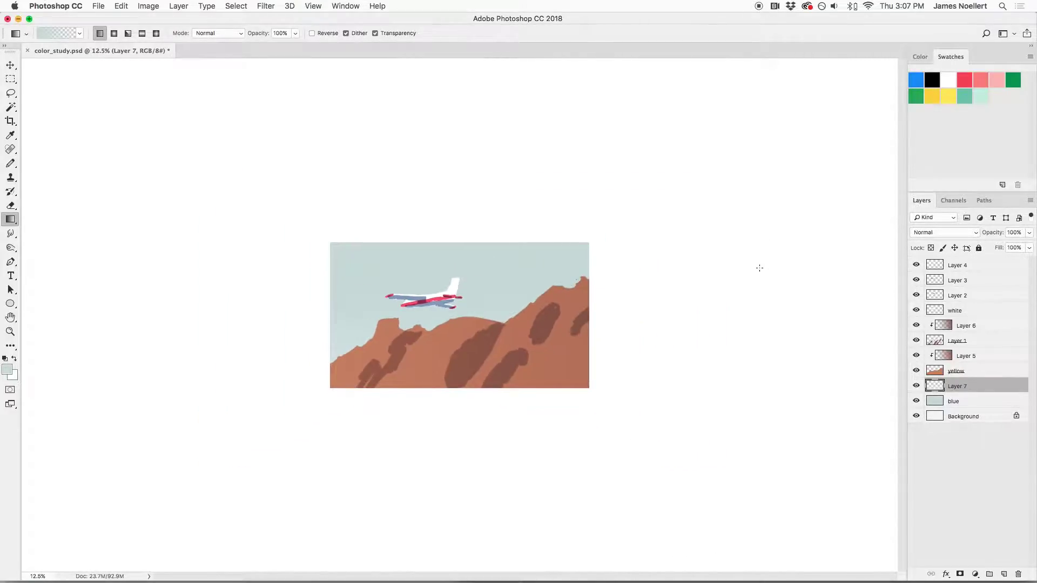
{"action": "key", "text": "super+plus"}
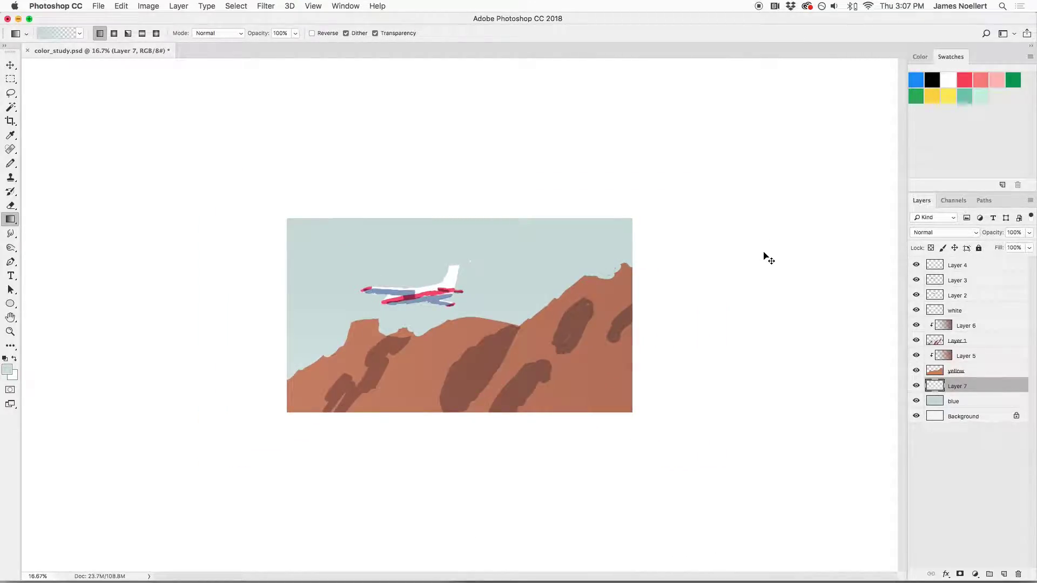
{"action": "key", "text": "super+minus"}
{"action": "key", "text": "super+minus"}
{"action": "key", "text": "super+minus"}
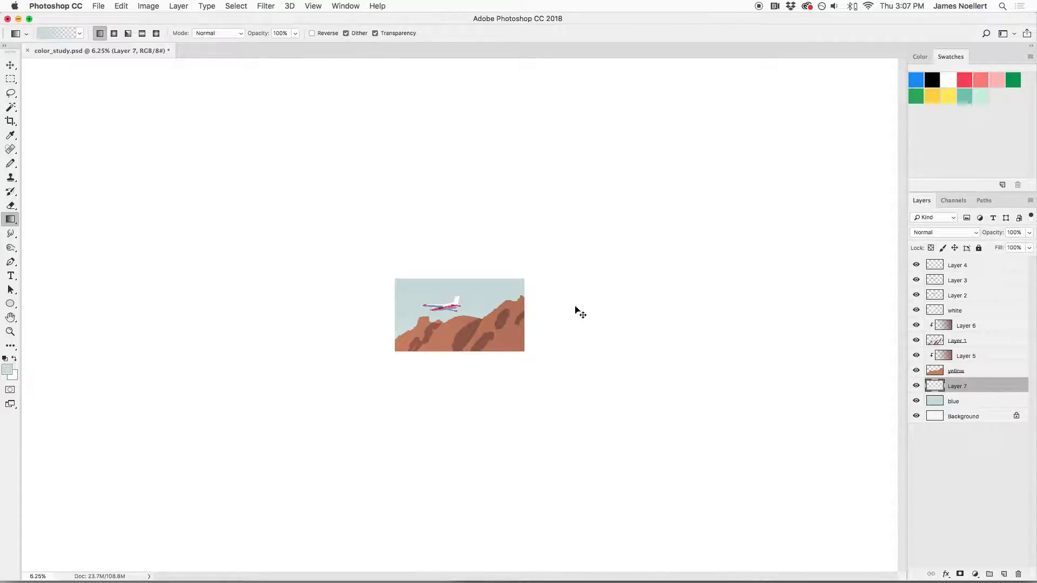
{"action": "key", "text": "super+plus"}
{"action": "key", "text": "super+plus"}
{"action": "key", "text": "super+plus"}
{"action": "key", "text": "super+plus"}
{"action": "key", "text": "super+plus"}
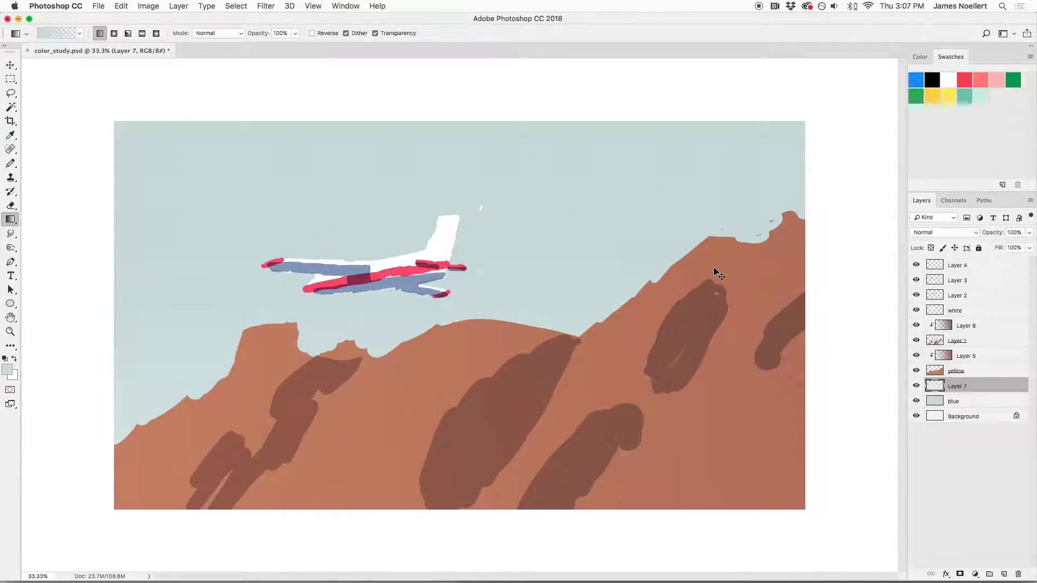
{"action": "key", "text": "super+plus"}
{"action": "key", "text": "super+minus"}
Move the sky gradient on Layer 7 partway back up with Free Transform
{"action": "key", "text": "super+t"}
{"action": "left_click_drag", "start_coordinate": [574, 317], "coordinate": [584, 263]}
{"action": "key", "text": "Return"}
{"action": "key", "text": "g"}
Shift the blue layer's hue toward a bluer sky with Hue/Saturation, setting Saturation to +54 and Lightness to -6
{"action": "left_click", "coordinate": [946, 402]}
{"action": "key", "text": "super+u"}
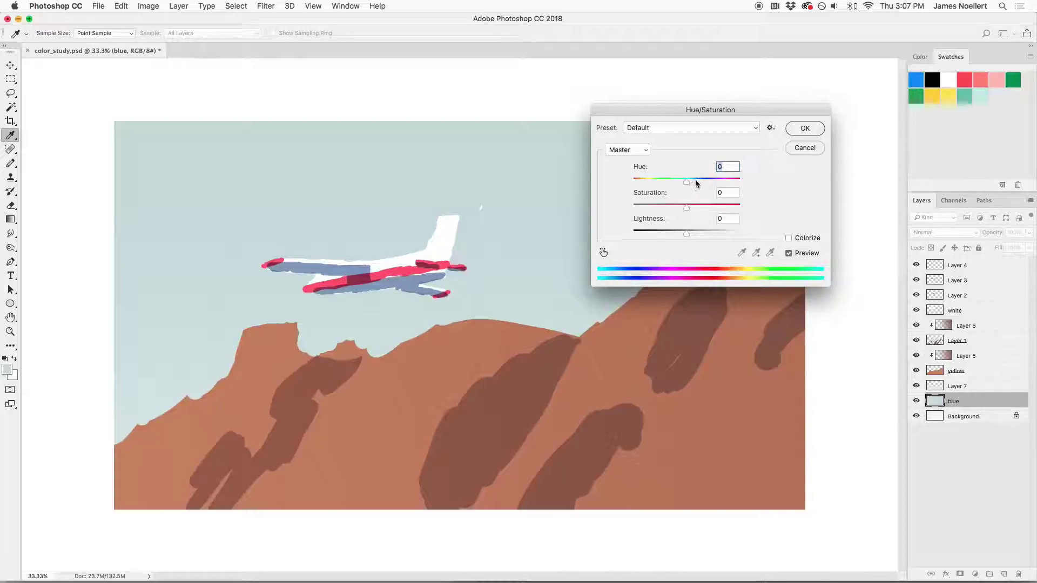
{"action": "left_click_drag", "start_coordinate": [686, 182], "coordinate": [687, 182]}
{"action": "mouse_move", "coordinate": [678, 233]}
{"action": "left_mouse_down"}
{"action": "mouse_move", "coordinate": [707, 206]}
{"action": "mouse_move", "coordinate": [724, 209]}
{"action": "mouse_move", "coordinate": [683, 236]}
{"action": "left_mouse_up"}
{"action": "left_click_drag", "start_coordinate": [724, 207], "coordinate": [701, 188]}
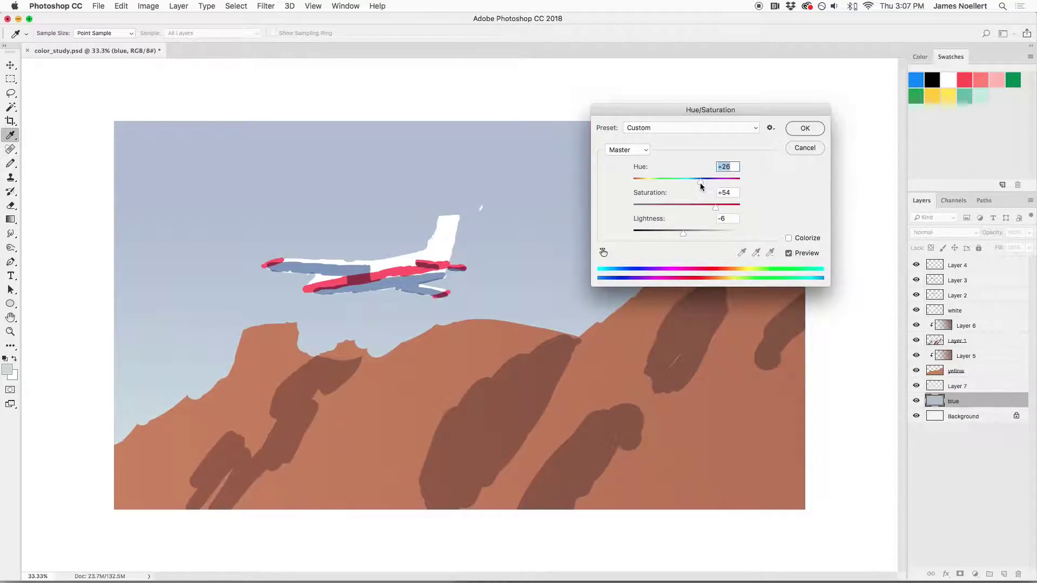
{"action": "left_click", "coordinate": [795, 131]}
{"action": "key", "text": "g"}
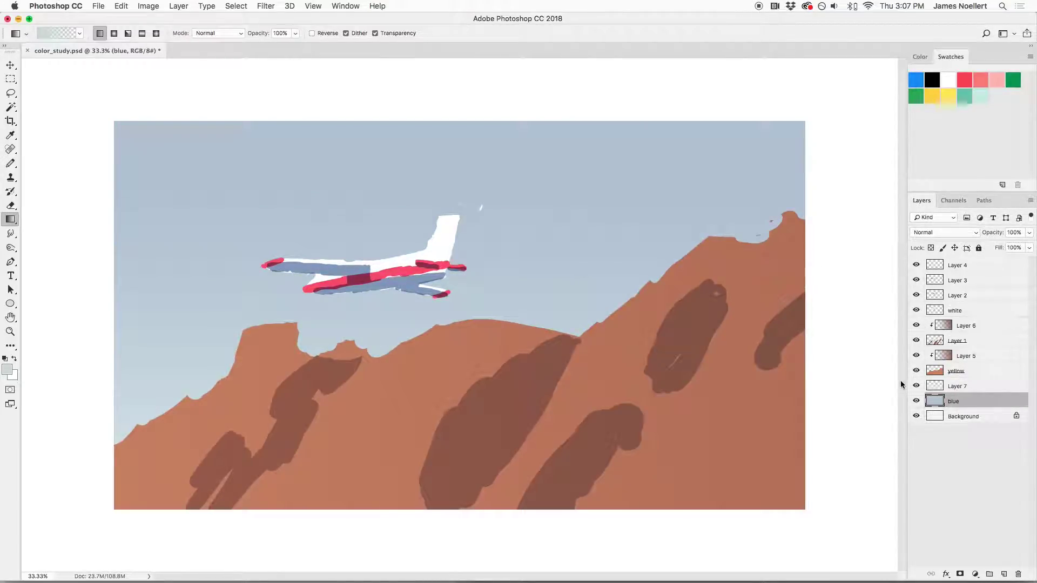
Compare the sky with the blue layer hidden and shown, and review the Hue/Saturation settings for Layer 7
{"action": "left_click", "coordinate": [917, 402]}
{"action": "left_click", "coordinate": [917, 401]}
{"action": "left_click", "coordinate": [957, 384]}
{"action": "key", "text": "super+u"}
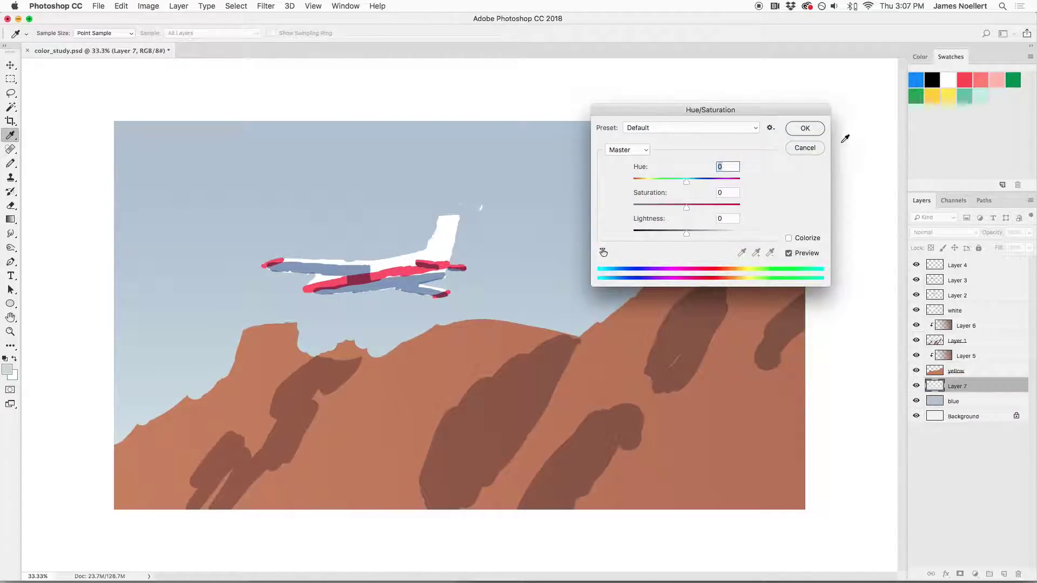
{"action": "left_click", "coordinate": [804, 128]}
Reposition the pale gradient on Layer 7 slightly with Free Transform so it blends into the bluer sky
{"action": "key", "text": "super+t"}
{"action": "mouse_move", "coordinate": [625, 289]}
{"action": "left_mouse_down"}
{"action": "mouse_move", "coordinate": [627, 254]}
{"action": "mouse_move", "coordinate": [620, 275]}
{"action": "left_mouse_up"}
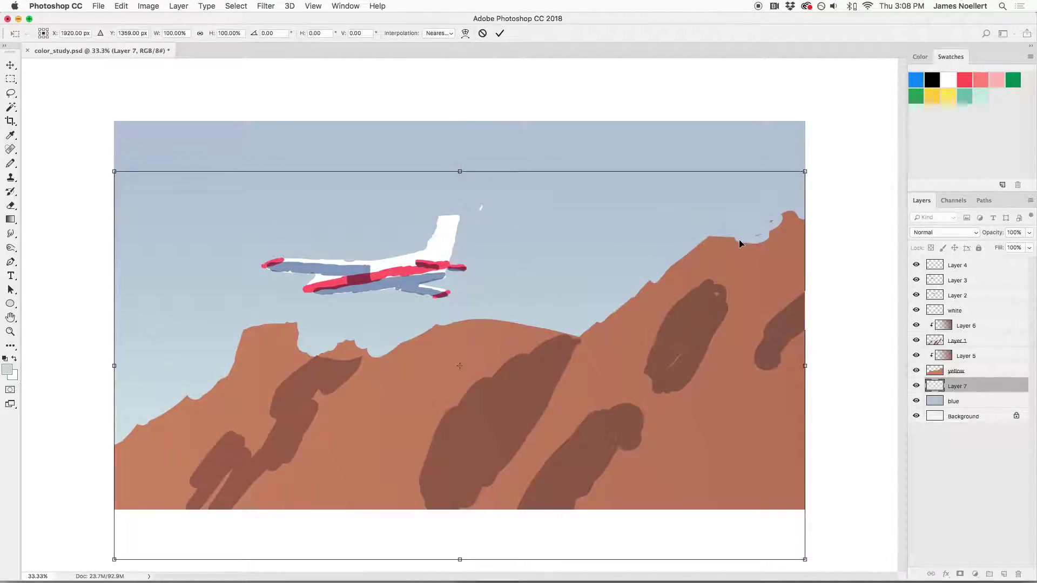
{"action": "key", "text": "Return"}
{"action": "key", "text": "super+minus"}
{"action": "key", "text": "super+plus"}
{"action": "key", "text": "super+plus"}
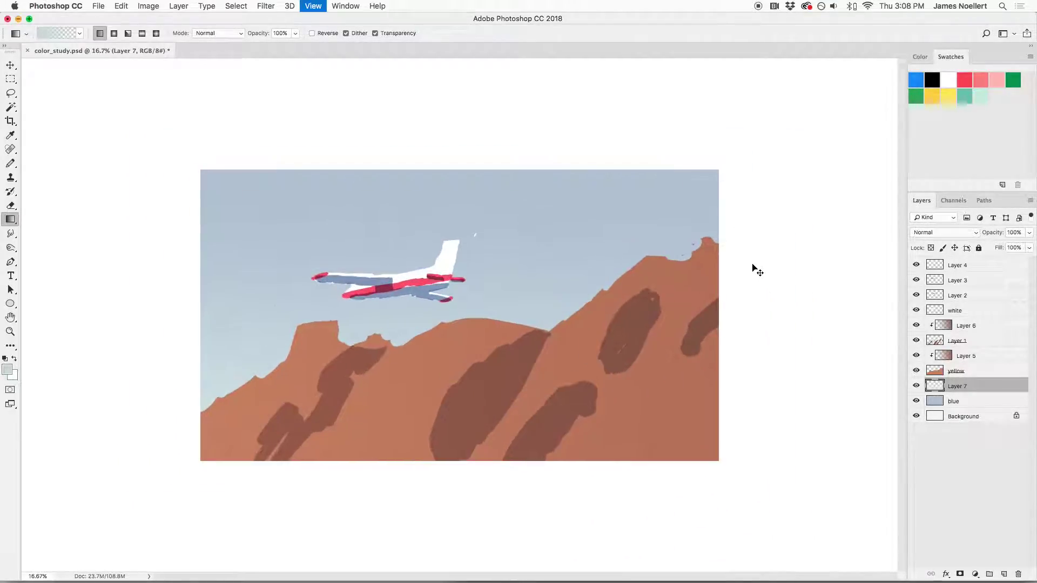
{"action": "key", "text": "super+minus"}
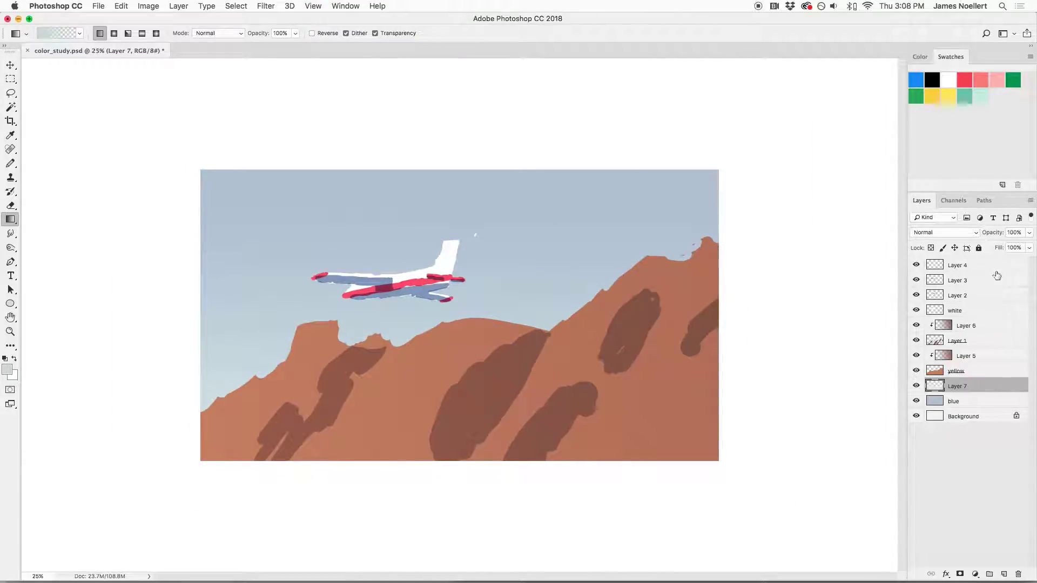
Rename Layer 3, which holds the plane's shading, as shadow
{"action": "left_click", "coordinate": [966, 267]}
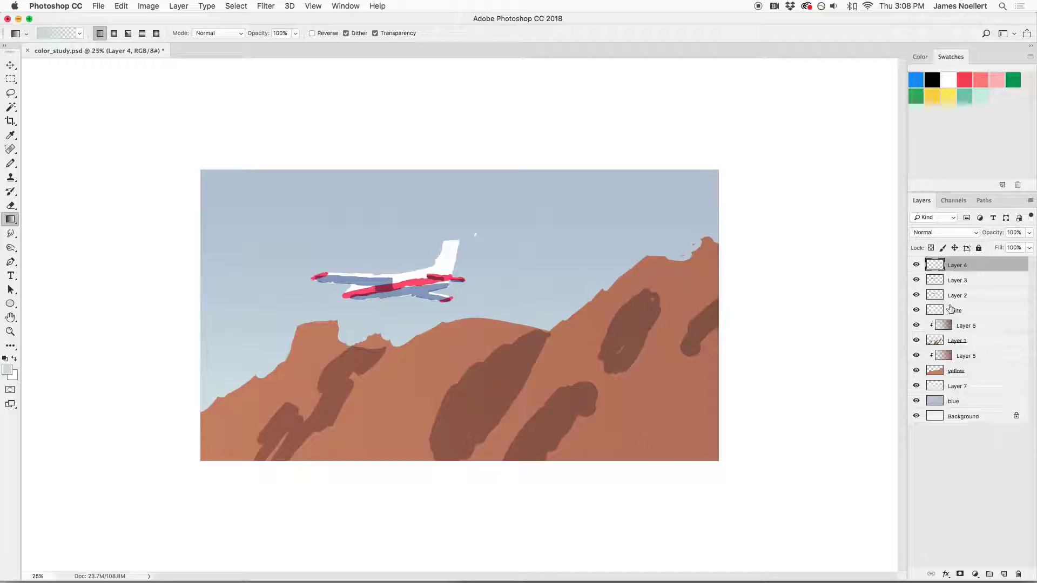
{"action": "double_click", "coordinate": [957, 280]}
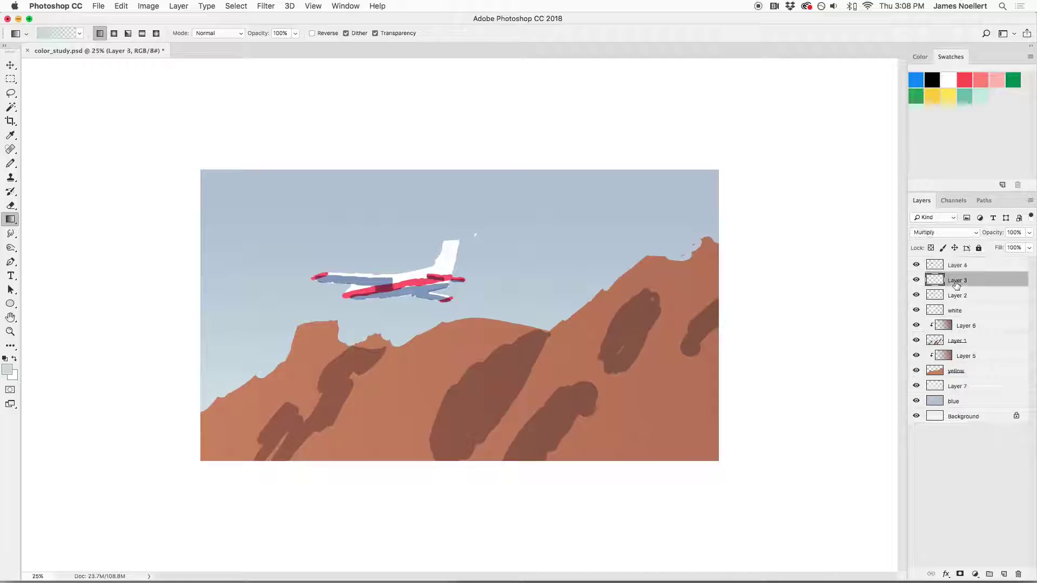
{"action": "type", "text": "sha"}
{"action": "key", "text": "Return"}
Delete Layer 4, and rename Layer 2 with the plane's red parts as red
{"action": "left_click", "coordinate": [917, 265]}
{"action": "left_click", "coordinate": [924, 265]}
{"action": "key", "text": "BackSpace"}
{"action": "left_click", "coordinate": [915, 280]}
{"action": "left_click", "coordinate": [916, 280]}
{"action": "type", "text": "red"}
{"action": "key", "text": "Return"}
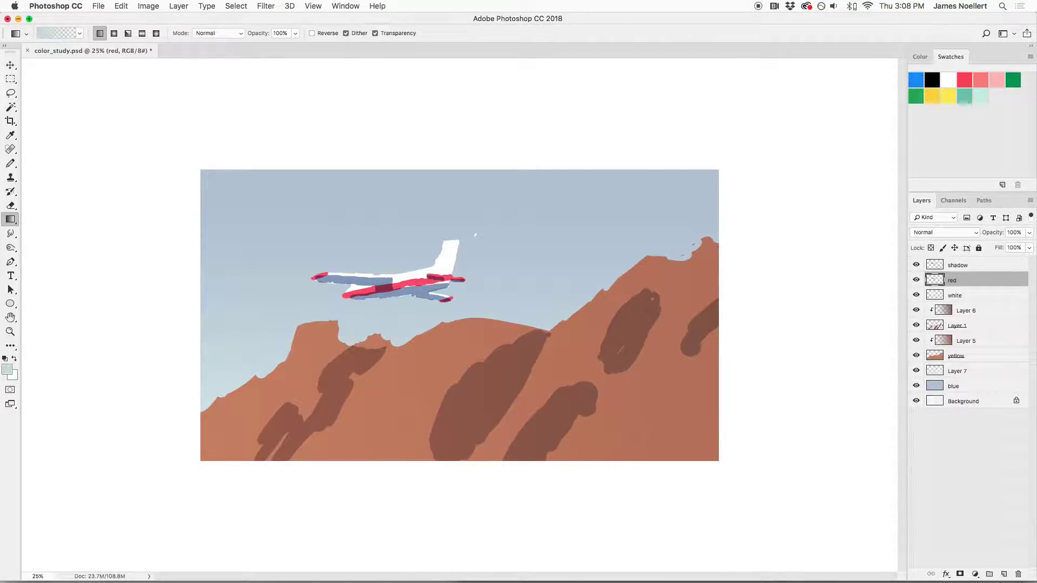
Merge the gradient layers down: Layer 6 into Layer 1, Layer 5 into yellow, and Layer 7 into blue
{"action": "left_click", "coordinate": [967, 311]}
{"action": "key", "text": "super+e"}
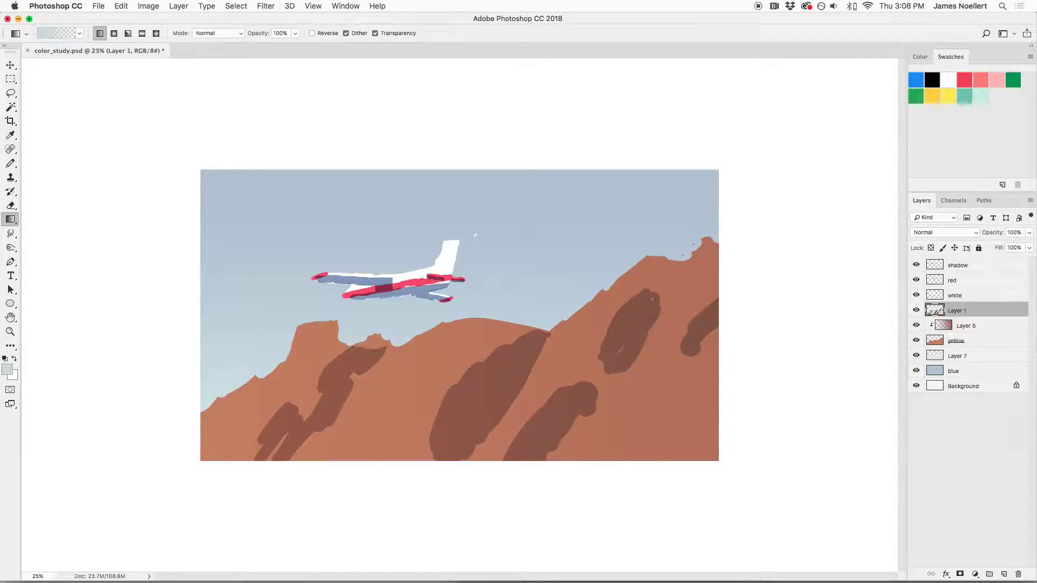
{"action": "left_click", "coordinate": [965, 325]}
{"action": "key", "text": "super+e"}
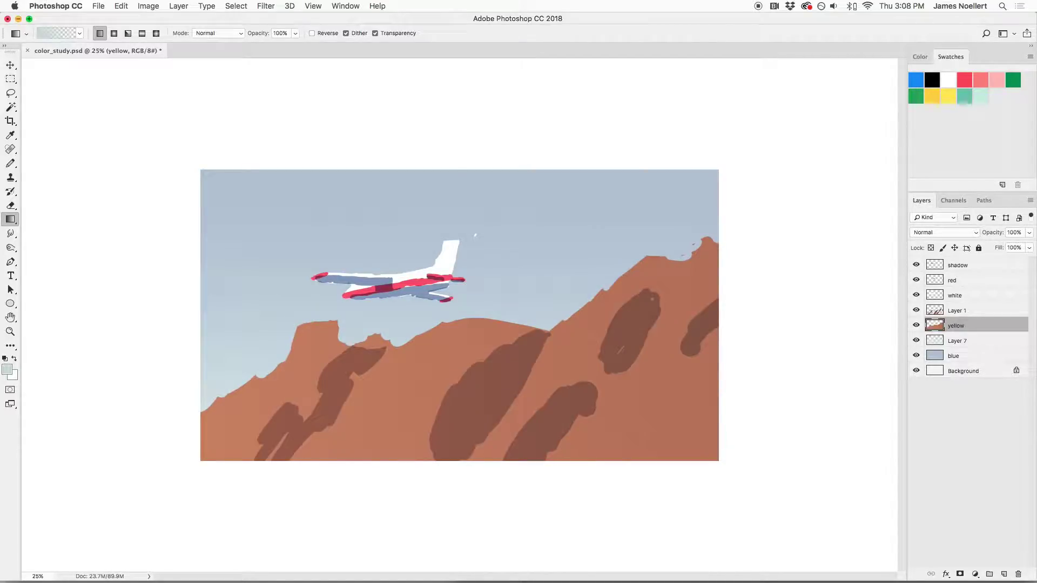
{"action": "left_click", "coordinate": [956, 341]}
{"action": "key", "text": "super+e"}
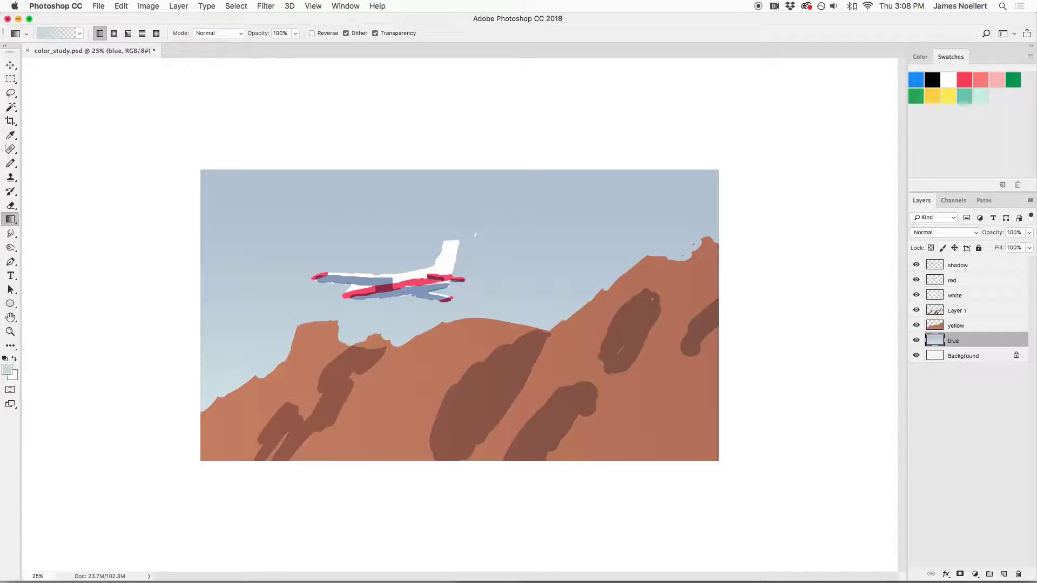
On Layer 1, sample the brown shadow colour and hatch a thin shadow with a 20 px pencil on the slope below the plane
{"action": "left_click", "coordinate": [956, 310]}
{"action": "key", "text": "b"}
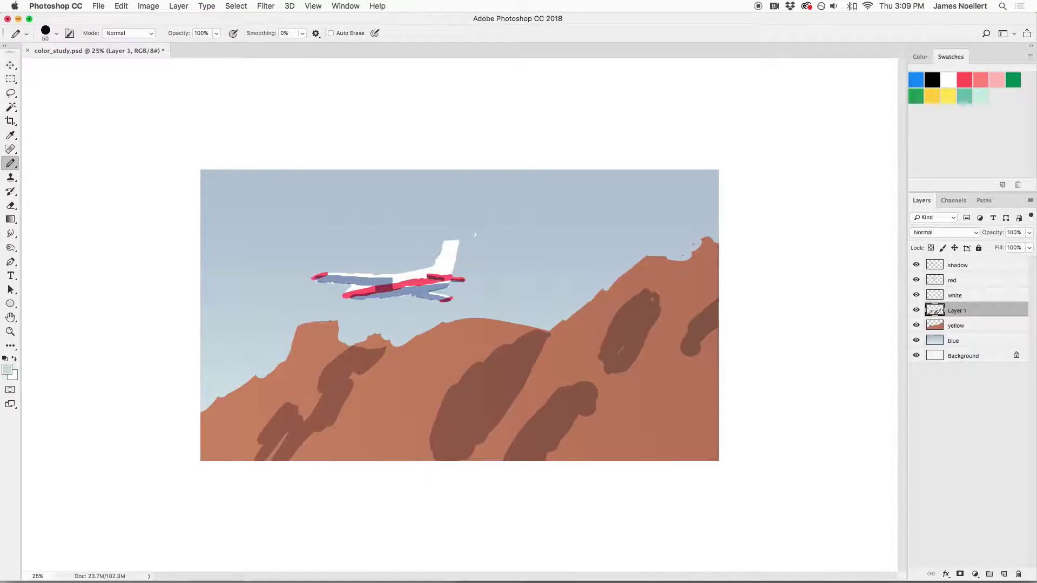
{"action": "left_click", "coordinate": [634, 320], "text": "alt"}
{"action": "key", "text": "bracketleft"}
{"action": "mouse_move", "coordinate": [410, 378]}
{"action": "left_mouse_down"}
{"action": "mouse_move", "coordinate": [424, 349]}
{"action": "mouse_move", "coordinate": [376, 413]}
{"action": "left_mouse_up"}
Switch to Chrome and look through the reference images on the Space Opera board on Are.na
{"action": "mouse_move", "coordinate": [426, 575]}
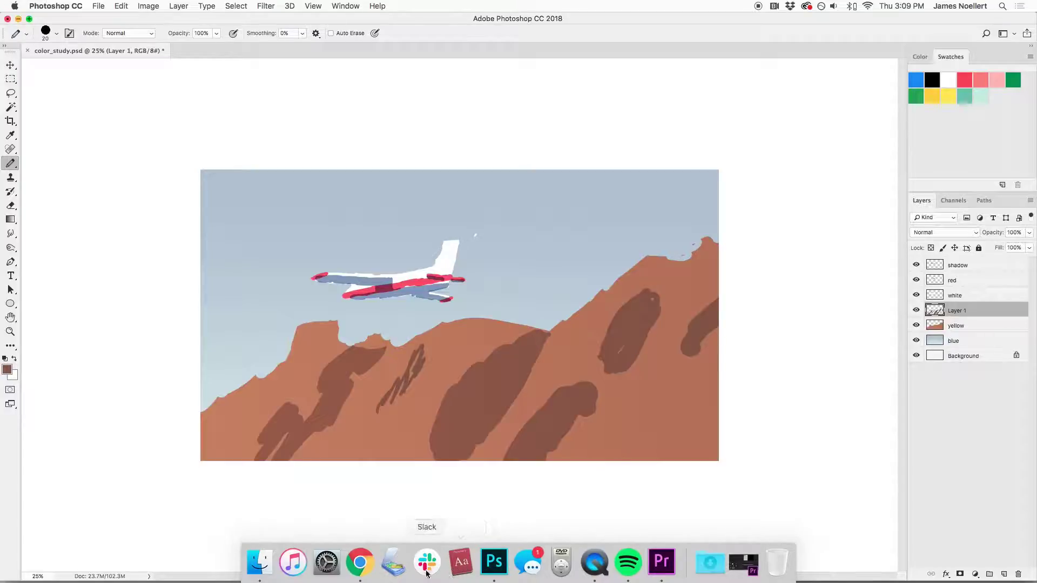
{"action": "left_click", "coordinate": [360, 568]}
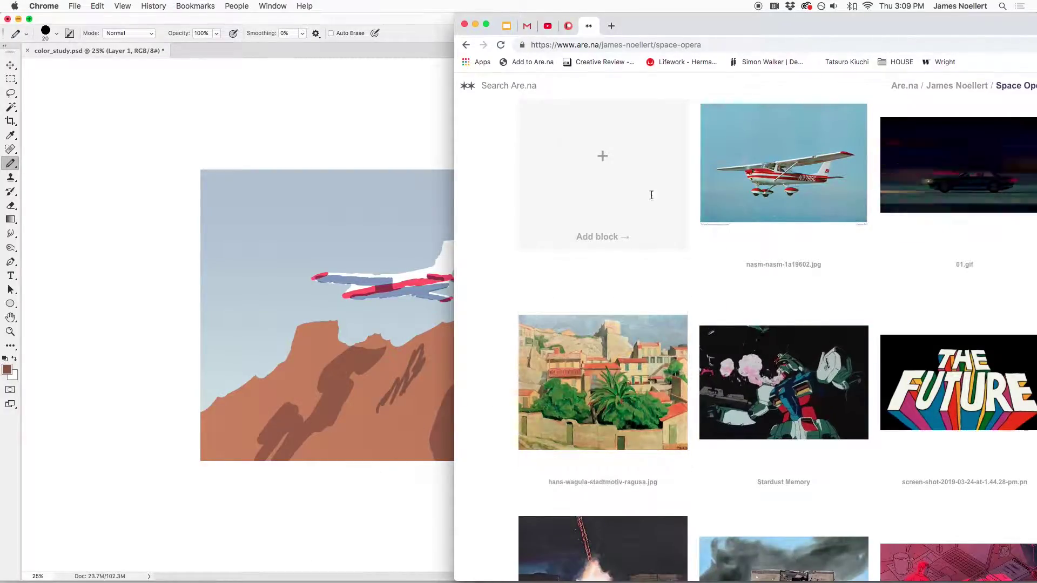
{"action": "left_click_drag", "start_coordinate": [719, 22], "coordinate": [330, 15]}
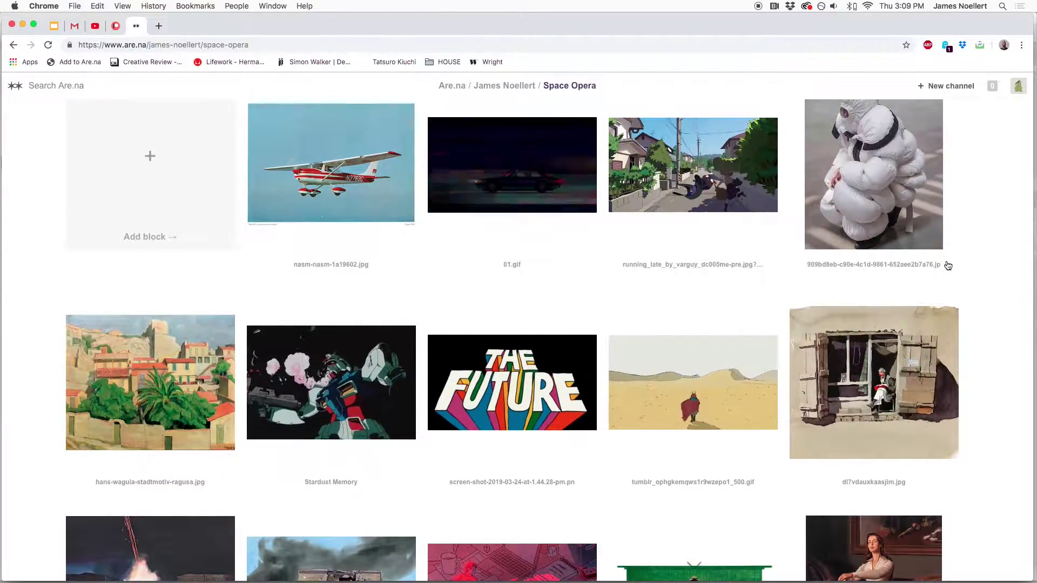
{"action": "scroll", "coordinate": [1013, 348], "scroll_direction": "down", "scroll_amount": 2}
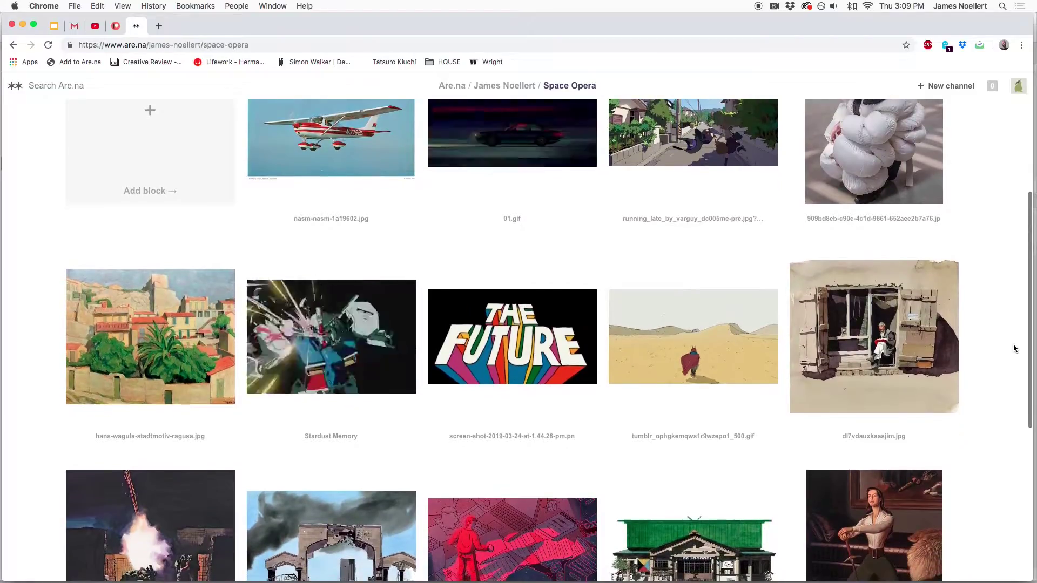
{"action": "scroll", "coordinate": [1008, 349], "scroll_direction": "down", "scroll_amount": 1}
{"action": "scroll", "coordinate": [1008, 349], "scroll_direction": "down", "scroll_amount": 3}
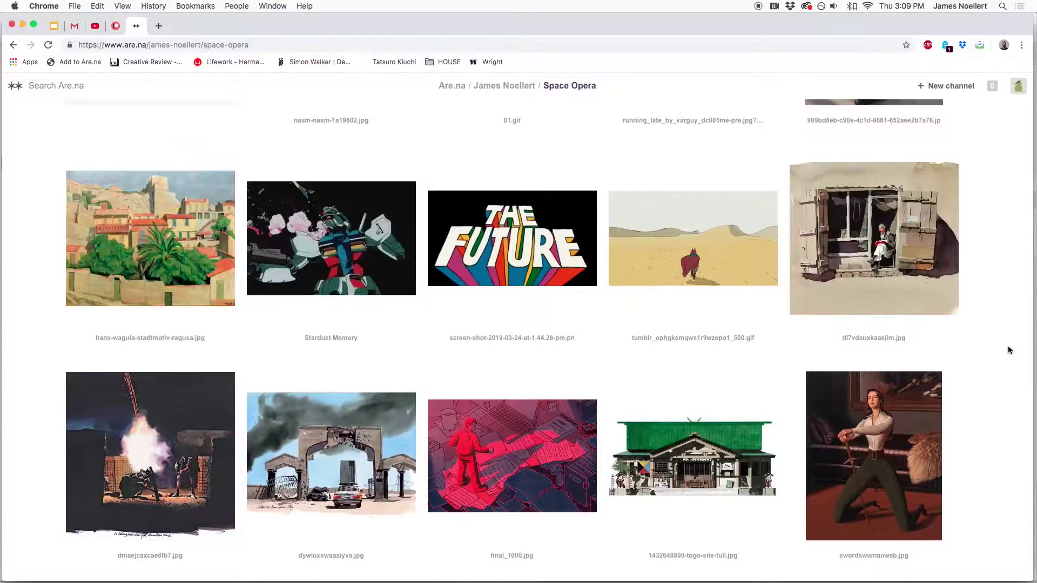
{"action": "scroll", "coordinate": [1008, 350], "scroll_direction": "down", "scroll_amount": 1}
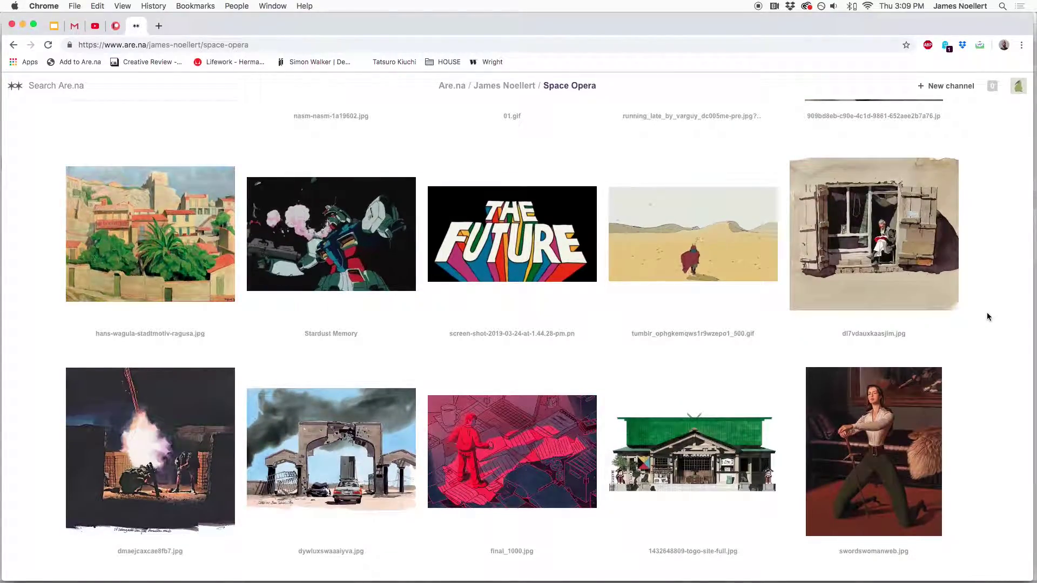
{"action": "scroll", "coordinate": [987, 316], "scroll_direction": "up", "scroll_amount": 2}
{"action": "scroll", "coordinate": [987, 316], "scroll_direction": "up", "scroll_amount": 2}
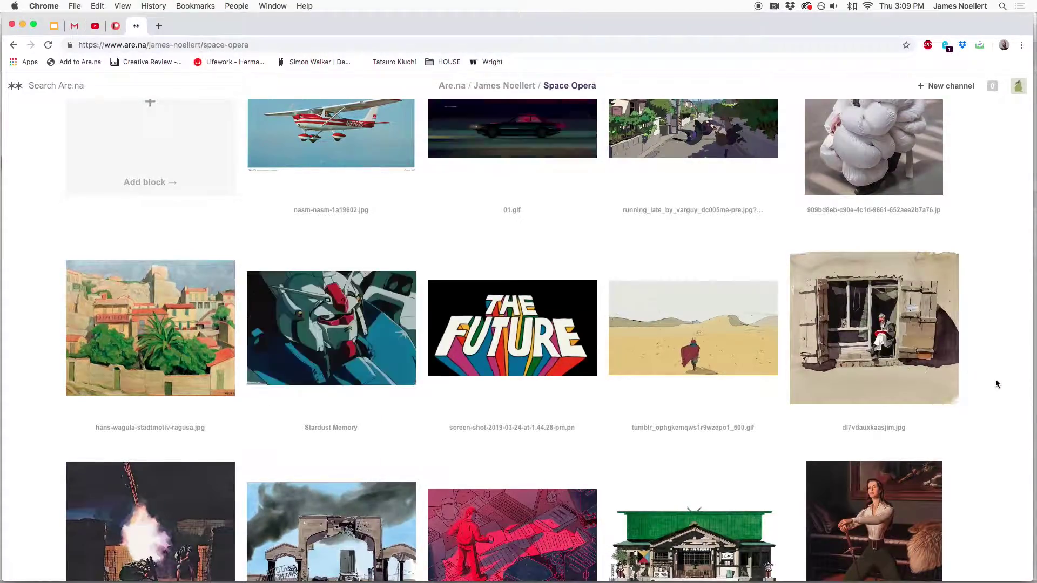
{"action": "left_click", "coordinate": [940, 368]}
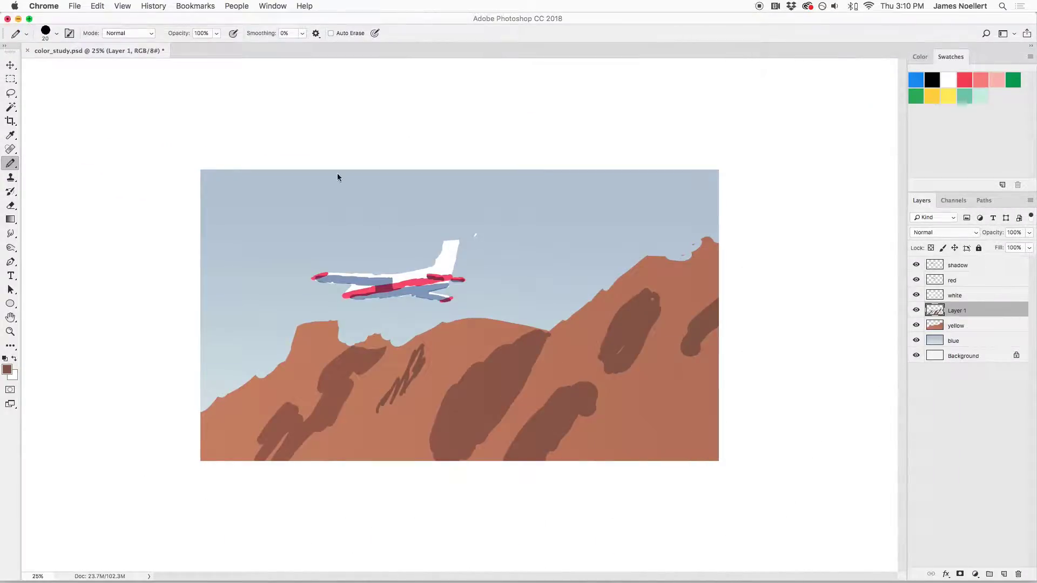
Try recolouring the yellow hills layer to a muted tan using Hue/Saturation with Hue +11, Saturation -10 and Lightness +7
{"action": "left_click", "coordinate": [977, 324]}
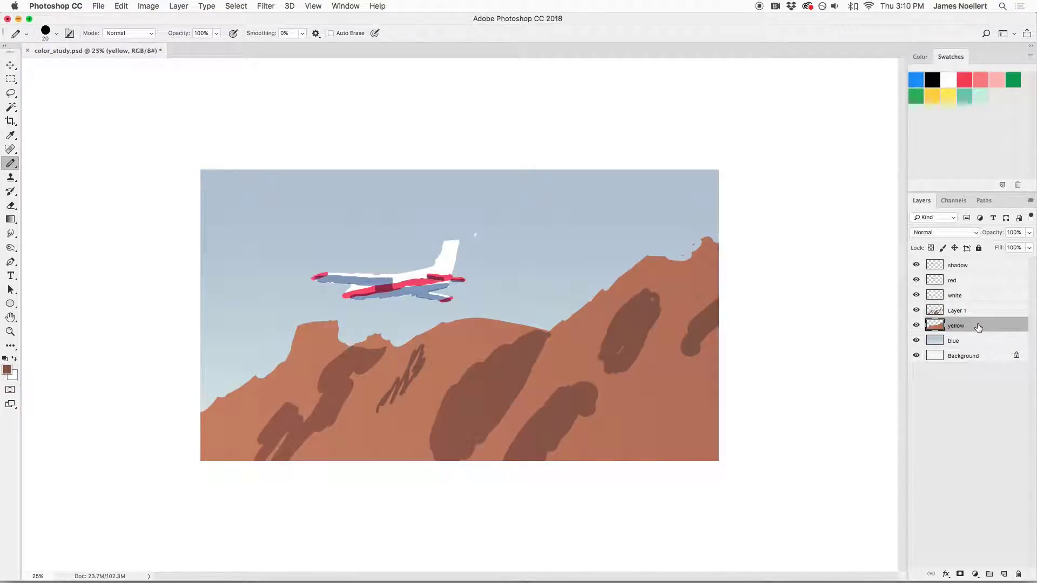
{"action": "key", "text": "super+u"}
{"action": "left_click_drag", "start_coordinate": [686, 233], "coordinate": [700, 233]}
{"action": "left_click", "coordinate": [666, 207]}
{"action": "left_click", "coordinate": [695, 233]}
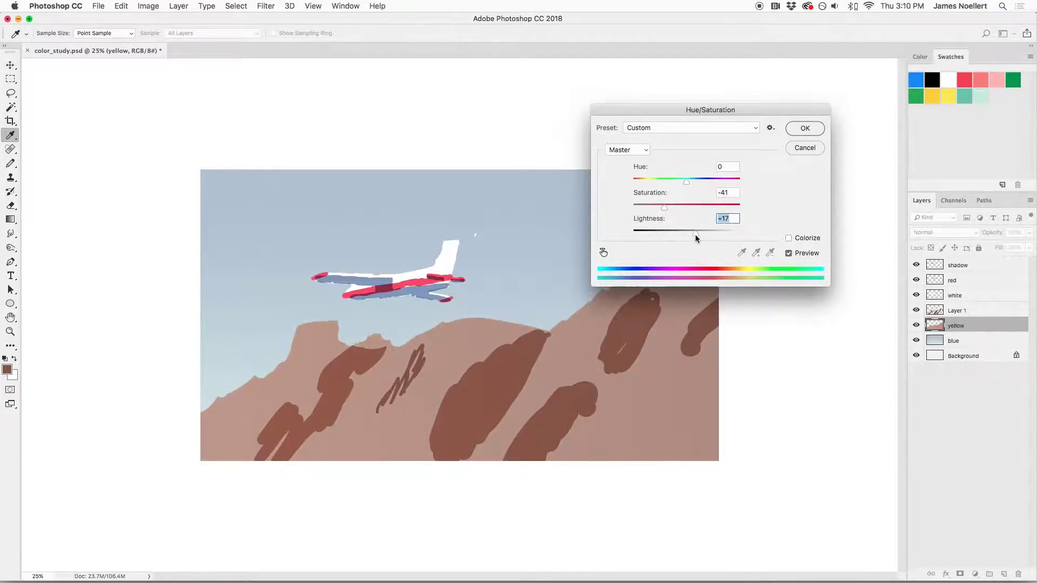
{"action": "left_click", "coordinate": [692, 182]}
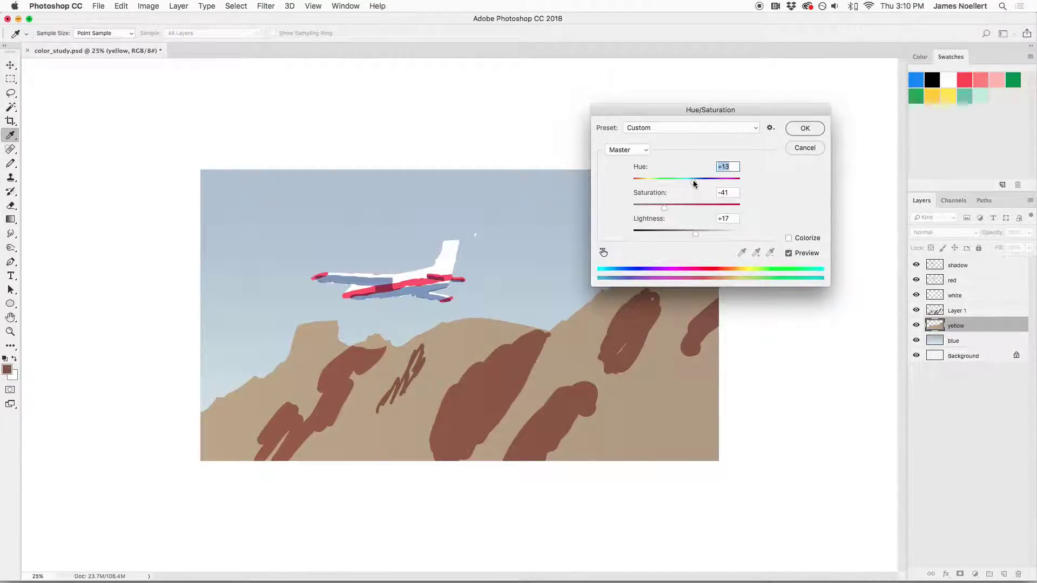
{"action": "left_click", "coordinate": [693, 183]}
{"action": "left_click", "coordinate": [674, 207]}
{"action": "left_click", "coordinate": [689, 232]}
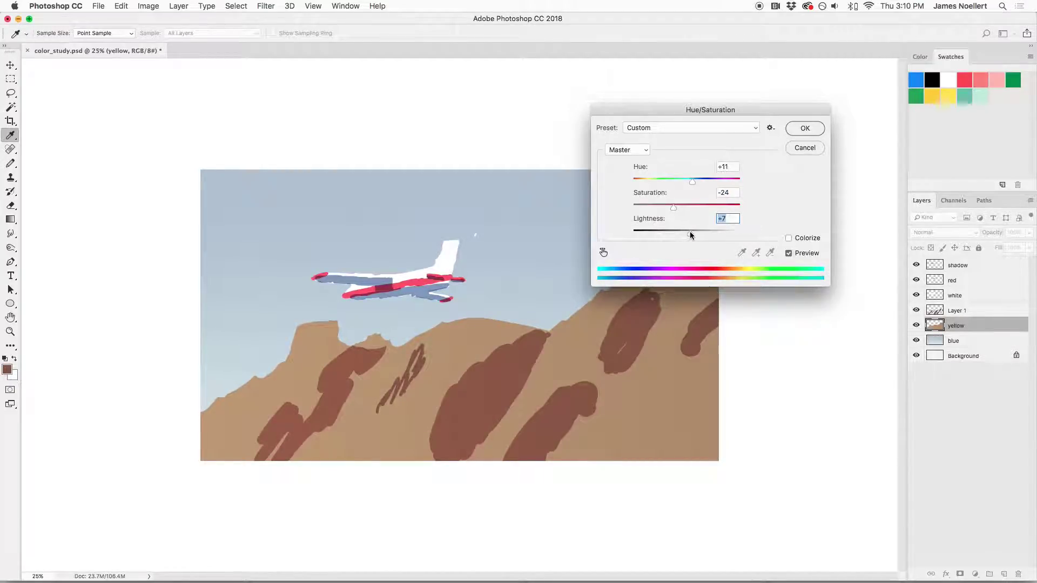
{"action": "left_click", "coordinate": [680, 207]}
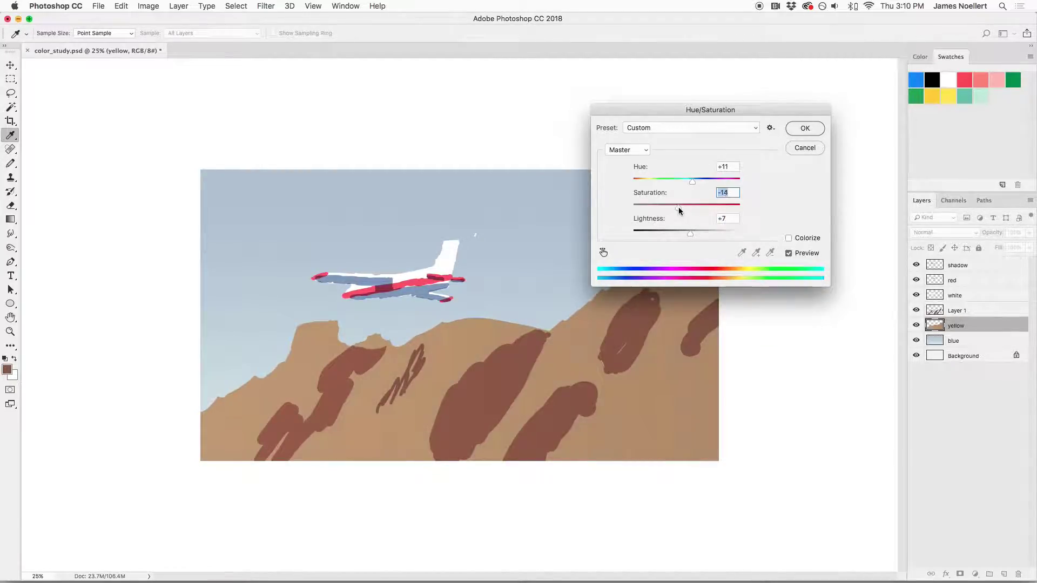
Compare the tan hills with the original, and try Hue +4, Saturation 0 and Lightness +5 instead
{"action": "left_click", "coordinate": [789, 252]}
{"action": "left_click", "coordinate": [788, 253]}
{"action": "left_click", "coordinate": [789, 253]}
{"action": "left_click", "coordinate": [789, 252]}
{"action": "left_click", "coordinate": [788, 253]}
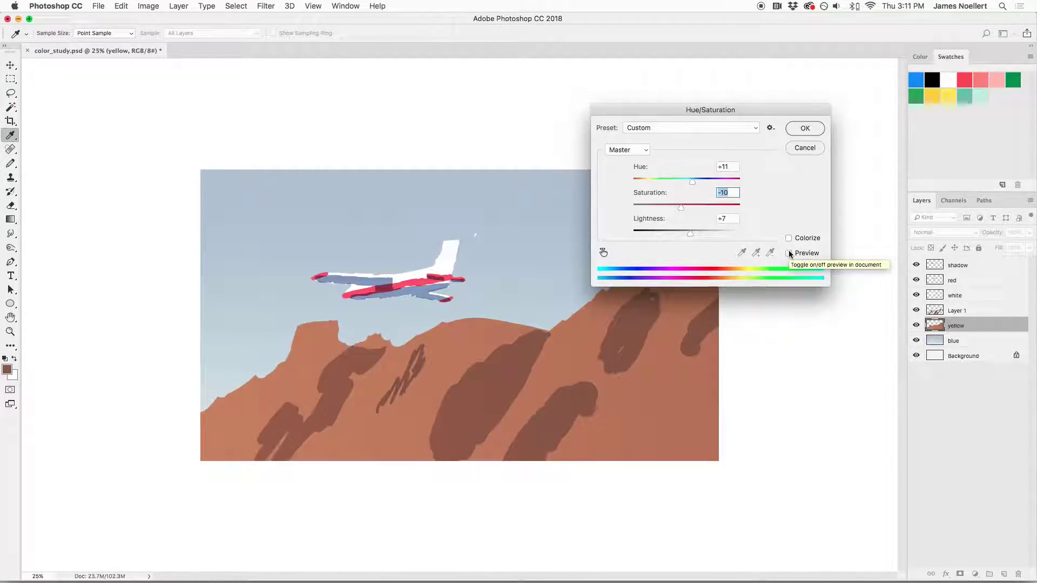
{"action": "left_click", "coordinate": [788, 253]}
{"action": "left_click_drag", "start_coordinate": [685, 206], "coordinate": [686, 211]}
{"action": "left_click", "coordinate": [689, 233]}
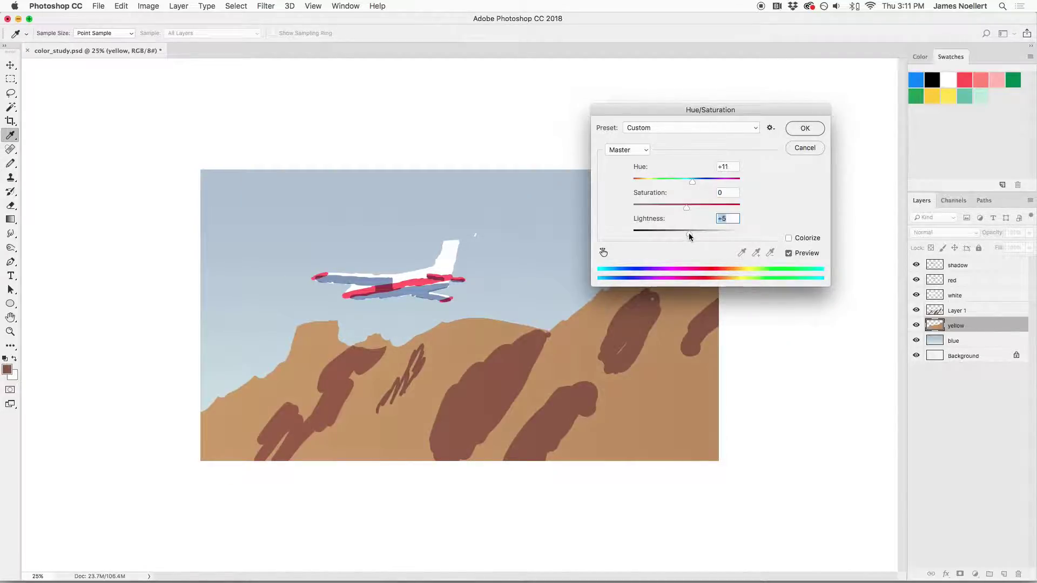
{"action": "left_click", "coordinate": [690, 184]}
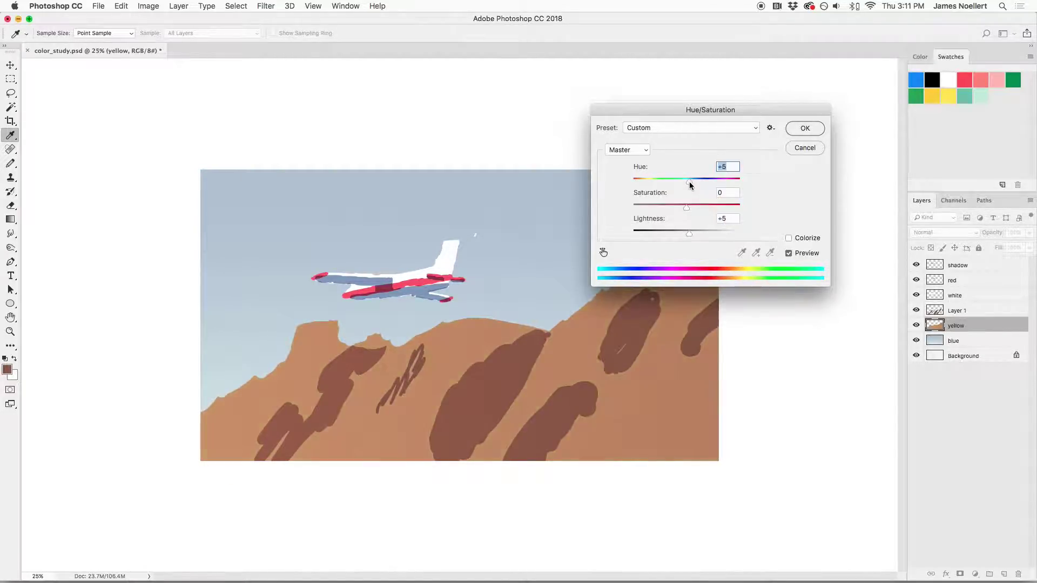
Compare the hills repeatedly with the Hue/Saturation preview off and on, and leave the adjustment without recolouring them
{"action": "left_click", "coordinate": [788, 253]}
{"action": "left_click", "coordinate": [788, 253]}
{"action": "left_click", "coordinate": [788, 253]}
{"action": "left_click", "coordinate": [788, 253]}
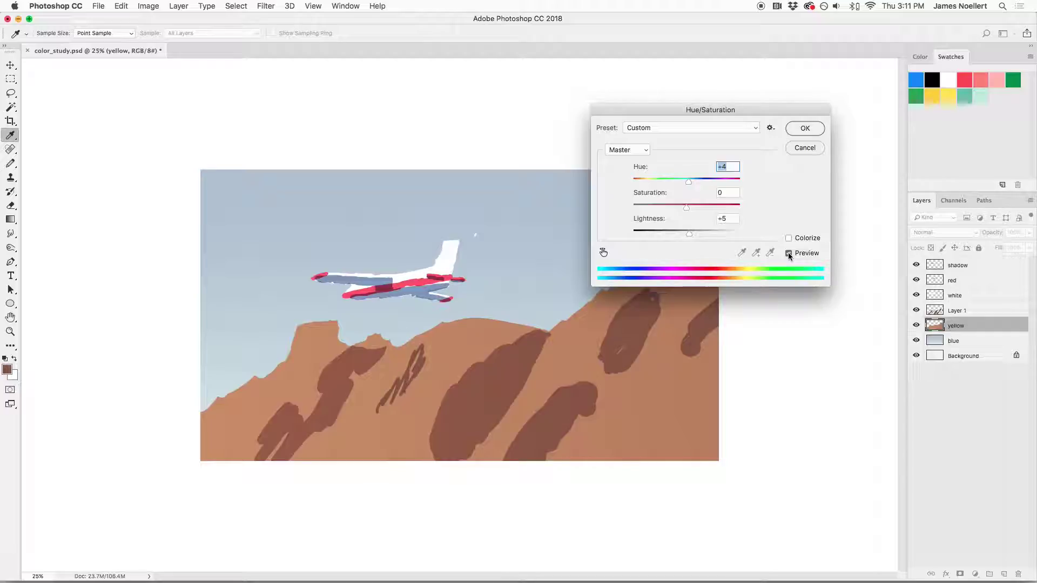
{"action": "left_click", "coordinate": [788, 253]}
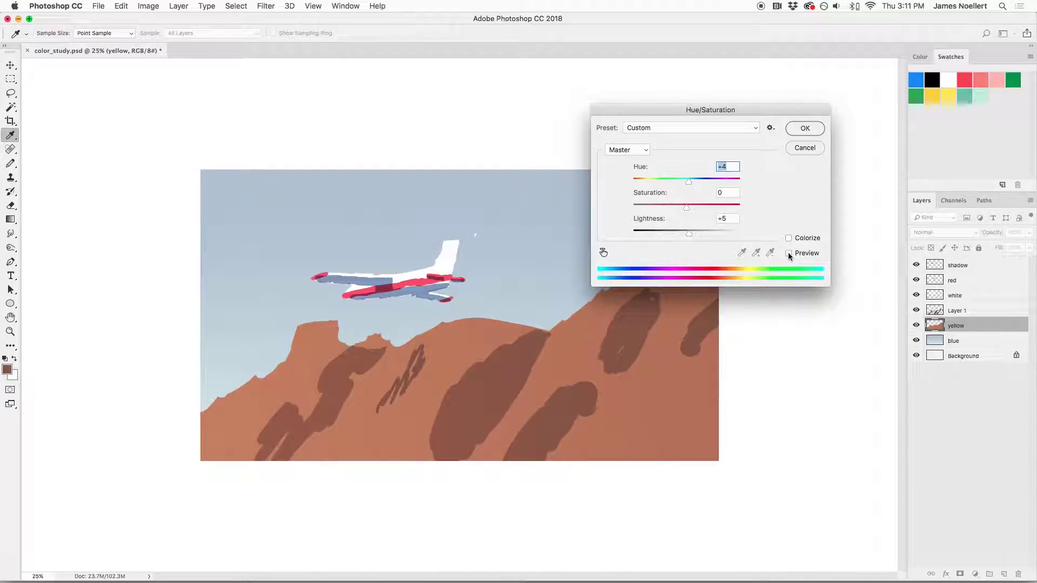
{"action": "left_click", "coordinate": [788, 253]}
{"action": "left_click", "coordinate": [788, 253]}
{"action": "left_click", "coordinate": [788, 253]}
{"action": "left_click", "coordinate": [788, 252]}
{"action": "left_click", "coordinate": [804, 128]}
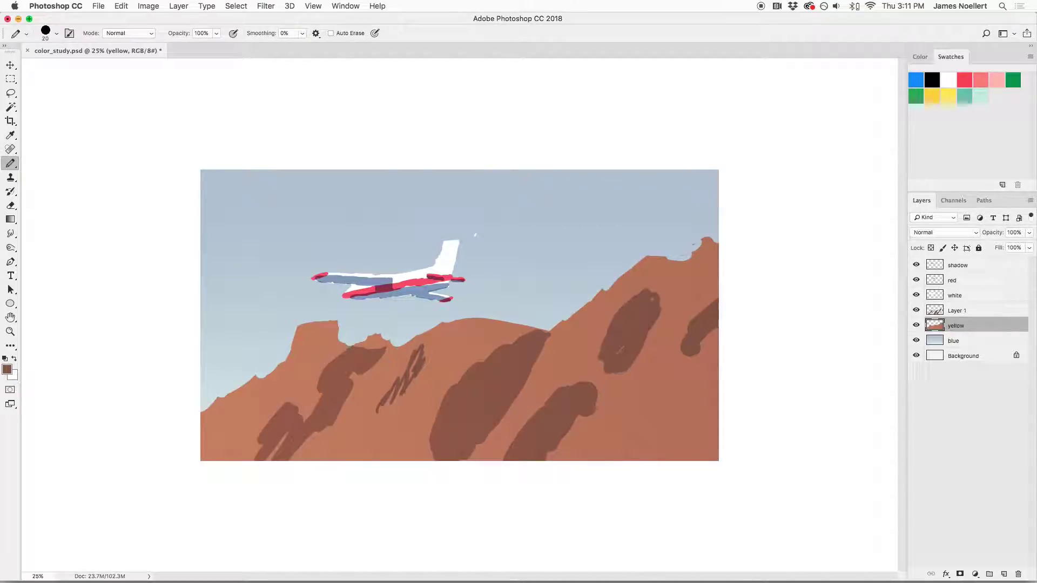
Add a new layer above yellow, sample the hill colour and paint a small patch beside the thin hatched shadow
{"action": "left_click", "coordinate": [567, 340], "text": "alt"}
{"action": "left_click", "coordinate": [1002, 574]}
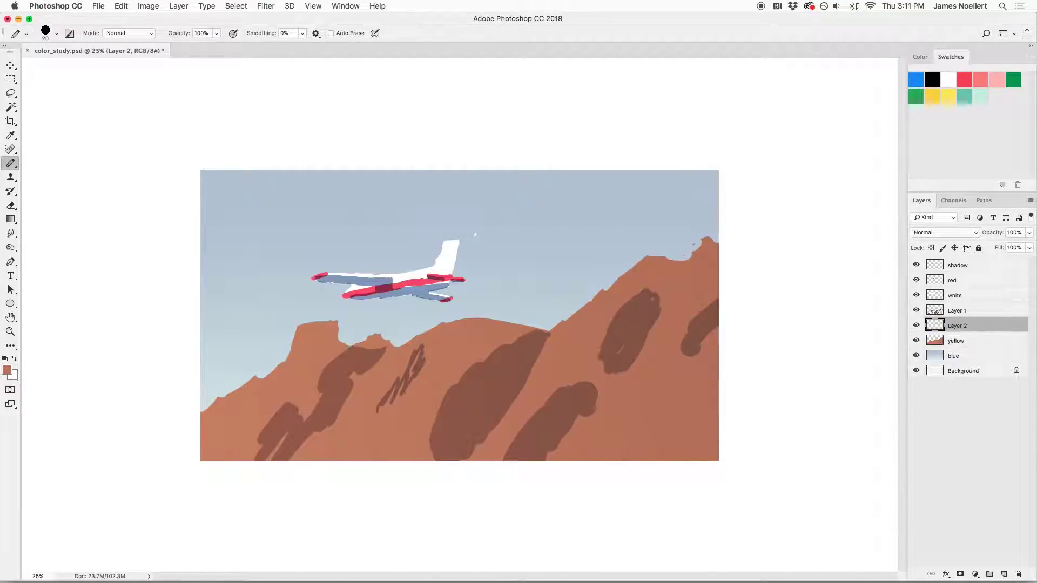
{"action": "key", "text": "bracketright"}
{"action": "left_click", "coordinate": [478, 334], "text": "alt"}
Turn the patch on Layer 2 into a yellower highlight using Hue/Saturation, with Saturation +5 and Lightness +12
{"action": "key", "text": "super+u"}
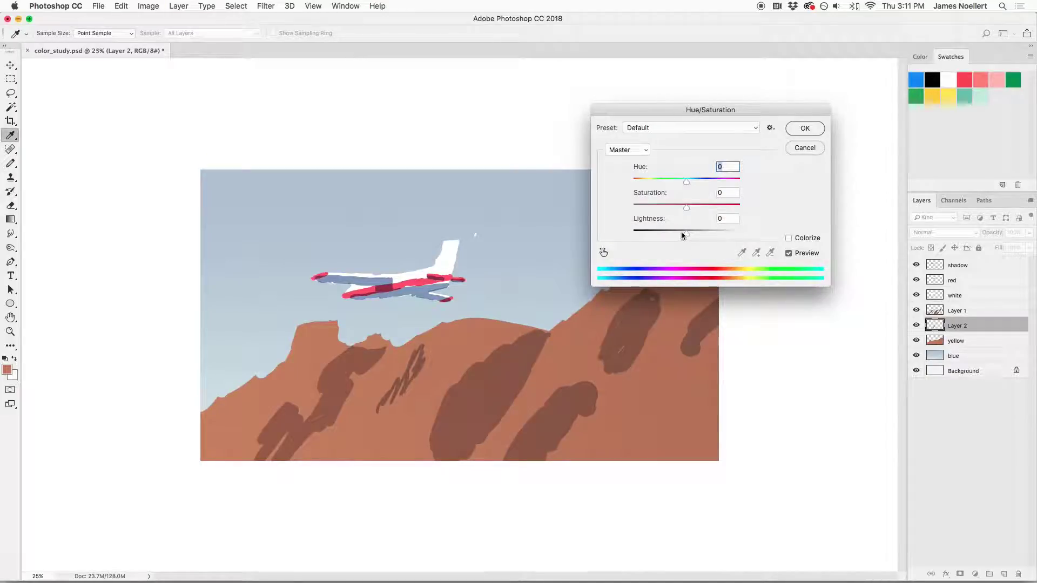
{"action": "left_click", "coordinate": [692, 234]}
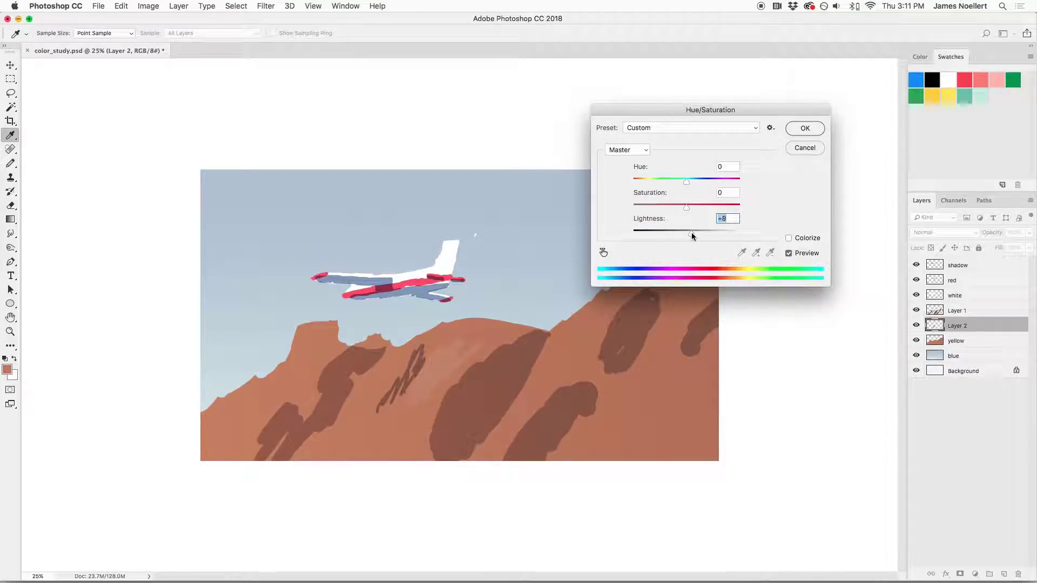
{"action": "left_click", "coordinate": [690, 183]}
{"action": "mouse_move", "coordinate": [691, 184]}
{"action": "left_mouse_down"}
{"action": "mouse_move", "coordinate": [694, 236]}
{"action": "mouse_move", "coordinate": [692, 187]}
{"action": "left_mouse_up"}
{"action": "left_click", "coordinate": [805, 128]}
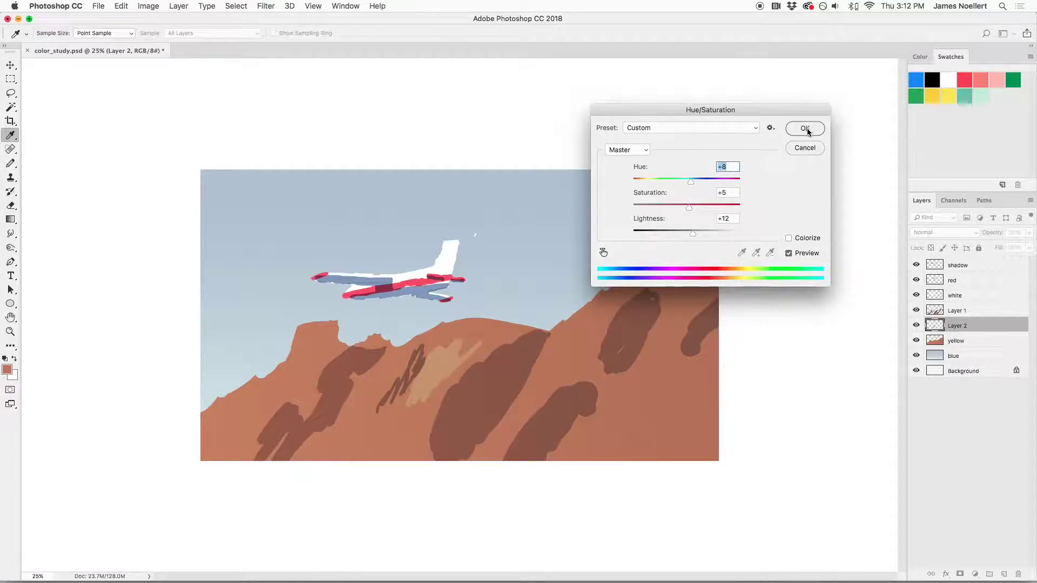
Sample the light tan, undo a trial stroke near the ridge, and paint a highlight between the two large central shadows
{"action": "key", "text": "b"}
{"action": "left_click", "coordinate": [446, 362], "text": "alt"}
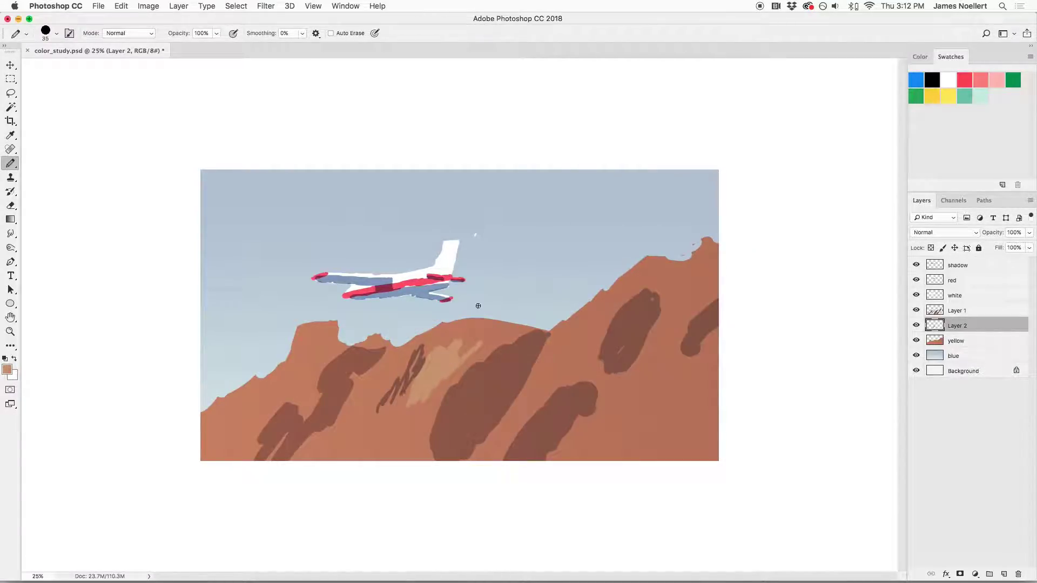
{"action": "left_click_drag", "start_coordinate": [483, 328], "coordinate": [505, 330]}
{"action": "key", "text": "alt+super+z"}
{"action": "key", "text": "alt+super+z"}
{"action": "mouse_move", "coordinate": [504, 423]}
{"action": "left_mouse_down"}
{"action": "mouse_move", "coordinate": [524, 394]}
{"action": "mouse_move", "coordinate": [512, 417]}
{"action": "mouse_move", "coordinate": [567, 350]}
{"action": "mouse_move", "coordinate": [536, 391]}
{"action": "mouse_move", "coordinate": [556, 367]}
{"action": "left_mouse_up"}
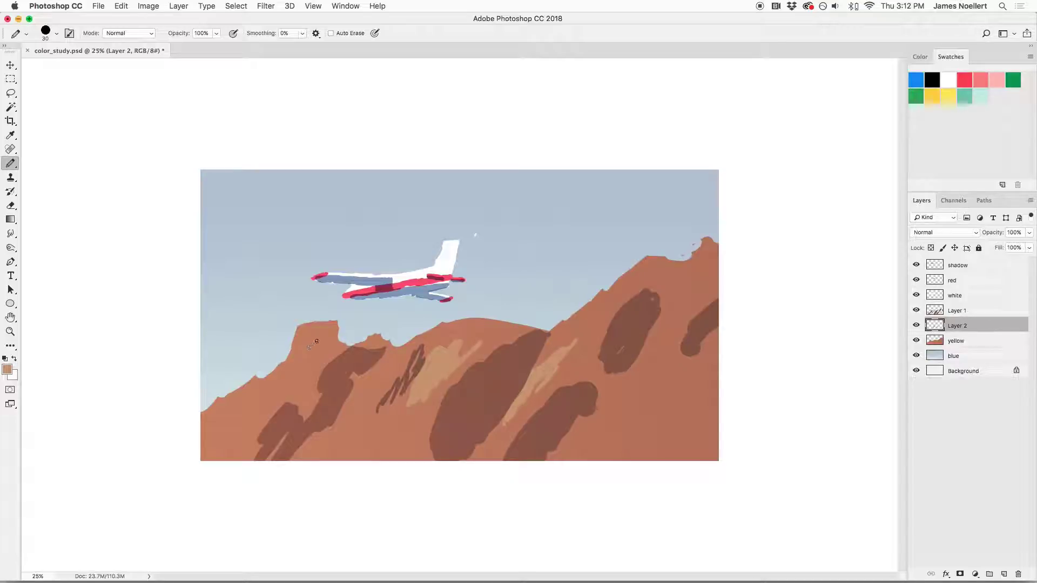
Clip Layer 2 to the yellow hills layer with a clipping mask, and enlarge the pencil
{"action": "right_click", "coordinate": [954, 327]}
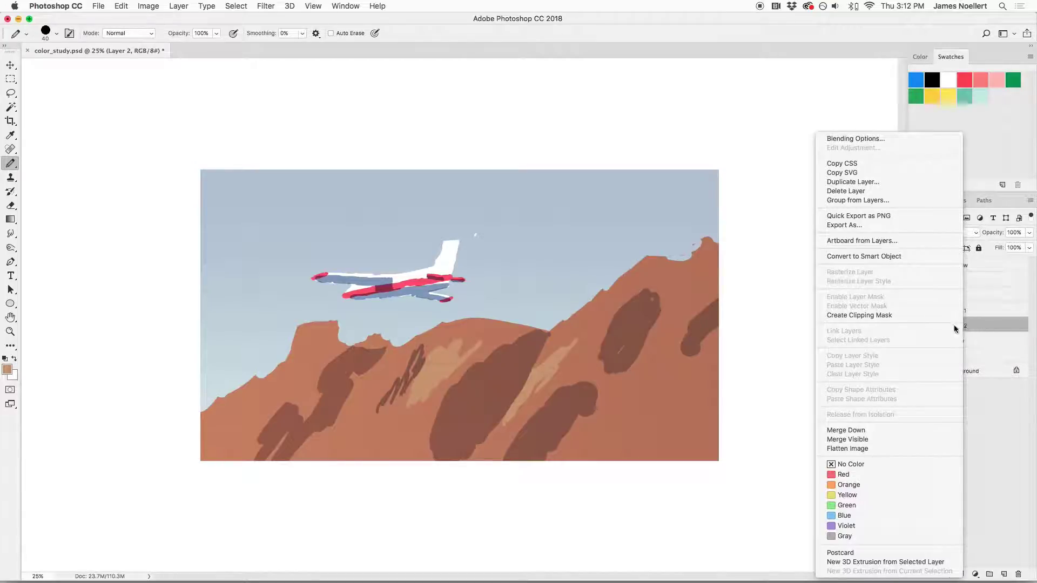
{"action": "left_click", "coordinate": [844, 315]}
{"action": "key", "text": "bracketright"}
{"action": "key", "text": "bracketright"}
Try painting a light tan highlight over the butte and ridge at the left end of the hills
{"action": "mouse_move", "coordinate": [332, 324]}
{"action": "left_mouse_down"}
{"action": "mouse_move", "coordinate": [326, 348]}
{"action": "mouse_move", "coordinate": [324, 330]}
{"action": "mouse_move", "coordinate": [299, 361]}
{"action": "mouse_move", "coordinate": [293, 336]}
{"action": "mouse_move", "coordinate": [283, 379]}
{"action": "mouse_move", "coordinate": [308, 361]}
{"action": "mouse_move", "coordinate": [280, 384]}
{"action": "mouse_move", "coordinate": [285, 353]}
{"action": "mouse_move", "coordinate": [297, 355]}
{"action": "mouse_move", "coordinate": [331, 312]}
{"action": "mouse_move", "coordinate": [231, 396]}
{"action": "left_mouse_up"}
{"action": "key", "text": "bracketright"}
{"action": "key", "text": "bracketright"}
{"action": "key", "text": "bracketright"}
{"action": "key", "text": "bracketright"}
{"action": "key", "text": "bracketright"}
{"action": "key", "text": "bracketright"}
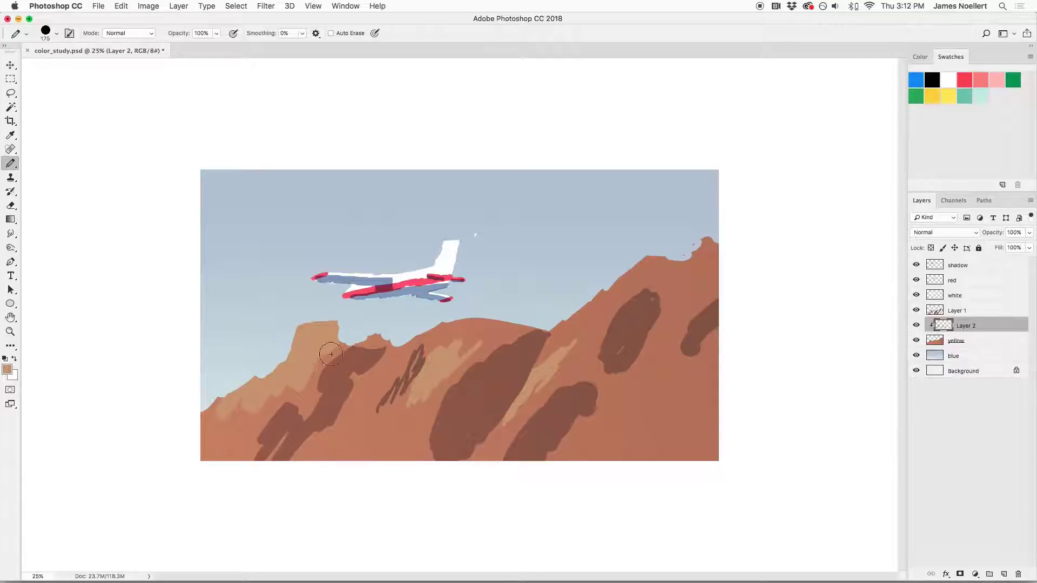
{"action": "key", "text": "super+z"}
Paint a broad light tan highlight across the right hillside and a smaller one low on the middle slope
{"action": "mouse_move", "coordinate": [561, 308]}
{"action": "left_mouse_down"}
{"action": "mouse_move", "coordinate": [726, 250]}
{"action": "mouse_move", "coordinate": [673, 306]}
{"action": "mouse_move", "coordinate": [631, 376]}
{"action": "mouse_move", "coordinate": [649, 384]}
{"action": "mouse_move", "coordinate": [685, 357]}
{"action": "mouse_move", "coordinate": [603, 423]}
{"action": "mouse_move", "coordinate": [578, 422]}
{"action": "mouse_move", "coordinate": [594, 382]}
{"action": "mouse_move", "coordinate": [652, 318]}
{"action": "mouse_move", "coordinate": [572, 387]}
{"action": "mouse_move", "coordinate": [679, 403]}
{"action": "mouse_move", "coordinate": [706, 383]}
{"action": "mouse_move", "coordinate": [694, 305]}
{"action": "left_mouse_up"}
{"action": "key", "text": "bracketleft"}
{"action": "key", "text": "bracketleft"}
{"action": "key", "text": "bracketleft"}
{"action": "key", "text": "bracketleft"}
{"action": "key", "text": "bracketleft"}
{"action": "mouse_move", "coordinate": [336, 453]}
{"action": "left_mouse_down"}
{"action": "mouse_move", "coordinate": [357, 429]}
{"action": "mouse_move", "coordinate": [348, 448]}
{"action": "mouse_move", "coordinate": [385, 437]}
{"action": "mouse_move", "coordinate": [377, 442]}
{"action": "mouse_move", "coordinate": [411, 405]}
{"action": "left_mouse_up"}
With a 40 px pencil, add light tan highlights left of the thin hatched shadow and just below the middle ridge
{"action": "key", "text": "bracketleft"}
{"action": "key", "text": "bracketleft"}
{"action": "key", "text": "bracketleft"}
{"action": "key", "text": "bracketleft"}
{"action": "left_click_drag", "start_coordinate": [402, 350], "coordinate": [372, 384]}
{"action": "mouse_move", "coordinate": [521, 328]}
{"action": "left_mouse_down"}
{"action": "mouse_move", "coordinate": [491, 344]}
{"action": "mouse_move", "coordinate": [535, 334]}
{"action": "mouse_move", "coordinate": [481, 345]}
{"action": "mouse_move", "coordinate": [507, 324]}
{"action": "left_mouse_up"}
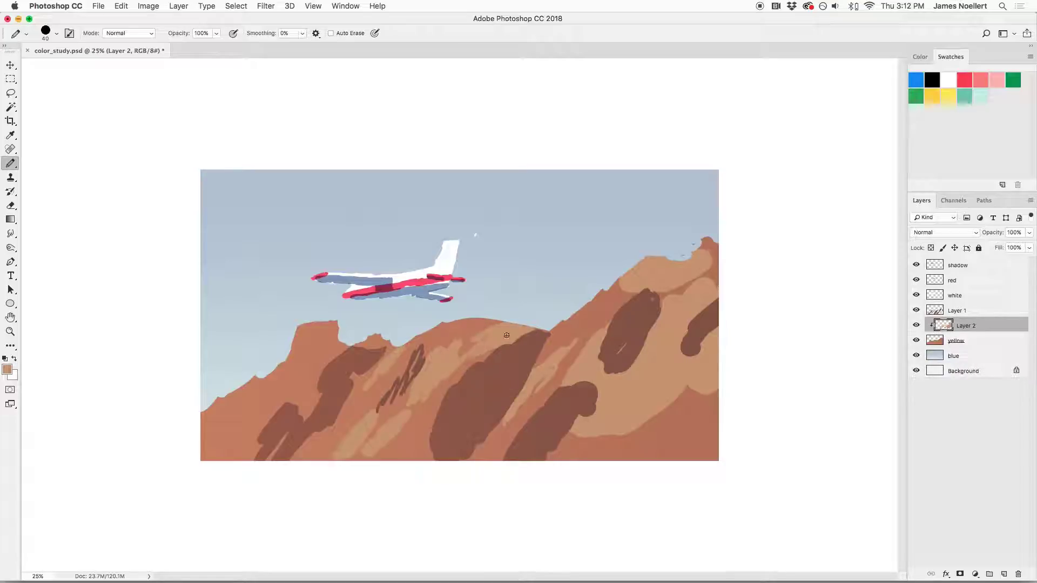
Add a light tan highlight along the lower edge of the right hillside, and merge Layer 2 into the yellow layer
{"action": "mouse_move", "coordinate": [716, 421]}
{"action": "left_mouse_down"}
{"action": "mouse_move", "coordinate": [673, 436]}
{"action": "mouse_move", "coordinate": [660, 416]}
{"action": "mouse_move", "coordinate": [559, 464]}
{"action": "left_mouse_up"}
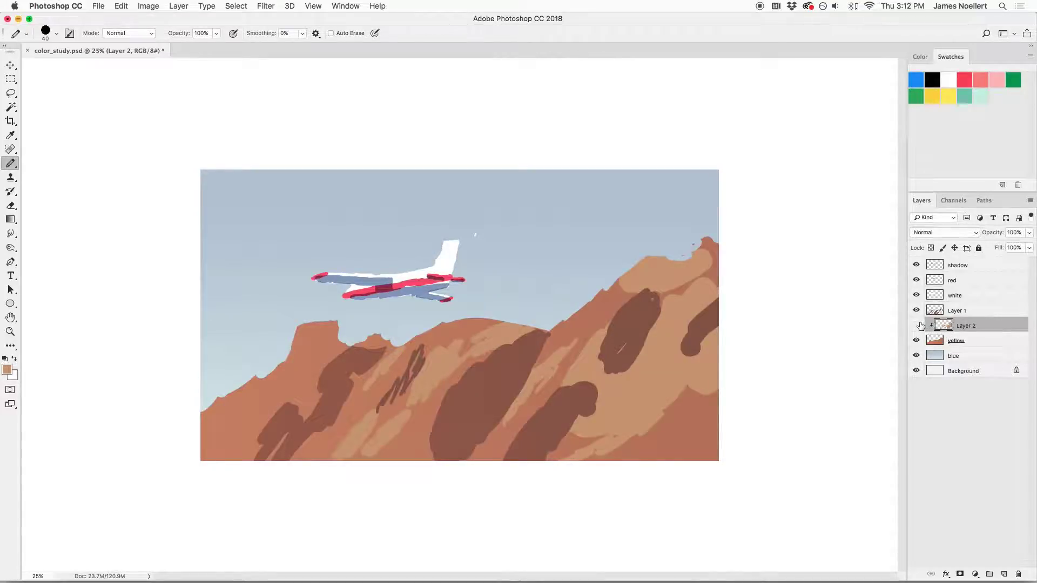
{"action": "key", "text": "super+e"}
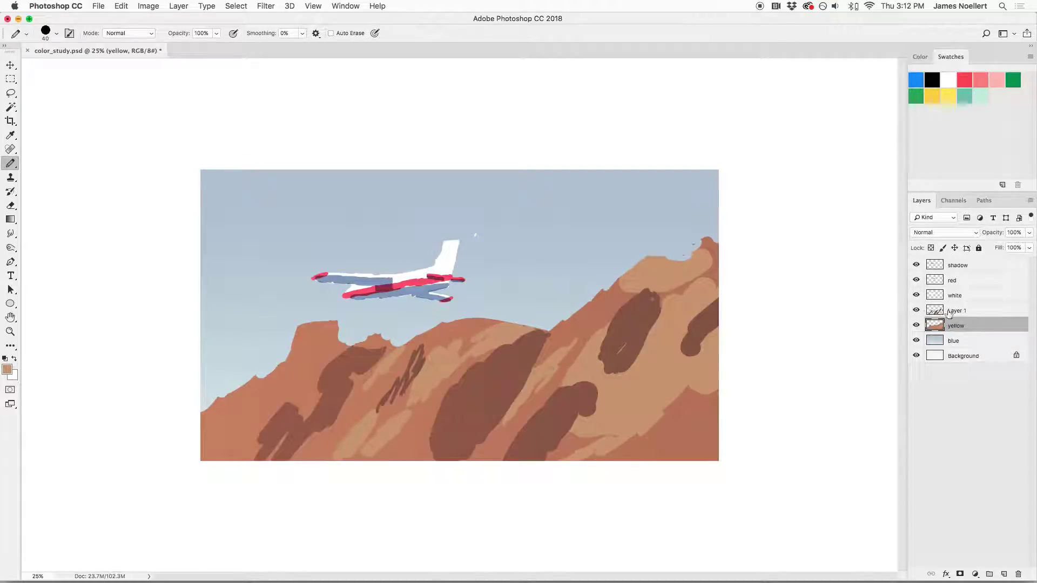
Try merging the Layer 1 shadows into the yellow layer, and undo the merge
{"action": "left_click", "coordinate": [957, 311]}
{"action": "key", "text": "super+e"}
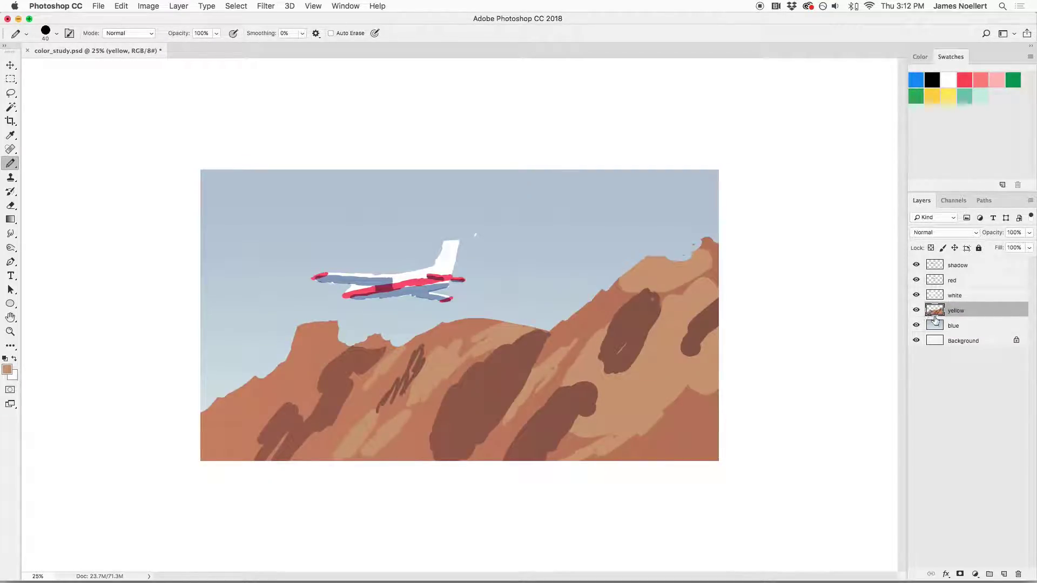
{"action": "key", "text": "super+z"}
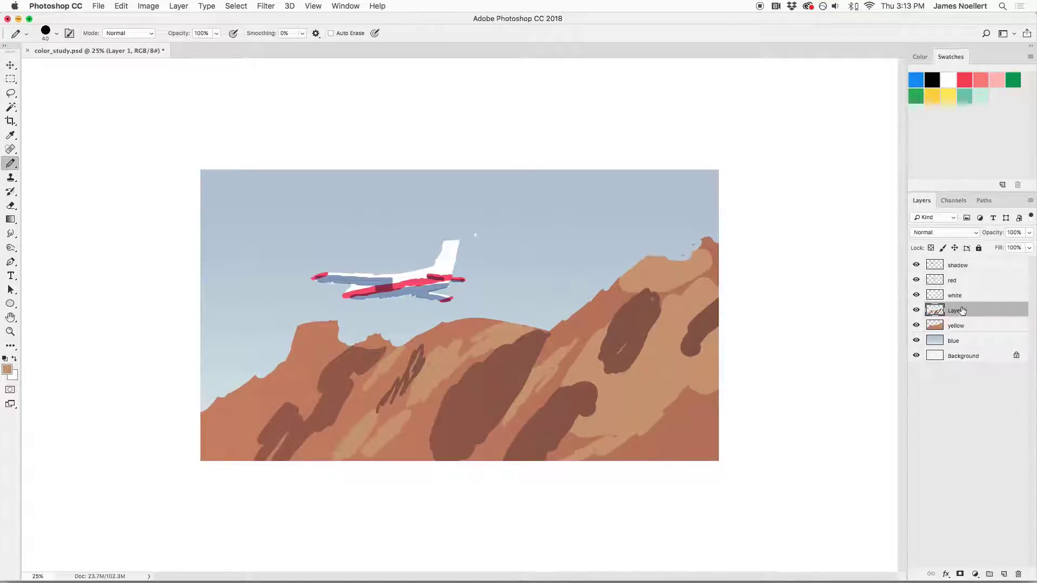
Adjust the Hue/Saturation of the Layer 1 shadows to hue -12, saturation -23 and lightness -2
{"action": "key", "text": "super+u"}
{"action": "left_click_drag", "start_coordinate": [686, 182], "coordinate": [685, 233]}
{"action": "left_click", "coordinate": [689, 231]}
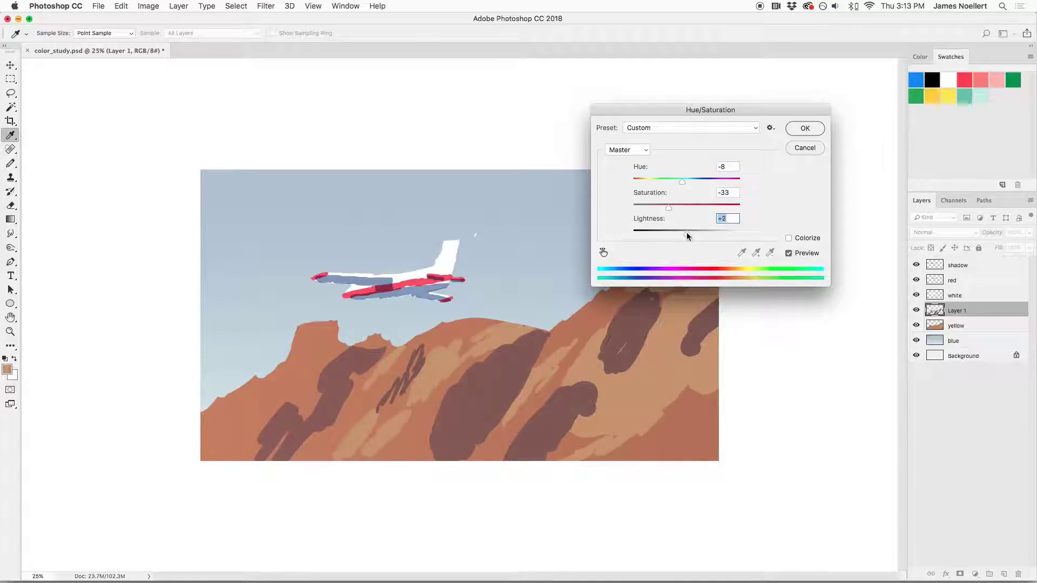
{"action": "left_click", "coordinate": [673, 207]}
{"action": "left_click_drag", "start_coordinate": [682, 181], "coordinate": [680, 186]}
Compare the hill shadows with and without the Hue/Saturation preview
{"action": "left_click", "coordinate": [795, 254]}
{"action": "left_click", "coordinate": [796, 255]}
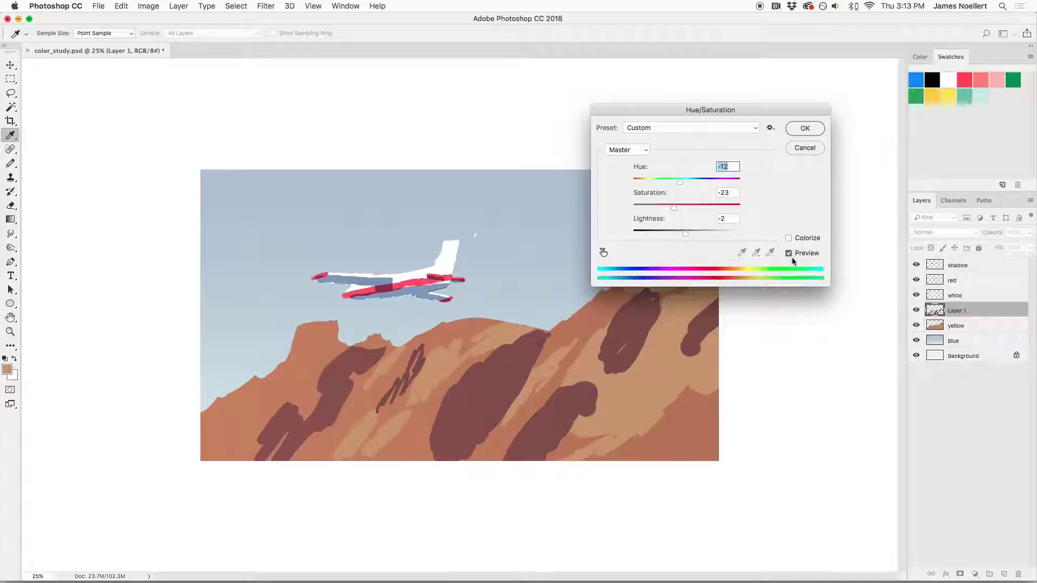
{"action": "left_click", "coordinate": [794, 252]}
{"action": "left_click", "coordinate": [795, 252]}
{"action": "left_click", "coordinate": [797, 251]}
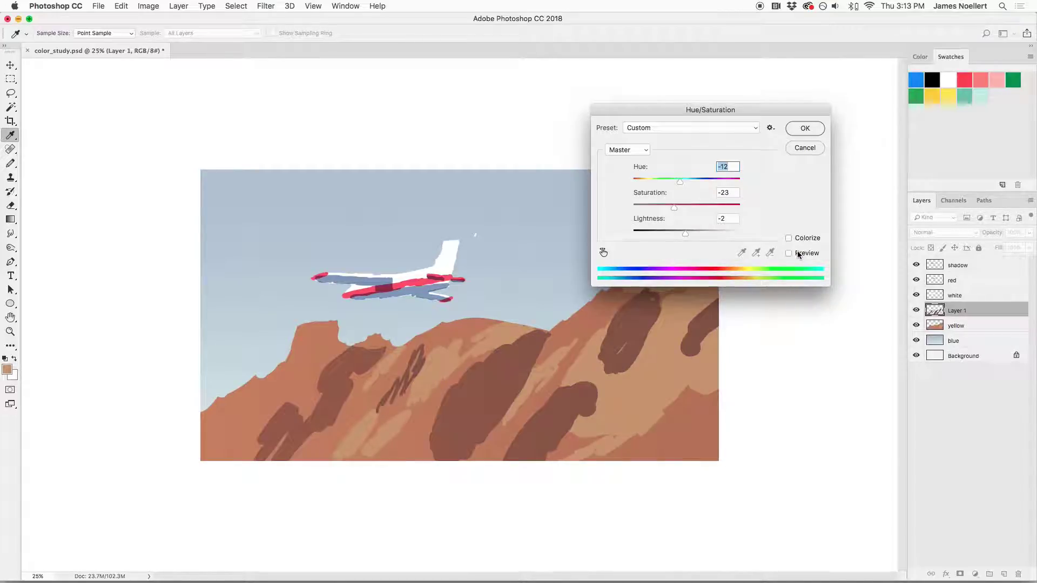
{"action": "left_click", "coordinate": [795, 253]}
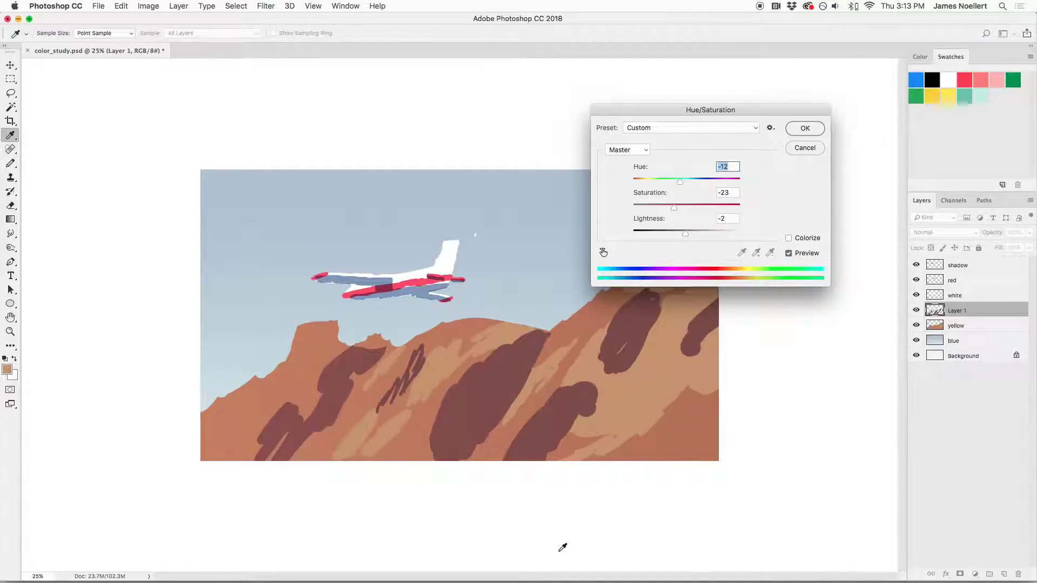
{"action": "mouse_move", "coordinate": [531, 581]}
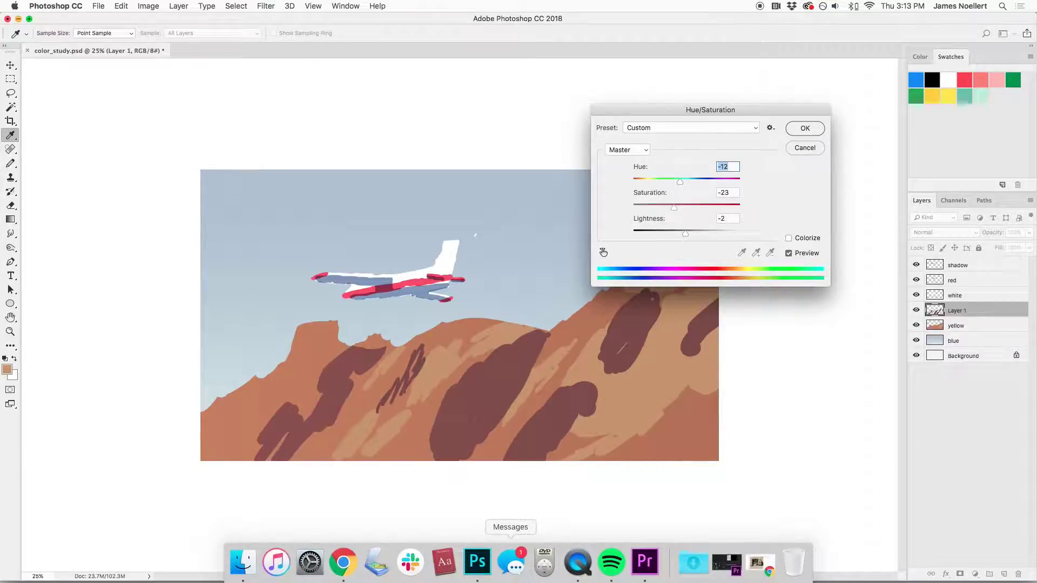
{"action": "left_click", "coordinate": [343, 562]}
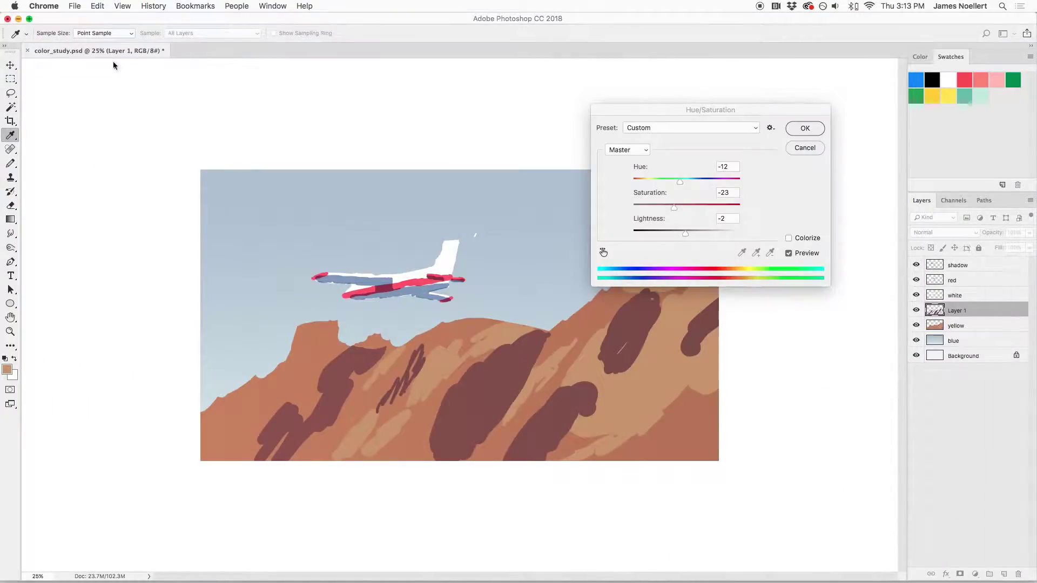
Nudge the shadows' lightness up slightly and apply the Hue/Saturation adjustment
{"action": "left_click_drag", "start_coordinate": [688, 236], "coordinate": [686, 233]}
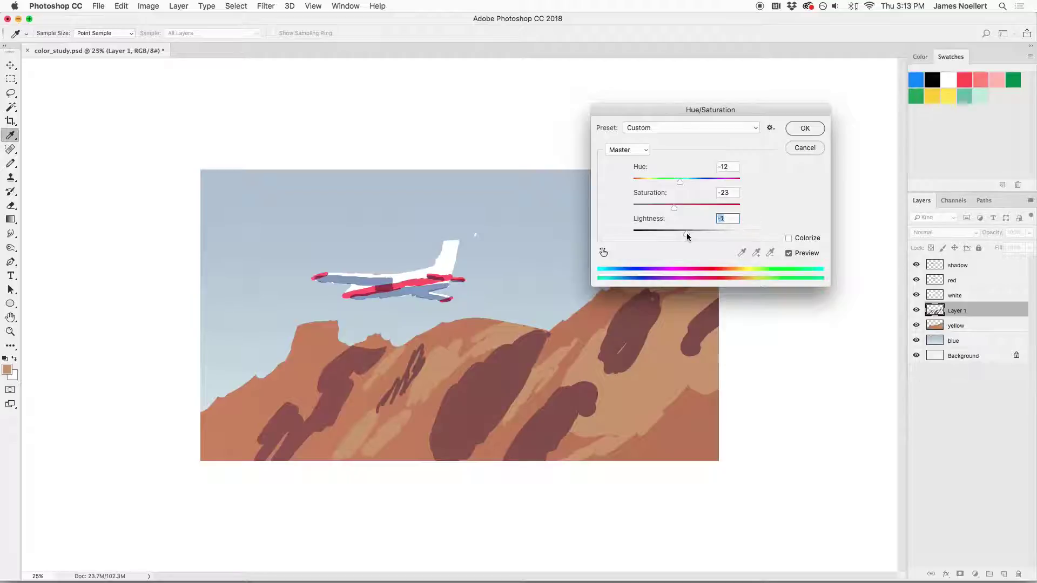
{"action": "left_click", "coordinate": [803, 130]}
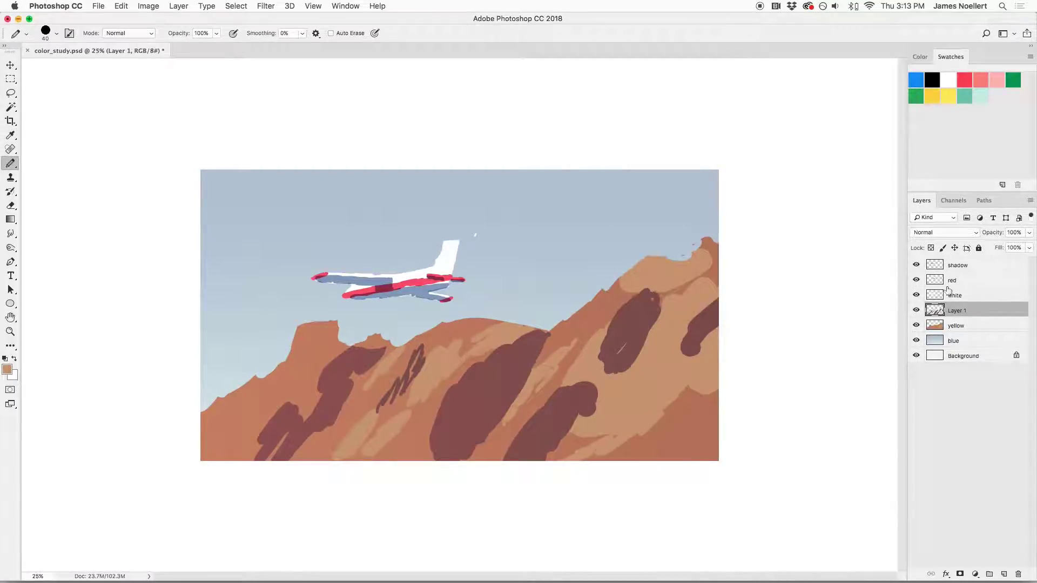
{"action": "left_click", "coordinate": [1028, 233]}
{"action": "mouse_move", "coordinate": [1028, 237]}
{"action": "left_mouse_down"}
{"action": "mouse_move", "coordinate": [994, 245]}
{"action": "mouse_move", "coordinate": [1035, 254]}
{"action": "left_mouse_up"}
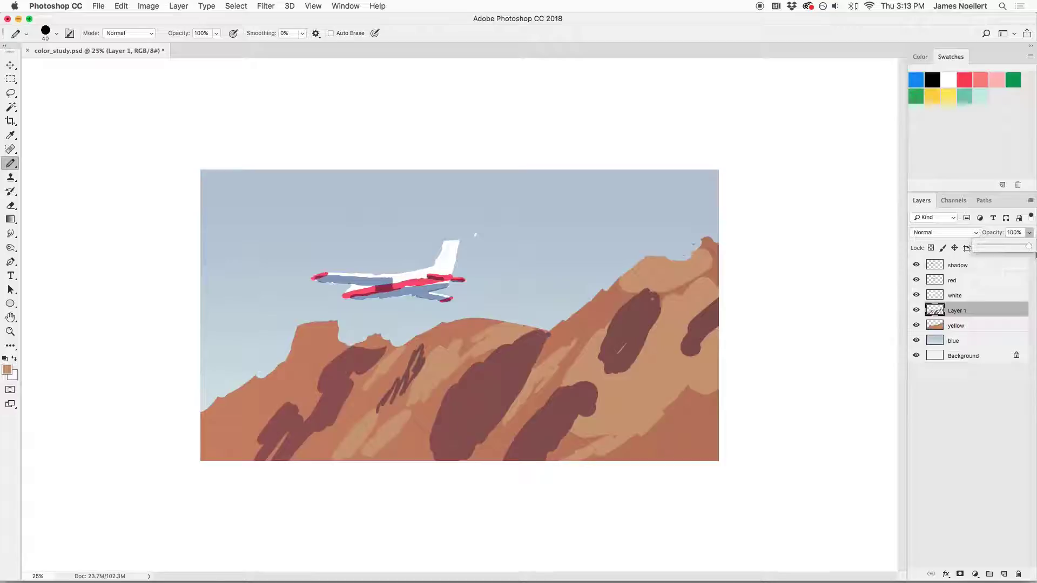
{"action": "left_click", "coordinate": [972, 377]}
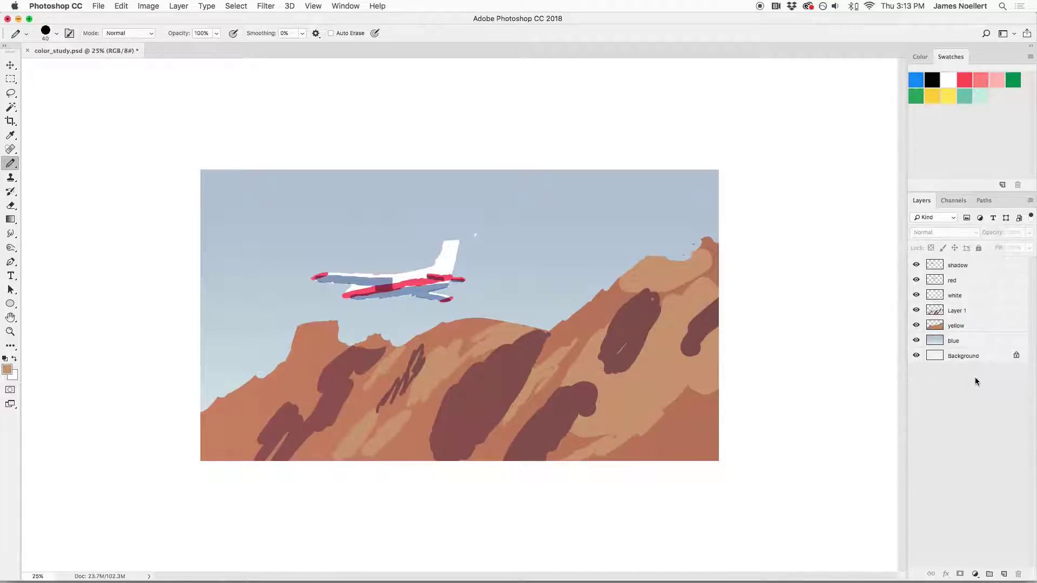
{"action": "left_click", "coordinate": [973, 315]}
{"action": "mouse_move", "coordinate": [973, 315]}
{"action": "left_mouse_down"}
{"action": "mouse_move", "coordinate": [976, 528]}
{"action": "mouse_move", "coordinate": [1018, 574]}
{"action": "left_mouse_up"}
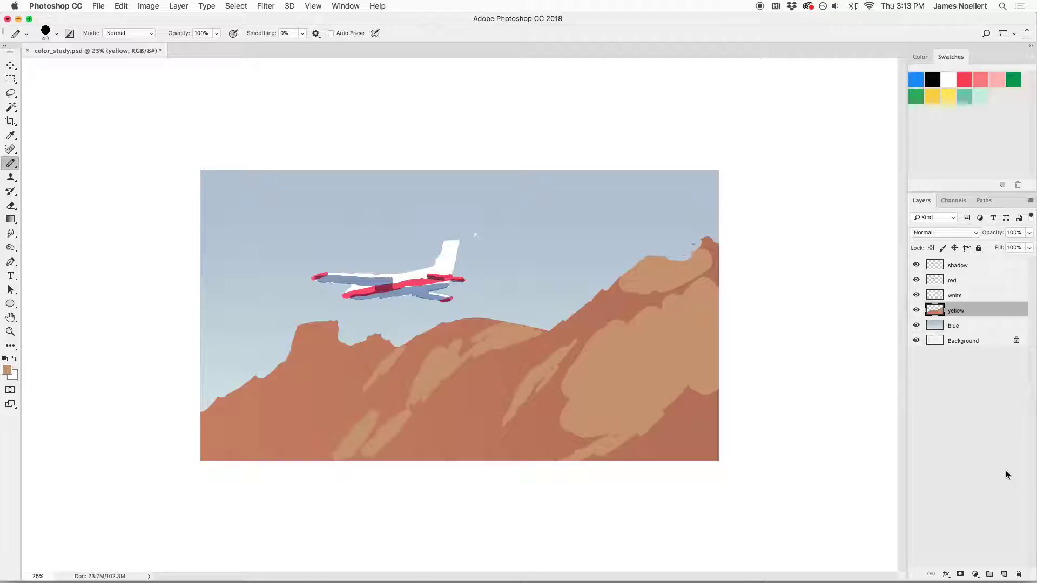
{"action": "key", "text": "super+z"}
Add a new layer above Layer 1 and clip it to the shadows with a clipping mask
{"action": "left_click", "coordinate": [1003, 574]}
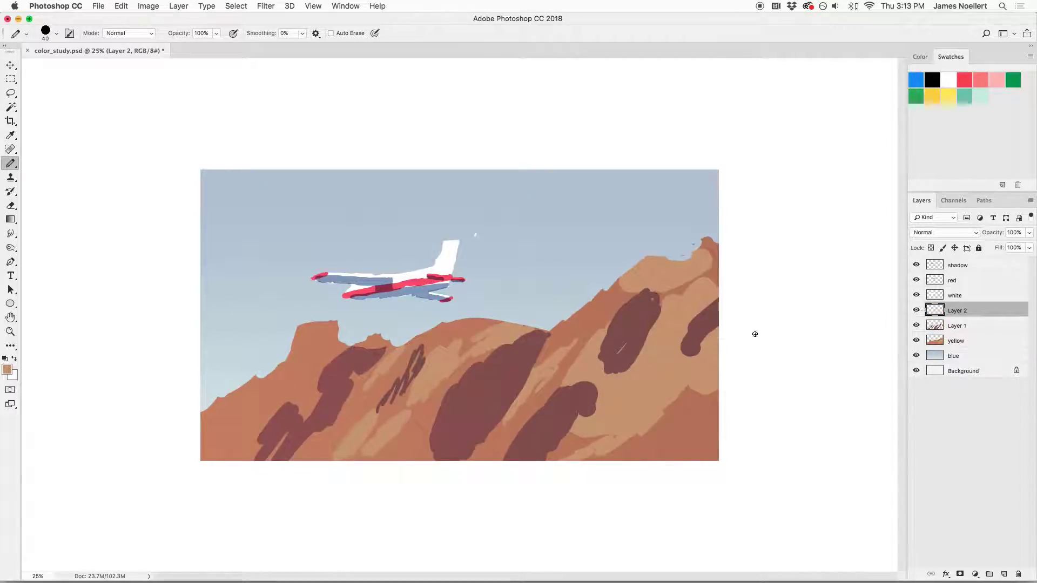
{"action": "right_click", "coordinate": [977, 312]}
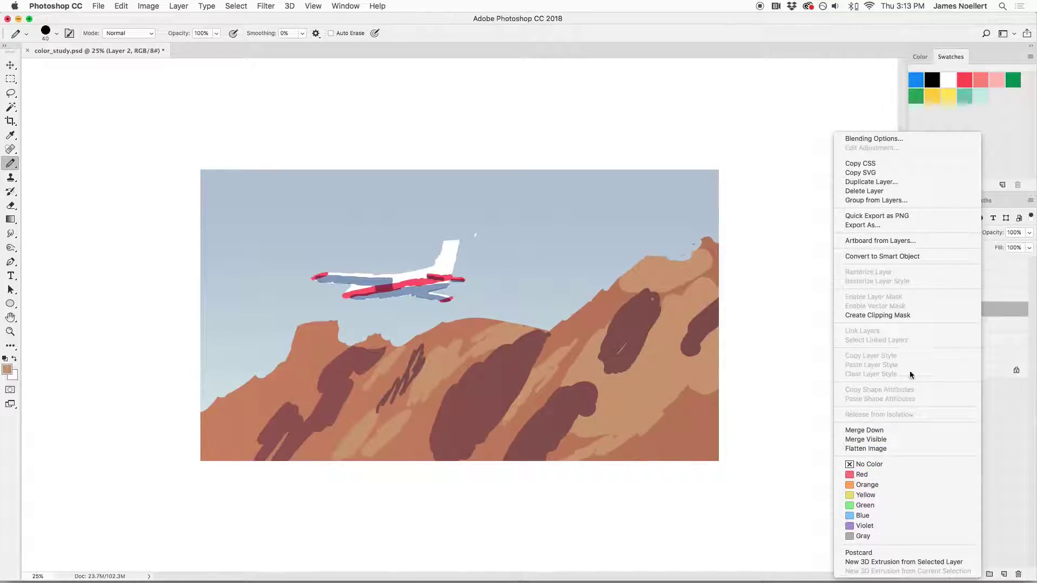
{"action": "left_click", "coordinate": [891, 316]}
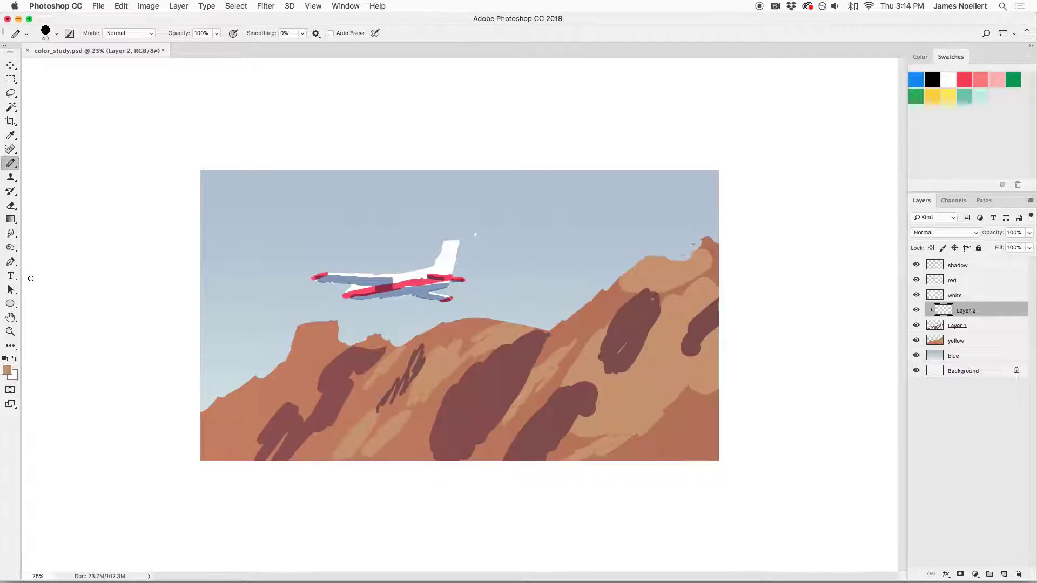
Sample the maroon shadow colour and draw a linear gradient from beyond the canvas's right edge to the left hills
{"action": "left_click", "coordinate": [10, 219]}
{"action": "left_click", "coordinate": [475, 374], "text": "alt"}
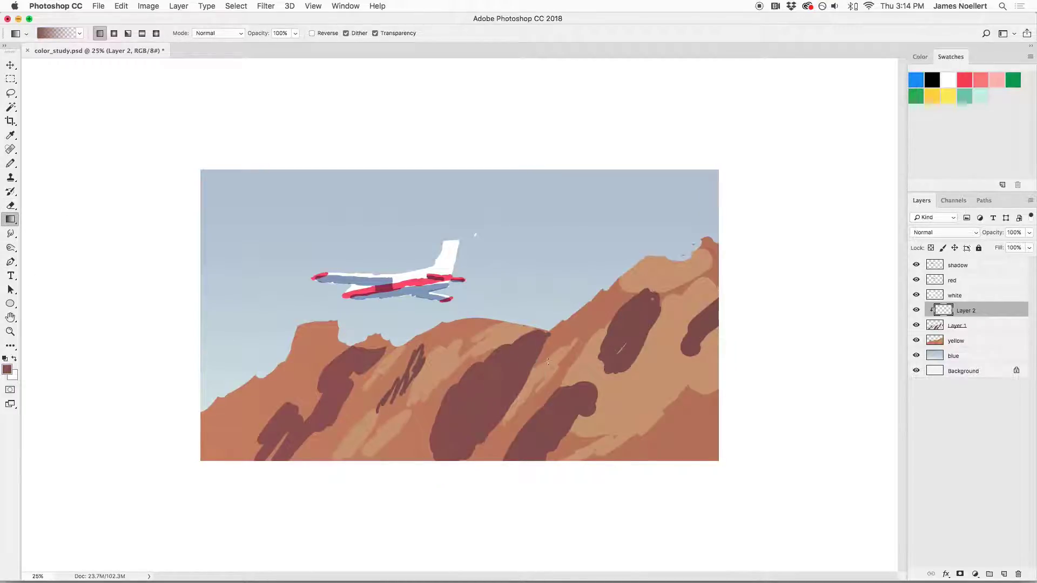
{"action": "left_click_drag", "start_coordinate": [776, 332], "coordinate": [279, 400]}
Darken the clipped gradient with Hue/Saturation, using hue -36, saturation -22 and lightness -33
{"action": "key", "text": "super+u"}
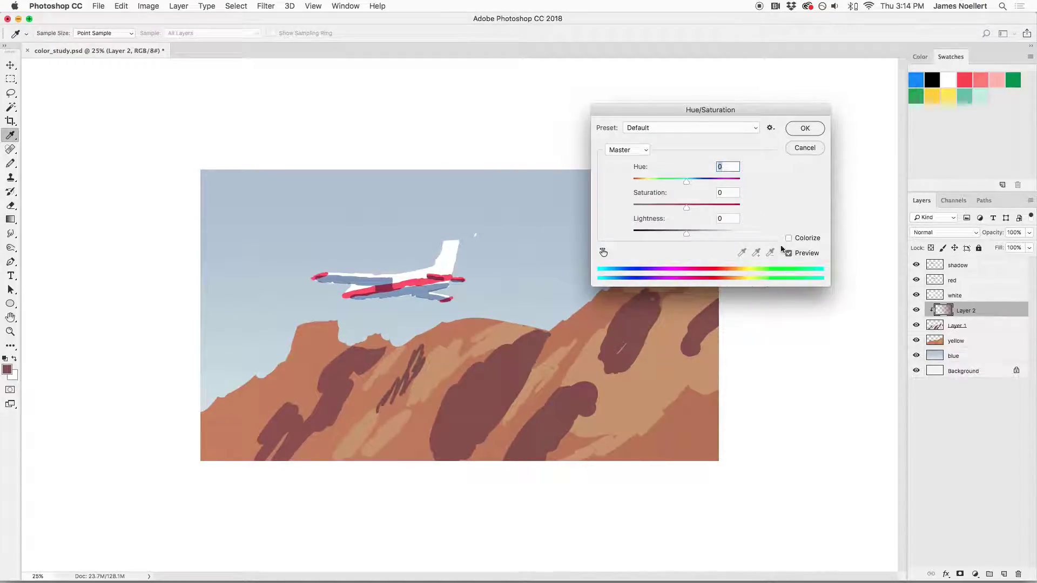
{"action": "left_click", "coordinate": [669, 233]}
{"action": "left_click", "coordinate": [702, 207]}
{"action": "left_click_drag", "start_coordinate": [702, 208], "coordinate": [667, 186]}
{"action": "left_click", "coordinate": [667, 233]}
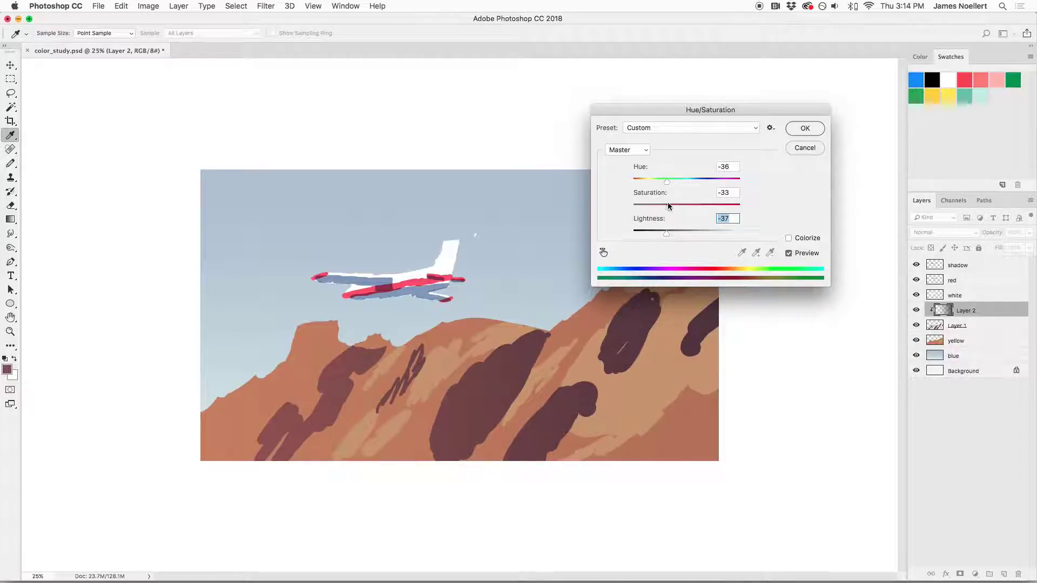
{"action": "left_click", "coordinate": [675, 209]}
{"action": "left_click", "coordinate": [669, 233]}
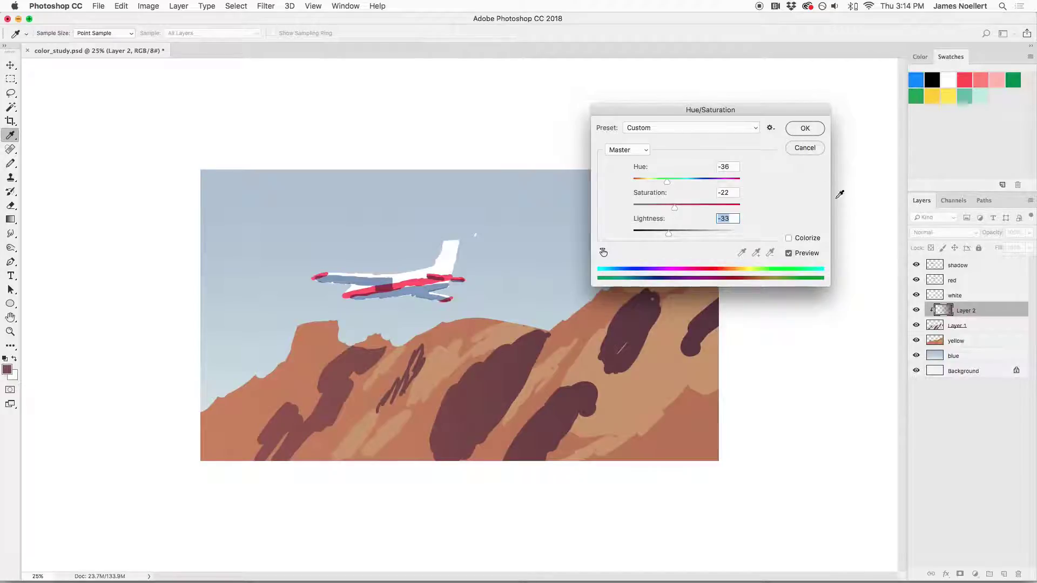
{"action": "left_click", "coordinate": [805, 129]}
{"action": "key", "text": "g"}
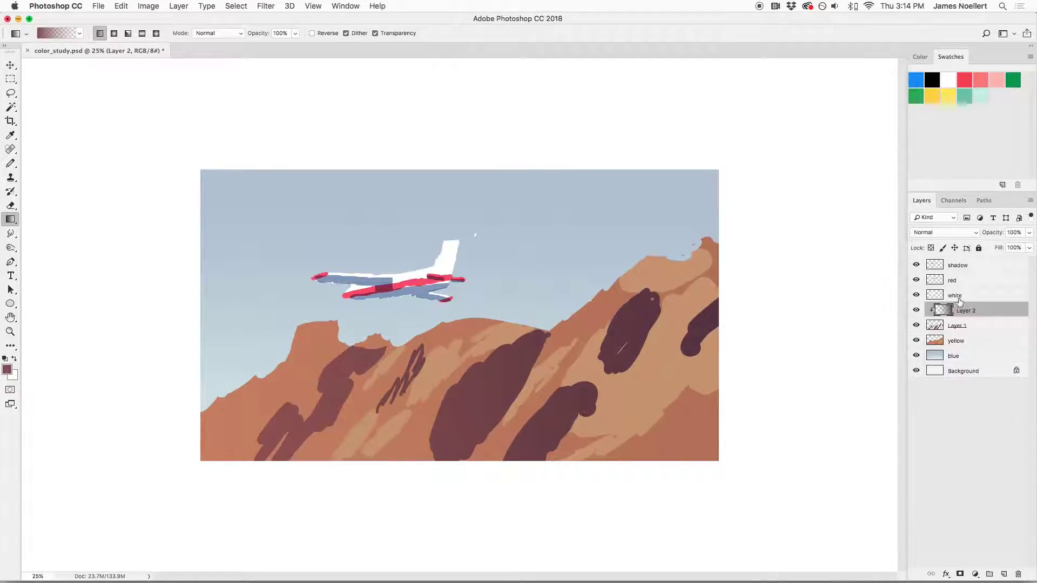
Merge the gradient into Layer 1 and adjust its Hue/Saturation to hue -1, saturation +18 and lightness +8
{"action": "key", "text": "super+e"}
{"action": "key", "text": "super+u"}
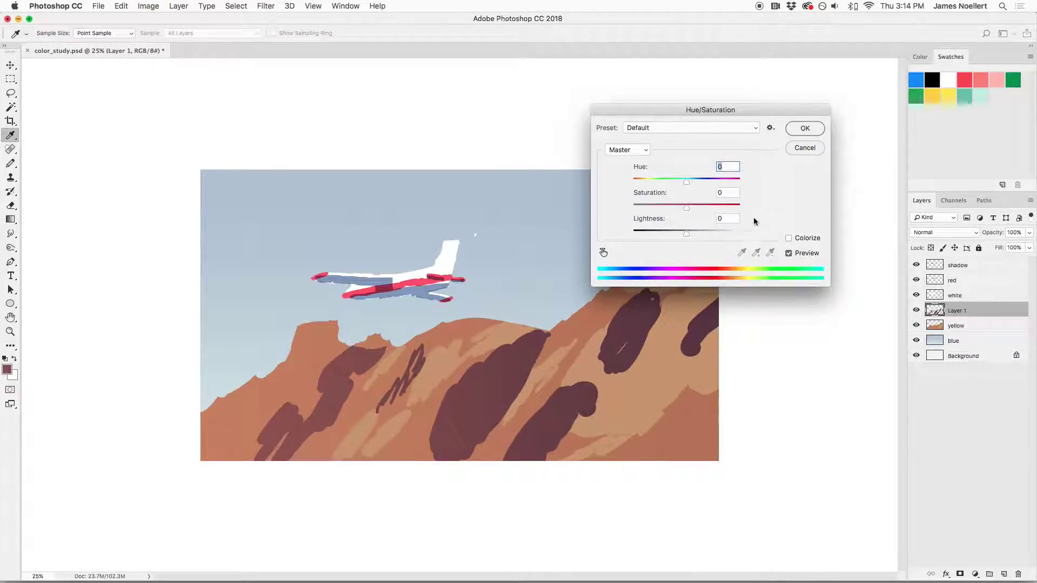
{"action": "left_click_drag", "start_coordinate": [686, 234], "coordinate": [687, 186]}
{"action": "left_click", "coordinate": [803, 128]}
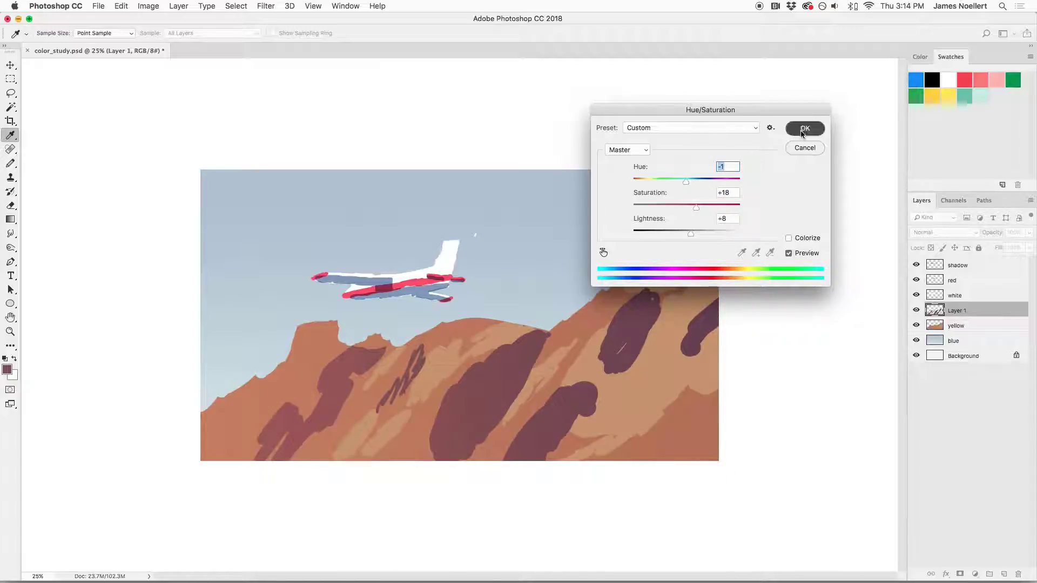
{"action": "key", "text": "g"}
With a 15 px eraser, scratch thin diagonal streaks into the large shadow on the middle hill
{"action": "key", "text": "e"}
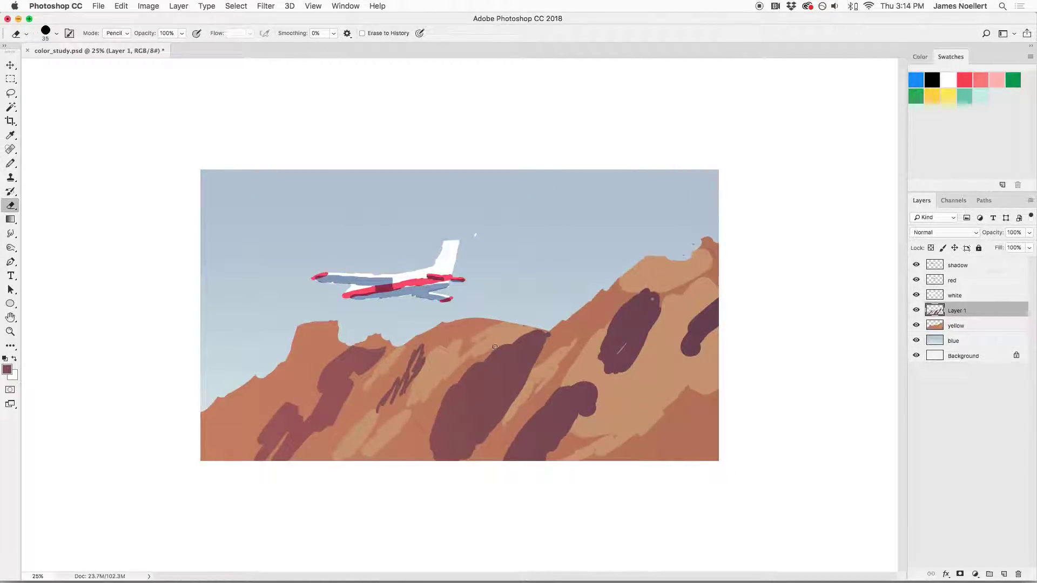
{"action": "key", "text": "bracketleft"}
{"action": "key", "text": "bracketleft"}
{"action": "left_click_drag", "start_coordinate": [493, 383], "coordinate": [534, 334]}
{"action": "mouse_move", "coordinate": [437, 432]}
{"action": "left_mouse_down"}
{"action": "mouse_move", "coordinate": [447, 422]}
{"action": "mouse_move", "coordinate": [427, 430]}
{"action": "mouse_move", "coordinate": [515, 386]}
{"action": "mouse_move", "coordinate": [532, 364]}
{"action": "left_mouse_up"}
{"action": "left_click_drag", "start_coordinate": [475, 442], "coordinate": [502, 417]}
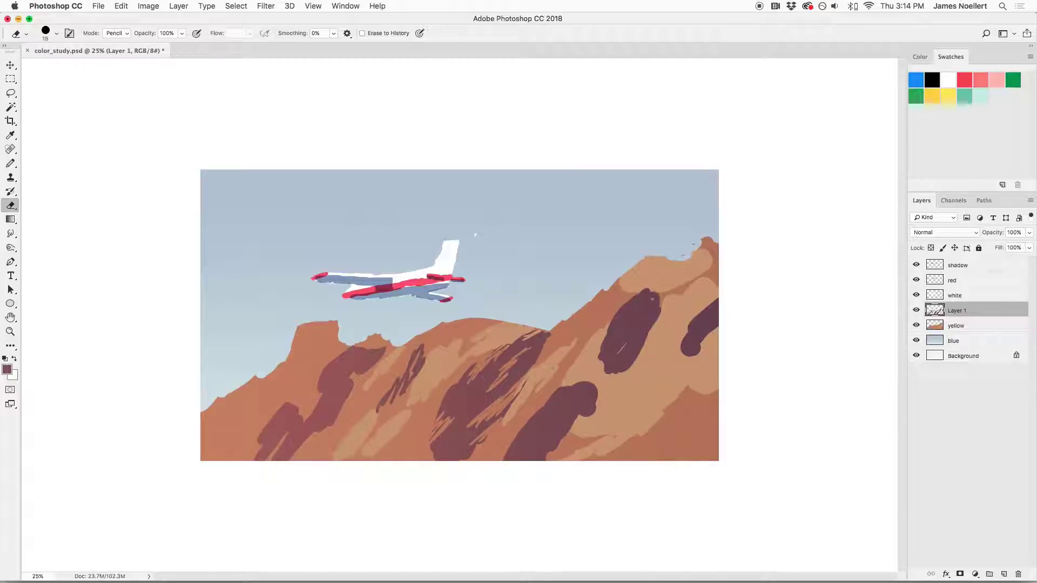
Erase thin diagonal streaks into the upper right hillside shadow and the rounded shadow low between the hills
{"action": "mouse_move", "coordinate": [651, 291]}
{"action": "left_mouse_down"}
{"action": "mouse_move", "coordinate": [614, 319]}
{"action": "mouse_move", "coordinate": [598, 362]}
{"action": "mouse_move", "coordinate": [604, 374]}
{"action": "left_mouse_up"}
{"action": "left_click_drag", "start_coordinate": [650, 325], "coordinate": [617, 370]}
{"action": "left_click_drag", "start_coordinate": [660, 302], "coordinate": [620, 373]}
{"action": "mouse_move", "coordinate": [580, 413]}
{"action": "left_mouse_down"}
{"action": "mouse_move", "coordinate": [521, 454]}
{"action": "mouse_move", "coordinate": [534, 462]}
{"action": "mouse_move", "coordinate": [552, 422]}
{"action": "left_mouse_up"}
{"action": "left_click_drag", "start_coordinate": [596, 391], "coordinate": [581, 416]}
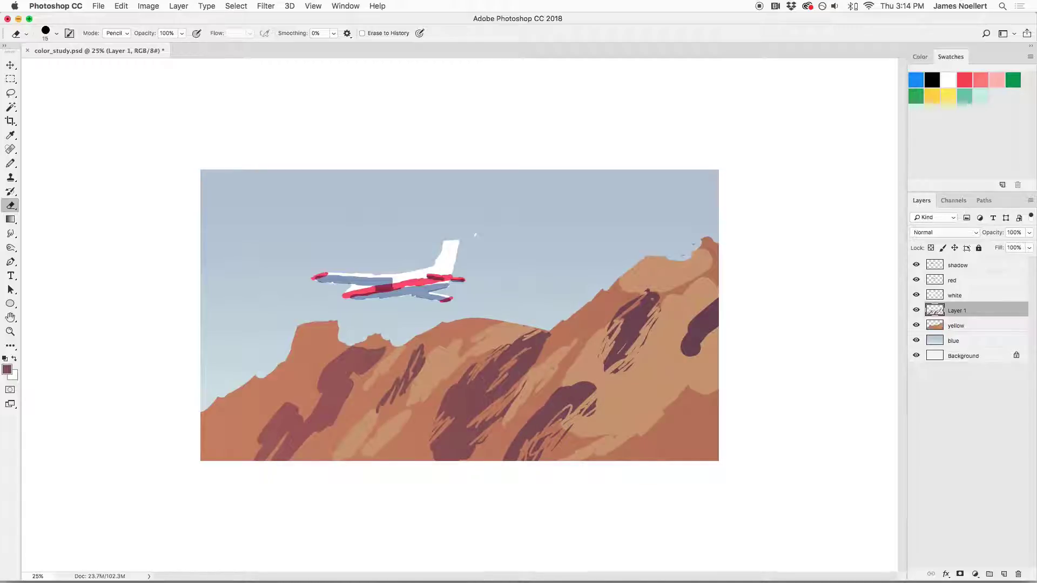
Erase diagonal streaks into the shadow at the canvas's right edge and the two shadows on the left hills
{"action": "left_click_drag", "start_coordinate": [710, 331], "coordinate": [691, 356]}
{"action": "left_click_drag", "start_coordinate": [713, 318], "coordinate": [686, 352]}
{"action": "left_click_drag", "start_coordinate": [311, 428], "coordinate": [281, 462]}
{"action": "left_click_drag", "start_coordinate": [333, 414], "coordinate": [315, 432]}
{"action": "left_click_drag", "start_coordinate": [354, 381], "coordinate": [329, 418]}
{"action": "left_click_drag", "start_coordinate": [381, 350], "coordinate": [345, 377]}
{"action": "left_click_drag", "start_coordinate": [352, 382], "coordinate": [333, 407]}
{"action": "left_click_drag", "start_coordinate": [359, 348], "coordinate": [260, 445]}
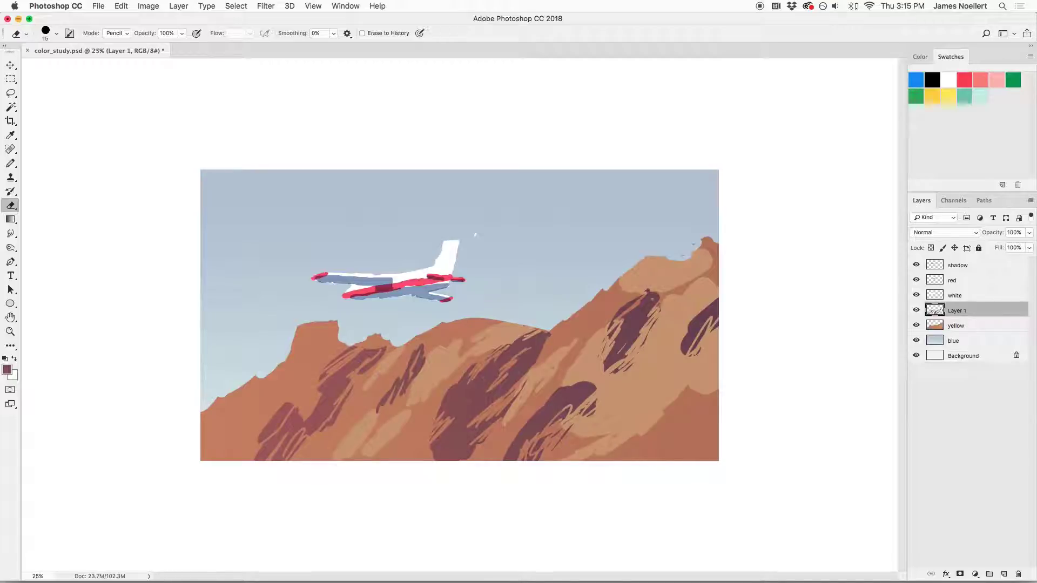
Add a new layer above the yellow hills layer and clip it to the hills with a clipping mask
{"action": "left_click", "coordinate": [954, 328]}
{"action": "left_click", "coordinate": [916, 325]}
{"action": "left_click", "coordinate": [915, 325]}
{"action": "left_click", "coordinate": [1002, 574]}
{"action": "right_click", "coordinate": [967, 327]}
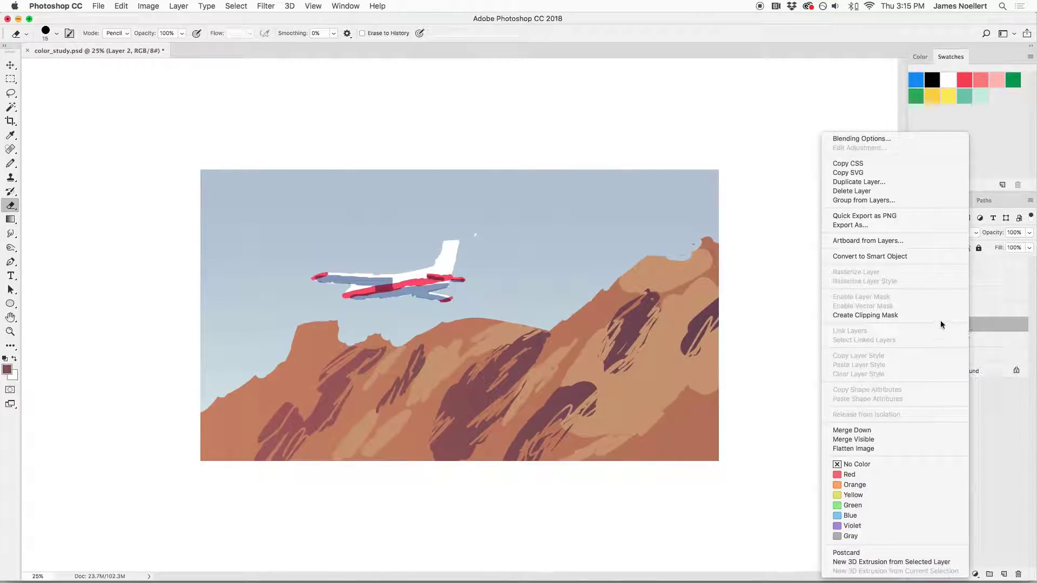
{"action": "left_click", "coordinate": [907, 311]}
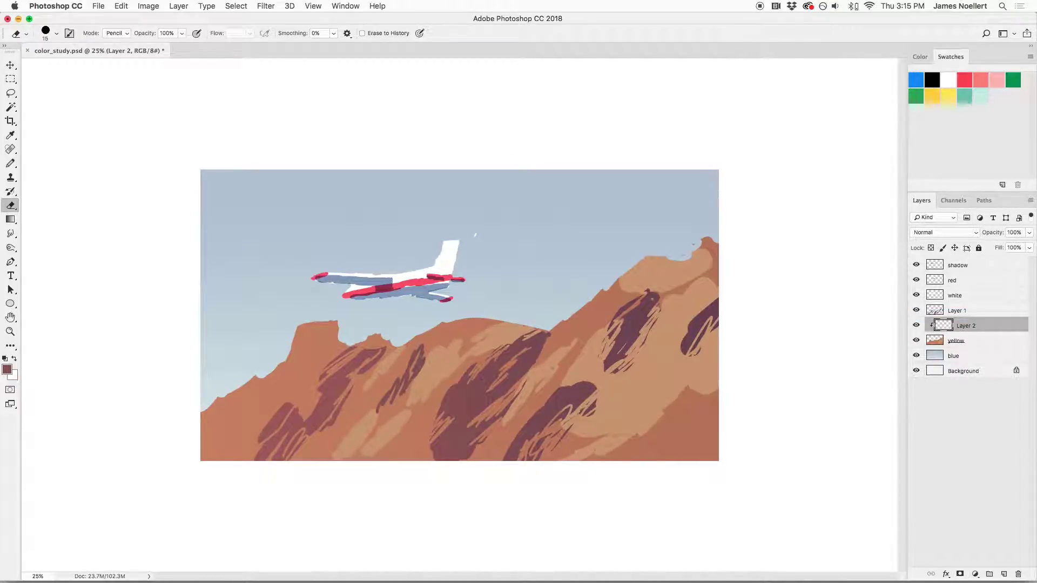
Sample the blue-grey sky colour and paint over the distant left hills with a 400 px pencil
{"action": "key", "text": "b"}
{"action": "left_click", "coordinate": [331, 186], "text": "alt"}
{"action": "key", "text": "bracketright"}
{"action": "key", "text": "bracketright"}
{"action": "key", "text": "bracketright"}
{"action": "key", "text": "bracketright"}
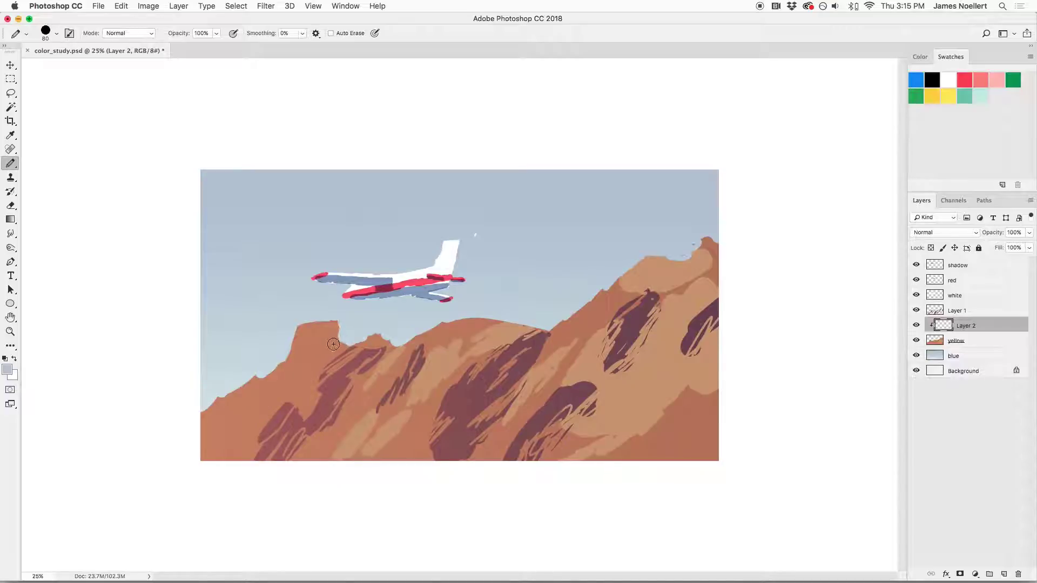
{"action": "key", "text": "bracketright"}
{"action": "key", "text": "bracketright"}
{"action": "key", "text": "bracketright"}
{"action": "key", "text": "bracketright"}
{"action": "key", "text": "bracketright"}
{"action": "key", "text": "bracketright"}
{"action": "key", "text": "bracketright"}
{"action": "key", "text": "bracketright"}
{"action": "key", "text": "bracketright"}
{"action": "mouse_move", "coordinate": [326, 329]}
{"action": "left_mouse_down"}
{"action": "mouse_move", "coordinate": [233, 429]}
{"action": "mouse_move", "coordinate": [291, 391]}
{"action": "mouse_move", "coordinate": [310, 393]}
{"action": "mouse_move", "coordinate": [380, 330]}
{"action": "mouse_move", "coordinate": [486, 276]}
{"action": "left_mouse_up"}
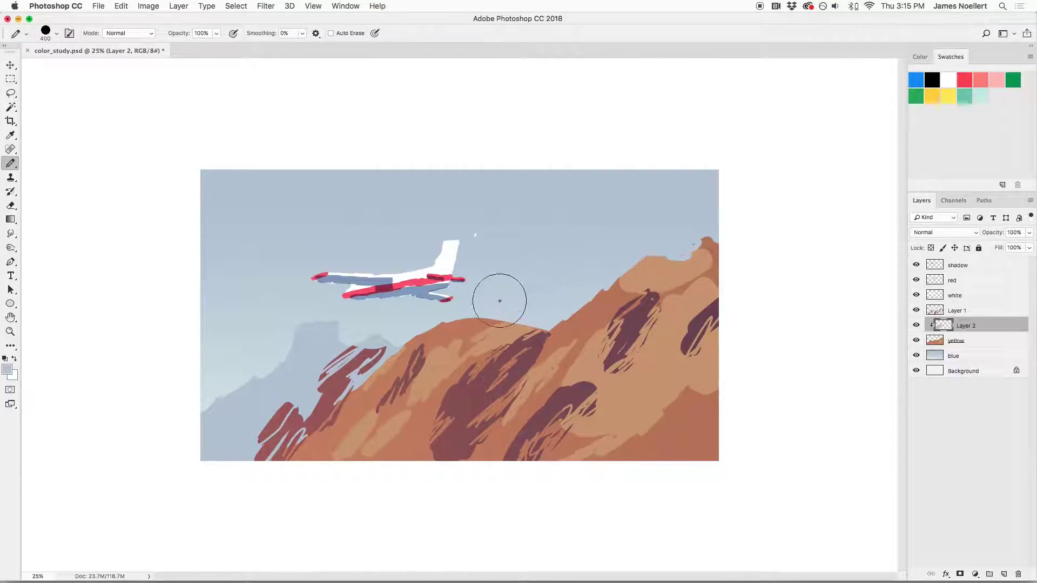
Move Layer 2 above Layer 1, and merge the Layer 1 shadows into the yellow layer
{"action": "mouse_move", "coordinate": [963, 325]}
{"action": "left_mouse_down"}
{"action": "mouse_move", "coordinate": [954, 304]}
{"action": "mouse_move", "coordinate": [963, 323]}
{"action": "mouse_move", "coordinate": [965, 308]}
{"action": "left_mouse_up"}
{"action": "left_click", "coordinate": [958, 325]}
{"action": "key", "text": "super+e"}
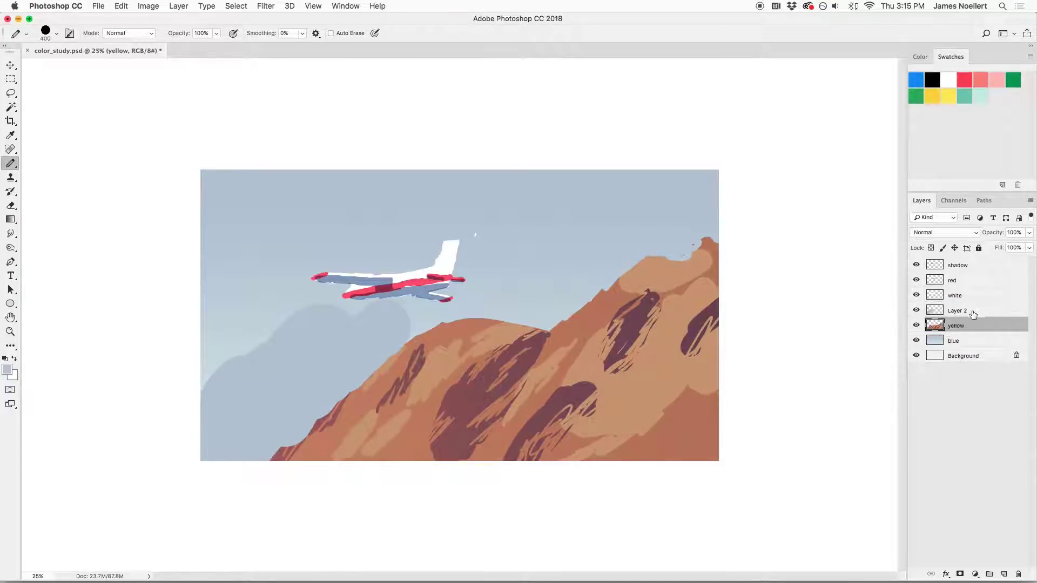
Clip Layer 2 to the merged yellow layer and lower its opacity to 55%
{"action": "right_click", "coordinate": [948, 315]}
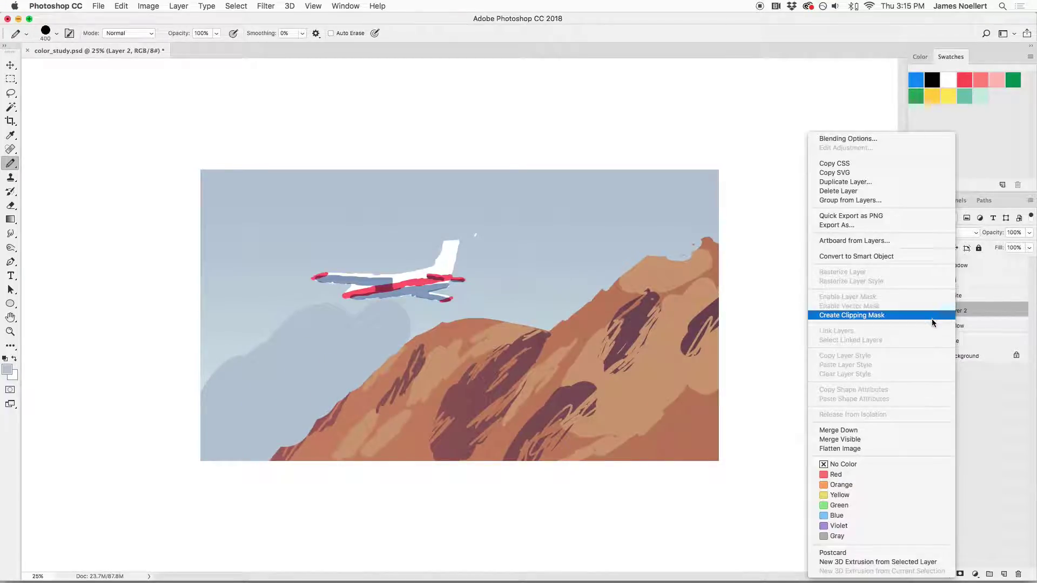
{"action": "left_click", "coordinate": [937, 316]}
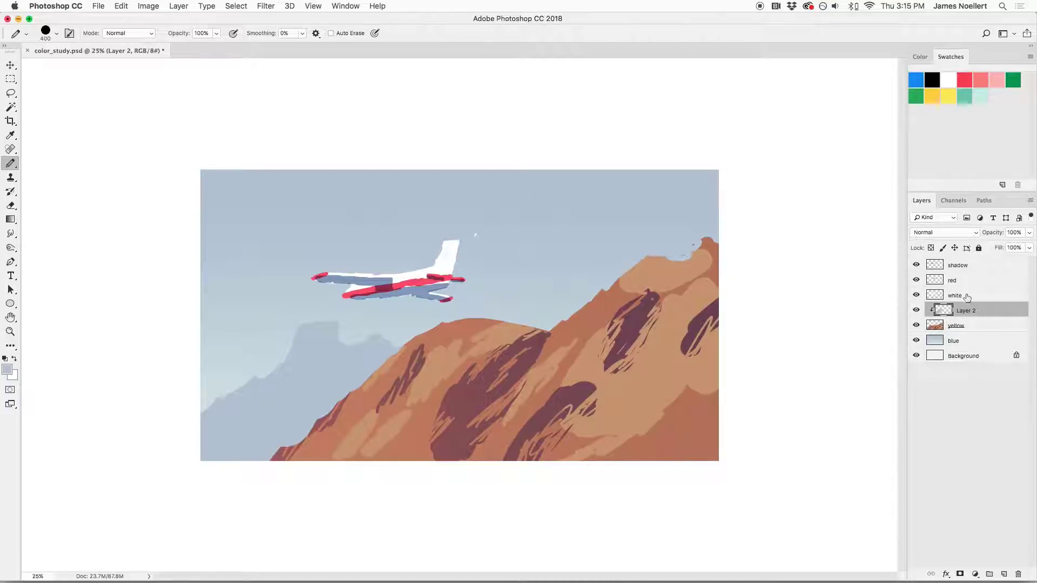
{"action": "left_click", "coordinate": [1029, 233]}
{"action": "left_click", "coordinate": [1012, 248]}
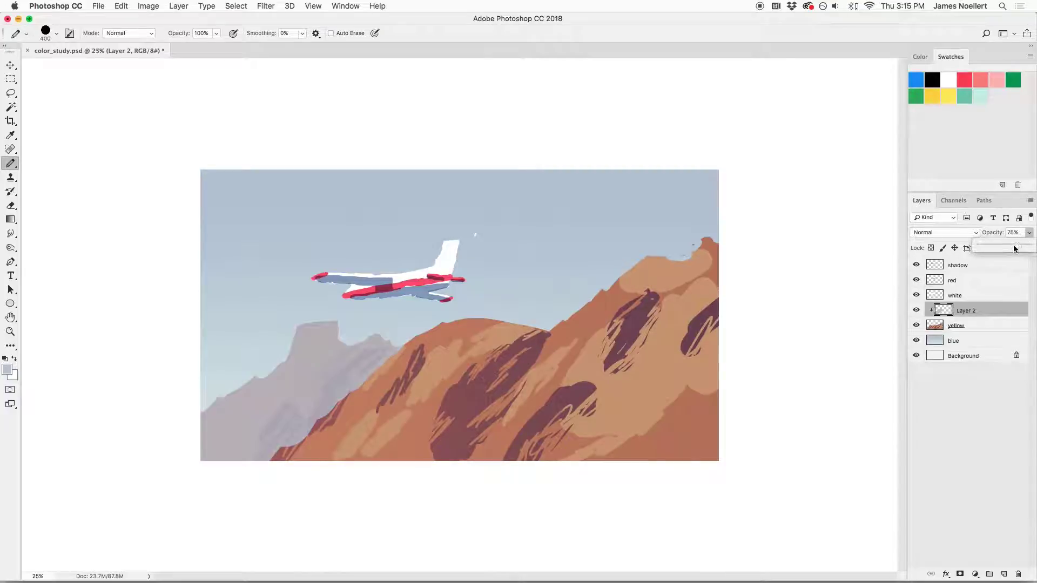
{"action": "left_click_drag", "start_coordinate": [1007, 248], "coordinate": [1002, 249]}
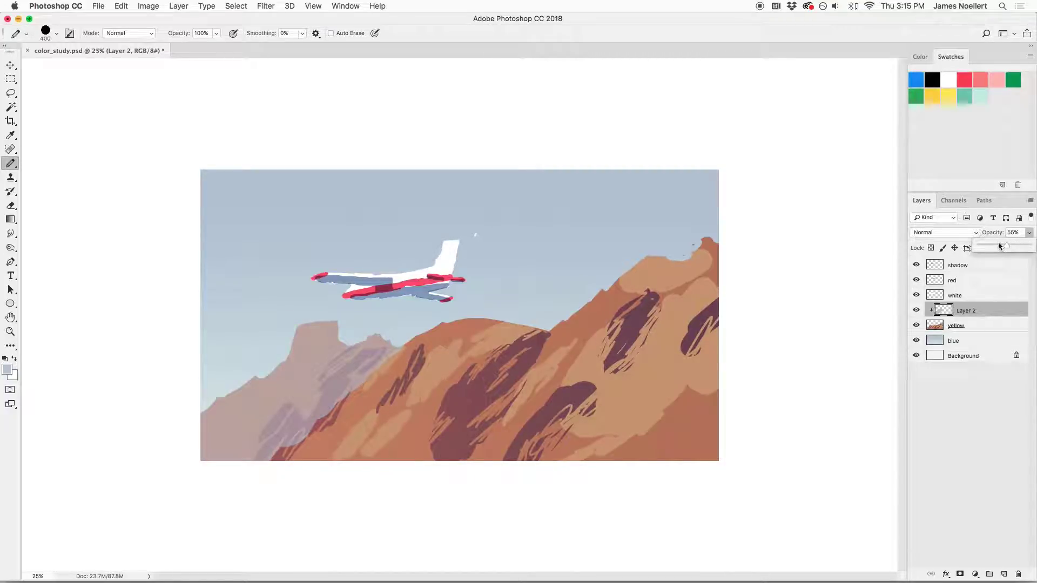
Lower the opacity of Layer 2 above the mountains to 26%
{"action": "left_click_drag", "start_coordinate": [991, 247], "coordinate": [990, 247]}
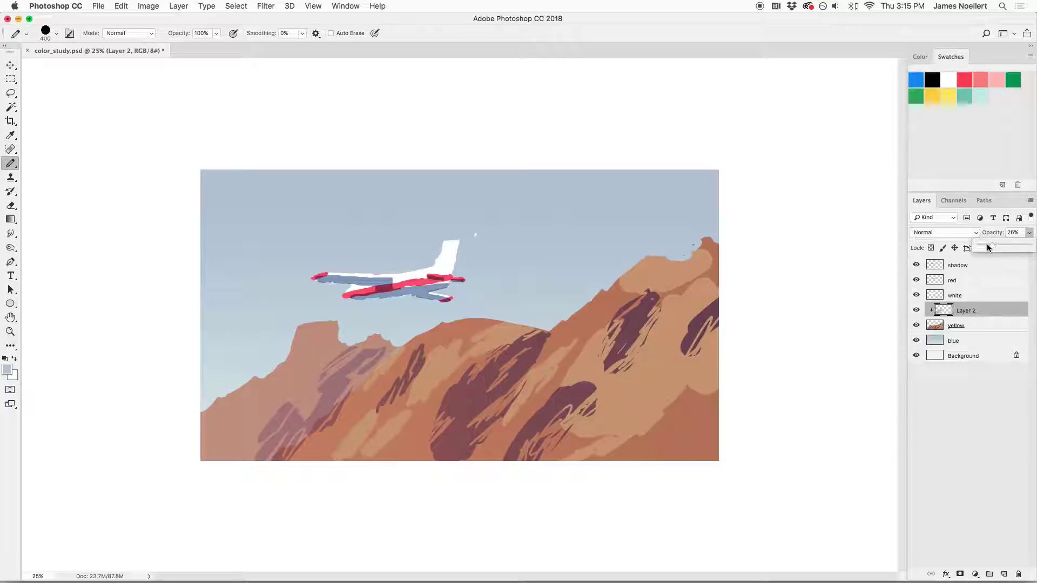
{"action": "left_click", "coordinate": [985, 247]}
{"action": "left_click", "coordinate": [974, 308]}
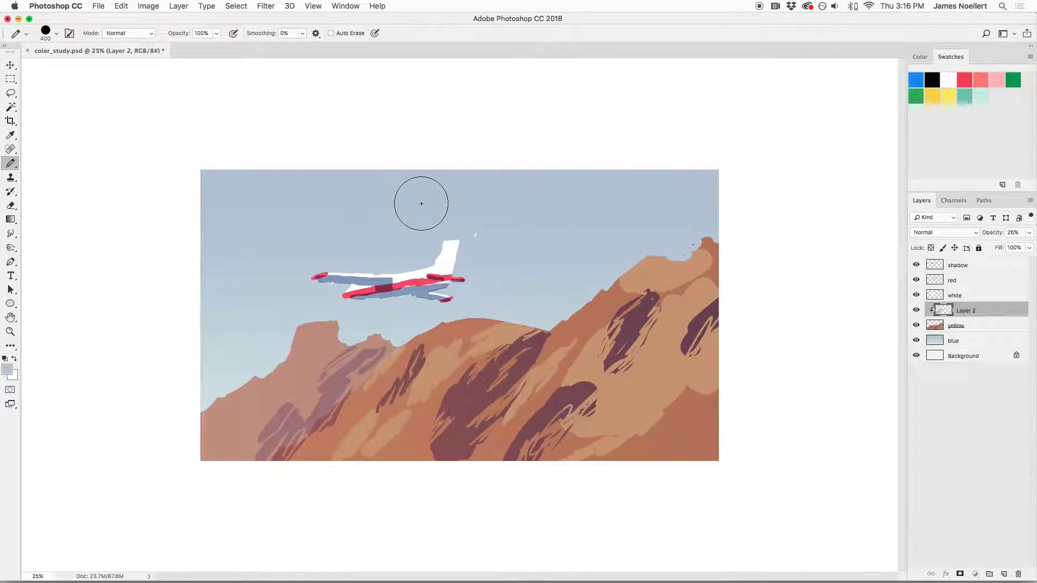
Try a Hue/Saturation adjustment on Layer 2 with hue +21, saturation +100 and lightness +24
{"action": "key", "text": "super+u"}
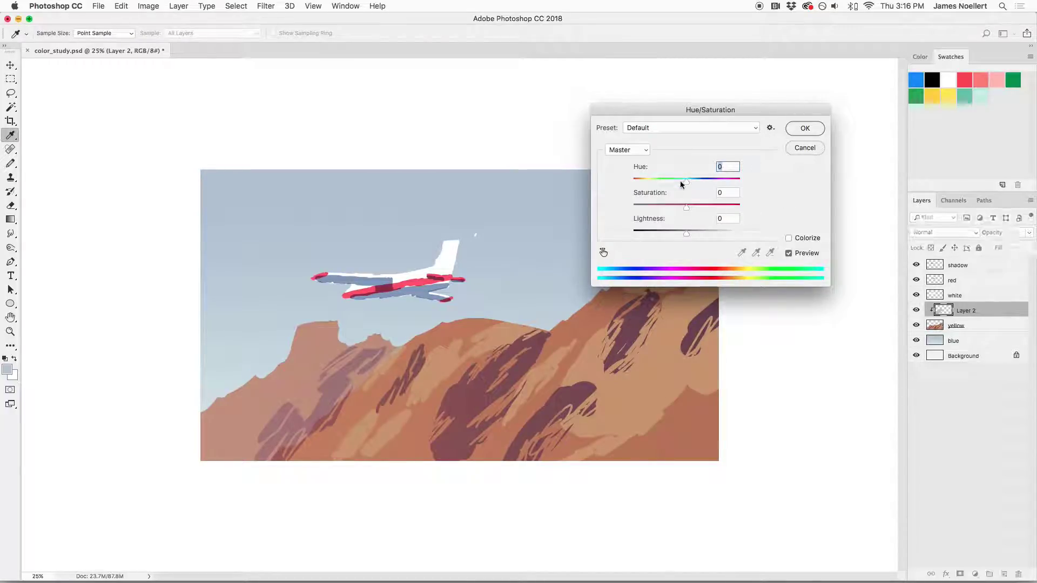
{"action": "left_click_drag", "start_coordinate": [694, 209], "coordinate": [724, 211]}
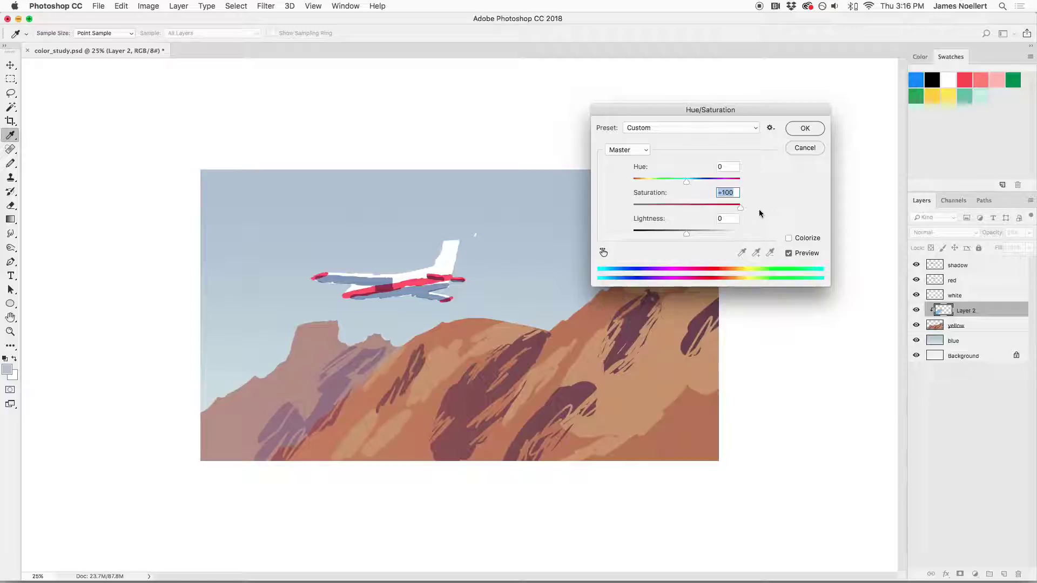
{"action": "left_click_drag", "start_coordinate": [680, 234], "coordinate": [687, 235]}
{"action": "left_click_drag", "start_coordinate": [691, 183], "coordinate": [697, 184]}
{"action": "left_click_drag", "start_coordinate": [688, 234], "coordinate": [699, 228]}
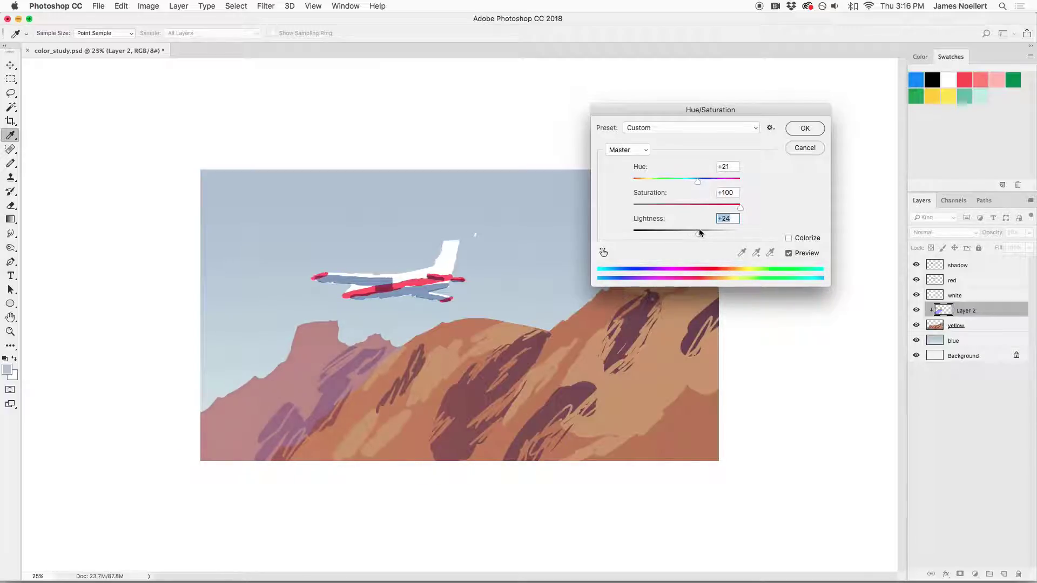
{"action": "left_click", "coordinate": [805, 147]}
{"action": "key", "text": "b"}
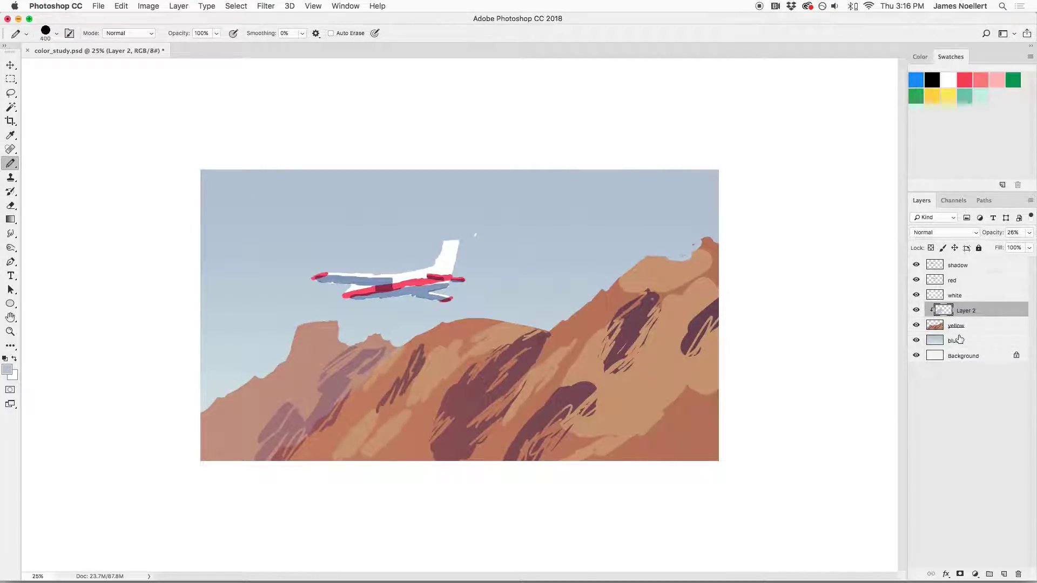
Undo the opacity reduction on Layer 2 and compare the artwork with that layer hidden and shown
{"action": "key", "text": "super+z"}
{"action": "key", "text": "alt+super+z"}
{"action": "key", "text": "alt+super+z"}
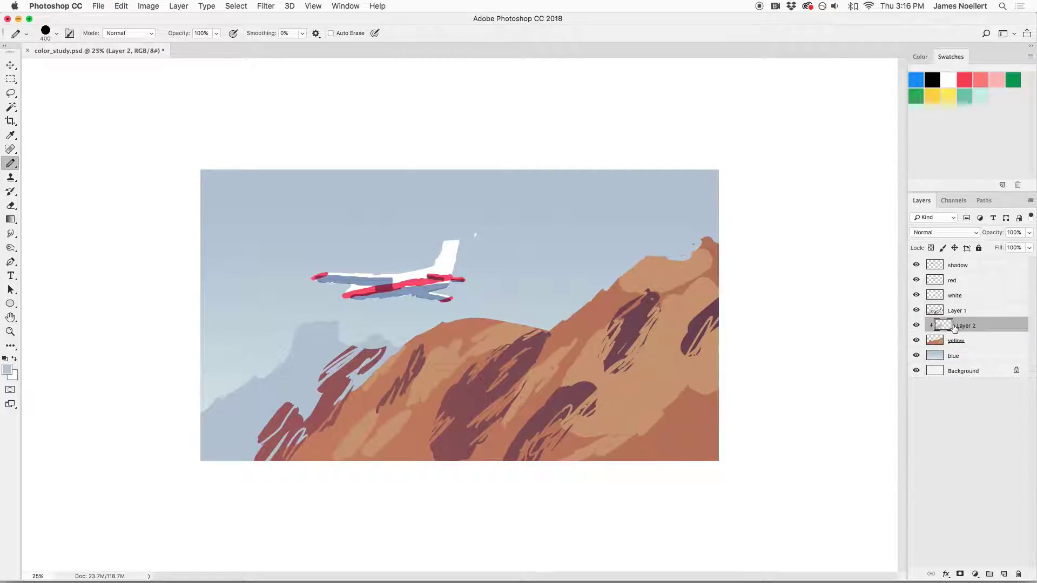
{"action": "key", "text": "alt+super+z"}
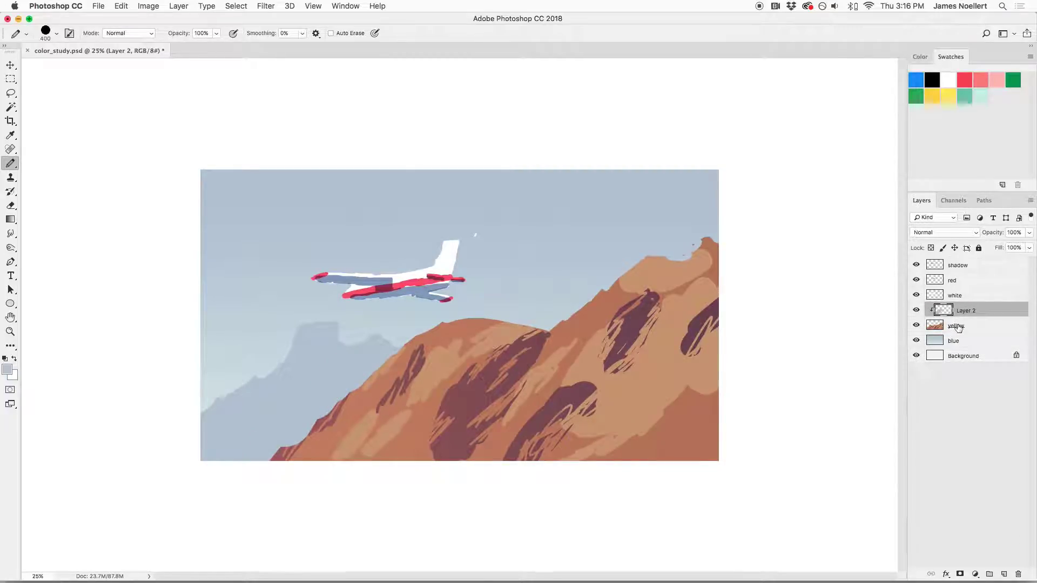
{"action": "left_click", "coordinate": [917, 311]}
{"action": "left_click", "coordinate": [916, 311]}
Try the Multiply blend mode on Layer 2 at 100% opacity
{"action": "key", "text": "super+u"}
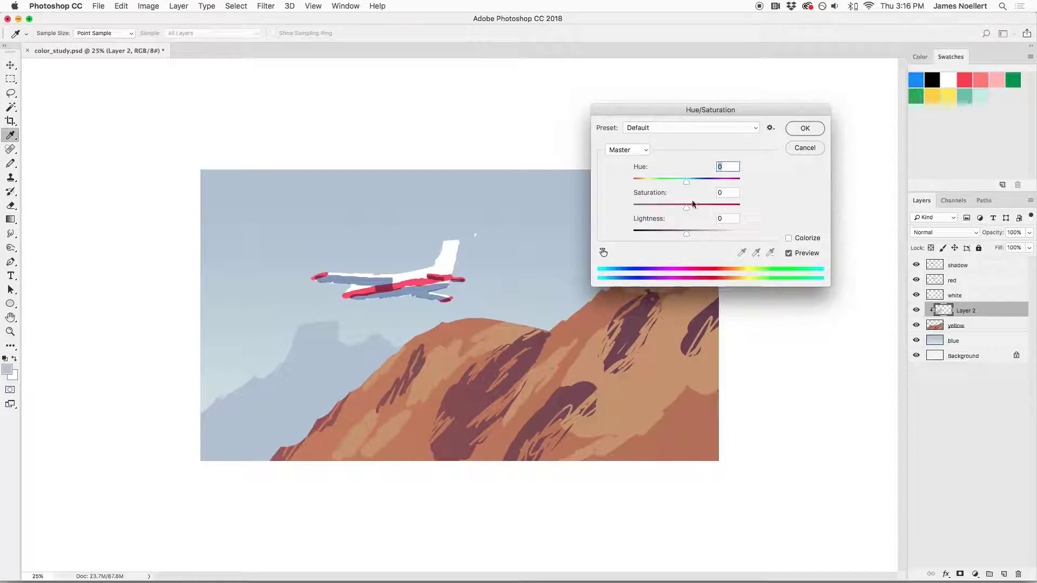
{"action": "left_click", "coordinate": [807, 130]}
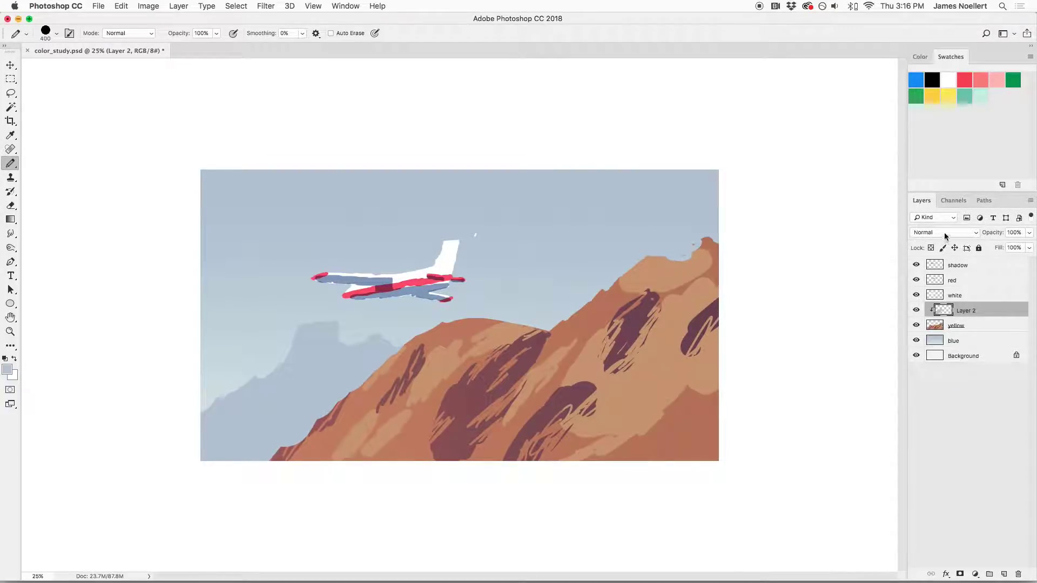
{"action": "left_click", "coordinate": [944, 232]}
{"action": "left_click", "coordinate": [927, 267]}
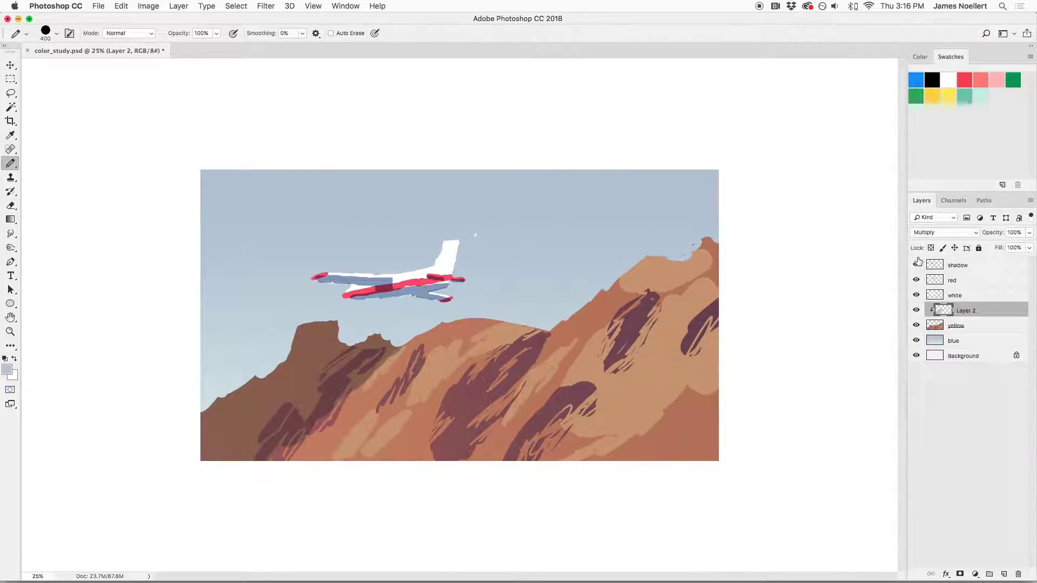
{"action": "key", "text": "super+u"}
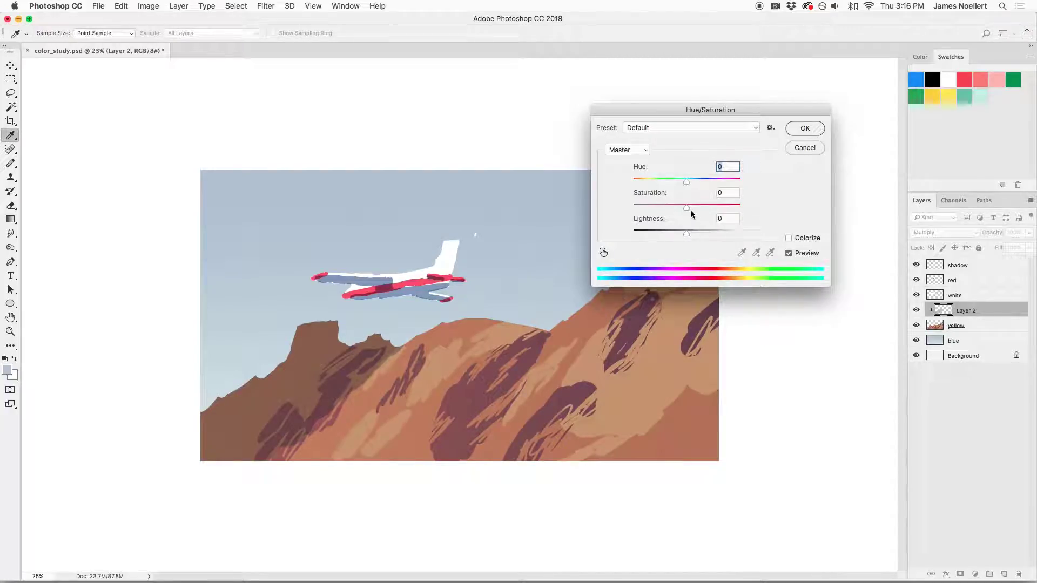
{"action": "left_click", "coordinate": [800, 148]}
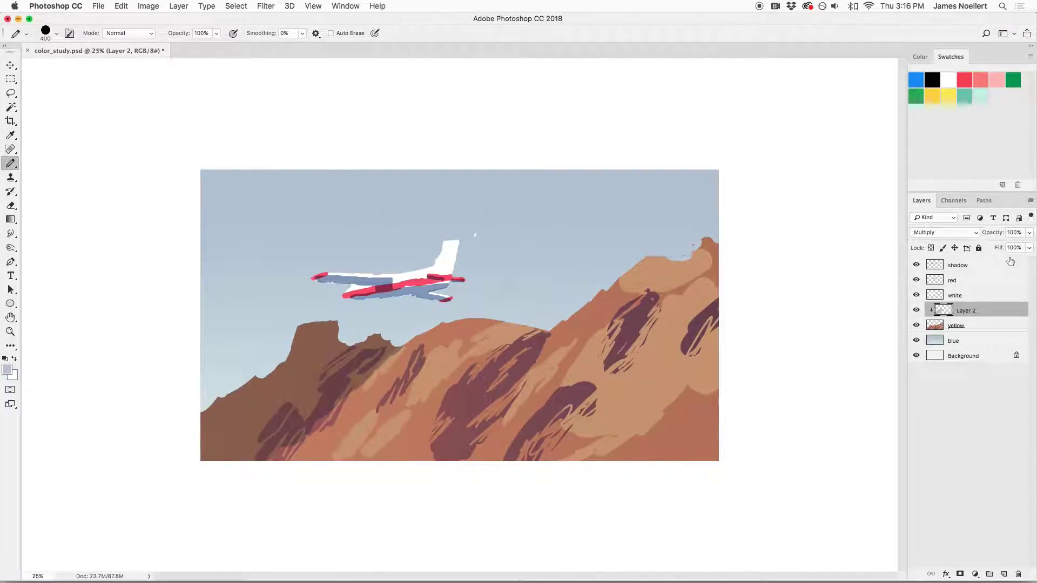
{"action": "left_click", "coordinate": [1029, 233]}
{"action": "mouse_move", "coordinate": [1020, 245]}
{"action": "left_mouse_down"}
{"action": "mouse_move", "coordinate": [975, 246]}
{"action": "mouse_move", "coordinate": [1029, 245]}
{"action": "left_mouse_up"}
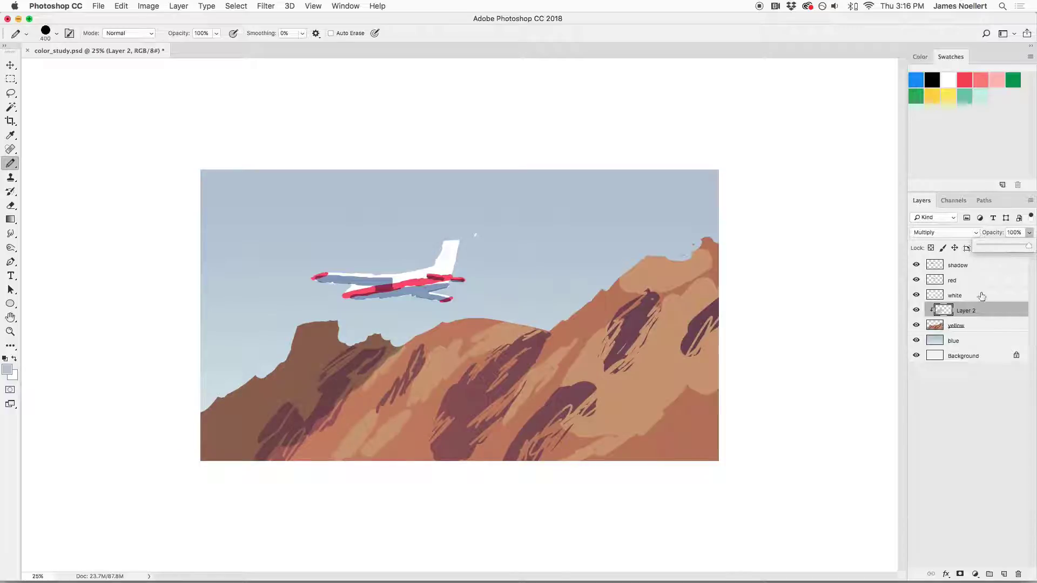
Return Layer 2 to the Normal blend mode and lower its opacity to 9%
{"action": "left_click", "coordinate": [946, 233]}
{"action": "left_click", "coordinate": [944, 201]}
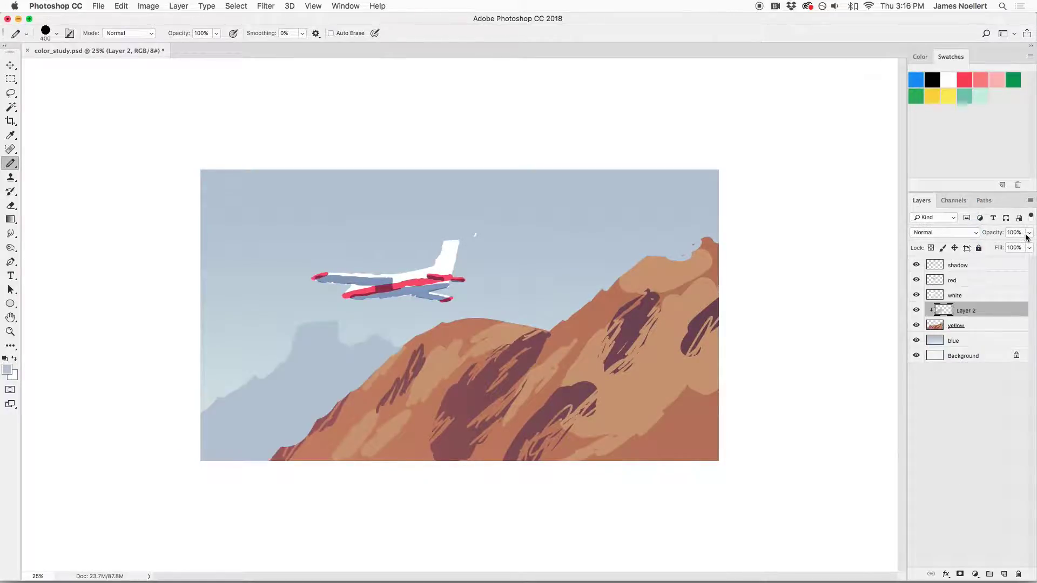
{"action": "left_click", "coordinate": [1029, 233]}
{"action": "left_click_drag", "start_coordinate": [1029, 245], "coordinate": [992, 247]}
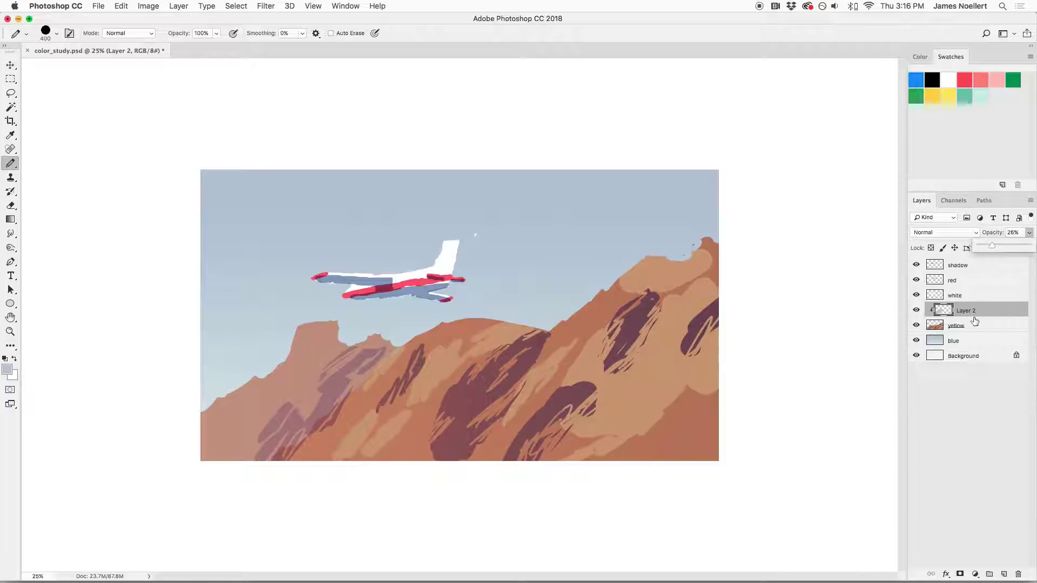
{"action": "left_click_drag", "start_coordinate": [992, 246], "coordinate": [981, 253]}
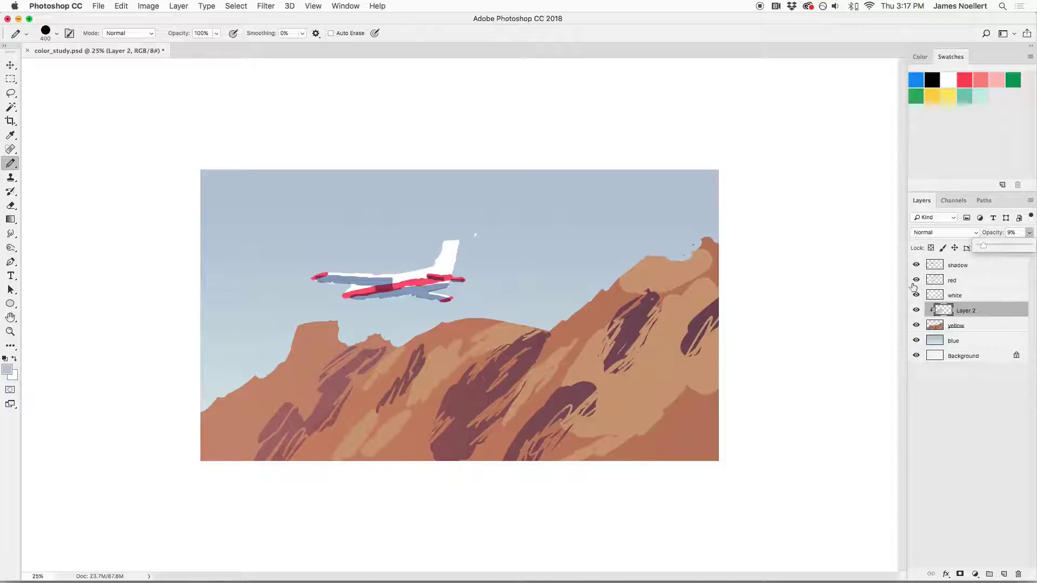
Merge Layer 2 down into the yellow mountain layer and check the merged layer by hiding and showing it
{"action": "left_click", "coordinate": [967, 311], "text": "super"}
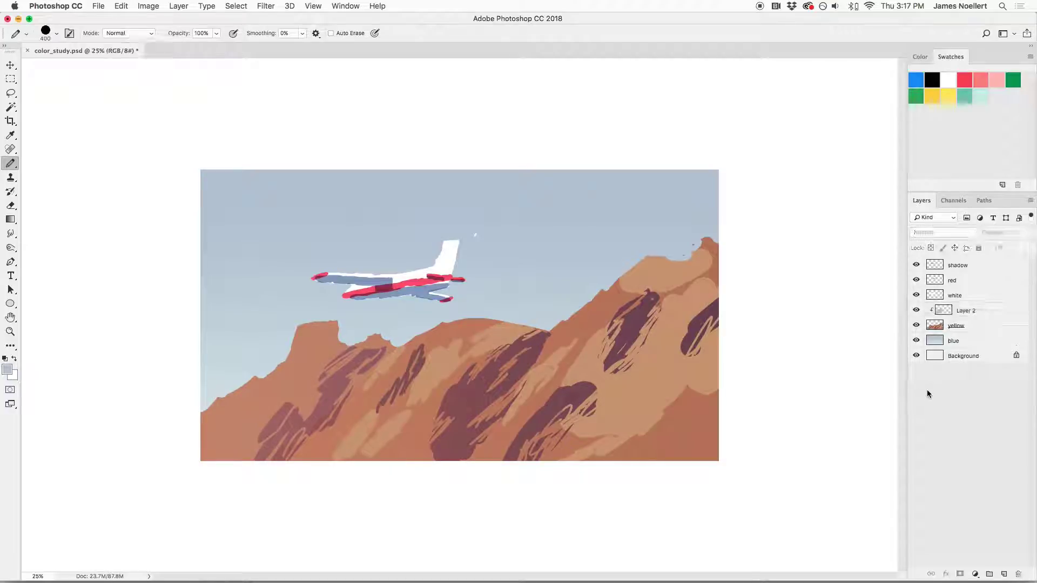
{"action": "left_click", "coordinate": [953, 312]}
{"action": "key", "text": "super+e"}
{"action": "left_click", "coordinate": [916, 311]}
{"action": "left_click", "coordinate": [916, 311]}
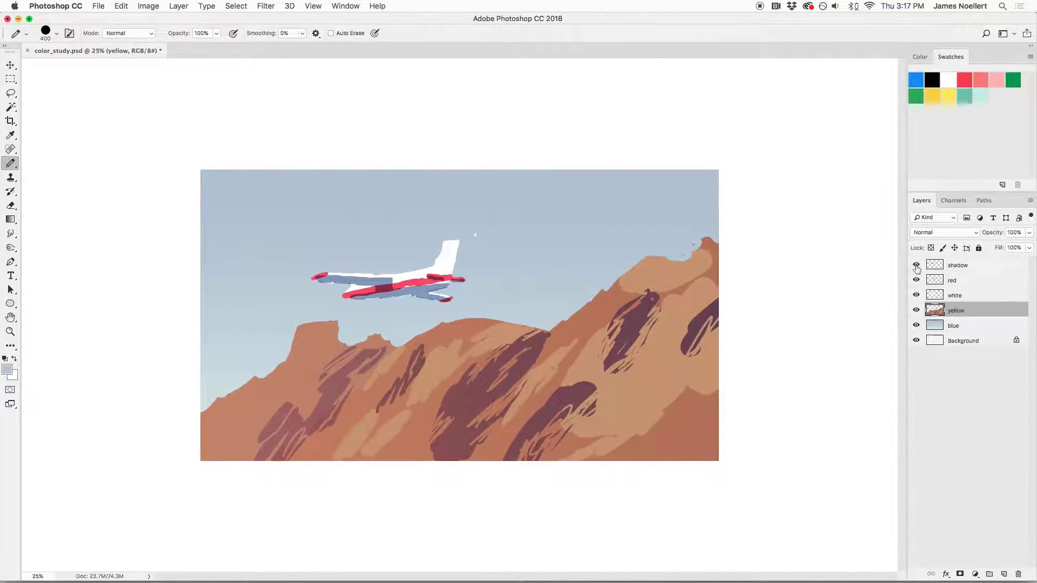
Identify the plane's layers by toggling their visibility and erase the stray white speck behind the tail on the white layer
{"action": "left_click", "coordinate": [915, 280]}
{"action": "left_click", "coordinate": [916, 280]}
{"action": "left_click", "coordinate": [915, 295]}
{"action": "left_click", "coordinate": [916, 295]}
{"action": "left_click", "coordinate": [955, 296]}
{"action": "key", "text": "e"}
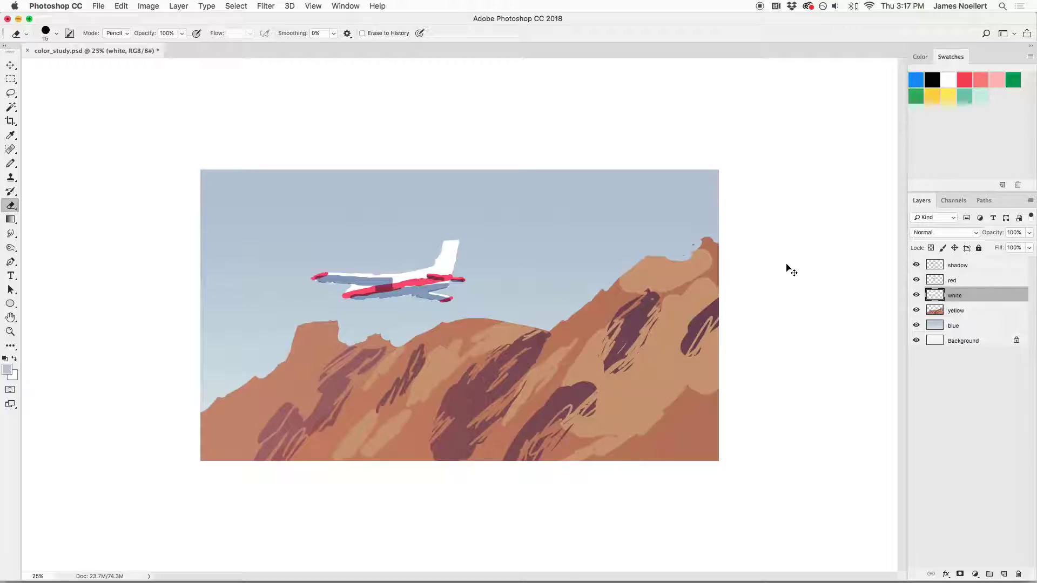
{"action": "left_click", "coordinate": [915, 294]}
{"action": "left_click", "coordinate": [916, 295]}
Sample white from the plane's tail for the Pencil tool and reduce its brush size to 200
{"action": "key", "text": "super+minus"}
{"action": "key", "text": "super+equal"}
{"action": "key", "text": "super+equal"}
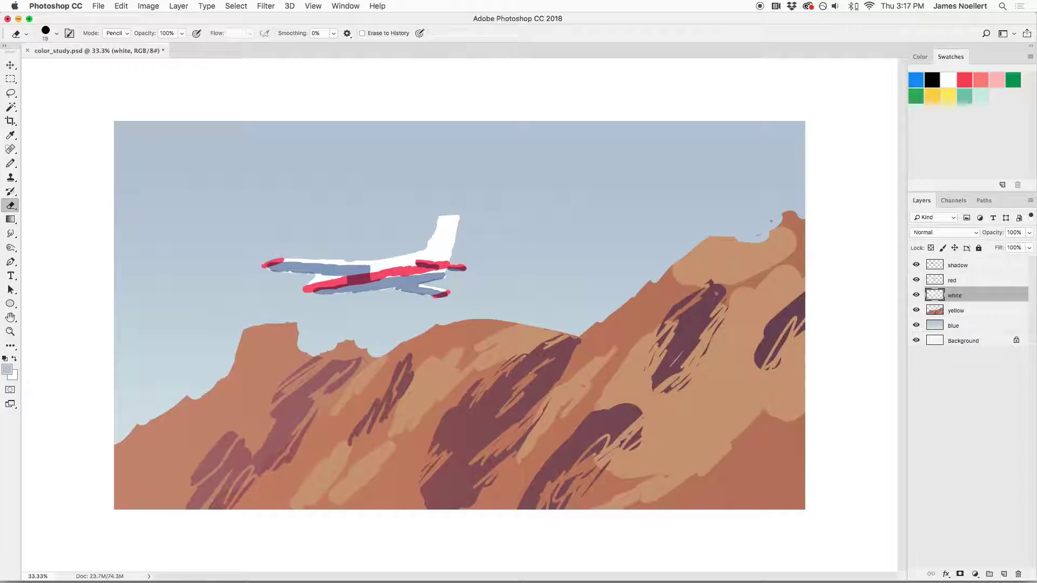
{"action": "left_click", "coordinate": [916, 296]}
{"action": "key", "text": "b"}
{"action": "left_click", "coordinate": [444, 241], "text": "alt"}
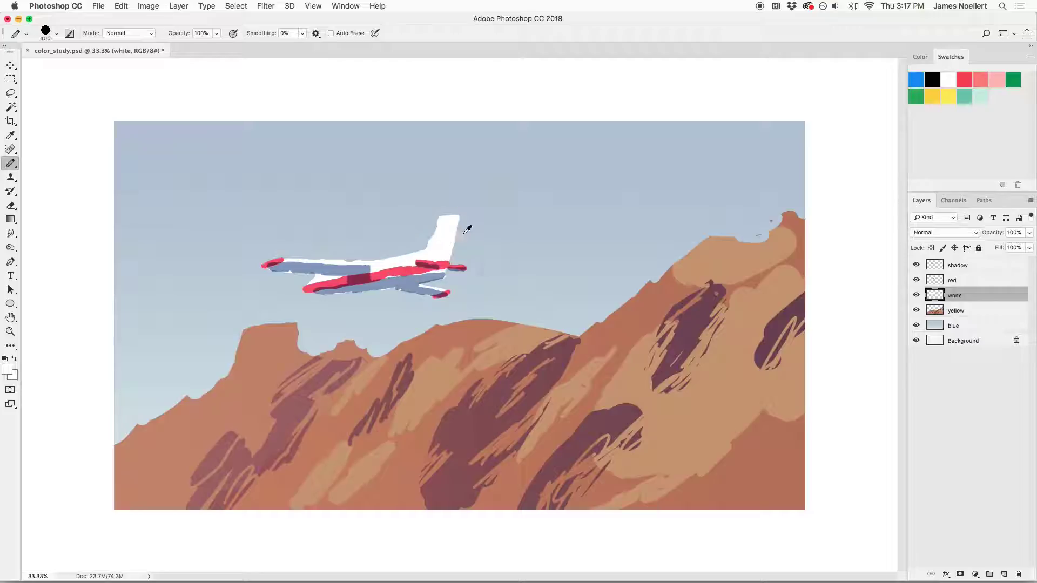
{"action": "key", "text": "bracketleft"}
{"action": "key", "text": "bracketleft"}
{"action": "left_click", "coordinate": [916, 296]}
{"action": "left_click", "coordinate": [915, 296]}
{"action": "key", "text": "super+minus"}
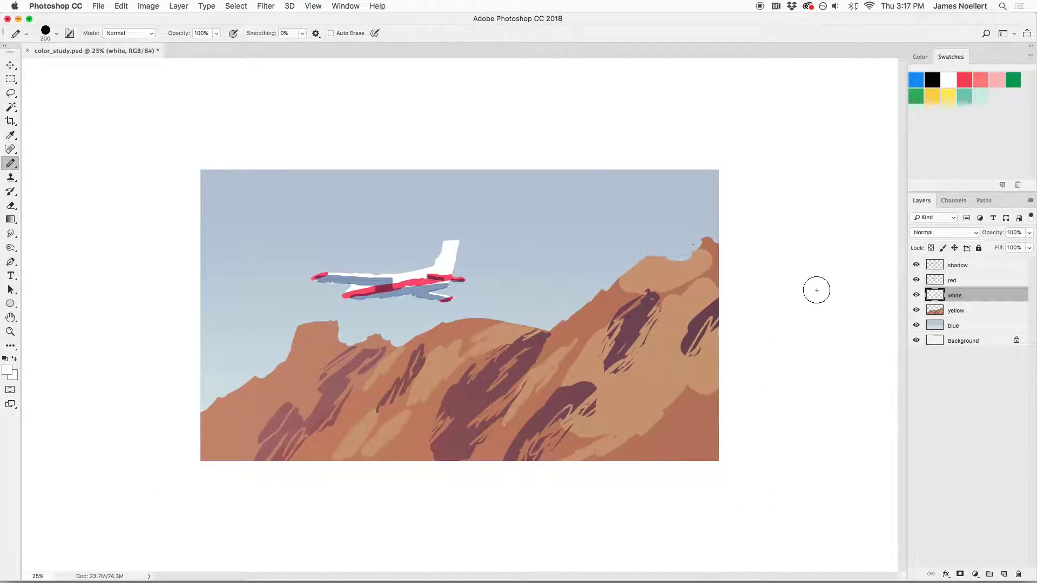
Adjust the blue sky layer with Hue/Saturation: hue +7, saturation +6 and lightness -2
{"action": "left_click", "coordinate": [964, 326]}
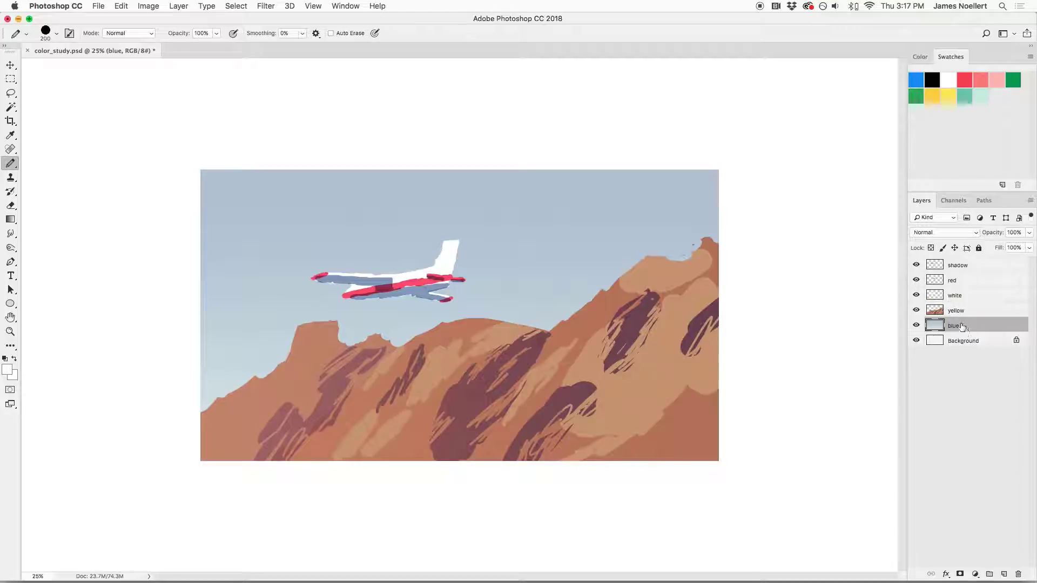
{"action": "key", "text": "super+u"}
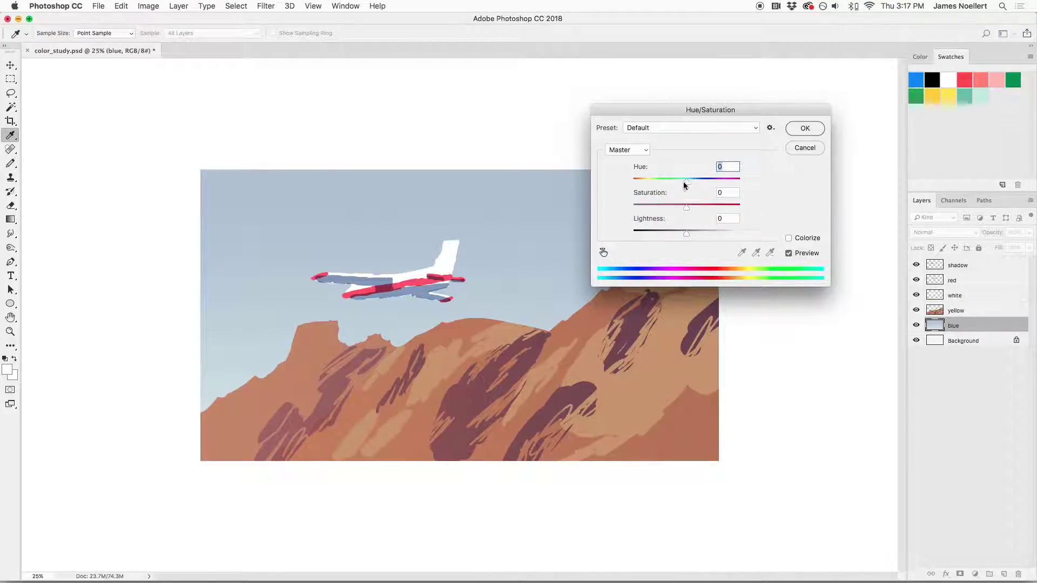
{"action": "left_click_drag", "start_coordinate": [684, 183], "coordinate": [690, 182]}
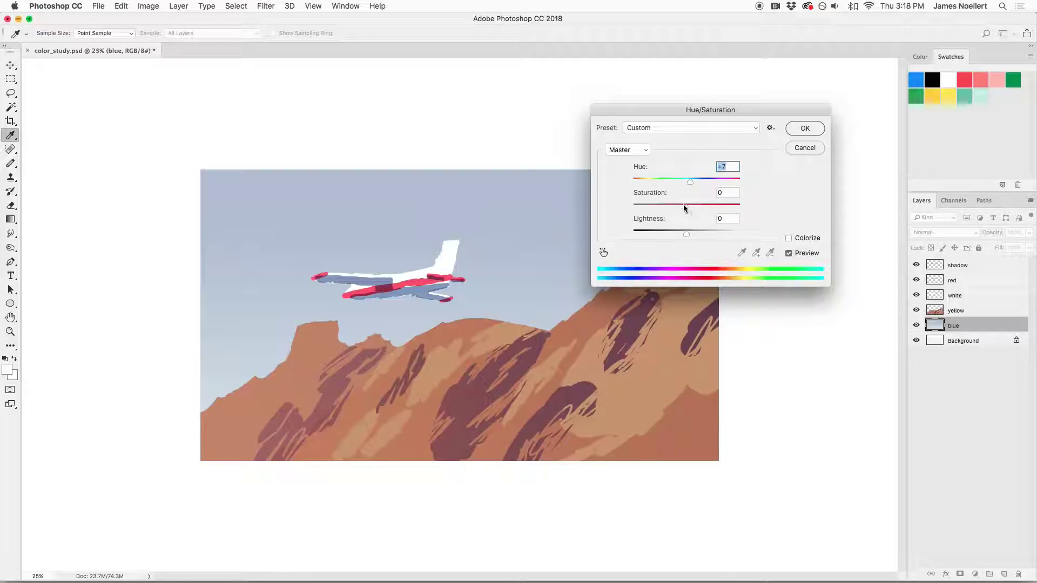
{"action": "left_click_drag", "start_coordinate": [677, 206], "coordinate": [685, 236]}
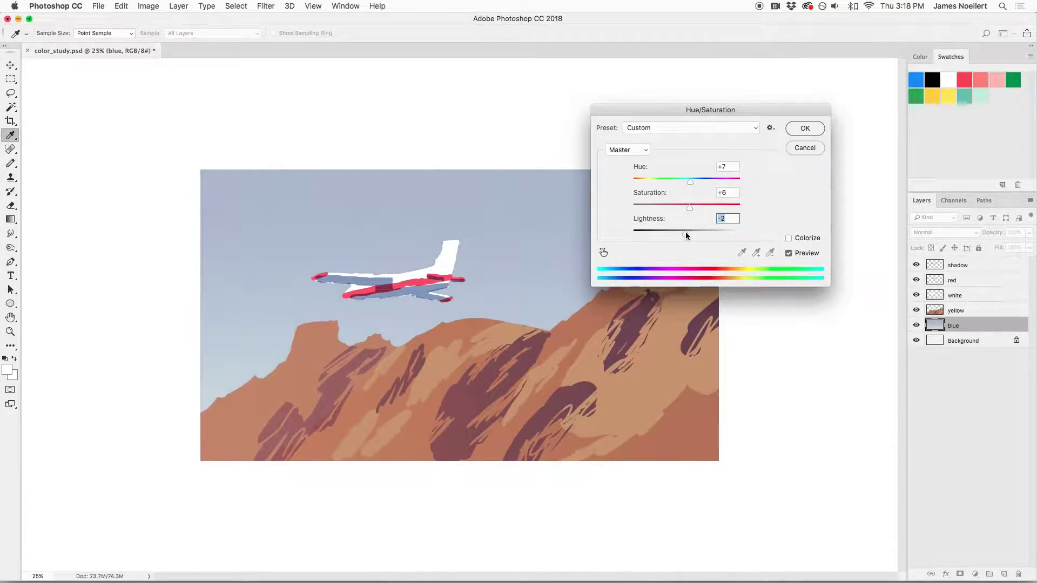
{"action": "left_click", "coordinate": [802, 251]}
{"action": "left_click", "coordinate": [801, 251]}
{"action": "left_click", "coordinate": [805, 129]}
{"action": "key", "text": "b"}
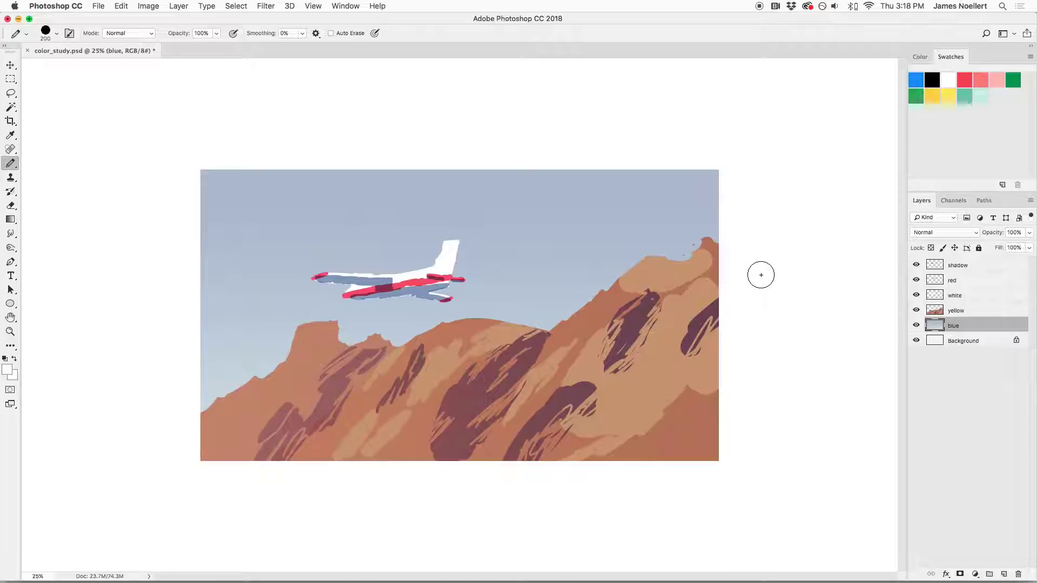
Try darkening the yellow mountain layer slightly with Hue/Saturation
{"action": "left_click", "coordinate": [916, 310]}
{"action": "left_click", "coordinate": [916, 311]}
{"action": "left_click", "coordinate": [960, 314]}
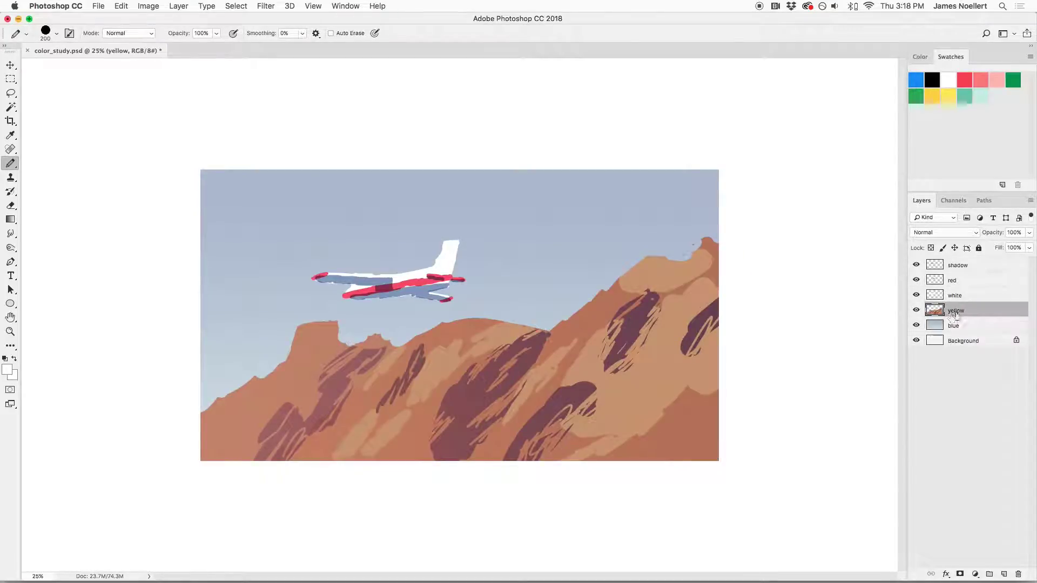
{"action": "key", "text": "super+u"}
{"action": "left_click_drag", "start_coordinate": [687, 233], "coordinate": [685, 238]}
{"action": "left_click", "coordinate": [805, 151]}
{"action": "key", "text": "b"}
Examine the whole composition at a reduced size to judge how it reads
{"action": "key", "text": "super+minus"}
{"action": "key", "text": "super+minus"}
{"action": "key", "text": "super+minus"}
{"action": "key", "text": "super+minus"}
{"action": "key", "text": "super+plus"}
{"action": "key", "text": "super+plus"}
{"action": "key", "text": "super+plus"}
{"action": "key", "text": "super+plus"}
Free Transform the mountains on the yellow layer, moving them lower in the frame and widening them slightly
{"action": "mouse_move", "coordinate": [609, 353]}
{"action": "left_mouse_down"}
{"action": "mouse_move", "coordinate": [629, 369]}
{"action": "mouse_move", "coordinate": [614, 373]}
{"action": "mouse_move", "coordinate": [625, 367]}
{"action": "left_mouse_up"}
{"action": "key", "text": "ctrl+t"}
{"action": "left_click_drag", "start_coordinate": [611, 353], "coordinate": [615, 387]}
{"action": "left_click_drag", "start_coordinate": [712, 382], "coordinate": [679, 404]}
{"action": "key", "text": "Return"}
{"action": "key", "text": "b"}
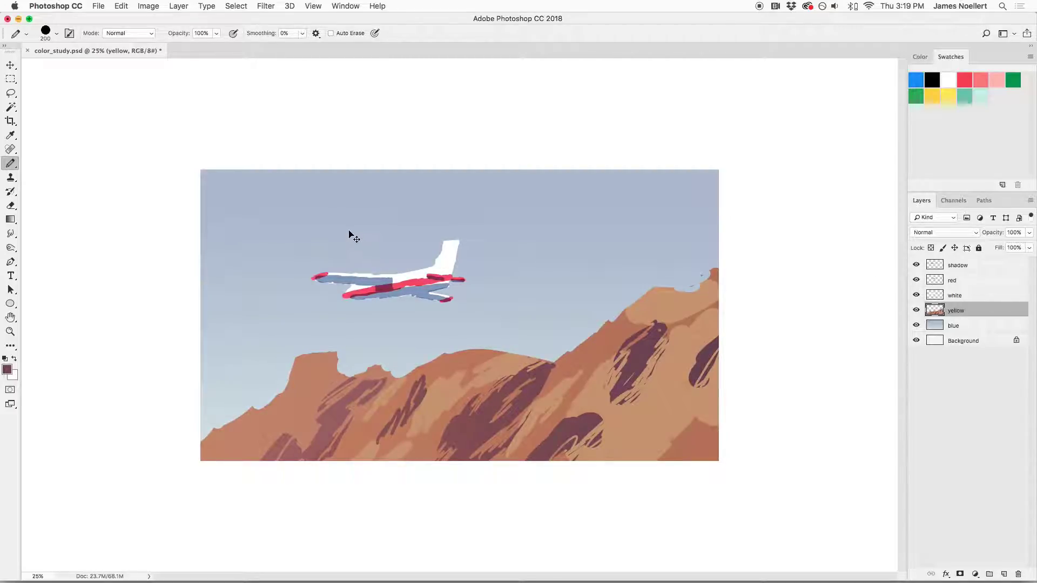
Show the rulers and set their units to percent
{"action": "key", "text": "super+r"}
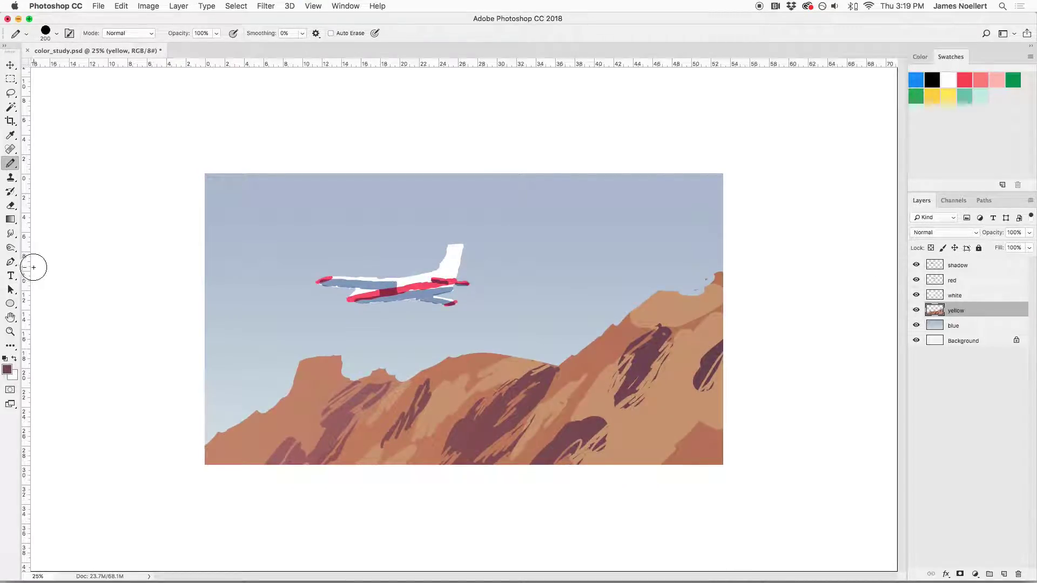
{"action": "right_click", "coordinate": [660, 62]}
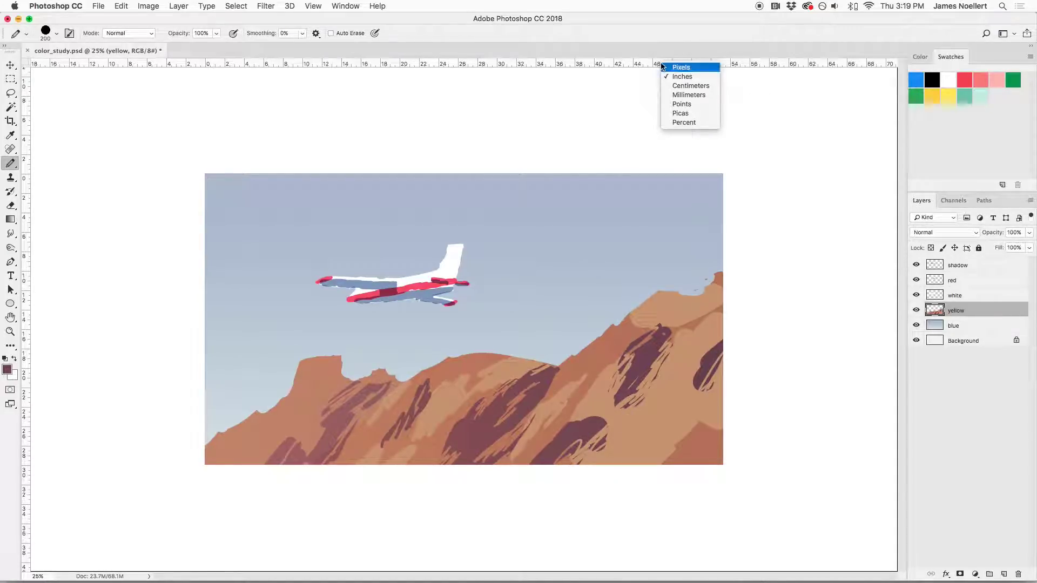
{"action": "left_click", "coordinate": [693, 115]}
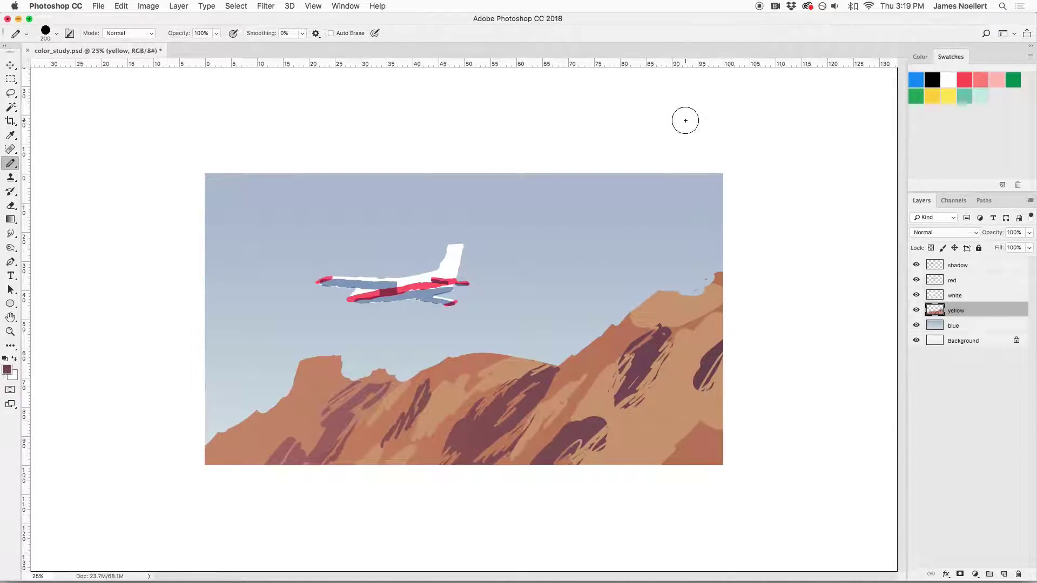
Place two vertical and two horizontal guides at about 33% and 67% to form a rule-of-thirds grid
{"action": "left_click_drag", "start_coordinate": [25, 172], "coordinate": [374, 161]}
{"action": "left_click_drag", "start_coordinate": [27, 194], "coordinate": [555, 135]}
{"action": "left_click_drag", "start_coordinate": [543, 67], "coordinate": [503, 270]}
{"action": "left_click_drag", "start_coordinate": [520, 64], "coordinate": [529, 369]}
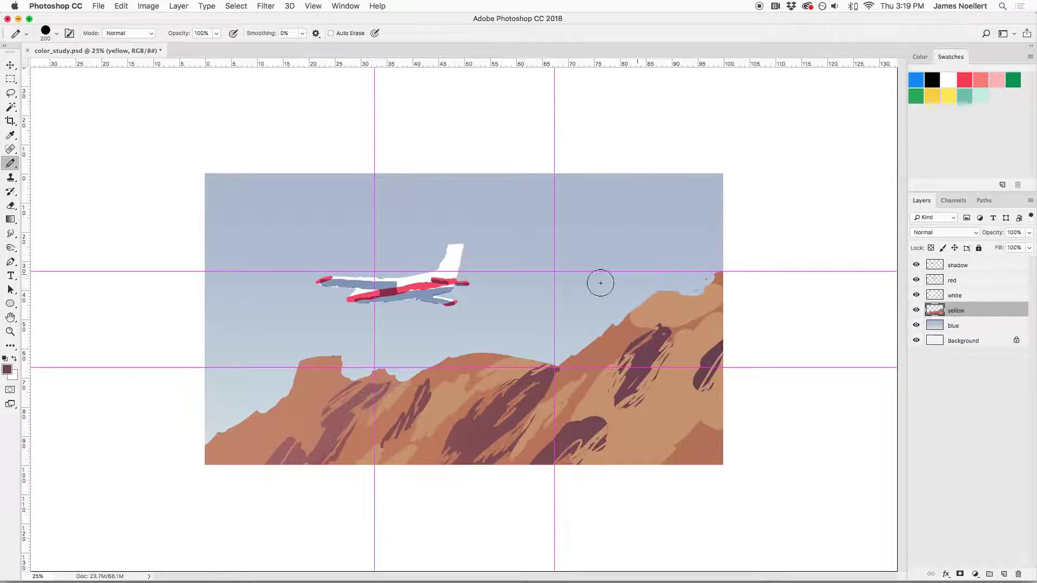
Move the white, red and shadow layers together up and left so the plane sits on the upper-left guide intersection
{"action": "left_click", "coordinate": [956, 295]}
{"action": "left_click", "coordinate": [957, 265], "text": "shift"}
{"action": "key", "text": "ctrl+t"}
{"action": "left_click_drag", "start_coordinate": [447, 291], "coordinate": [430, 281]}
{"action": "key", "text": "Return"}
{"action": "key", "text": "b"}
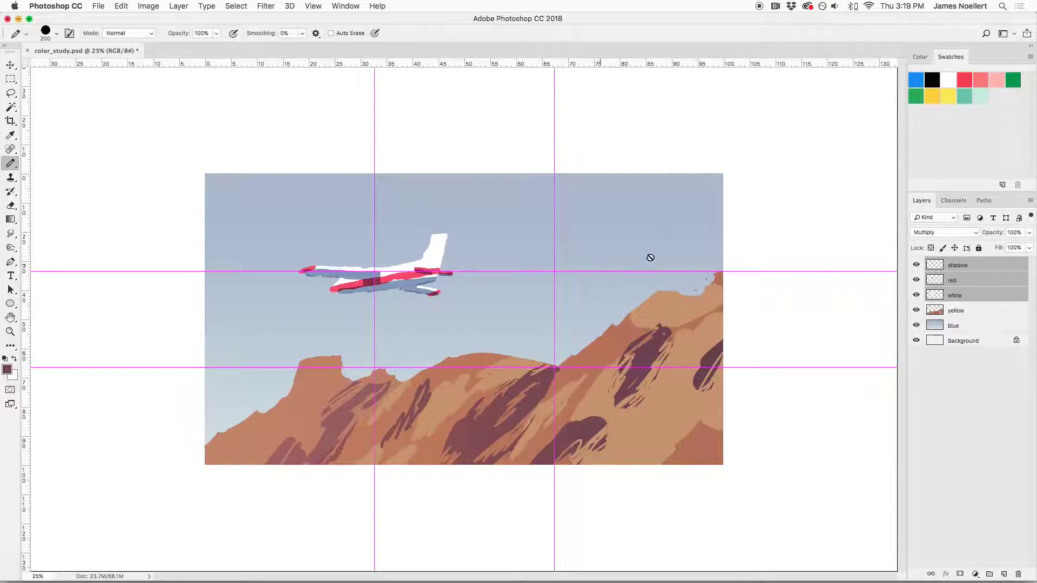
Add a new layer above the shadow layer and paint a dark maroon cliff down the canvas's full left edge
{"action": "left_click", "coordinate": [974, 311]}
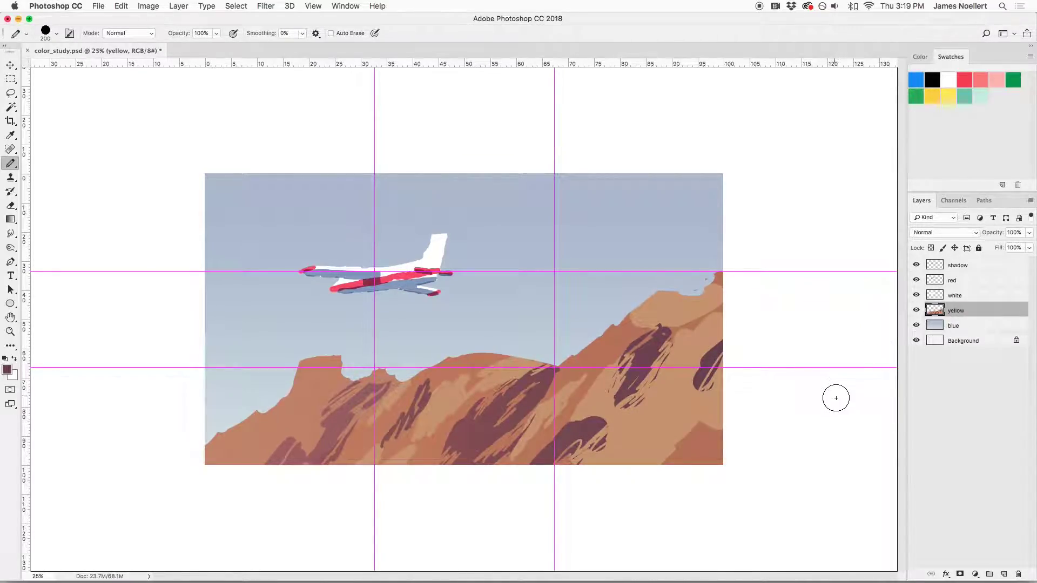
{"action": "left_click", "coordinate": [977, 267]}
{"action": "left_click", "coordinate": [1003, 574]}
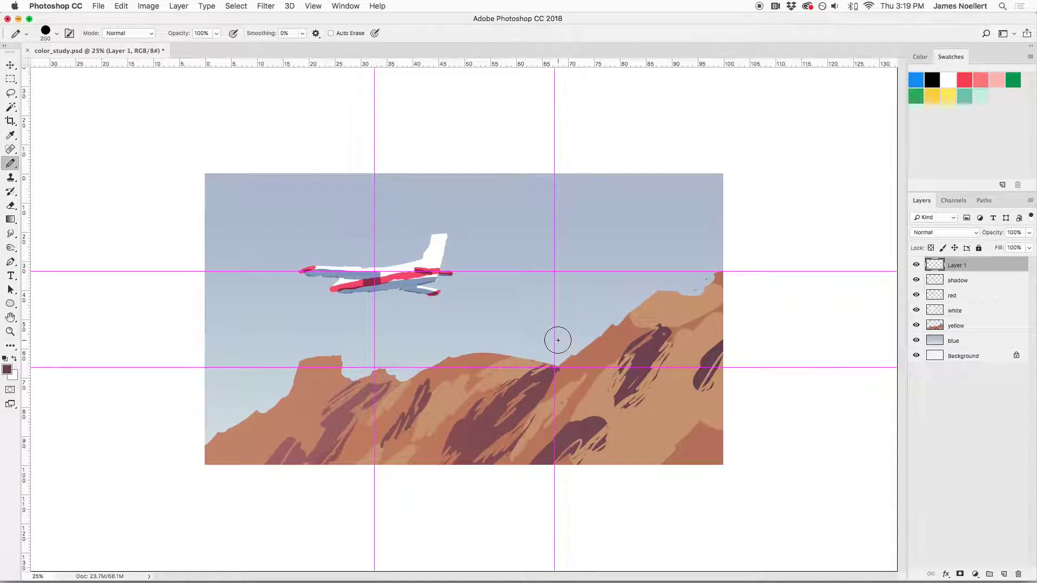
{"action": "mouse_move", "coordinate": [301, 470]}
{"action": "left_mouse_down"}
{"action": "mouse_move", "coordinate": [269, 296]}
{"action": "mouse_move", "coordinate": [253, 271]}
{"action": "mouse_move", "coordinate": [243, 291]}
{"action": "mouse_move", "coordinate": [242, 199]}
{"action": "mouse_move", "coordinate": [218, 172]}
{"action": "mouse_move", "coordinate": [217, 200]}
{"action": "mouse_move", "coordinate": [262, 254]}
{"action": "mouse_move", "coordinate": [236, 288]}
{"action": "mouse_move", "coordinate": [227, 330]}
{"action": "mouse_move", "coordinate": [249, 357]}
{"action": "mouse_move", "coordinate": [268, 352]}
{"action": "mouse_move", "coordinate": [277, 403]}
{"action": "mouse_move", "coordinate": [290, 408]}
{"action": "mouse_move", "coordinate": [291, 446]}
{"action": "mouse_move", "coordinate": [270, 468]}
{"action": "mouse_move", "coordinate": [240, 455]}
{"action": "mouse_move", "coordinate": [207, 381]}
{"action": "mouse_move", "coordinate": [204, 332]}
{"action": "mouse_move", "coordinate": [252, 385]}
{"action": "left_mouse_up"}
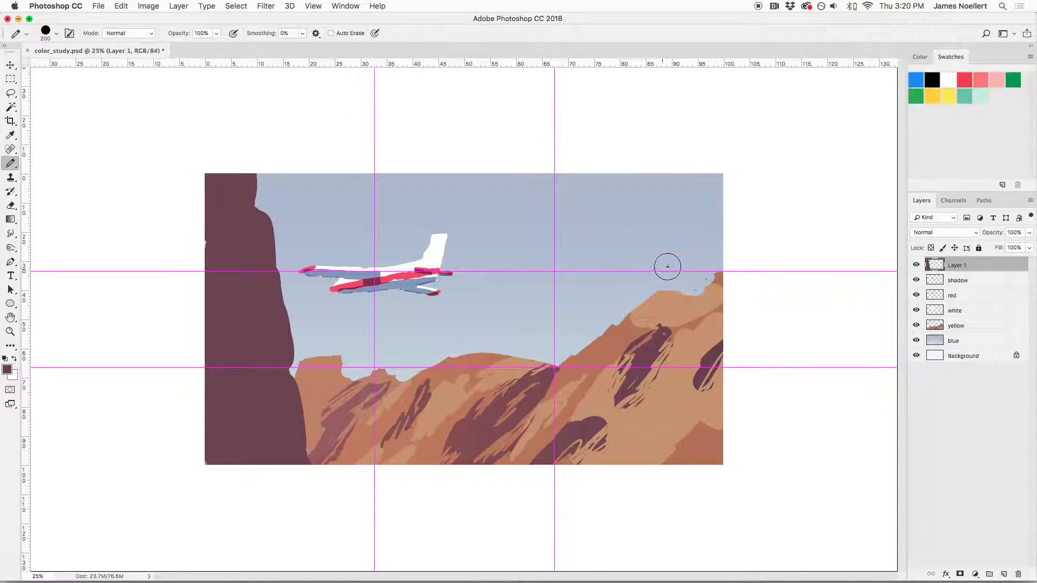
{"action": "mouse_move", "coordinate": [285, 388]}
{"action": "left_mouse_down"}
{"action": "mouse_move", "coordinate": [308, 483]}
{"action": "mouse_move", "coordinate": [300, 456]}
{"action": "left_mouse_up"}
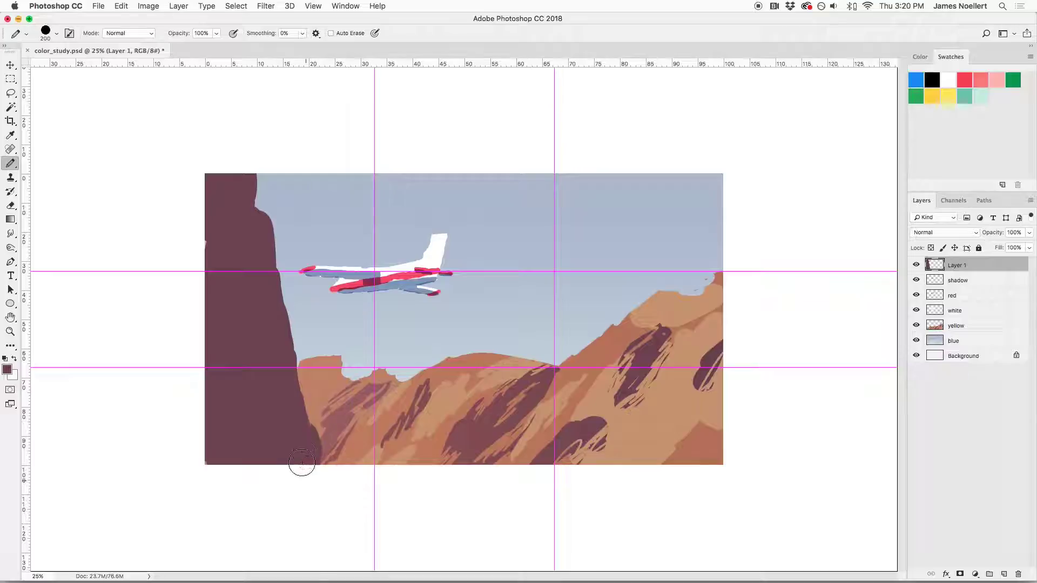
{"action": "left_click_drag", "start_coordinate": [242, 186], "coordinate": [254, 225]}
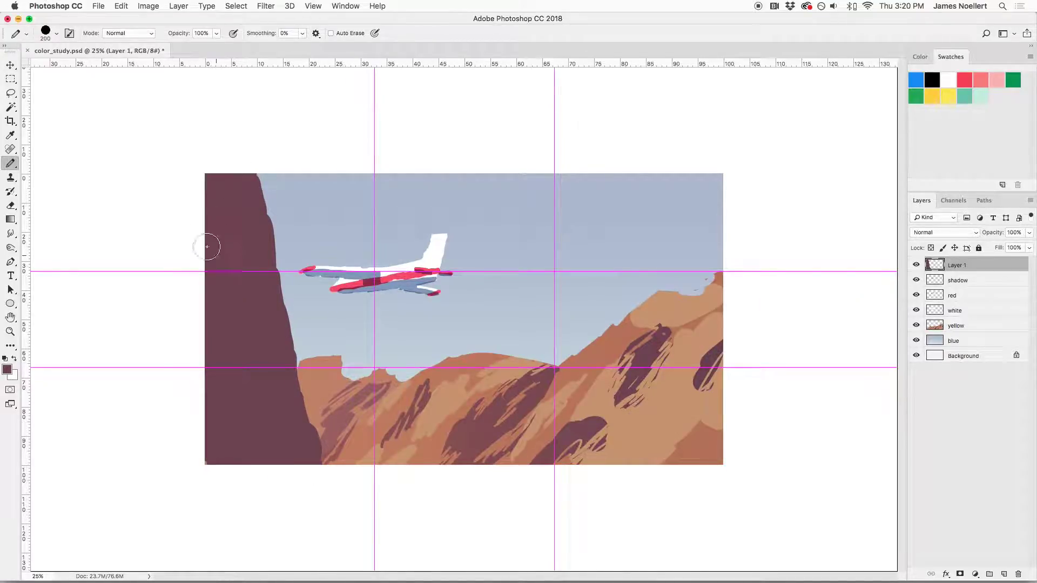
{"action": "mouse_move", "coordinate": [262, 172]}
{"action": "left_mouse_down"}
{"action": "mouse_move", "coordinate": [264, 232]}
{"action": "mouse_move", "coordinate": [307, 352]}
{"action": "mouse_move", "coordinate": [328, 469]}
{"action": "left_mouse_up"}
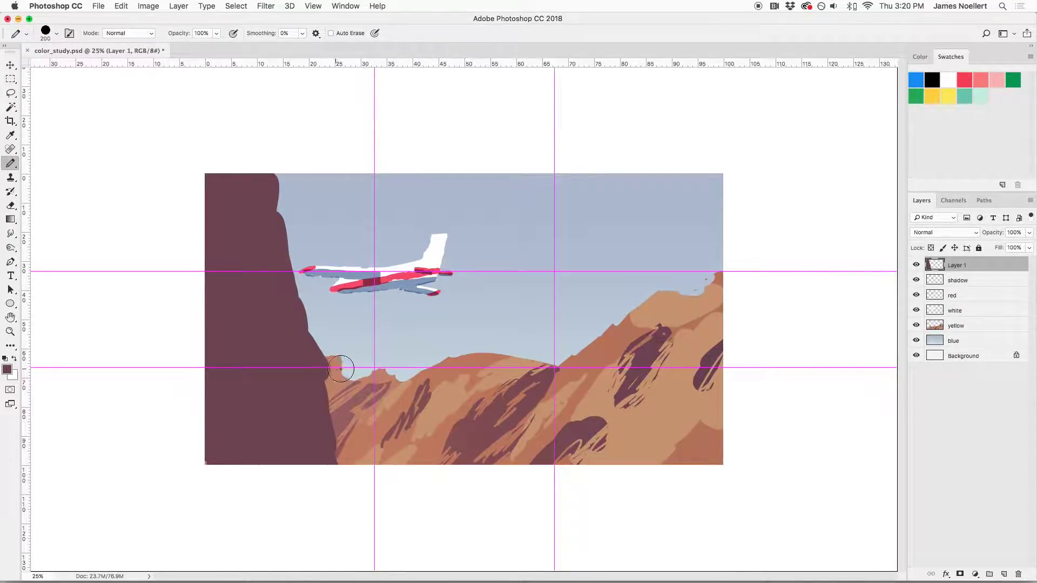
Flip the painted cliff horizontally with Free Transform and move it right of the canvas center, slightly lower
{"action": "key", "text": "super+t"}
{"action": "right_click", "coordinate": [295, 432]}
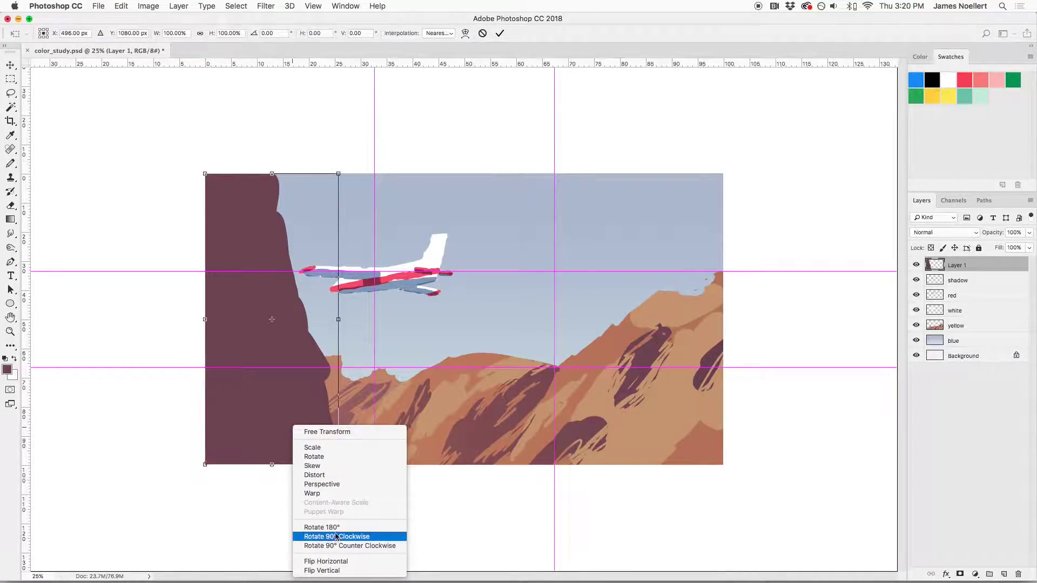
{"action": "left_click", "coordinate": [323, 559]}
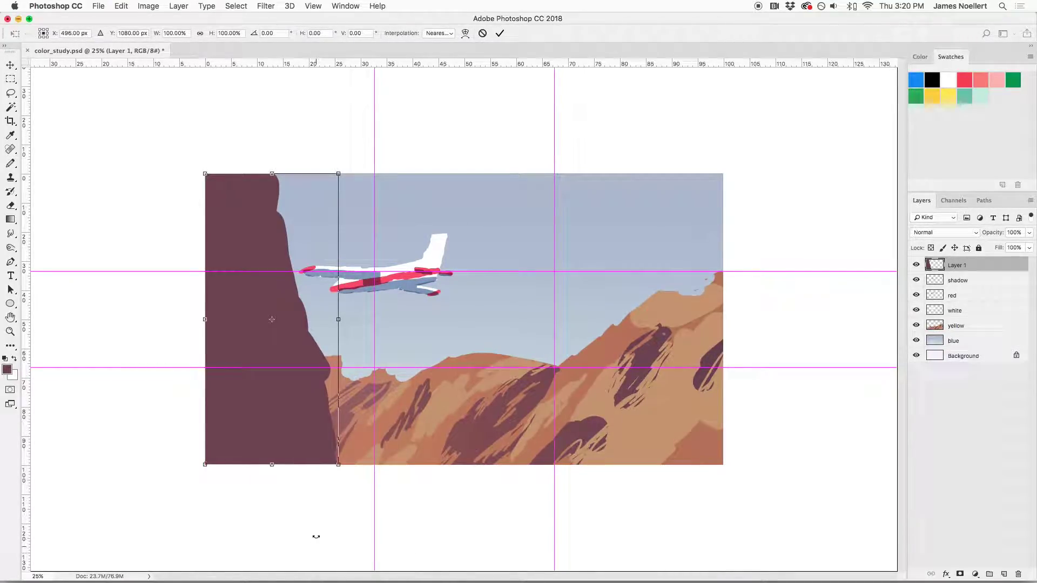
{"action": "right_click", "coordinate": [257, 432]}
{"action": "left_click", "coordinate": [313, 557]}
{"action": "mouse_move", "coordinate": [266, 382]}
{"action": "left_mouse_down"}
{"action": "mouse_move", "coordinate": [571, 357]}
{"action": "mouse_move", "coordinate": [641, 393]}
{"action": "mouse_move", "coordinate": [678, 398]}
{"action": "mouse_move", "coordinate": [534, 470]}
{"action": "mouse_move", "coordinate": [498, 463]}
{"action": "mouse_move", "coordinate": [281, 495]}
{"action": "mouse_move", "coordinate": [273, 459]}
{"action": "mouse_move", "coordinate": [264, 463]}
{"action": "mouse_move", "coordinate": [273, 539]}
{"action": "mouse_move", "coordinate": [257, 523]}
{"action": "mouse_move", "coordinate": [372, 507]}
{"action": "mouse_move", "coordinate": [363, 484]}
{"action": "mouse_move", "coordinate": [364, 502]}
{"action": "mouse_move", "coordinate": [552, 412]}
{"action": "mouse_move", "coordinate": [577, 416]}
{"action": "left_mouse_up"}
{"action": "key", "text": "Return"}
{"action": "key", "text": "b"}
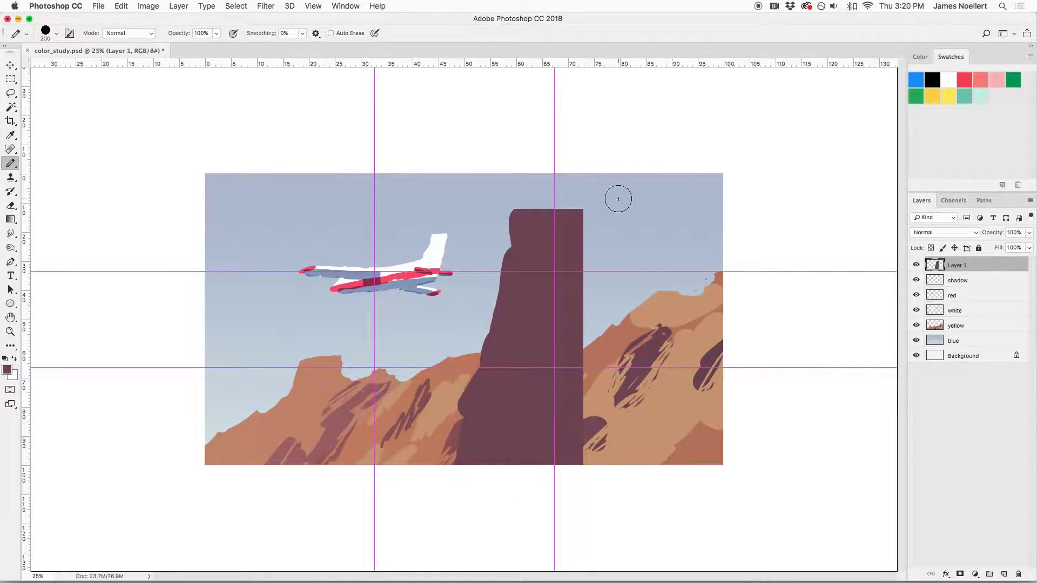
Paint a rounded top and wider right side onto the flipped rock, and move it into the lower-left corner
{"action": "mouse_move", "coordinate": [539, 217]}
{"action": "left_mouse_down"}
{"action": "mouse_move", "coordinate": [567, 211]}
{"action": "mouse_move", "coordinate": [585, 259]}
{"action": "mouse_move", "coordinate": [568, 355]}
{"action": "mouse_move", "coordinate": [580, 399]}
{"action": "mouse_move", "coordinate": [592, 343]}
{"action": "mouse_move", "coordinate": [612, 349]}
{"action": "mouse_move", "coordinate": [603, 433]}
{"action": "mouse_move", "coordinate": [598, 402]}
{"action": "mouse_move", "coordinate": [613, 436]}
{"action": "left_mouse_up"}
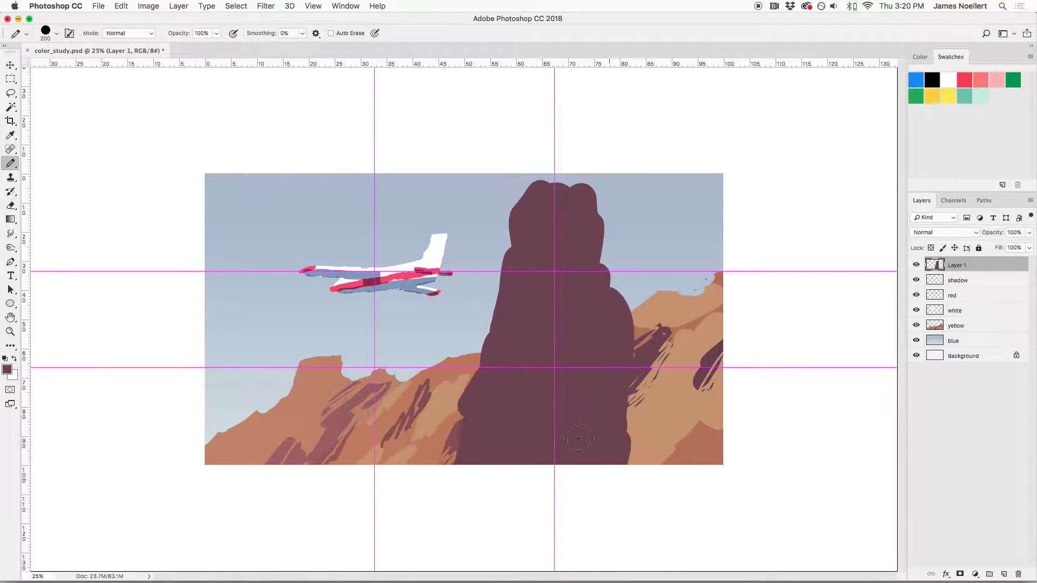
{"action": "key", "text": "ctrl+t"}
{"action": "left_click_drag", "start_coordinate": [603, 303], "coordinate": [263, 447]}
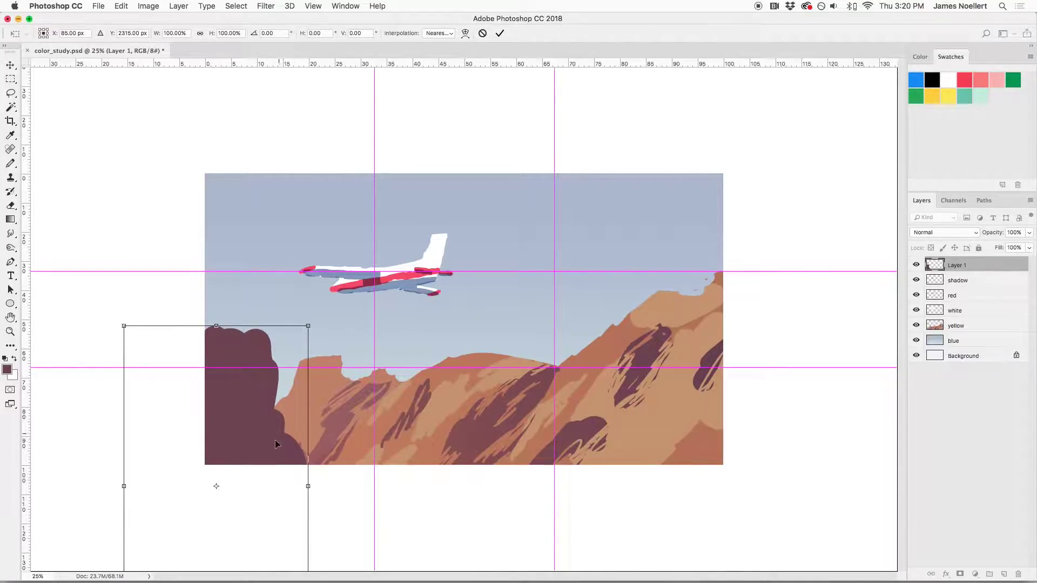
{"action": "key", "text": "Return"}
{"action": "key", "text": "b"}
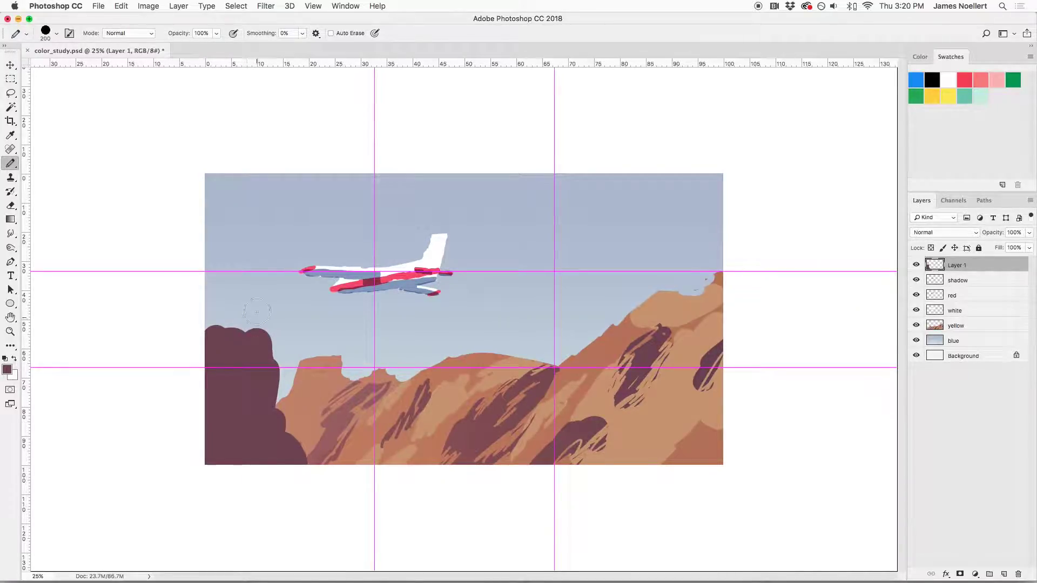
Build up and square off the top of the lower-left rock using pencil sizes 125 and 90
{"action": "key", "text": "bracketleft"}
{"action": "left_click_drag", "start_coordinate": [205, 332], "coordinate": [215, 321]}
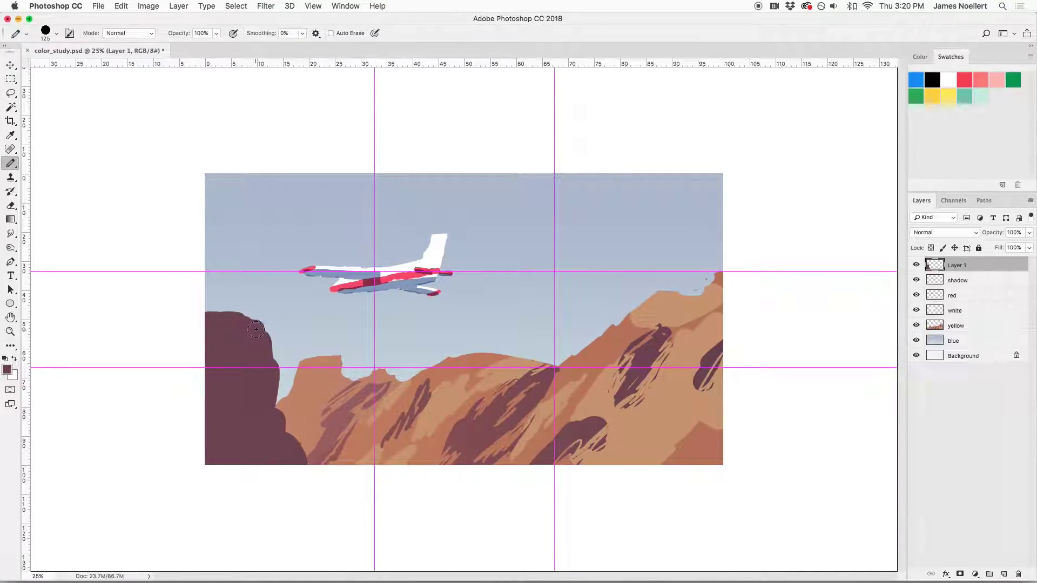
{"action": "key", "text": "bracketleft"}
{"action": "left_click_drag", "start_coordinate": [263, 325], "coordinate": [268, 354]}
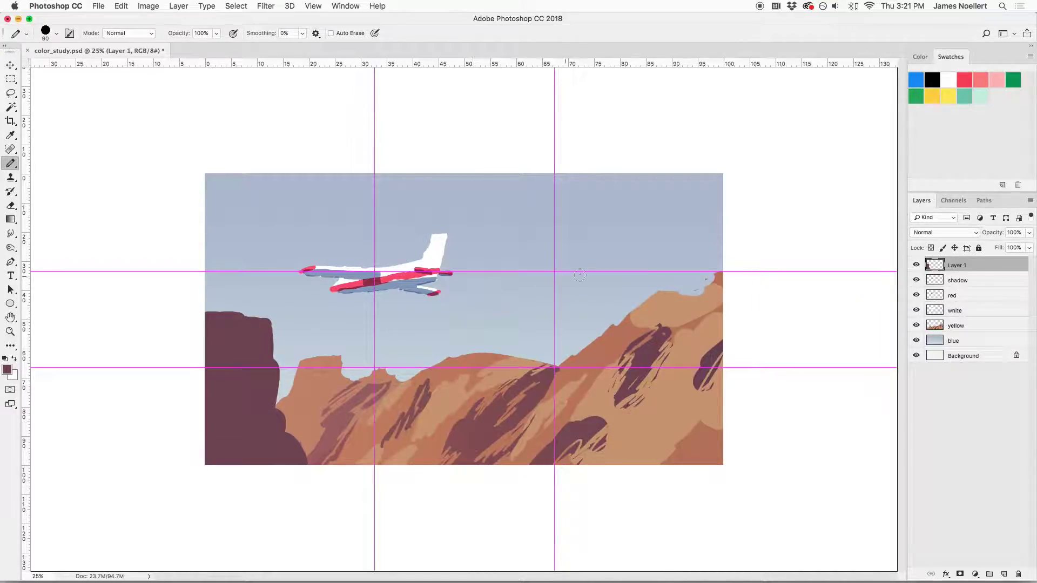
Hide the guides and paint a dark rounded rock at the bottom edge, right of center, with a size 175 pencil
{"action": "key", "text": "super+semicolon"}
{"action": "key", "text": "super+minus"}
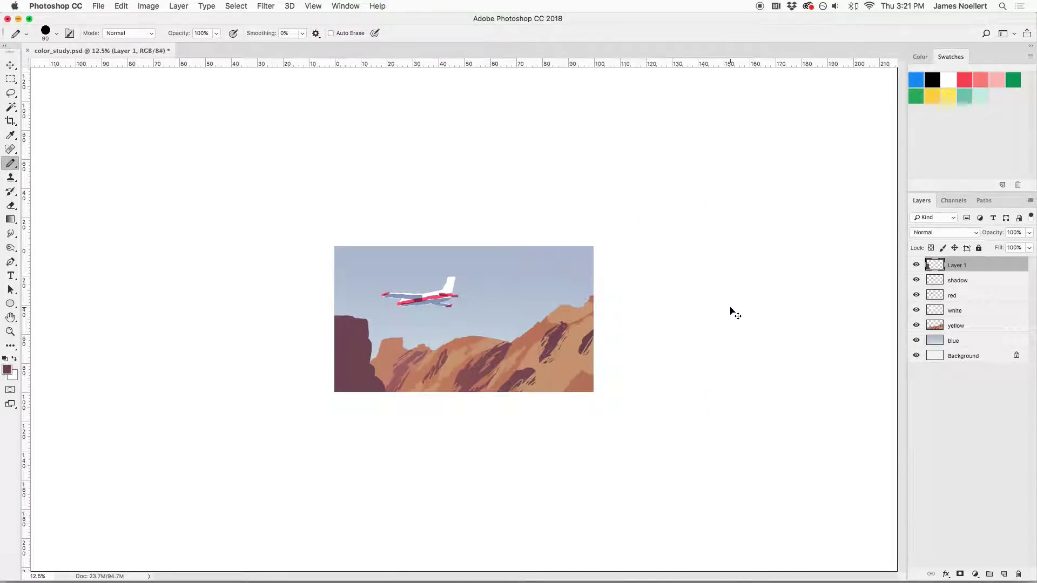
{"action": "key", "text": "super+plus"}
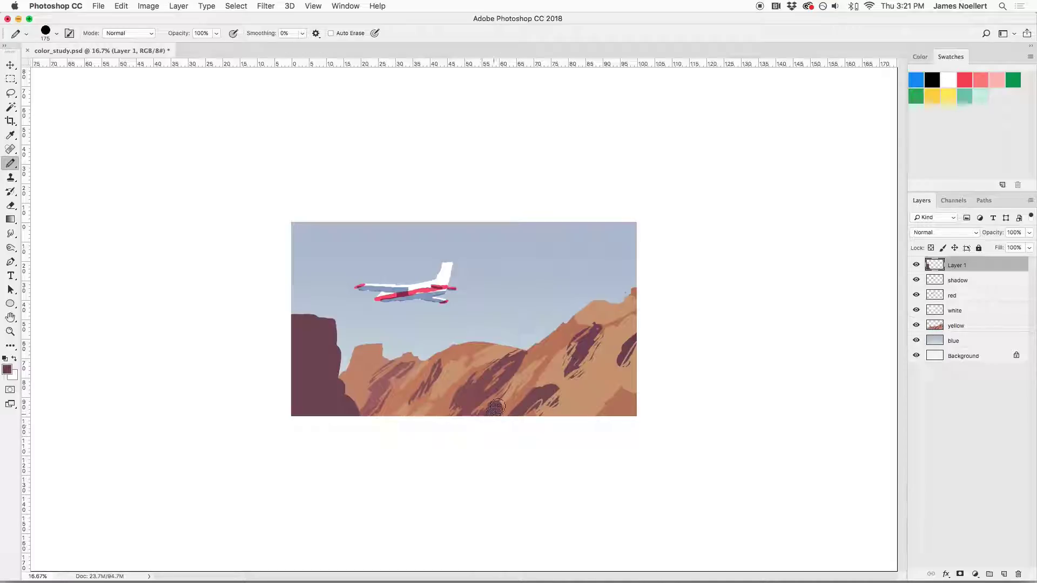
{"action": "mouse_move", "coordinate": [541, 391]}
{"action": "left_mouse_down"}
{"action": "mouse_move", "coordinate": [561, 418]}
{"action": "mouse_move", "coordinate": [535, 402]}
{"action": "mouse_move", "coordinate": [510, 419]}
{"action": "left_mouse_up"}
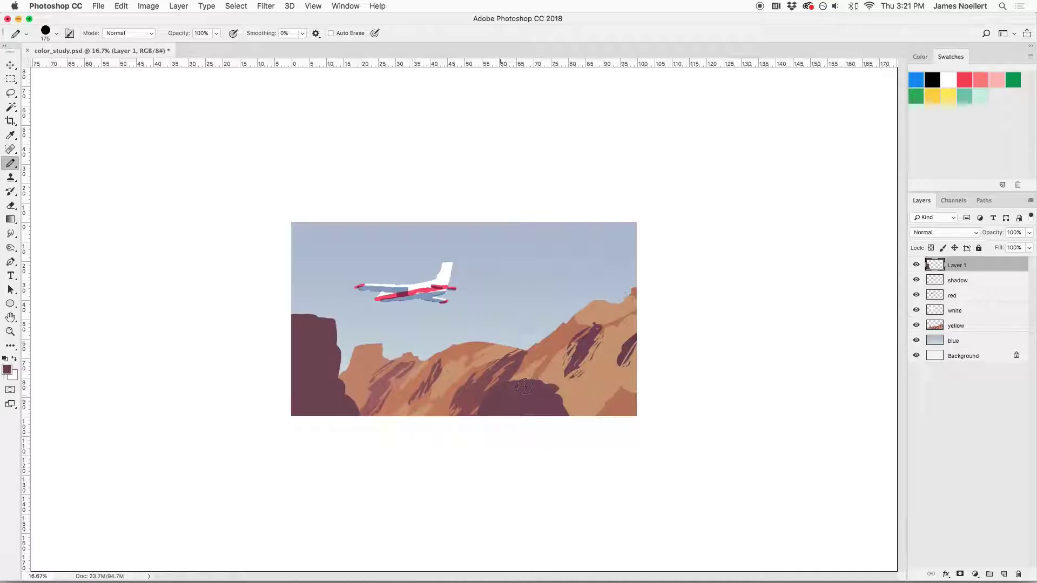
{"action": "key", "text": "super+u"}
{"action": "left_click", "coordinate": [818, 146]}
{"action": "key", "text": "super+plus"}
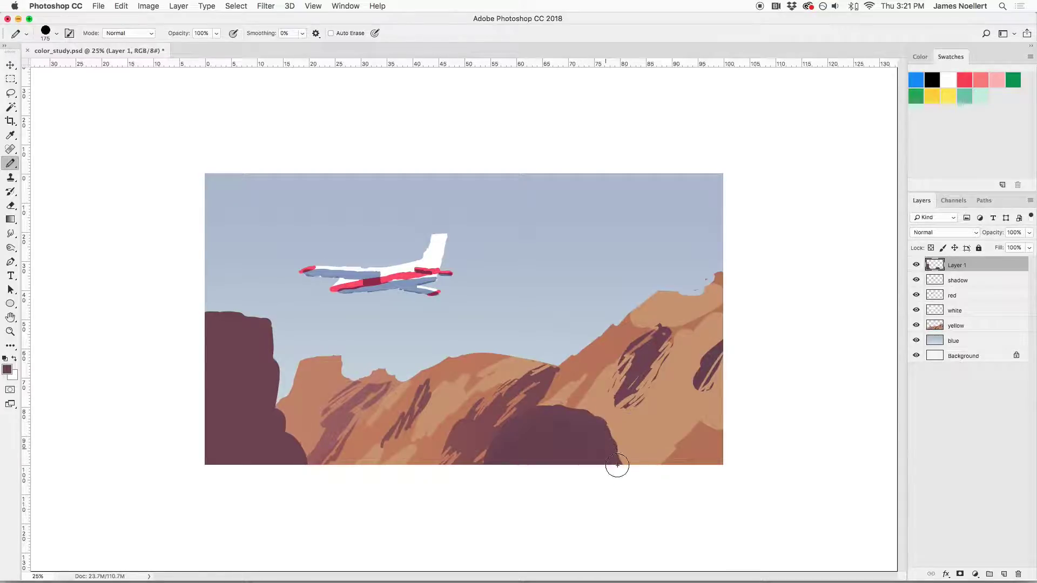
Adjust the foreground rock layer with Hue/Saturation: hue -13, saturation -3 and lightness -10, comparing it with the preview off
{"action": "key", "text": "super+u"}
{"action": "left_click_drag", "start_coordinate": [679, 238], "coordinate": [681, 212]}
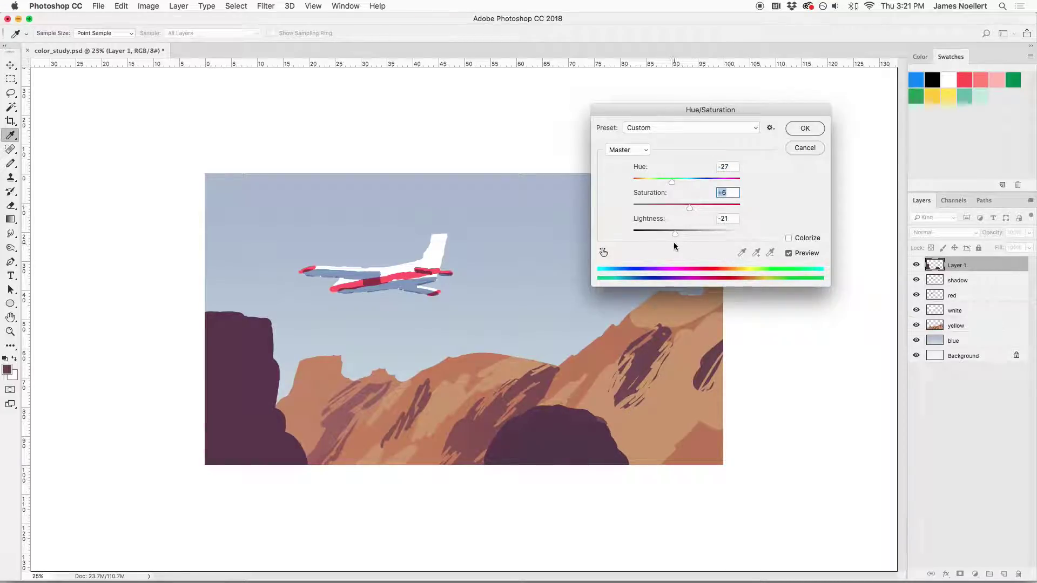
{"action": "left_click_drag", "start_coordinate": [678, 235], "coordinate": [683, 191]}
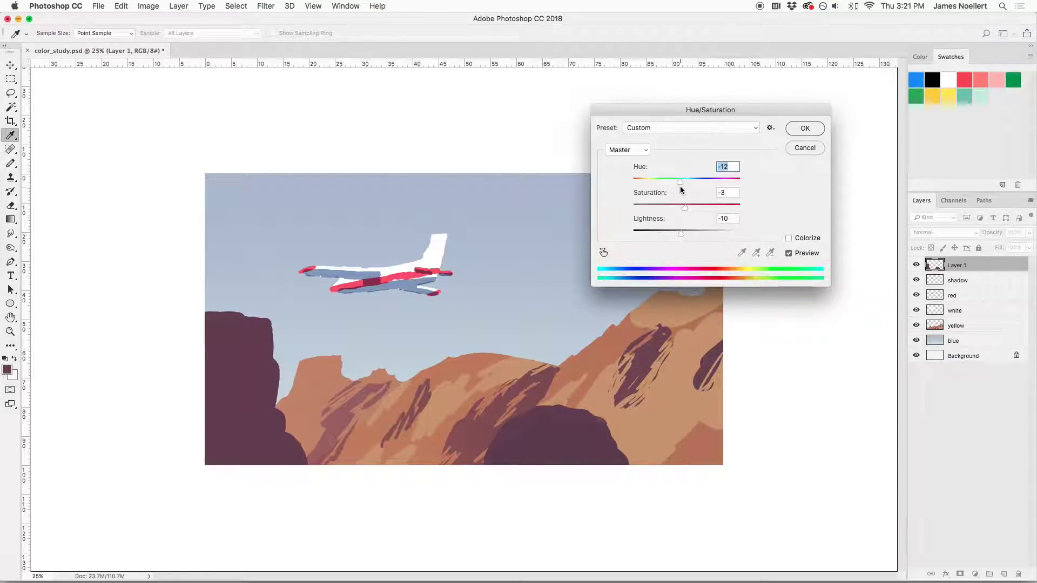
{"action": "left_click", "coordinate": [791, 255]}
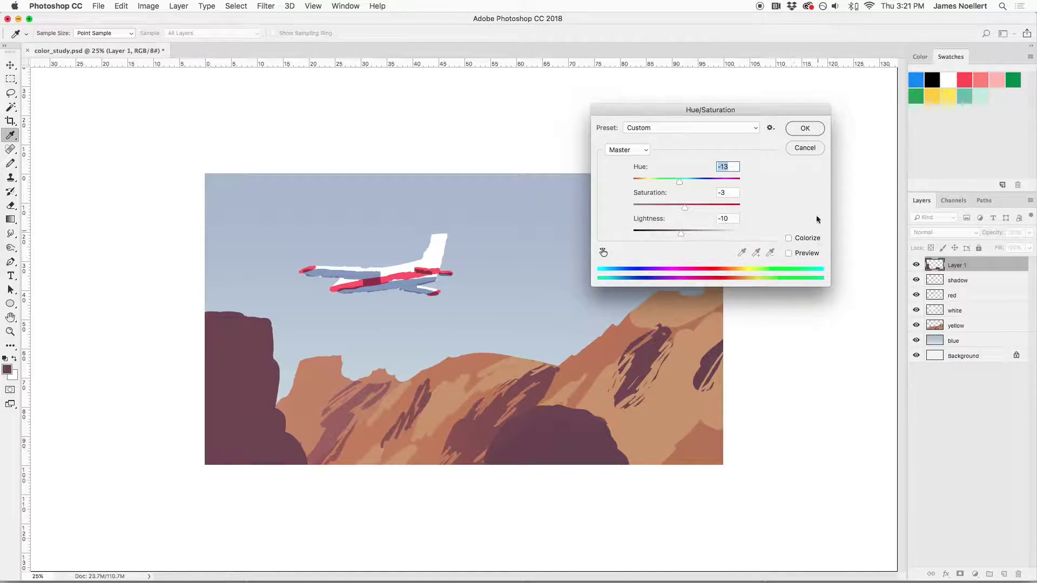
{"action": "left_click", "coordinate": [788, 253]}
{"action": "left_click", "coordinate": [801, 128]}
{"action": "key", "text": "b"}
{"action": "key", "text": "super+minus"}
{"action": "key", "text": "super+minus"}
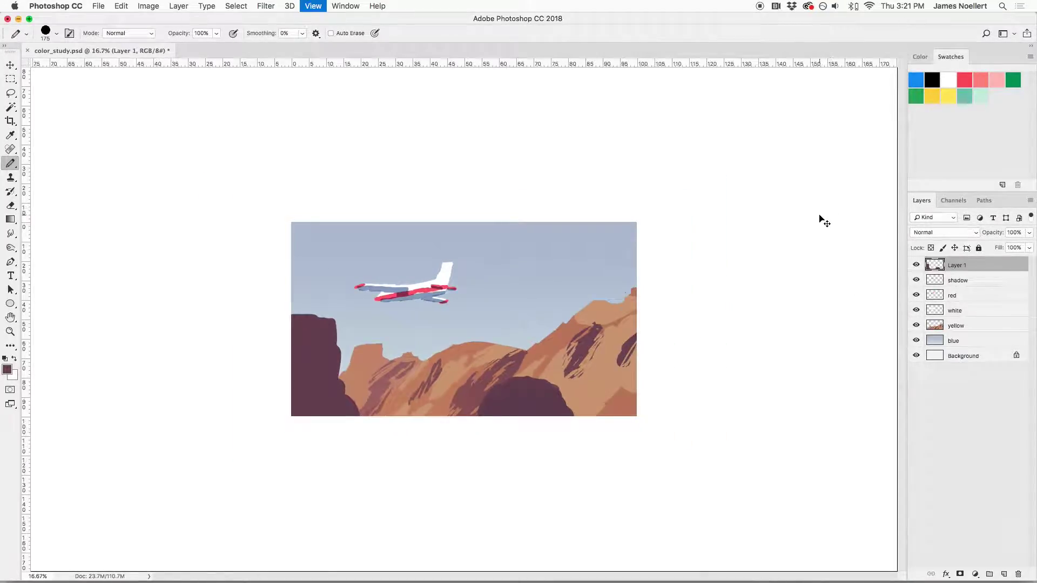
Trim the left edge of the rounded rock with a size 50 eraser, and compare the picture without the rock layer
{"action": "key", "text": "super+equal"}
{"action": "key", "text": "super+equal"}
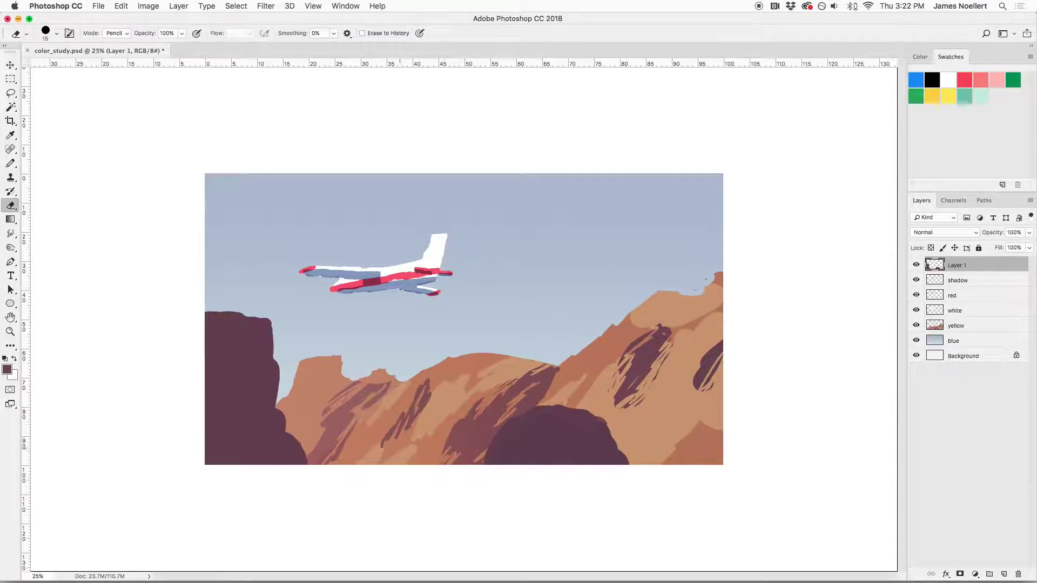
{"action": "key", "text": "bracketright"}
{"action": "key", "text": "bracketright"}
{"action": "key", "text": "bracketright"}
{"action": "key", "text": "bracketright"}
{"action": "mouse_move", "coordinate": [492, 437]}
{"action": "left_mouse_down"}
{"action": "mouse_move", "coordinate": [483, 472]}
{"action": "mouse_move", "coordinate": [521, 404]}
{"action": "mouse_move", "coordinate": [498, 471]}
{"action": "left_mouse_up"}
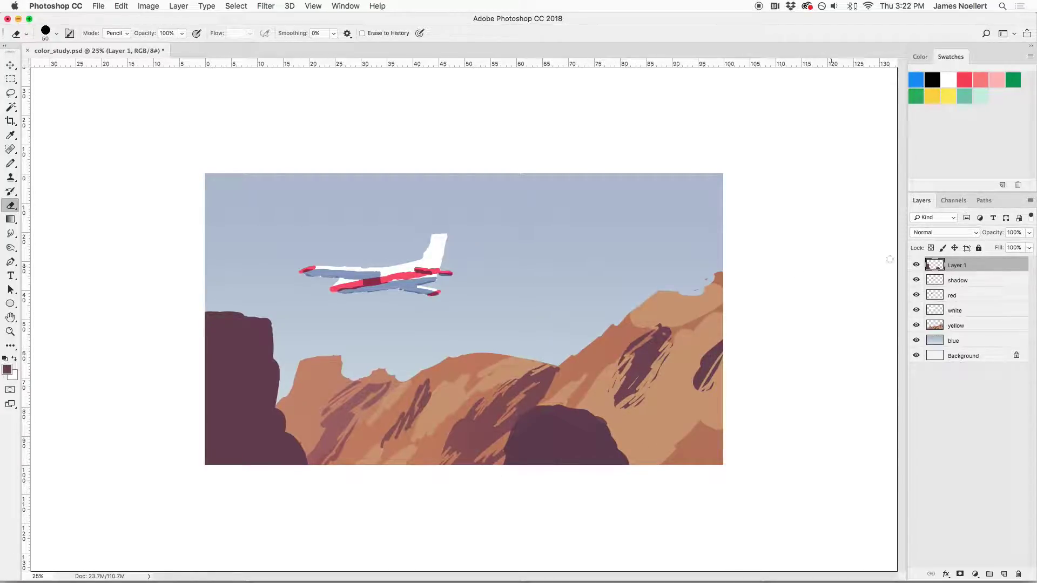
{"action": "left_click", "coordinate": [916, 264]}
{"action": "left_click", "coordinate": [916, 265]}
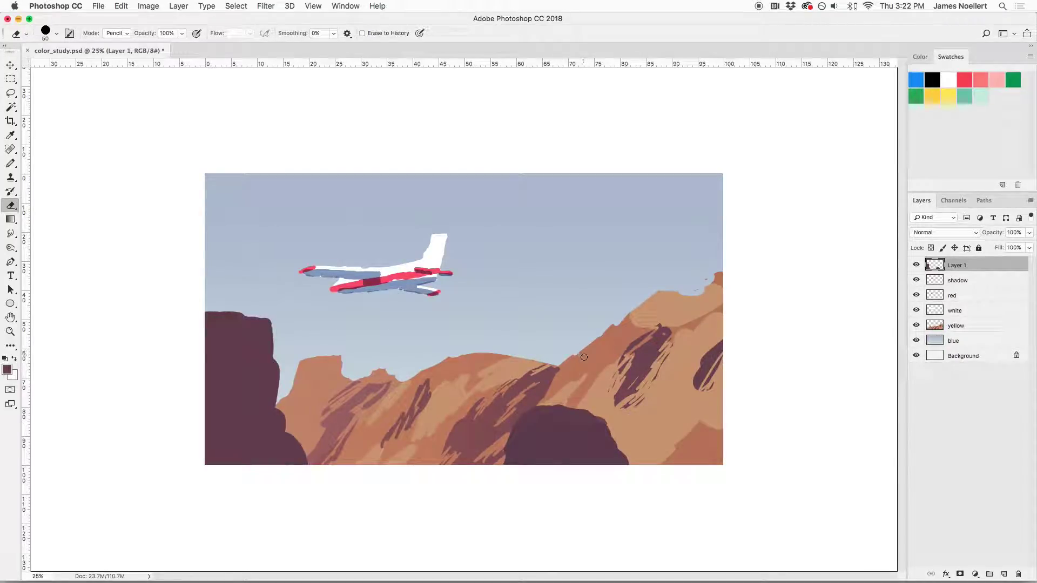
Lasso the rounded rock and Free Transform it to about 142% height, moving it to the right
{"action": "key", "text": "l"}
{"action": "mouse_move", "coordinate": [671, 486]}
{"action": "left_mouse_down"}
{"action": "mouse_move", "coordinate": [458, 446]}
{"action": "mouse_move", "coordinate": [453, 464]}
{"action": "left_mouse_up"}
{"action": "key", "text": "super+t"}
{"action": "left_click_drag", "start_coordinate": [567, 373], "coordinate": [628, 370]}
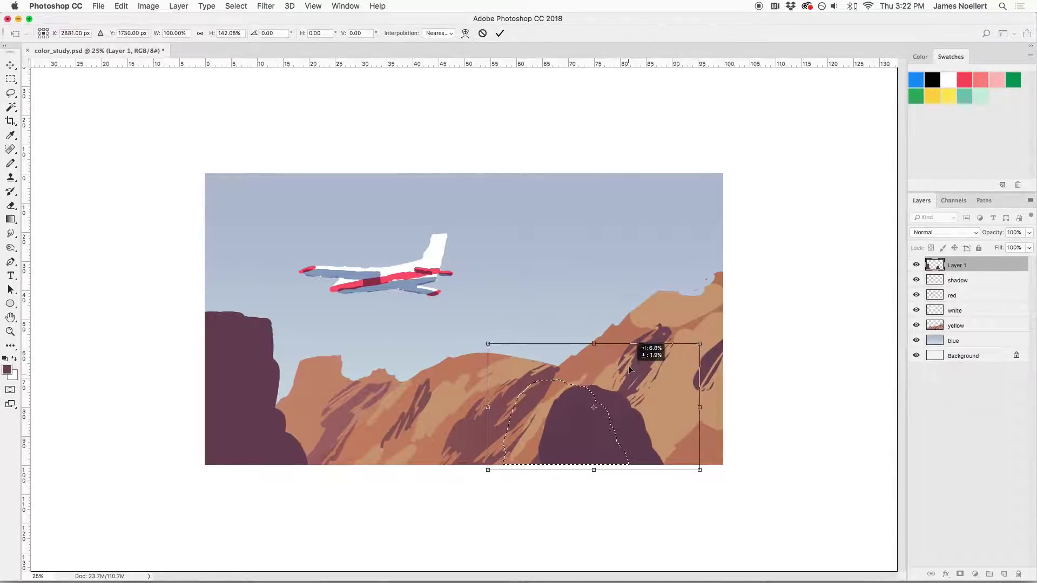
{"action": "key", "text": "Return"}
{"action": "key", "text": "b"}
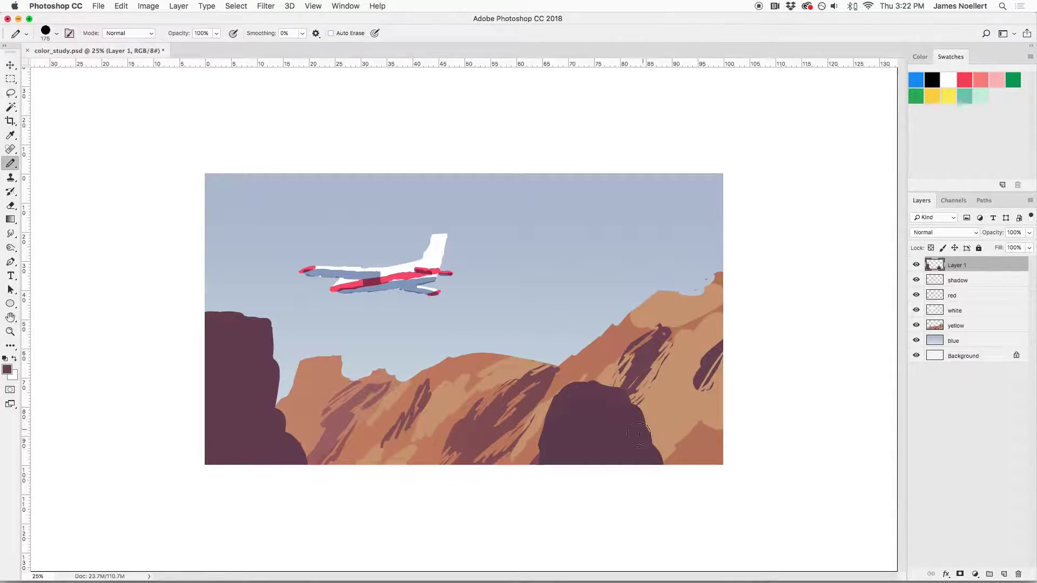
Clear the selection and paint a tall dark cliff in the lower-right corner, joined to the rounded rock
{"action": "key", "text": "ctrl+d"}
{"action": "mouse_move", "coordinate": [688, 442]}
{"action": "left_mouse_down"}
{"action": "mouse_move", "coordinate": [658, 456]}
{"action": "mouse_move", "coordinate": [718, 337]}
{"action": "mouse_move", "coordinate": [704, 430]}
{"action": "left_mouse_up"}
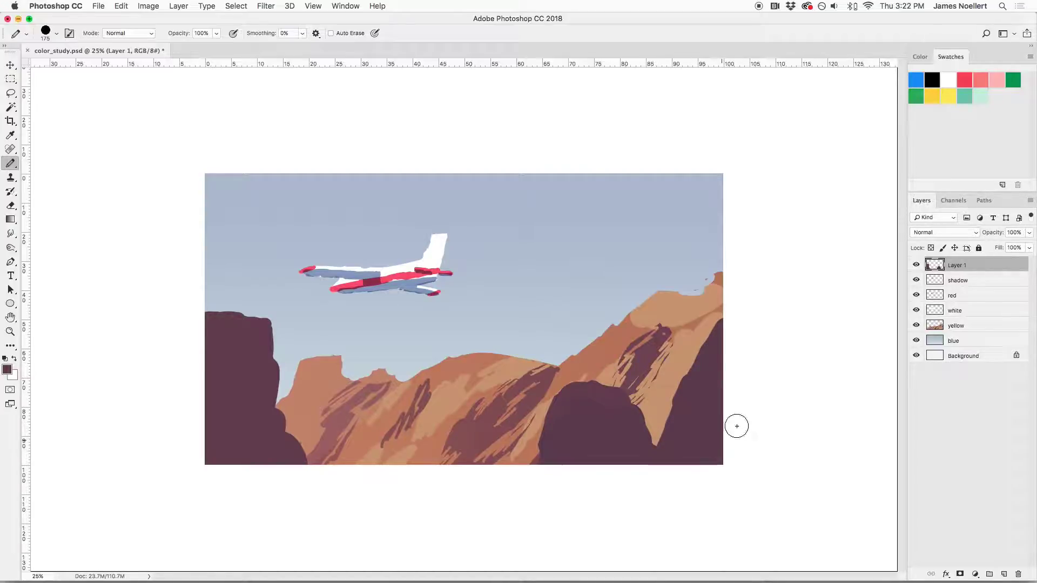
{"action": "mouse_move", "coordinate": [703, 338]}
{"action": "left_mouse_down"}
{"action": "mouse_move", "coordinate": [687, 435]}
{"action": "mouse_move", "coordinate": [698, 375]}
{"action": "mouse_move", "coordinate": [671, 407]}
{"action": "left_mouse_up"}
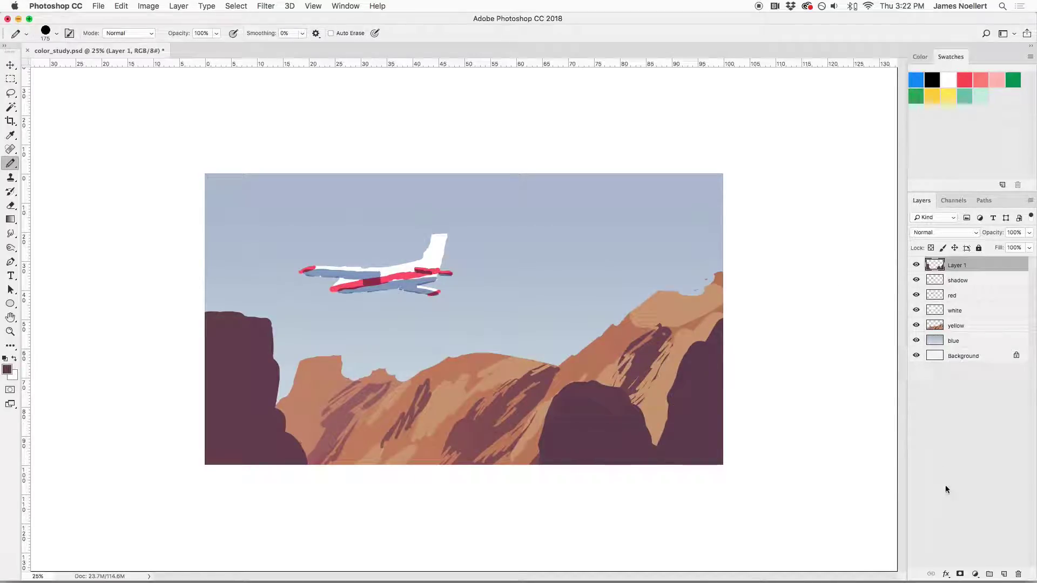
Add a Color Balance adjustment layer, undo the trial red shift, and place the adjustment directly above the blue layer
{"action": "left_click", "coordinate": [975, 574]}
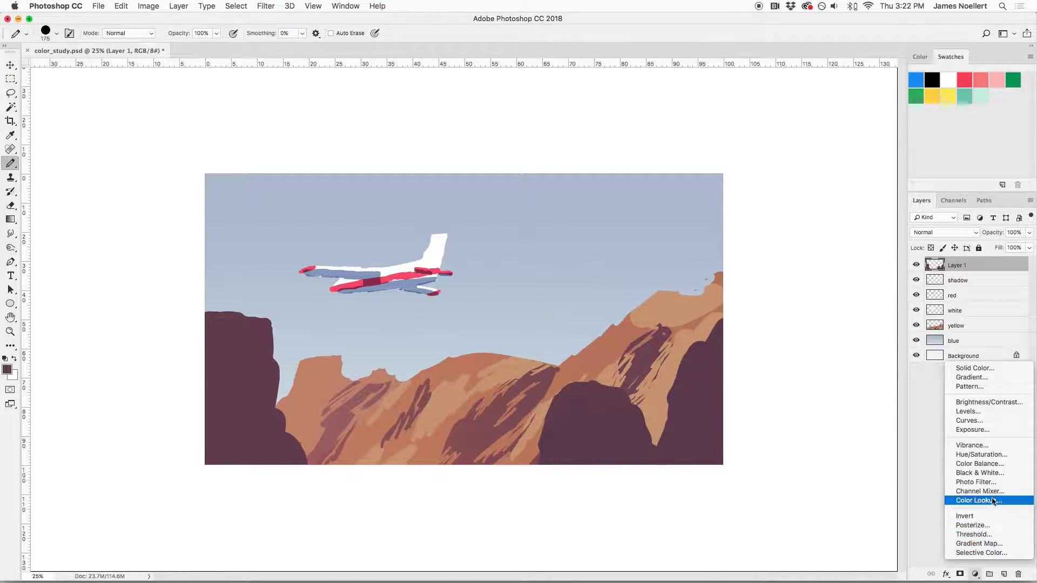
{"action": "left_click", "coordinate": [978, 464]}
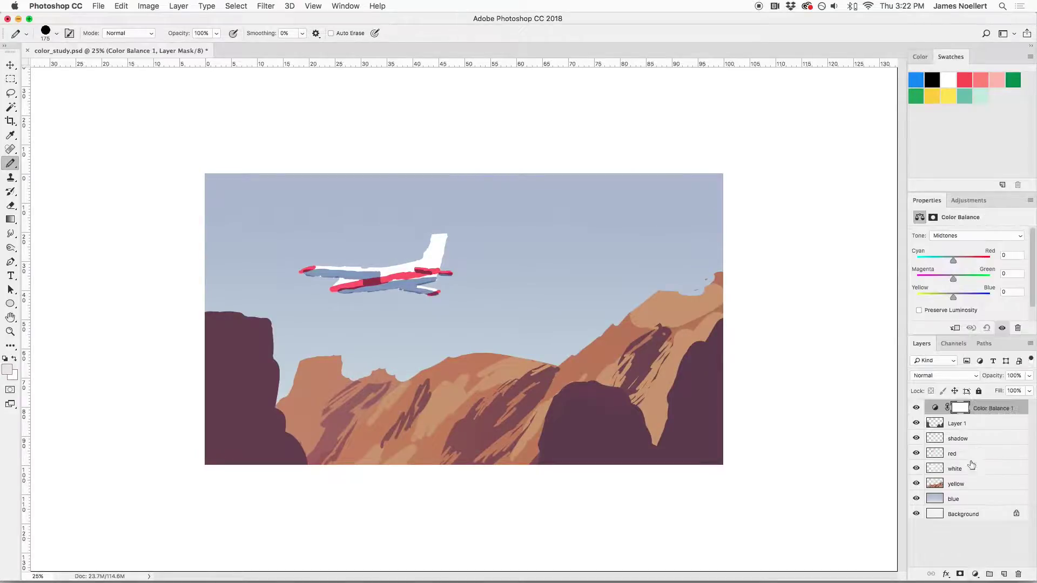
{"action": "left_click_drag", "start_coordinate": [960, 264], "coordinate": [966, 257]}
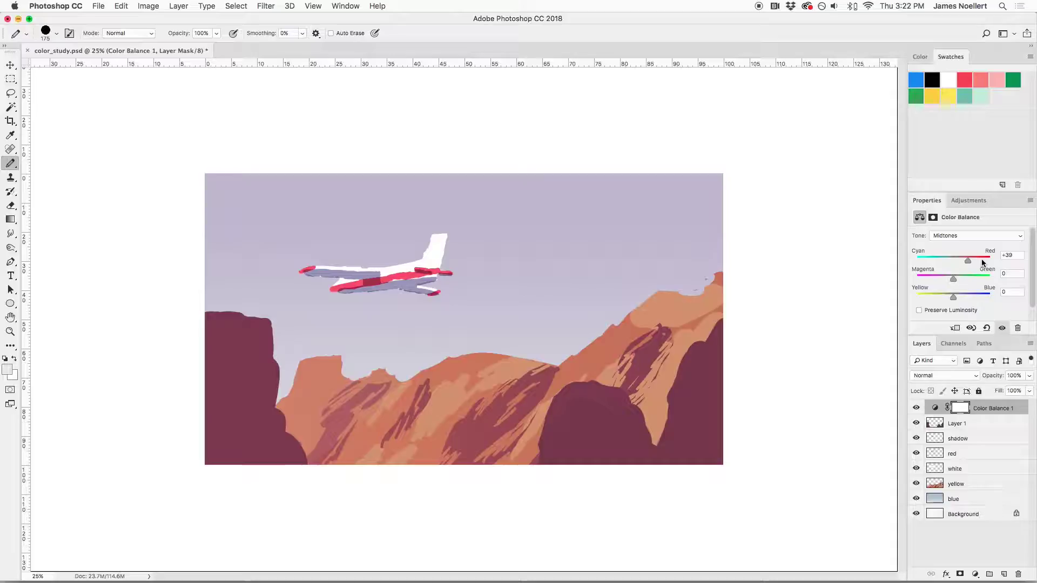
{"action": "key", "text": "super+z"}
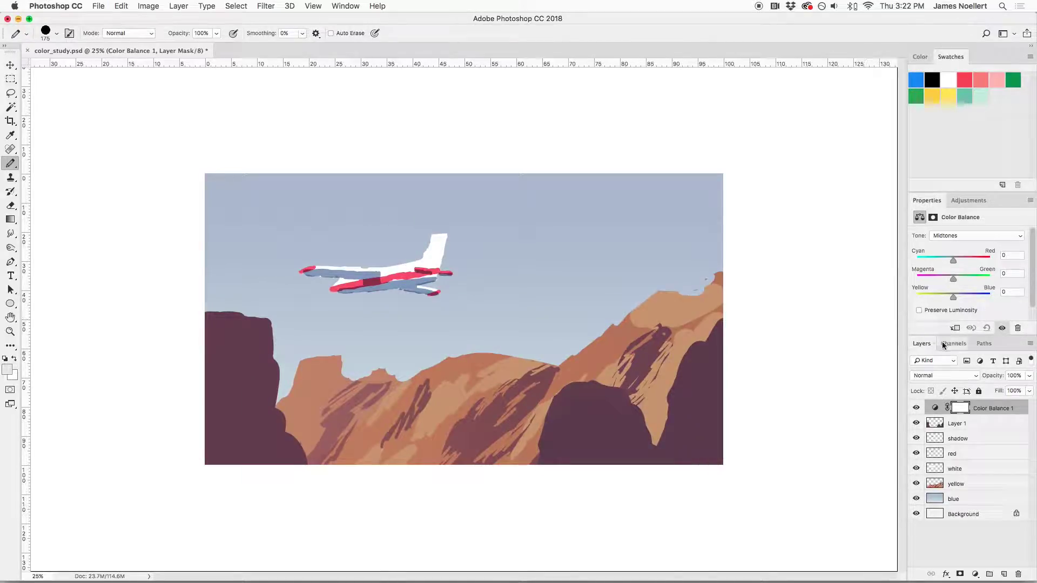
{"action": "left_click_drag", "start_coordinate": [981, 412], "coordinate": [964, 489]}
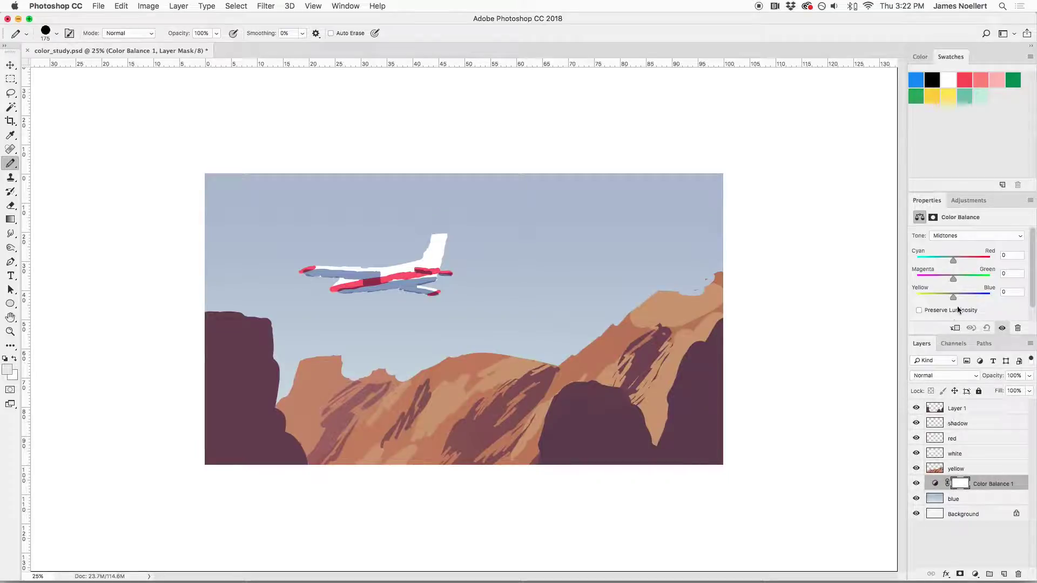
Set the sky's Color Balance midtones to +3 red and +3 green, and turn the adjustment layer's visibility off
{"action": "mouse_move", "coordinate": [965, 261]}
{"action": "left_mouse_down"}
{"action": "mouse_move", "coordinate": [927, 261]}
{"action": "mouse_move", "coordinate": [977, 262]}
{"action": "mouse_move", "coordinate": [964, 261]}
{"action": "left_mouse_up"}
{"action": "mouse_move", "coordinate": [953, 278]}
{"action": "left_mouse_down"}
{"action": "mouse_move", "coordinate": [944, 276]}
{"action": "mouse_move", "coordinate": [955, 278]}
{"action": "mouse_move", "coordinate": [954, 262]}
{"action": "left_mouse_up"}
{"action": "left_click", "coordinate": [916, 484]}
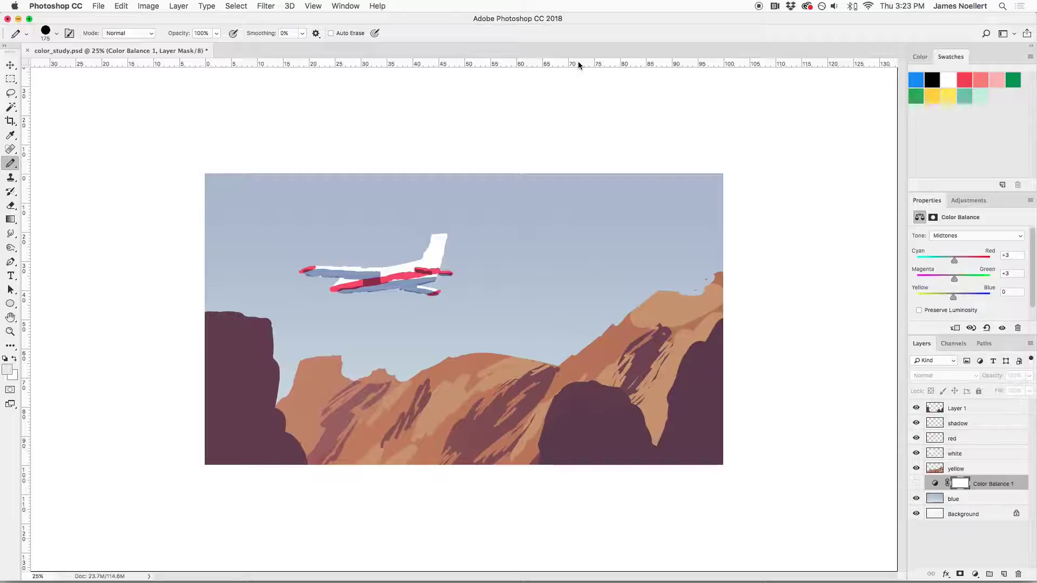
Examine the whole composition at thumbnail size and again enlarged to judge its colors and readability
{"action": "left_click", "coordinate": [251, 336]}
{"action": "left_click", "coordinate": [613, 207]}
{"action": "key", "text": "super+minus"}
{"action": "key", "text": "super+minus"}
{"action": "key", "text": "super+minus"}
{"action": "key", "text": "super+minus"}
{"action": "key", "text": "super+minus"}
{"action": "key", "text": "super+minus"}
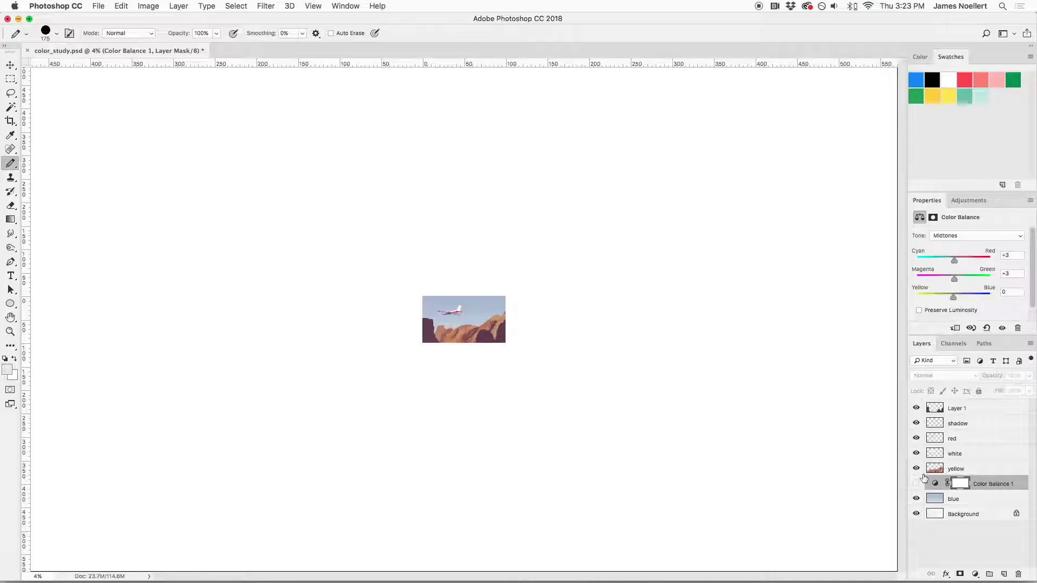
{"action": "key", "text": "super+plus"}
{"action": "key", "text": "super+plus"}
{"action": "key", "text": "super+plus"}
{"action": "key", "text": "super+plus"}
{"action": "key", "text": "super+plus"}
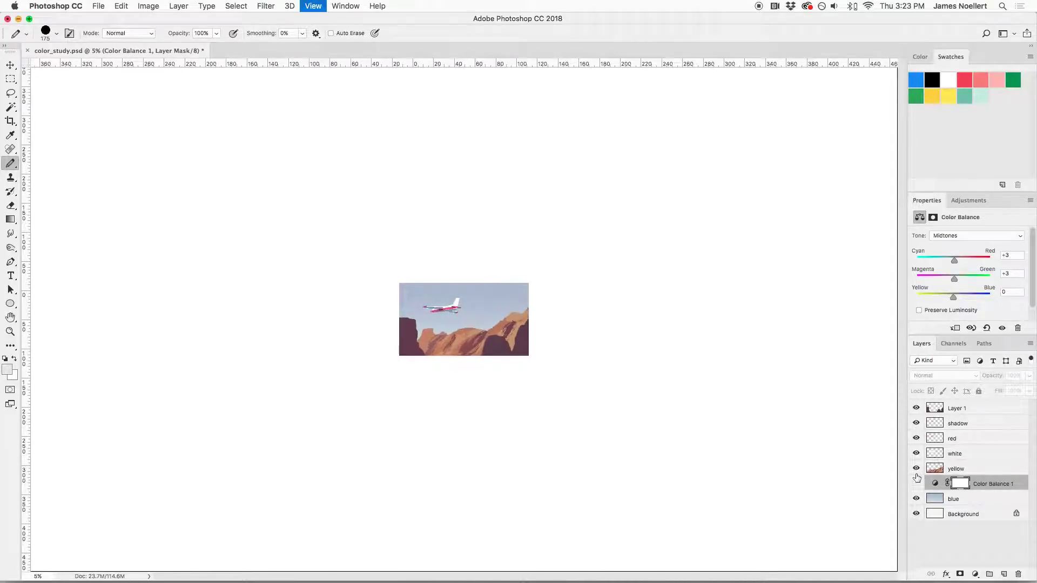
{"action": "key", "text": "super+plus"}
{"action": "key", "text": "super+plus"}
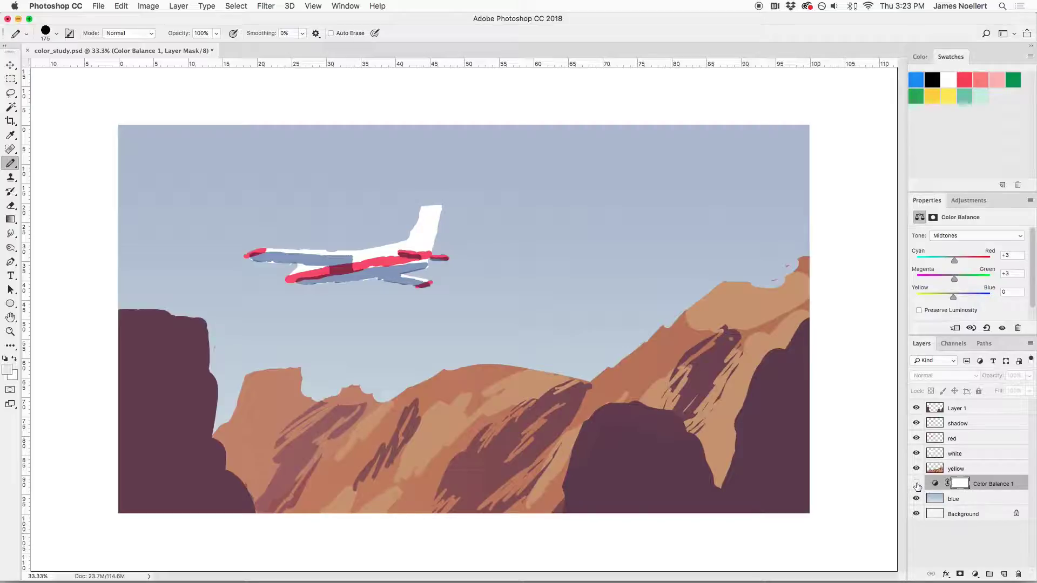
Select the shadow layer and slightly shift the color of the plane's shadows with Hue/Saturation
{"action": "left_click", "coordinate": [916, 423]}
{"action": "left_click", "coordinate": [916, 424]}
{"action": "left_click", "coordinate": [957, 423]}
{"action": "key", "text": "super+u"}
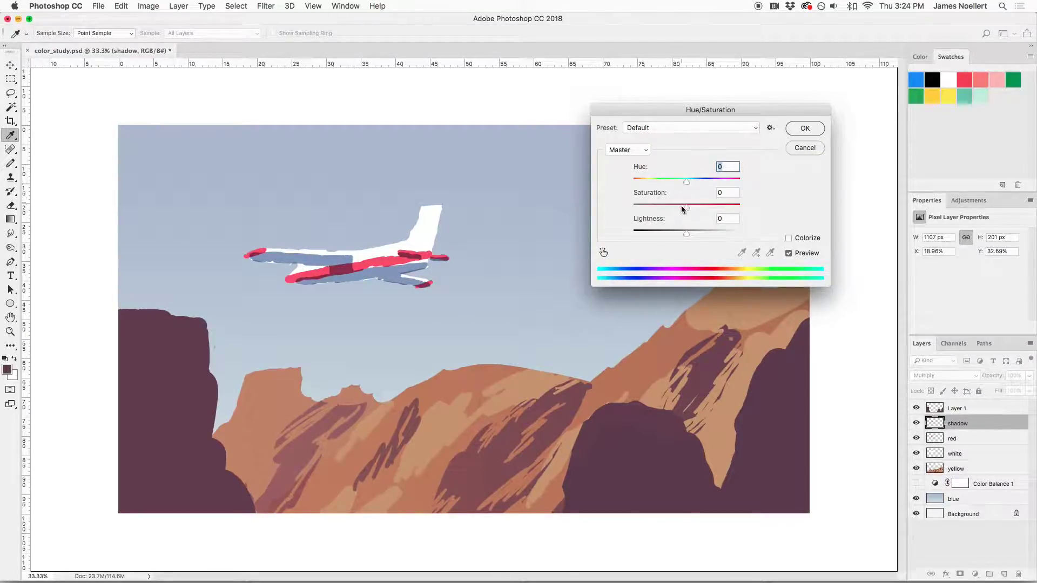
{"action": "left_click_drag", "start_coordinate": [677, 207], "coordinate": [691, 185]}
{"action": "left_click", "coordinate": [805, 129]}
{"action": "key", "text": "b"}
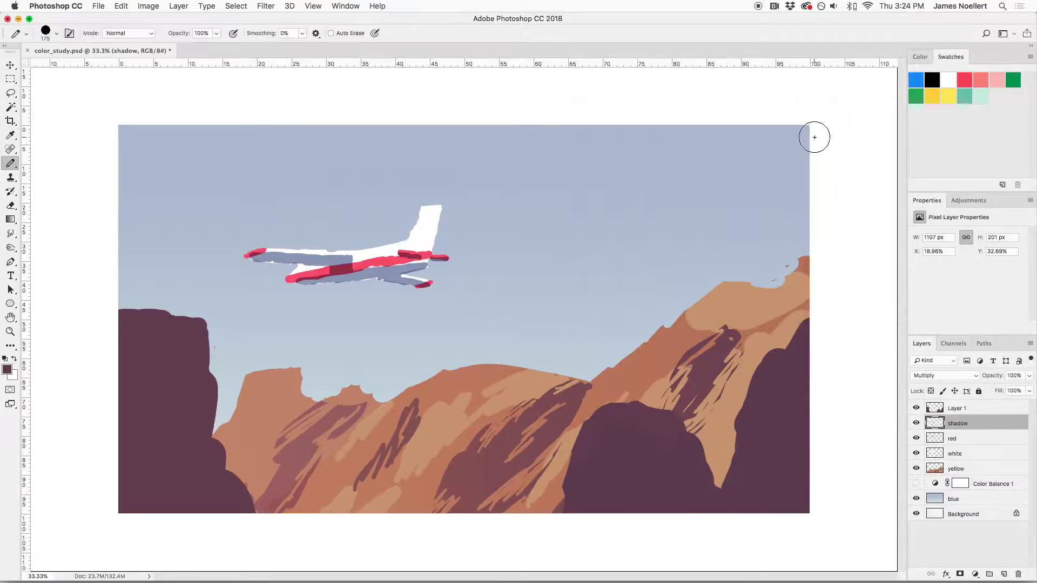
{"action": "key", "text": "super+minus"}
{"action": "key", "text": "super+minus"}
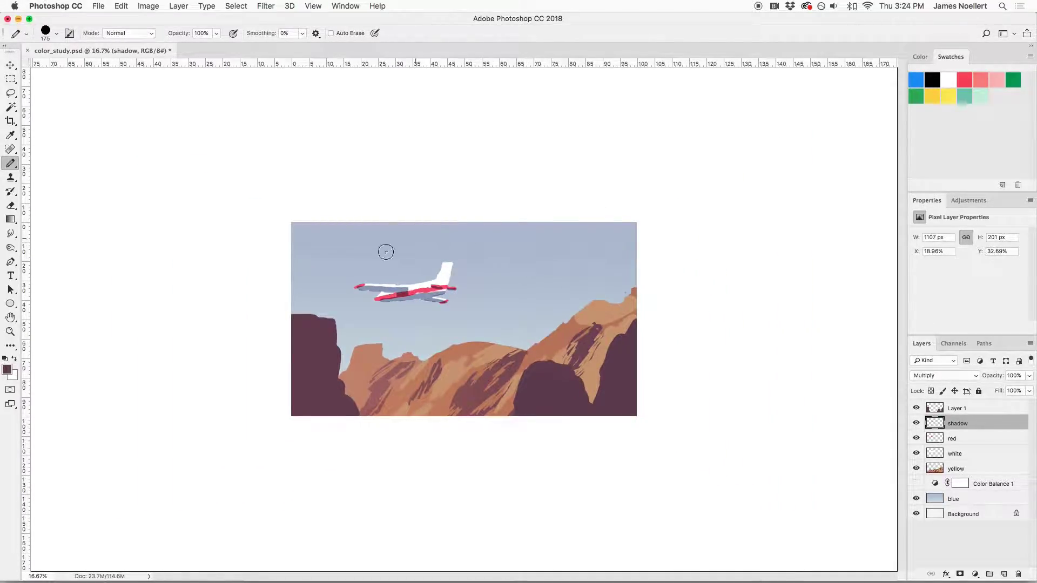
Delete the hidden Color Balance adjustment layer above the blue layer
{"action": "key", "text": "super+plus"}
{"action": "key", "text": "alt+bracketleft"}
{"action": "key", "text": "alt+bracketleft"}
{"action": "key", "text": "alt+bracketleft"}
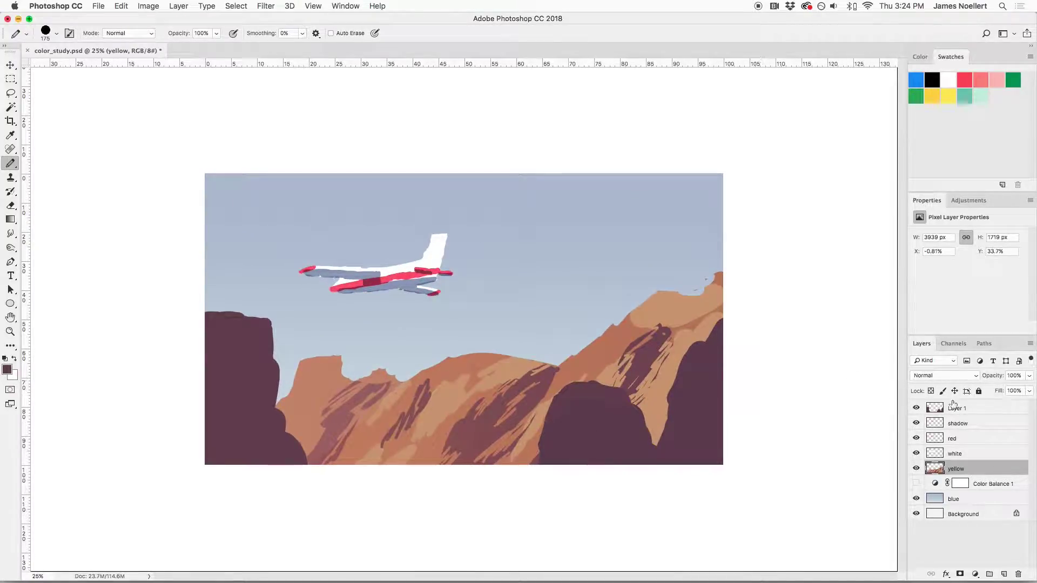
{"action": "left_click", "coordinate": [983, 486]}
{"action": "key", "text": "Delete"}
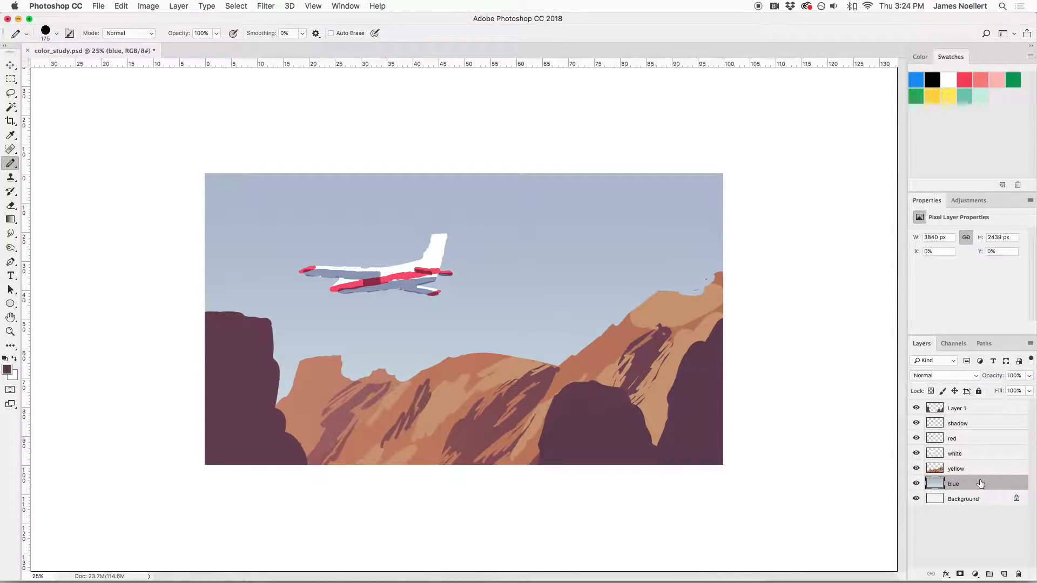
Add a Selective Color adjustment layer above Layer 1 at the top of the layer stack
{"action": "left_click", "coordinate": [980, 408]}
{"action": "left_click", "coordinate": [974, 574]}
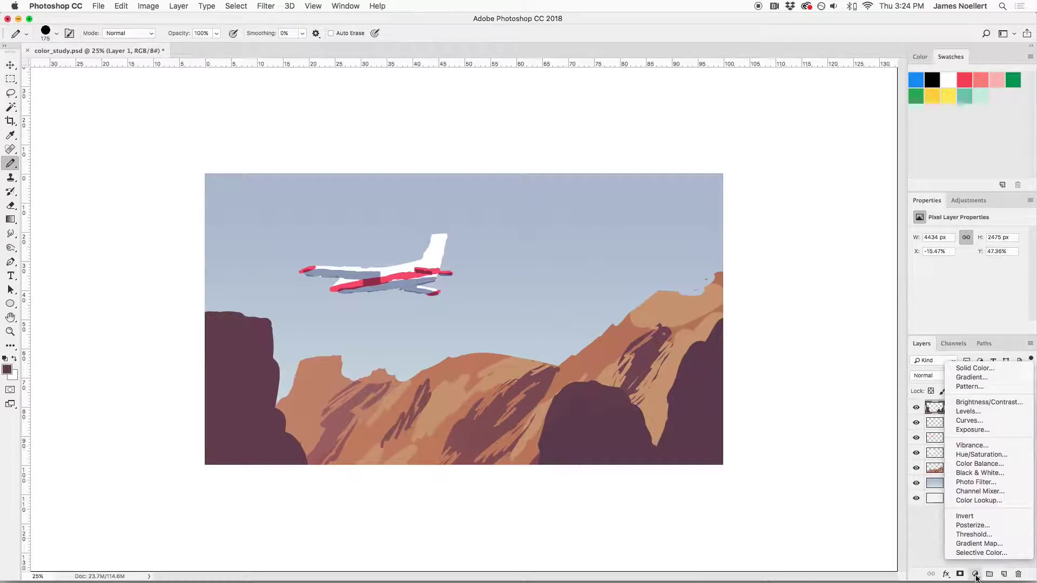
{"action": "left_click", "coordinate": [979, 553]}
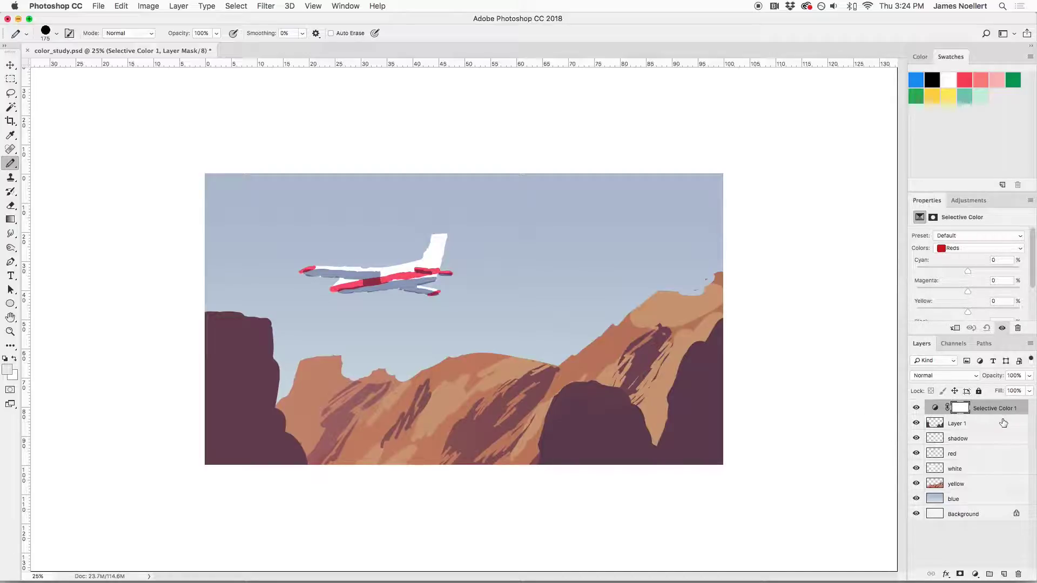
{"action": "left_click", "coordinate": [975, 575]}
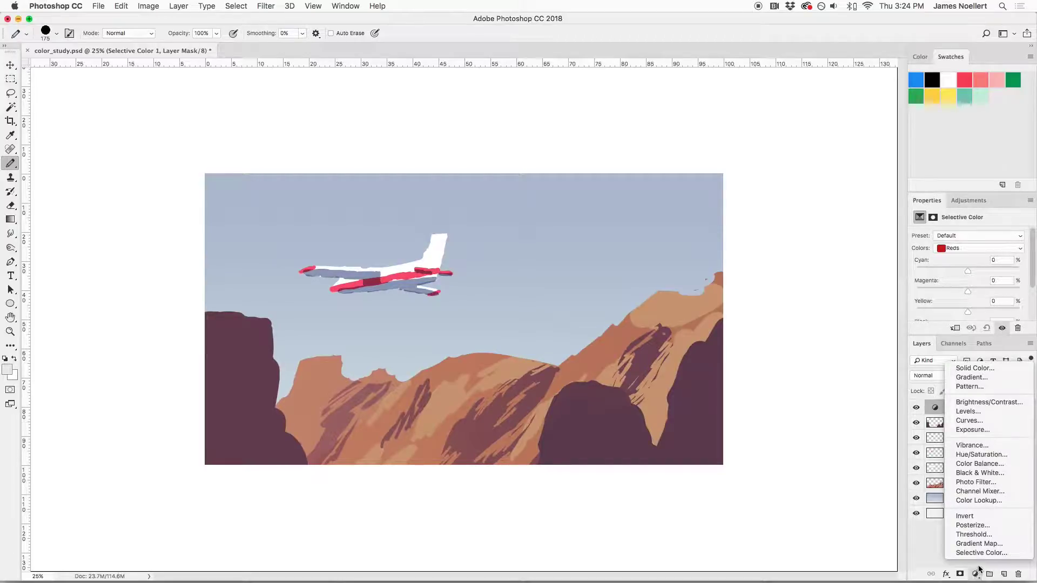
{"action": "left_click", "coordinate": [926, 535]}
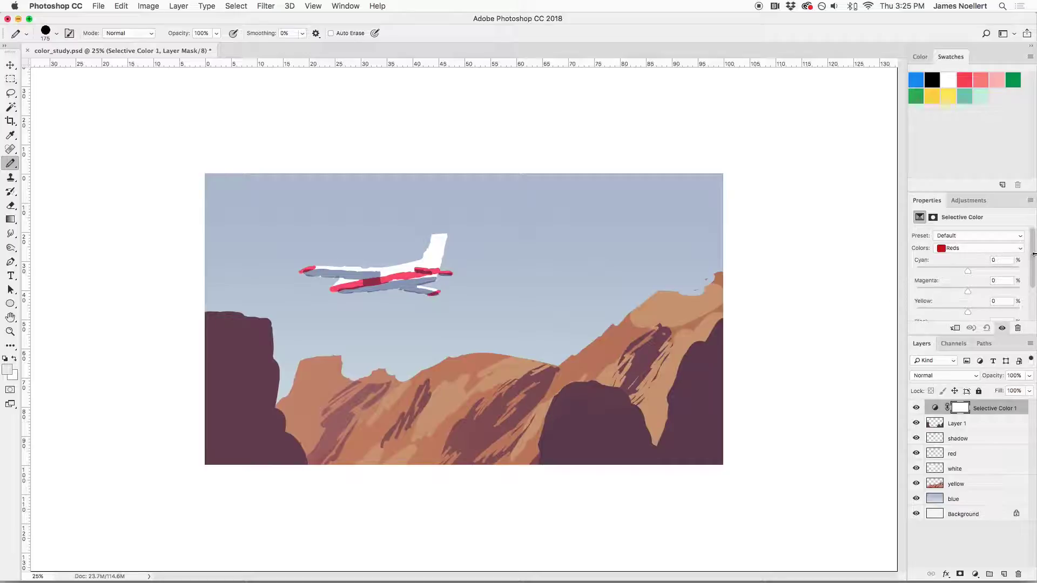
{"action": "mouse_move", "coordinate": [1032, 256]}
{"action": "left_mouse_down"}
{"action": "mouse_move", "coordinate": [1029, 278]}
{"action": "mouse_move", "coordinate": [1023, 247]}
{"action": "left_mouse_up"}
Duplicate all layers from Layer 1 down to Background and merge the copies into a single layer
{"action": "left_click", "coordinate": [955, 427]}
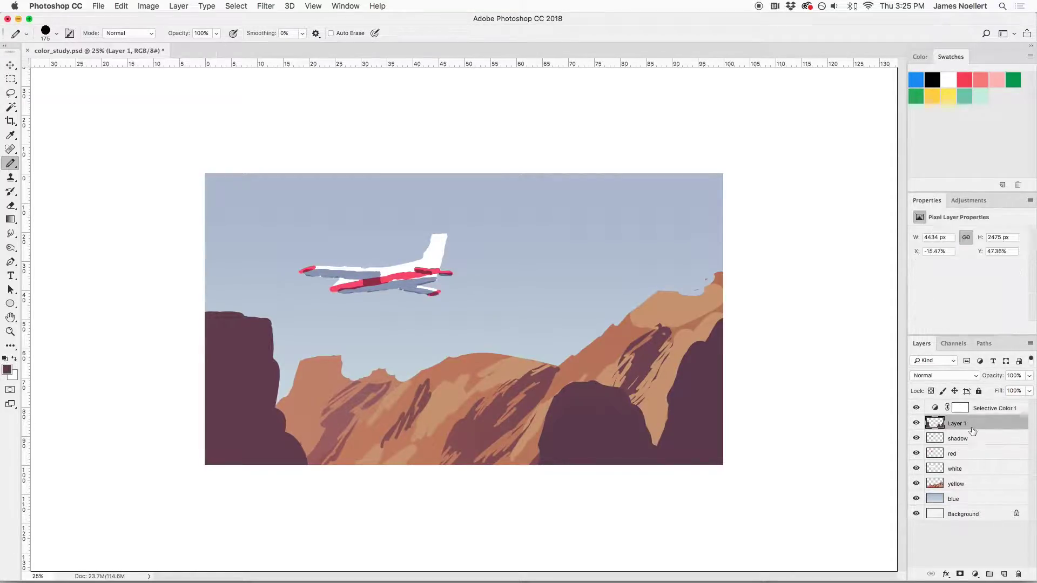
{"action": "left_click", "coordinate": [965, 515], "text": "shift"}
{"action": "left_click_drag", "start_coordinate": [971, 423], "coordinate": [1003, 573]}
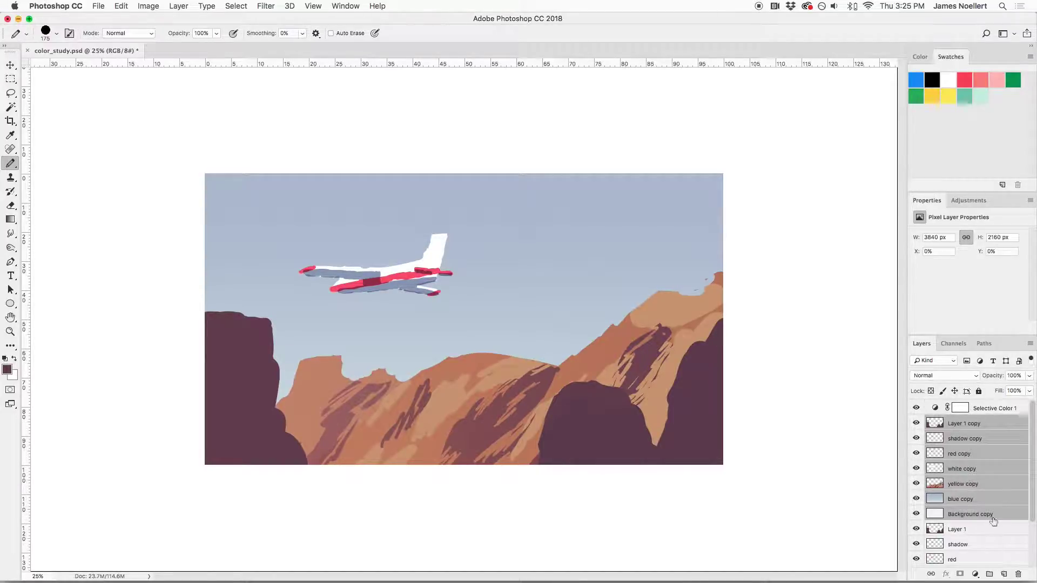
{"action": "key", "text": "super+e"}
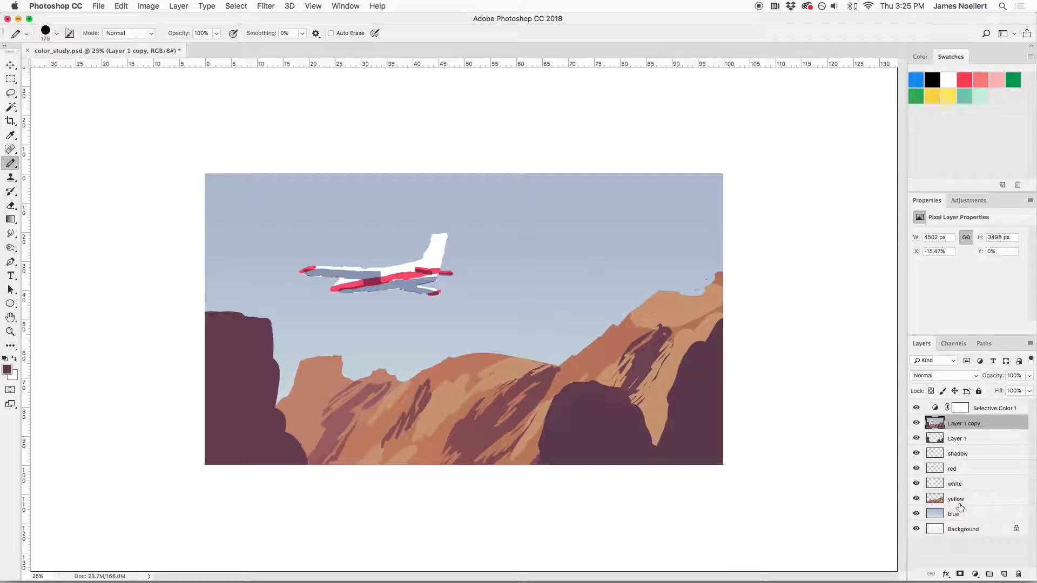
Group the original layers from Layer 1 to blue, hide the group, and check the merged copy by toggling its visibility
{"action": "left_click", "coordinate": [967, 517]}
{"action": "left_click", "coordinate": [964, 438], "text": "shift"}
{"action": "right_click", "coordinate": [959, 438]}
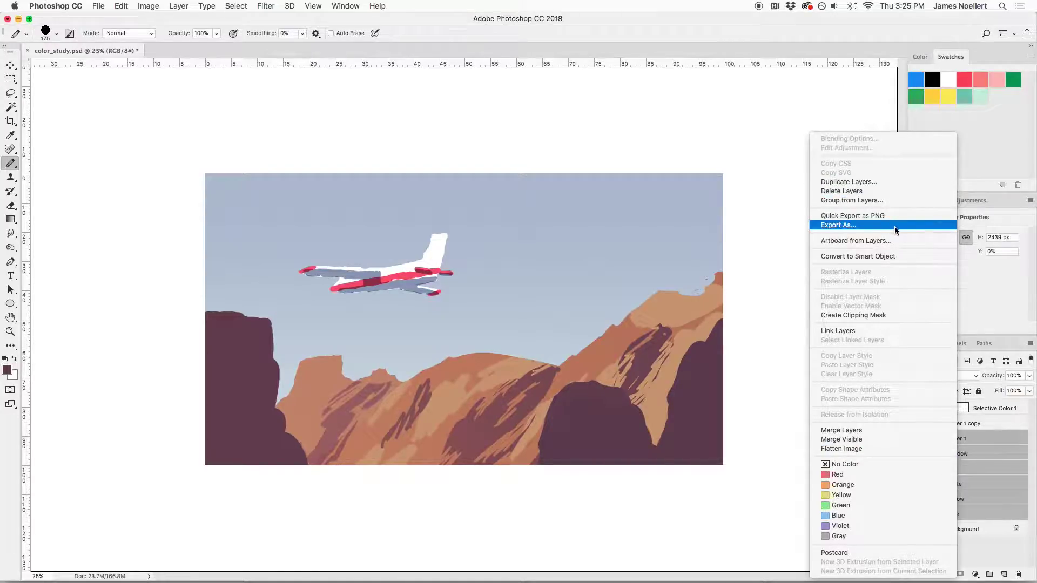
{"action": "left_click", "coordinate": [1012, 556]}
{"action": "left_click", "coordinate": [989, 573]}
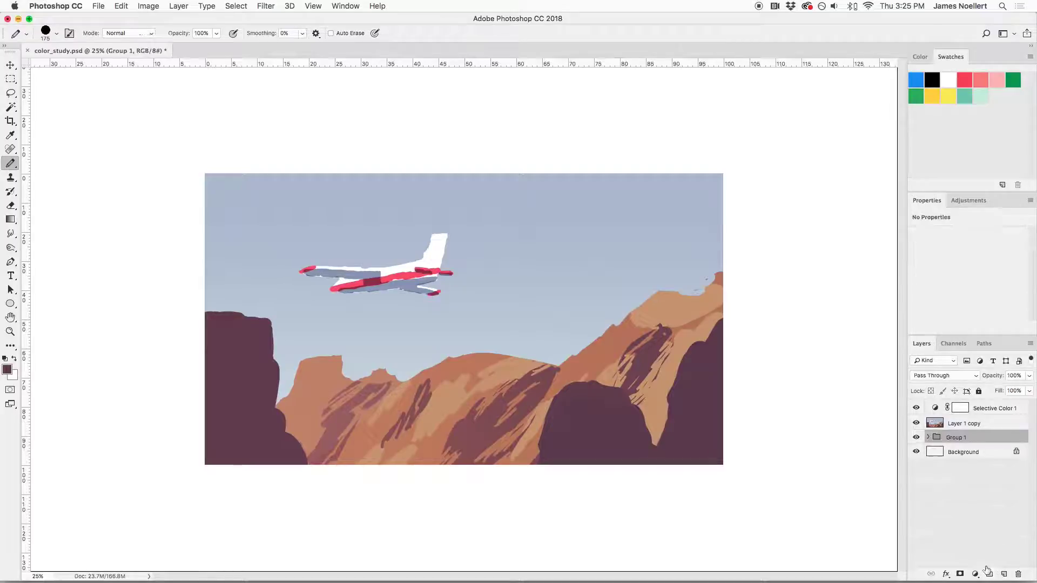
{"action": "left_click", "coordinate": [916, 438]}
{"action": "left_click", "coordinate": [970, 424]}
{"action": "left_click", "coordinate": [915, 423]}
{"action": "left_click", "coordinate": [915, 423]}
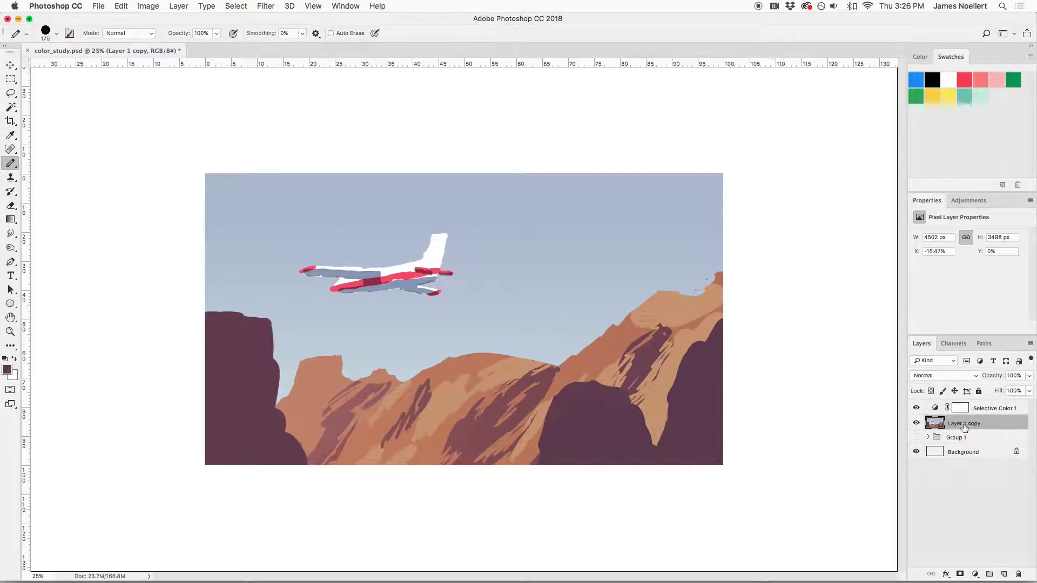
In the Selective Color adjustment, target the cyans and set magenta to +1%, yellow to +3% and black to -100%
{"action": "left_click", "coordinate": [977, 413]}
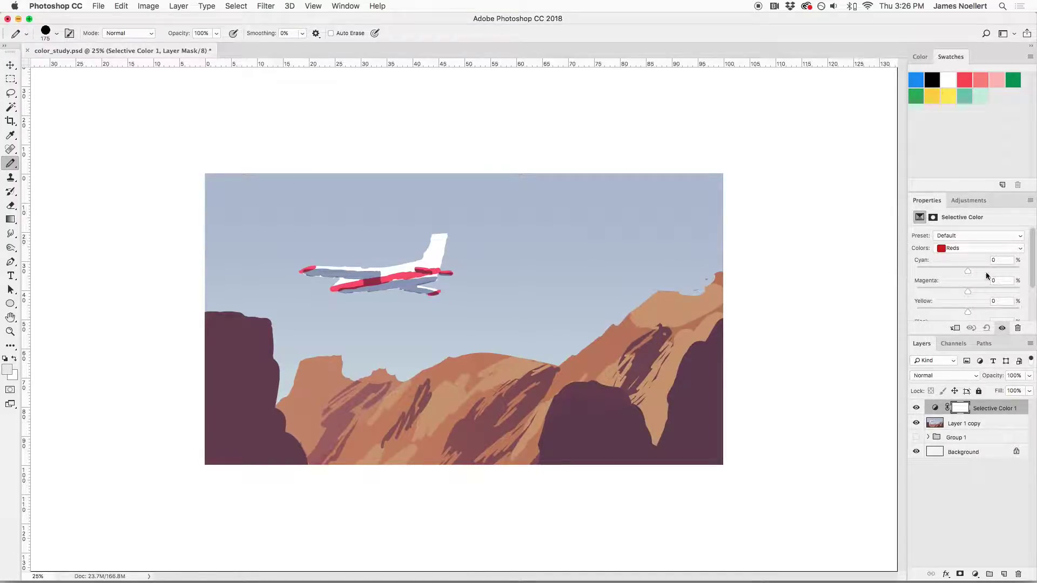
{"action": "left_click", "coordinate": [958, 249]}
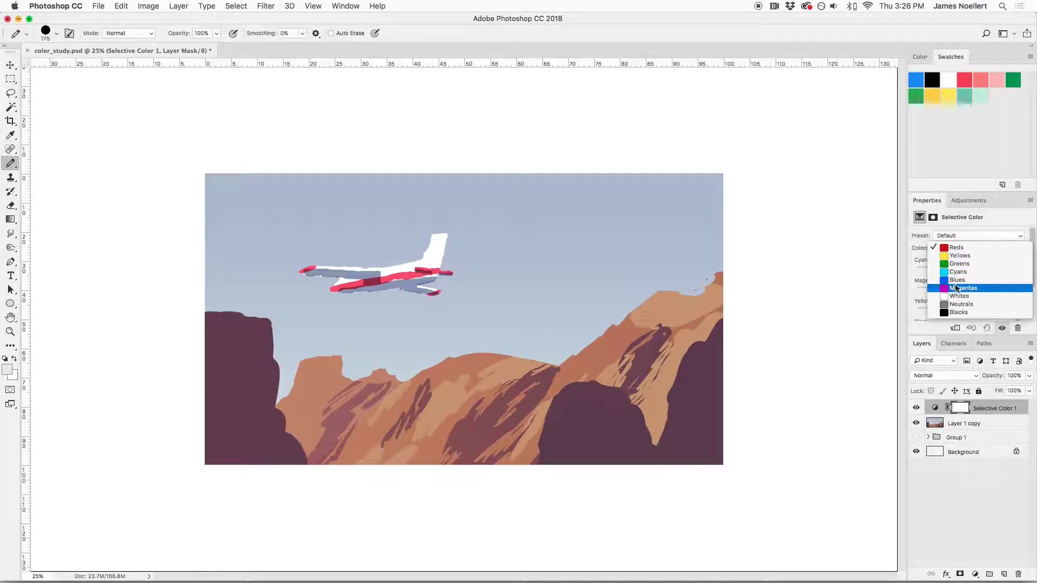
{"action": "left_click", "coordinate": [962, 272]}
{"action": "left_click_drag", "start_coordinate": [962, 271], "coordinate": [990, 271]}
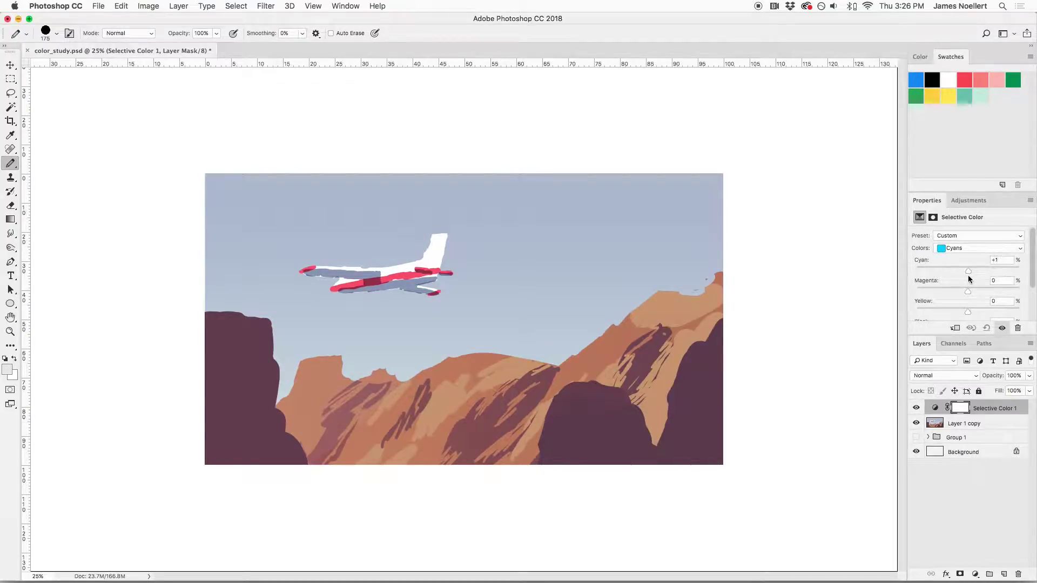
{"action": "left_click_drag", "start_coordinate": [1030, 280], "coordinate": [1029, 299]}
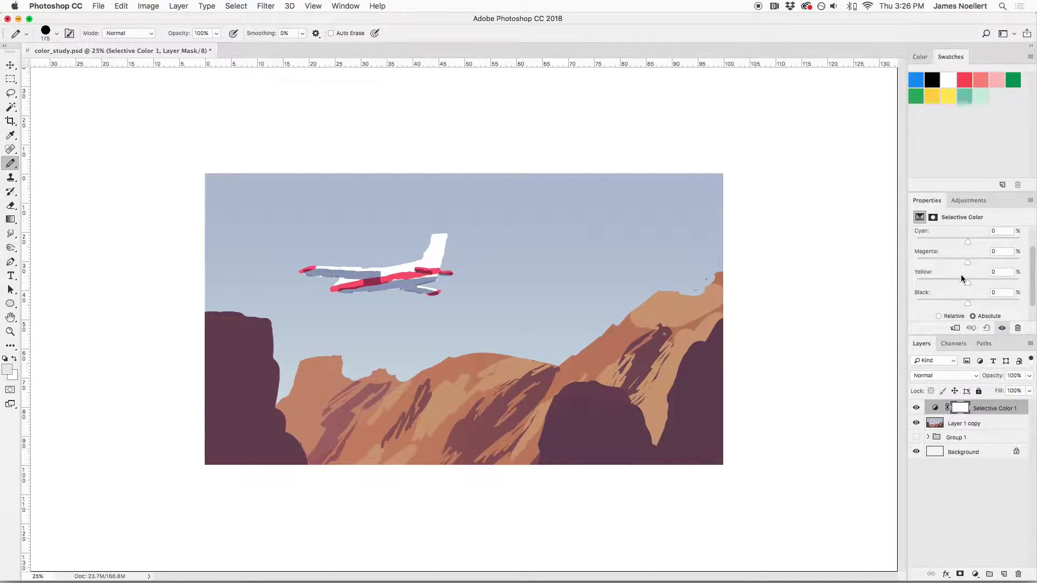
{"action": "left_click_drag", "start_coordinate": [950, 264], "coordinate": [920, 265]}
{"action": "key", "text": "shift+Down"}
{"action": "left_click_drag", "start_coordinate": [997, 272], "coordinate": [901, 306]}
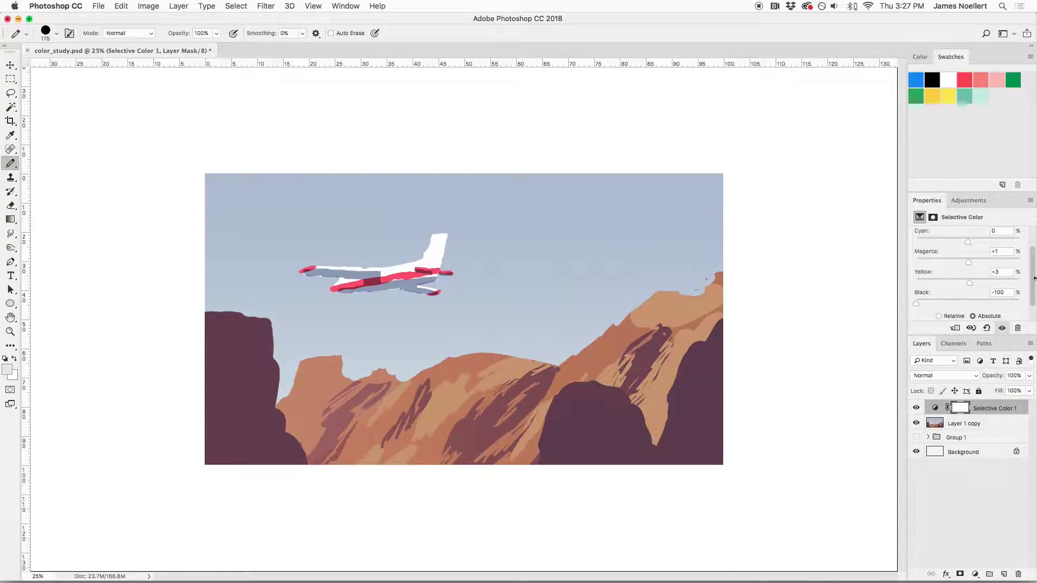
Raise the cyans' cyan, magenta and yellow to +100% each, and toggle the adjustment's visibility to compare the sky
{"action": "scroll", "coordinate": [1026, 276], "scroll_direction": "up", "scroll_amount": 1}
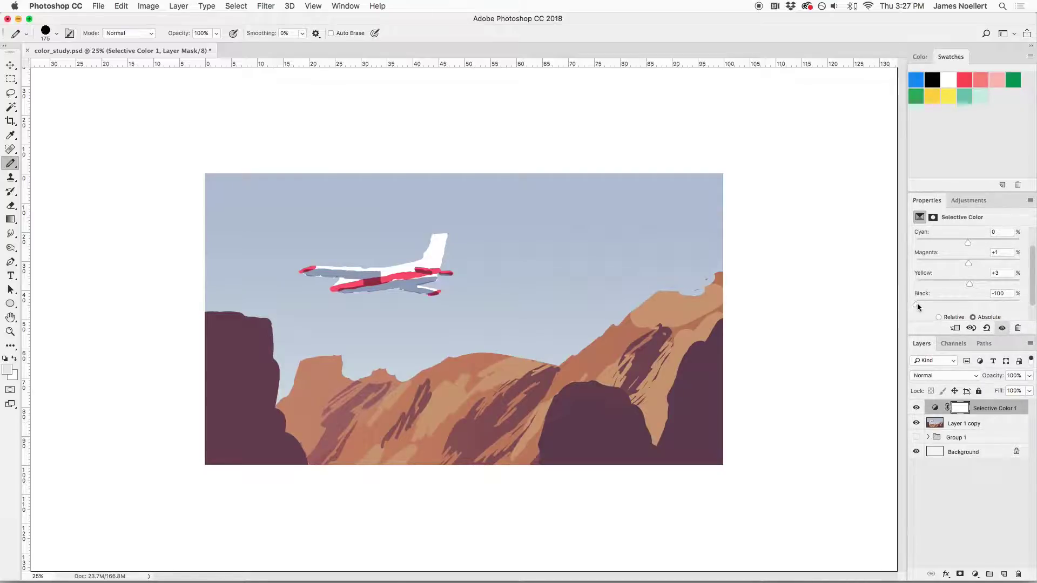
{"action": "left_click_drag", "start_coordinate": [950, 304], "coordinate": [875, 312]}
{"action": "scroll", "coordinate": [1033, 280], "scroll_direction": "up", "scroll_amount": 1}
{"action": "left_click_drag", "start_coordinate": [968, 256], "coordinate": [1000, 277]}
{"action": "left_click_drag", "start_coordinate": [986, 297], "coordinate": [1022, 296]}
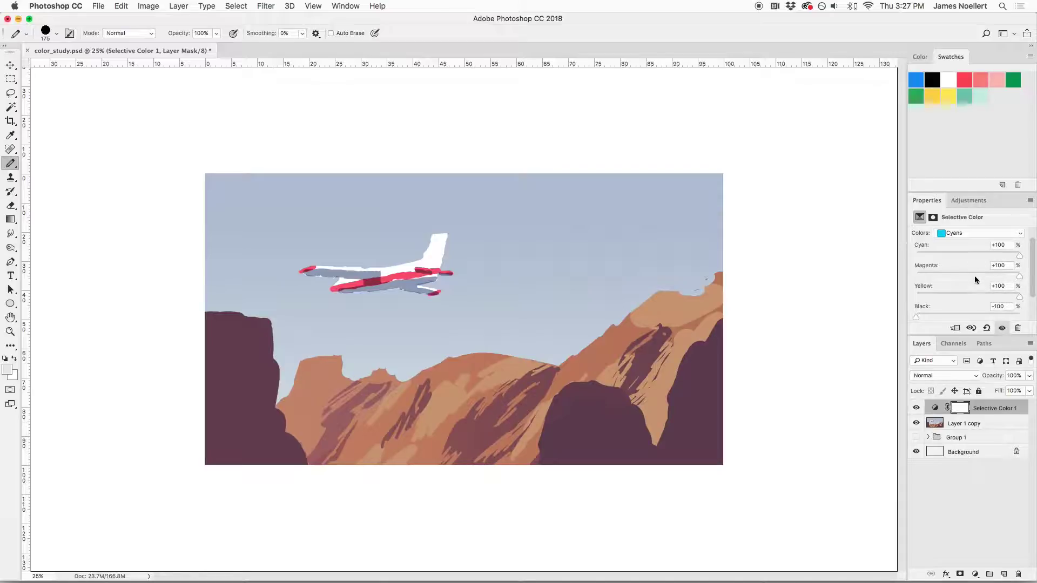
{"action": "left_click", "coordinate": [915, 406]}
{"action": "left_click", "coordinate": [915, 406]}
{"action": "left_click", "coordinate": [915, 406]}
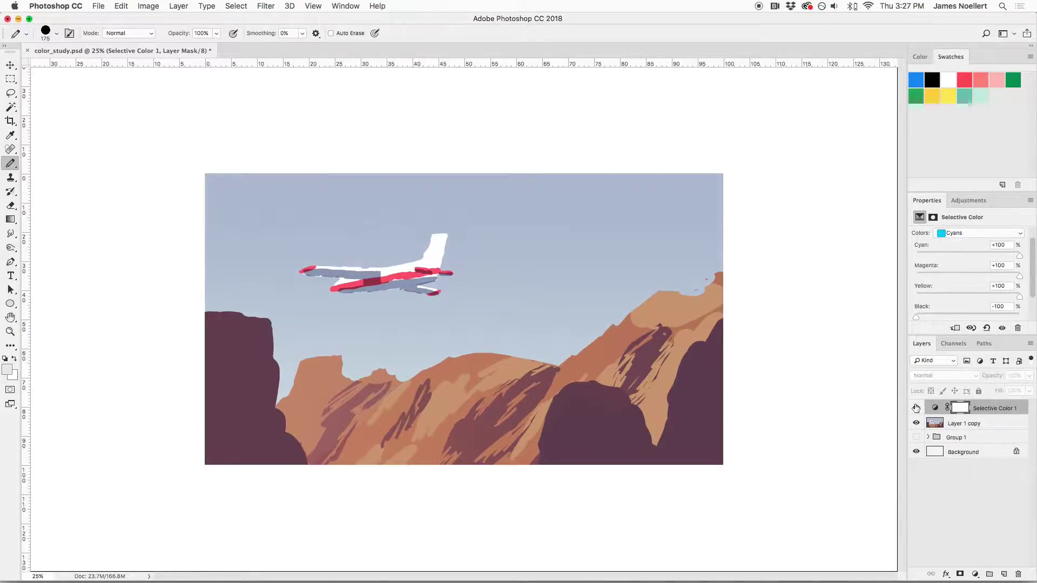
Add a second Selective Color adjustment layer and set its neutrals to -1% cyan and +6% magenta
{"action": "left_click", "coordinate": [974, 574]}
{"action": "left_click", "coordinate": [979, 553]}
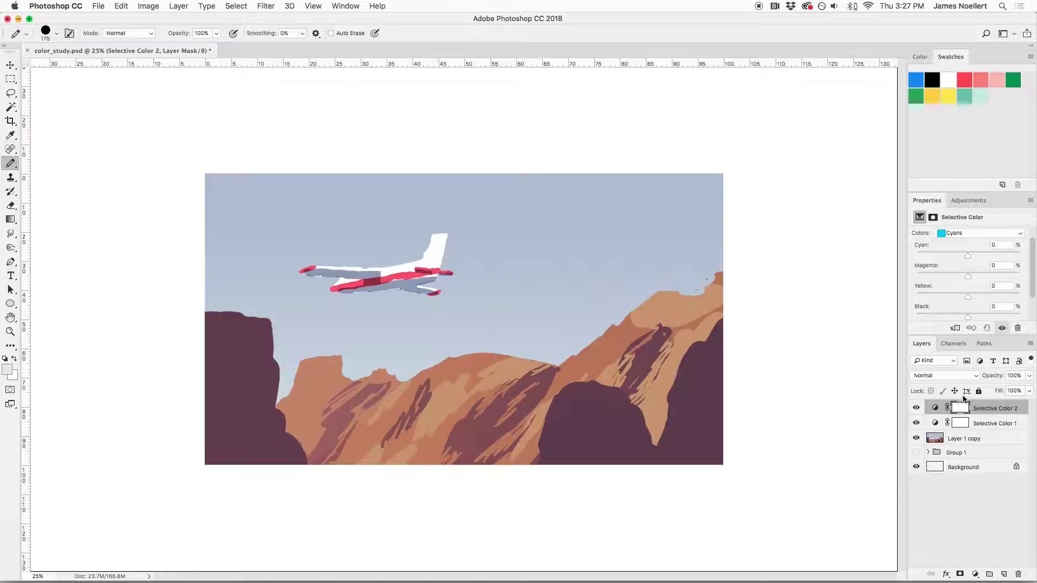
{"action": "left_click", "coordinate": [974, 233]}
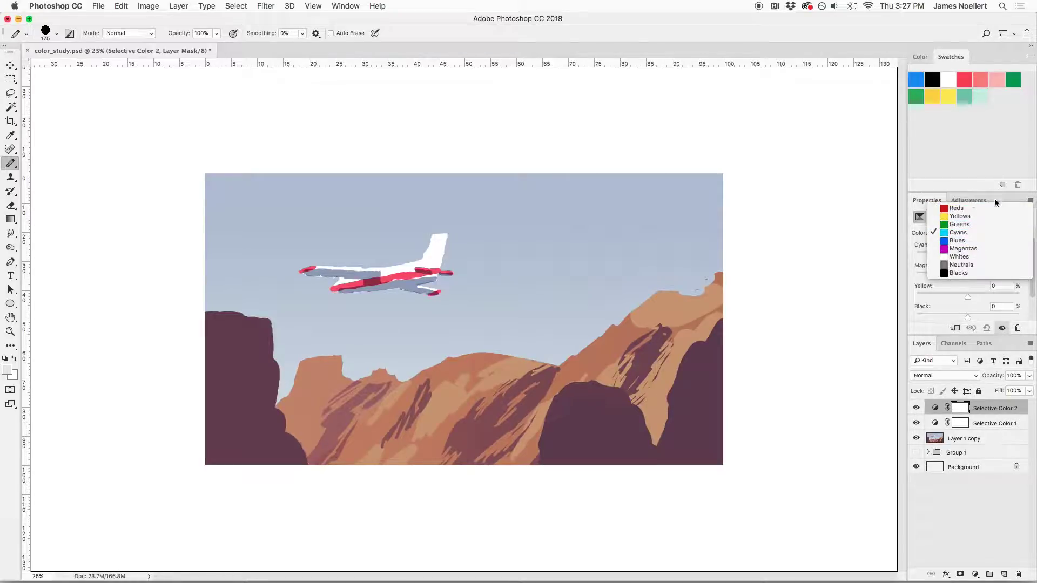
{"action": "left_click", "coordinate": [968, 264]}
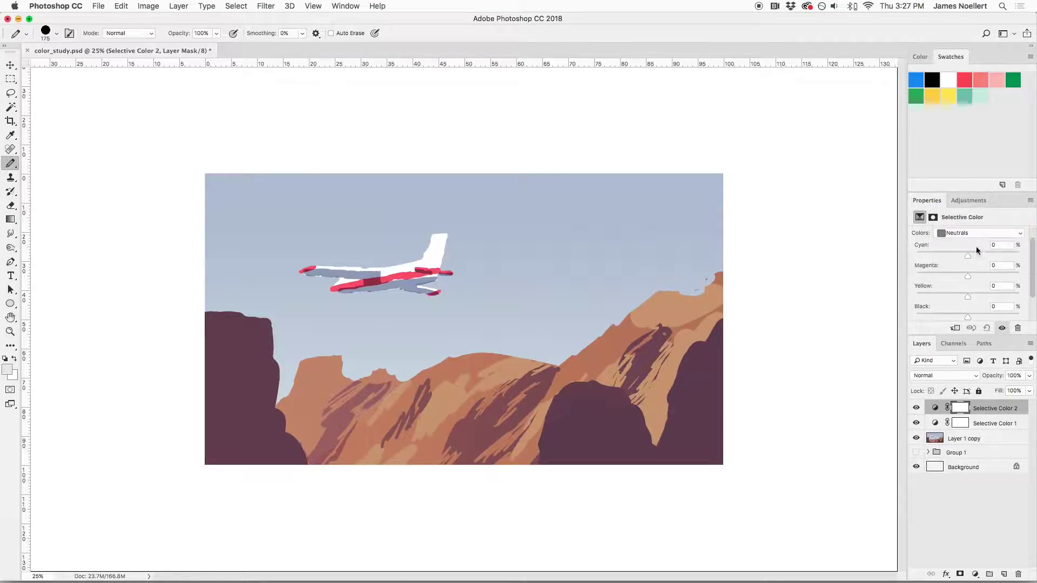
{"action": "left_click_drag", "start_coordinate": [964, 252], "coordinate": [964, 276]}
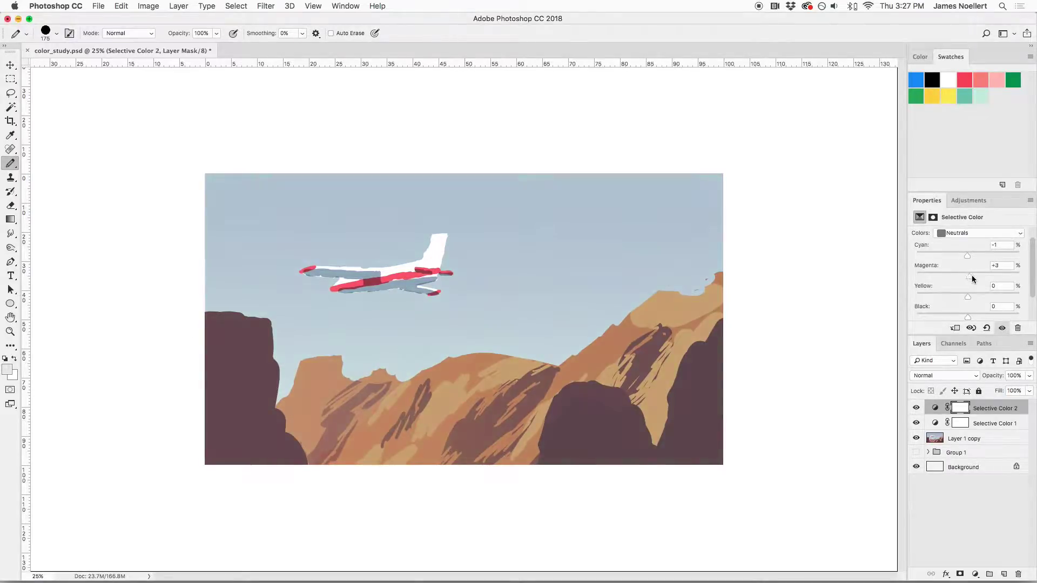
{"action": "left_click", "coordinate": [971, 277]}
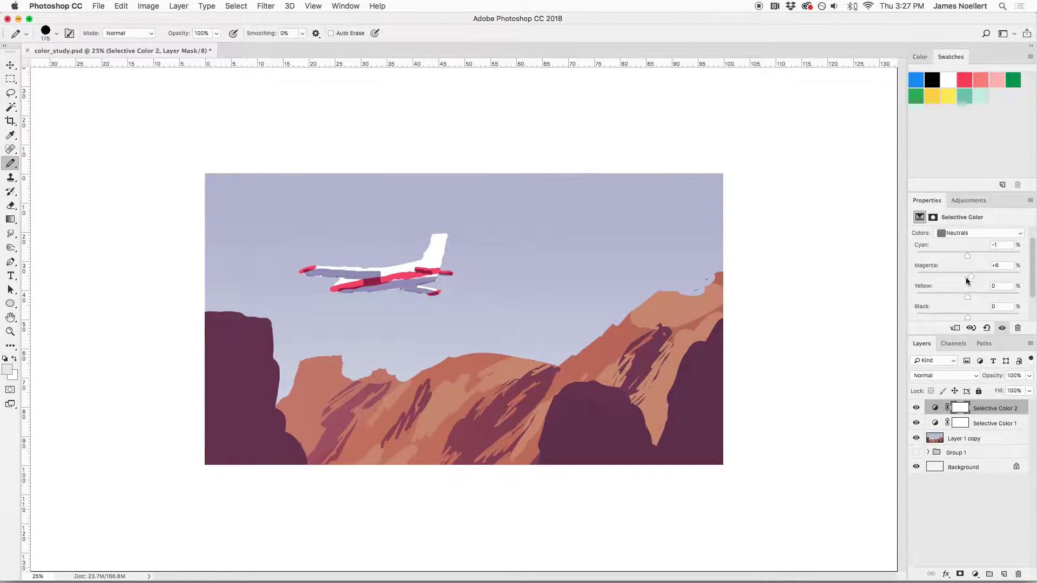
Set the neutrals' black to -5% and toggle the second adjustment's visibility to compare the result
{"action": "mouse_move", "coordinate": [966, 296]}
{"action": "left_mouse_down"}
{"action": "mouse_move", "coordinate": [977, 296]}
{"action": "mouse_move", "coordinate": [965, 296]}
{"action": "left_mouse_up"}
{"action": "left_click_drag", "start_coordinate": [968, 318], "coordinate": [966, 318]}
{"action": "left_click", "coordinate": [915, 408]}
{"action": "left_click", "coordinate": [915, 408]}
{"action": "left_click", "coordinate": [915, 408]}
{"action": "left_click", "coordinate": [916, 408]}
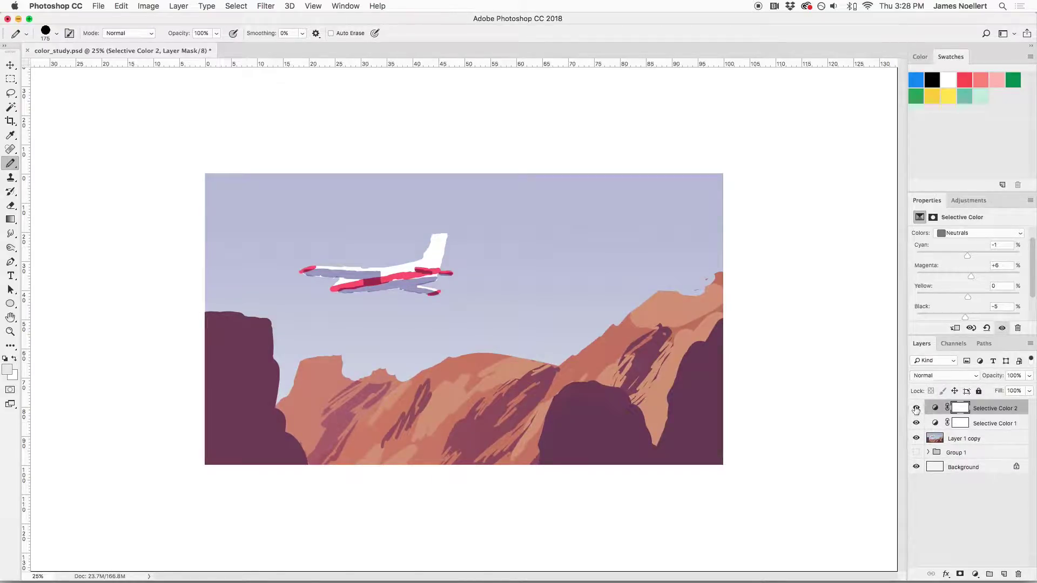
Target the magentas in the second Selective Color layer and set cyan to +9%, magenta to -8% and yellow to -6%
{"action": "left_click", "coordinate": [1002, 232]}
{"action": "left_click", "coordinate": [979, 216]}
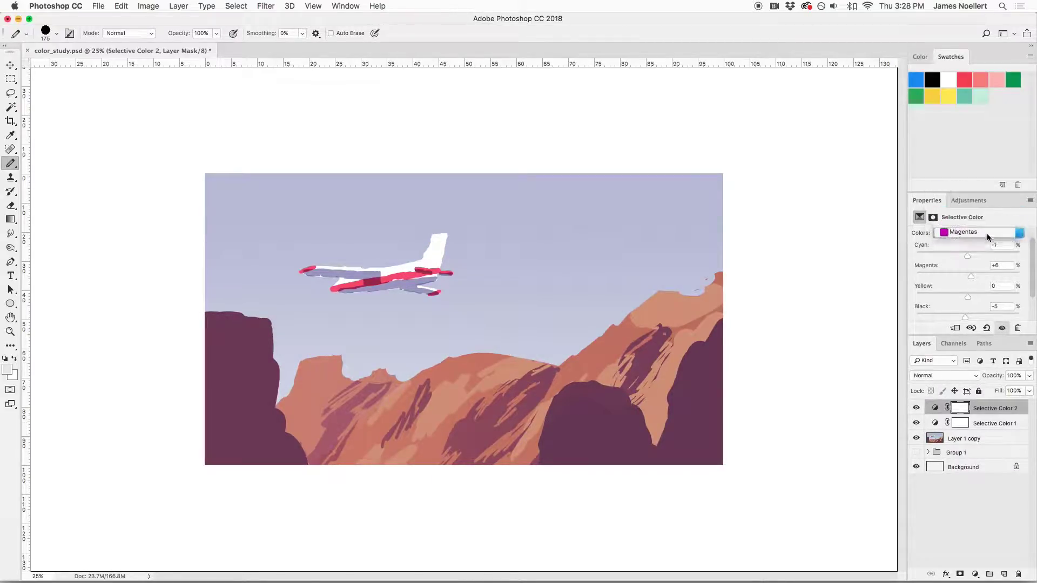
{"action": "left_click_drag", "start_coordinate": [968, 276], "coordinate": [1009, 265]}
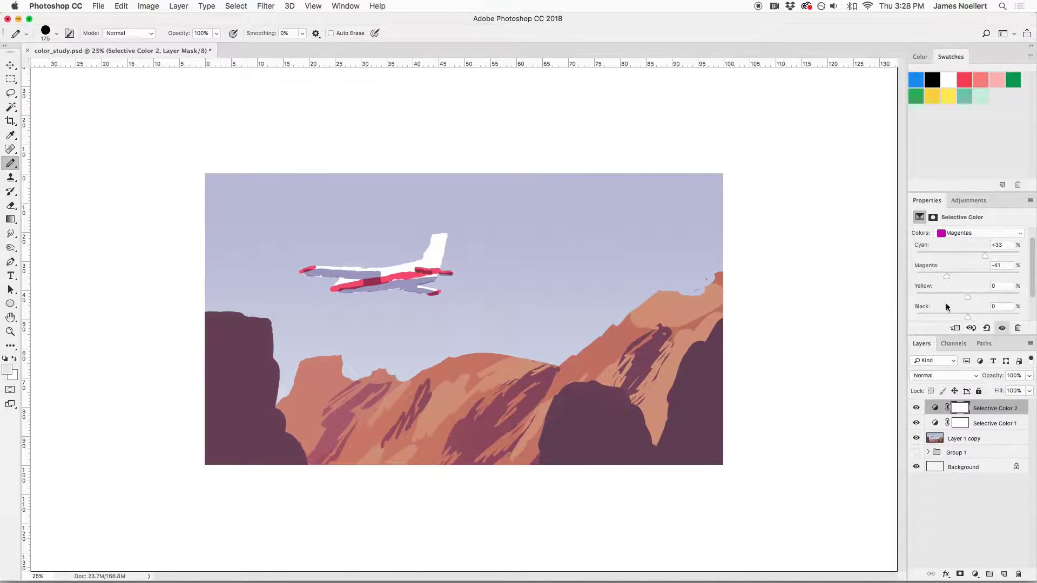
{"action": "left_click_drag", "start_coordinate": [949, 296], "coordinate": [964, 296]}
{"action": "left_click", "coordinate": [965, 275]}
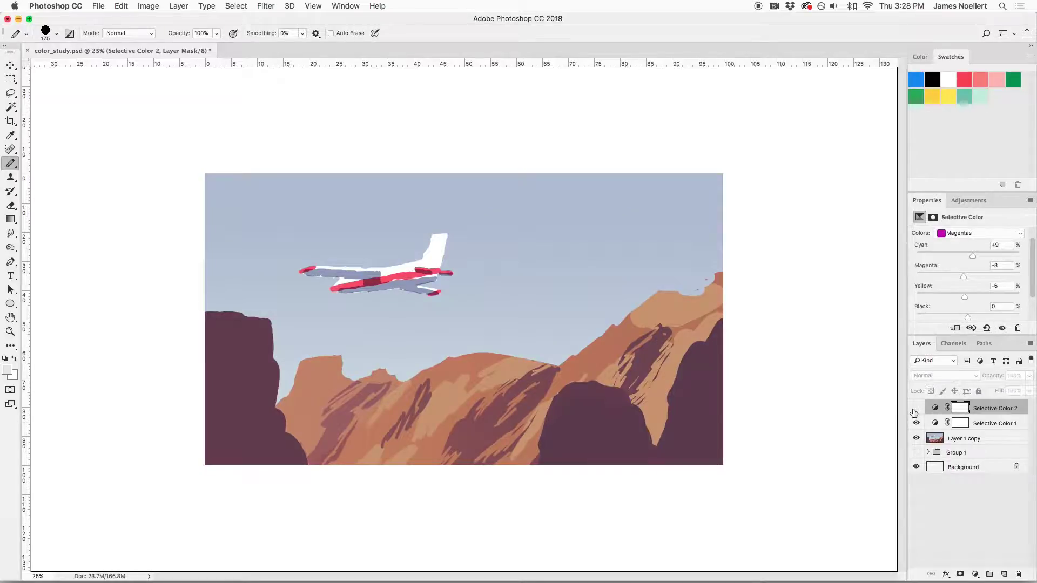
Try merging the two Selective Color adjustment layers into one, and undo the merge
{"action": "left_click_drag", "start_coordinate": [916, 424], "coordinate": [916, 409]}
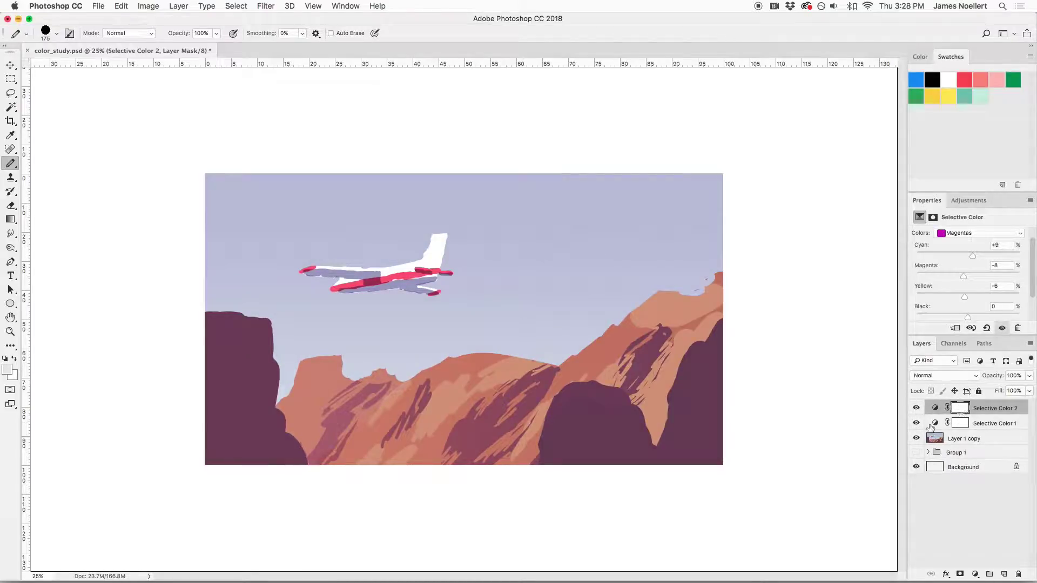
{"action": "left_click", "coordinate": [976, 423], "text": "shift"}
{"action": "key", "text": "super+e"}
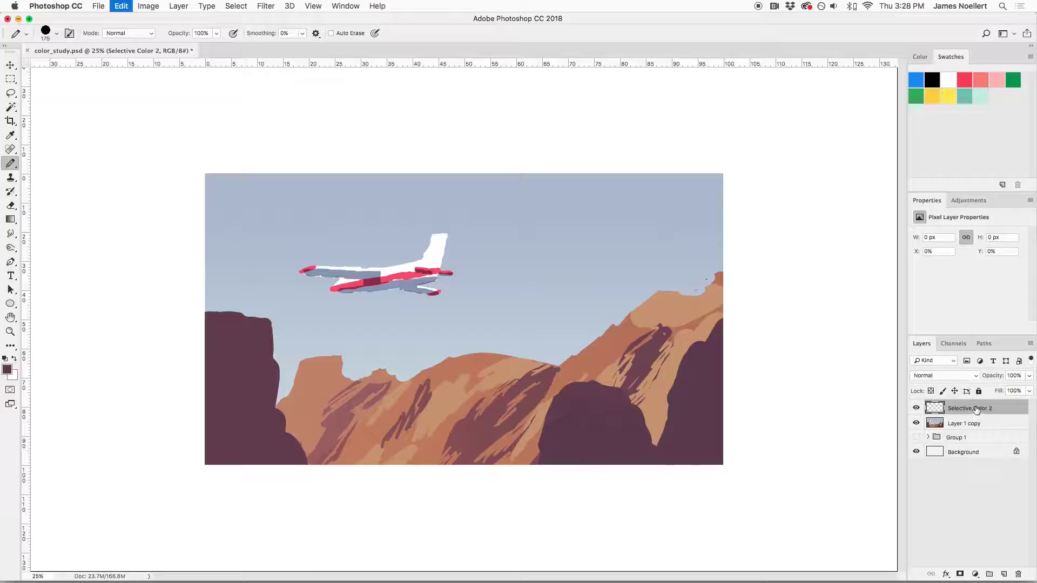
{"action": "key", "text": "super+z"}
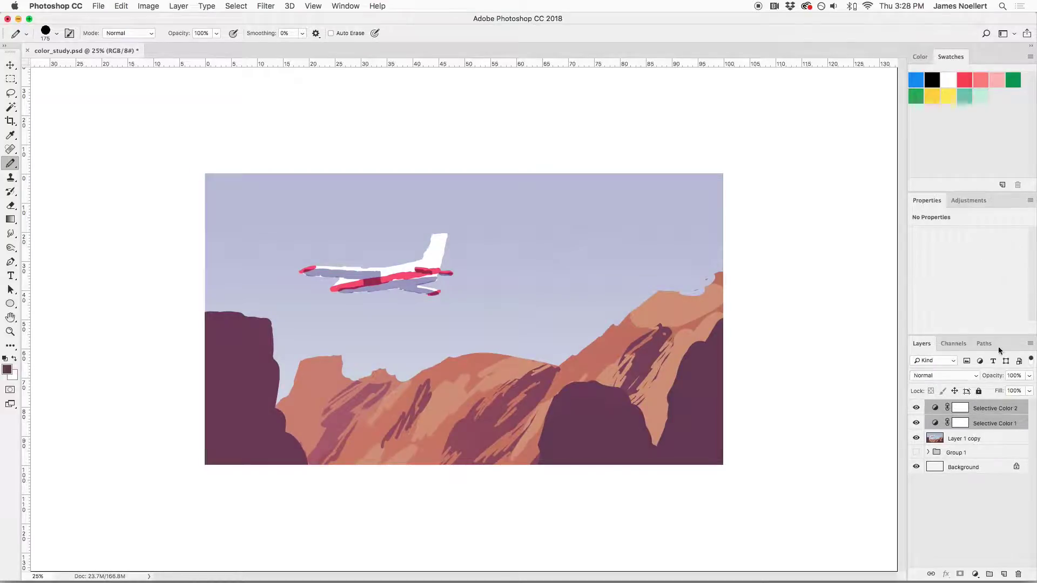
{"action": "double_click", "coordinate": [987, 402]}
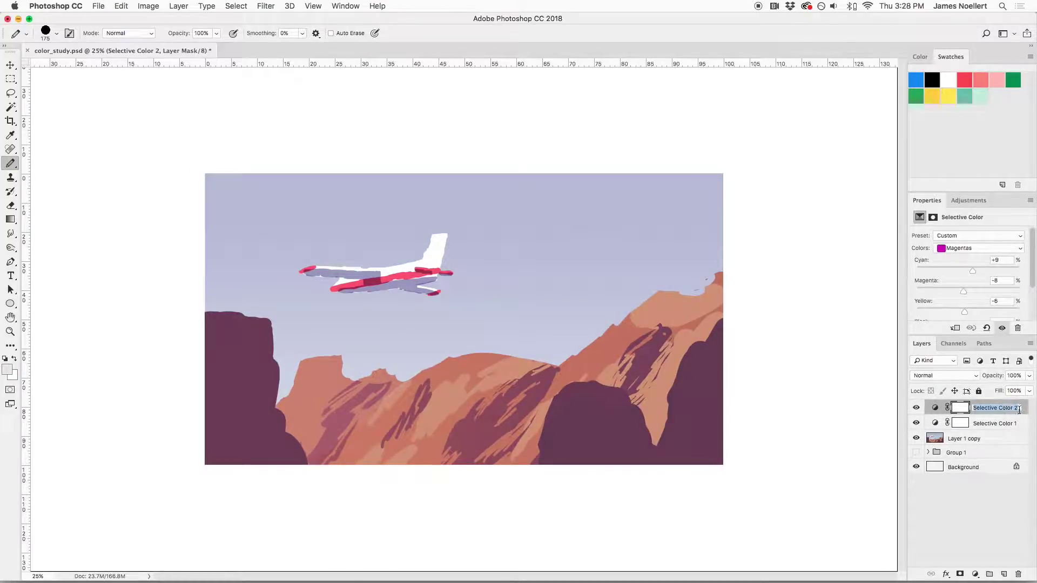
{"action": "key", "text": "Return"}
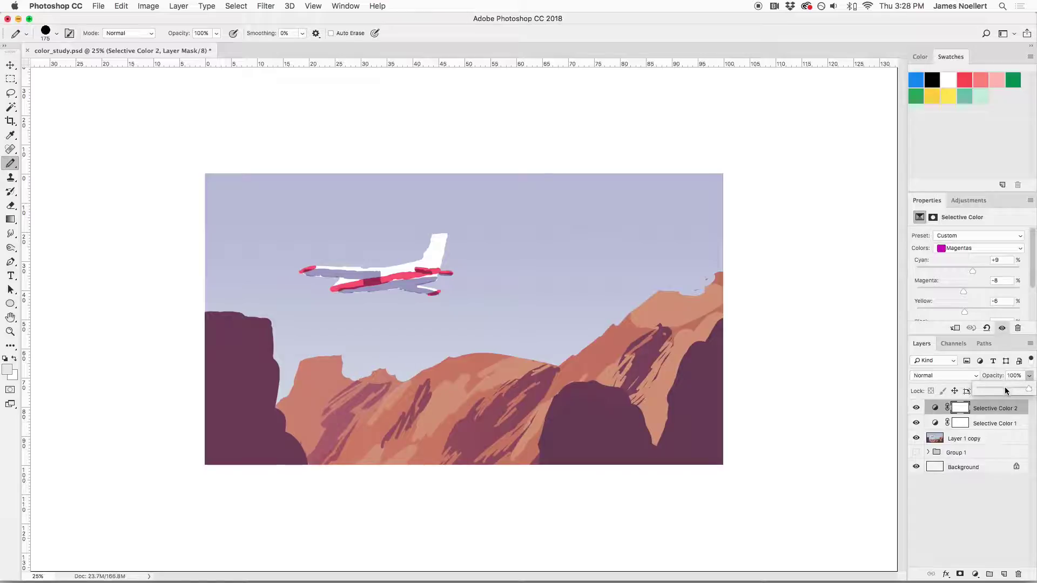
Compare the image with the second Selective Color layer hidden and shown, and set that layer's opacity to 49%
{"action": "left_click", "coordinate": [989, 422]}
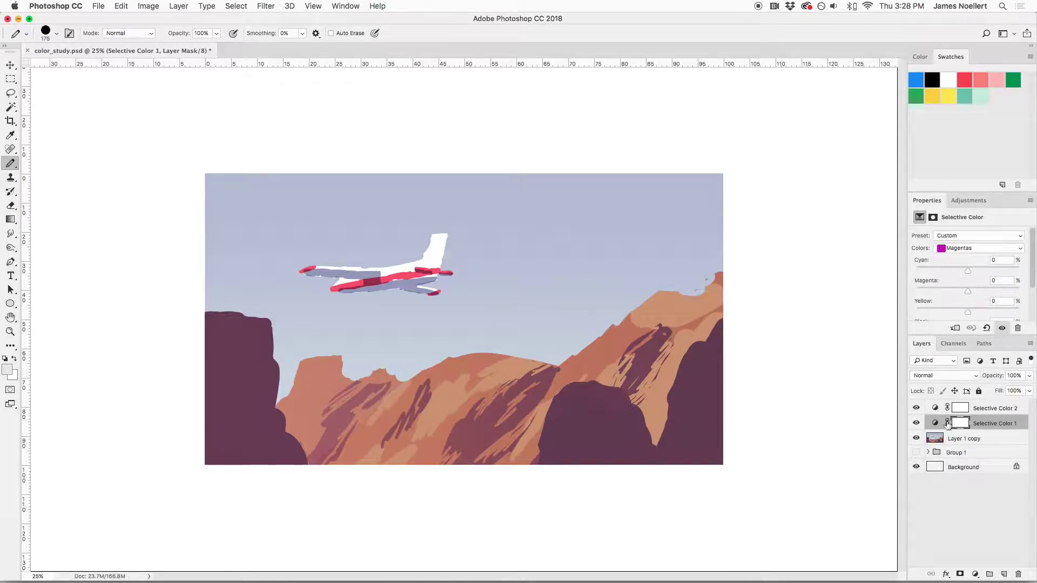
{"action": "left_click", "coordinate": [916, 409]}
{"action": "left_click", "coordinate": [916, 409]}
{"action": "left_click", "coordinate": [1006, 409]}
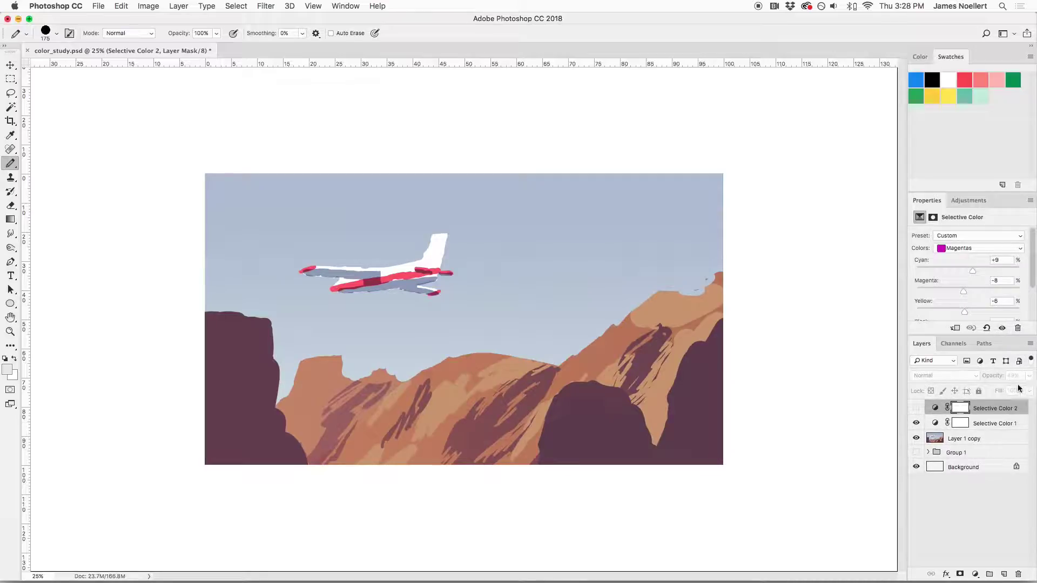
{"action": "left_click", "coordinate": [916, 409]}
{"action": "left_click", "coordinate": [1028, 377]}
{"action": "left_click_drag", "start_coordinate": [1003, 389], "coordinate": [1028, 391]}
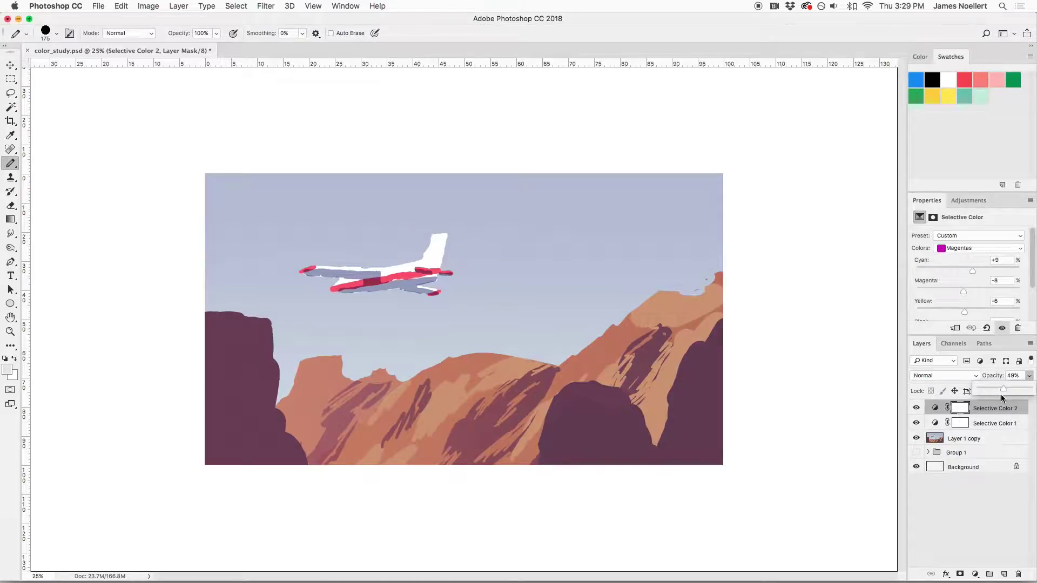
{"action": "left_click", "coordinate": [940, 408]}
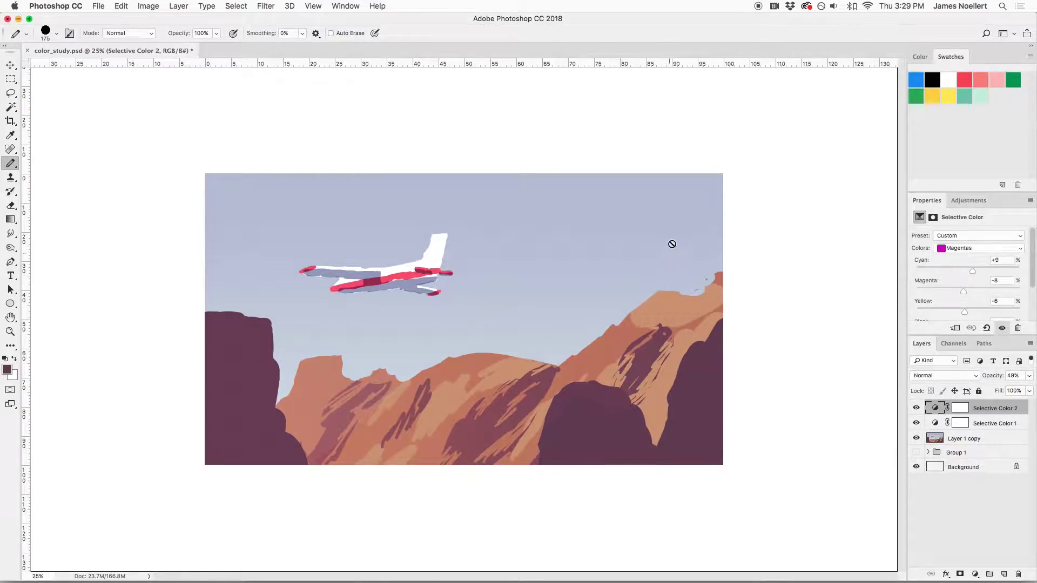
Add a Levels adjustment layer above the Selective Color layers, and try an output white level of 207 before restoring it to 255
{"action": "left_click", "coordinate": [975, 574]}
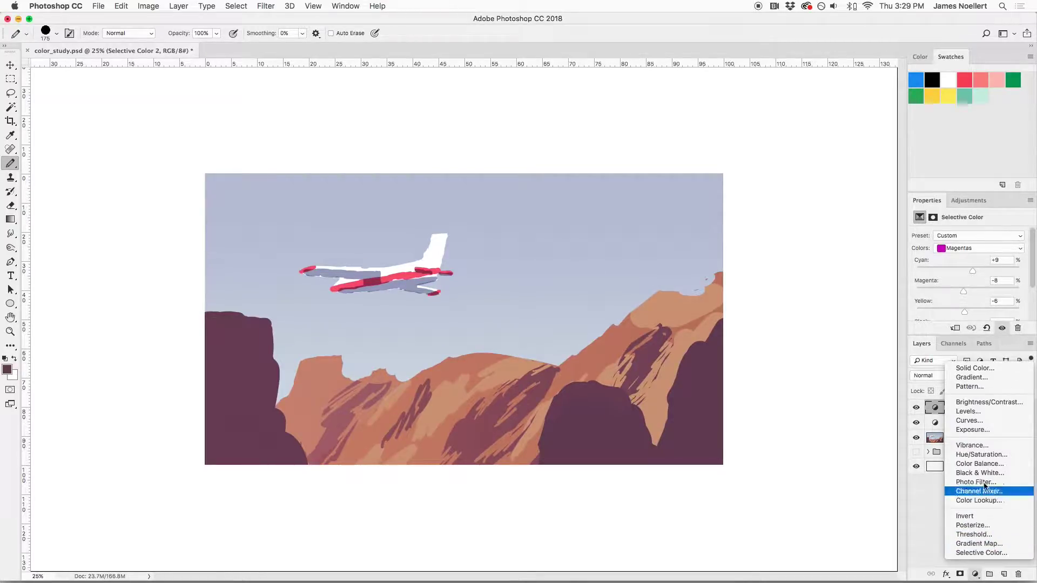
{"action": "left_click", "coordinate": [980, 412]}
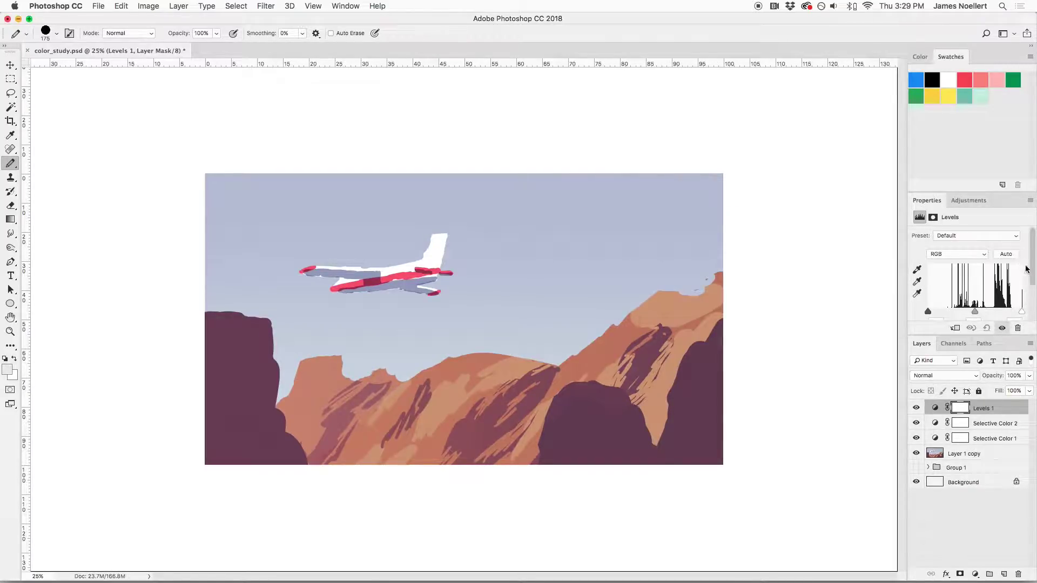
{"action": "scroll", "coordinate": [1028, 283], "scroll_direction": "down", "scroll_amount": 4}
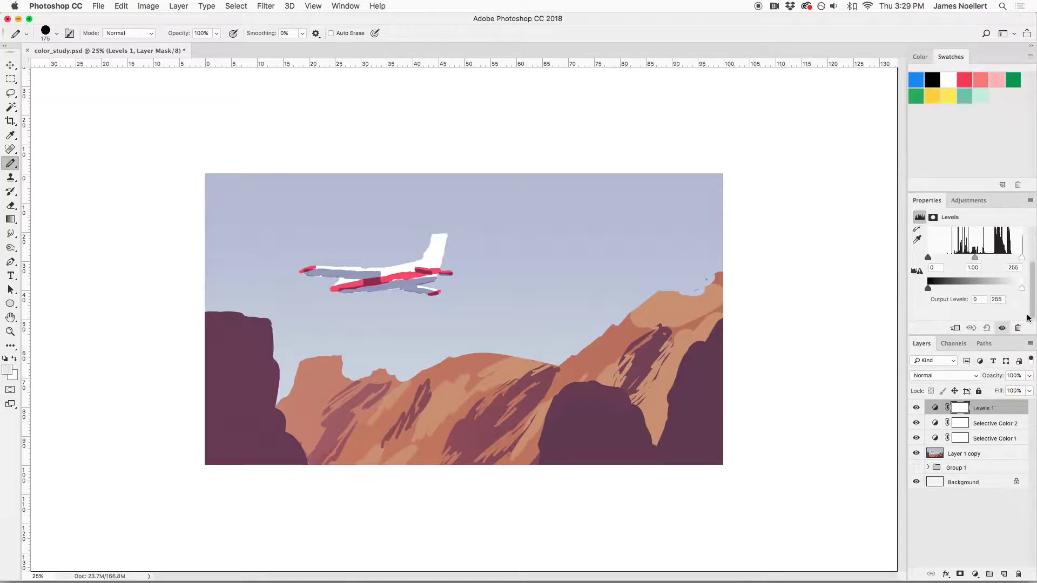
{"action": "mouse_move", "coordinate": [1020, 290]}
{"action": "left_mouse_down"}
{"action": "mouse_move", "coordinate": [985, 289]}
{"action": "mouse_move", "coordinate": [1024, 294]}
{"action": "mouse_move", "coordinate": [1002, 292]}
{"action": "left_mouse_up"}
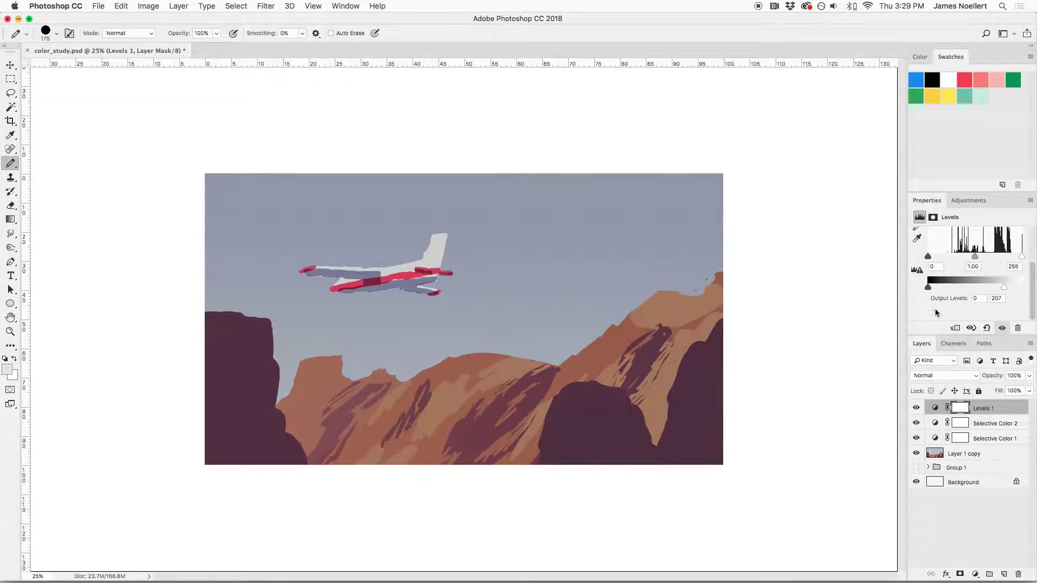
{"action": "left_click_drag", "start_coordinate": [1003, 288], "coordinate": [1023, 289]}
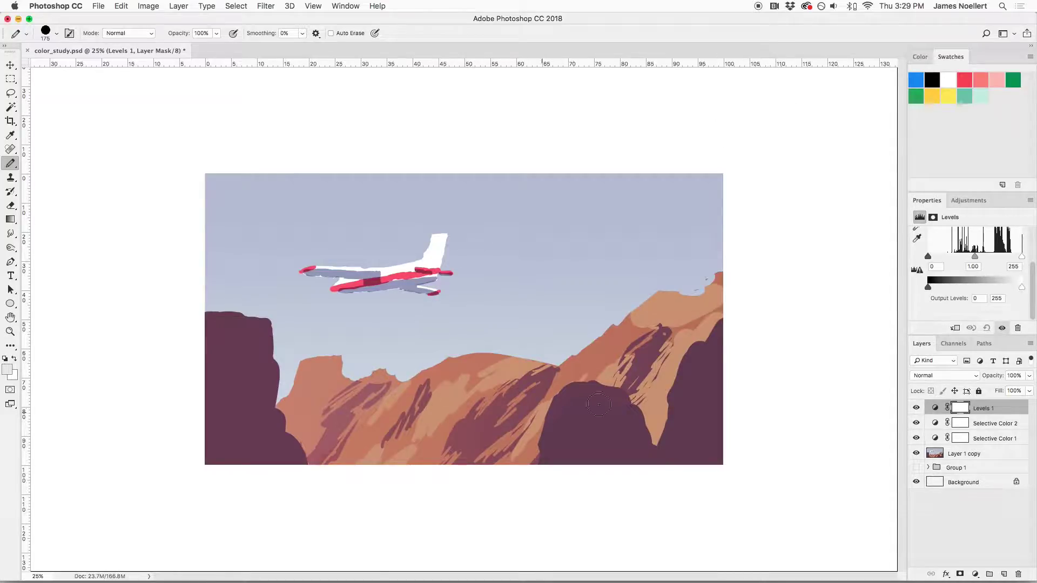
Change the area surrounding the canvas to black and hide the rulers
{"action": "right_click", "coordinate": [804, 147]}
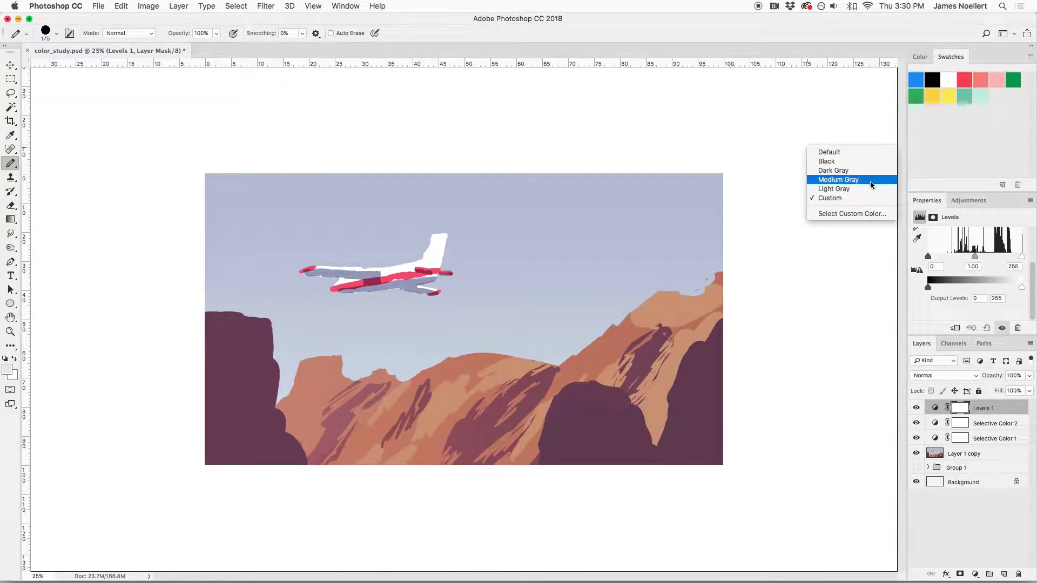
{"action": "left_click", "coordinate": [852, 161]}
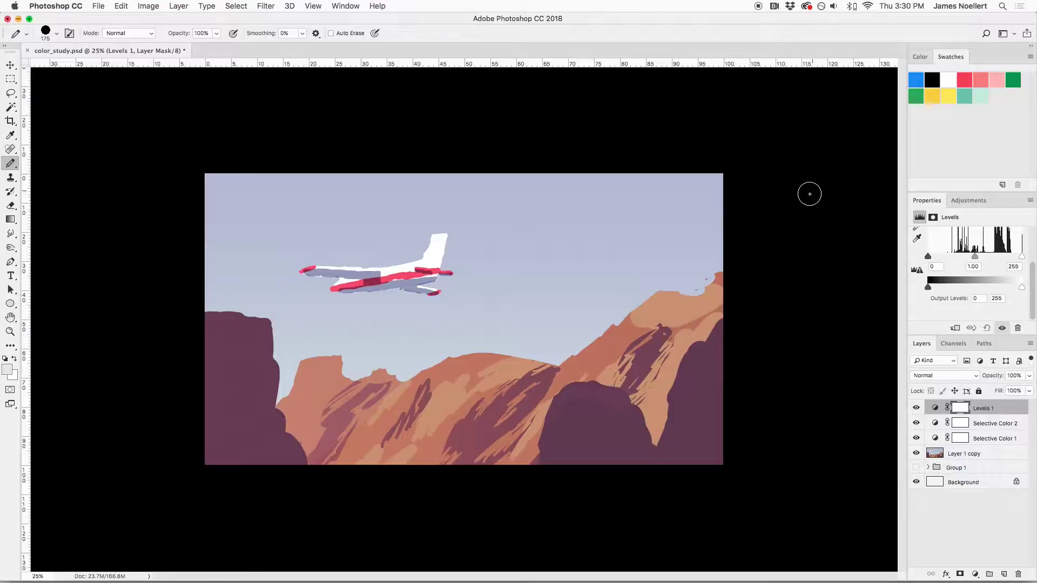
{"action": "key", "text": "super+r"}
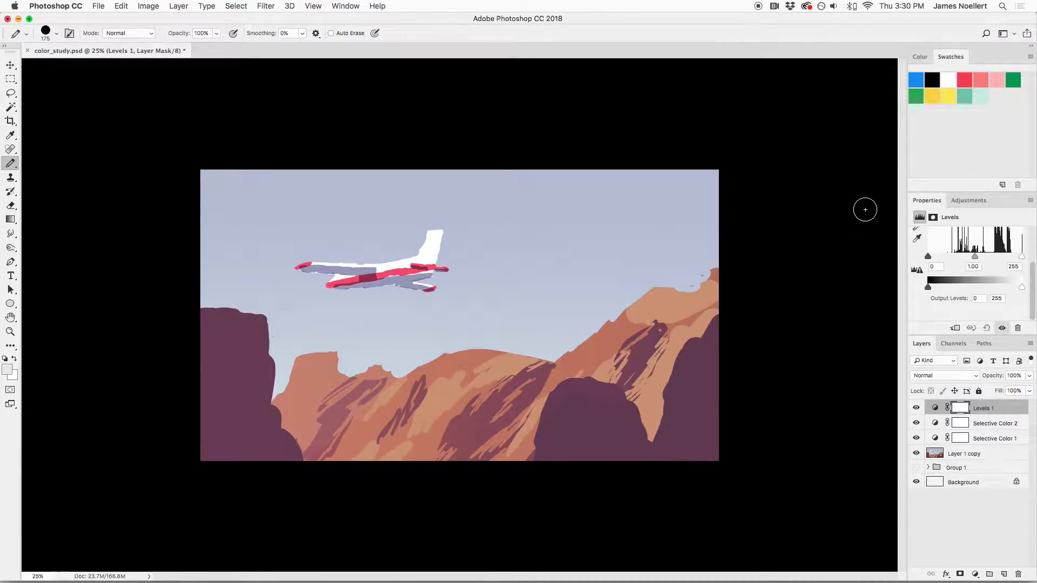
Lower the output white level of the Levels adjustment to 233
{"action": "key", "text": "super+minus"}
{"action": "key", "text": "super+minus"}
{"action": "key", "text": "super+minus"}
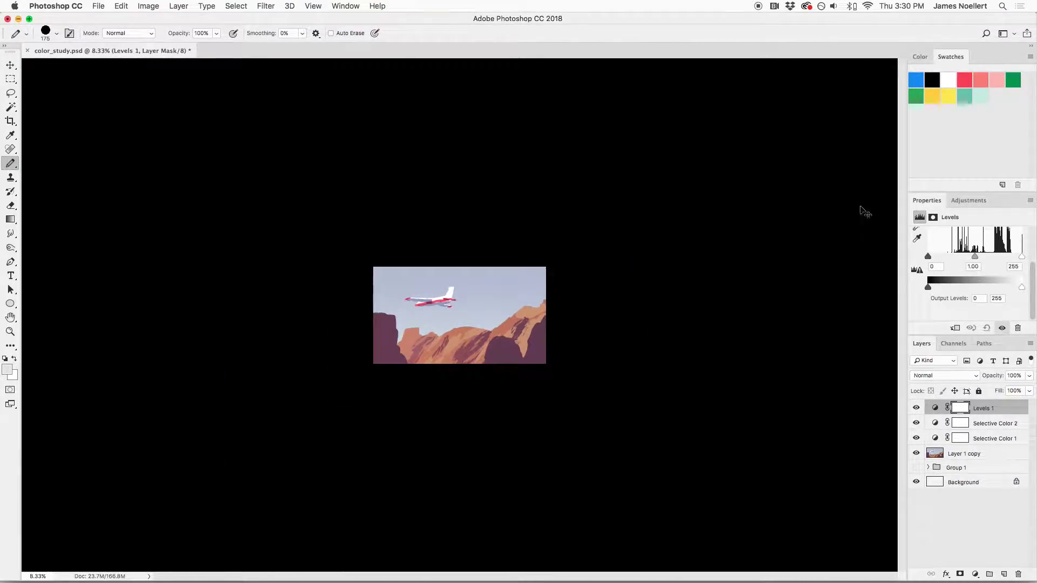
{"action": "key", "text": "super+plus"}
{"action": "mouse_move", "coordinate": [1021, 288]}
{"action": "left_mouse_down"}
{"action": "mouse_move", "coordinate": [1003, 289]}
{"action": "mouse_move", "coordinate": [1013, 289]}
{"action": "left_mouse_up"}
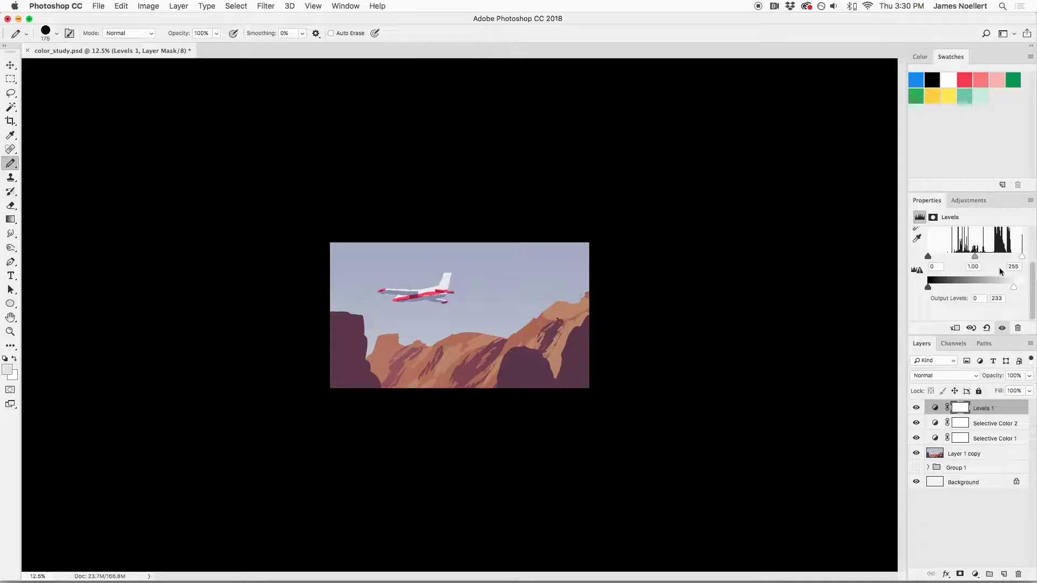
Try stronger Levels contrast with input black at 92 and midtones at 1.78, and test the layer at 48% opacity
{"action": "left_click_drag", "start_coordinate": [977, 260], "coordinate": [937, 258]}
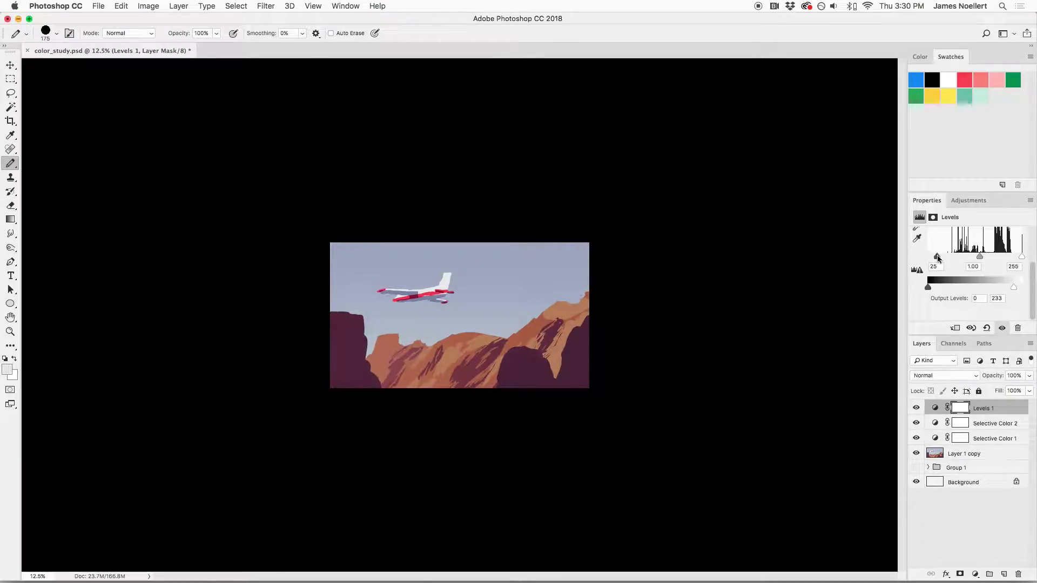
{"action": "left_click_drag", "start_coordinate": [934, 255], "coordinate": [918, 260]}
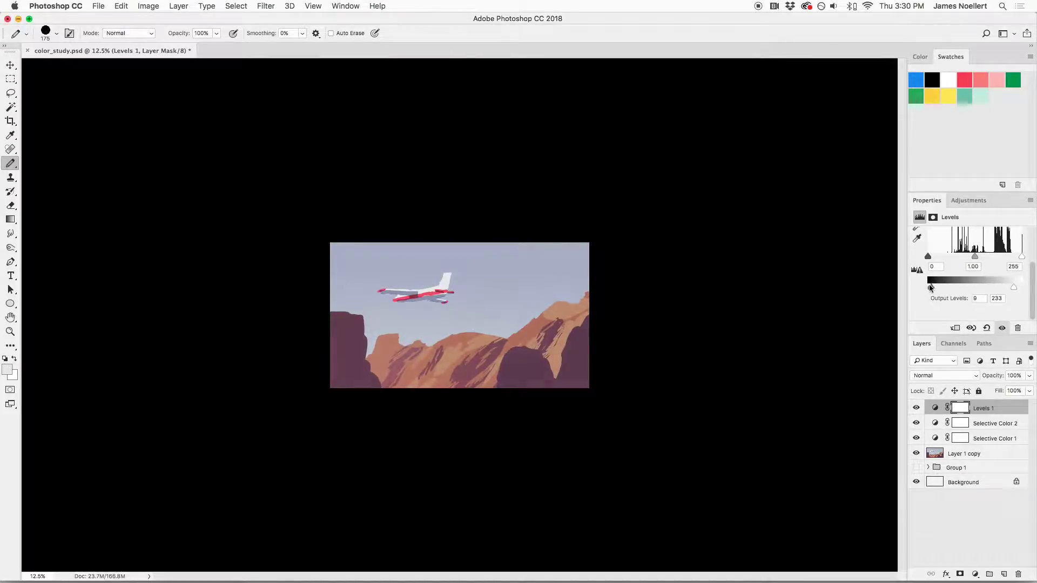
{"action": "left_click_drag", "start_coordinate": [928, 256], "coordinate": [930, 258]}
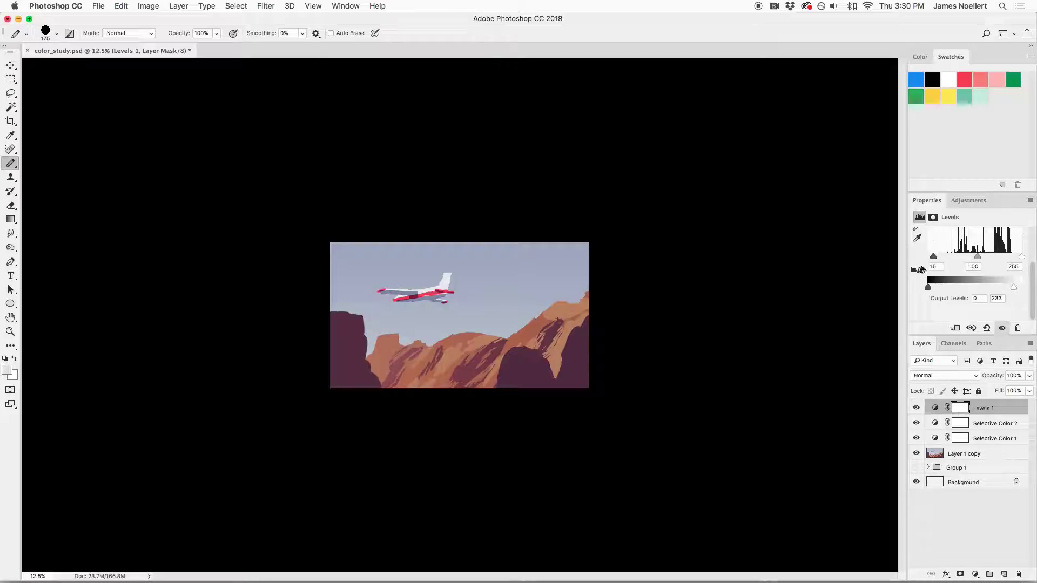
{"action": "left_click_drag", "start_coordinate": [937, 258], "coordinate": [961, 254]}
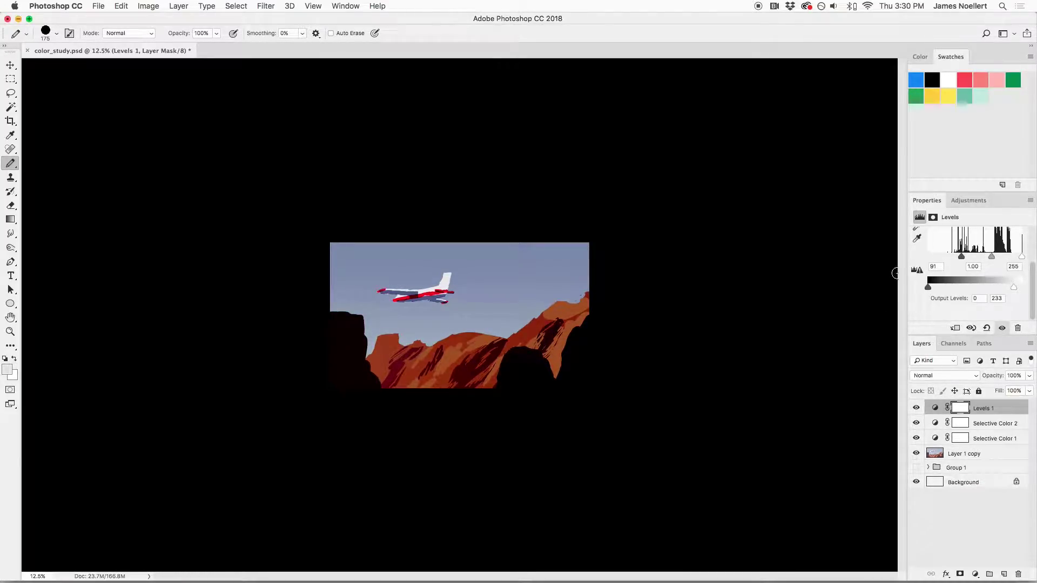
{"action": "left_click_drag", "start_coordinate": [990, 257], "coordinate": [953, 264]}
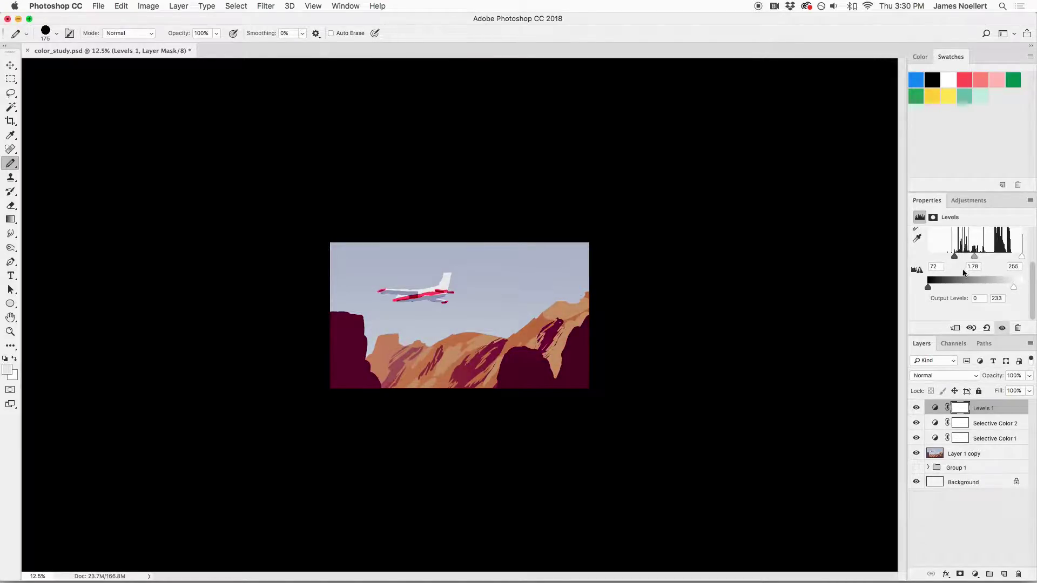
{"action": "left_click_drag", "start_coordinate": [954, 257], "coordinate": [962, 257]}
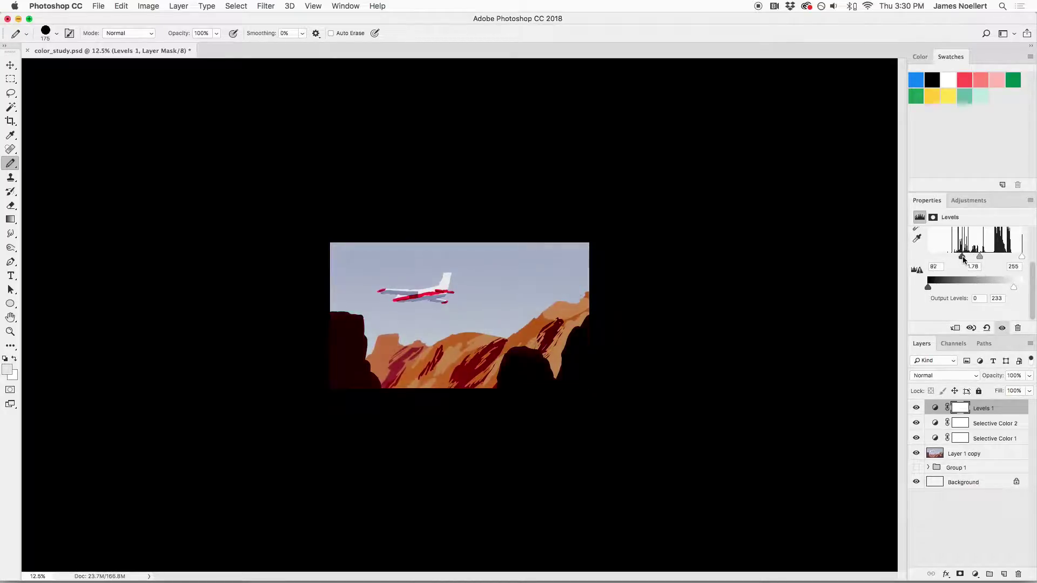
{"action": "left_click", "coordinate": [1028, 376]}
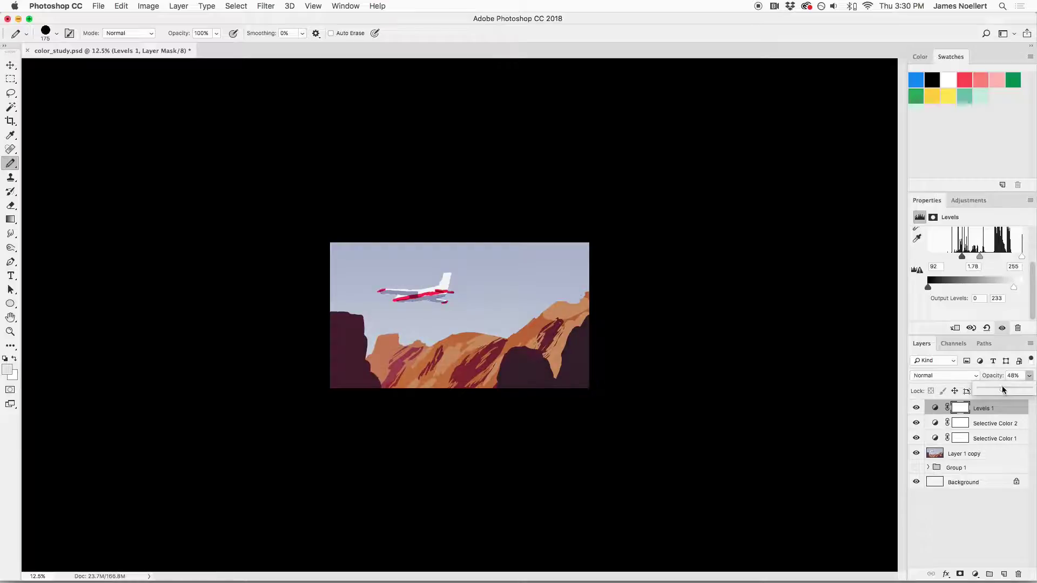
{"action": "left_click_drag", "start_coordinate": [1003, 388], "coordinate": [1029, 389]}
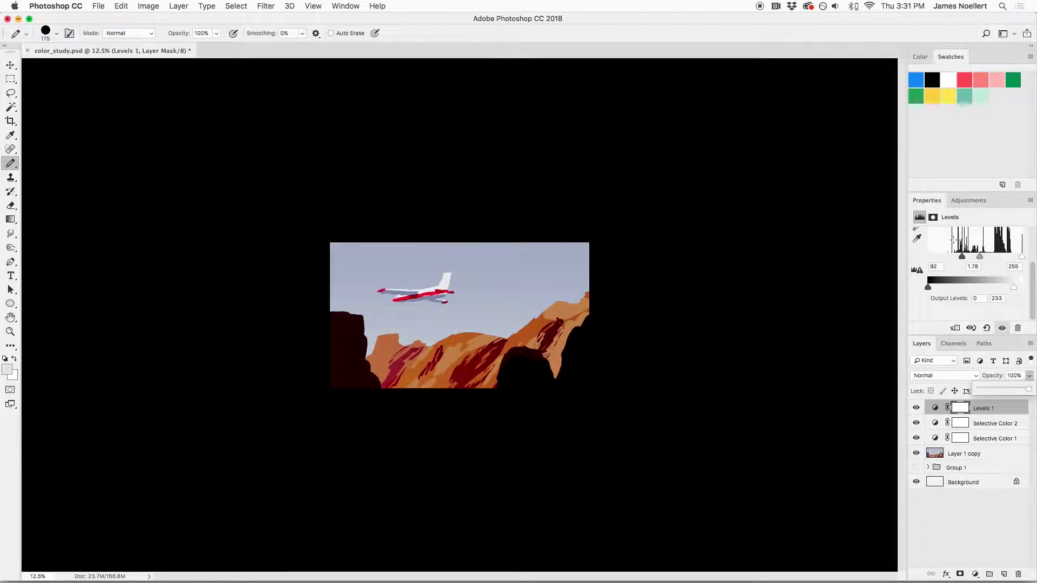
Set the Levels input black to 21 and midtones to 1.06, with the output white at 233
{"action": "mouse_move", "coordinate": [961, 258]}
{"action": "left_mouse_down"}
{"action": "mouse_move", "coordinate": [916, 264]}
{"action": "mouse_move", "coordinate": [981, 265]}
{"action": "mouse_move", "coordinate": [932, 257]}
{"action": "mouse_move", "coordinate": [976, 257]}
{"action": "left_mouse_up"}
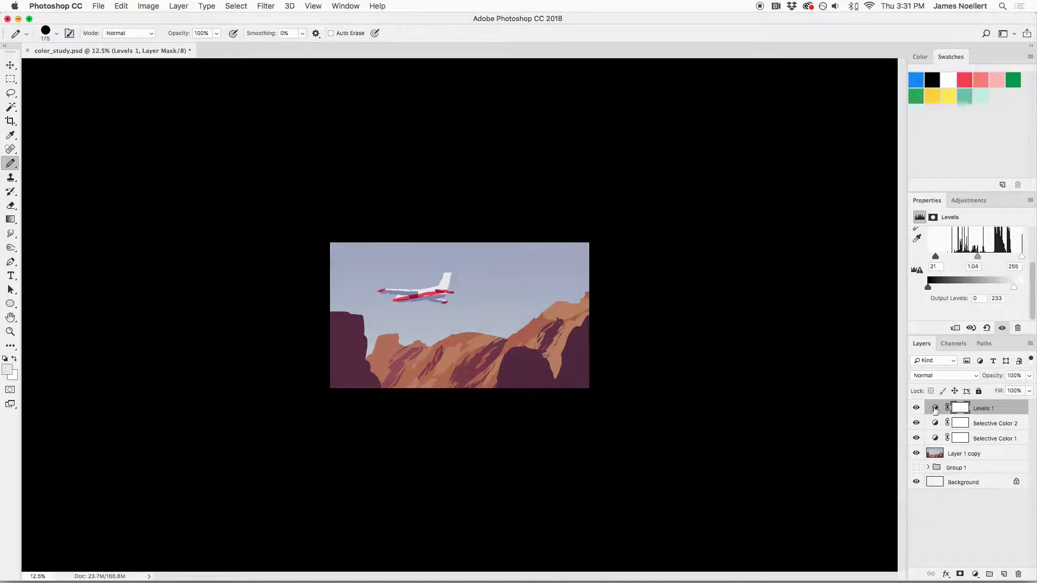
{"action": "left_click_drag", "start_coordinate": [1013, 287], "coordinate": [1012, 290]}
{"action": "left_click_drag", "start_coordinate": [1015, 289], "coordinate": [1013, 288]}
{"action": "left_click_drag", "start_coordinate": [978, 258], "coordinate": [976, 258]}
Toggle the Levels layer's visibility repeatedly to compare the image with and without the adjustment
{"action": "left_click", "coordinate": [915, 409]}
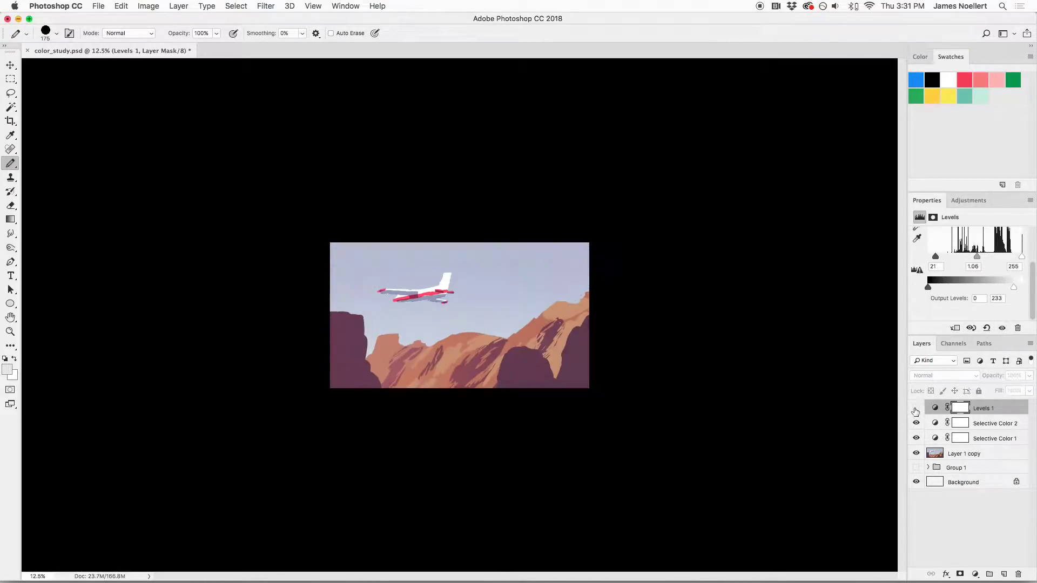
{"action": "left_click", "coordinate": [915, 410]}
{"action": "left_click", "coordinate": [915, 409]}
{"action": "left_click", "coordinate": [914, 410]}
{"action": "left_click", "coordinate": [913, 410]}
{"action": "left_click", "coordinate": [915, 408]}
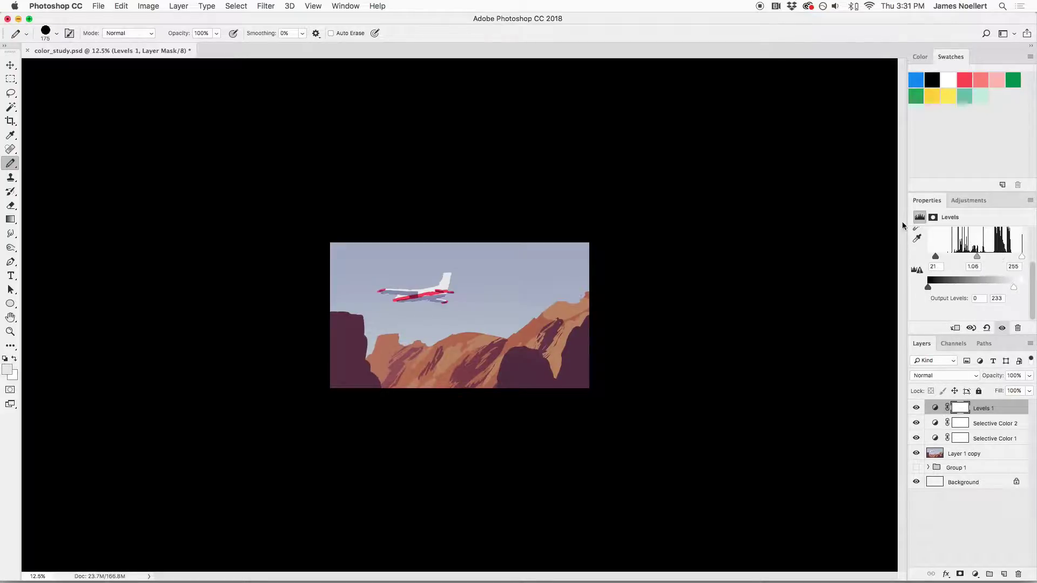
Switch the area surrounding the canvas from black back to a light color
{"action": "right_click", "coordinate": [654, 232]}
{"action": "left_click", "coordinate": [662, 293]}
{"action": "right_click", "coordinate": [666, 280]}
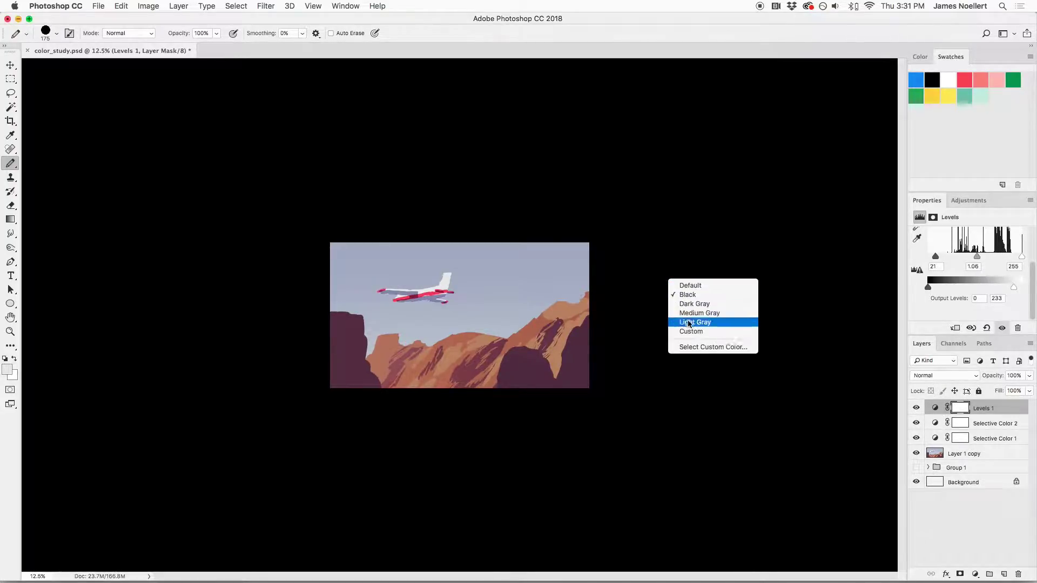
{"action": "left_click", "coordinate": [688, 322]}
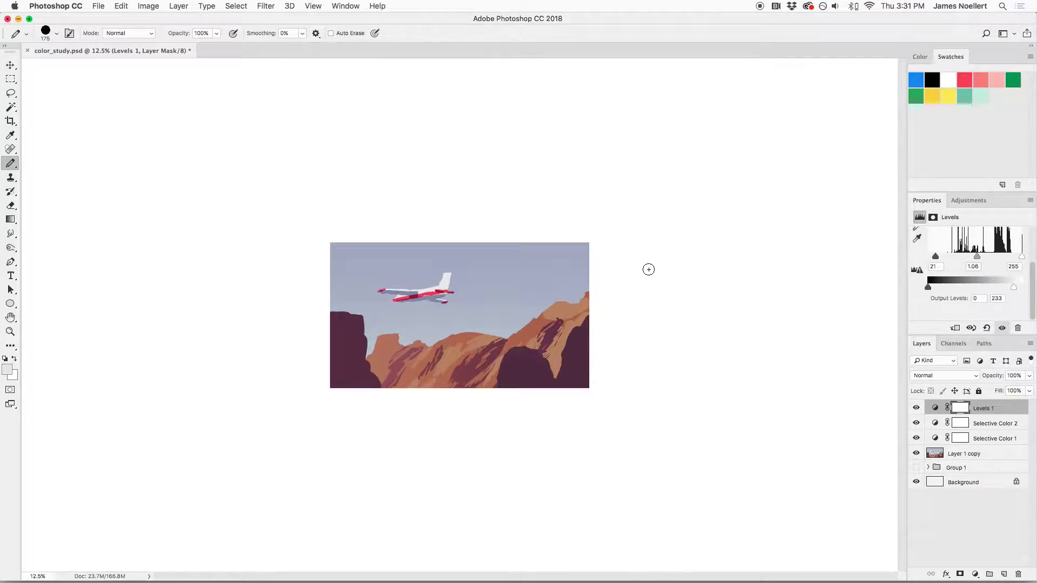
Delete the Selective Color 1 adjustment layer and toggle Selective Color 2's visibility to compare its effect
{"action": "key", "text": "super+equal"}
{"action": "key", "text": "super+equal"}
{"action": "key", "text": "super+equal"}
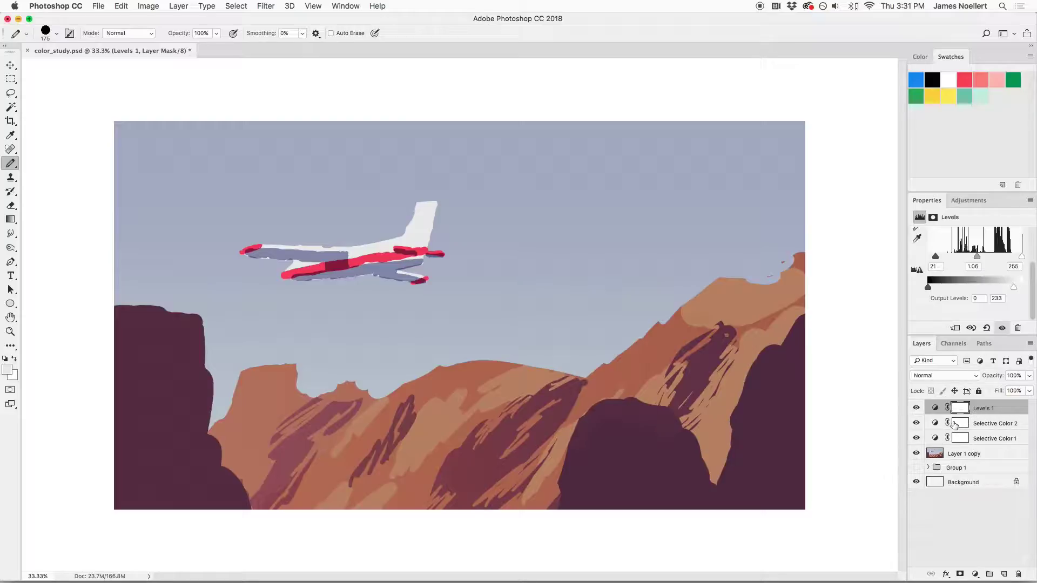
{"action": "left_click", "coordinate": [990, 438]}
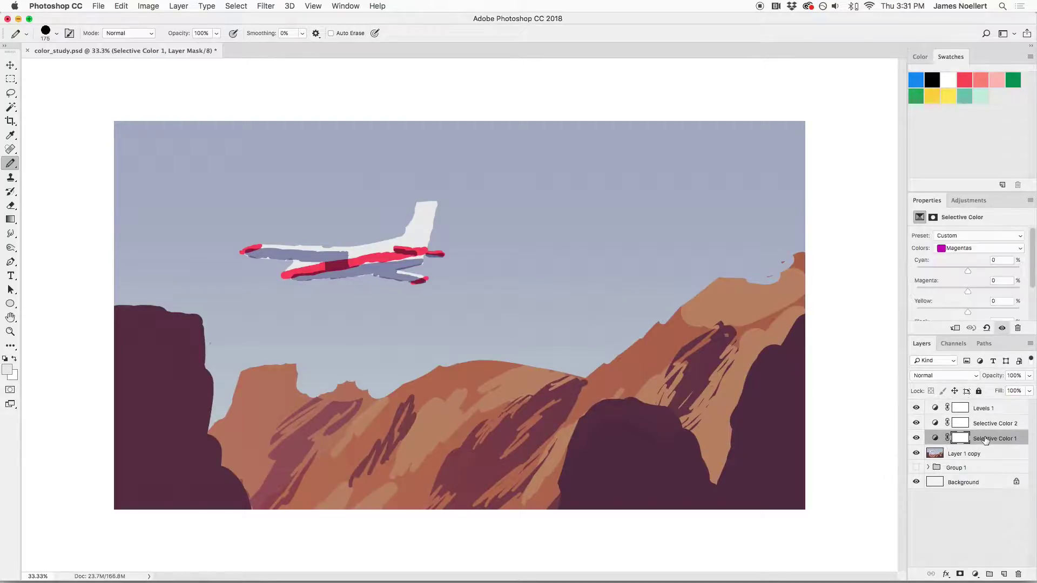
{"action": "right_click", "coordinate": [991, 439]}
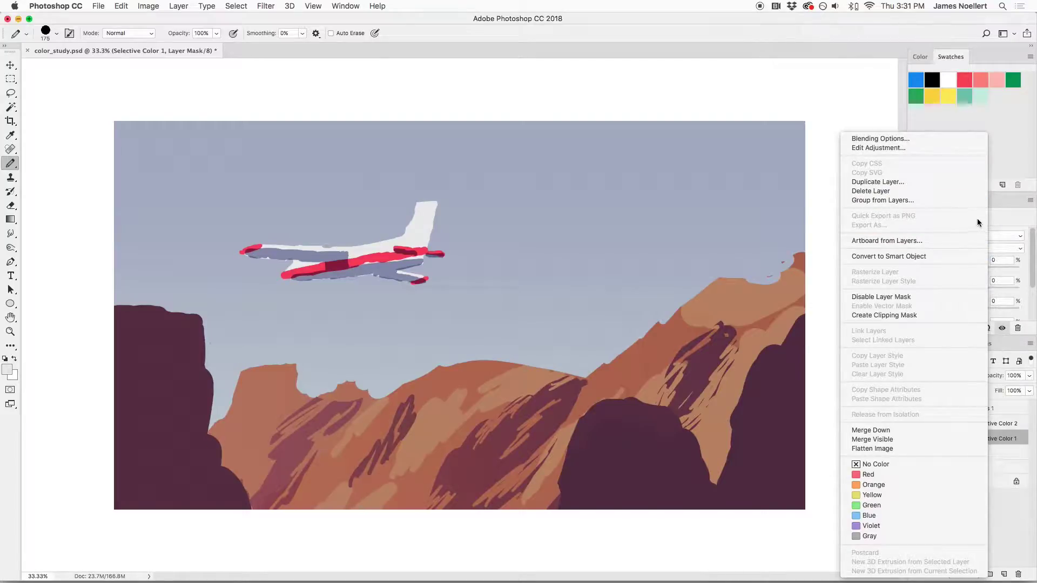
{"action": "left_click", "coordinate": [932, 190]}
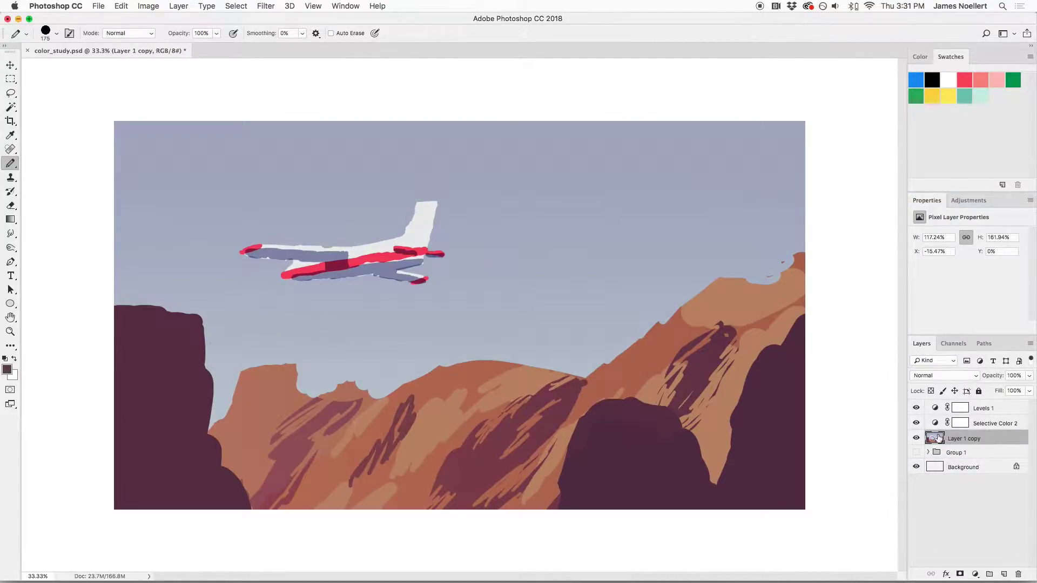
{"action": "left_click", "coordinate": [915, 424]}
{"action": "left_click", "coordinate": [915, 424]}
Try a new Selective Color adjustment above Levels 1 with the Reds' magenta at -12, and delete that layer
{"action": "left_click", "coordinate": [992, 412]}
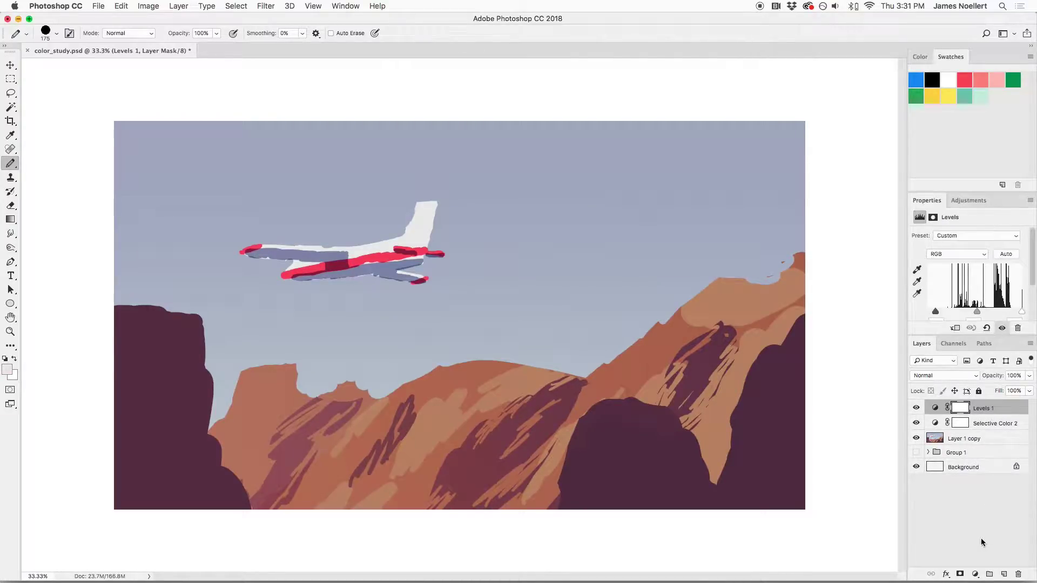
{"action": "left_click", "coordinate": [975, 574]}
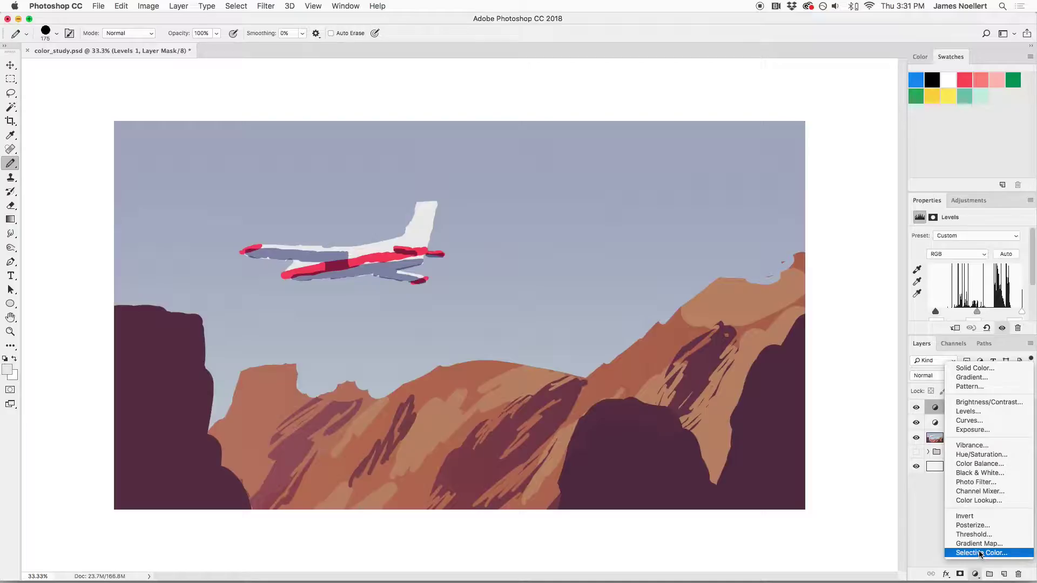
{"action": "left_click", "coordinate": [981, 553]}
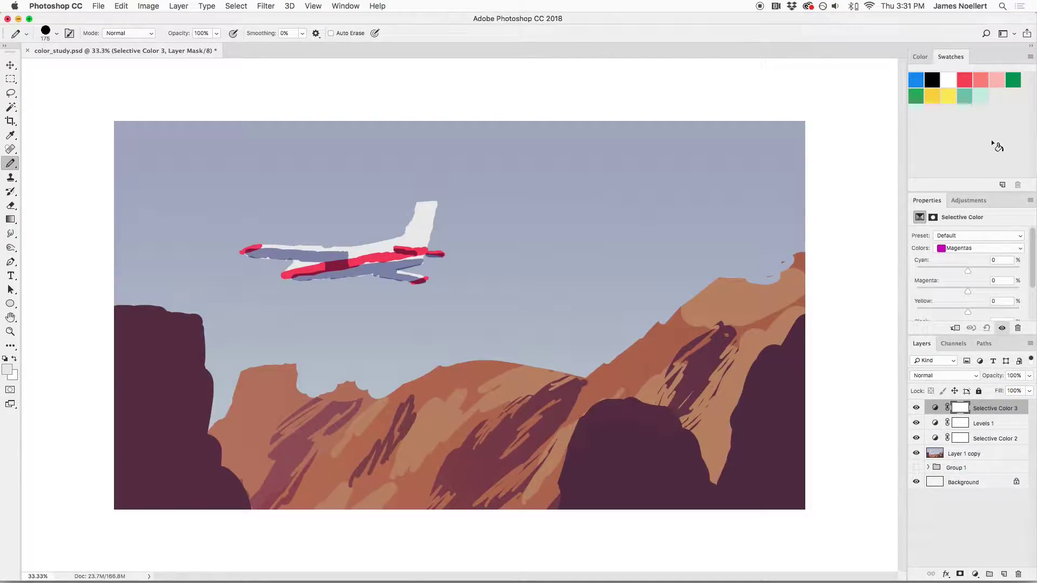
{"action": "left_click", "coordinate": [977, 247]}
{"action": "left_click", "coordinate": [970, 219]}
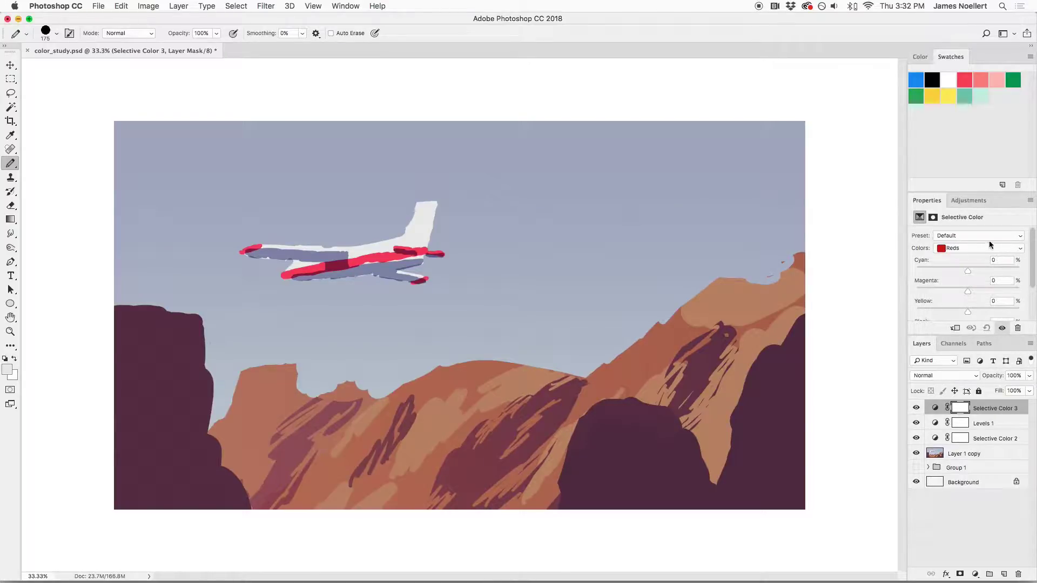
{"action": "mouse_move", "coordinate": [967, 291]}
{"action": "left_mouse_down"}
{"action": "mouse_move", "coordinate": [957, 291]}
{"action": "mouse_move", "coordinate": [966, 295]}
{"action": "left_mouse_up"}
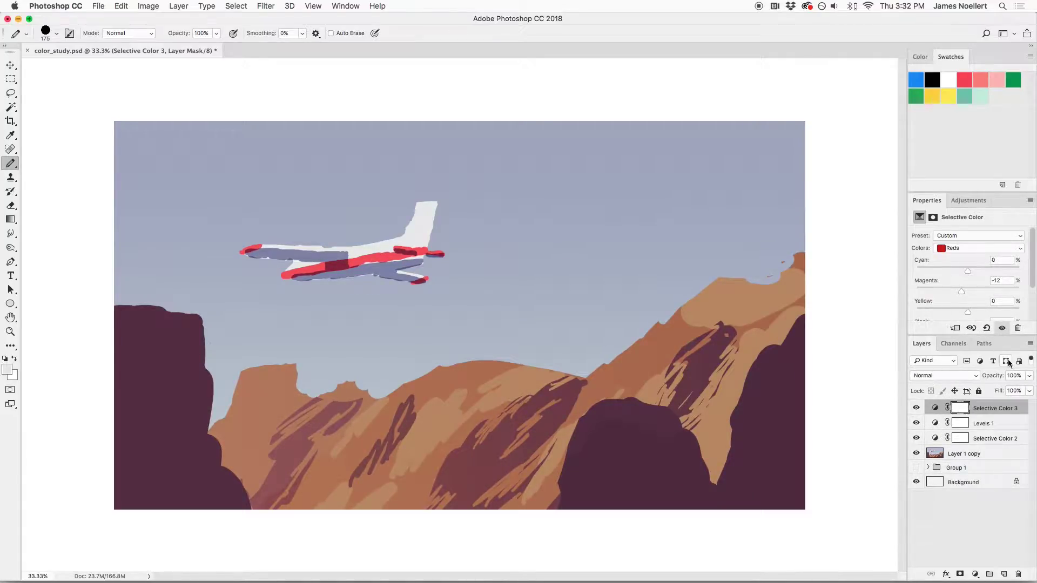
{"action": "left_click", "coordinate": [987, 327]}
{"action": "key", "text": "super+2"}
{"action": "key", "text": "BackSpace"}
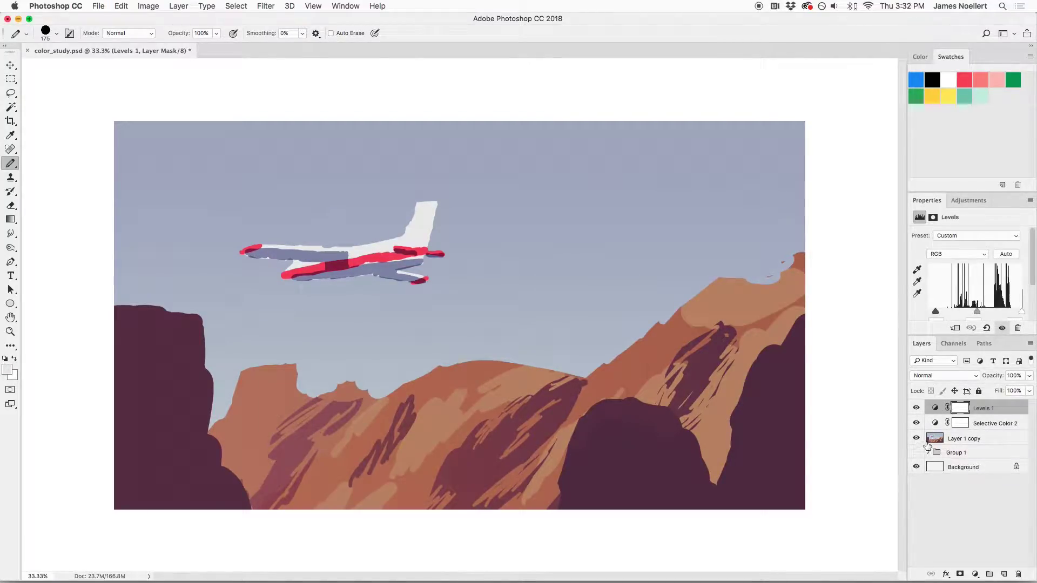
Make Group 1 visible and delete the merged Layer 1 copy
{"action": "left_click", "coordinate": [960, 439]}
{"action": "left_click", "coordinate": [915, 452]}
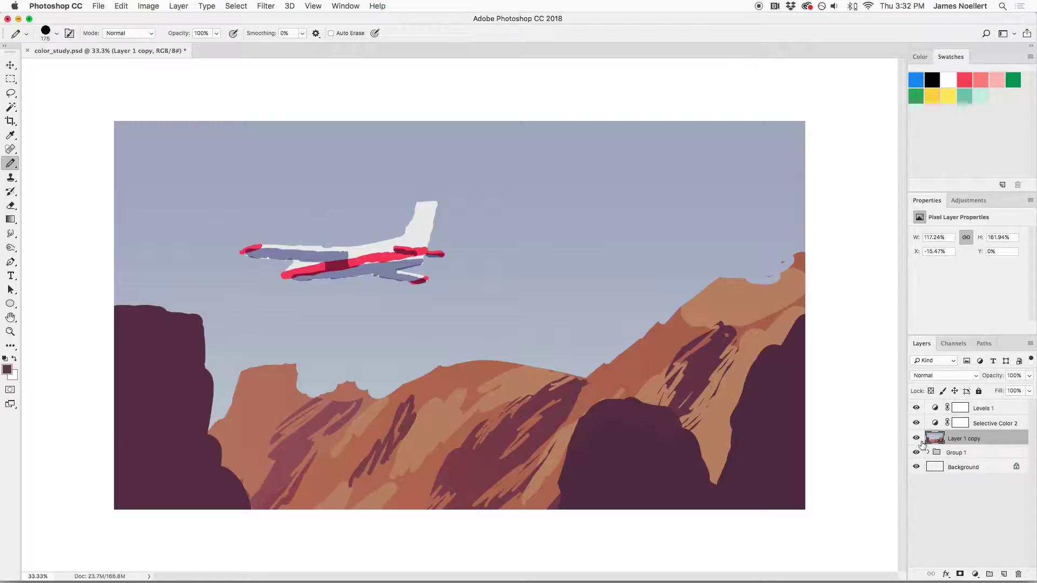
{"action": "key", "text": "BackSpace"}
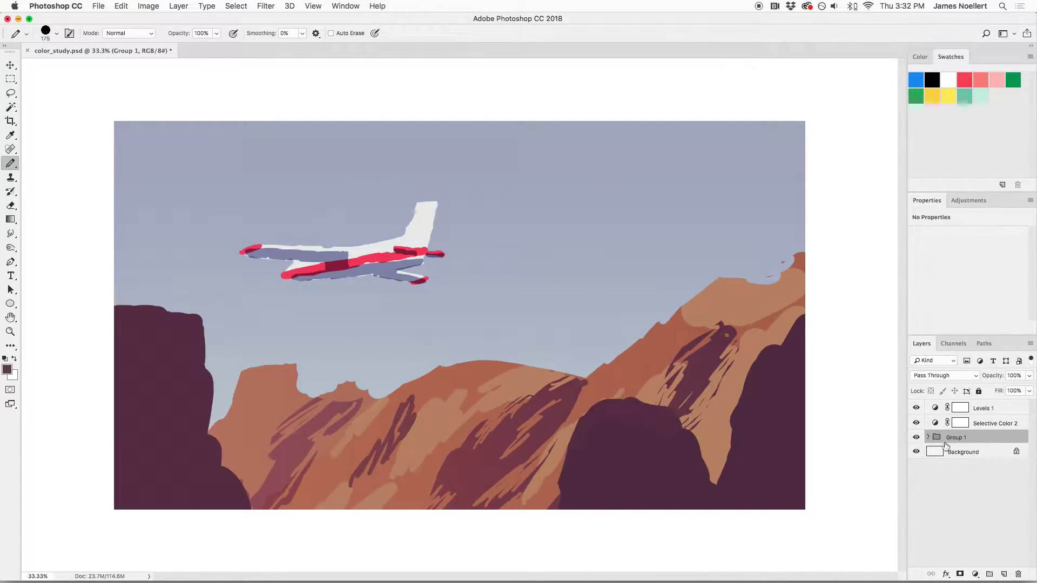
Adjust the red layer inside Group 1 with Hue/Saturation: hue +2, saturation about -13 and lightness -6
{"action": "left_click", "coordinate": [930, 437]}
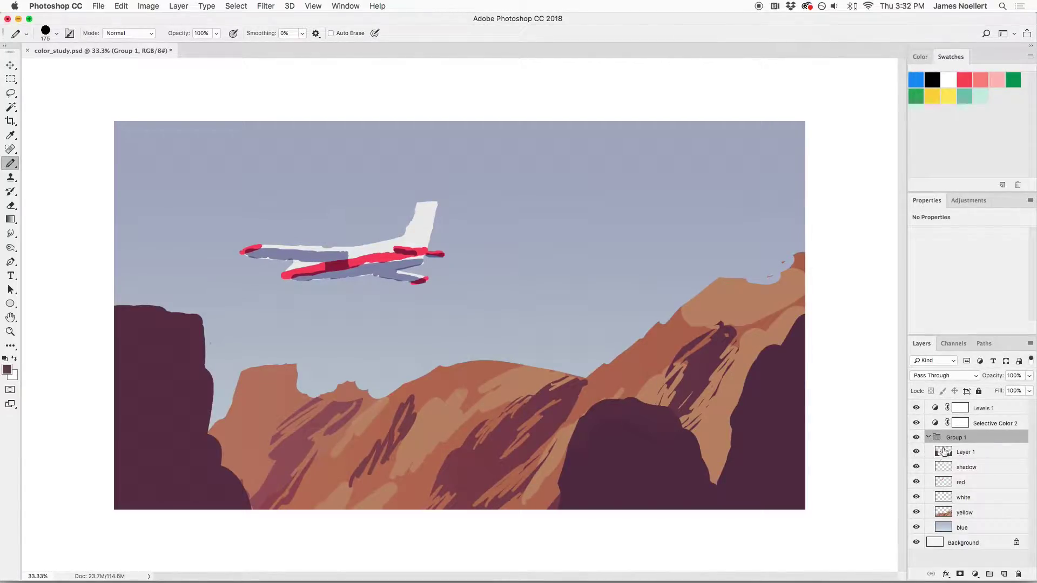
{"action": "left_click", "coordinate": [917, 482]}
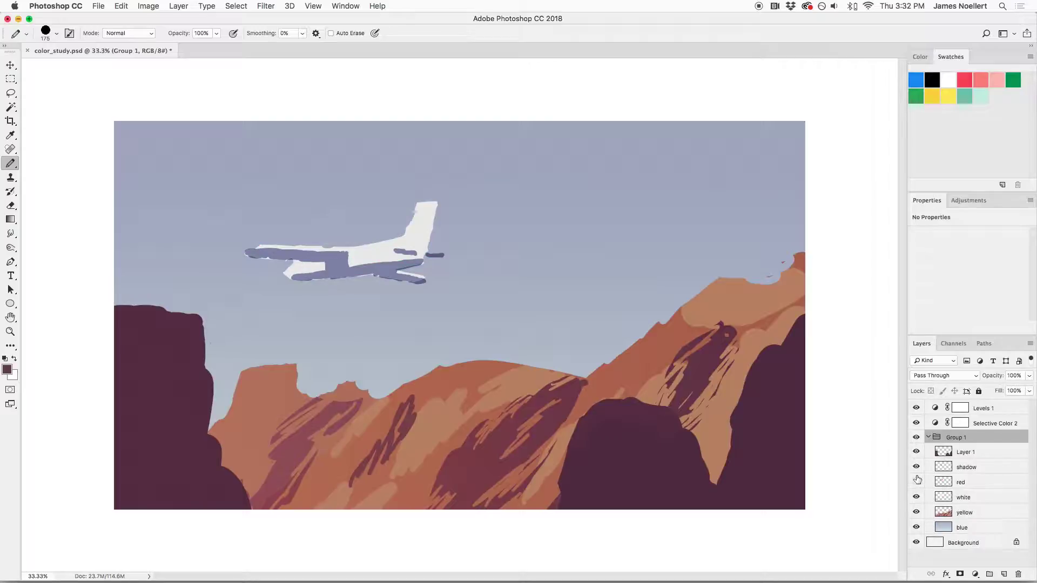
{"action": "left_click", "coordinate": [917, 482]}
{"action": "left_click", "coordinate": [961, 483]}
{"action": "key", "text": "ctrl+u"}
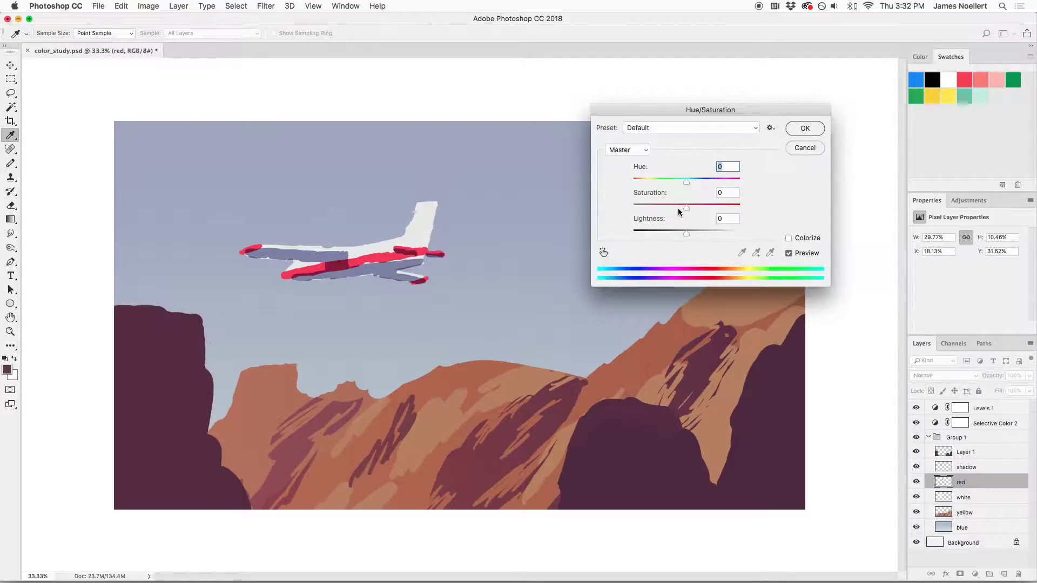
{"action": "left_click_drag", "start_coordinate": [678, 206], "coordinate": [691, 184]}
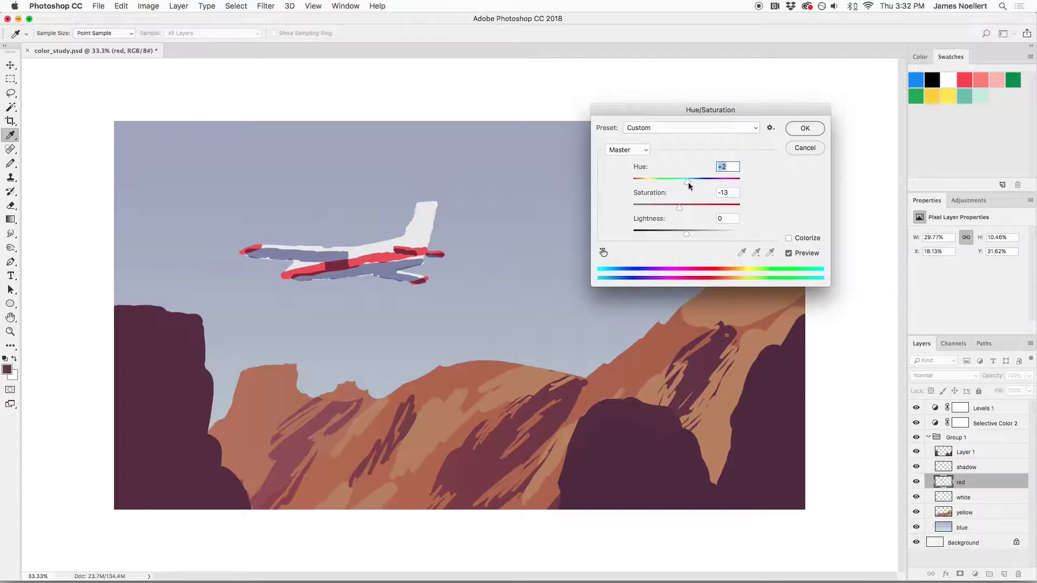
{"action": "left_click", "coordinate": [683, 234]}
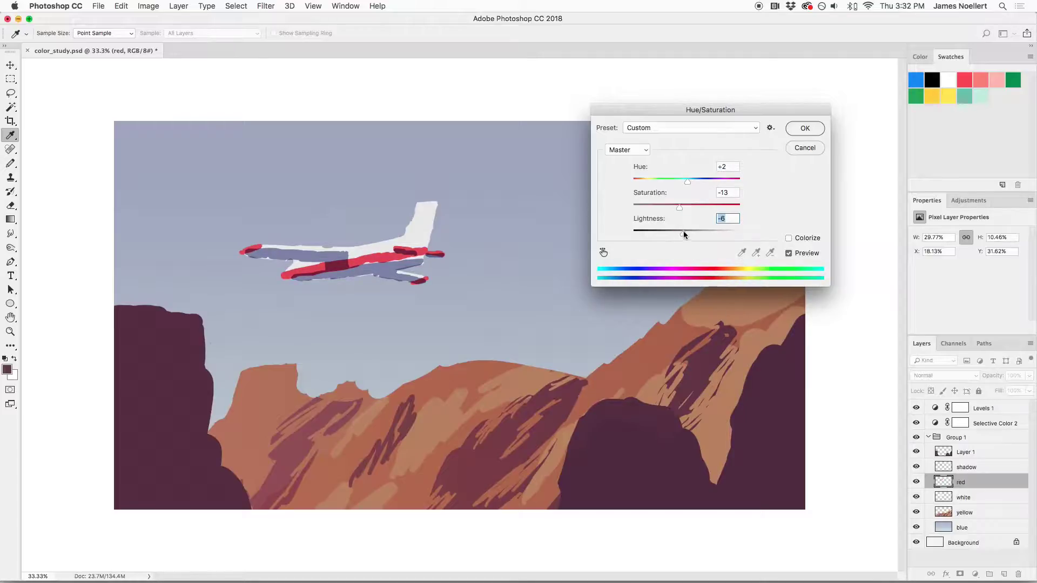
{"action": "left_click", "coordinate": [682, 208]}
{"action": "left_click", "coordinate": [680, 208]}
{"action": "left_click_drag", "start_coordinate": [681, 209], "coordinate": [679, 209]}
{"action": "left_click", "coordinate": [788, 252]}
{"action": "left_click", "coordinate": [805, 128]}
{"action": "key", "text": "b"}
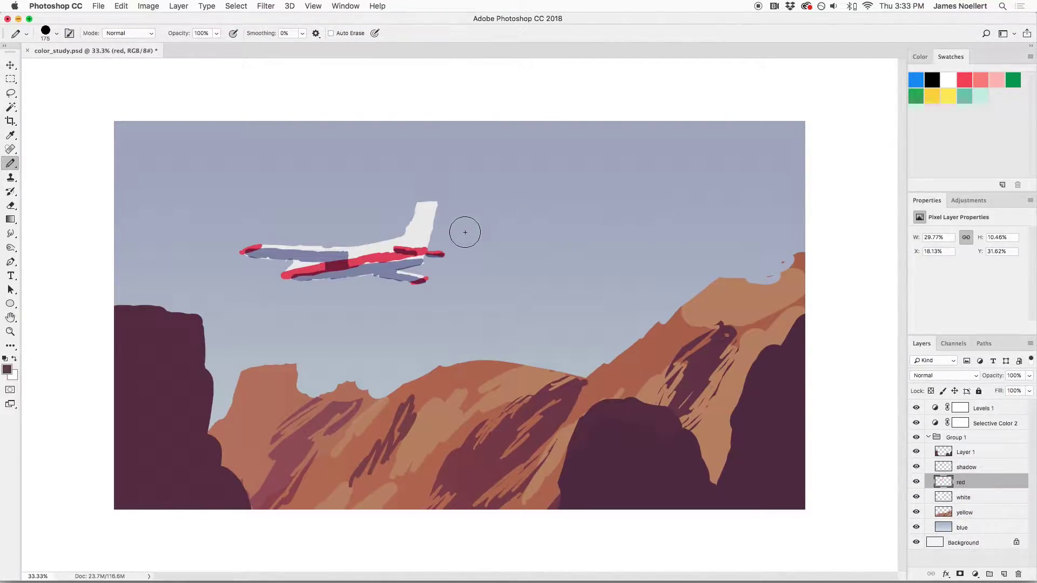
Try to select the fuselage stripe's shadowed area with the Magic Wand on the red layer alone
{"action": "scroll", "coordinate": [451, 246], "scroll_direction": "up", "scroll_amount": 2}
{"action": "left_click_drag", "start_coordinate": [399, 262], "coordinate": [621, 362]}
{"action": "scroll", "coordinate": [677, 373], "scroll_direction": "up", "scroll_amount": 2}
{"action": "key", "text": "w"}
{"action": "left_click", "coordinate": [550, 359]}
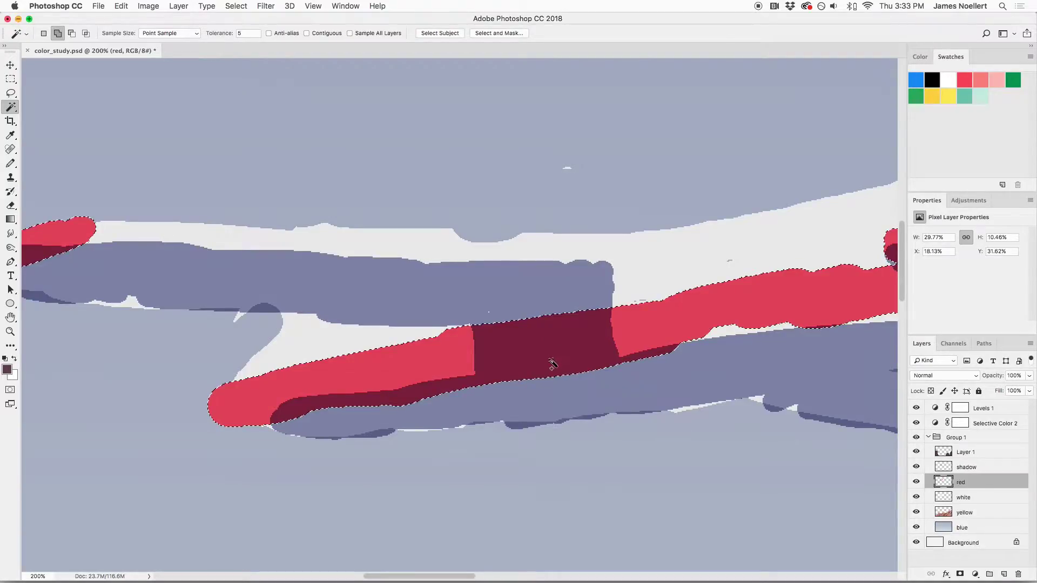
{"action": "key", "text": "super+d"}
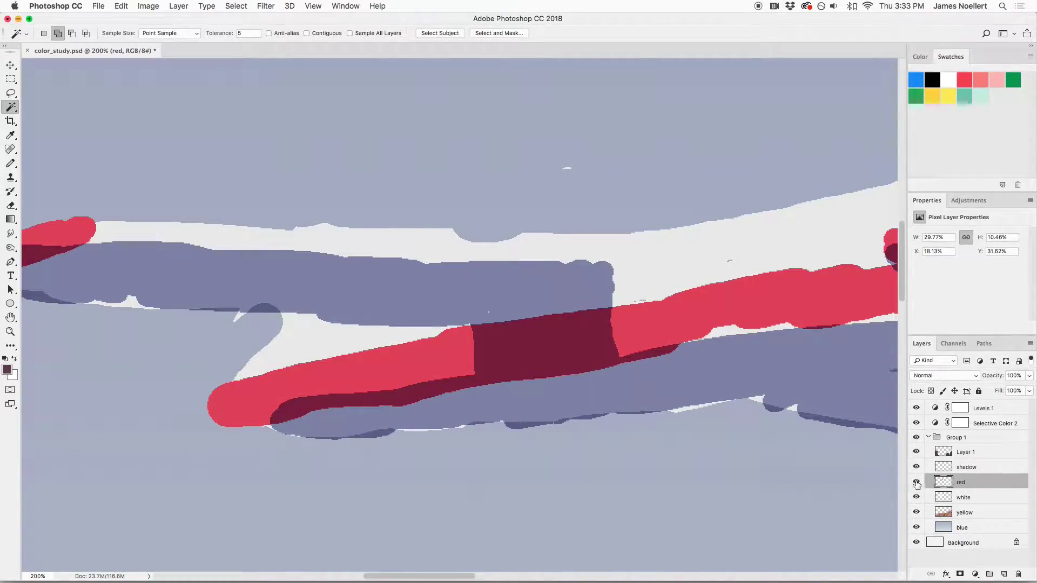
Select the plane's dark red shadow areas from the shadow layer using the Magic Wand with Sample All Layers enabled
{"action": "left_click", "coordinate": [966, 469]}
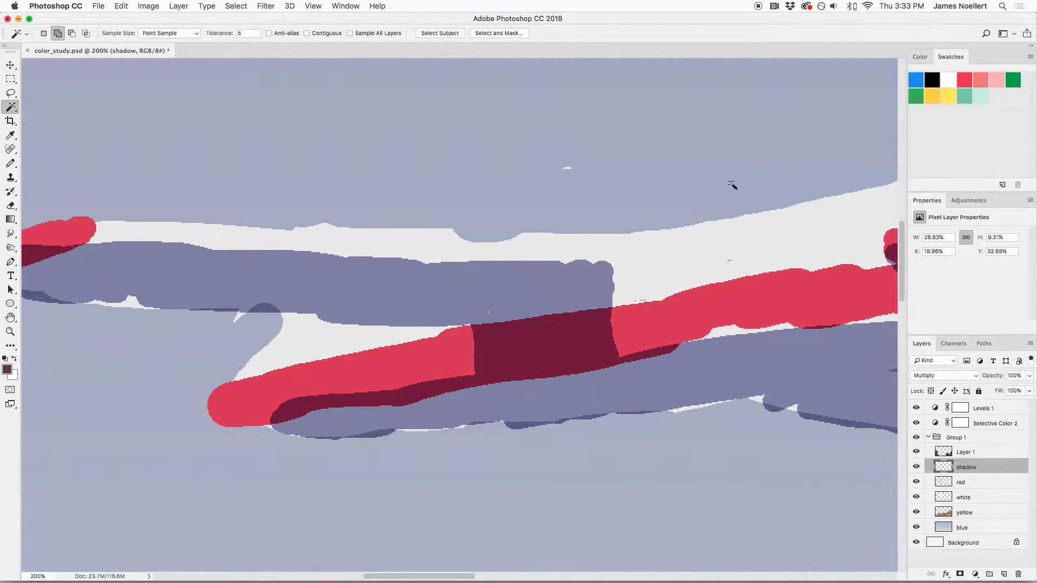
{"action": "left_click", "coordinate": [351, 34]}
{"action": "left_click", "coordinate": [524, 343]}
{"action": "scroll", "coordinate": [530, 336], "scroll_direction": "up", "scroll_amount": 5}
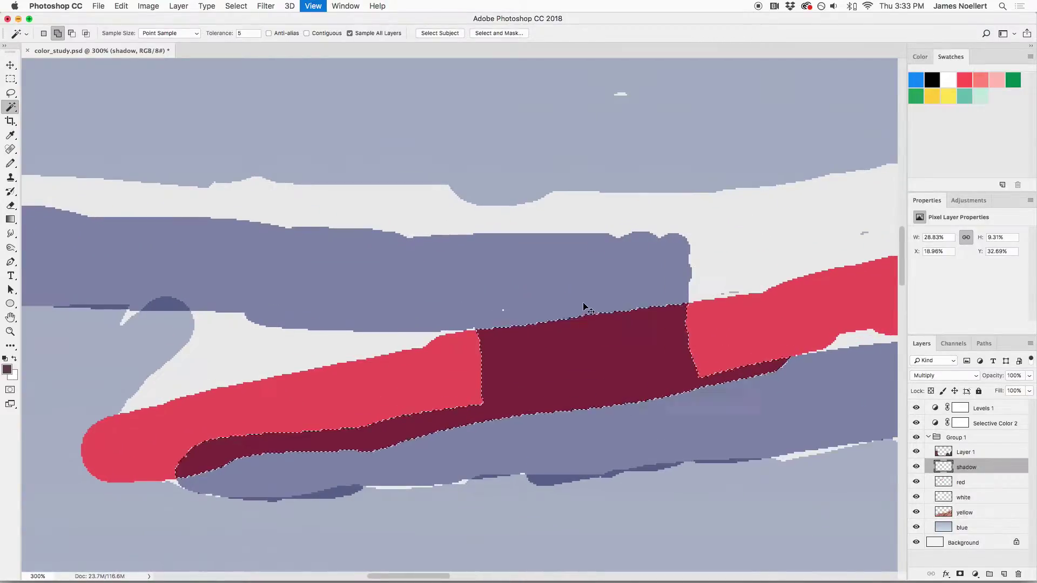
{"action": "scroll", "coordinate": [607, 385], "scroll_direction": "right", "scroll_amount": 5}
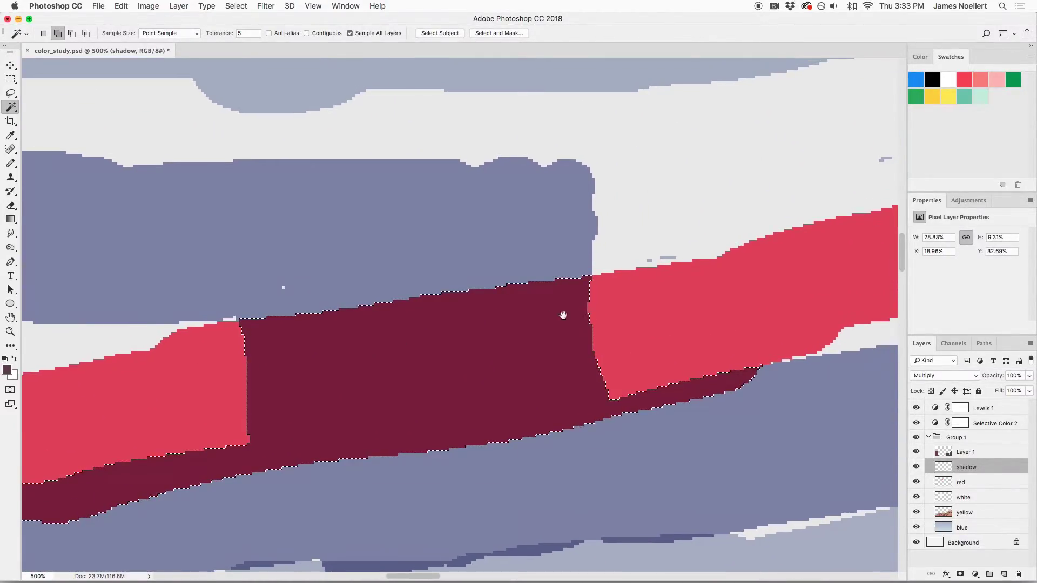
{"action": "scroll", "coordinate": [502, 343], "scroll_direction": "down", "scroll_amount": 5}
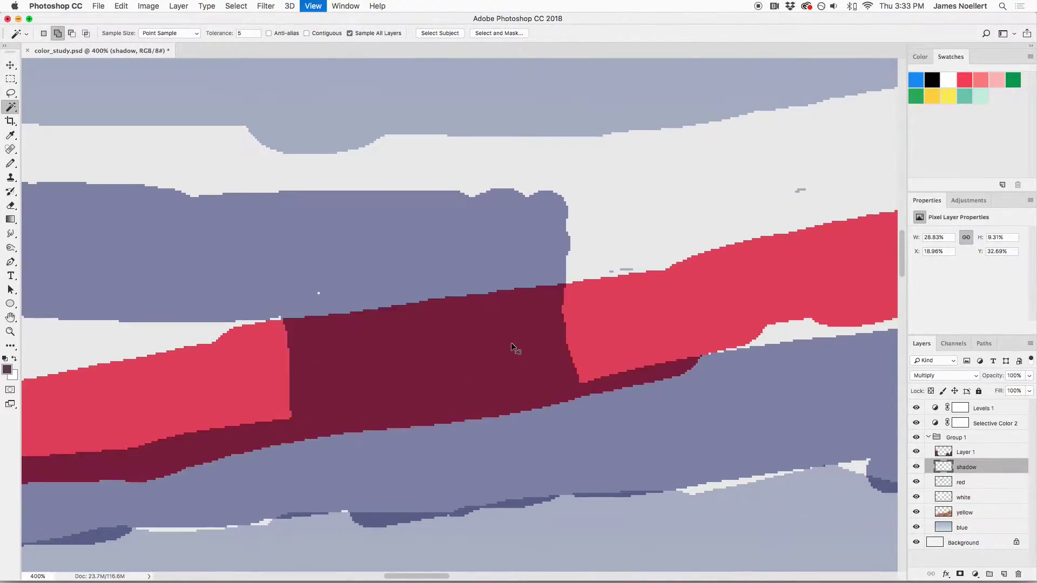
{"action": "scroll", "coordinate": [502, 352], "scroll_direction": "down", "scroll_amount": 3}
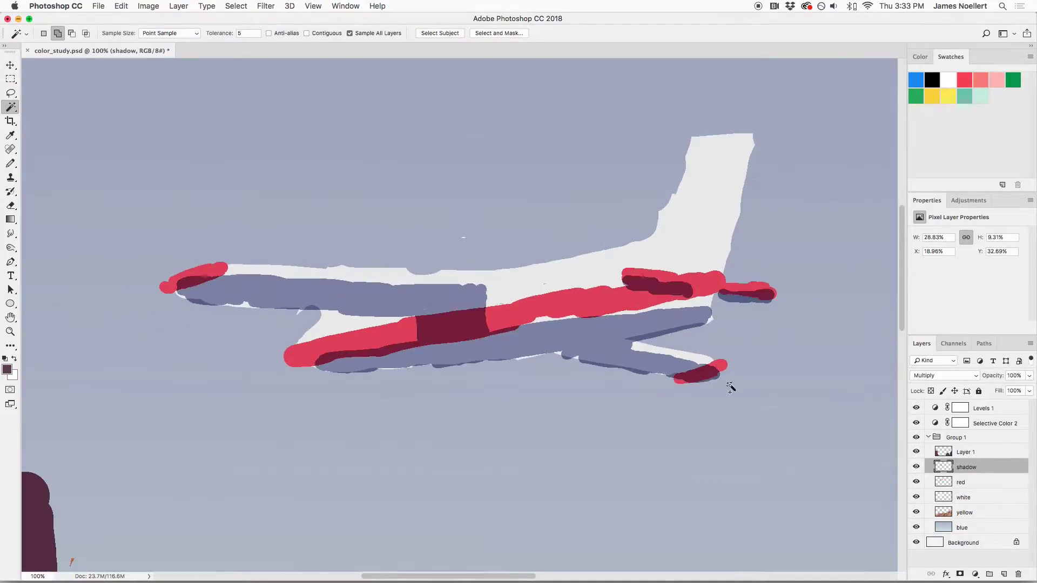
Create a new layer above Layer 1 and paint the selected shadow areas dark red with the Pencil tool
{"action": "left_click", "coordinate": [971, 454]}
{"action": "left_click", "coordinate": [1000, 573]}
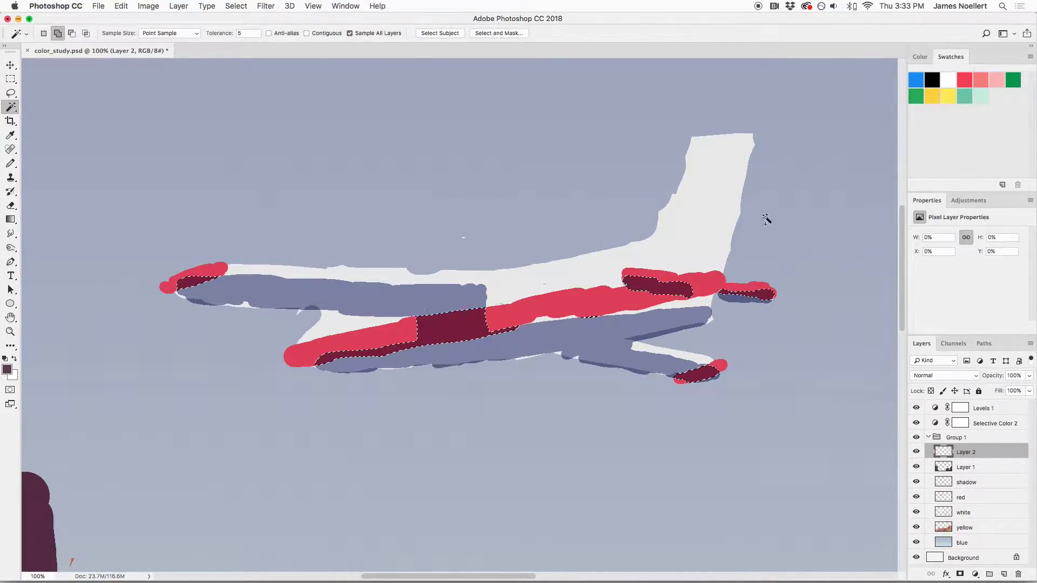
{"action": "key", "text": "b"}
{"action": "mouse_move", "coordinate": [493, 356]}
{"action": "left_mouse_down"}
{"action": "mouse_move", "coordinate": [461, 326]}
{"action": "mouse_move", "coordinate": [500, 324]}
{"action": "mouse_move", "coordinate": [493, 315]}
{"action": "mouse_move", "coordinate": [499, 329]}
{"action": "left_mouse_up"}
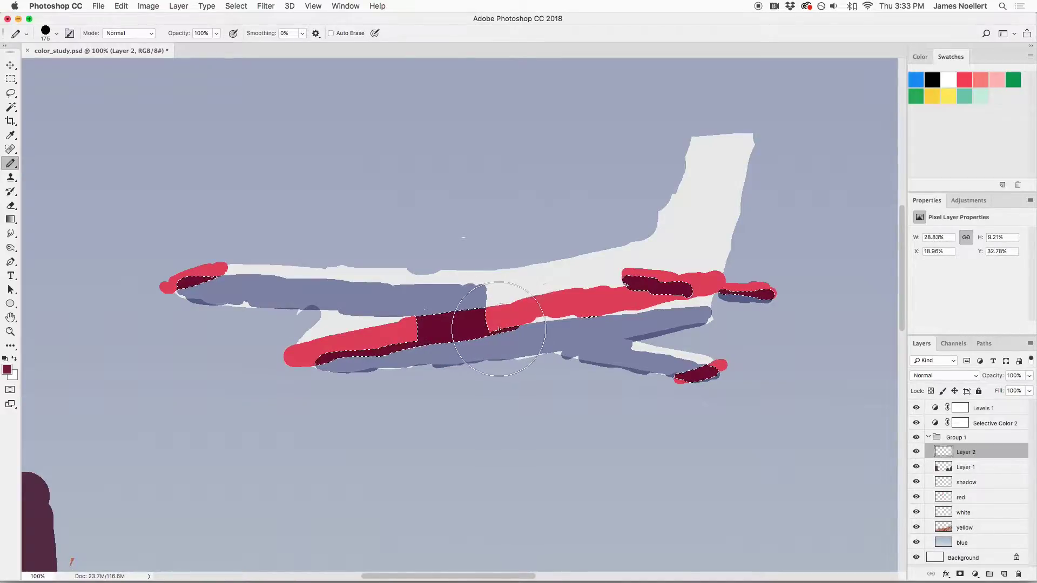
Hide the Levels 1 and Selective Color 2 adjustment layers and clear the selection around the red shadows
{"action": "left_click", "coordinate": [916, 422]}
{"action": "left_click", "coordinate": [916, 408]}
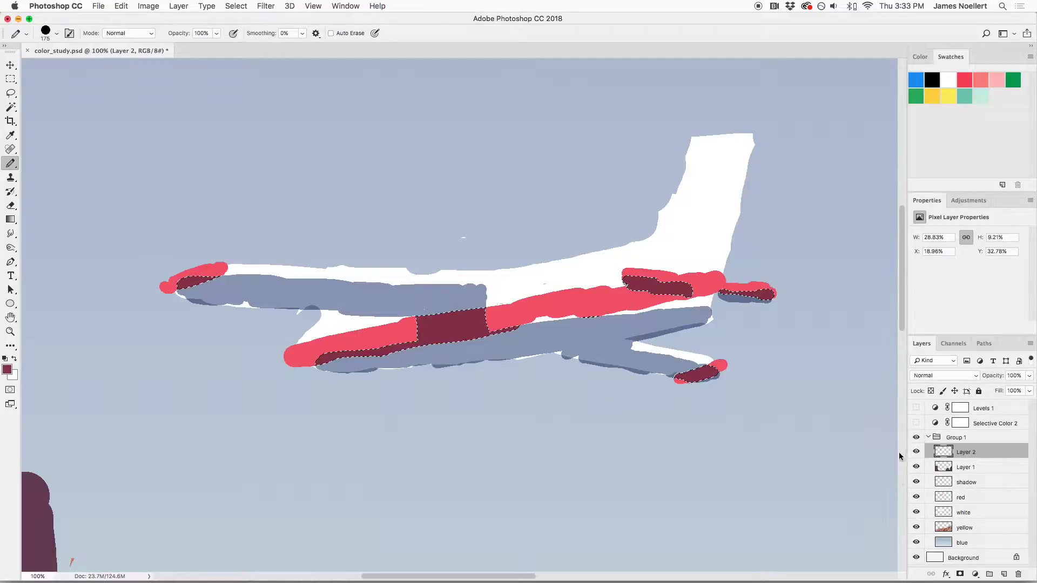
{"action": "left_click", "coordinate": [928, 439]}
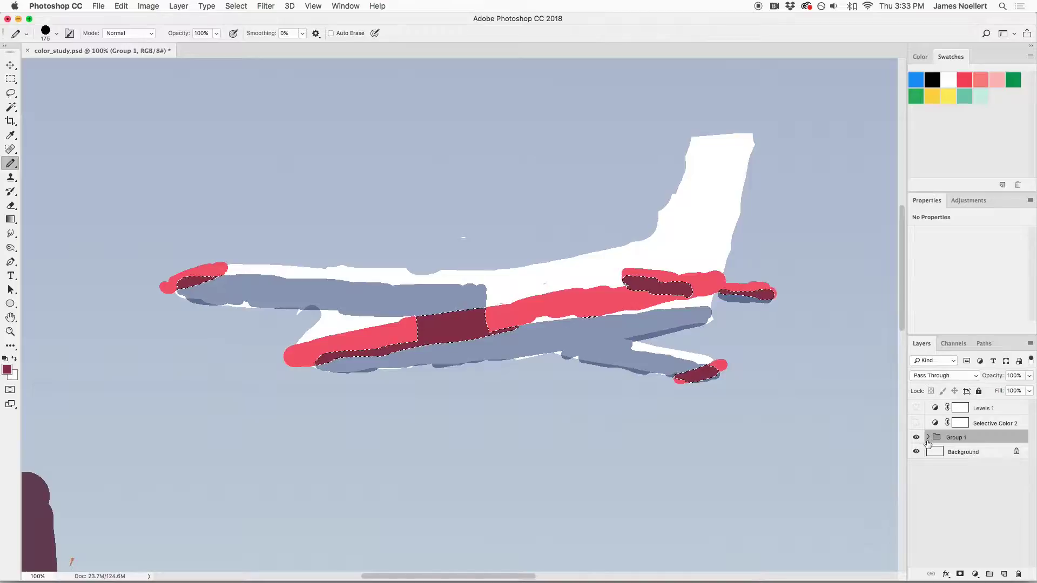
{"action": "left_click", "coordinate": [916, 438]}
{"action": "left_click", "coordinate": [916, 438]}
{"action": "key", "text": "super+d"}
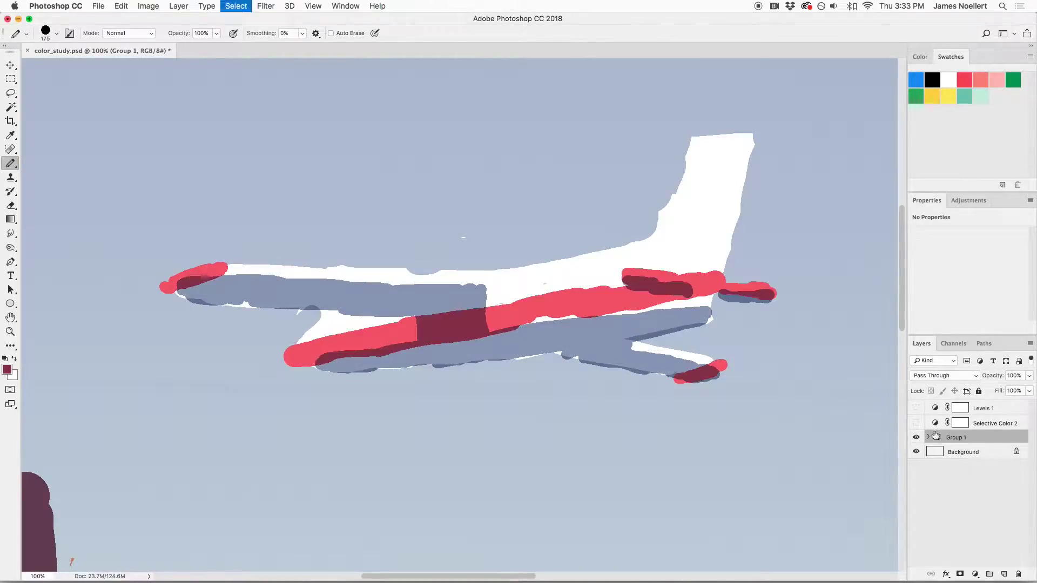
Toggle the visibility of the shadow layer and Layer 2 in Group 1 to compare the painted red shadows
{"action": "left_click", "coordinate": [928, 437]}
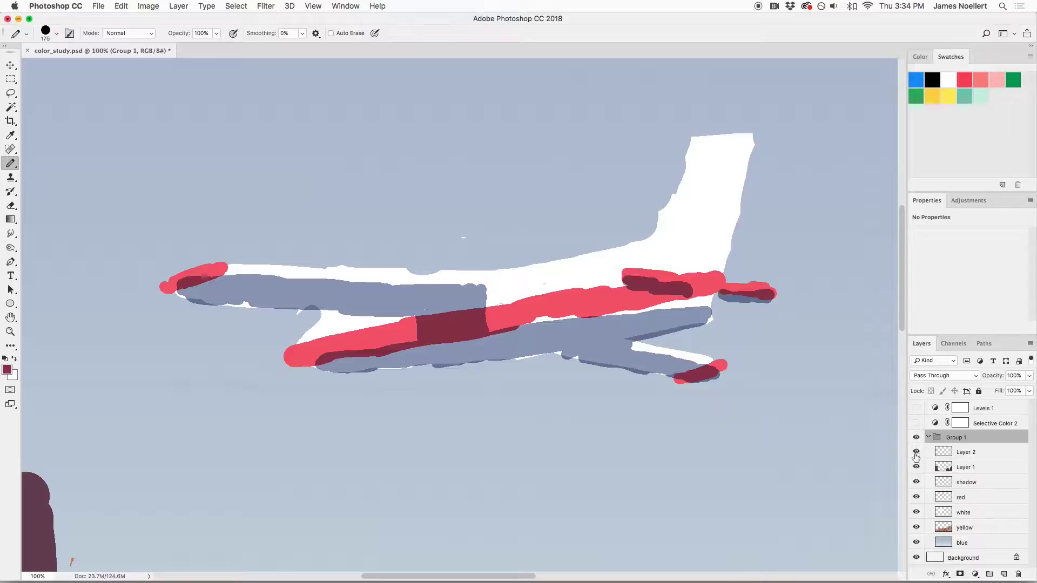
{"action": "left_click", "coordinate": [916, 484]}
{"action": "left_click", "coordinate": [916, 452]}
{"action": "left_click", "coordinate": [916, 452]}
{"action": "left_click", "coordinate": [916, 452]}
{"action": "left_click", "coordinate": [917, 452]}
{"action": "left_click", "coordinate": [916, 451]}
{"action": "left_click", "coordinate": [916, 451]}
{"action": "left_click", "coordinate": [916, 482]}
Adjust the painted red shadows on Layer 2 with Hue/Saturation, setting hue to -16 and lightness to +7
{"action": "left_click", "coordinate": [965, 453]}
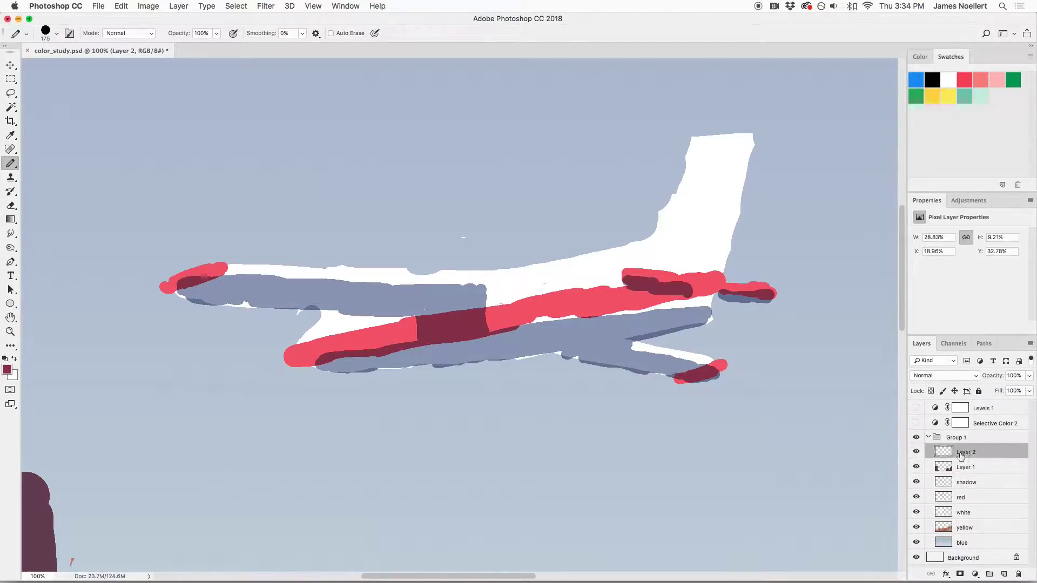
{"action": "key", "text": "super+u"}
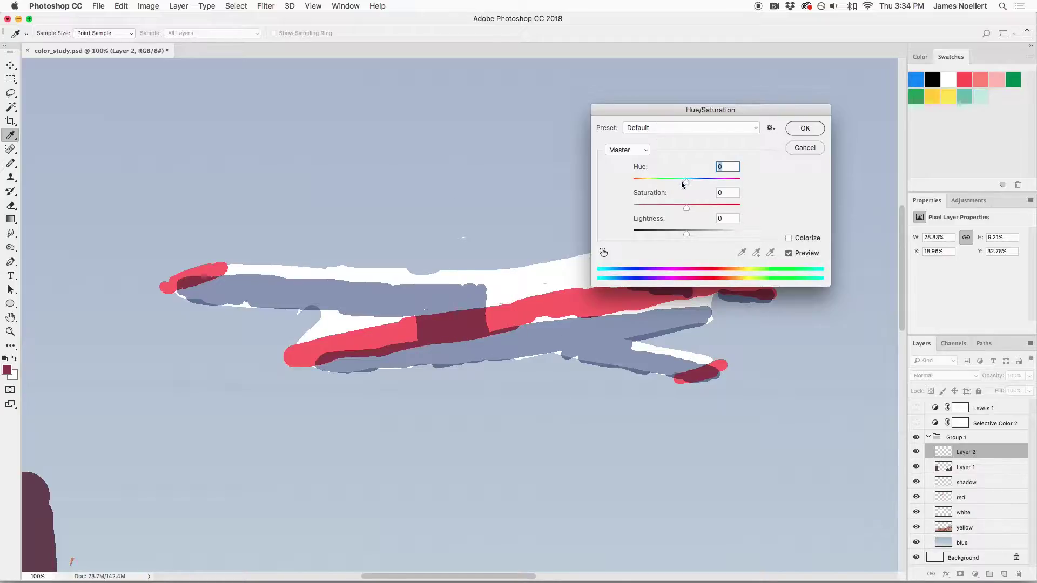
{"action": "mouse_move", "coordinate": [689, 184]}
{"action": "left_mouse_down"}
{"action": "mouse_move", "coordinate": [659, 184]}
{"action": "mouse_move", "coordinate": [730, 187]}
{"action": "mouse_move", "coordinate": [672, 183]}
{"action": "left_mouse_up"}
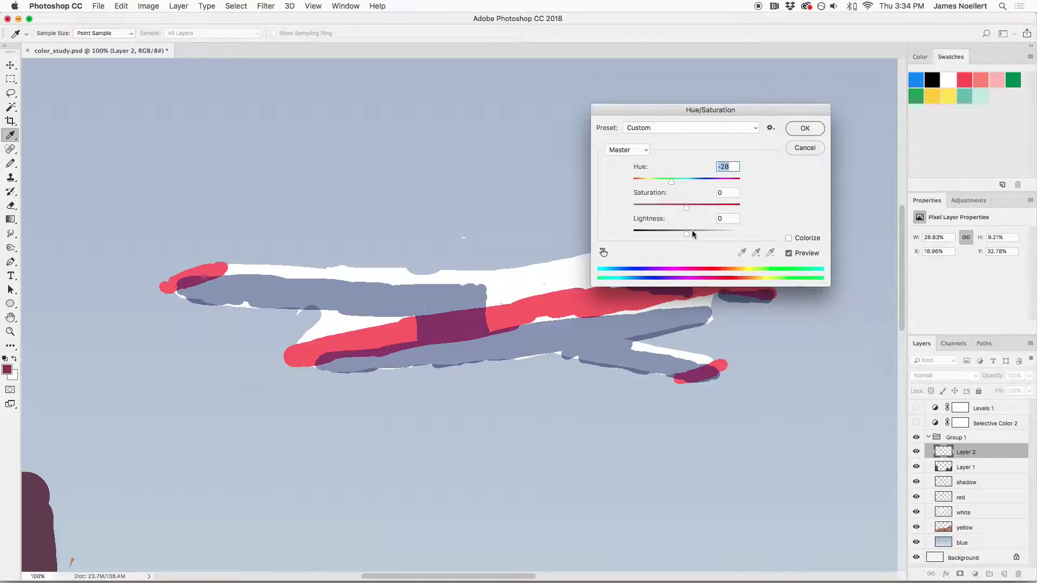
{"action": "left_click", "coordinate": [789, 253]}
{"action": "left_click_drag", "start_coordinate": [672, 182], "coordinate": [678, 182]}
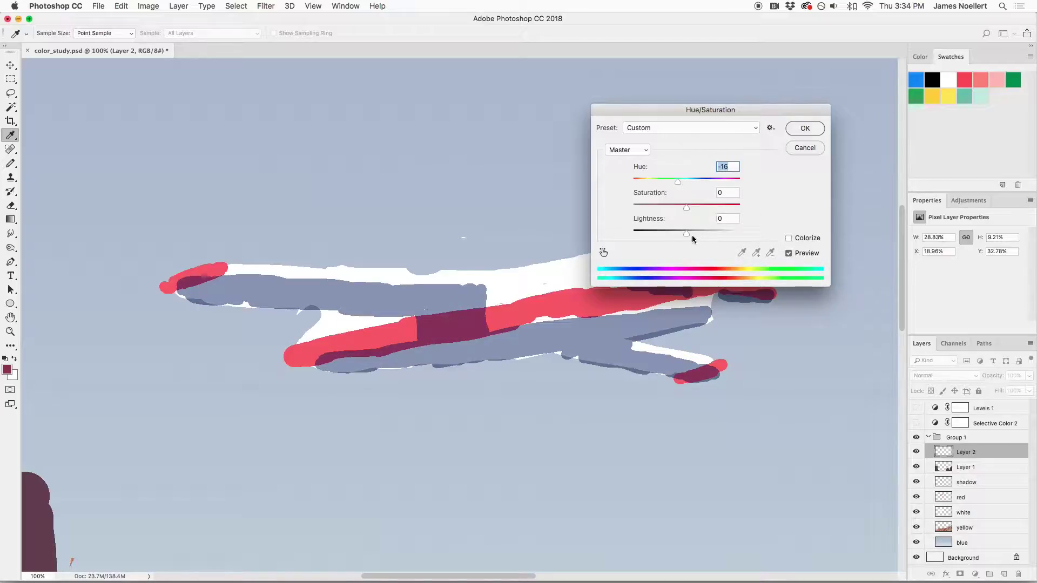
{"action": "left_click_drag", "start_coordinate": [692, 237], "coordinate": [691, 234]}
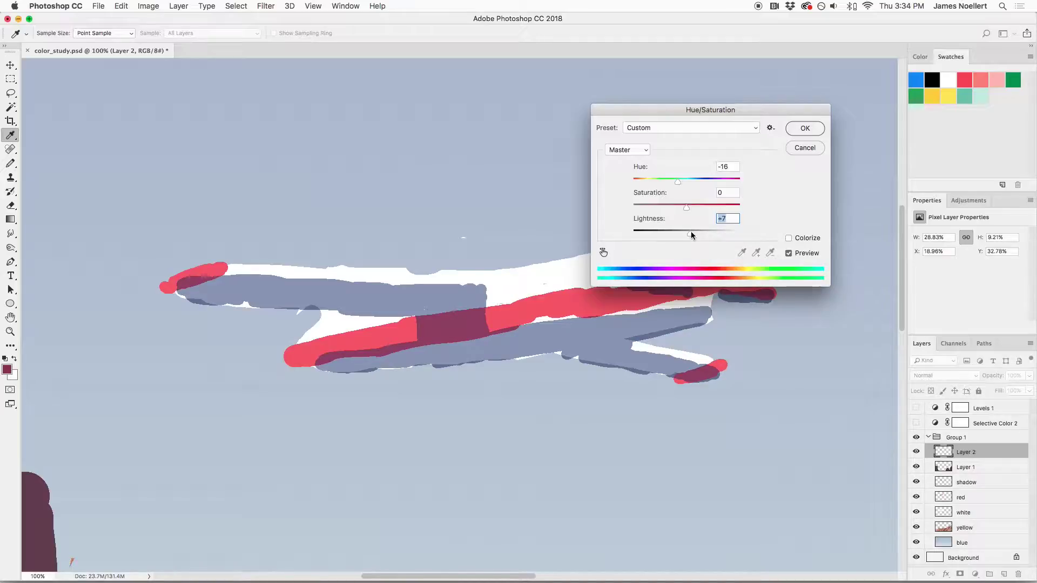
Compare the red shadows with and without the Hue/Saturation preview, fine-tune lightness and hue slightly, and apply the adjustment
{"action": "left_click", "coordinate": [788, 255]}
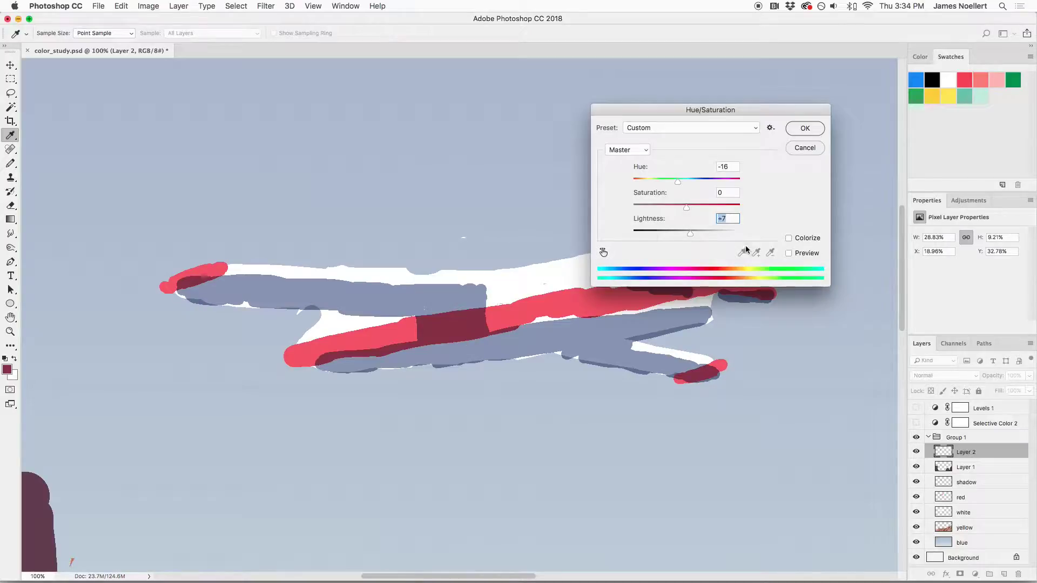
{"action": "left_click", "coordinate": [790, 251]}
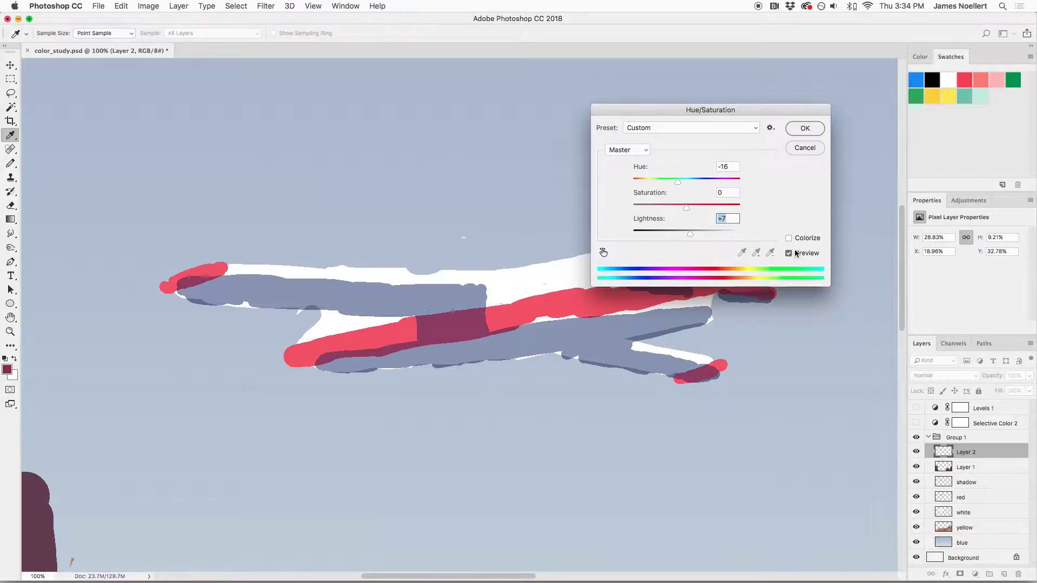
{"action": "left_click", "coordinate": [789, 252]}
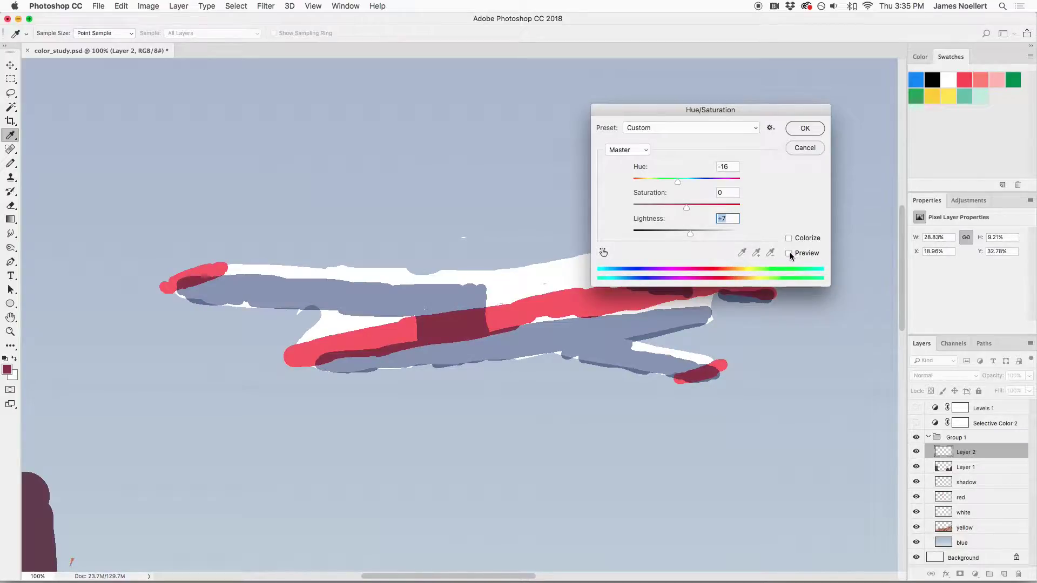
{"action": "left_click", "coordinate": [787, 253]}
{"action": "left_click", "coordinate": [788, 254]}
{"action": "left_click_drag", "start_coordinate": [688, 236], "coordinate": [687, 236]}
{"action": "left_click_drag", "start_coordinate": [679, 183], "coordinate": [677, 183]}
{"action": "left_click", "coordinate": [789, 254]}
{"action": "left_click", "coordinate": [805, 129]}
{"action": "key", "text": "b"}
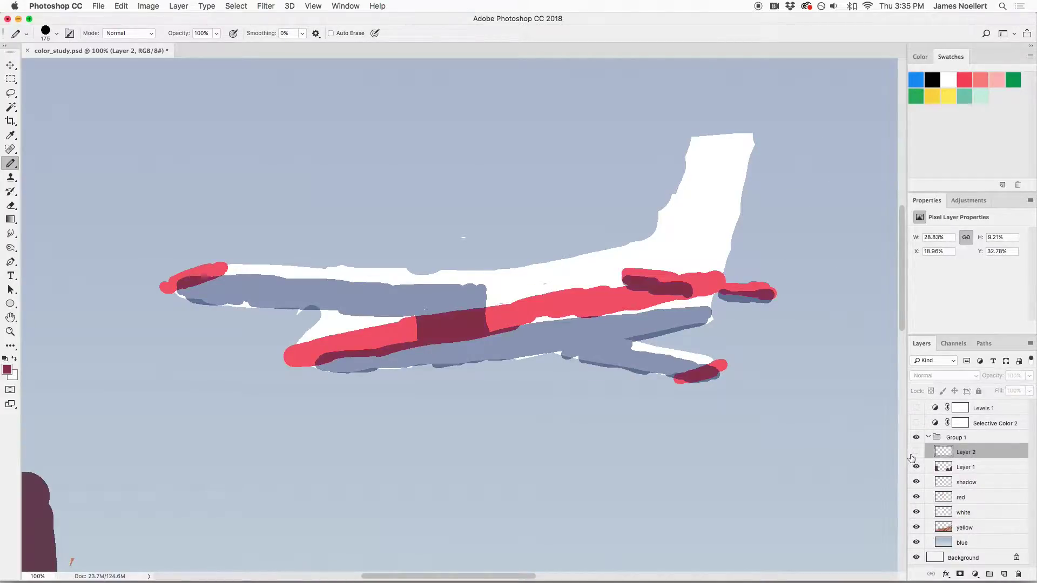
Examine the recolored plane shadows up close and in the full painting, toggling Group 1's visibility for comparison
{"action": "key", "text": "super+minus"}
{"action": "key", "text": "super+minus"}
{"action": "key", "text": "super+minus"}
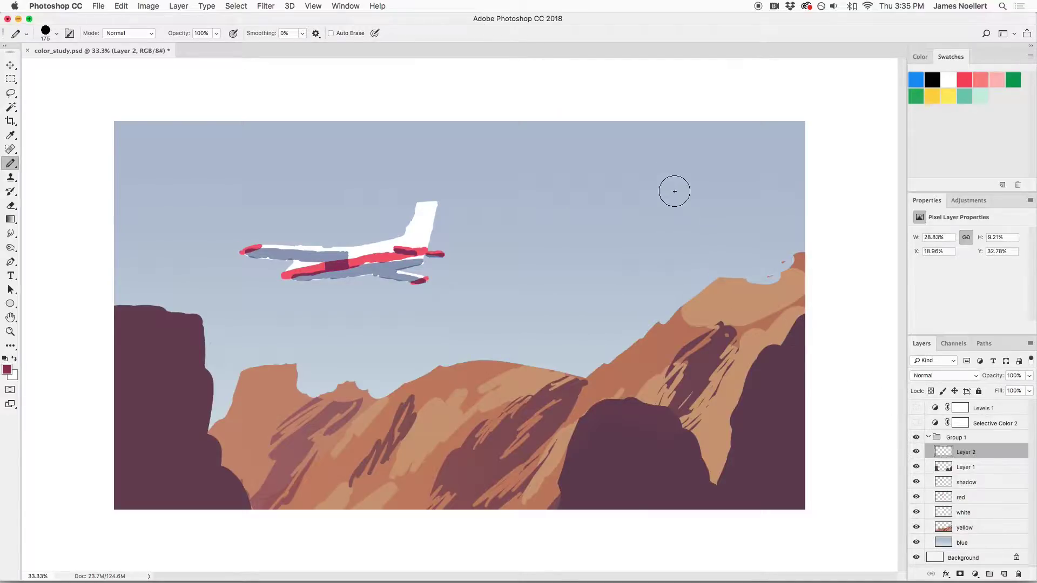
{"action": "key", "text": "super+equal"}
{"action": "key", "text": "super+equal"}
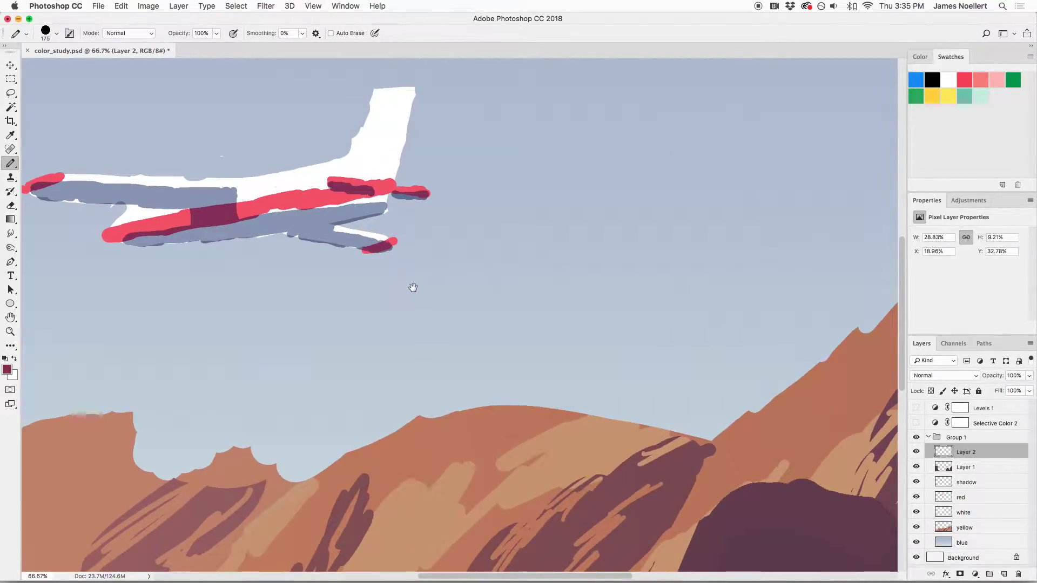
{"action": "key", "text": "super+equal"}
{"action": "key", "text": "super+equal"}
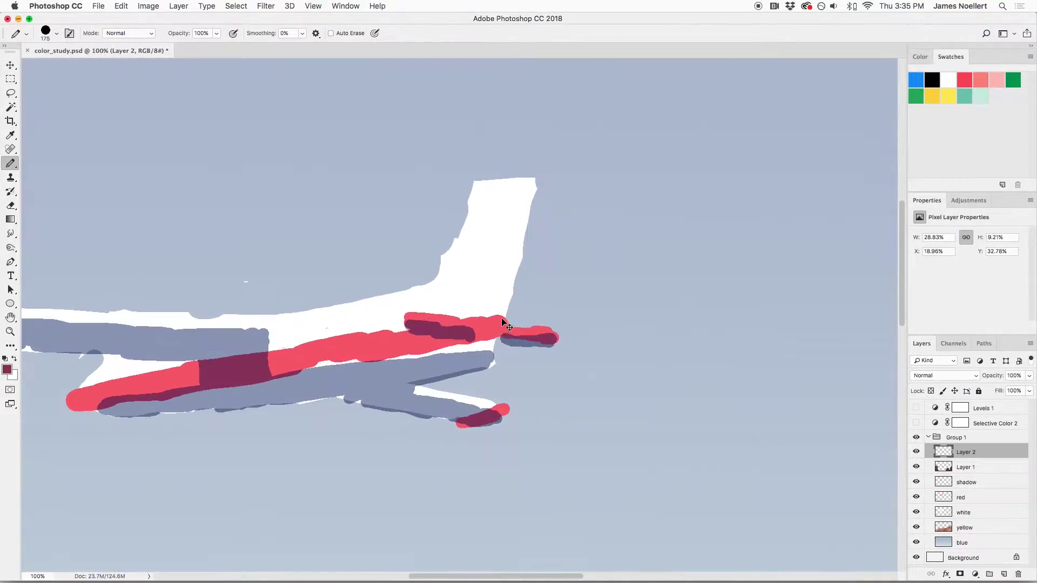
{"action": "mouse_move", "coordinate": [702, 349]}
{"action": "left_mouse_down"}
{"action": "mouse_move", "coordinate": [759, 232]}
{"action": "mouse_move", "coordinate": [876, 259]}
{"action": "left_mouse_up"}
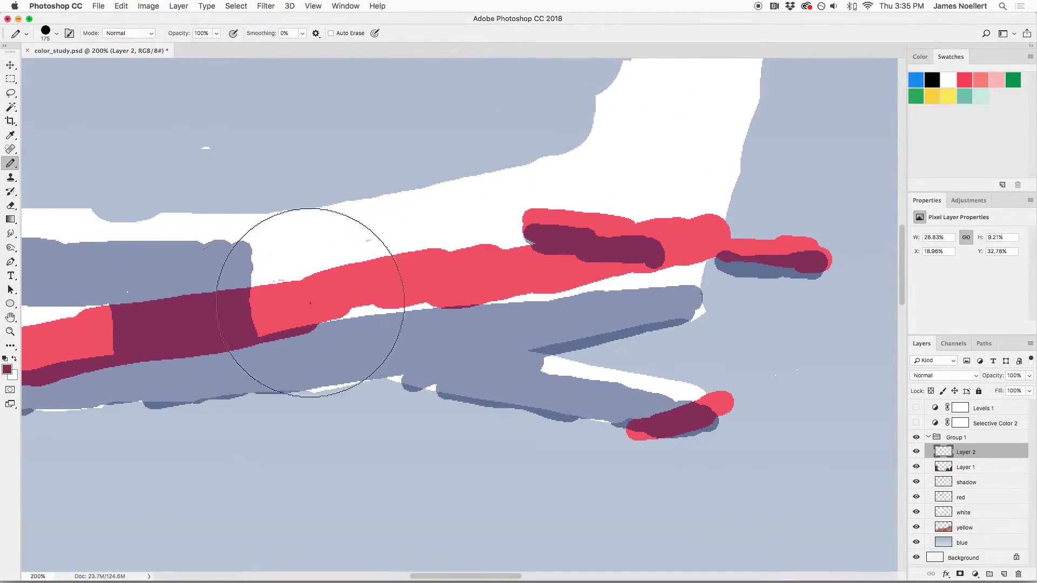
{"action": "left_click", "coordinate": [915, 437]}
{"action": "left_click", "coordinate": [915, 437]}
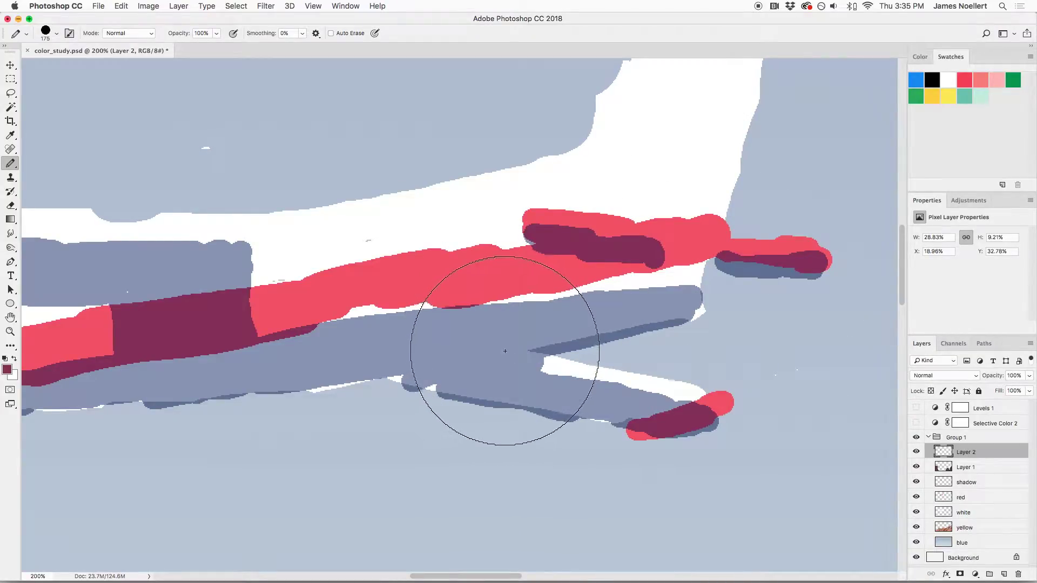
{"action": "key", "text": "super+minus"}
{"action": "key", "text": "super+minus"}
{"action": "key", "text": "super+minus"}
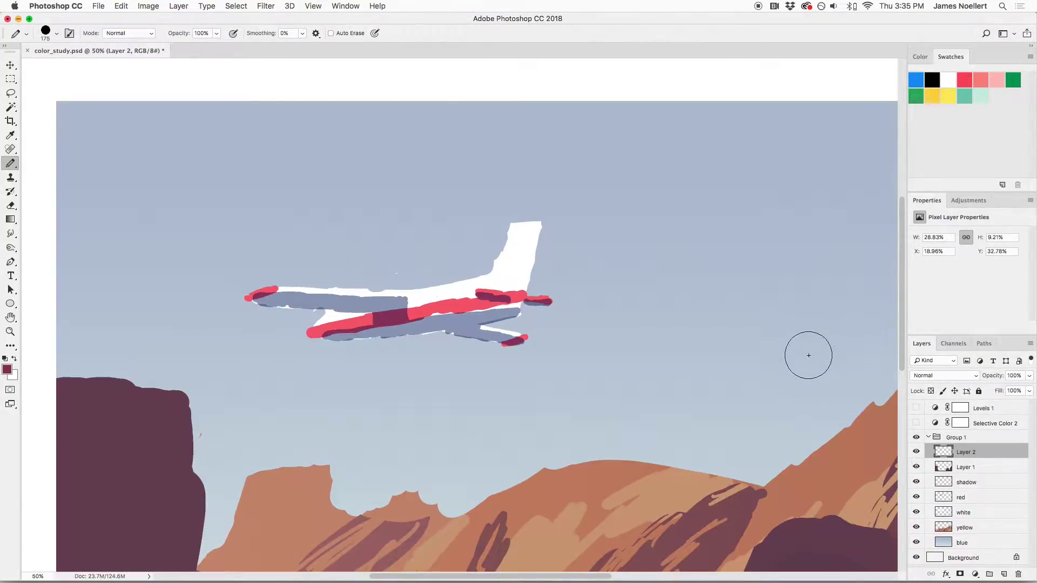
{"action": "key", "text": "super+minus"}
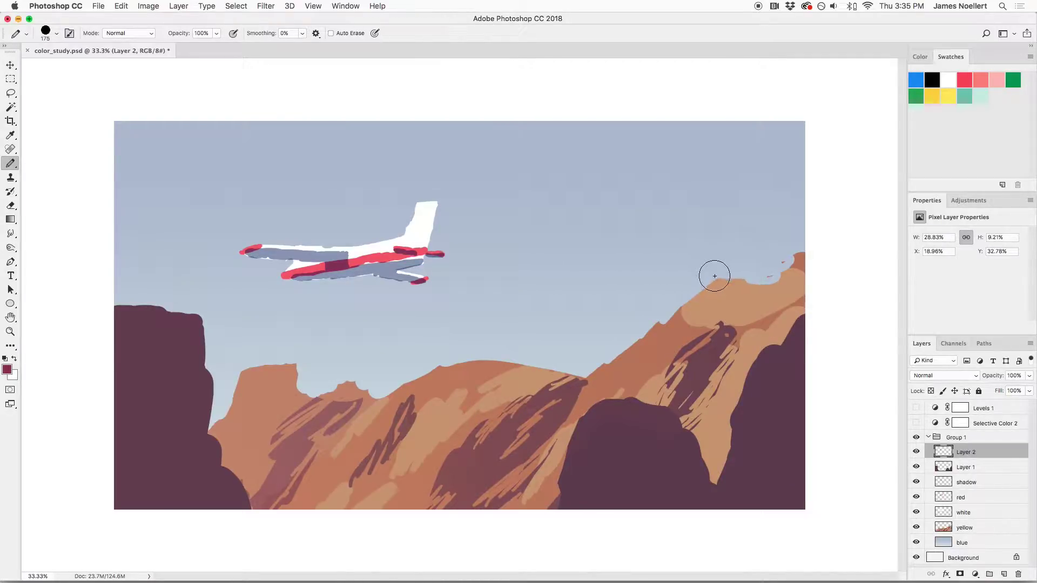
Select the yellow mountain layer and show the Selective Color 2 and Levels 1 adjustment layers again
{"action": "left_click", "coordinate": [960, 528]}
{"action": "left_click", "coordinate": [916, 527]}
{"action": "left_click", "coordinate": [916, 527]}
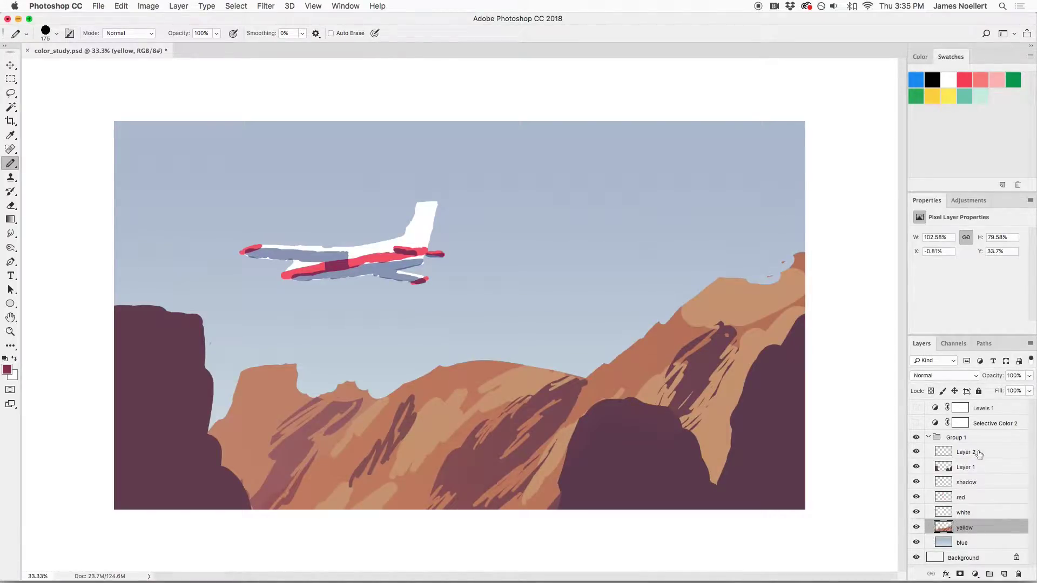
{"action": "key", "text": "super+b"}
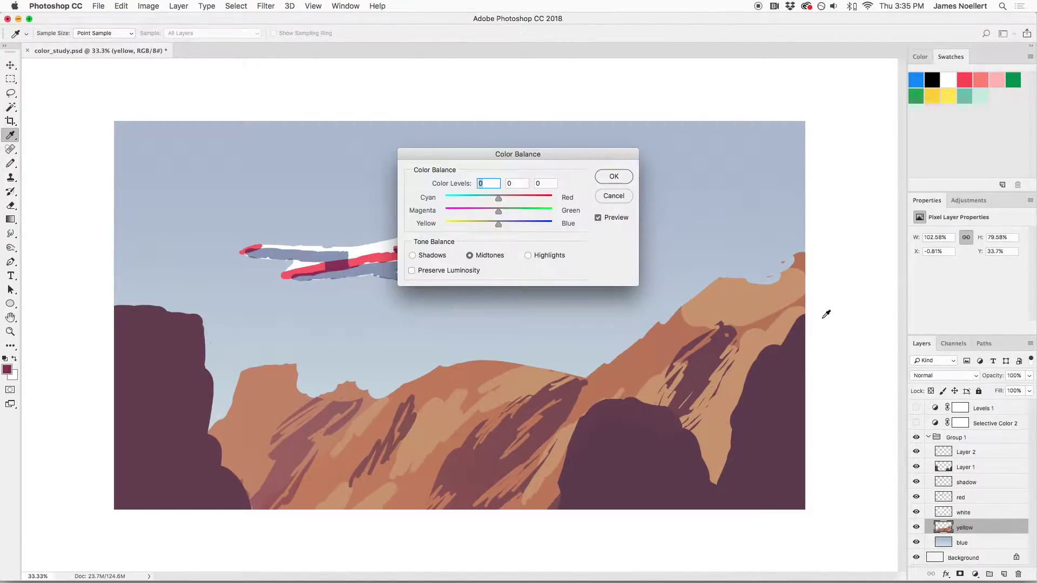
{"action": "left_click", "coordinate": [613, 196]}
{"action": "left_click", "coordinate": [916, 423]}
{"action": "left_click", "coordinate": [916, 408]}
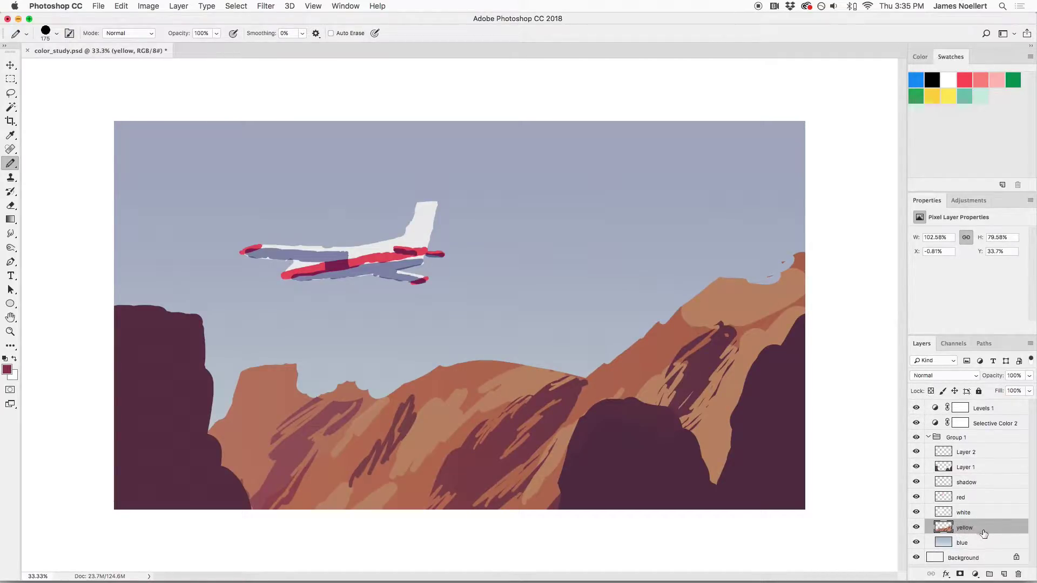
Try a midtone Color Balance of -26 toward cyan and -15 toward magenta on the yellow layer
{"action": "key", "text": "super+b"}
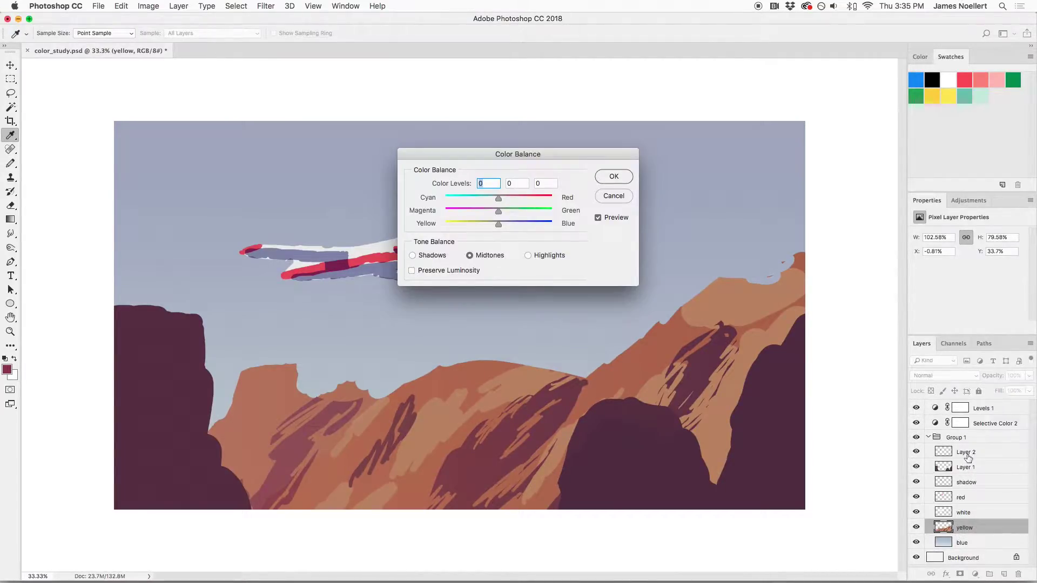
{"action": "left_click_drag", "start_coordinate": [497, 213], "coordinate": [498, 208]}
{"action": "left_click_drag", "start_coordinate": [483, 199], "coordinate": [486, 199]}
{"action": "left_click_drag", "start_coordinate": [496, 210], "coordinate": [485, 197]}
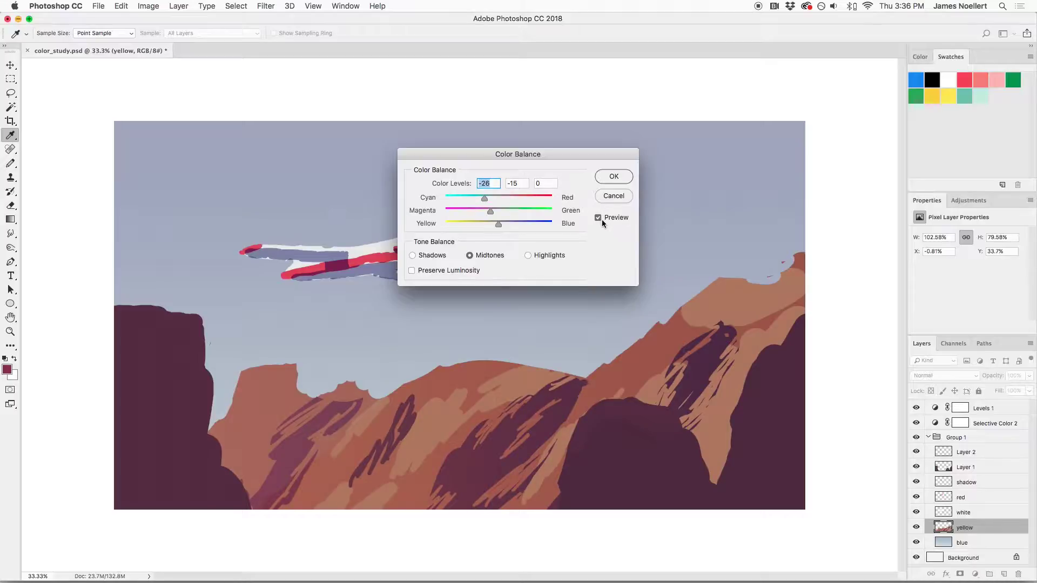
{"action": "key", "text": "super+minus"}
{"action": "key", "text": "super+minus"}
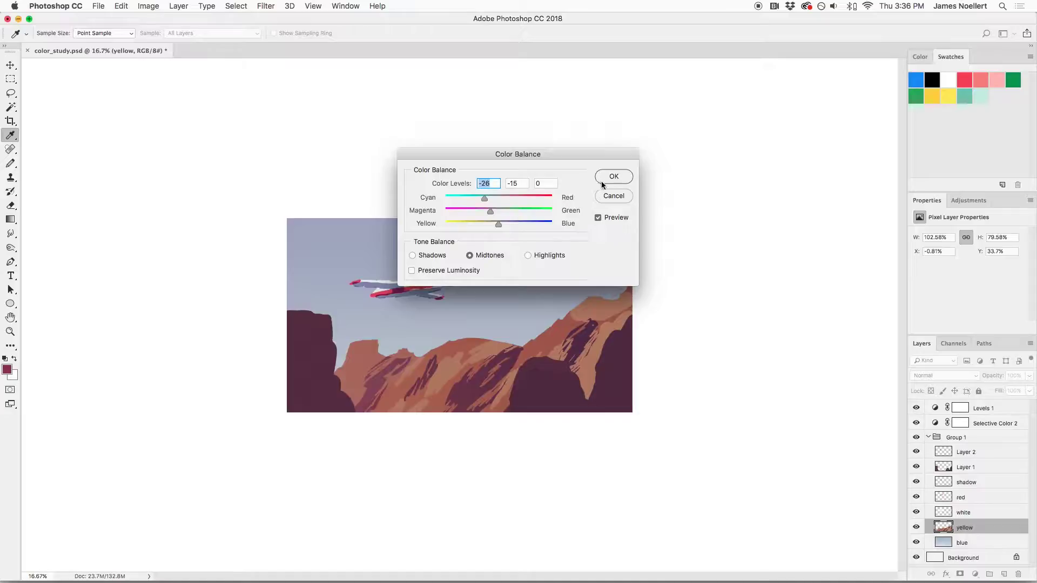
{"action": "left_click", "coordinate": [598, 218]}
{"action": "left_click", "coordinate": [598, 218]}
{"action": "left_click", "coordinate": [613, 196]}
{"action": "key", "text": "b"}
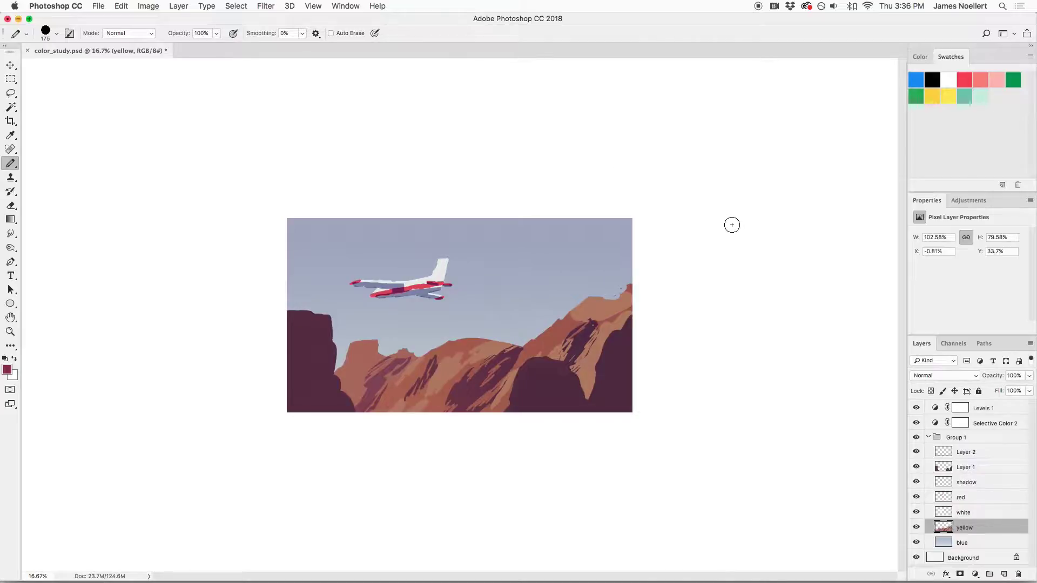
Apply Levels to the yellow layer with input black 7, midtone 1.14 and white 248, comparing against the preview
{"action": "key", "text": "ctrl+l"}
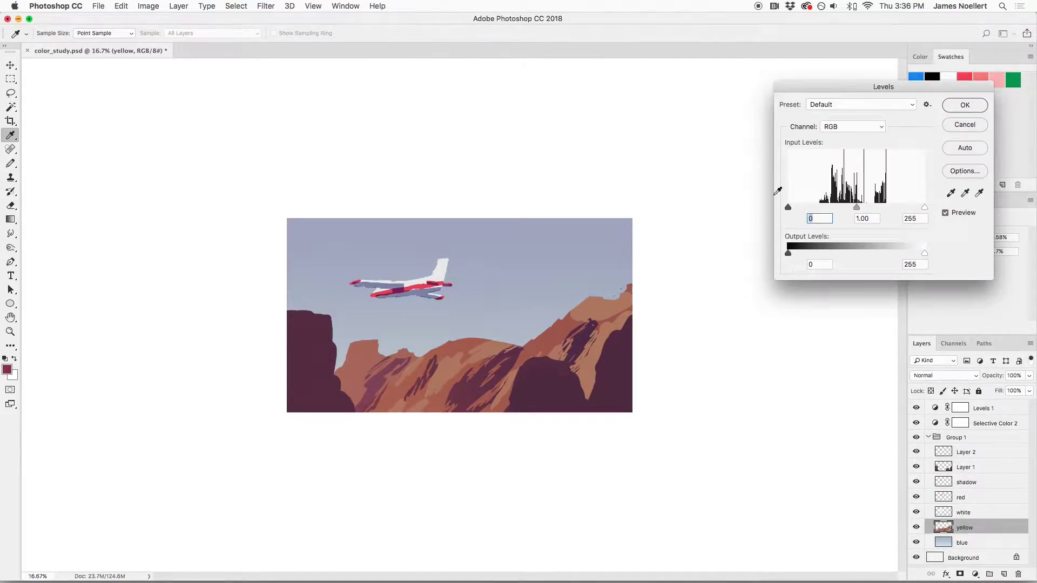
{"action": "left_click_drag", "start_coordinate": [857, 208], "coordinate": [851, 209]}
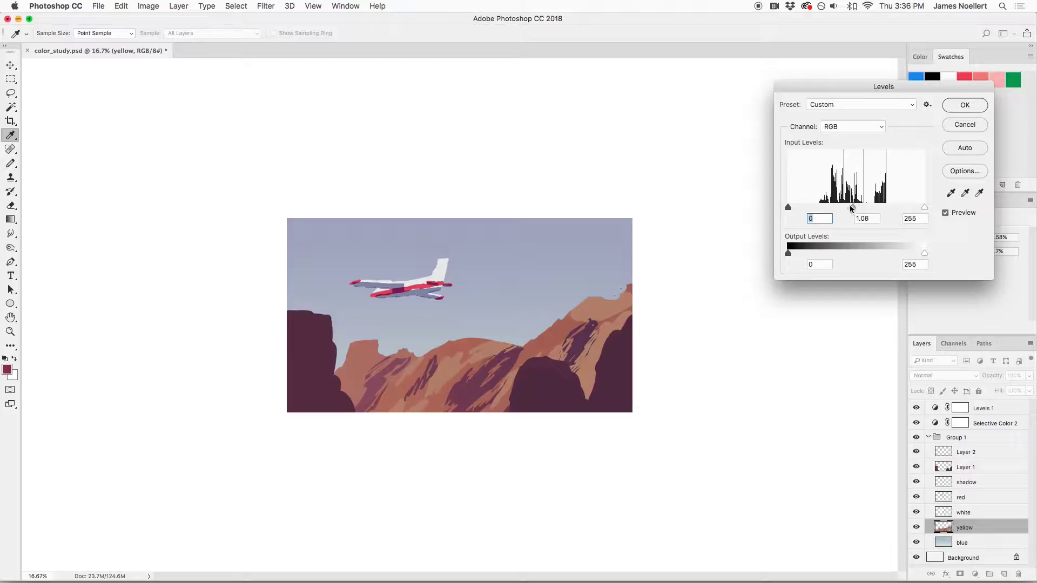
{"action": "mouse_move", "coordinate": [789, 208]}
{"action": "left_mouse_down"}
{"action": "mouse_move", "coordinate": [848, 209]}
{"action": "mouse_move", "coordinate": [792, 209]}
{"action": "left_mouse_up"}
{"action": "left_click", "coordinate": [852, 207]}
{"action": "left_click_drag", "start_coordinate": [924, 209], "coordinate": [918, 210]}
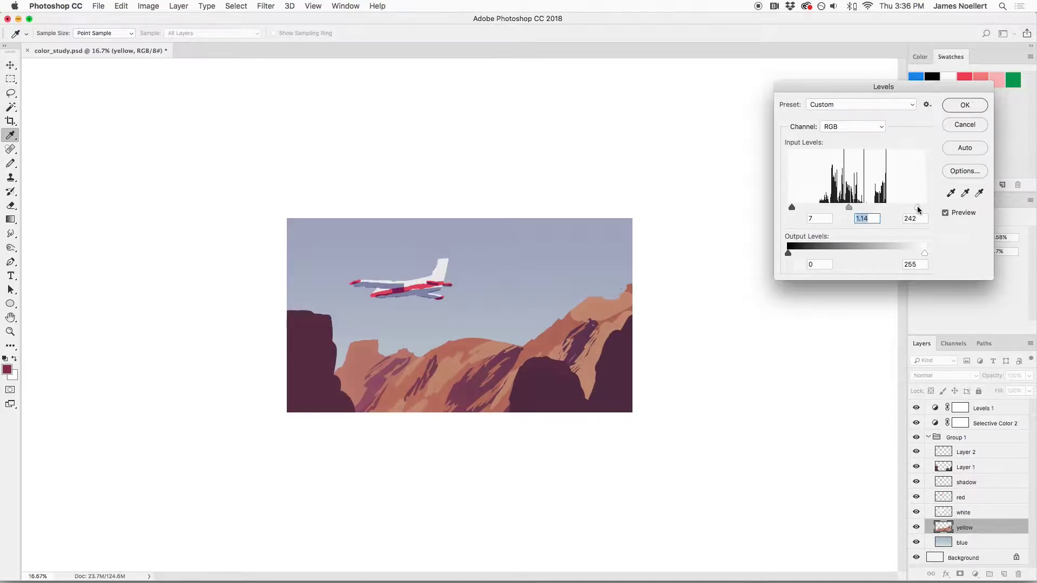
{"action": "left_click", "coordinate": [922, 210]}
{"action": "left_click", "coordinate": [958, 213]}
{"action": "left_click", "coordinate": [960, 213]}
{"action": "left_click", "coordinate": [963, 214]}
{"action": "left_click", "coordinate": [967, 215]}
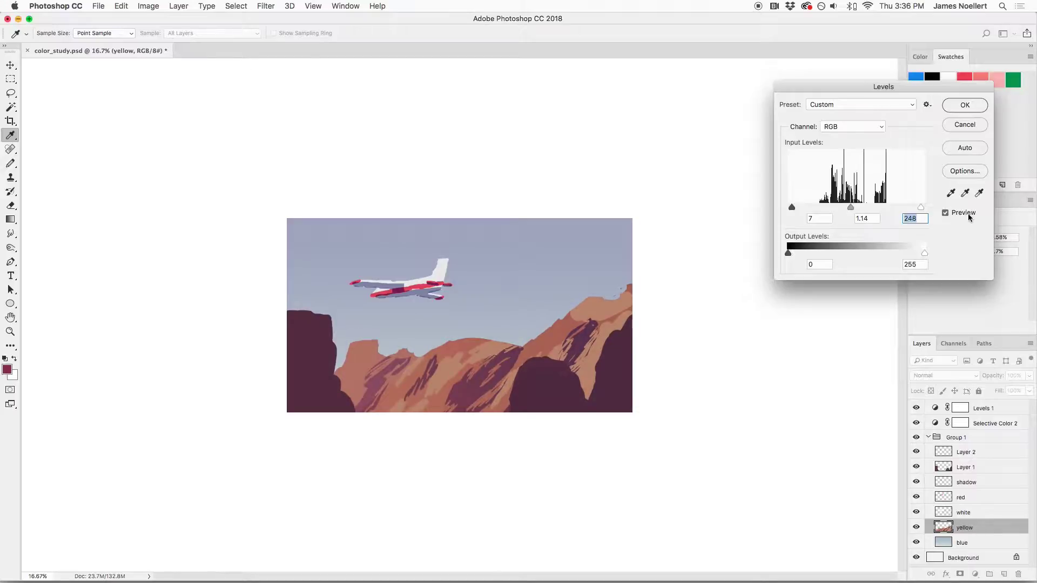
{"action": "left_click", "coordinate": [965, 106]}
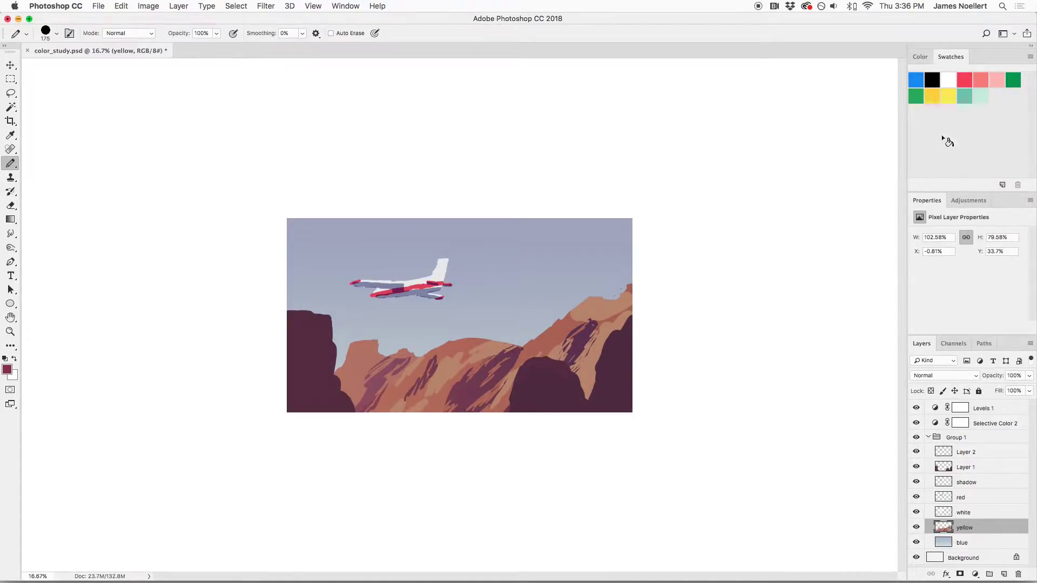
Move Layer 2 below Layer 1 in Group 1 so it sits directly above the shadow layer
{"action": "key", "text": "super+minus"}
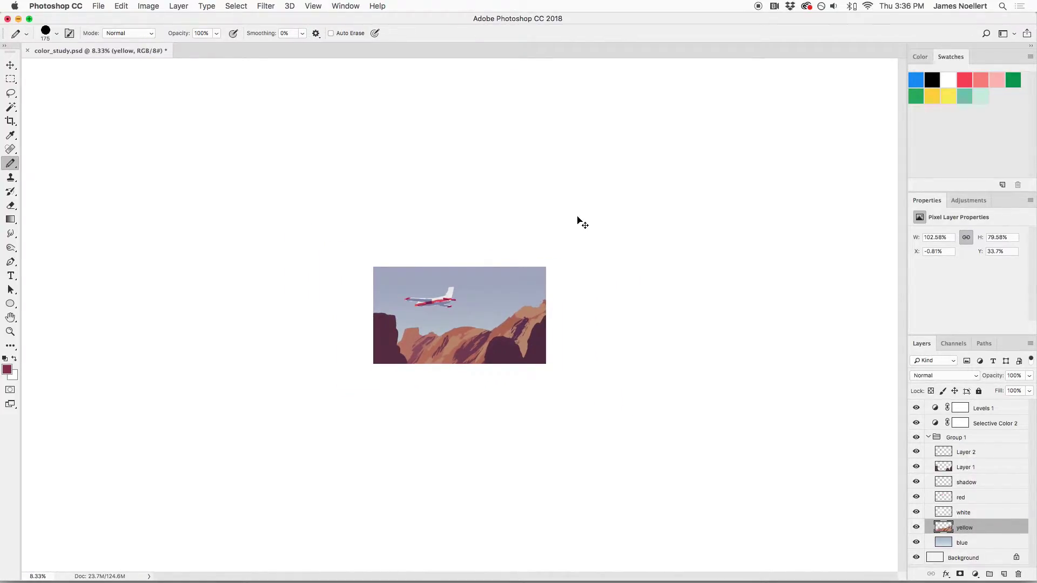
{"action": "key", "text": "super+plus"}
{"action": "key", "text": "super+plus"}
{"action": "key", "text": "super+plus"}
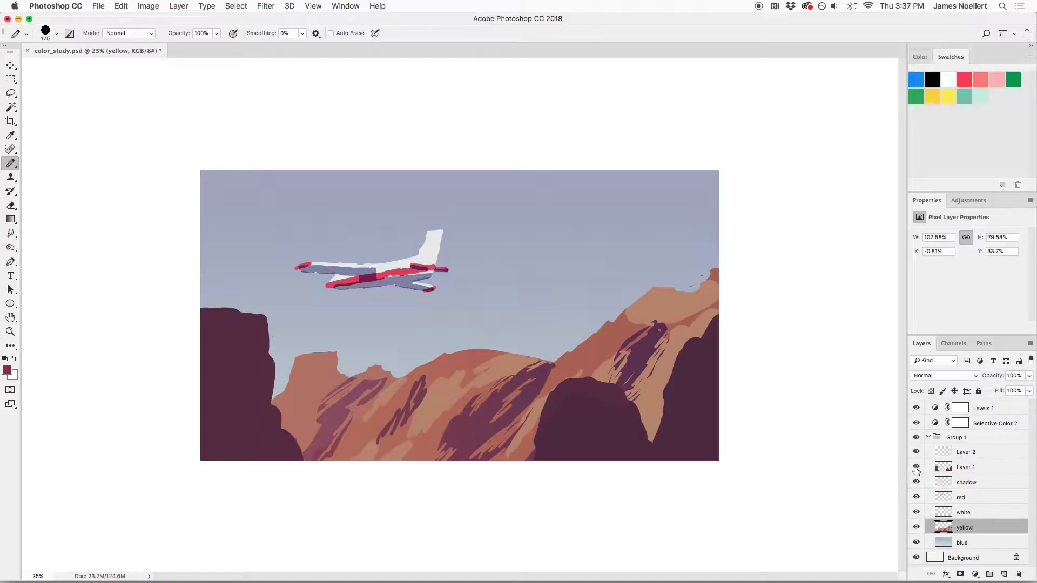
{"action": "left_click_drag", "start_coordinate": [957, 454], "coordinate": [958, 475]}
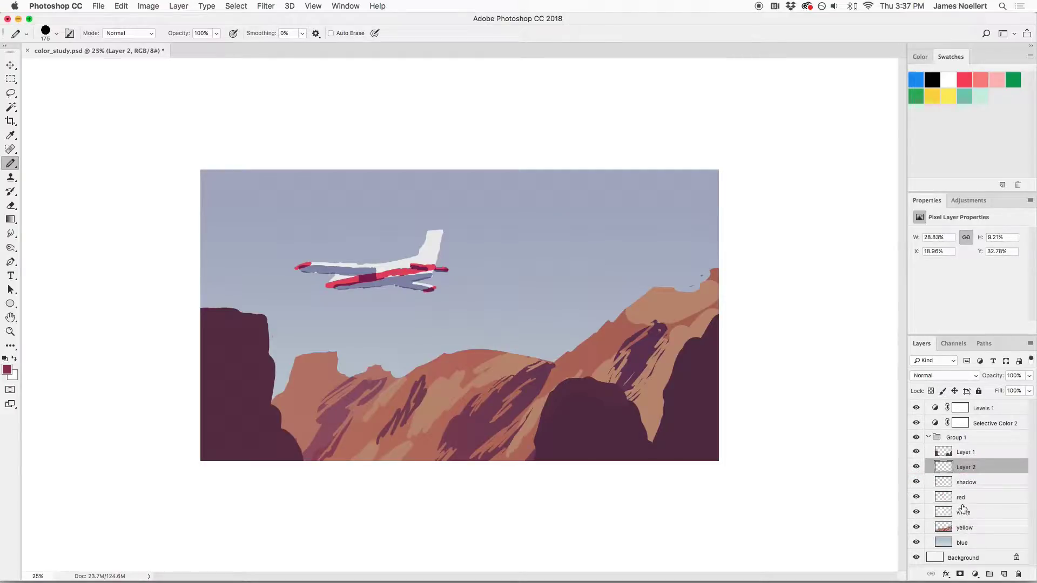
Select the plane's layers from Layer 2 through white, scale them together to about 74%, and show the guides
{"action": "left_click", "coordinate": [917, 512]}
{"action": "left_click", "coordinate": [917, 513]}
{"action": "left_click", "coordinate": [965, 513], "text": "shift"}
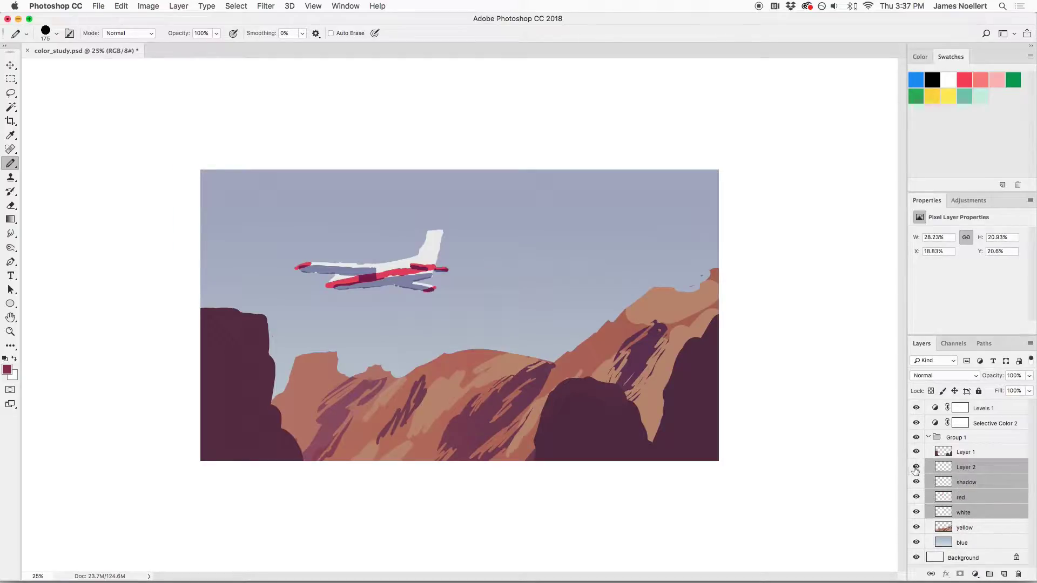
{"action": "key", "text": "super+t"}
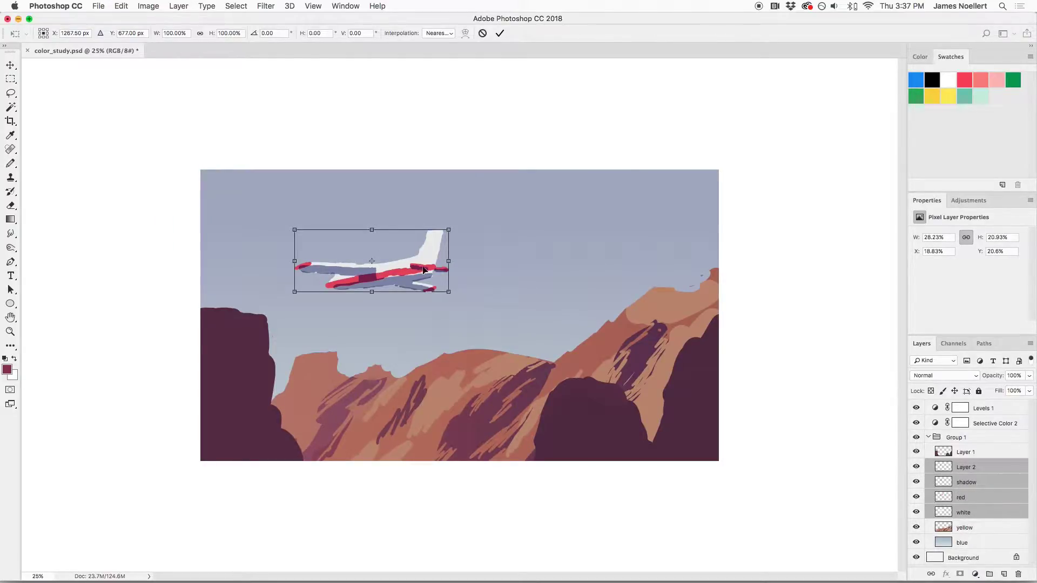
{"action": "left_click_drag", "start_coordinate": [450, 294], "coordinate": [390, 267]}
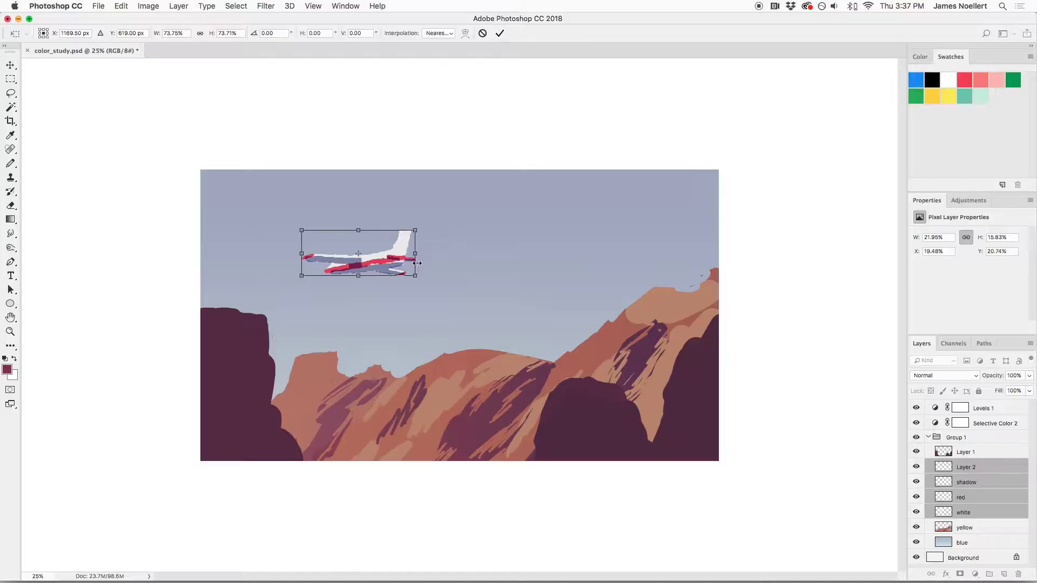
{"action": "key", "text": "Return"}
{"action": "key", "text": "b"}
{"action": "key", "text": "super+semicolon"}
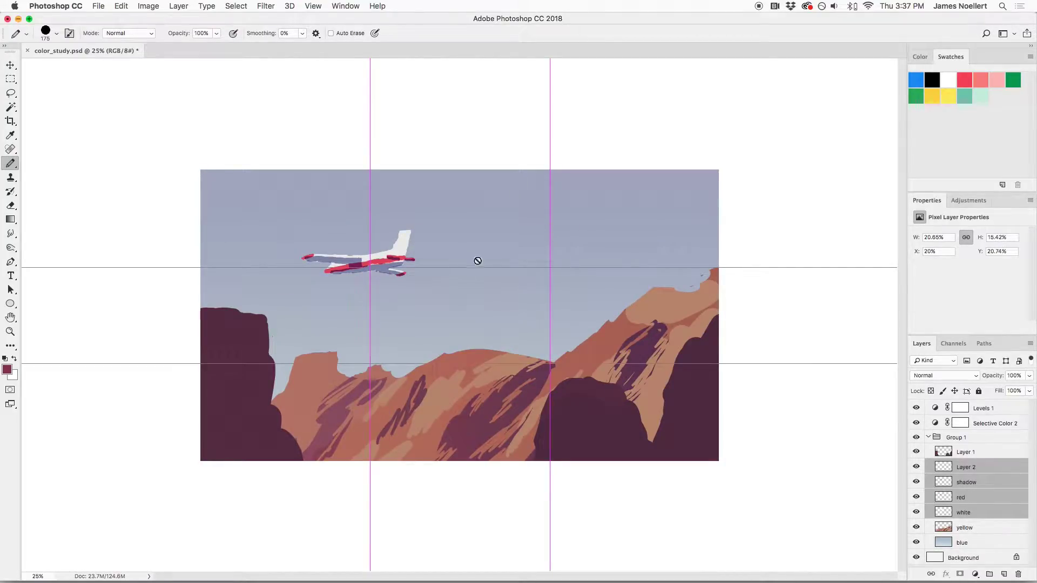
Shift the plane's layers slightly left with Free Transform, hide the guides and check the overall composition
{"action": "key", "text": "super+t"}
{"action": "left_click_drag", "start_coordinate": [409, 242], "coordinate": [400, 242]}
{"action": "key", "text": "Return"}
{"action": "key", "text": "b"}
{"action": "key", "text": "super+semicolon"}
{"action": "key", "text": "super+minus"}
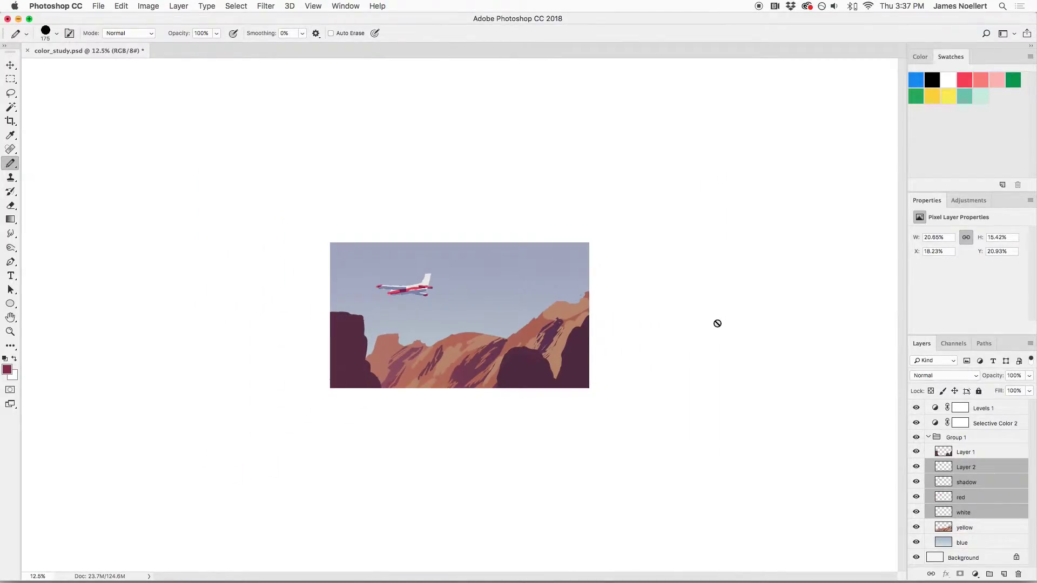
{"action": "key", "text": "super+plus"}
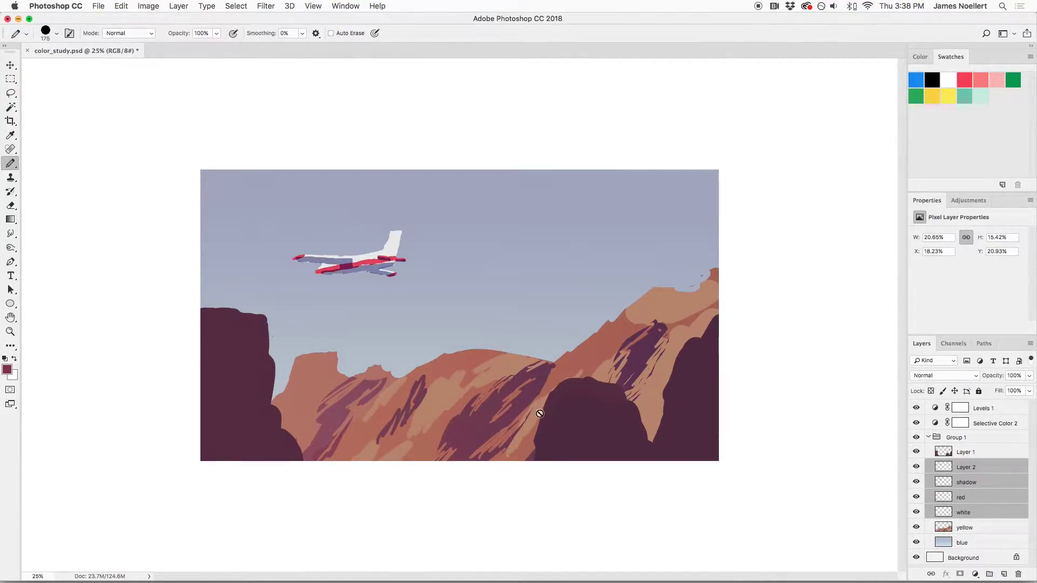
Add a new layer directly below Layer 1 and reduce the pencil to 20 px for roughing in the plane's cast shadow
{"action": "left_click", "coordinate": [986, 456]}
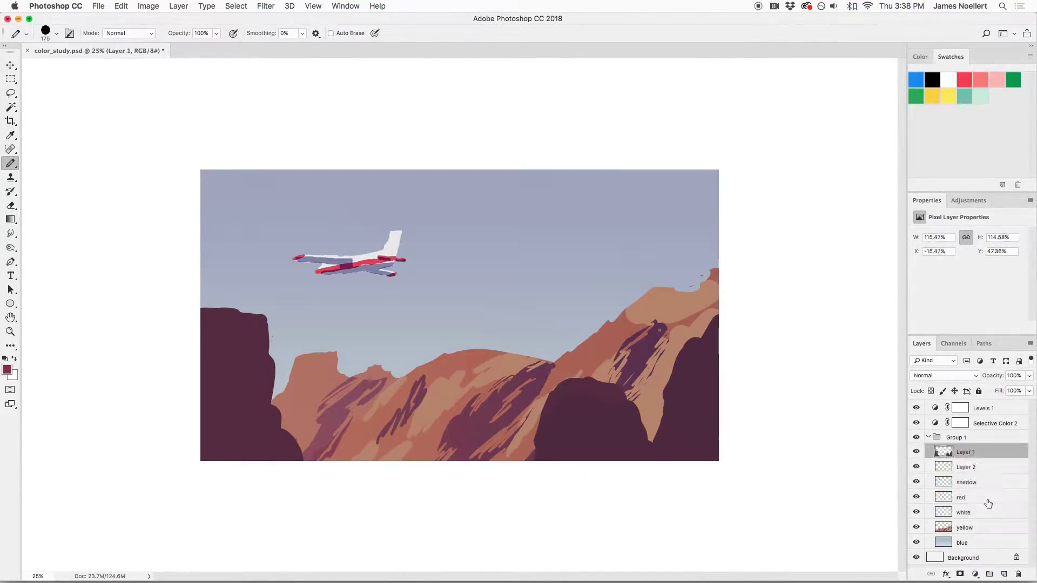
{"action": "left_click", "coordinate": [1003, 572]}
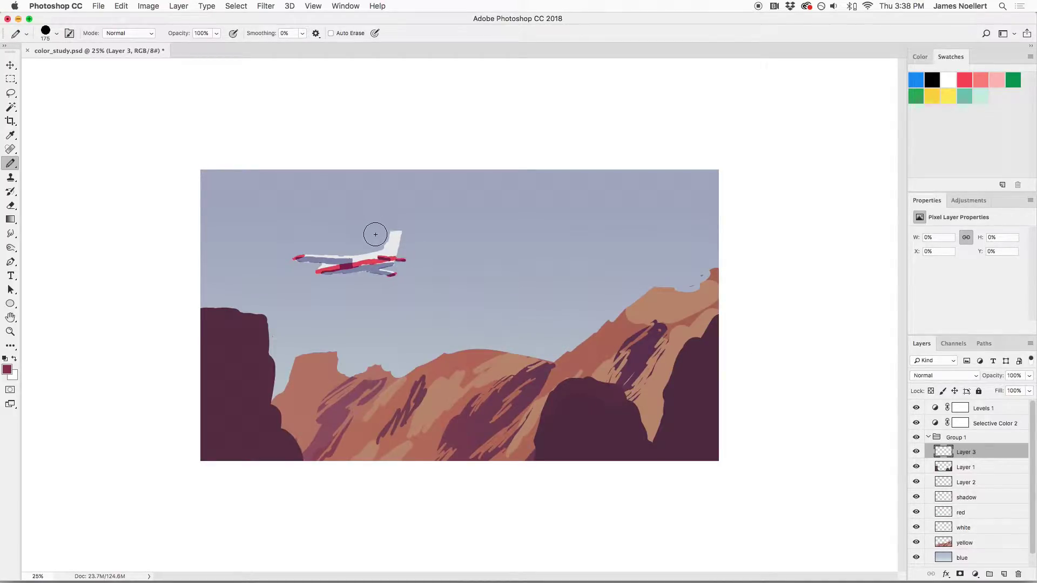
{"action": "key", "text": "super+equal"}
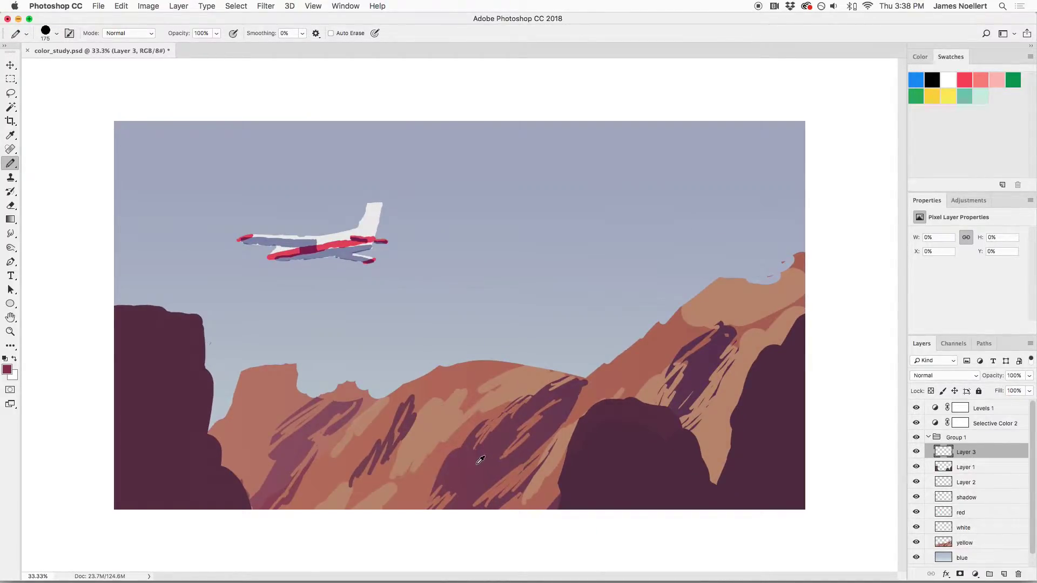
{"action": "key", "text": "bracketleft"}
{"action": "key", "text": "bracketleft"}
{"action": "key", "text": "bracketleft"}
{"action": "key", "text": "bracketleft"}
{"action": "key", "text": "bracketleft"}
{"action": "key", "text": "bracketleft"}
{"action": "key", "text": "bracketleft"}
{"action": "key", "text": "bracketleft"}
{"action": "key", "text": "bracketleft"}
{"action": "left_click_drag", "start_coordinate": [961, 457], "coordinate": [958, 477]}
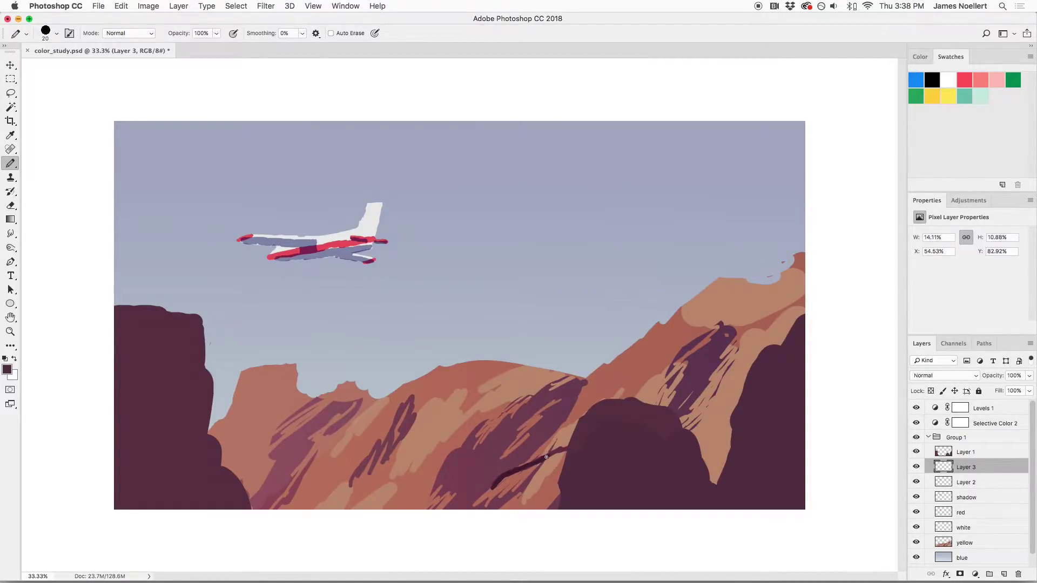
Sample the foreground rock's plum color with the adjustment layers hidden, rework the cast shadow on the slope and trim its edges
{"action": "left_click_drag", "start_coordinate": [916, 423], "coordinate": [916, 408]}
{"action": "left_click", "coordinate": [621, 394]}
{"action": "key", "text": "e"}
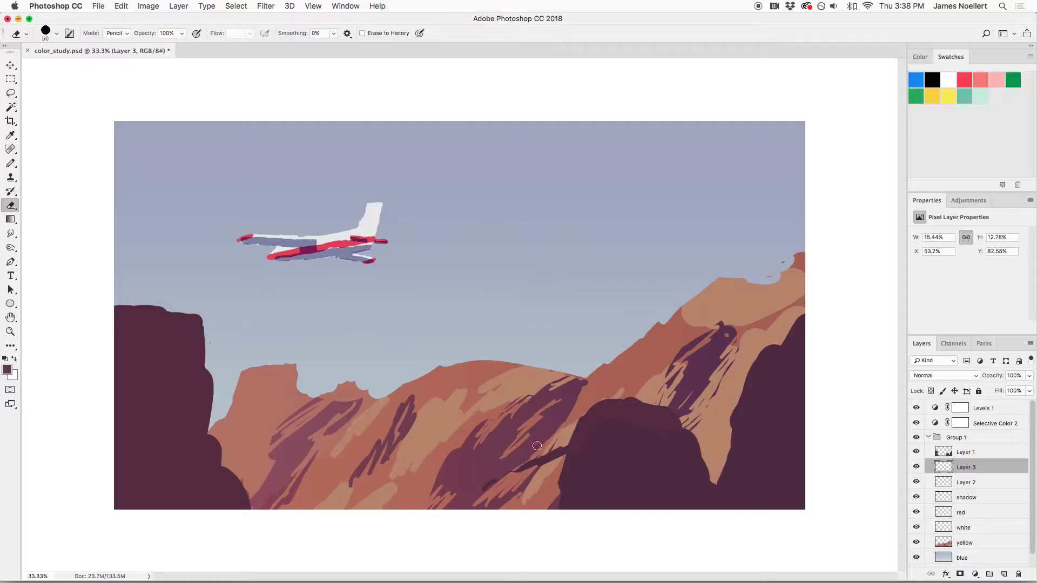
{"action": "key", "text": "b"}
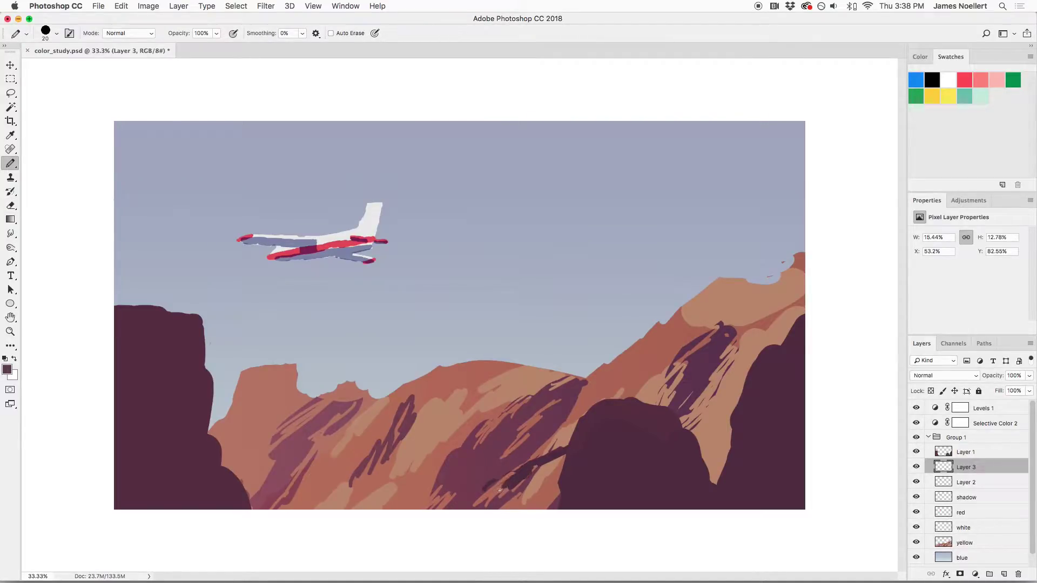
Add a wing to the plane's cast shadow, erase its far end, and set Layer 3's blend mode to Multiply
{"action": "mouse_move", "coordinate": [542, 455]}
{"action": "left_mouse_down"}
{"action": "mouse_move", "coordinate": [563, 435]}
{"action": "mouse_move", "coordinate": [540, 458]}
{"action": "left_mouse_up"}
{"action": "key", "text": "e"}
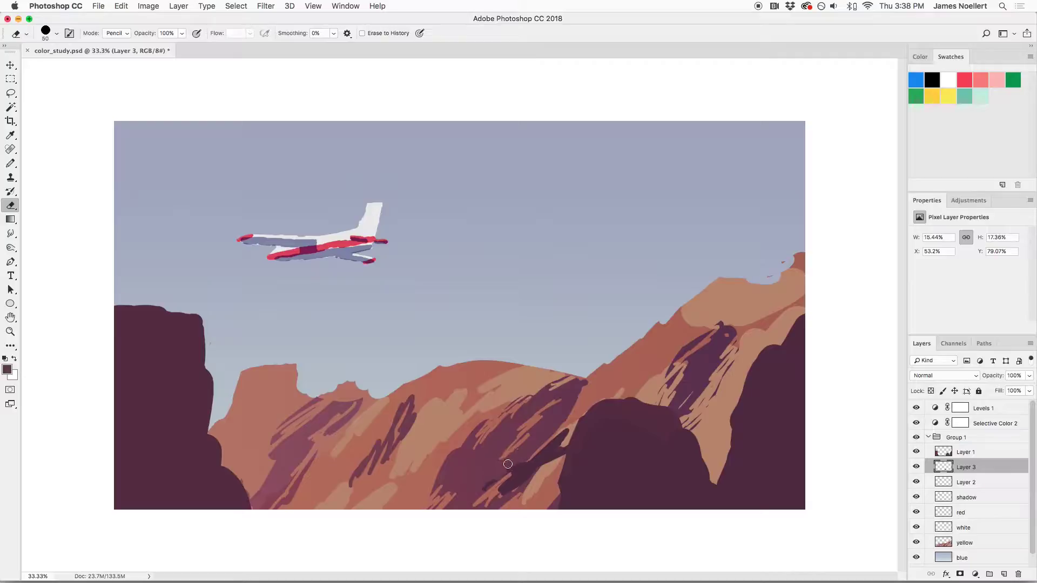
{"action": "left_click", "coordinate": [470, 501]}
{"action": "key", "text": "b"}
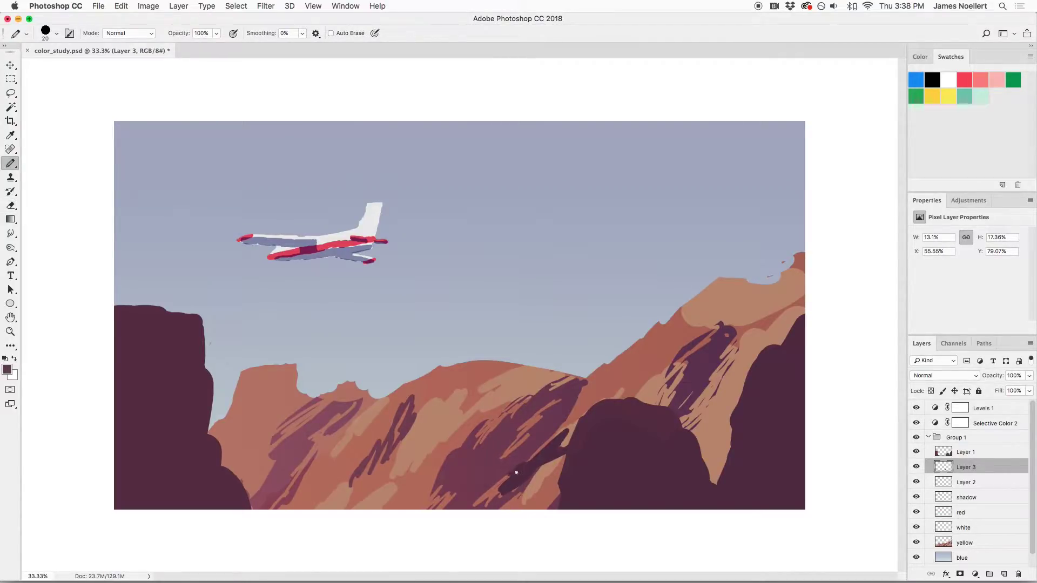
{"action": "key", "text": "e"}
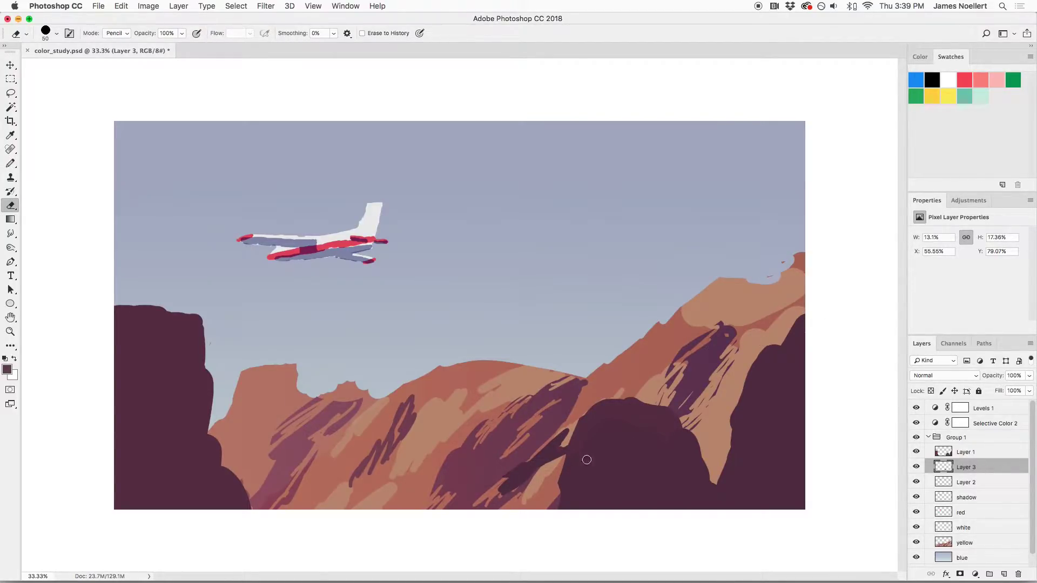
{"action": "left_click", "coordinate": [935, 376]}
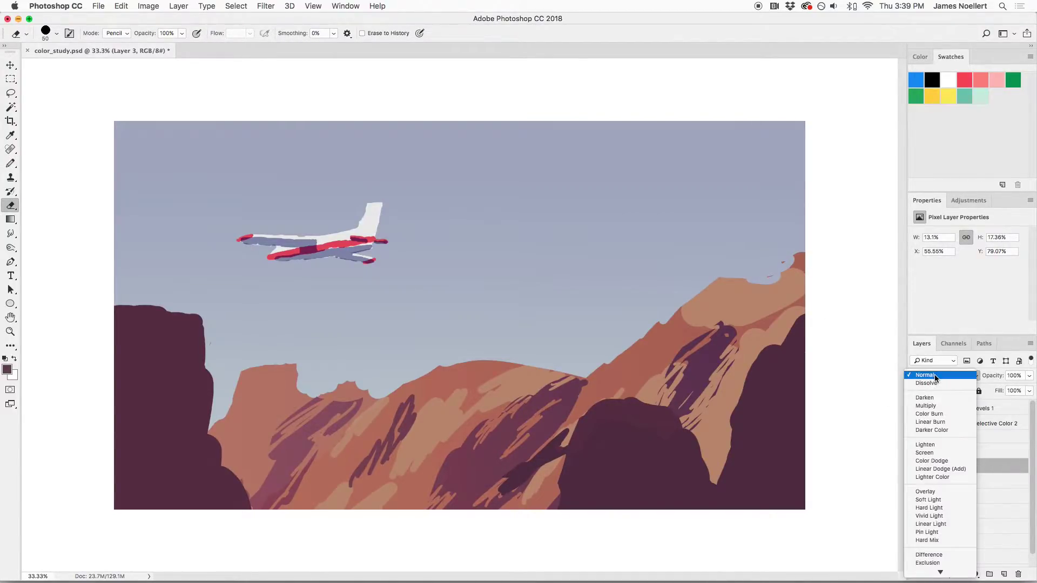
{"action": "left_click", "coordinate": [939, 405]}
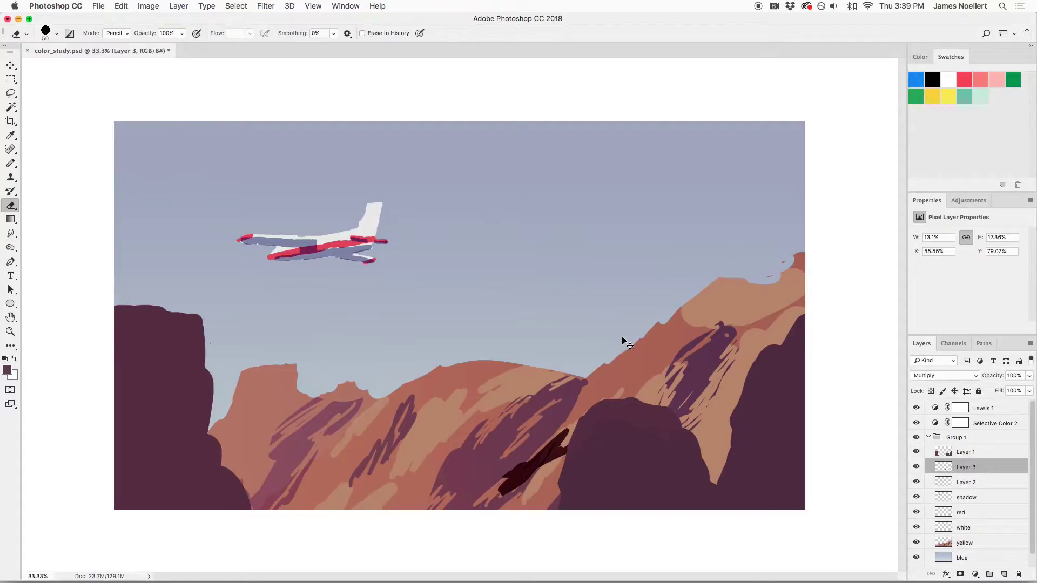
{"action": "key", "text": "ctrl+u"}
{"action": "left_click", "coordinate": [708, 232]}
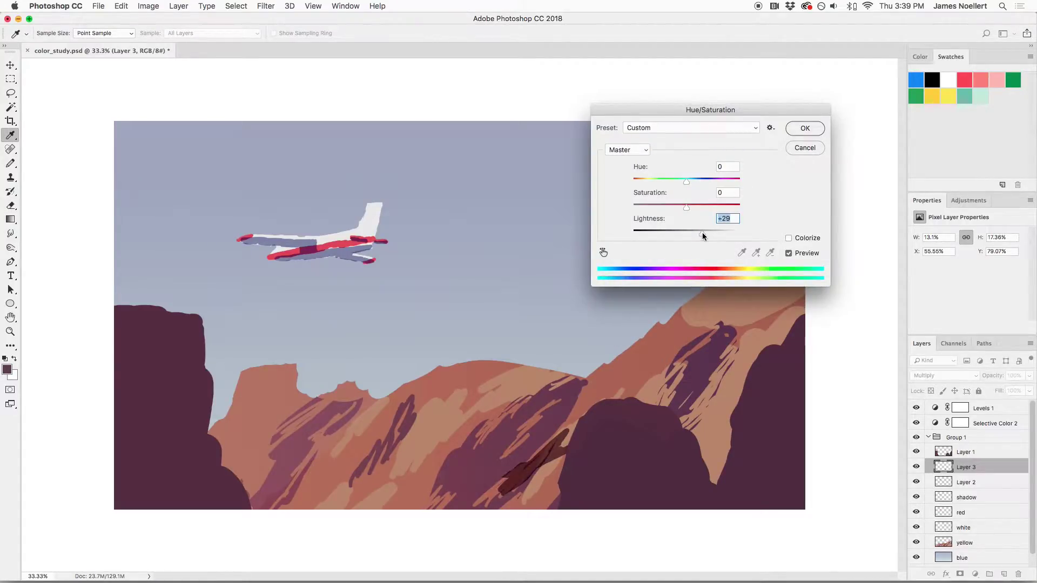
{"action": "left_click_drag", "start_coordinate": [708, 231], "coordinate": [709, 232]}
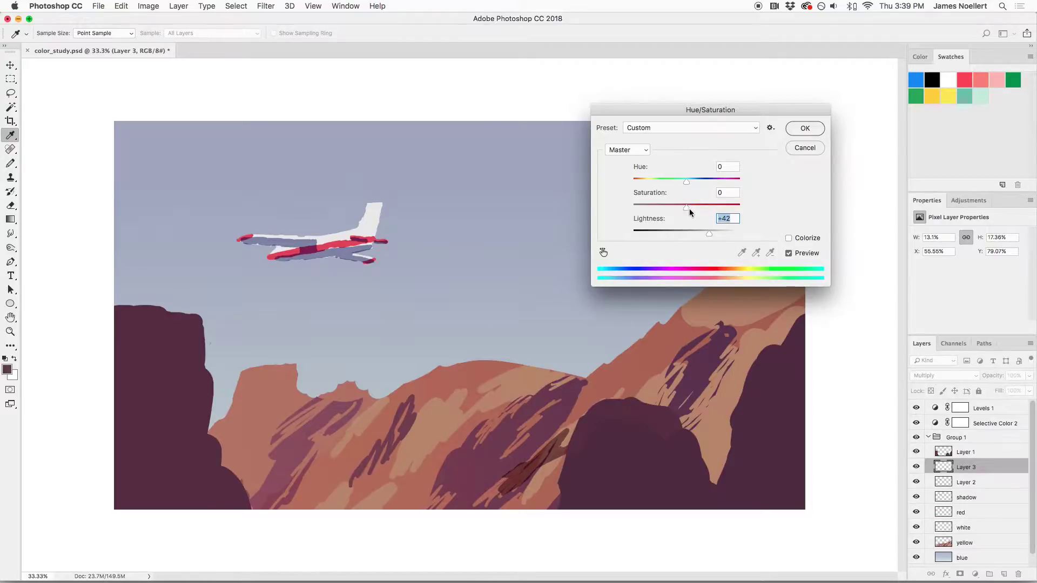
{"action": "left_click", "coordinate": [804, 148]}
Hide the Levels 1 and Selective Color 2 adjustments, and compare the image with Layer 3 off and on
{"action": "key", "text": "e"}
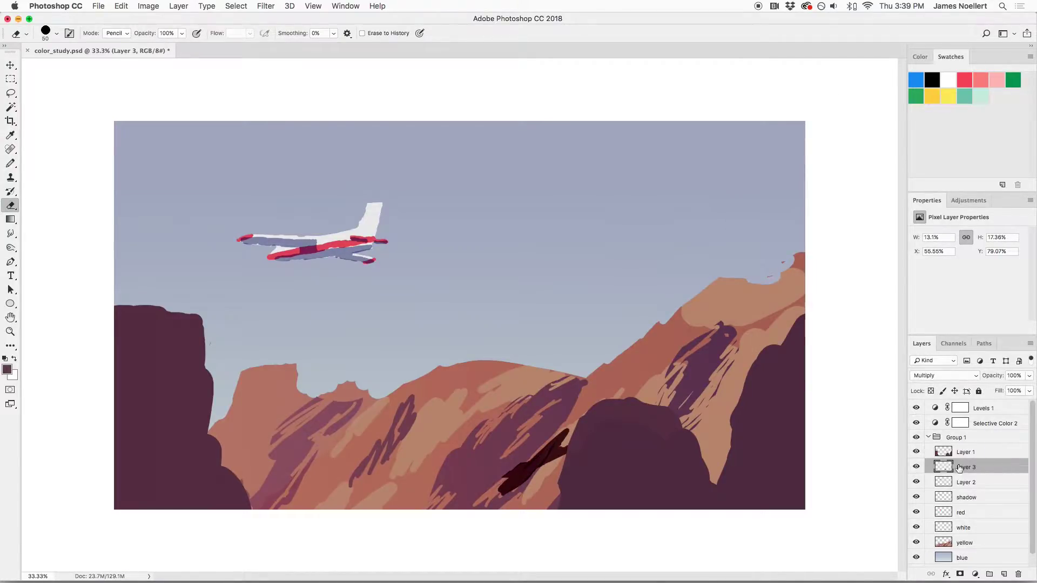
{"action": "left_click", "coordinate": [916, 467]}
{"action": "left_click", "coordinate": [917, 466]}
{"action": "left_click_drag", "start_coordinate": [916, 407], "coordinate": [916, 423]}
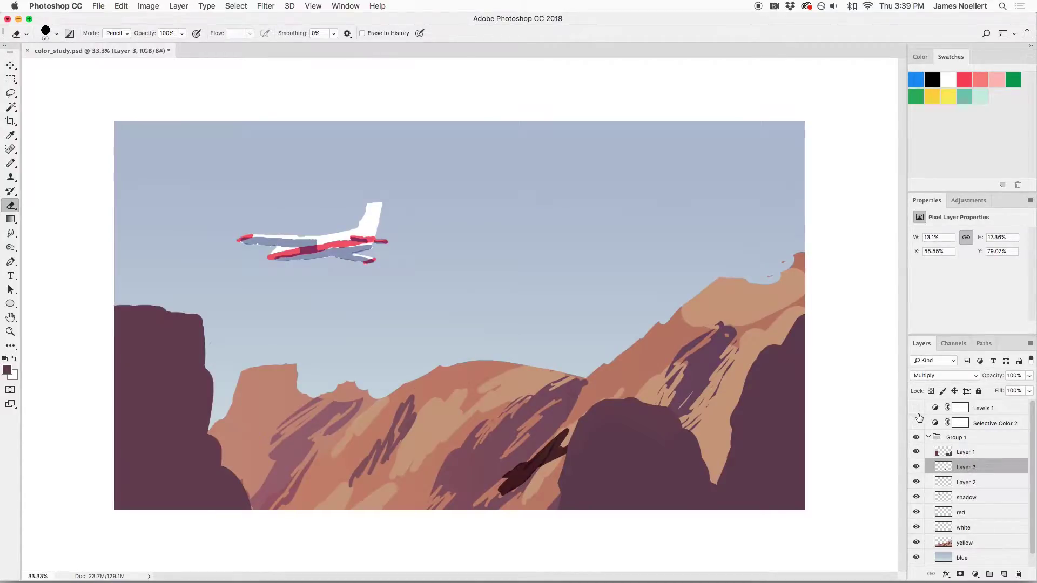
{"action": "left_click", "coordinate": [916, 466]}
{"action": "left_click", "coordinate": [916, 467]}
Apply Hue/Saturation to Layer 3 with hue -32, saturation +39 and lightness about +44, comparing against the preview
{"action": "key", "text": "super+u"}
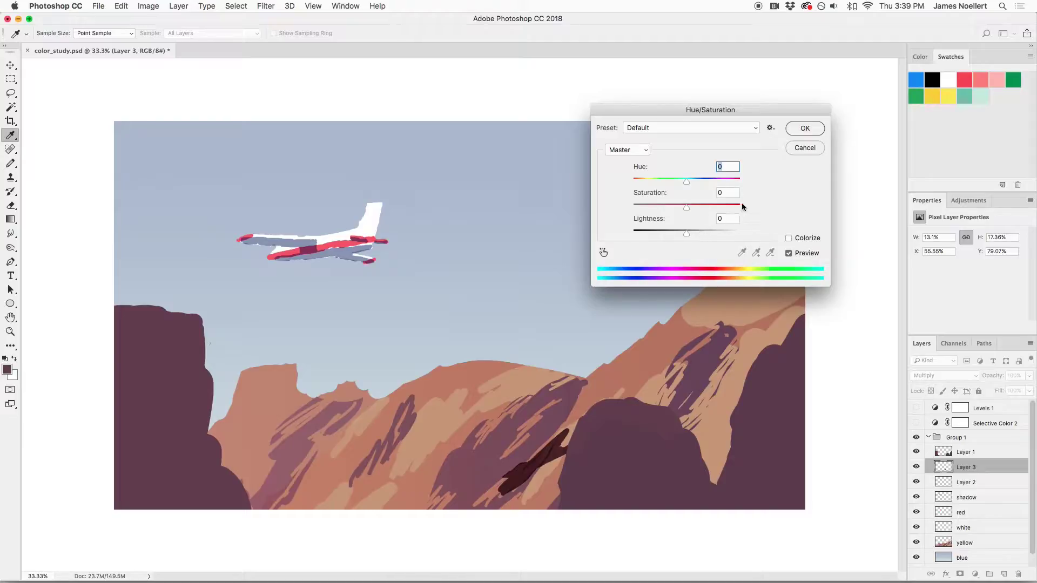
{"action": "left_click", "coordinate": [702, 231]}
{"action": "mouse_move", "coordinate": [704, 233]}
{"action": "left_mouse_down"}
{"action": "mouse_move", "coordinate": [724, 209]}
{"action": "mouse_move", "coordinate": [742, 210]}
{"action": "mouse_move", "coordinate": [680, 182]}
{"action": "left_mouse_up"}
{"action": "left_click", "coordinate": [788, 252]}
{"action": "left_click", "coordinate": [788, 253]}
{"action": "left_click_drag", "start_coordinate": [720, 207], "coordinate": [707, 205]}
{"action": "left_click", "coordinate": [667, 182]}
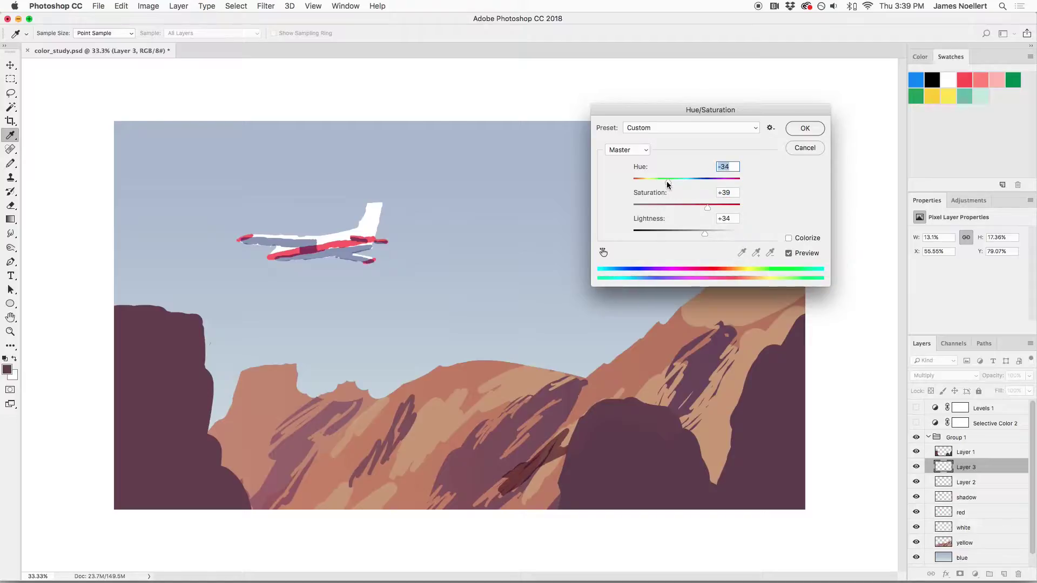
{"action": "left_click_drag", "start_coordinate": [704, 235], "coordinate": [710, 233]}
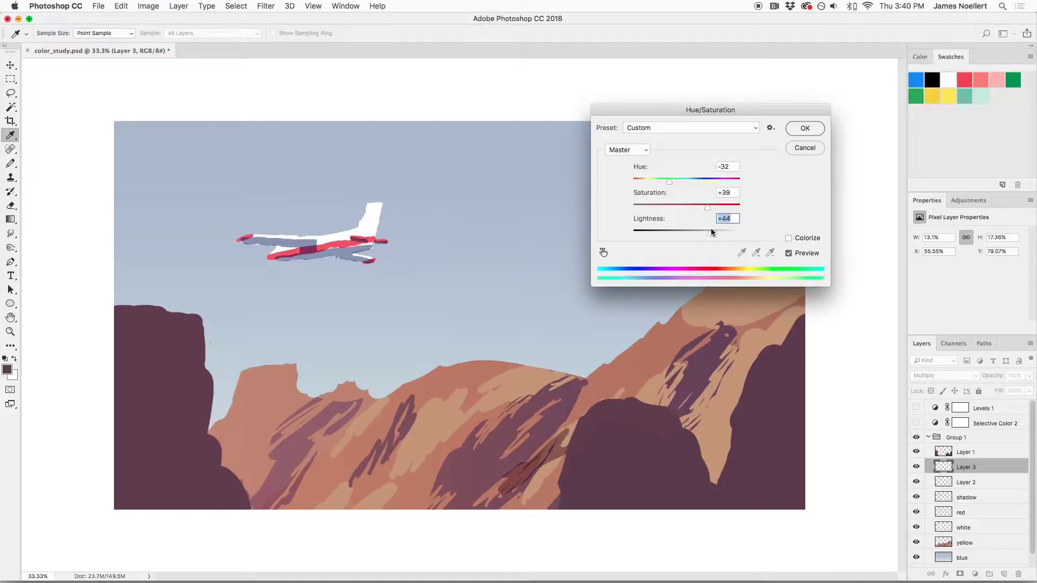
{"action": "left_click", "coordinate": [790, 149]}
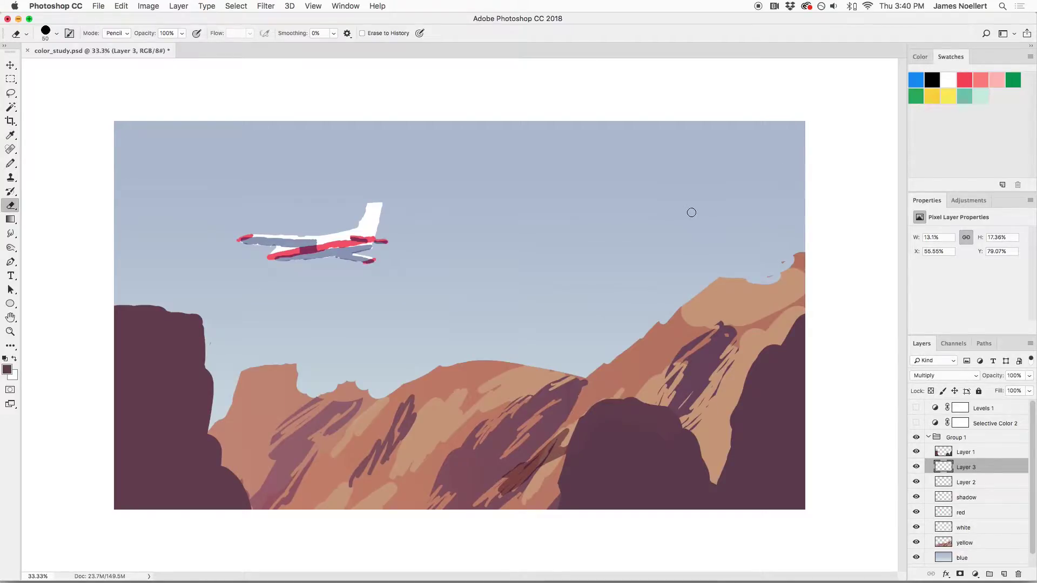
Apply a midtone Color Balance to Layer 3, about +89 toward blue and slightly toward cyan
{"action": "key", "text": "super+b"}
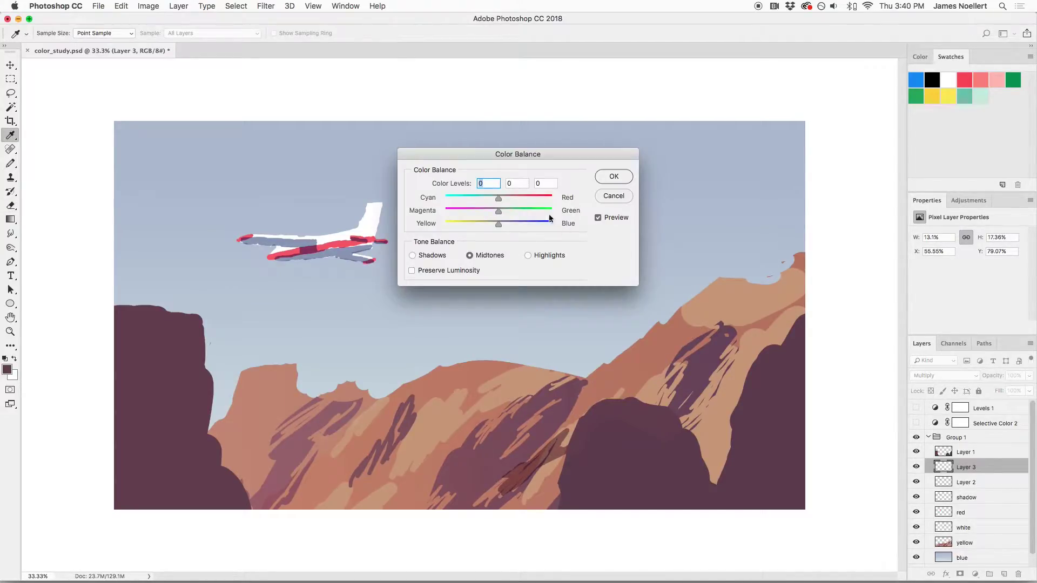
{"action": "left_click_drag", "start_coordinate": [514, 226], "coordinate": [543, 228]}
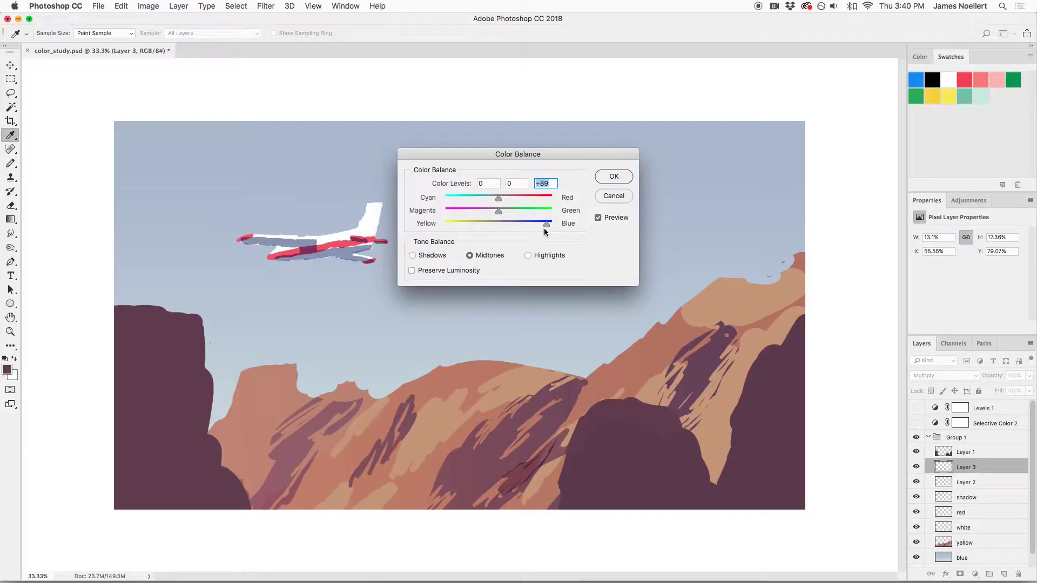
{"action": "left_click", "coordinate": [487, 198]}
{"action": "left_click", "coordinate": [615, 178]}
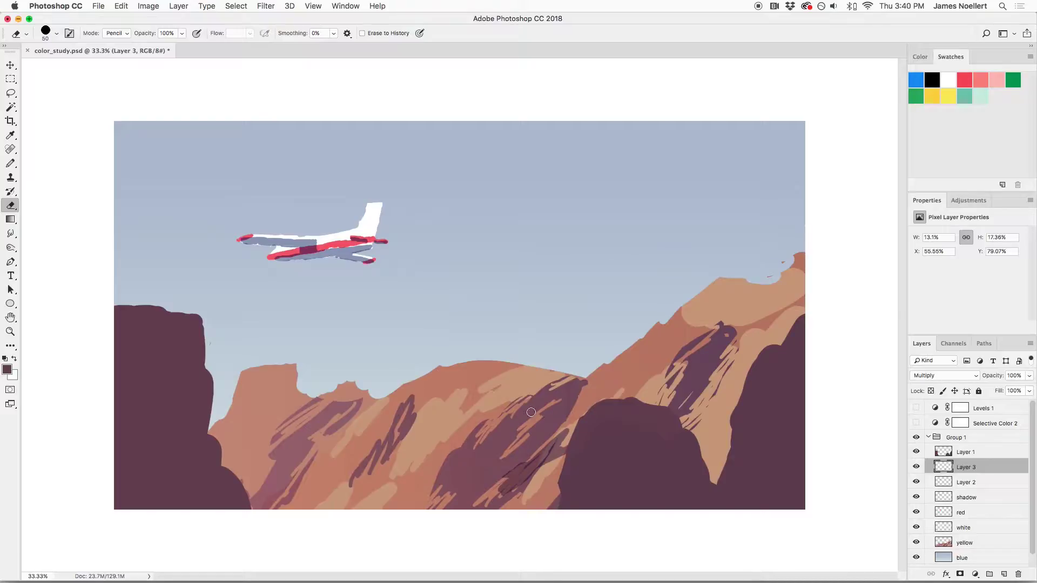
Move the plane's cast shadow down and left onto the purple shaded part of the slope
{"action": "key", "text": "v"}
{"action": "mouse_move", "coordinate": [550, 454]}
{"action": "left_mouse_down"}
{"action": "mouse_move", "coordinate": [453, 463]}
{"action": "mouse_move", "coordinate": [470, 471]}
{"action": "mouse_move", "coordinate": [564, 439]}
{"action": "mouse_move", "coordinate": [402, 456]}
{"action": "mouse_move", "coordinate": [327, 480]}
{"action": "mouse_move", "coordinate": [489, 468]}
{"action": "left_mouse_up"}
{"action": "key", "text": "b"}
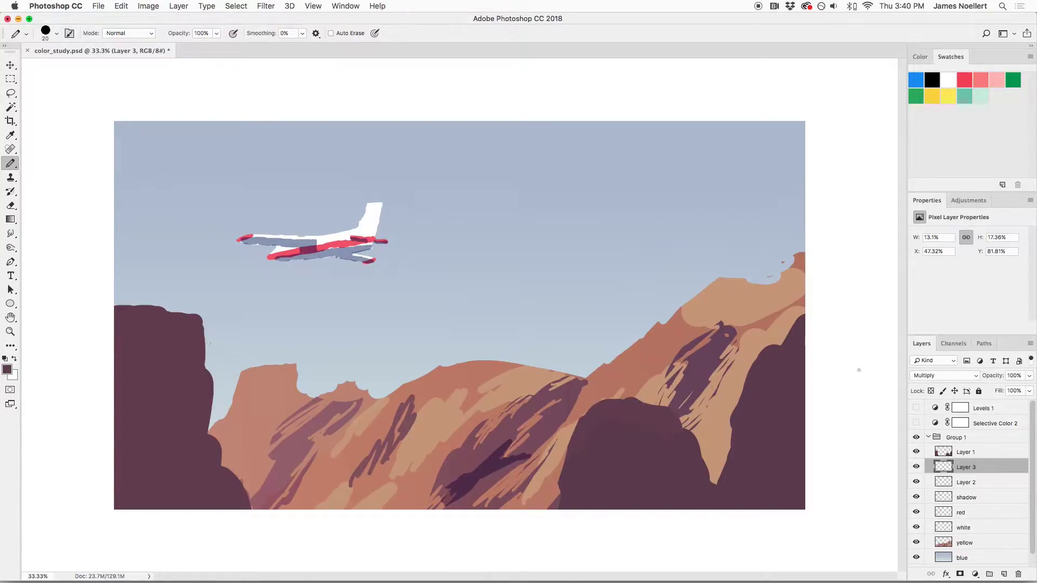
Set Layer 3 to Normal blending, sample the shadow's lavender color and extend the plane-shaped silhouette with the pencil
{"action": "left_click", "coordinate": [937, 376]}
{"action": "left_click", "coordinate": [933, 345]}
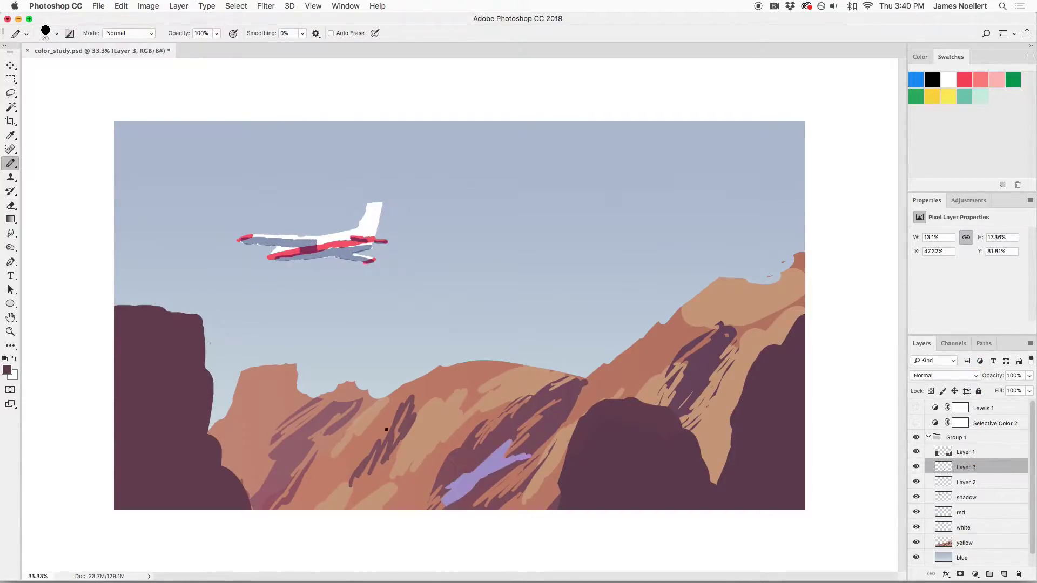
{"action": "left_click", "coordinate": [469, 470], "text": "alt"}
{"action": "mouse_move", "coordinate": [459, 481]}
{"action": "left_mouse_down"}
{"action": "mouse_move", "coordinate": [432, 491]}
{"action": "mouse_move", "coordinate": [462, 480]}
{"action": "left_mouse_up"}
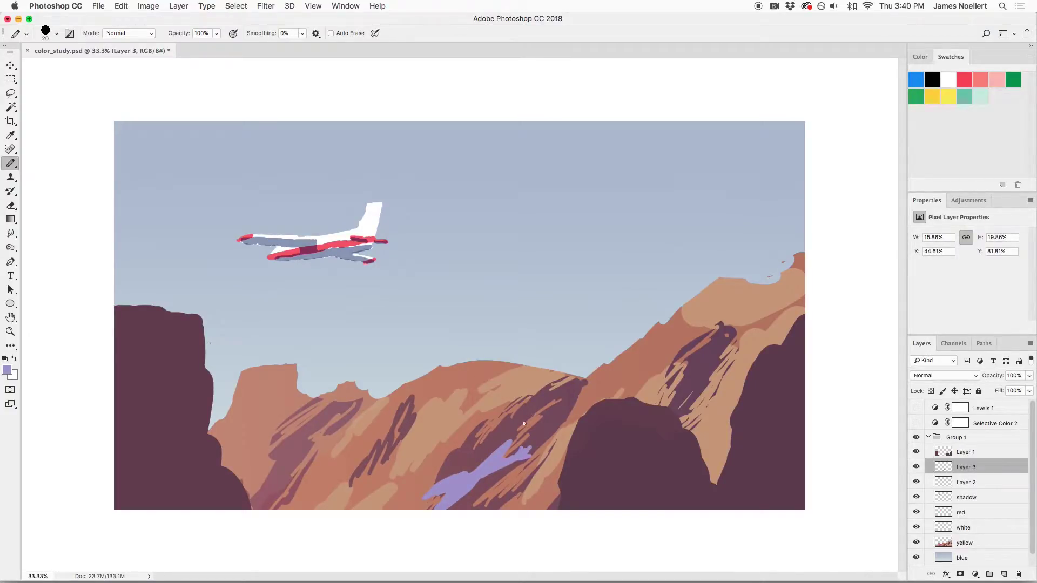
Scale the plane's cast shadow down to about 56% and set Layer 3's blend mode to Multiply
{"action": "key", "text": "super+t"}
{"action": "left_click_drag", "start_coordinate": [532, 517], "coordinate": [503, 501]}
{"action": "key", "text": "Return"}
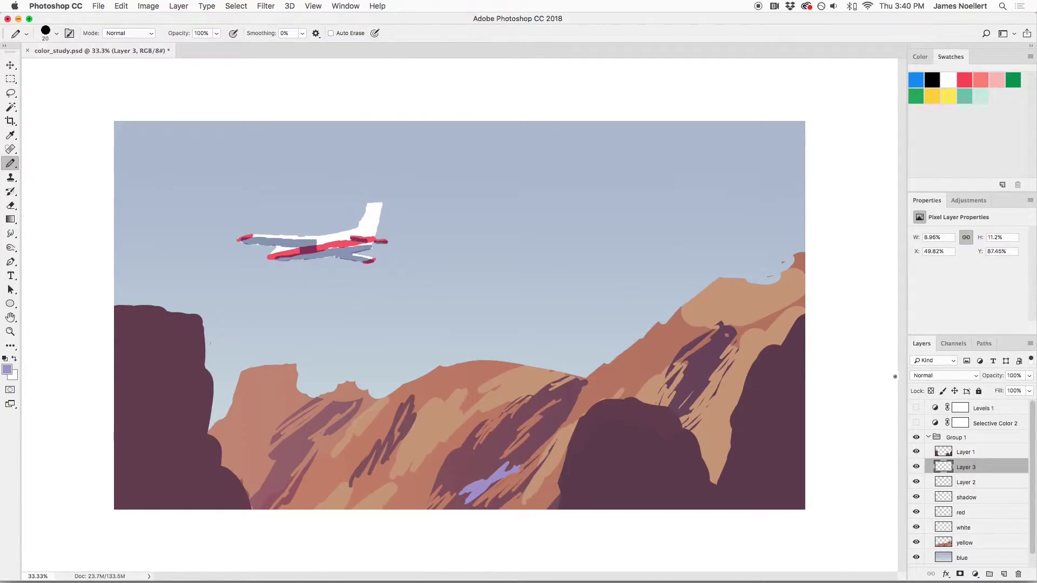
{"action": "left_click", "coordinate": [928, 377]}
{"action": "left_click", "coordinate": [924, 407]}
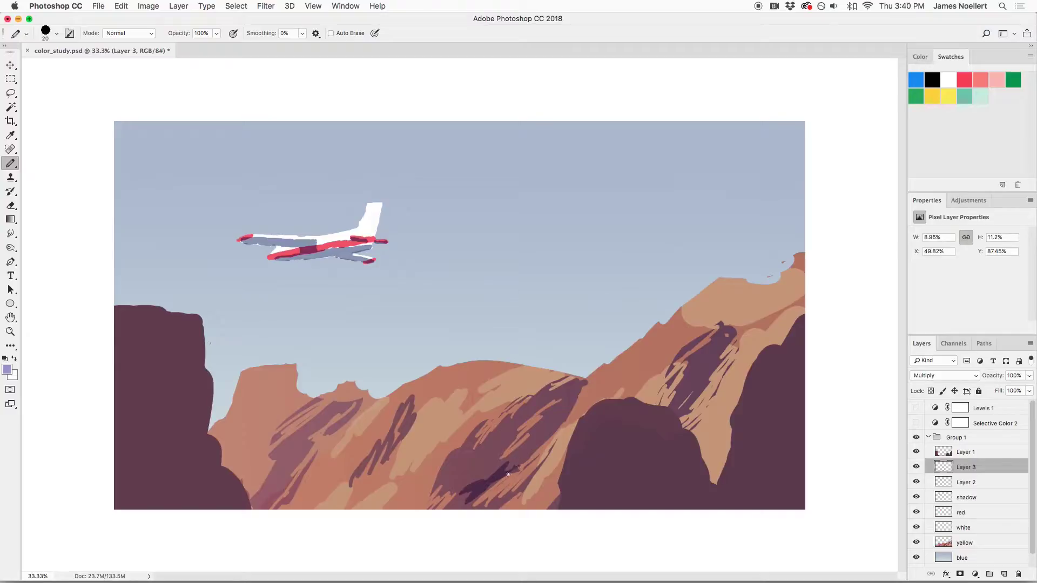
Move the reduced cast shadow right and slightly up, beside the central foreground rock, and check the composition
{"action": "key", "text": "v"}
{"action": "mouse_move", "coordinate": [496, 466]}
{"action": "left_mouse_down"}
{"action": "mouse_move", "coordinate": [549, 464]}
{"action": "mouse_move", "coordinate": [530, 469]}
{"action": "left_mouse_up"}
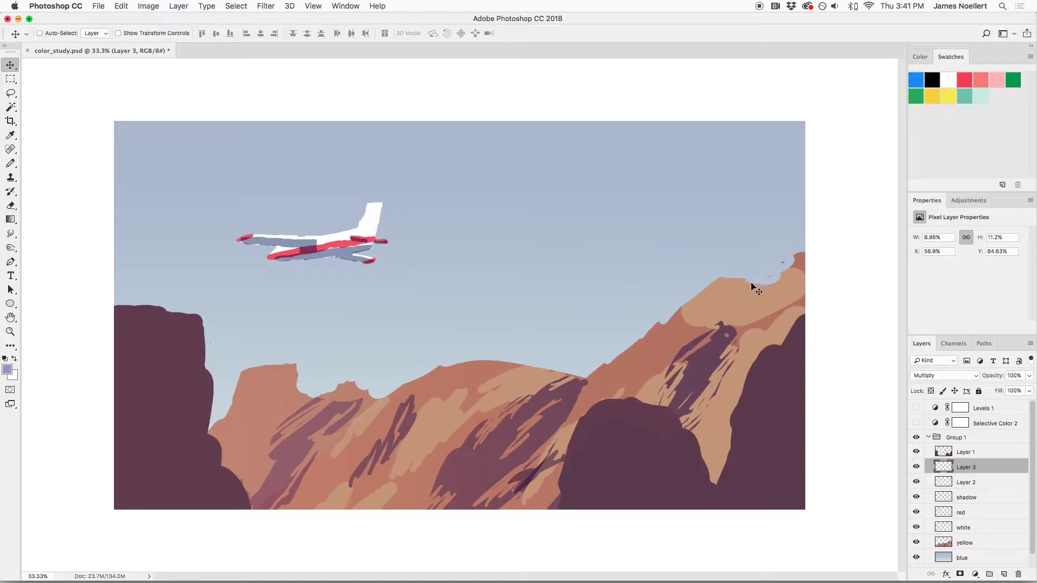
{"action": "key", "text": "super+minus"}
{"action": "key", "text": "super+plus"}
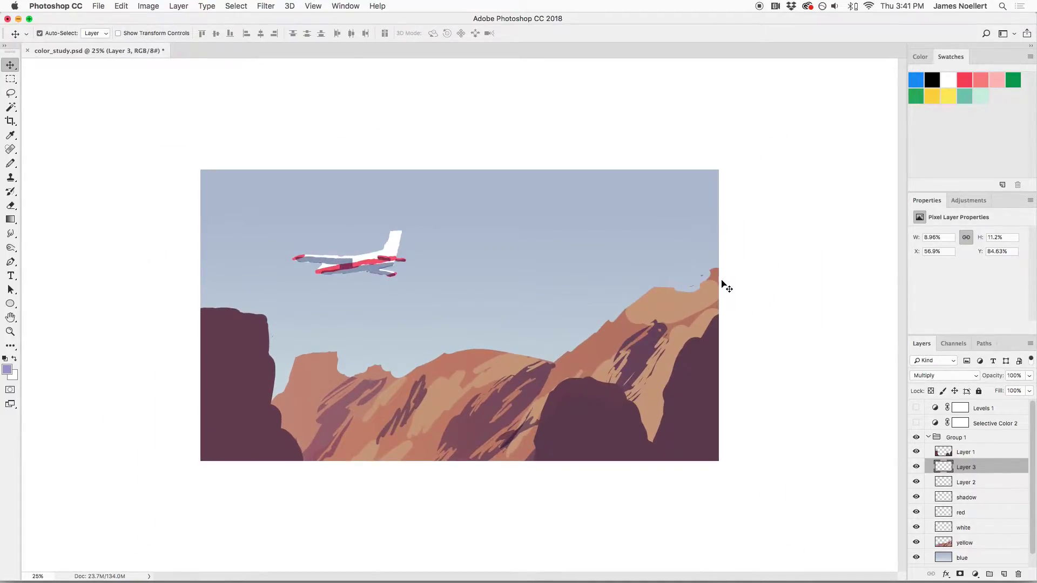
Show the Selective Color 2 and Levels 1 adjustments again and review the whole picture
{"action": "left_click", "coordinate": [976, 409]}
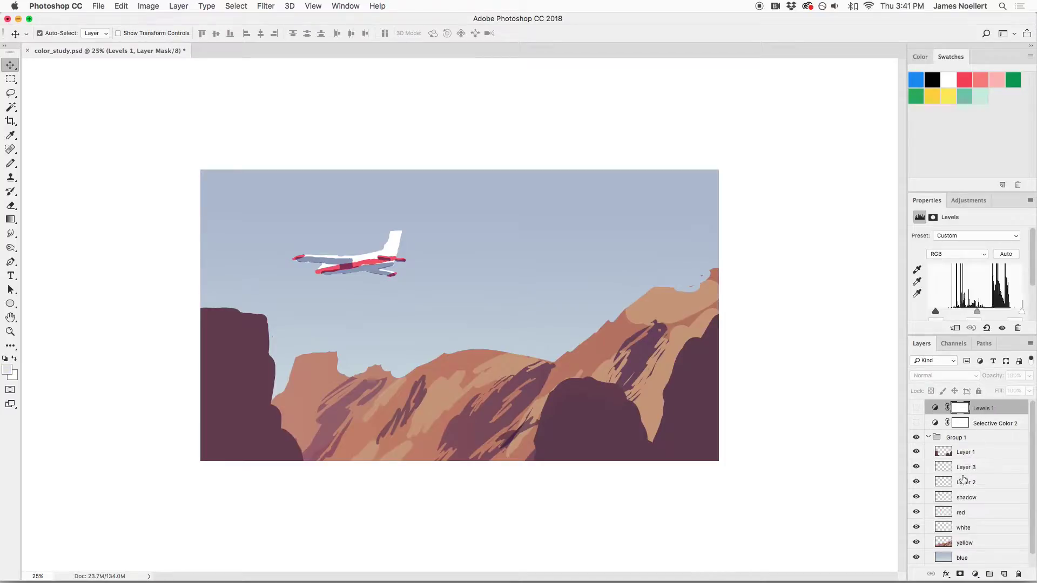
{"action": "left_click_drag", "start_coordinate": [916, 422], "coordinate": [917, 410]}
{"action": "key", "text": "super+minus"}
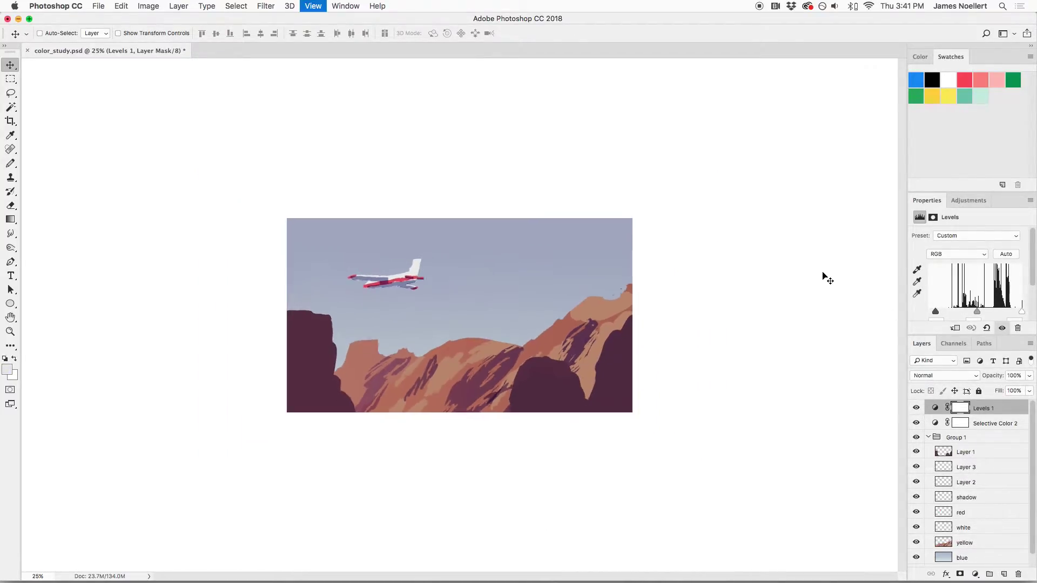
{"action": "key", "text": "super+plus"}
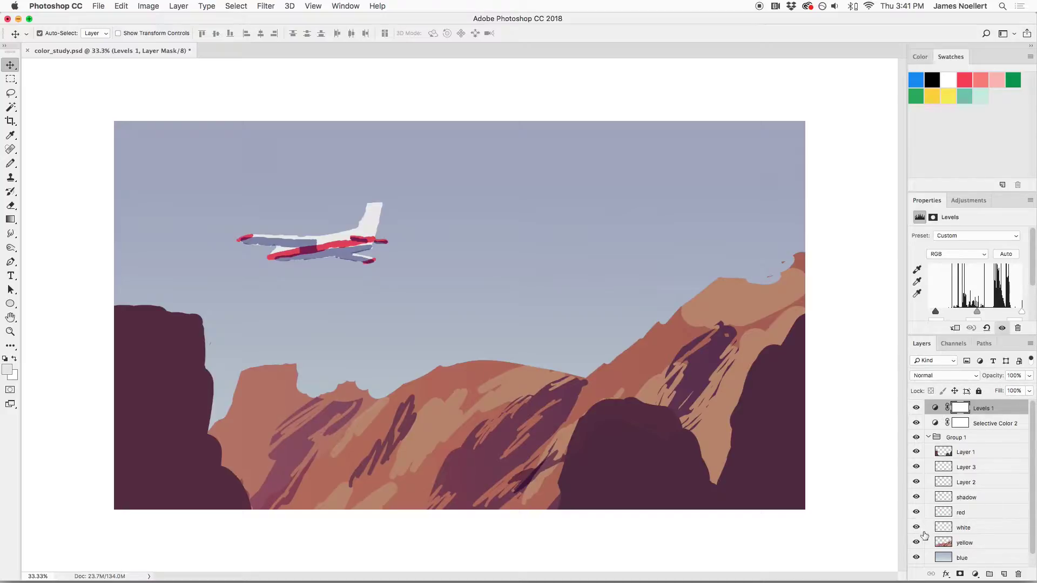
Check which mountains the yellow layer holds and duplicate that layer
{"action": "left_click", "coordinate": [916, 542]}
{"action": "left_click", "coordinate": [916, 543]}
{"action": "left_click", "coordinate": [980, 543]}
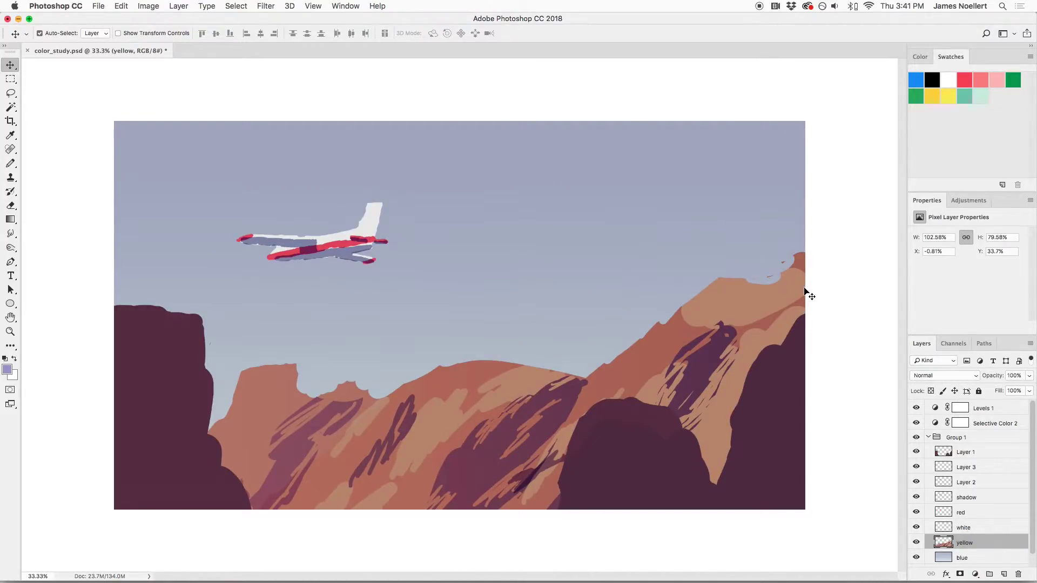
{"action": "left_click_drag", "start_coordinate": [966, 543], "coordinate": [998, 564]}
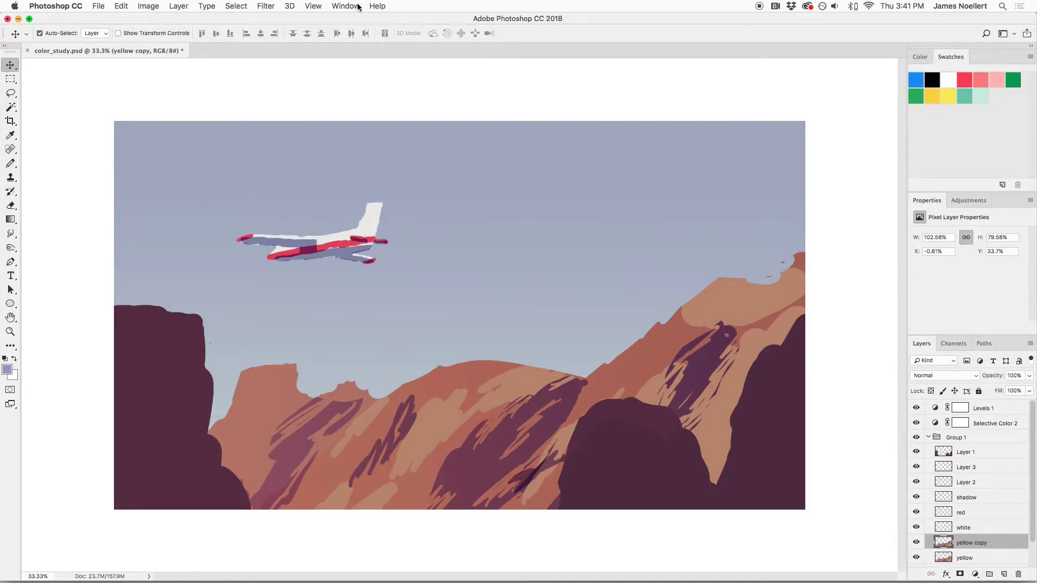
Apply a Gaussian Blur with a radius of 6.6 pixels to the yellow copy layer
{"action": "left_click", "coordinate": [267, 5]}
{"action": "left_click", "coordinate": [270, 19]}
{"action": "left_click", "coordinate": [262, 4]}
{"action": "mouse_move", "coordinate": [314, 146]}
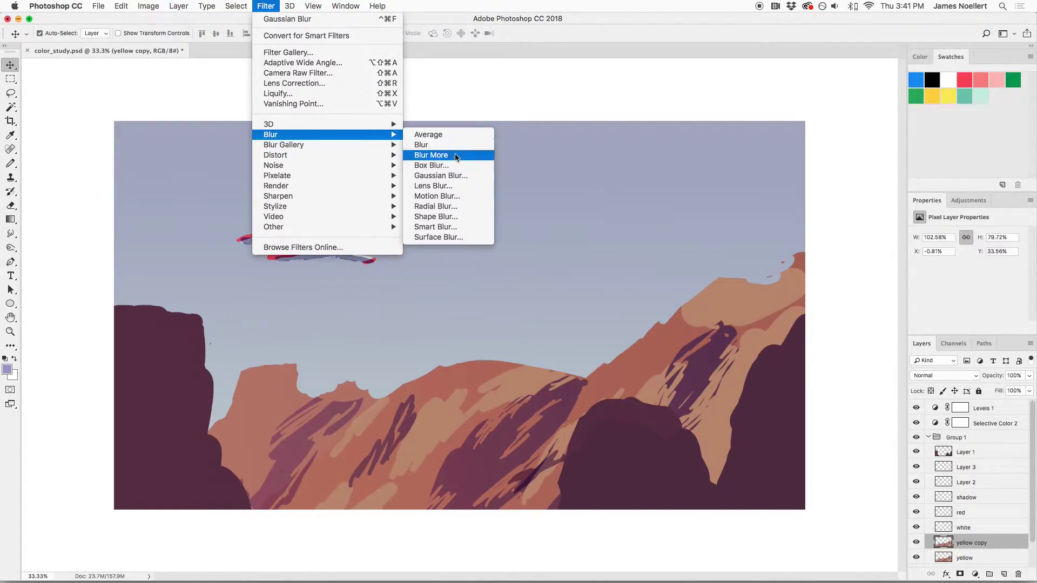
{"action": "left_click", "coordinate": [441, 176]}
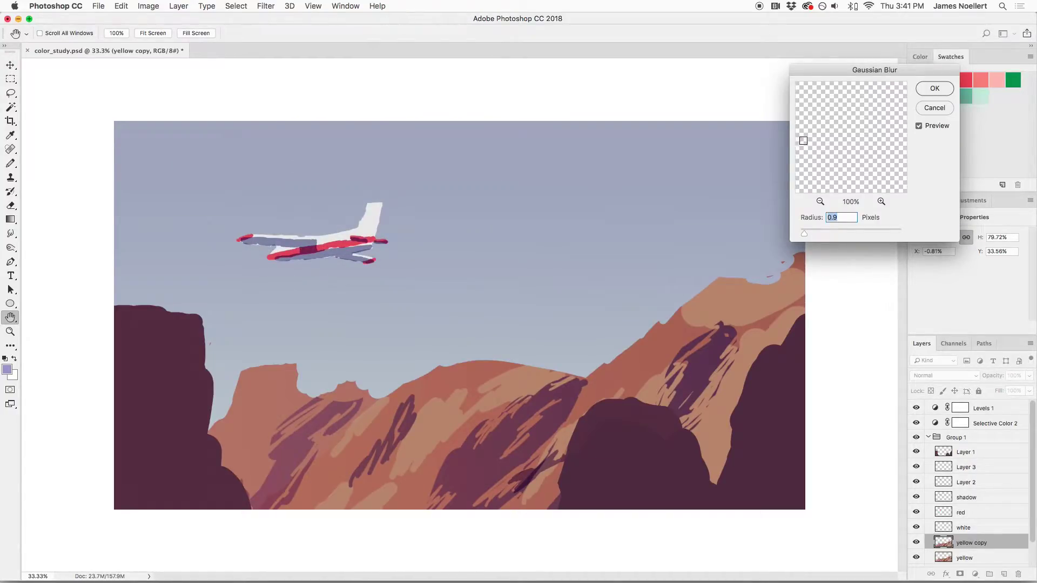
{"action": "left_click_drag", "start_coordinate": [812, 233], "coordinate": [830, 234]}
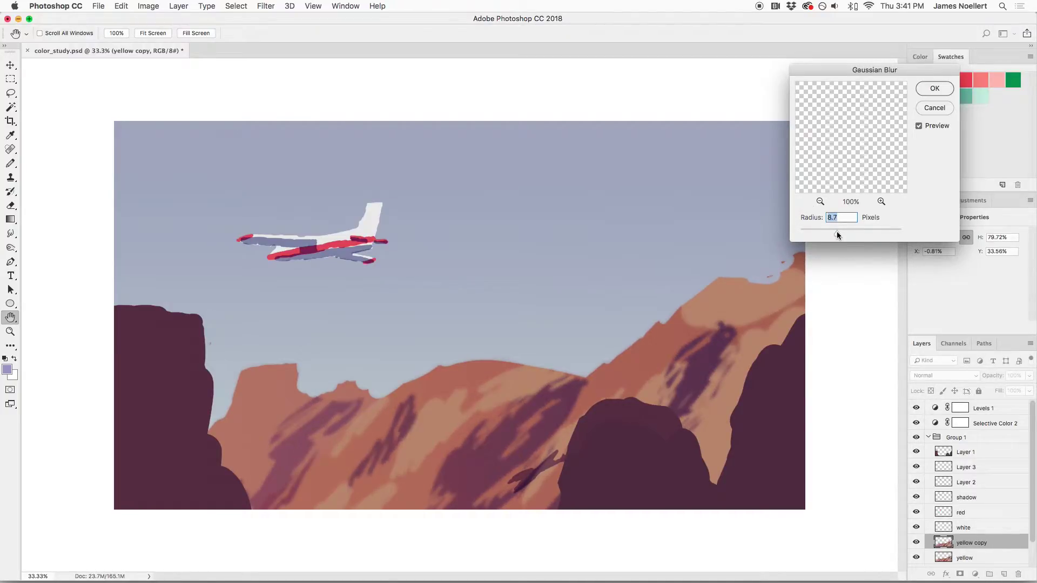
{"action": "left_click_drag", "start_coordinate": [836, 236], "coordinate": [833, 236]}
{"action": "left_click", "coordinate": [934, 89]}
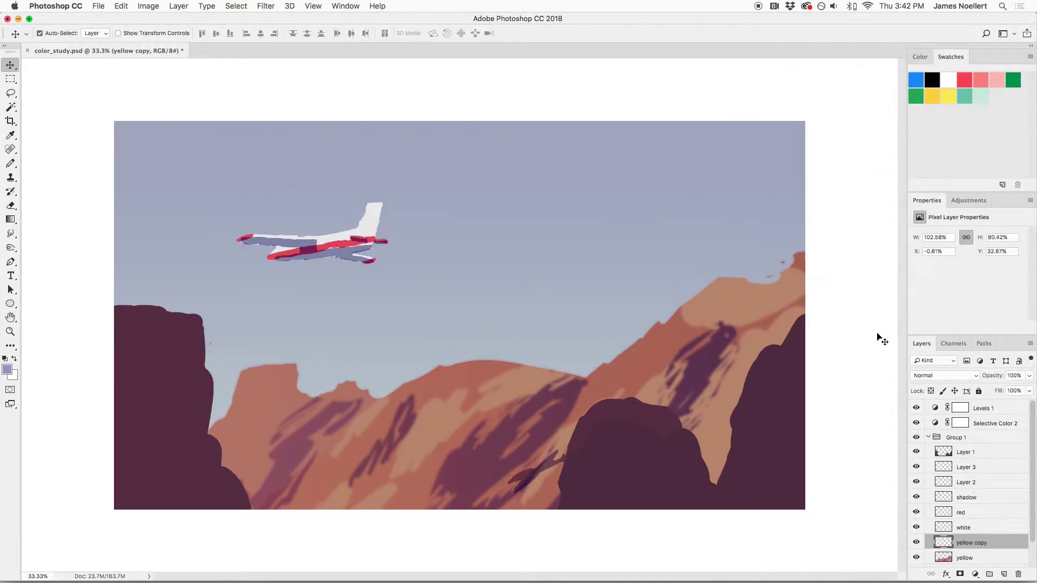
Toggle the visibility of the yellow and blue layers to check the blurred yellow copy on its own
{"action": "left_click", "coordinate": [916, 559]}
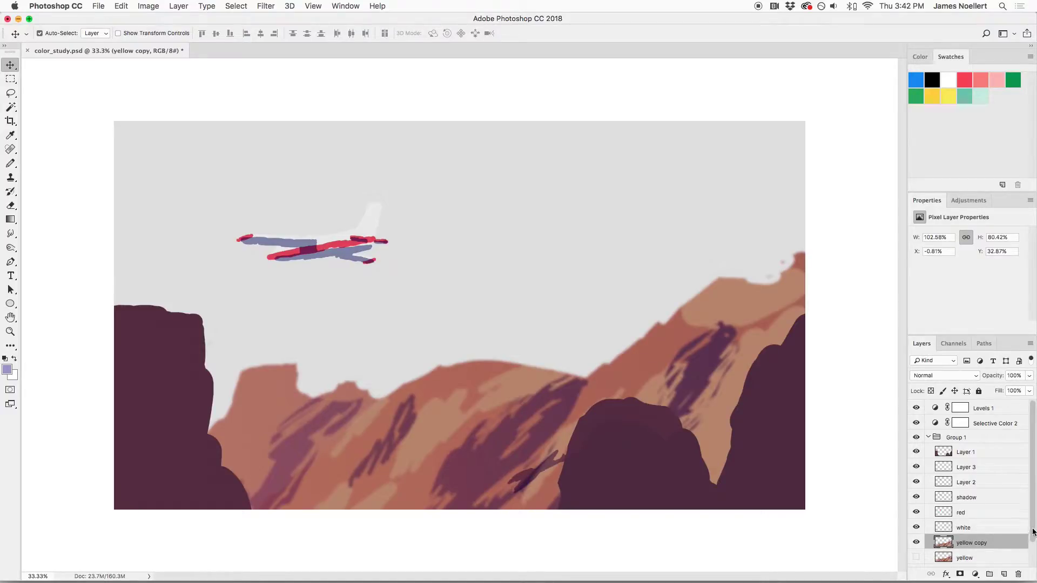
{"action": "left_click_drag", "start_coordinate": [1032, 528], "coordinate": [1027, 573]}
{"action": "left_click", "coordinate": [916, 545]}
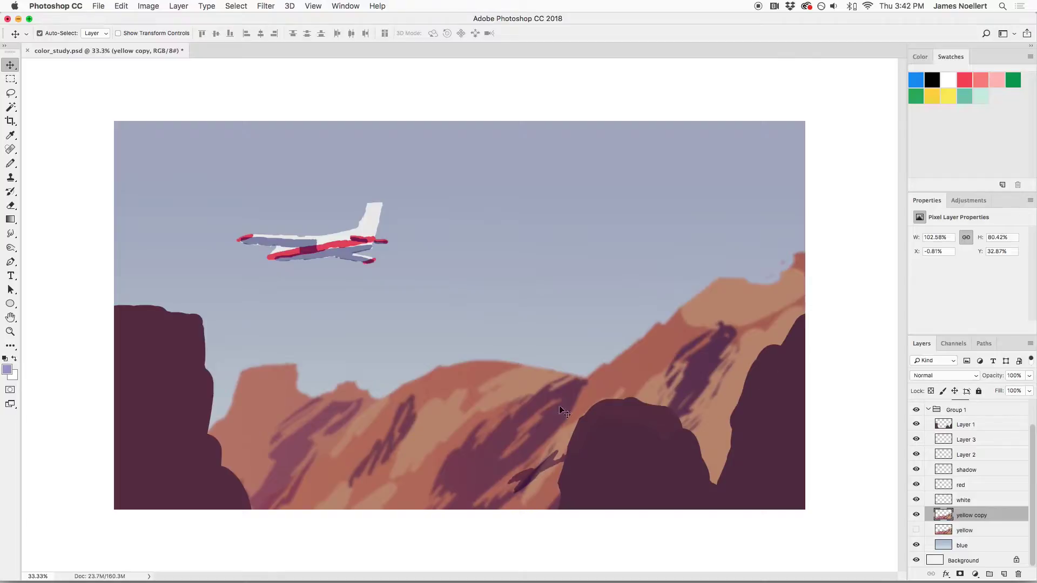
{"action": "left_click", "coordinate": [916, 531]}
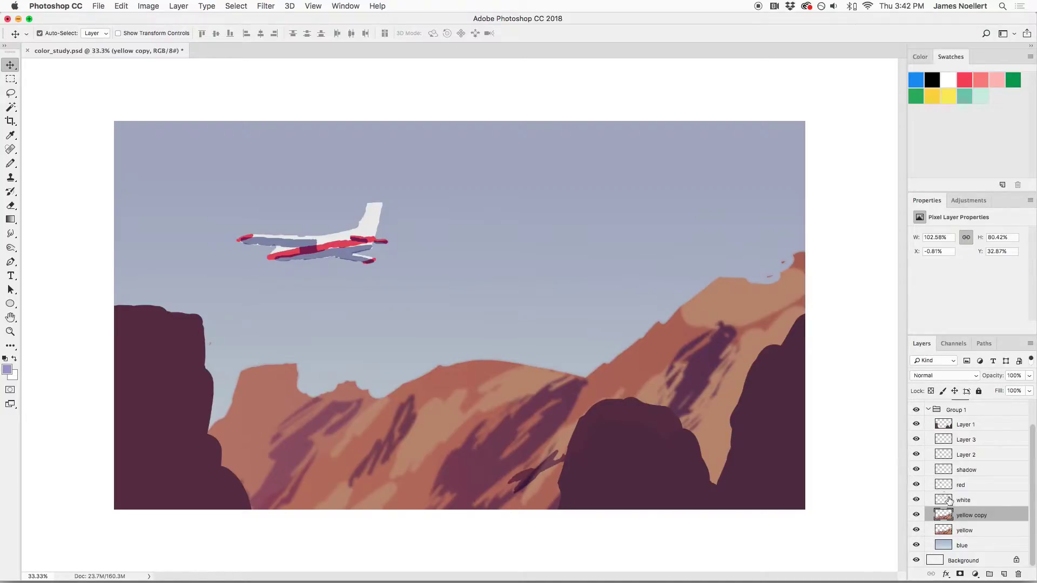
Erase the blurred yellow copy over the nearer central and right slopes with a soft Brush-mode eraser at size 700
{"action": "key", "text": "e"}
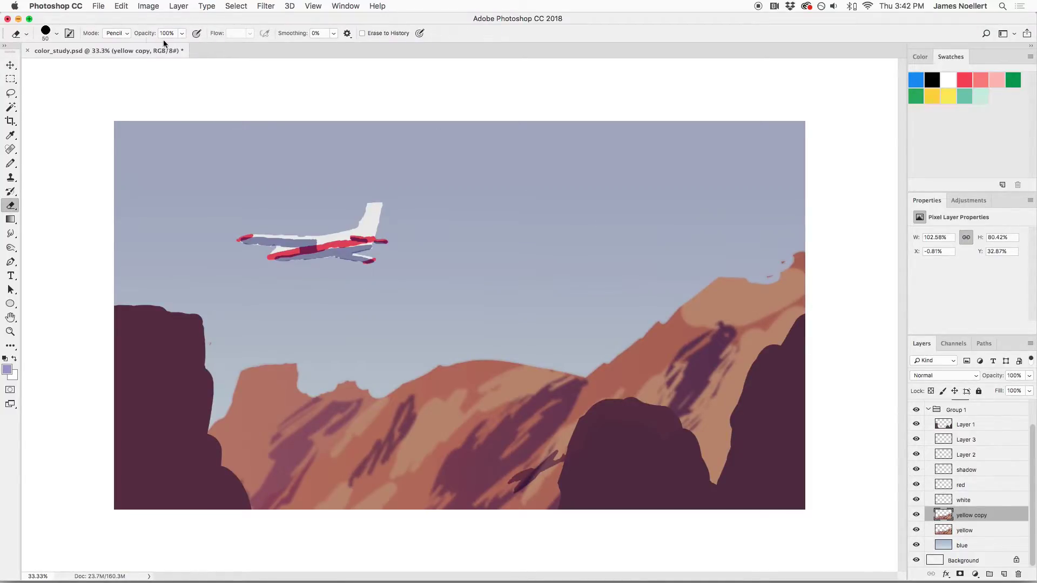
{"action": "left_click", "coordinate": [120, 33]}
{"action": "left_click", "coordinate": [114, 24]}
{"action": "key", "text": "bracketright"}
{"action": "key", "text": "bracketright"}
{"action": "key", "text": "bracketright"}
{"action": "key", "text": "bracketright"}
{"action": "key", "text": "bracketright"}
{"action": "key", "text": "bracketright"}
{"action": "key", "text": "bracketright"}
{"action": "key", "text": "bracketright"}
{"action": "key", "text": "bracketright"}
{"action": "key", "text": "bracketright"}
{"action": "key", "text": "bracketright"}
{"action": "mouse_move", "coordinate": [727, 399]}
{"action": "left_mouse_down"}
{"action": "mouse_move", "coordinate": [625, 435]}
{"action": "mouse_move", "coordinate": [635, 421]}
{"action": "mouse_move", "coordinate": [634, 450]}
{"action": "mouse_move", "coordinate": [597, 452]}
{"action": "mouse_move", "coordinate": [585, 431]}
{"action": "mouse_move", "coordinate": [586, 376]}
{"action": "mouse_move", "coordinate": [669, 358]}
{"action": "mouse_move", "coordinate": [493, 507]}
{"action": "mouse_move", "coordinate": [500, 497]}
{"action": "mouse_move", "coordinate": [451, 491]}
{"action": "mouse_move", "coordinate": [564, 408]}
{"action": "mouse_move", "coordinate": [659, 357]}
{"action": "mouse_move", "coordinate": [692, 368]}
{"action": "mouse_move", "coordinate": [621, 428]}
{"action": "left_mouse_up"}
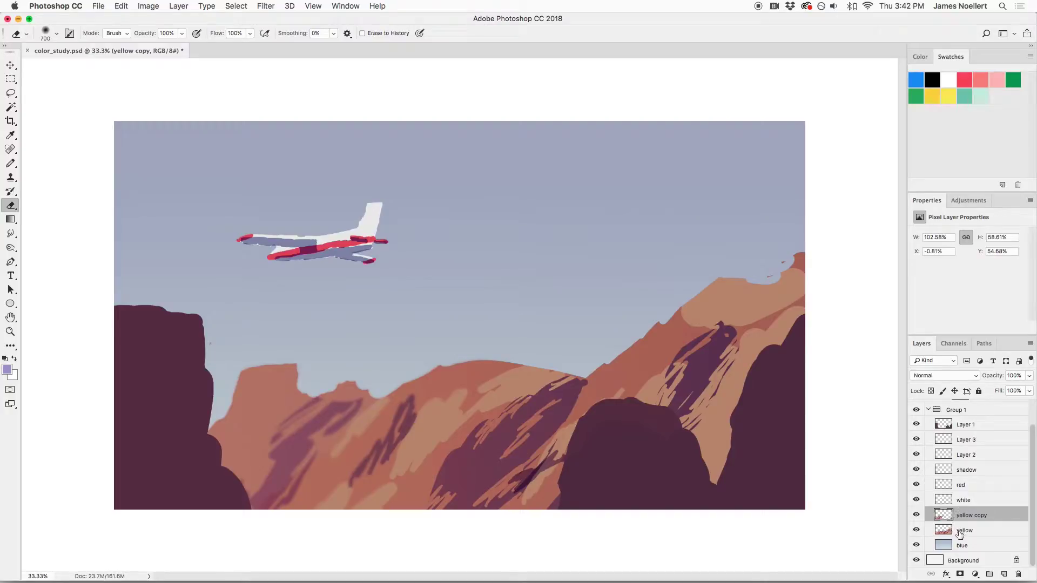
Try to erase the sharp left butte on the yellow layer with the soft eraser
{"action": "left_click", "coordinate": [1030, 376]}
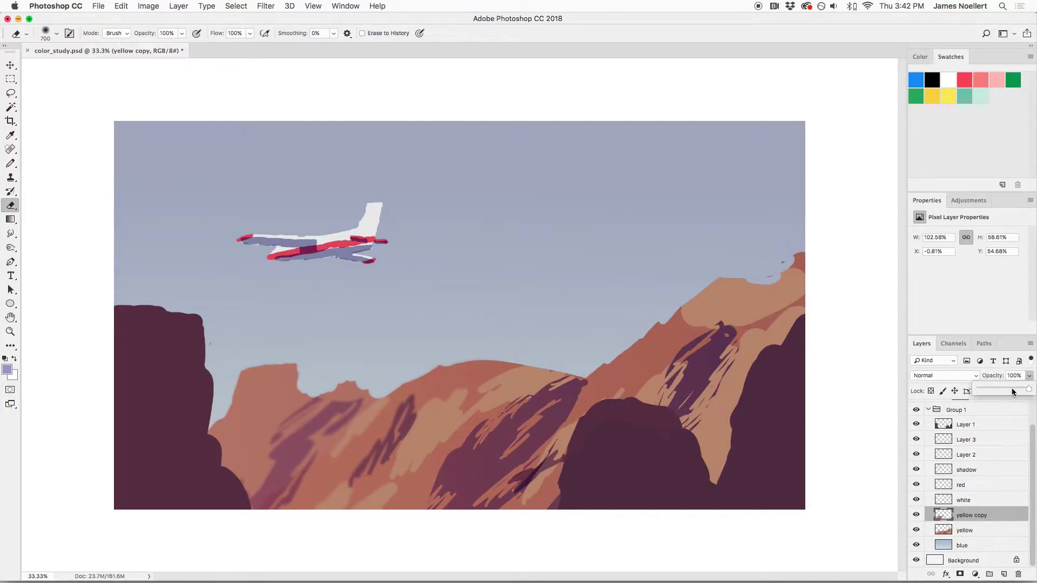
{"action": "left_click_drag", "start_coordinate": [1009, 390], "coordinate": [1022, 392]}
{"action": "left_click", "coordinate": [964, 530]}
{"action": "left_click_drag", "start_coordinate": [264, 383], "coordinate": [269, 360]}
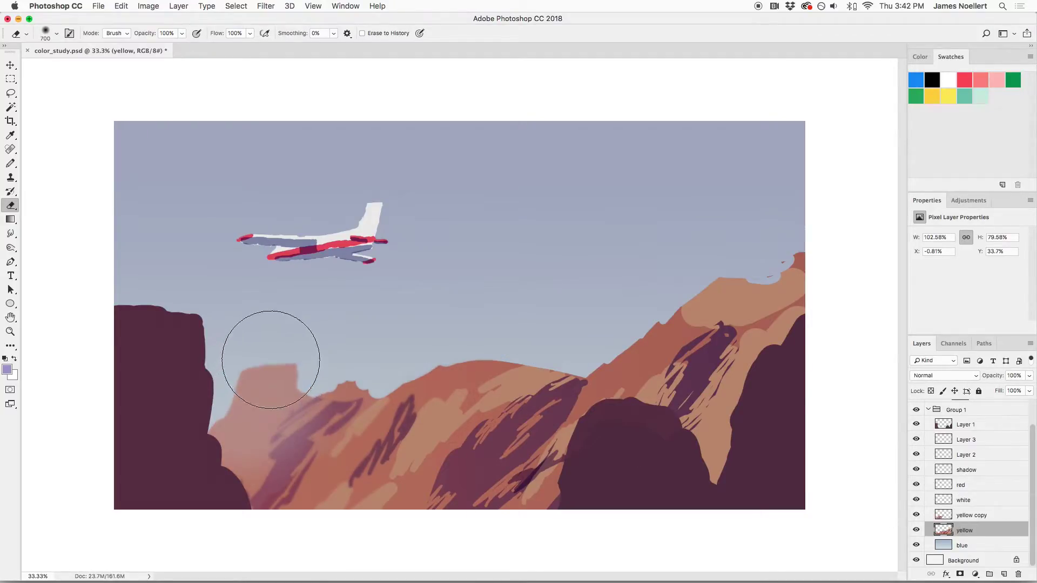
{"action": "key", "text": "super+z"}
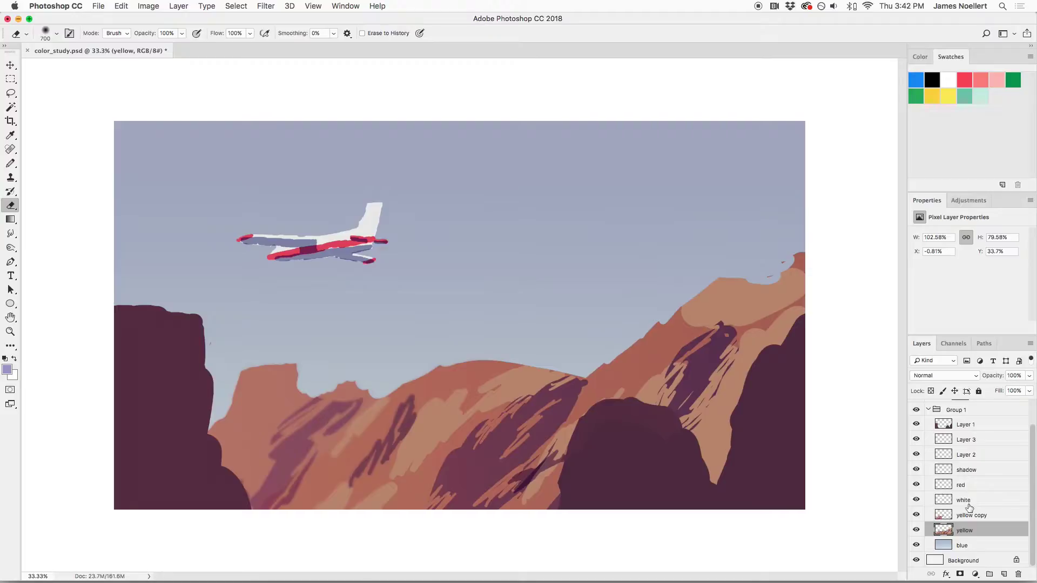
Check the yellow copy's opacity and erase the yellow layer's sharp edges along the distant left ridge
{"action": "left_click", "coordinate": [970, 512]}
{"action": "left_click_drag", "start_coordinate": [1029, 378], "coordinate": [1028, 390]}
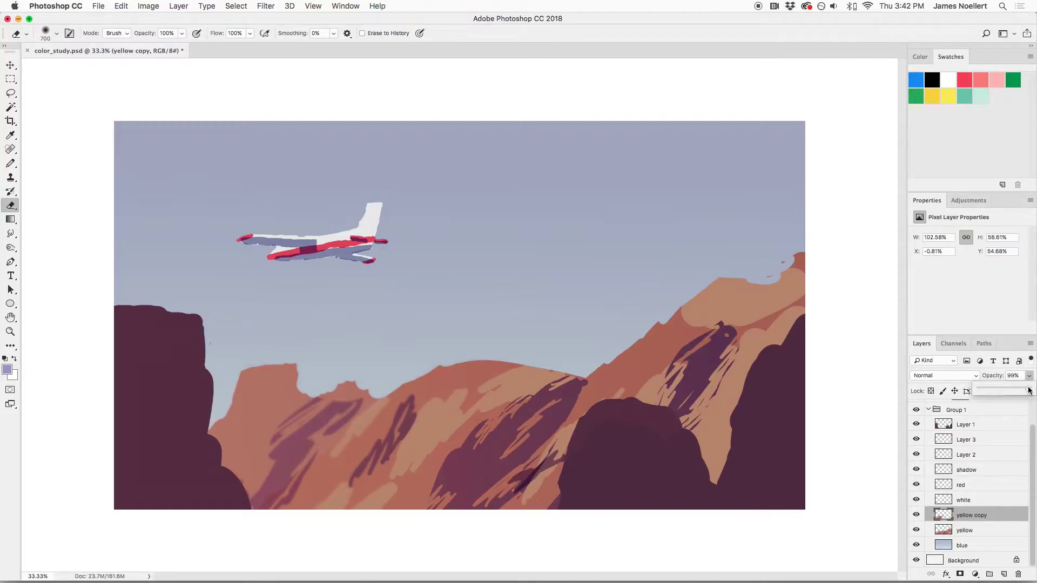
{"action": "left_click", "coordinate": [964, 531]}
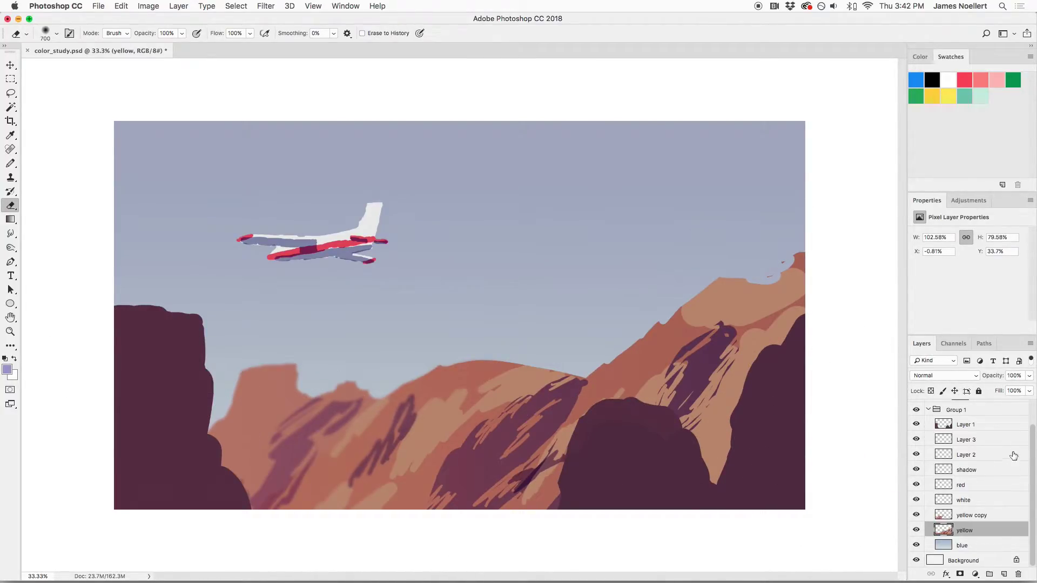
Apply a light Gaussian Blur to the dark foreground rocks on Layer 1 and check the whole picture
{"action": "left_click", "coordinate": [986, 428]}
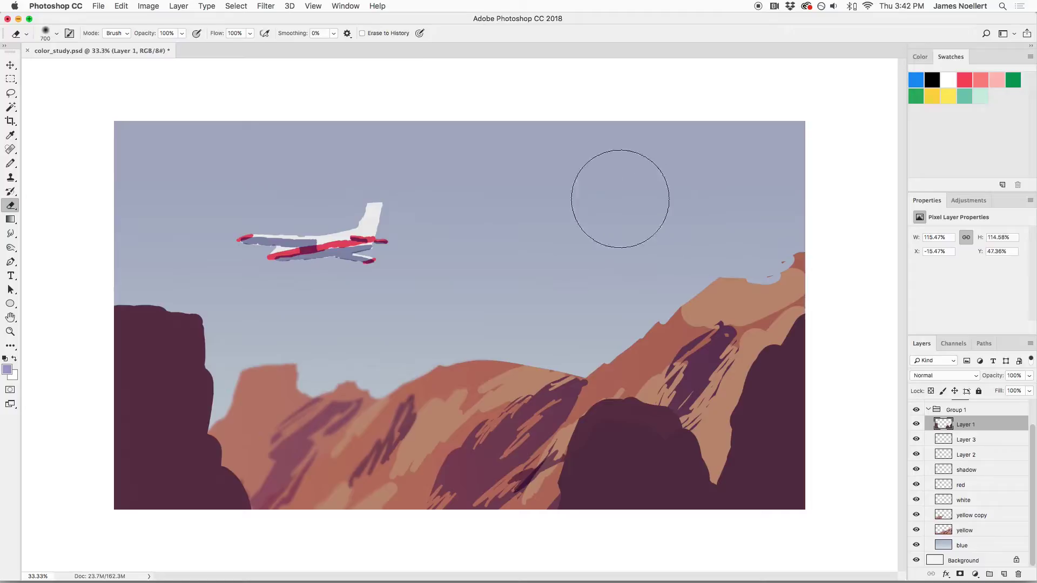
{"action": "left_click", "coordinate": [266, 6]}
{"action": "mouse_move", "coordinate": [366, 150]}
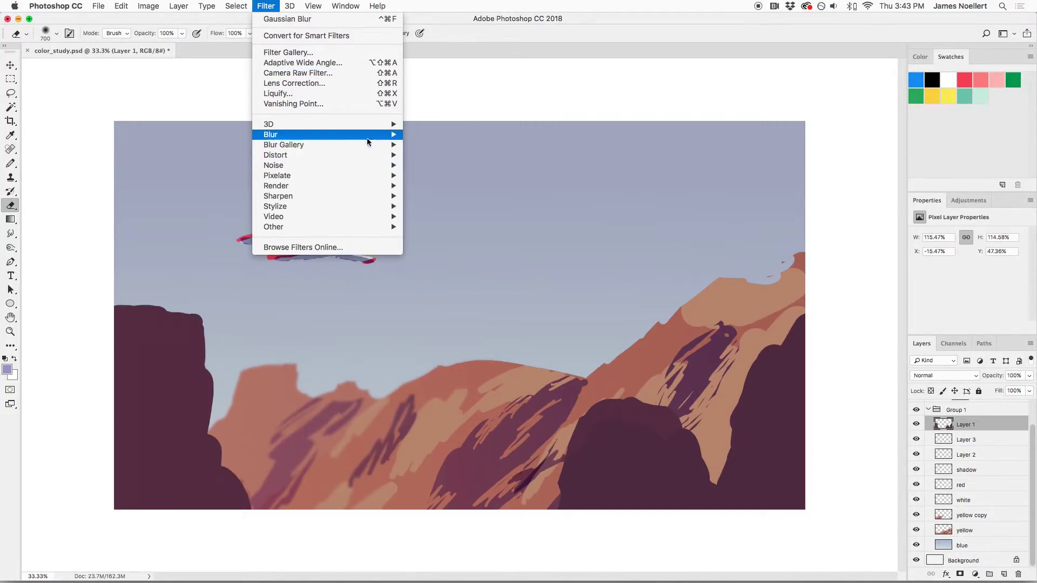
{"action": "left_click", "coordinate": [441, 175]}
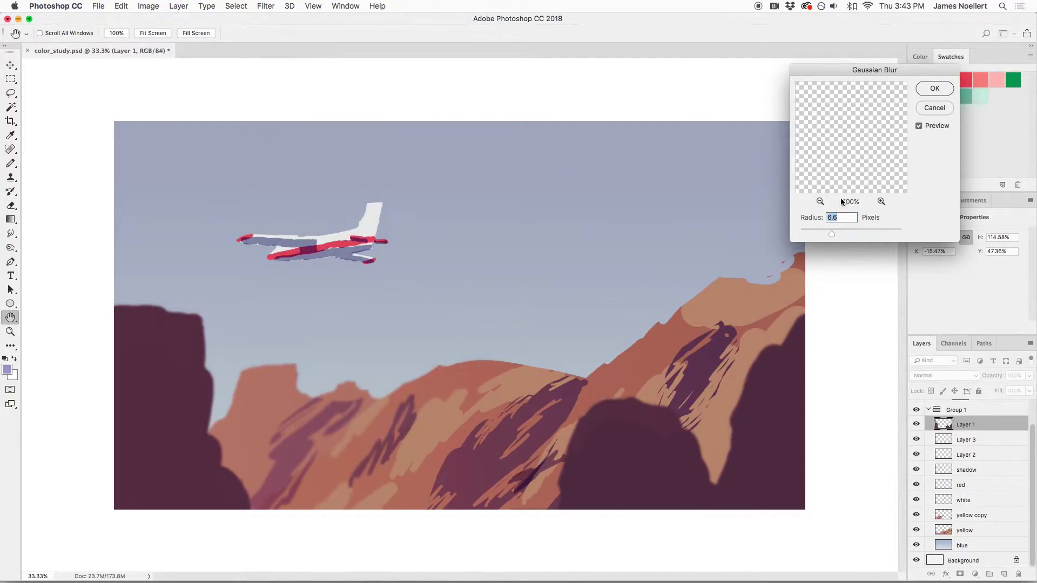
{"action": "left_click", "coordinate": [815, 231]}
{"action": "left_click", "coordinate": [815, 233]}
{"action": "left_click", "coordinate": [937, 88]}
{"action": "key", "text": "e"}
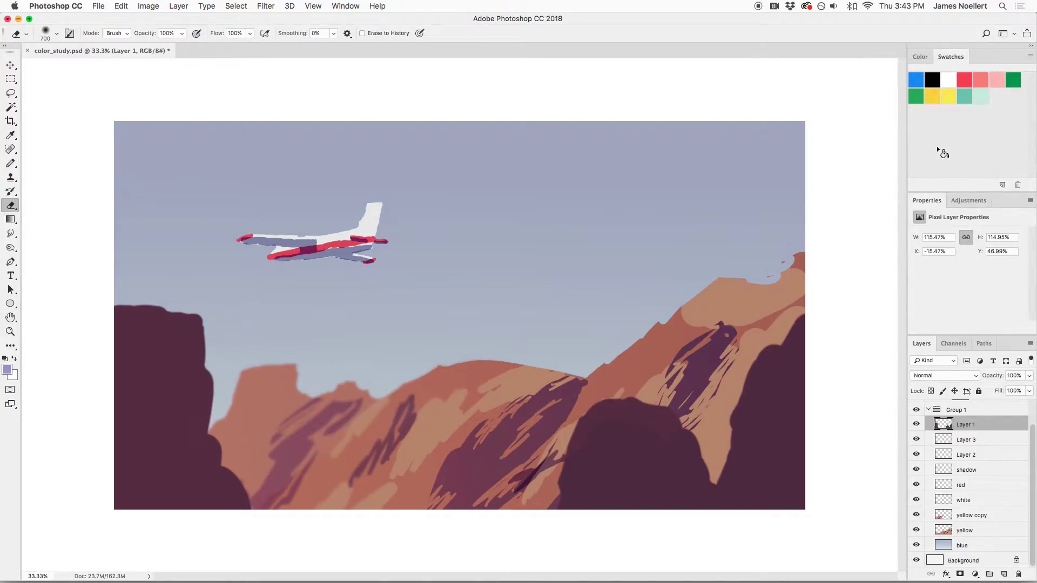
{"action": "key", "text": "super+minus"}
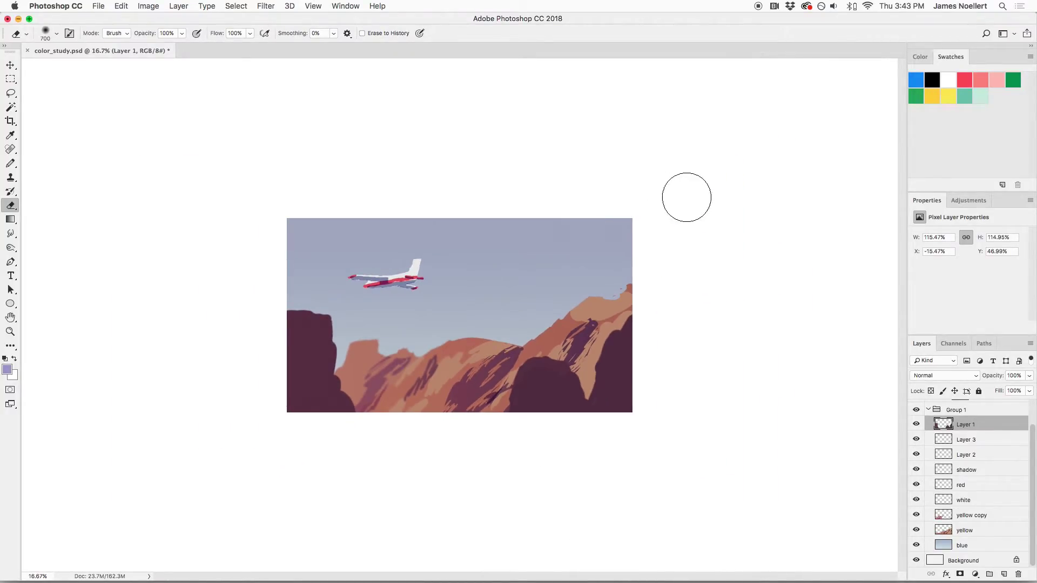
{"action": "key", "text": "super+plus"}
{"action": "key", "text": "super+plus"}
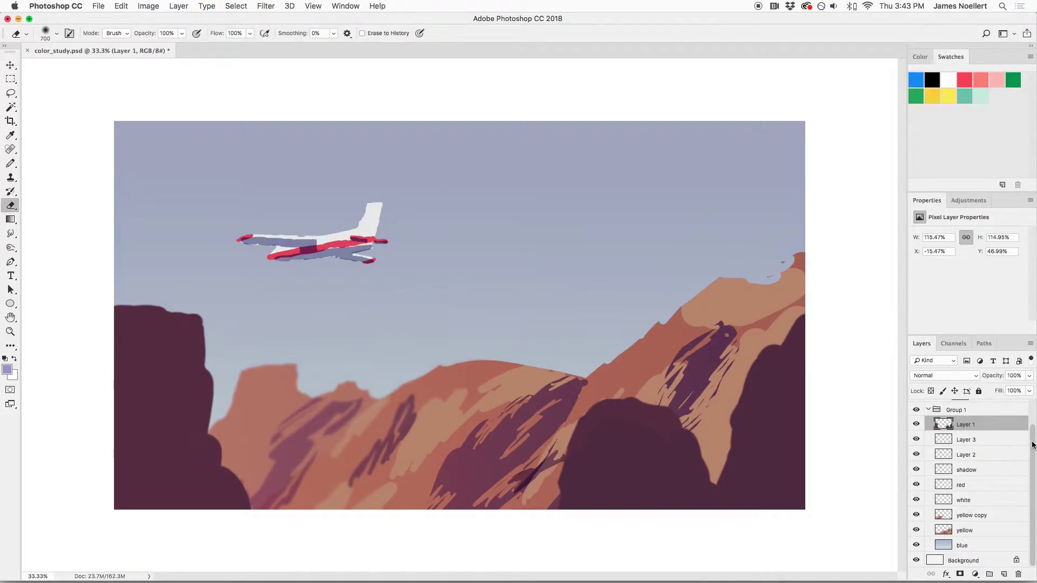
{"action": "scroll", "coordinate": [1033, 434], "scroll_direction": "up", "scroll_amount": 2}
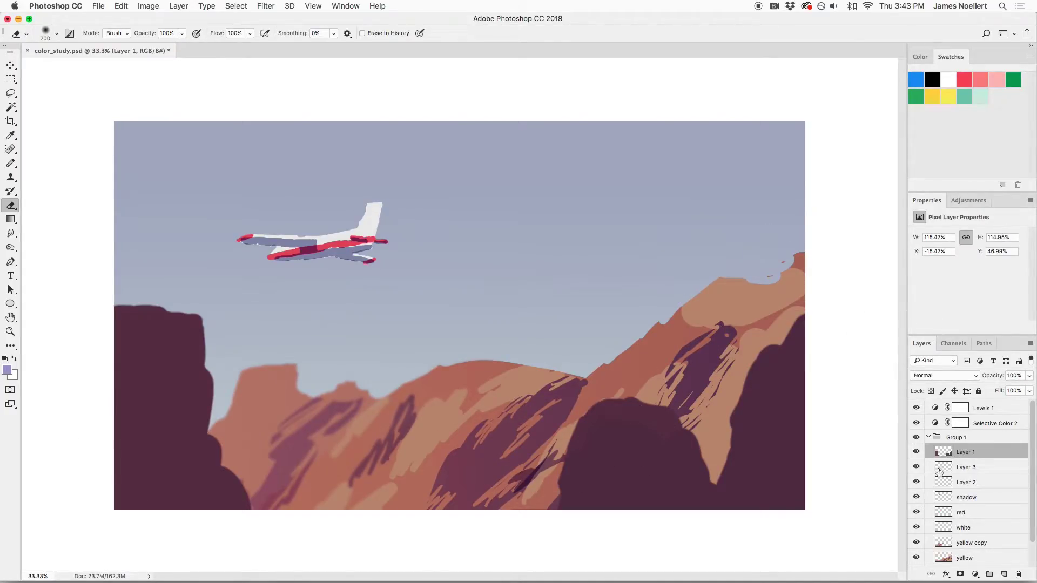
{"action": "left_click", "coordinate": [916, 467]}
{"action": "left_click", "coordinate": [966, 468]}
{"action": "left_click", "coordinate": [976, 529], "text": "shift"}
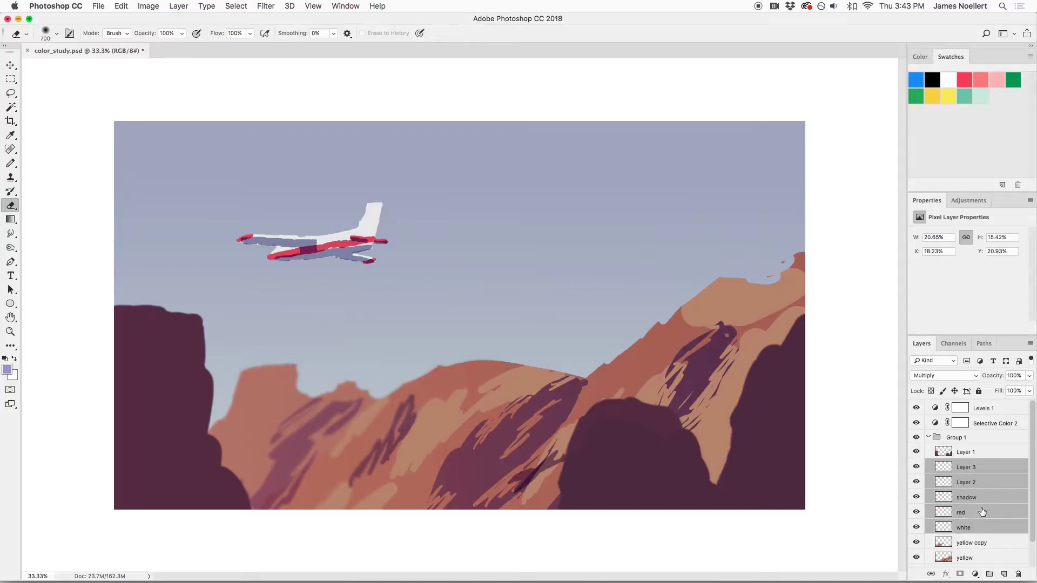
{"action": "key", "text": "super+e"}
{"action": "key", "text": "super+z"}
Merge Layer 2, shadow, red and white into a single plane layer
{"action": "left_click", "coordinate": [968, 482]}
{"action": "left_click", "coordinate": [977, 528], "text": "shift"}
{"action": "key", "text": "super+e"}
Select all of the plane's white areas with the Magic Wand at a tolerance of 5, non-contiguous
{"action": "left_click_drag", "start_coordinate": [475, 287], "coordinate": [734, 372]}
{"action": "key", "text": "super+equal"}
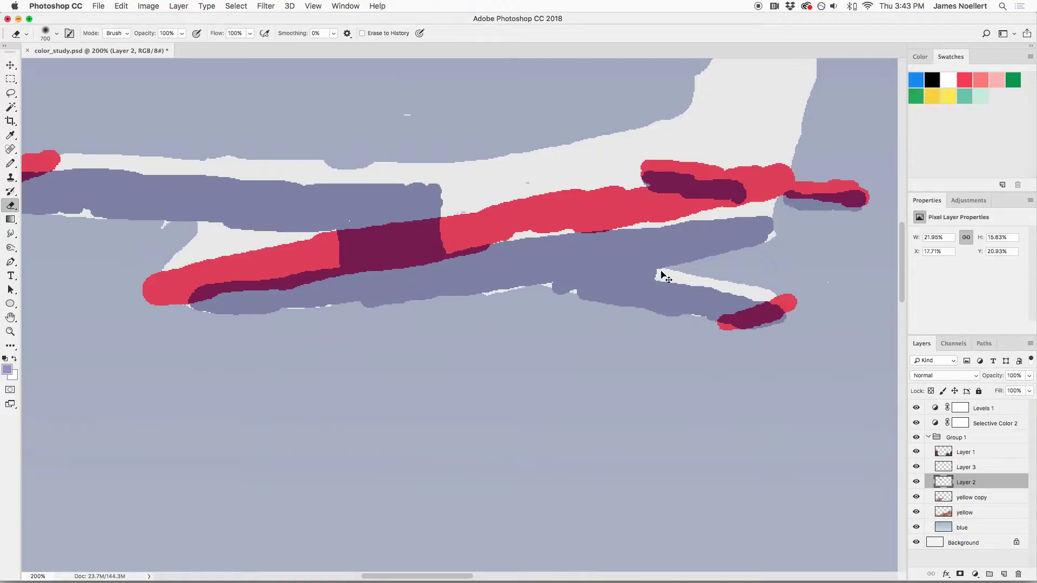
{"action": "key", "text": "w"}
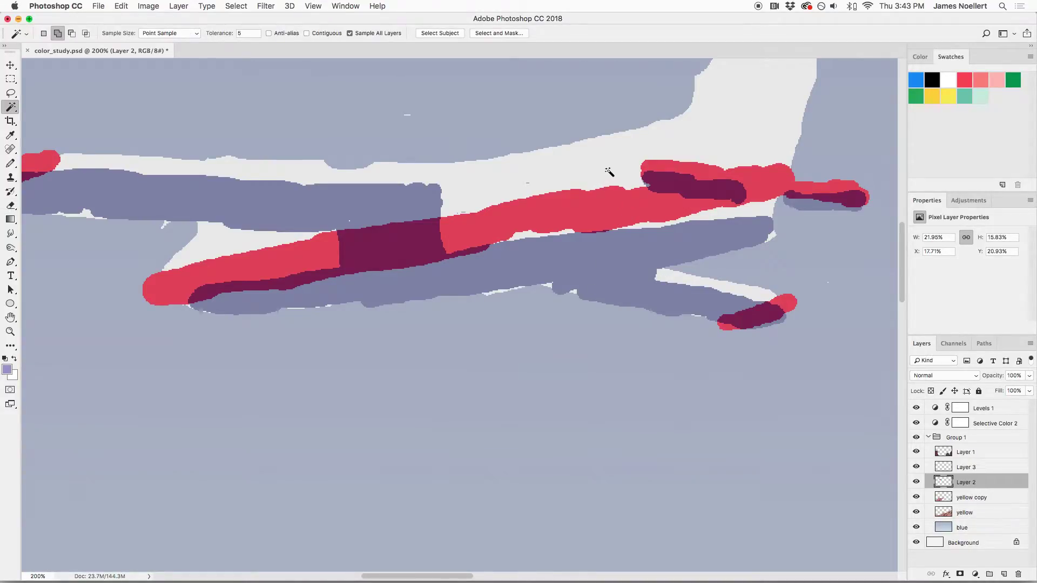
{"action": "left_click", "coordinate": [637, 176]}
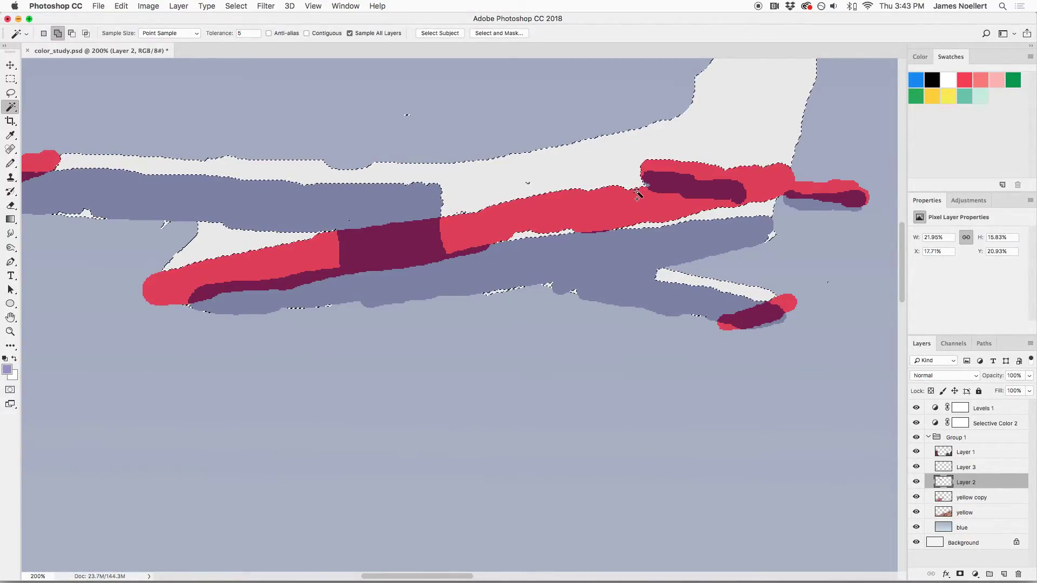
Hide Levels 1 and Selective Color 2, sample the plane's shadow color and pencil over the stray white specks along its underside
{"action": "key", "text": "b"}
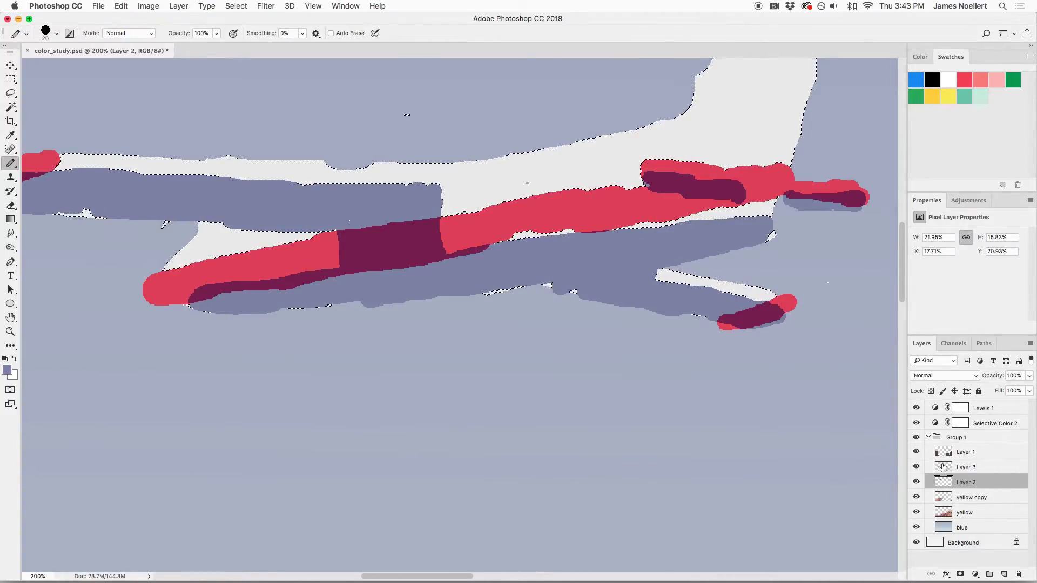
{"action": "left_click_drag", "start_coordinate": [916, 408], "coordinate": [916, 423]}
{"action": "mouse_move", "coordinate": [557, 293]}
{"action": "left_mouse_down"}
{"action": "mouse_move", "coordinate": [511, 290]}
{"action": "mouse_move", "coordinate": [561, 292]}
{"action": "left_mouse_up"}
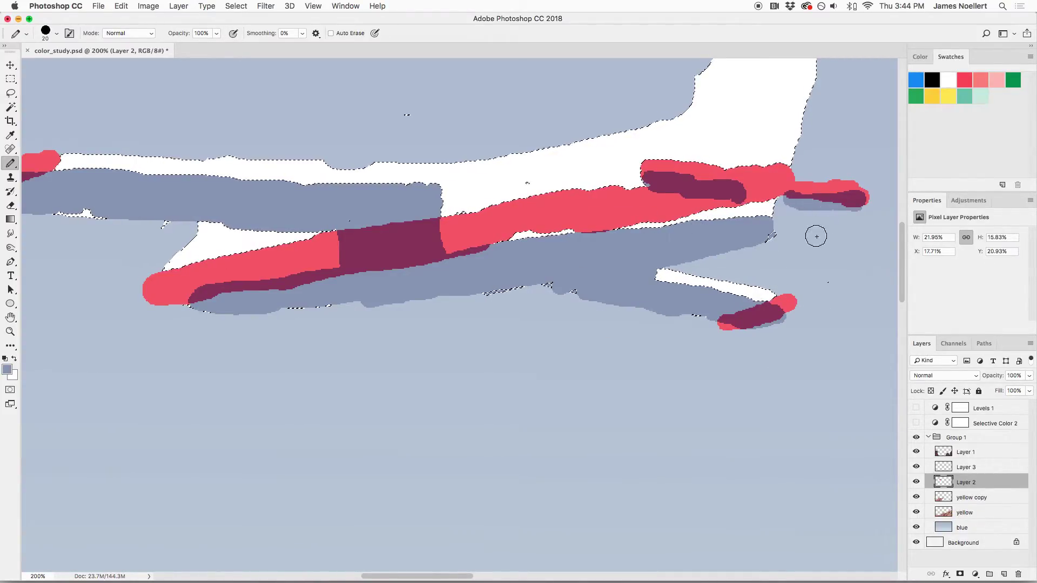
{"action": "key", "text": "space"}
{"action": "mouse_move", "coordinate": [840, 273]}
{"action": "left_mouse_down"}
{"action": "mouse_move", "coordinate": [802, 370]}
{"action": "mouse_move", "coordinate": [812, 376]}
{"action": "left_mouse_up"}
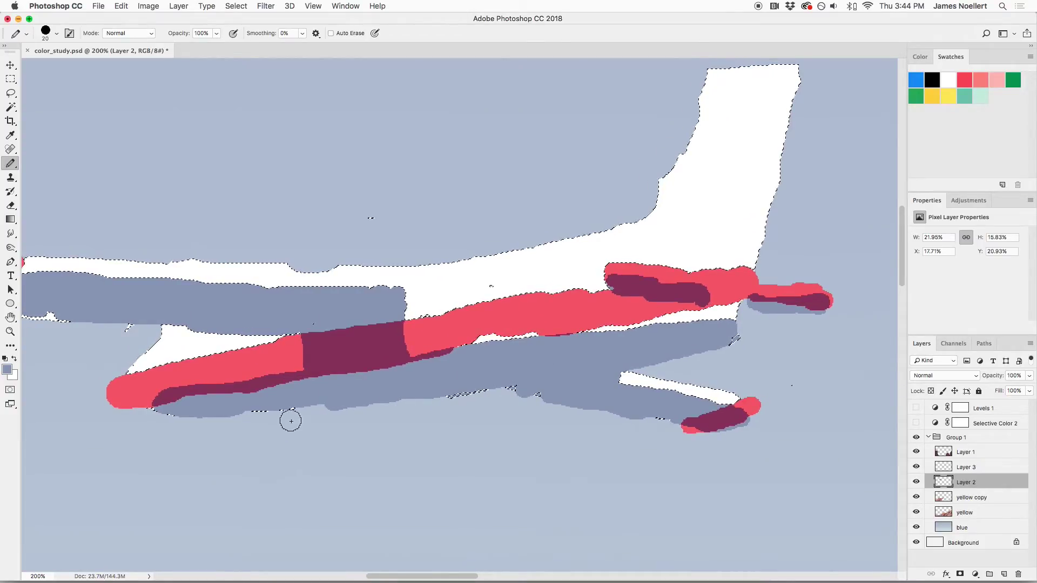
{"action": "left_click_drag", "start_coordinate": [202, 393], "coordinate": [604, 400]}
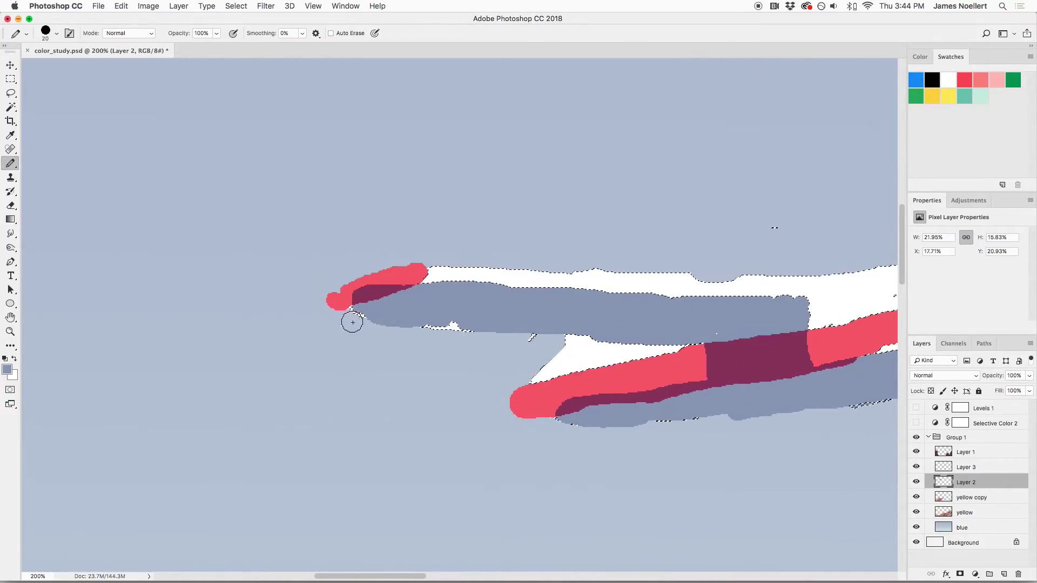
{"action": "key", "text": "super+d"}
{"action": "key", "text": "super+minus"}
{"action": "key", "text": "super+minus"}
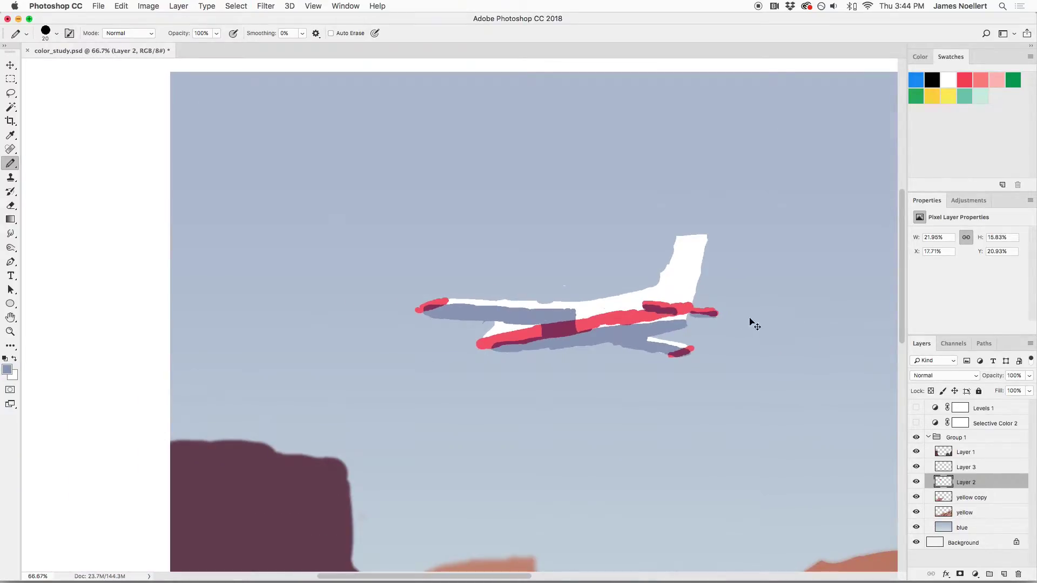
Restore the selection of the white areas to inspect the plane's lower edges, and clear it
{"action": "key", "text": "super+plus"}
{"action": "key", "text": "super+plus"}
{"action": "left_click_drag", "start_coordinate": [715, 399], "coordinate": [420, 346]}
{"action": "key", "text": "super+shift+d"}
{"action": "key", "text": "super+d"}
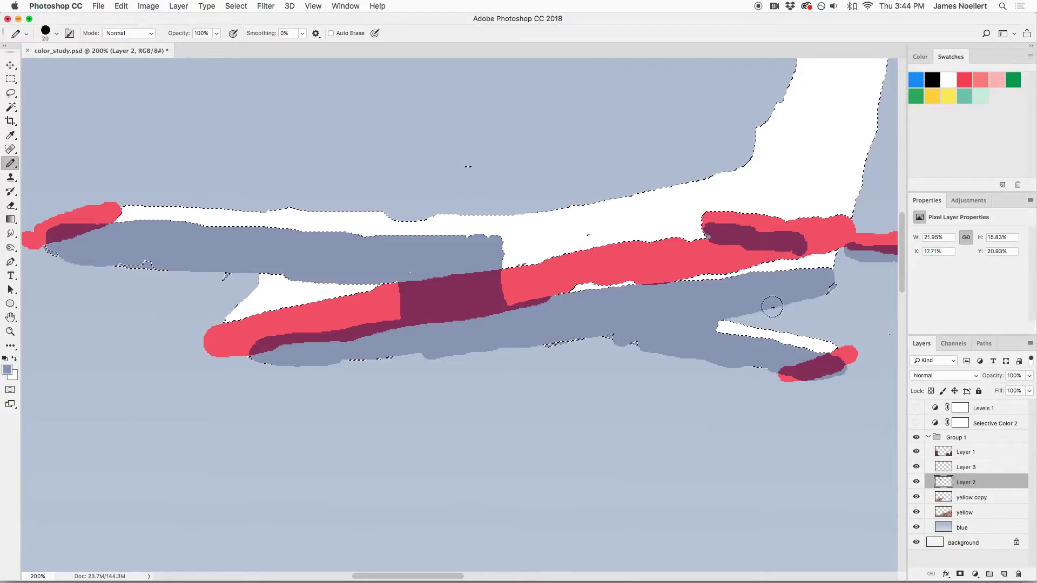
Show the Selective Color 2 and Levels 1 adjustments again over the full picture
{"action": "key", "text": "super+minus"}
{"action": "key", "text": "super+minus"}
{"action": "key", "text": "super+minus"}
{"action": "key", "text": "super+minus"}
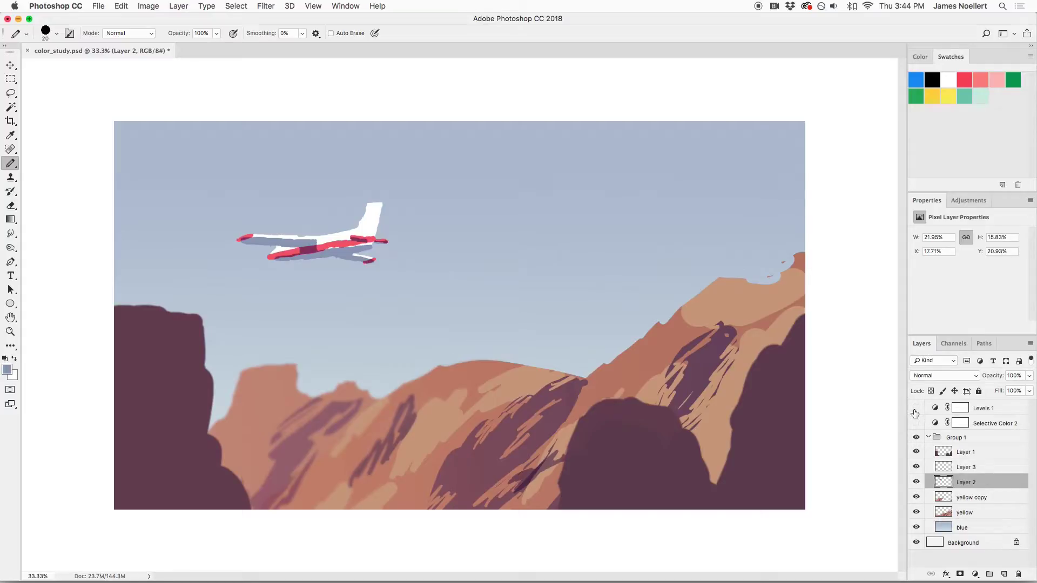
{"action": "left_click_drag", "start_coordinate": [916, 423], "coordinate": [916, 408]}
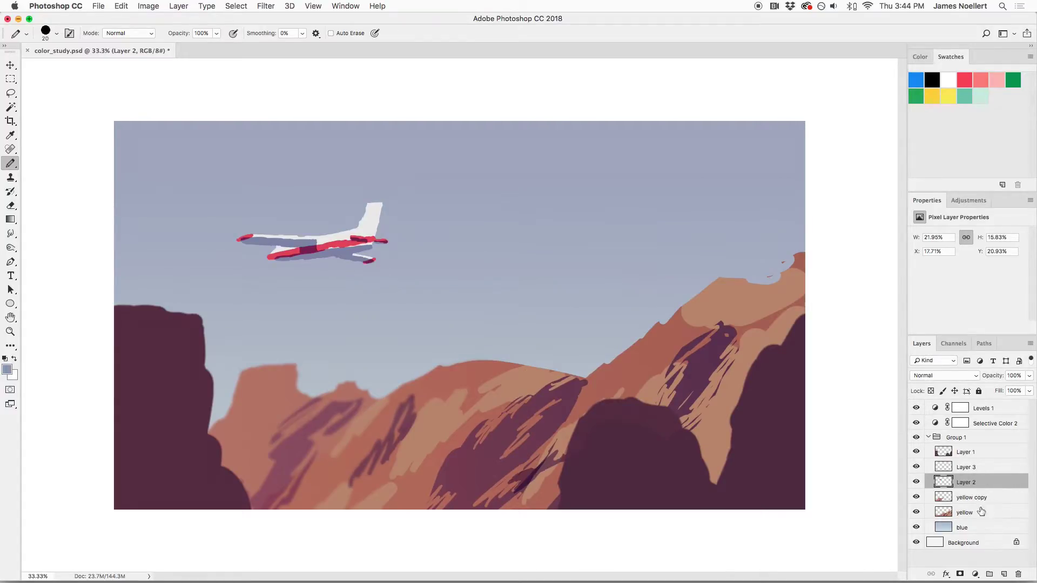
Select the Background layer and merge all the visible layers into it
{"action": "left_click", "coordinate": [971, 525]}
{"action": "left_click", "coordinate": [959, 543]}
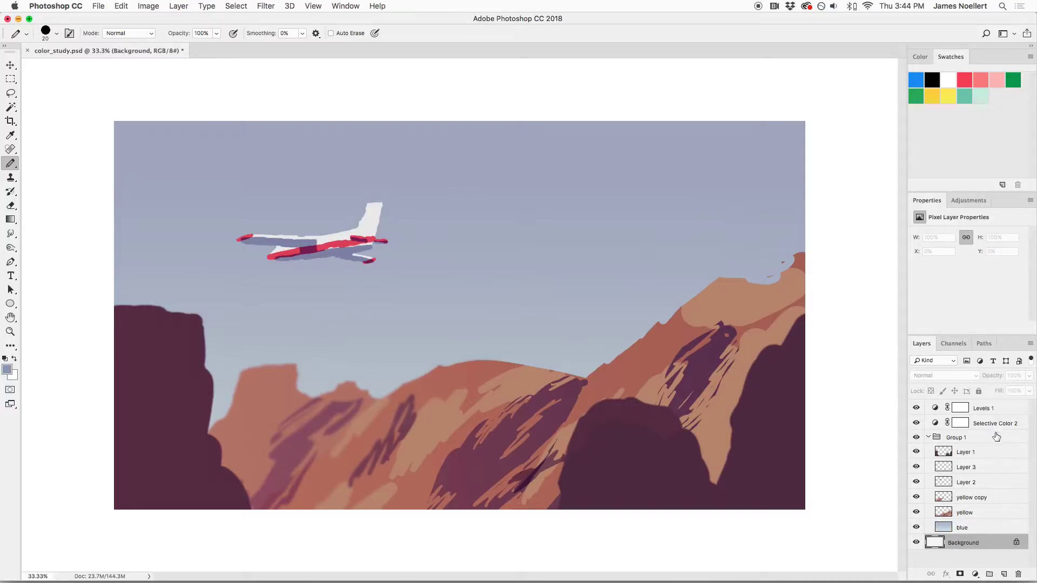
{"action": "key", "text": "super+shift+e"}
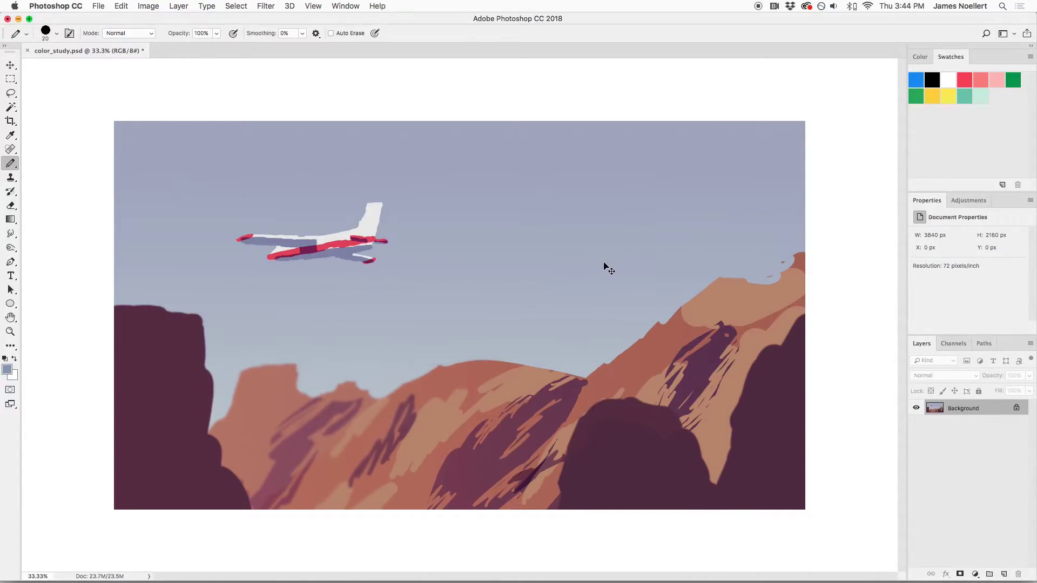
Start a Gaussian Blur on the merged picture with a radius of 1.2 pixels, judging it close up on the plane
{"action": "key", "text": "super+minus"}
{"action": "key", "text": "super+plus"}
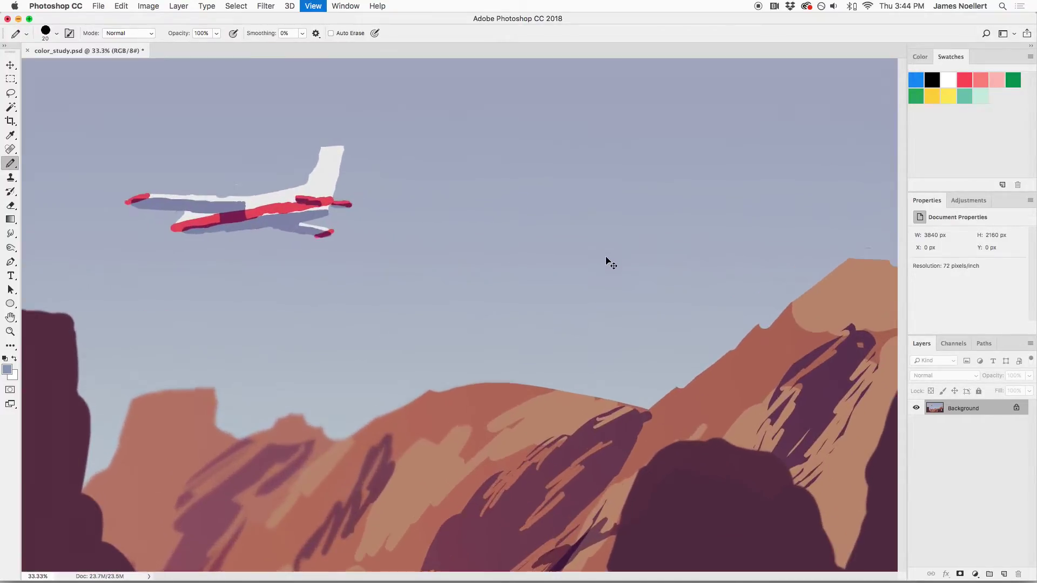
{"action": "mouse_move", "coordinate": [590, 300]}
{"action": "left_mouse_down"}
{"action": "mouse_move", "coordinate": [630, 339]}
{"action": "mouse_move", "coordinate": [757, 340]}
{"action": "left_mouse_up"}
{"action": "key", "text": "super+plus"}
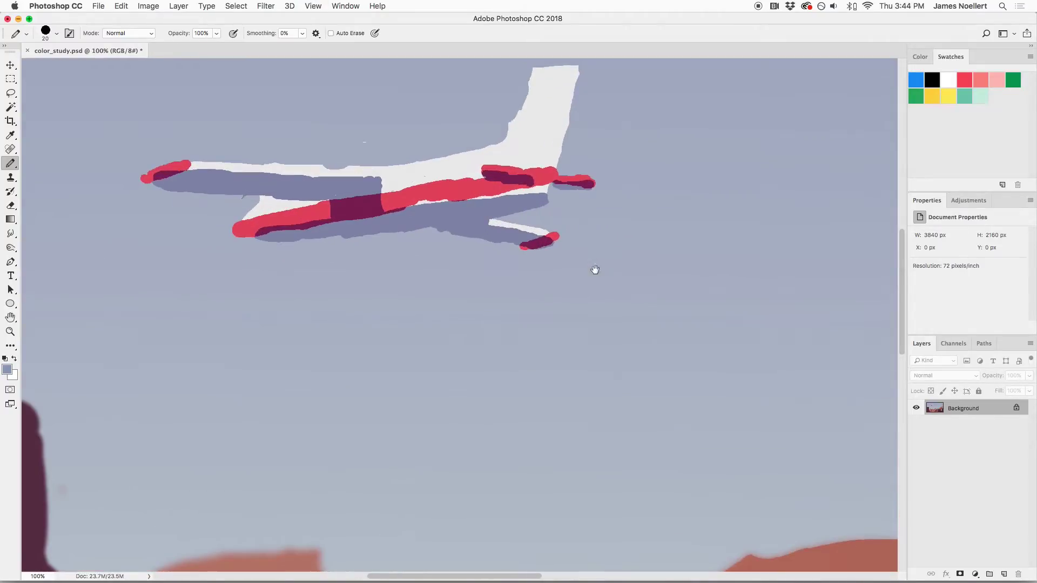
{"action": "key", "text": "super+plus"}
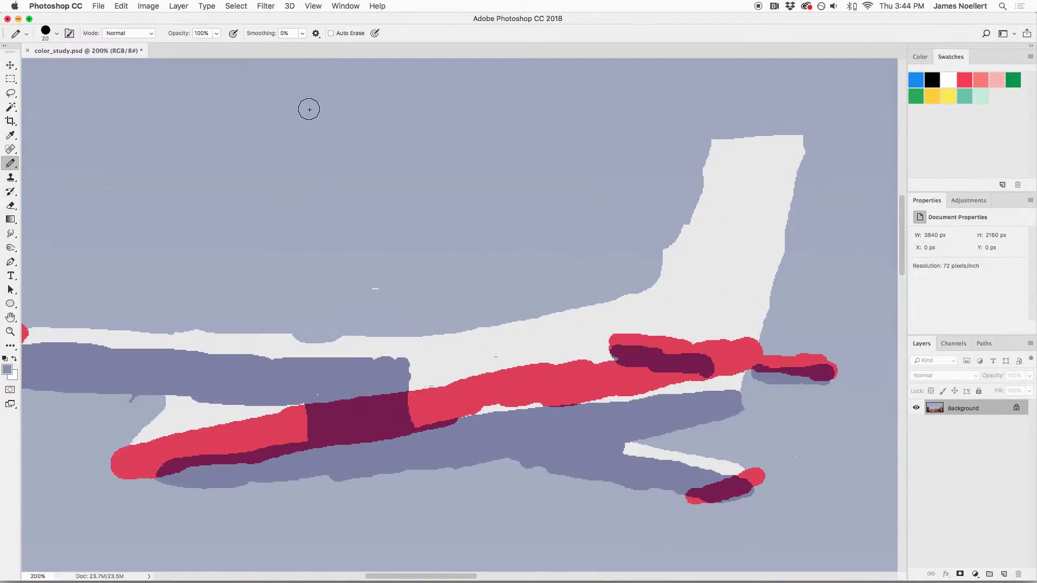
{"action": "left_click", "coordinate": [269, 6]}
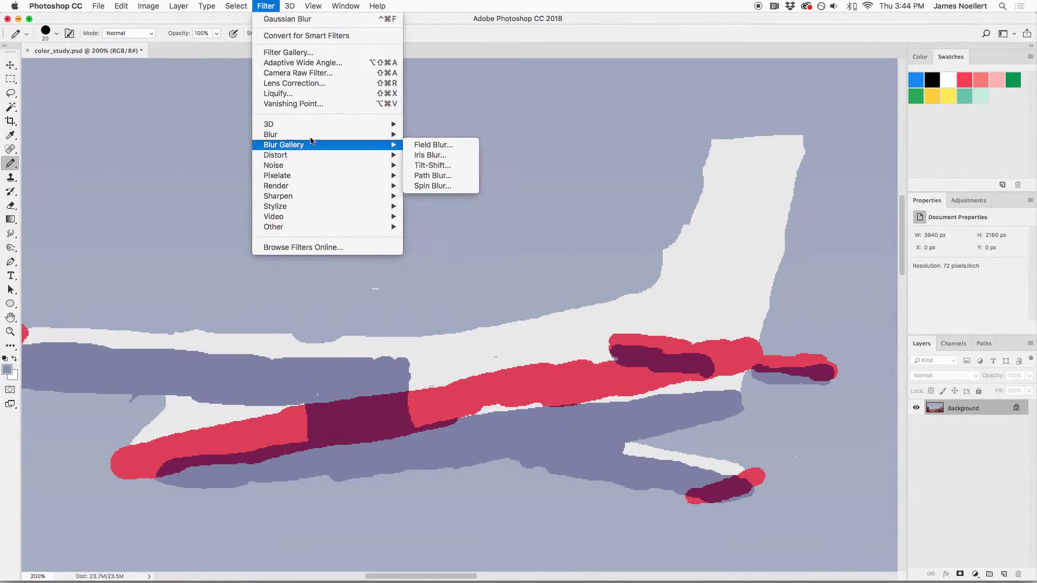
{"action": "mouse_move", "coordinate": [372, 134]}
{"action": "left_click", "coordinate": [440, 175]}
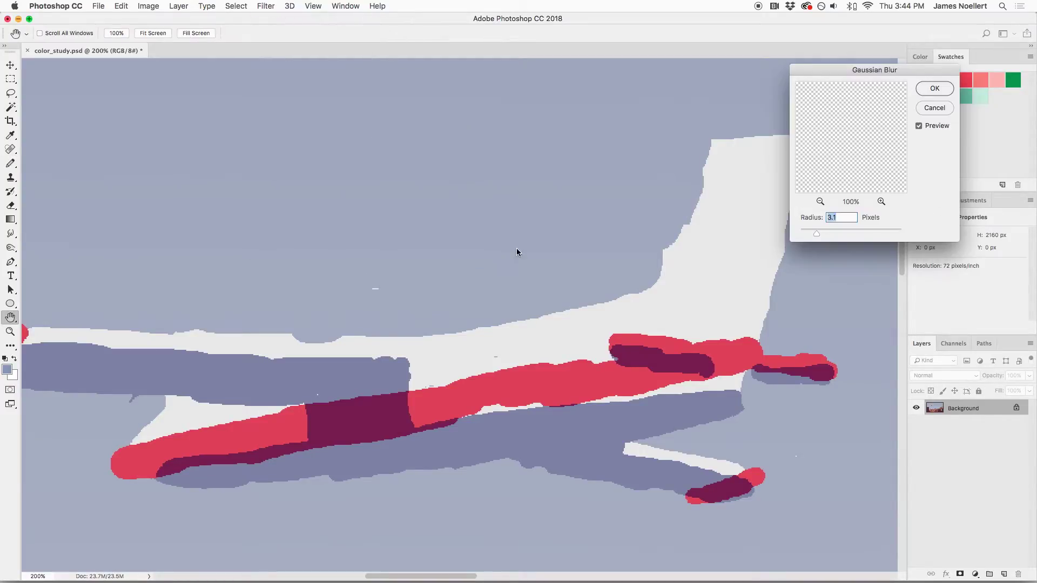
{"action": "left_click_drag", "start_coordinate": [809, 231], "coordinate": [806, 233]}
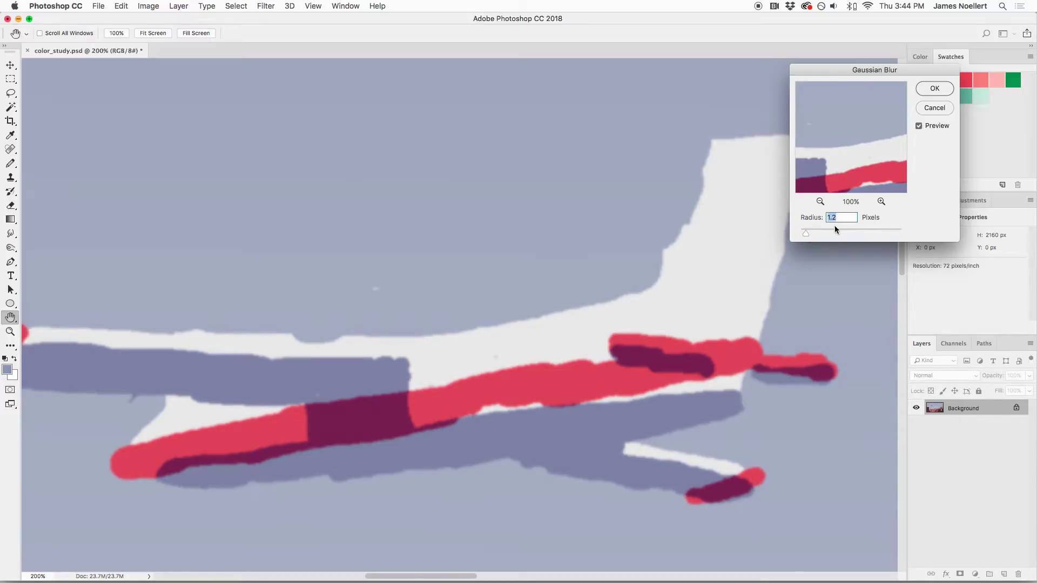
Lower the Gaussian Blur radius to 0.9 pixels, compare the preview on and off, and apply the blur
{"action": "left_click", "coordinate": [918, 126]}
{"action": "left_click", "coordinate": [918, 127]}
{"action": "left_click_drag", "start_coordinate": [804, 238], "coordinate": [803, 238]}
{"action": "left_click", "coordinate": [919, 126]}
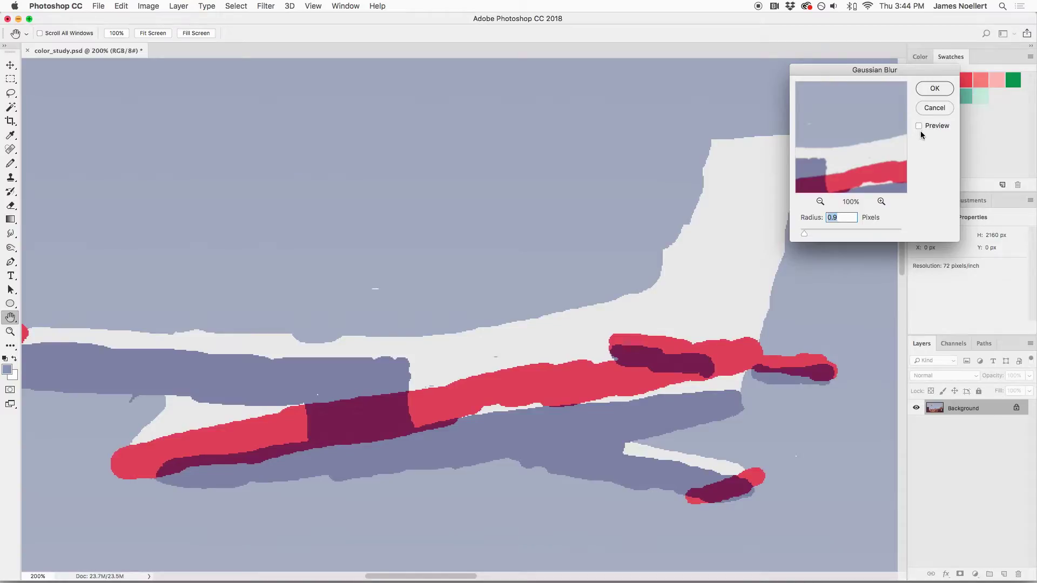
{"action": "left_click", "coordinate": [919, 126]}
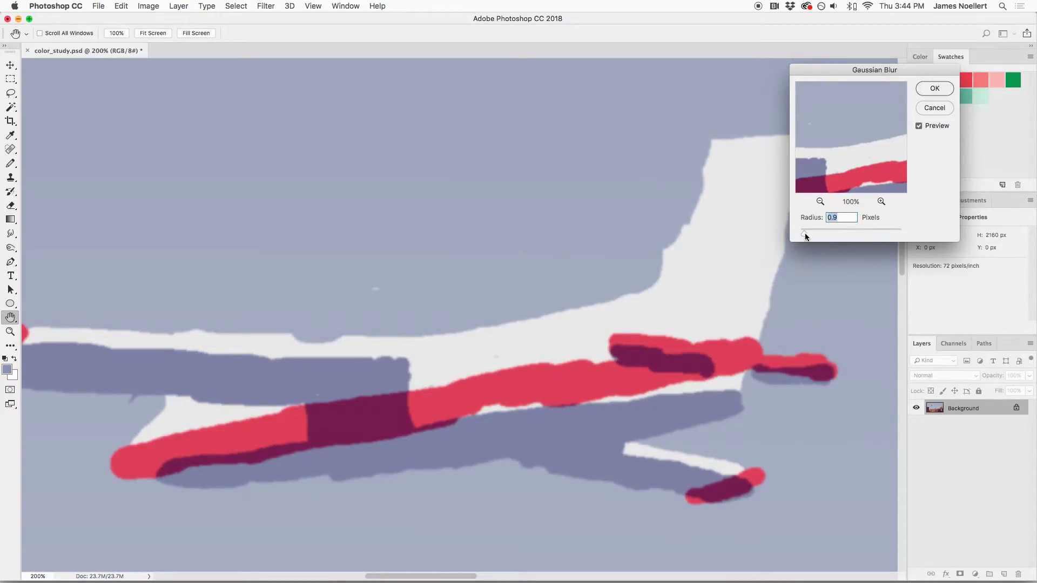
{"action": "left_click", "coordinate": [936, 127]}
{"action": "left_click", "coordinate": [934, 128]}
{"action": "left_click", "coordinate": [933, 90]}
{"action": "key", "text": "b"}
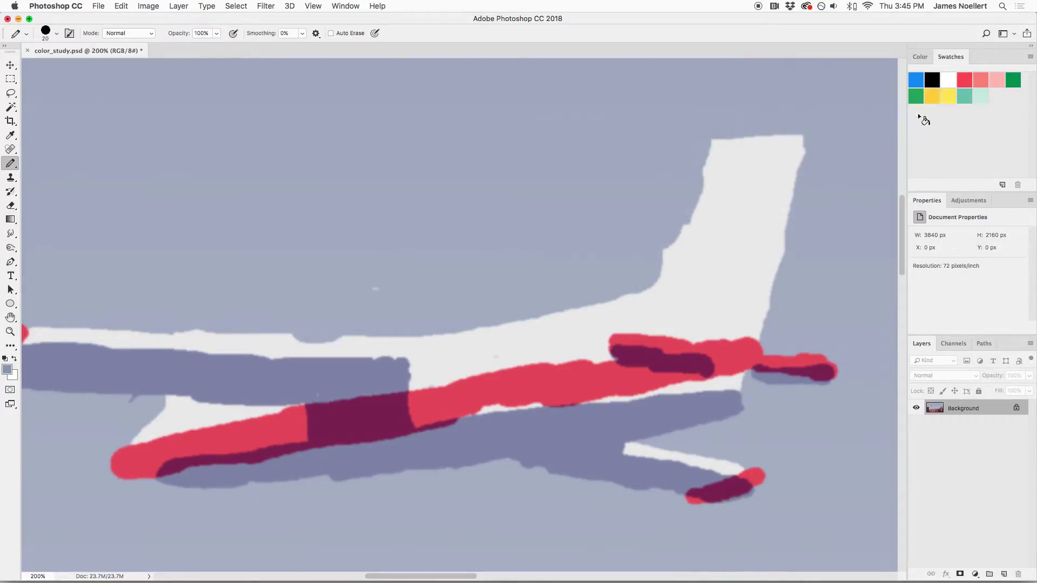
Examine the softened edges across the whole picture and close up on the plane's fuselage and tail
{"action": "key", "text": "super+minus"}
{"action": "key", "text": "super+minus"}
{"action": "key", "text": "super+minus"}
{"action": "key", "text": "super+minus"}
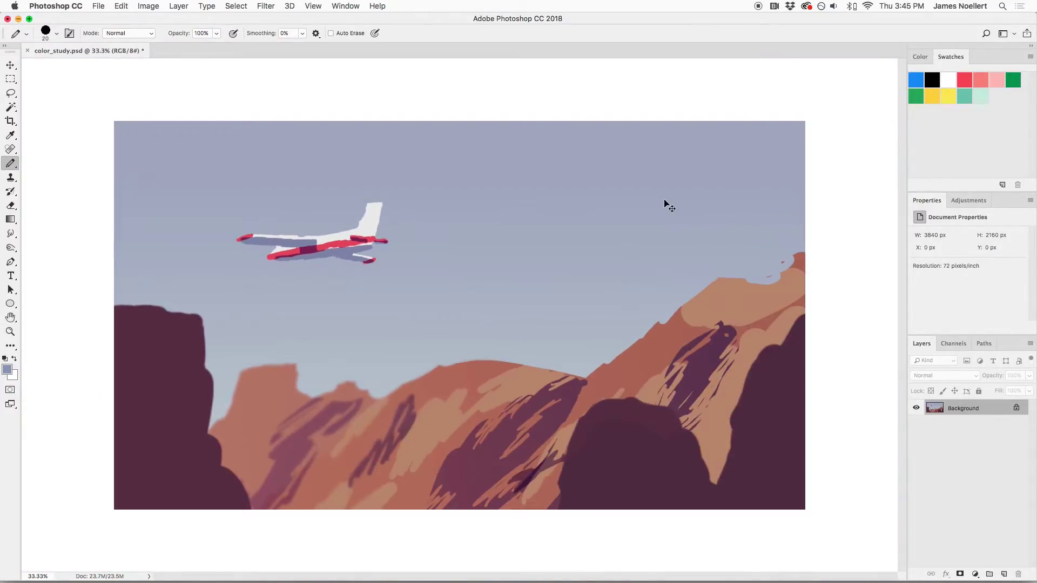
{"action": "key", "text": "super+plus"}
{"action": "key", "text": "super+plus"}
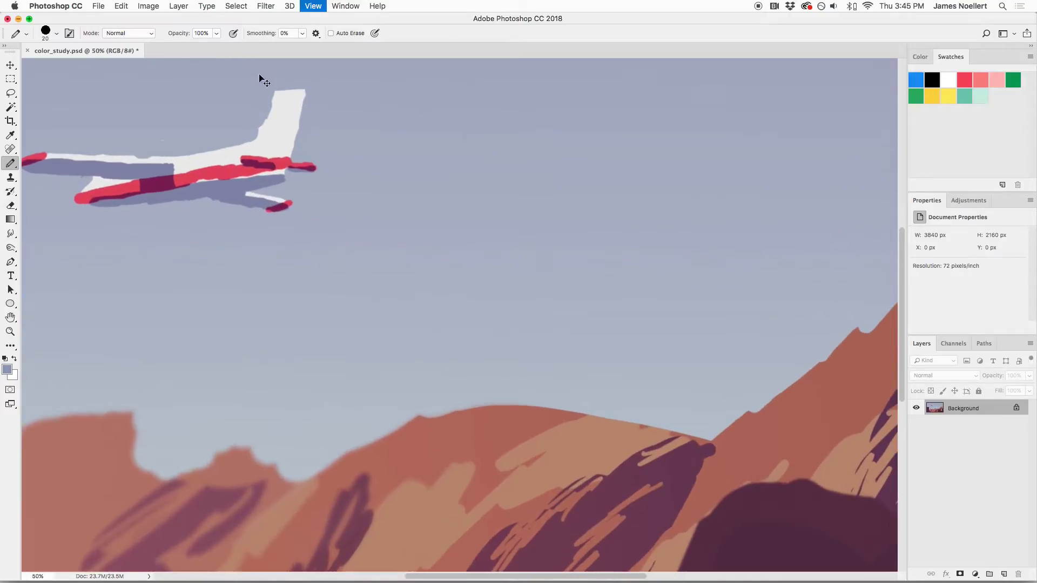
{"action": "scroll", "coordinate": [422, 214], "scroll_direction": "up", "scroll_amount": 3}
{"action": "scroll", "coordinate": [510, 236], "scroll_direction": "left", "scroll_amount": 4}
{"action": "key", "text": "super+plus"}
{"action": "key", "text": "super+plus"}
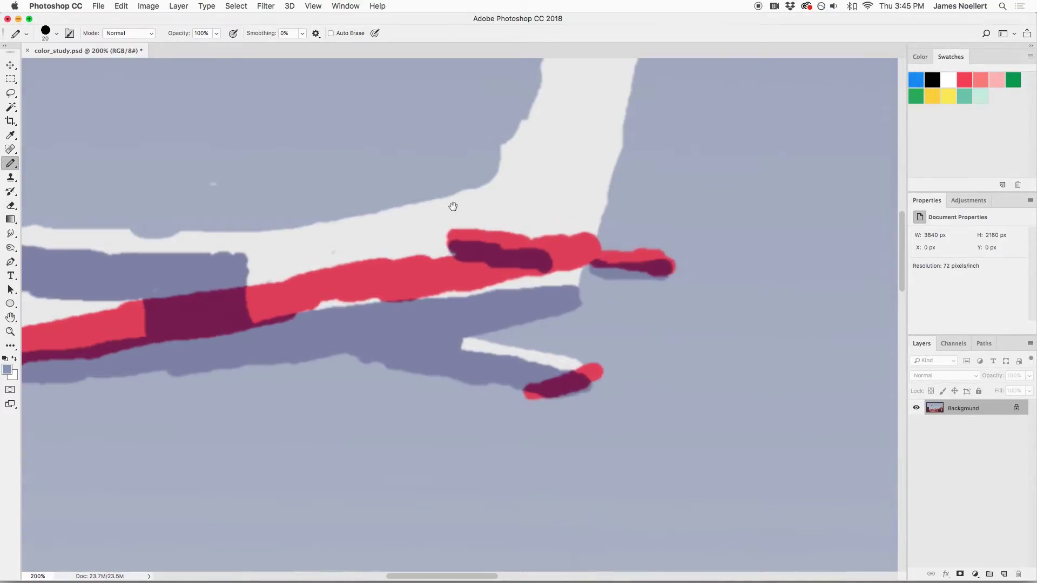
{"action": "scroll", "coordinate": [486, 243], "scroll_direction": "up", "scroll_amount": 3}
{"action": "scroll", "coordinate": [486, 243], "scroll_direction": "left", "scroll_amount": 3}
Apply the Add Noise filter to the merged picture with a low amount and uniform, non-monochromatic distribution
{"action": "left_click", "coordinate": [341, 6]}
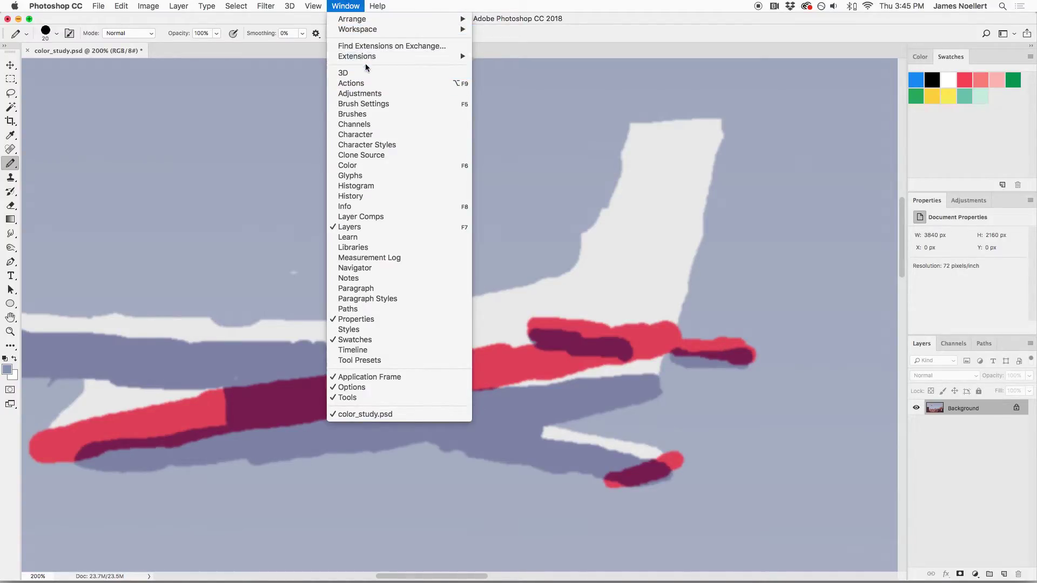
{"action": "left_click", "coordinate": [335, 3]}
{"action": "left_click", "coordinate": [347, 8]}
{"action": "mouse_move", "coordinate": [312, 5]}
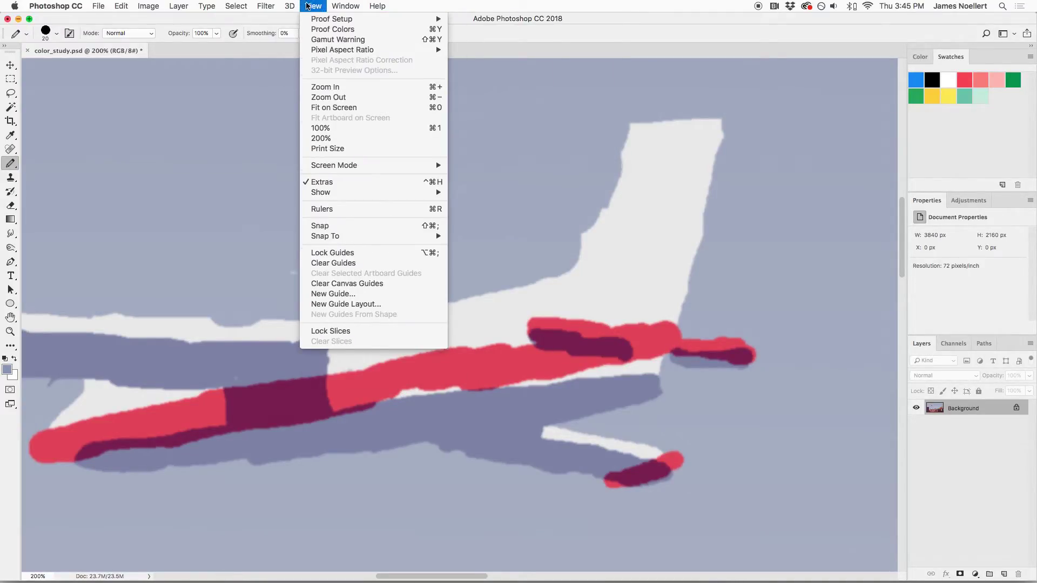
{"action": "mouse_move", "coordinate": [266, 6]}
{"action": "mouse_move", "coordinate": [341, 137]}
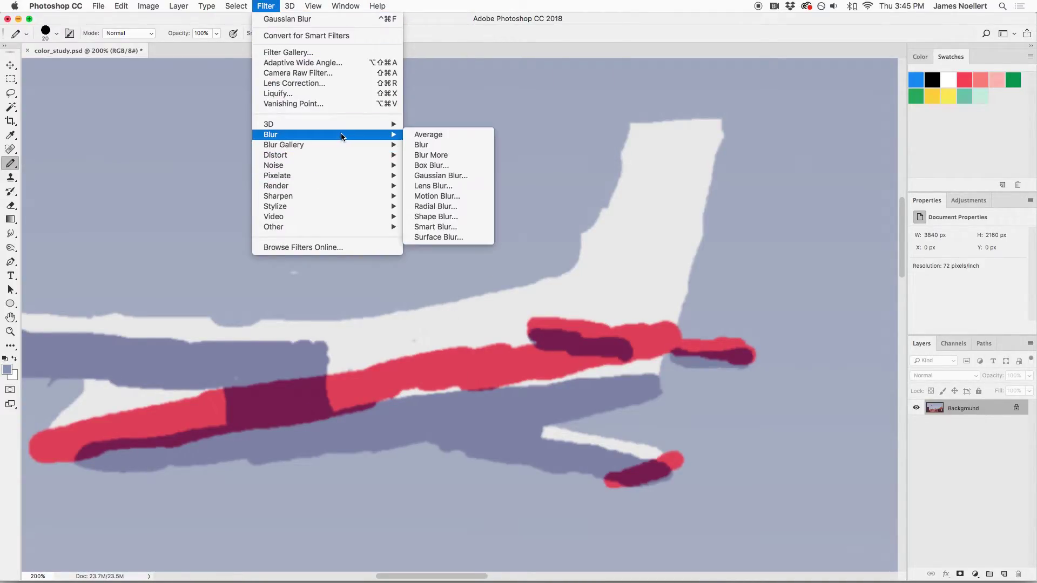
{"action": "mouse_move", "coordinate": [352, 165]}
{"action": "left_click", "coordinate": [452, 165]}
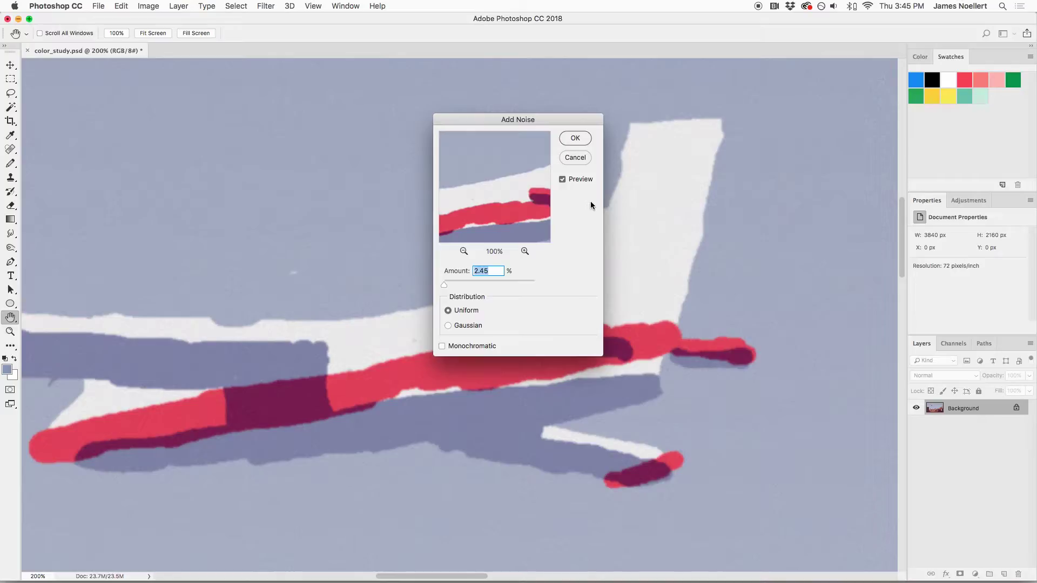
{"action": "left_click_drag", "start_coordinate": [449, 283], "coordinate": [445, 284]}
{"action": "left_click", "coordinate": [574, 138]}
{"action": "key", "text": "b"}
Examine the grain close up on the plane at up to 300%, and its effect over the full picture
{"action": "key", "text": "super+minus"}
{"action": "key", "text": "super+minus"}
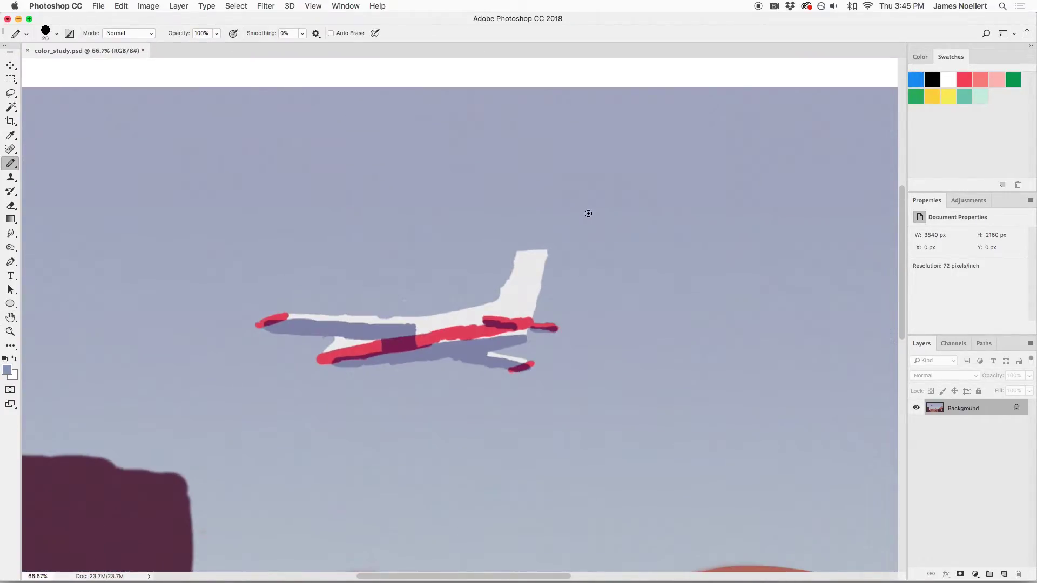
{"action": "key", "text": "super+plus"}
{"action": "key", "text": "super+plus"}
{"action": "left_click_drag", "start_coordinate": [750, 308], "coordinate": [604, 327]}
{"action": "key", "text": "super+plus"}
{"action": "scroll", "coordinate": [667, 238], "scroll_direction": "down", "scroll_amount": 4}
{"action": "scroll", "coordinate": [666, 238], "scroll_direction": "left", "scroll_amount": 4}
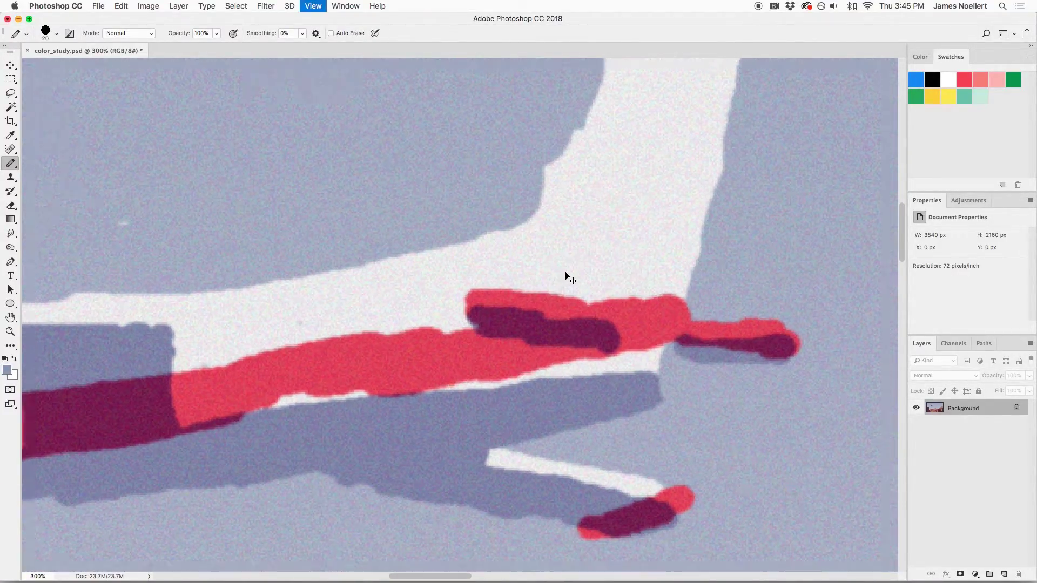
{"action": "key", "text": "super+minus"}
{"action": "key", "text": "super+minus"}
{"action": "key", "text": "super+minus"}
{"action": "key", "text": "super+minus"}
{"action": "key", "text": "super+minus"}
{"action": "key", "text": "super+minus"}
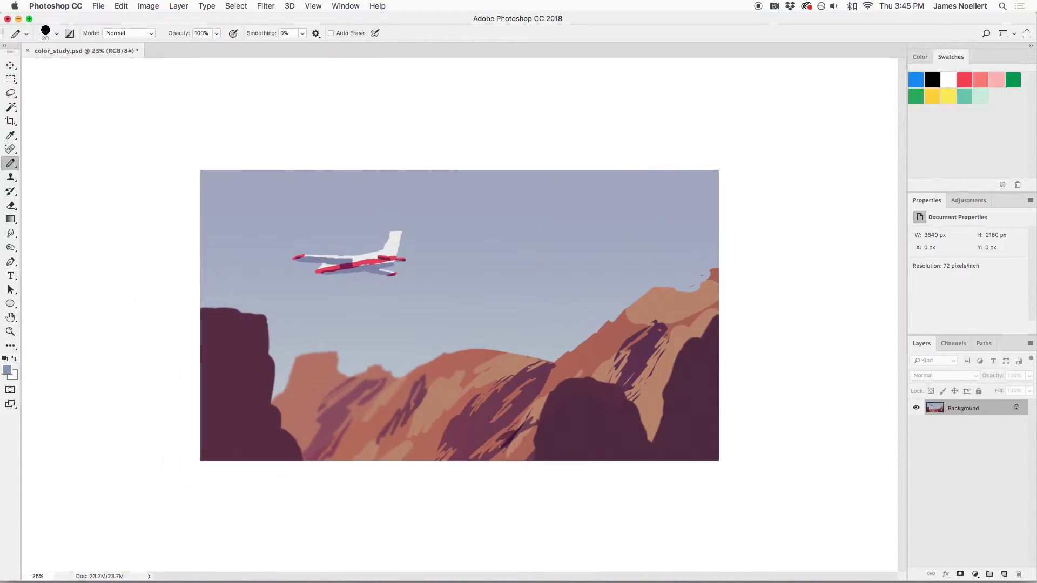
{"action": "key", "text": "super+plus"}
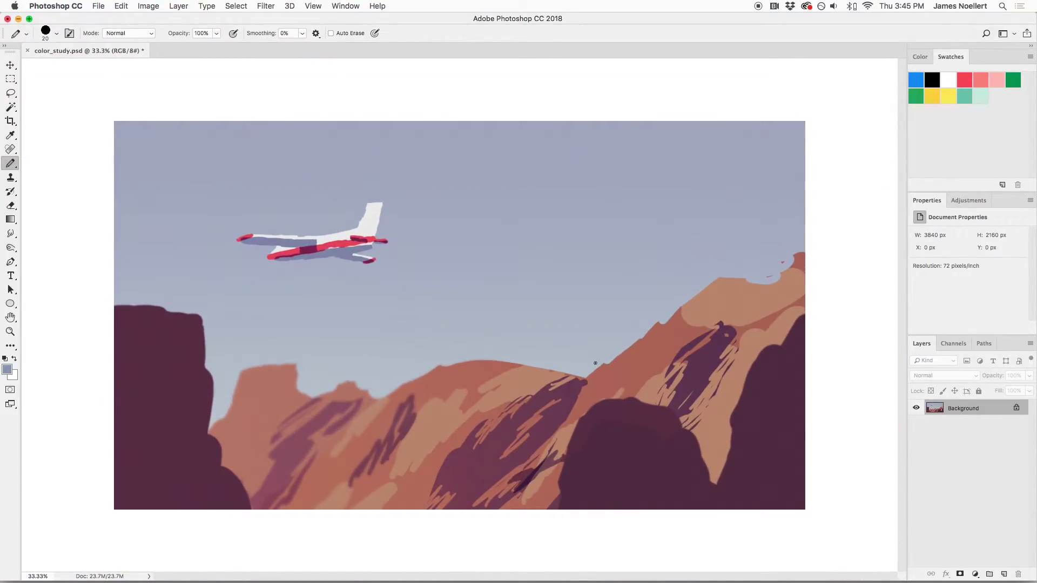
{"action": "key", "text": "super+minus"}
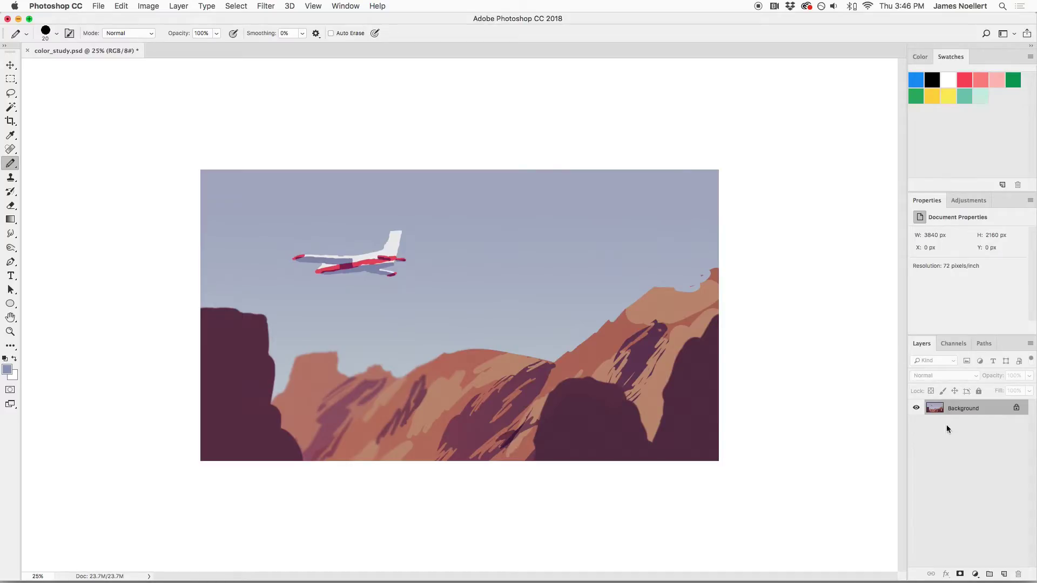
Add a new layer above the Background, fill it with the blue swatch and set its blend mode to Multiply
{"action": "left_click", "coordinate": [974, 574]}
{"action": "left_click", "coordinate": [926, 544]}
{"action": "left_click", "coordinate": [1004, 573]}
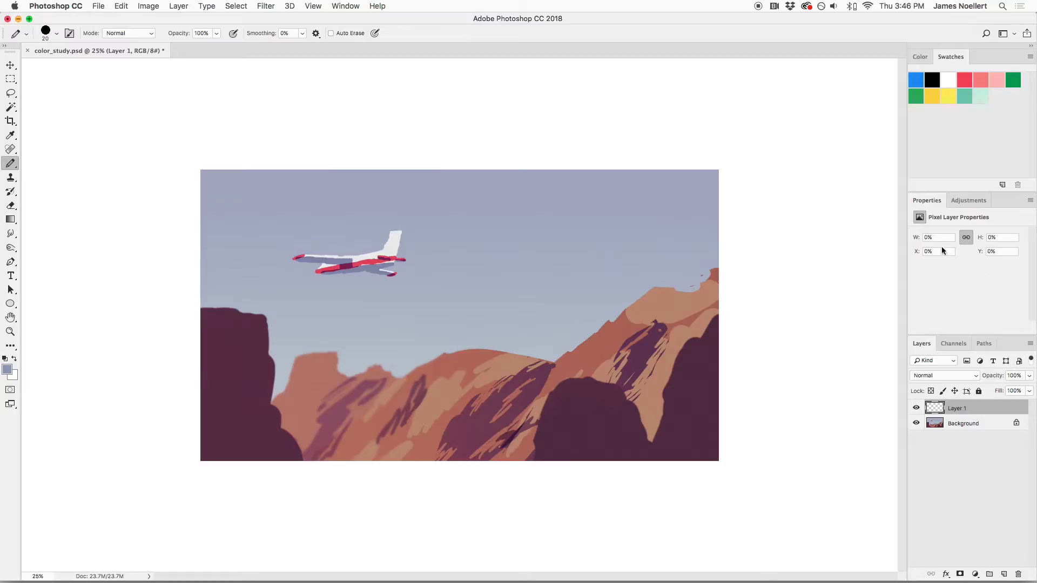
{"action": "left_click", "coordinate": [921, 79]}
{"action": "key", "text": "alt+BackSpace"}
{"action": "left_click", "coordinate": [949, 375]}
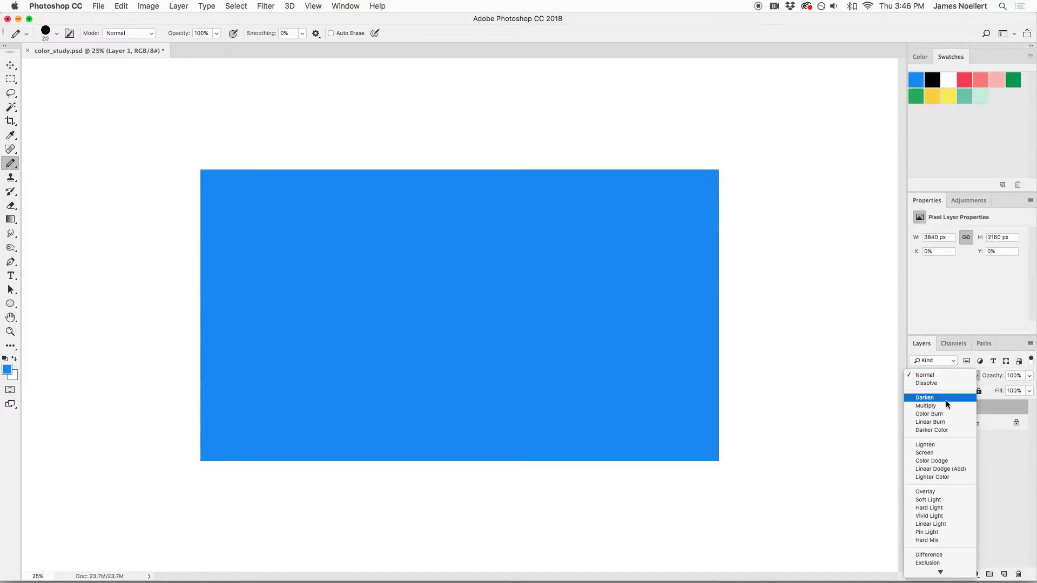
{"action": "left_click", "coordinate": [945, 402]}
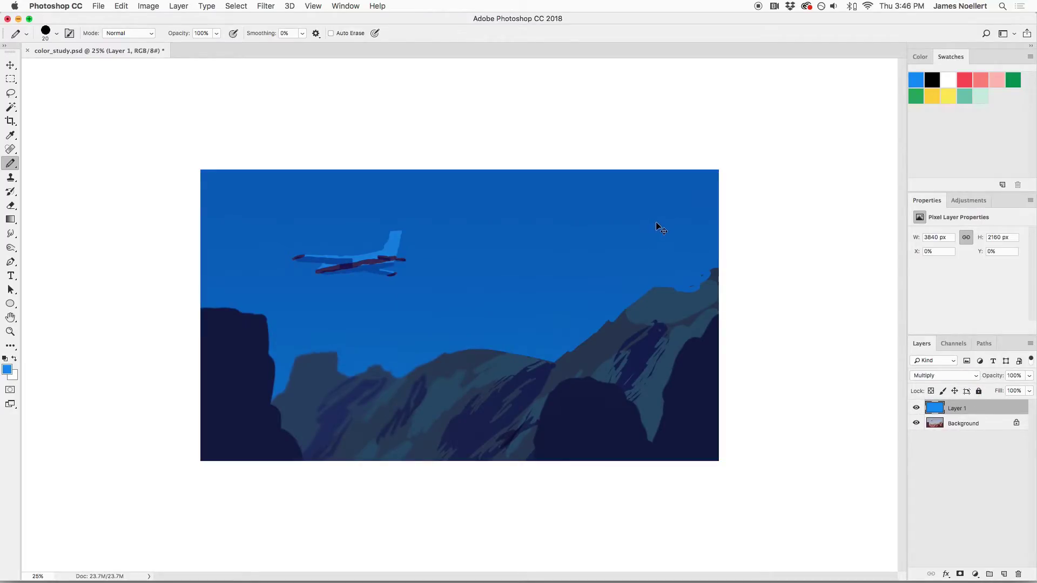
{"action": "key", "text": "super+u"}
{"action": "left_click_drag", "start_coordinate": [709, 233], "coordinate": [719, 234]}
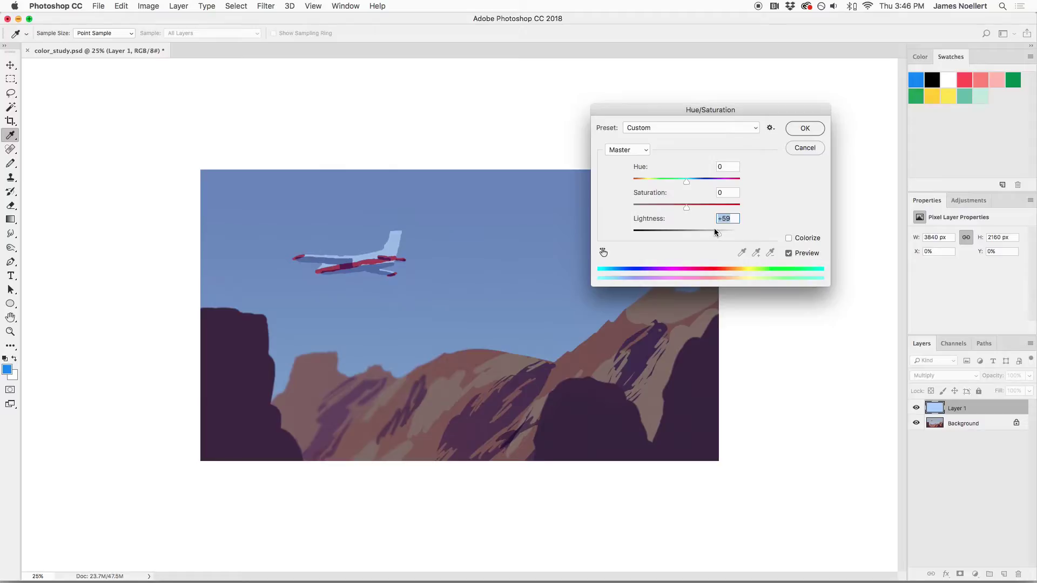
{"action": "left_click", "coordinate": [804, 148]}
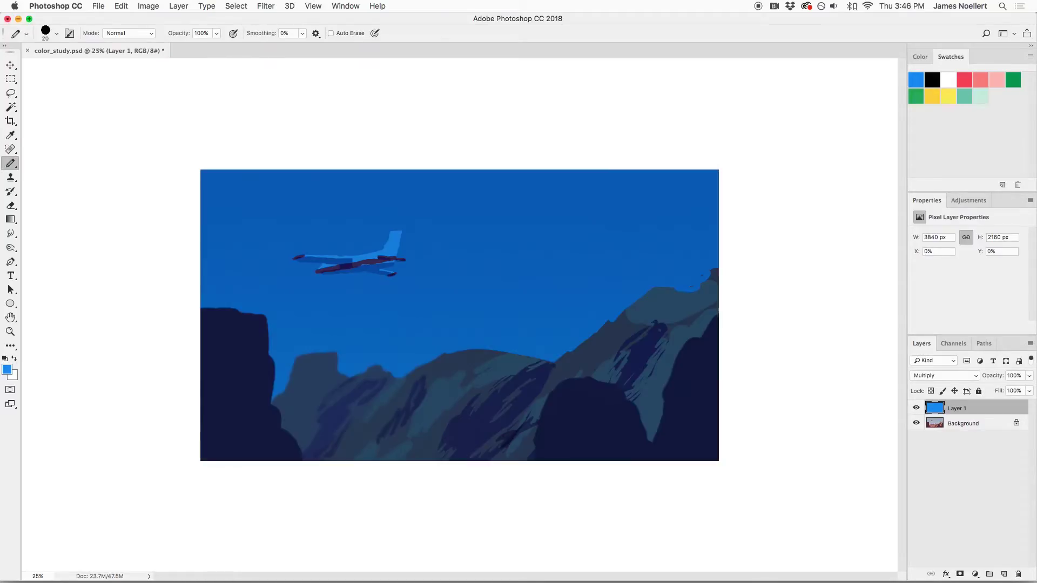
Hide the blue Multiply layer to view the original daytime colors, and show it again
{"action": "left_click", "coordinate": [916, 408]}
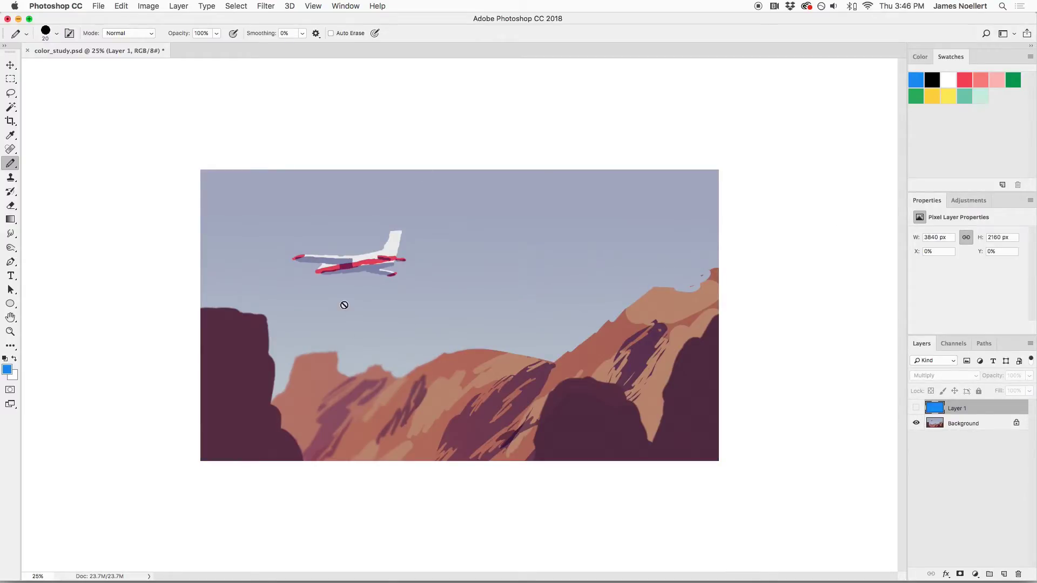
{"action": "left_click", "coordinate": [377, 352]}
{"action": "left_click", "coordinate": [606, 198]}
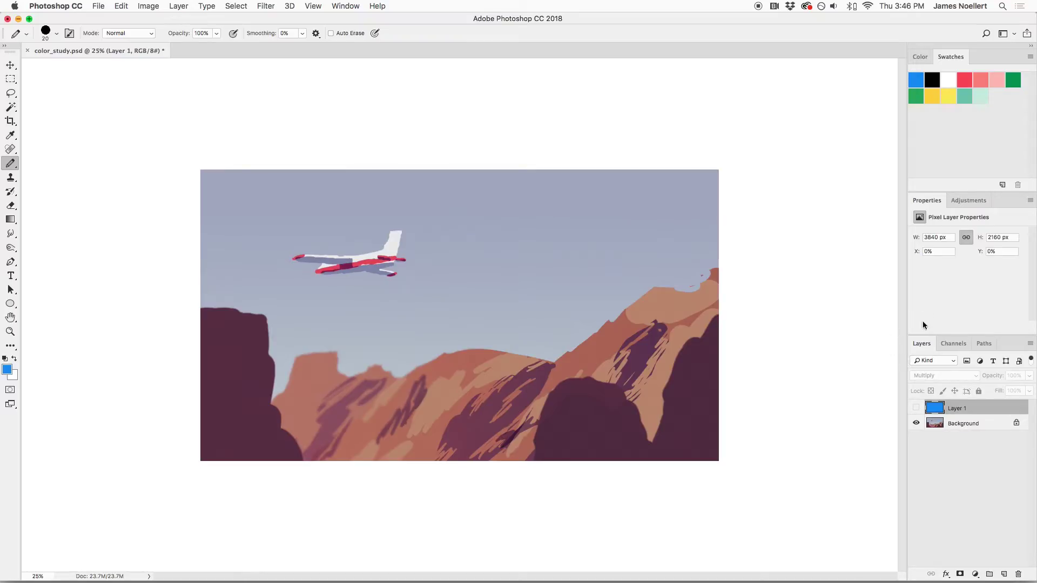
{"action": "left_click", "coordinate": [916, 408]}
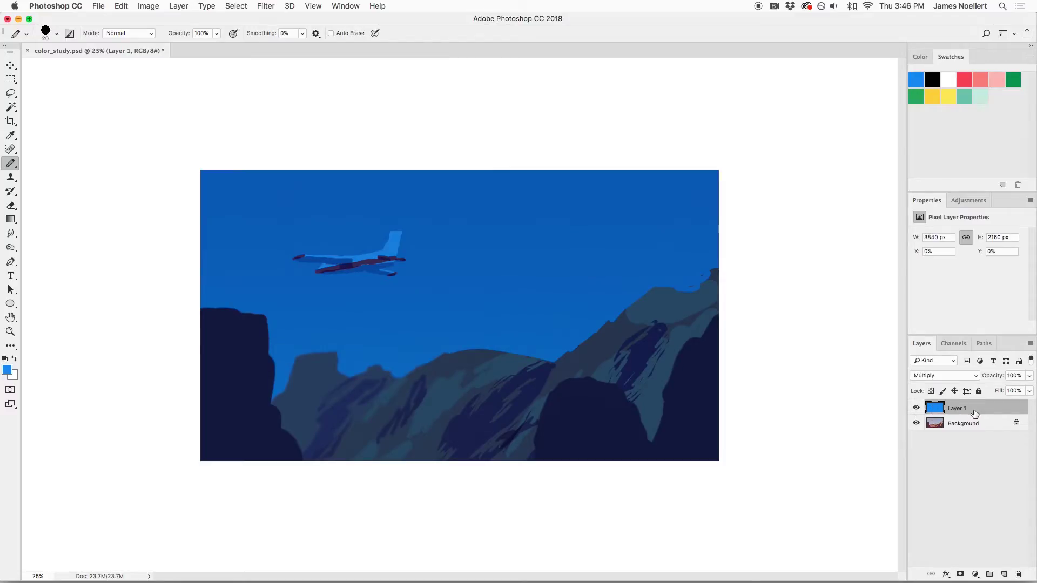
Mute the blue overlay layer with Hue/Saturation, setting the saturation to -21 and adjusting the lightness
{"action": "key", "text": "super+u"}
{"action": "mouse_move", "coordinate": [667, 209]}
{"action": "left_mouse_down"}
{"action": "mouse_move", "coordinate": [646, 208]}
{"action": "mouse_move", "coordinate": [675, 210]}
{"action": "left_mouse_up"}
{"action": "left_click", "coordinate": [692, 232]}
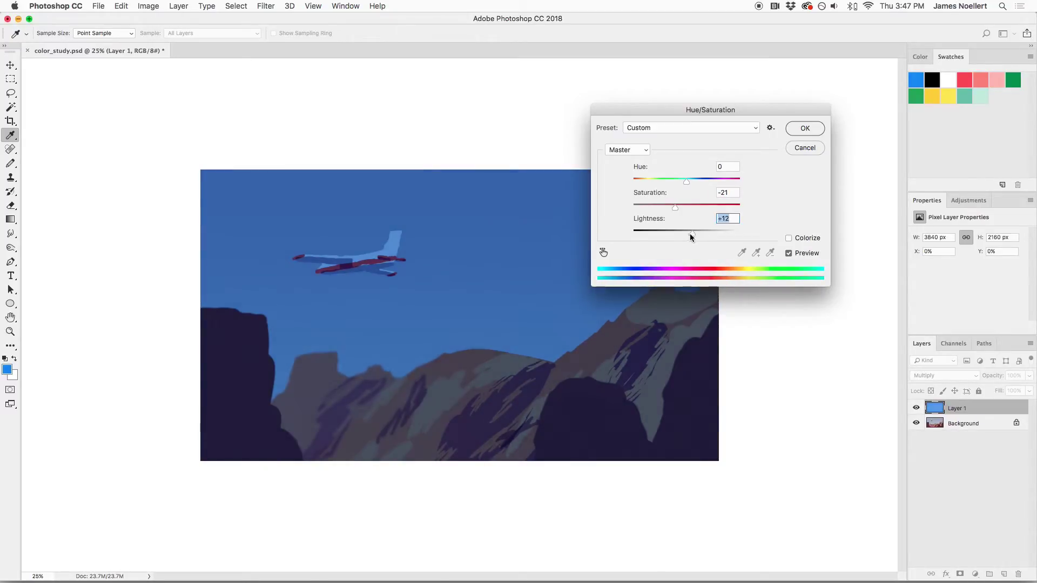
{"action": "left_click", "coordinate": [803, 130]}
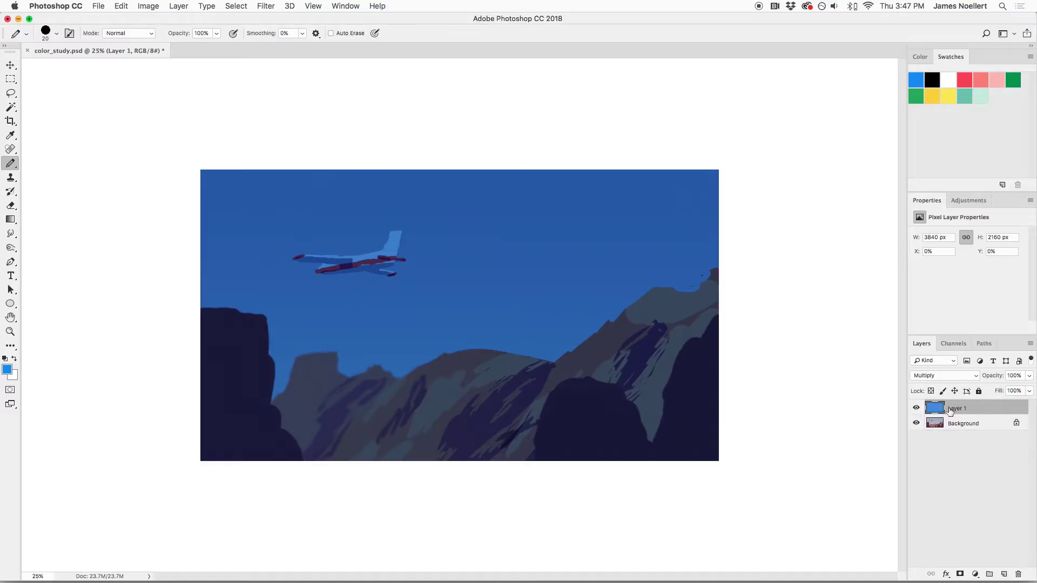
Shift the blue overlay's hue toward purple with Hue/Saturation, and select the Background layer
{"action": "key", "text": "super+u"}
{"action": "mouse_move", "coordinate": [675, 182]}
{"action": "left_mouse_down"}
{"action": "mouse_move", "coordinate": [697, 187]}
{"action": "mouse_move", "coordinate": [669, 207]}
{"action": "mouse_move", "coordinate": [693, 182]}
{"action": "left_mouse_up"}
{"action": "left_click", "coordinate": [804, 129]}
{"action": "key", "text": "b"}
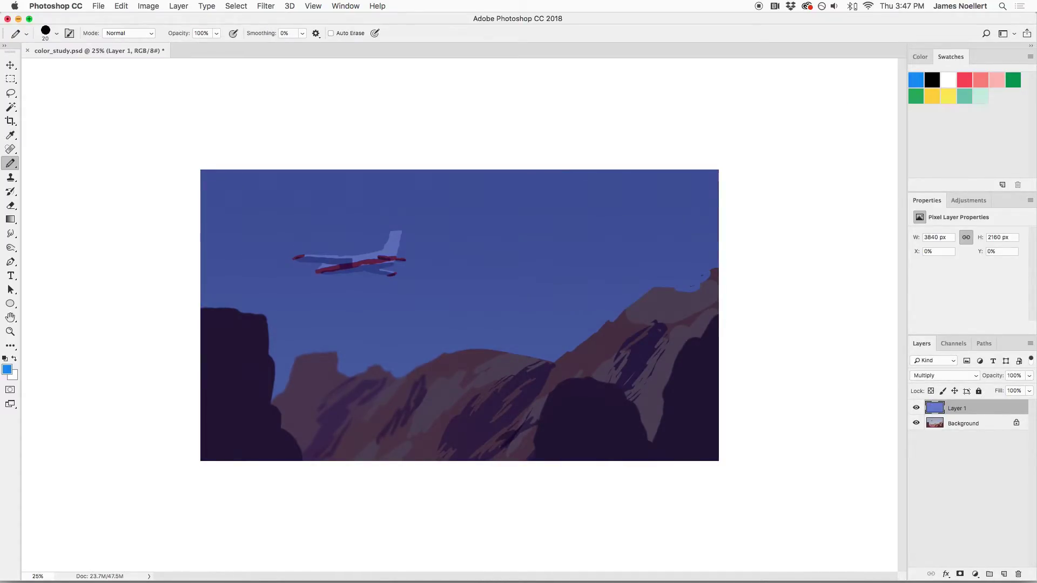
{"action": "left_click", "coordinate": [975, 424]}
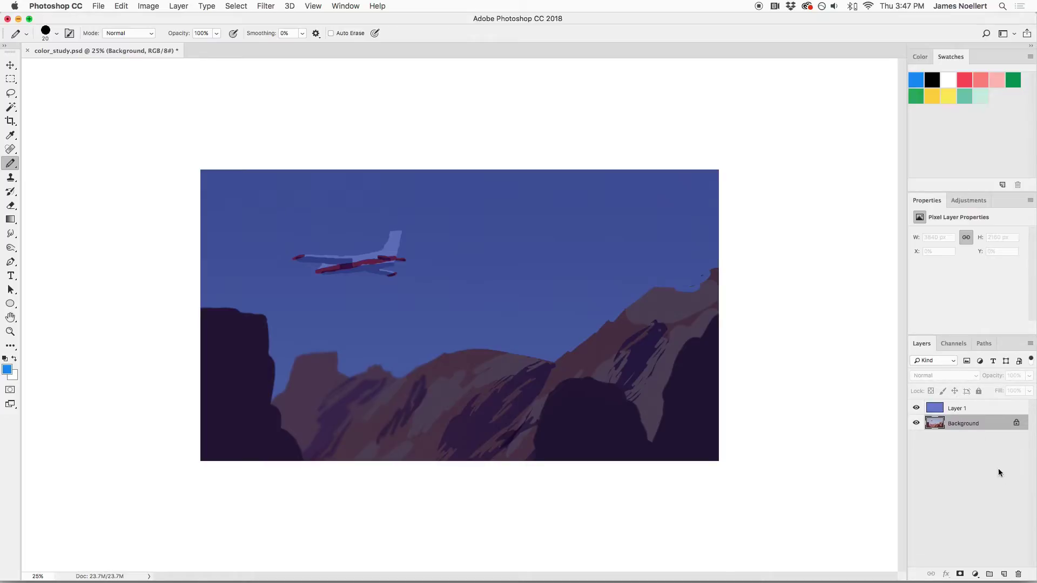
Add a Hue/Saturation adjustment layer above the Background and set its saturation to -40
{"action": "left_click", "coordinate": [975, 574]}
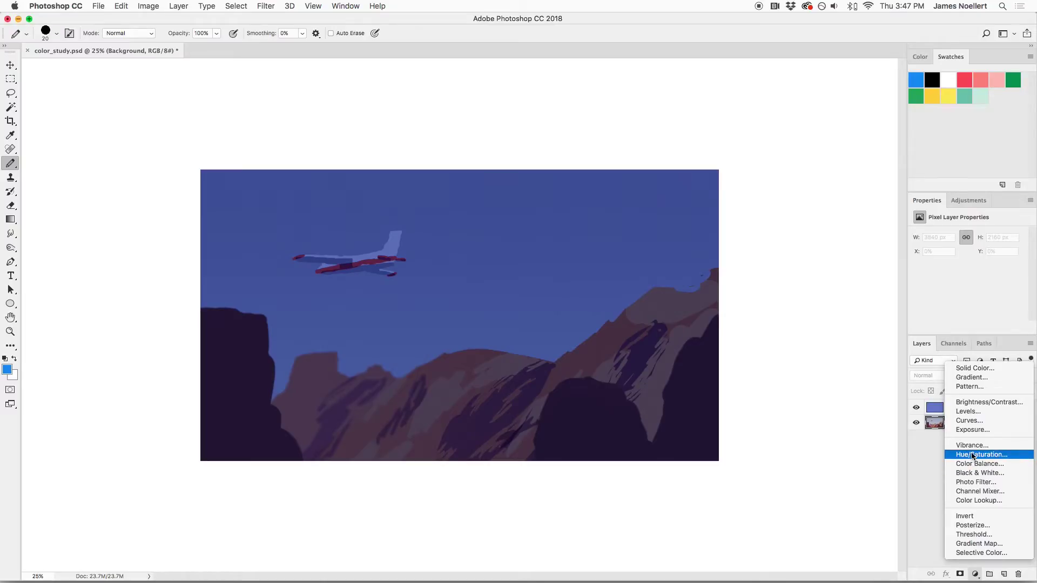
{"action": "left_click", "coordinate": [905, 423]}
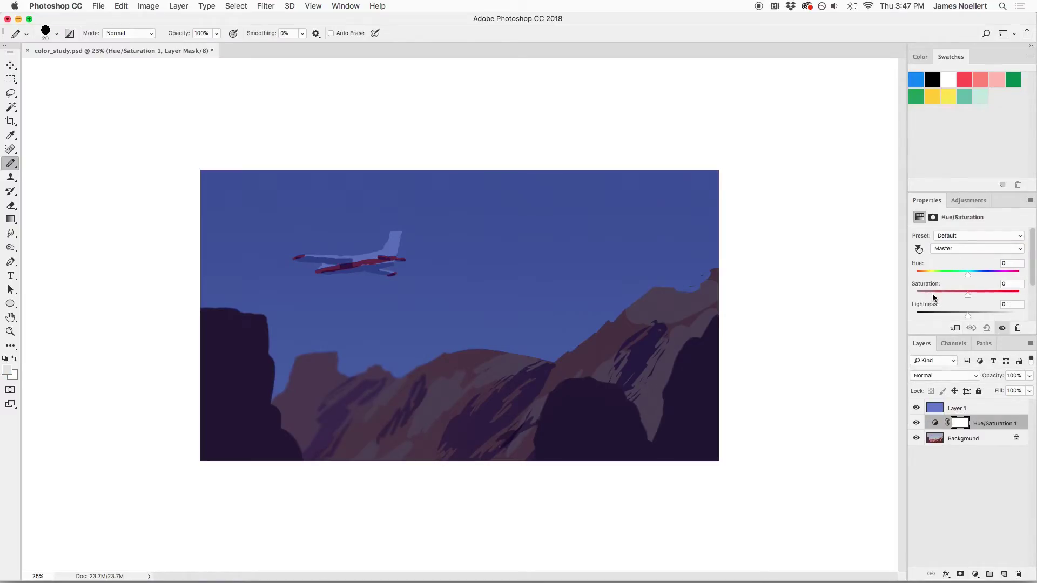
{"action": "left_click", "coordinate": [944, 294]}
{"action": "left_click", "coordinate": [950, 293]}
{"action": "left_click", "coordinate": [948, 411]}
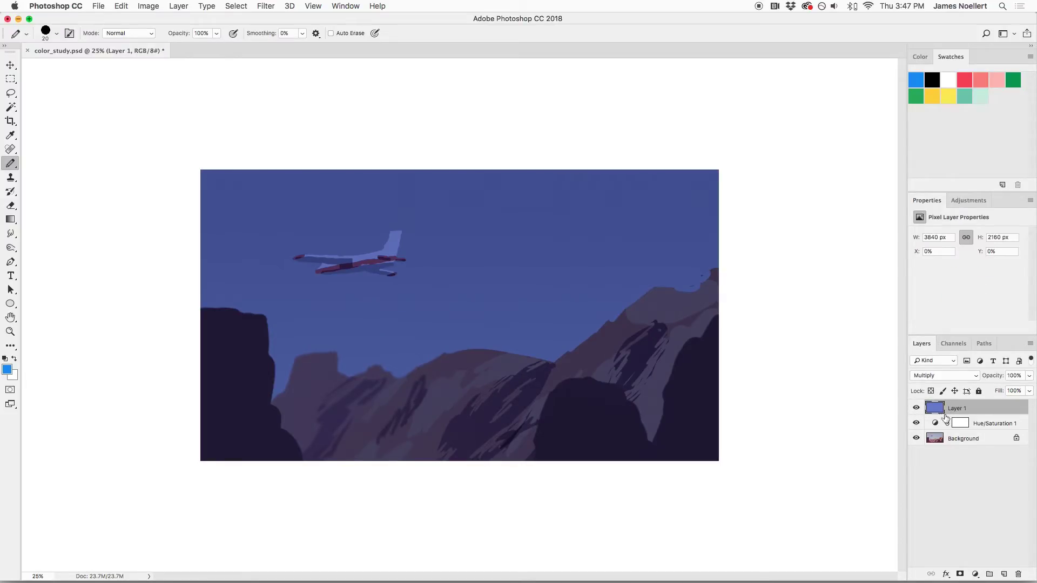
{"action": "left_click", "coordinate": [978, 424]}
{"action": "left_click", "coordinate": [927, 293]}
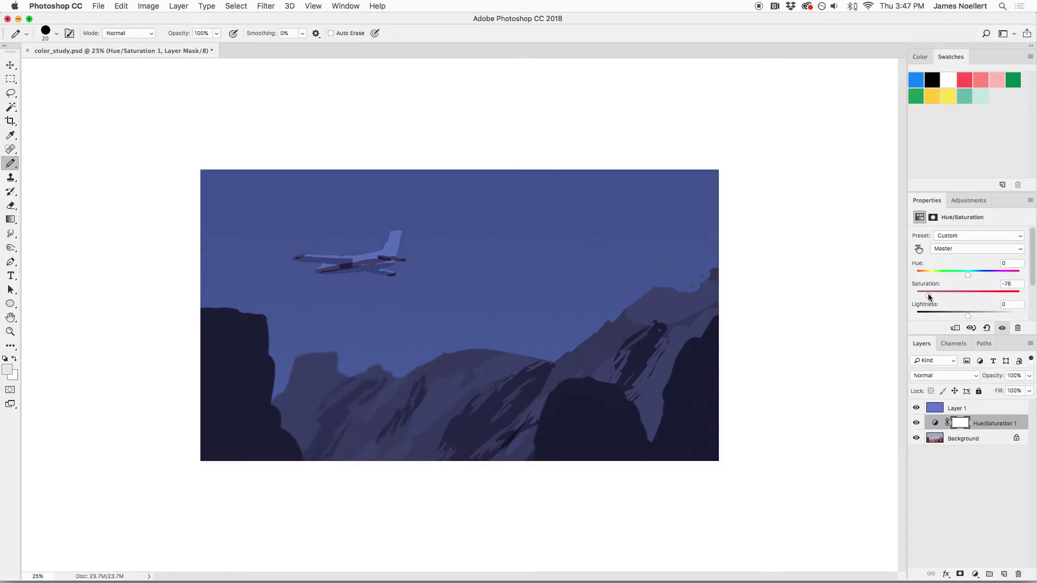
{"action": "left_click_drag", "start_coordinate": [938, 293], "coordinate": [929, 293]}
{"action": "left_click_drag", "start_coordinate": [935, 294], "coordinate": [966, 295]}
{"action": "left_click_drag", "start_coordinate": [947, 296], "coordinate": [946, 296]}
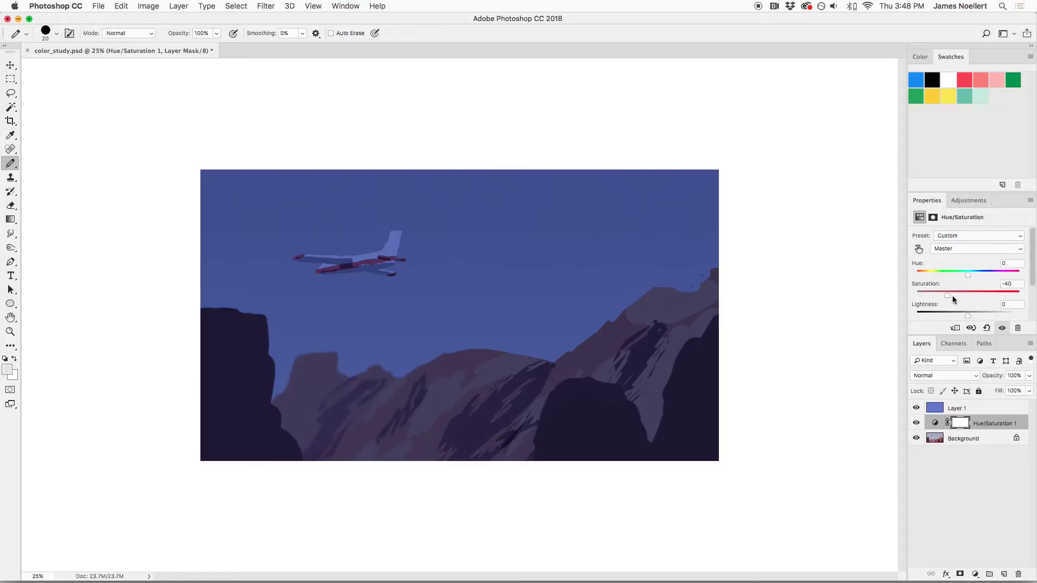
Add a Selective Color adjustment layer below the blue overlay and adjust the cyan, magenta and yellow of the reds toward purple
{"action": "left_click", "coordinate": [974, 574]}
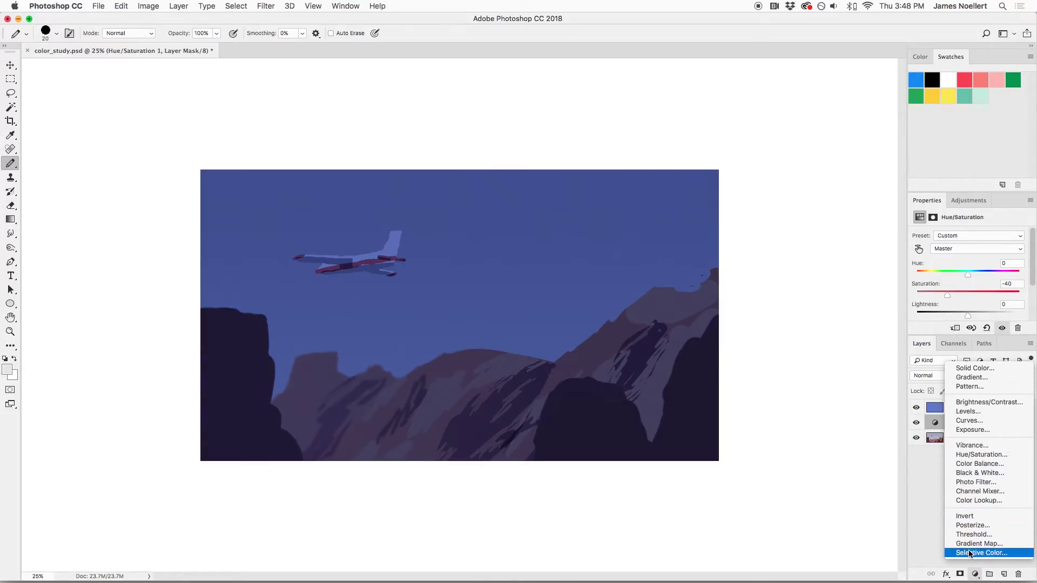
{"action": "left_click", "coordinate": [970, 552]}
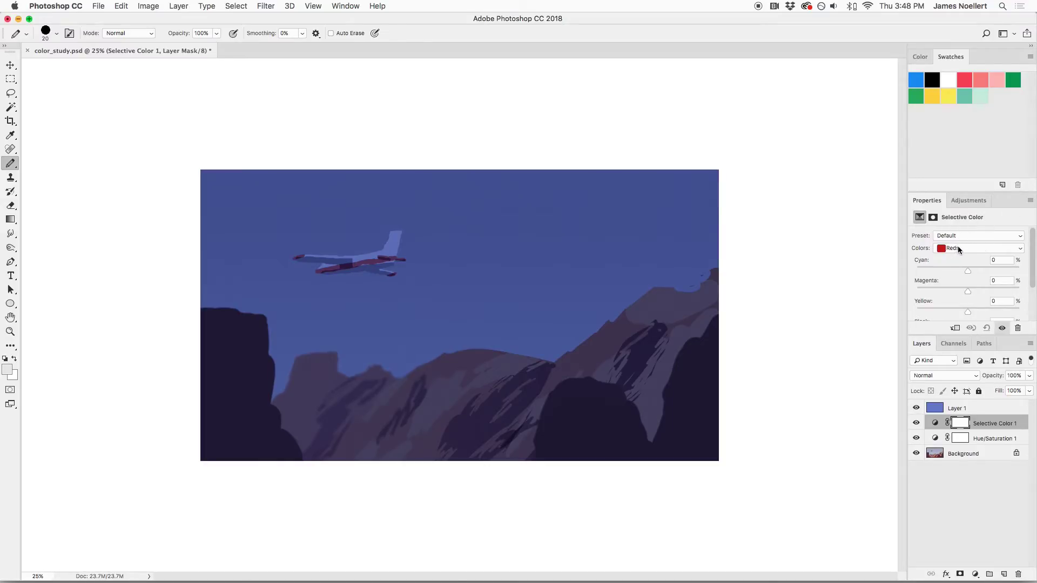
{"action": "left_click", "coordinate": [956, 247]}
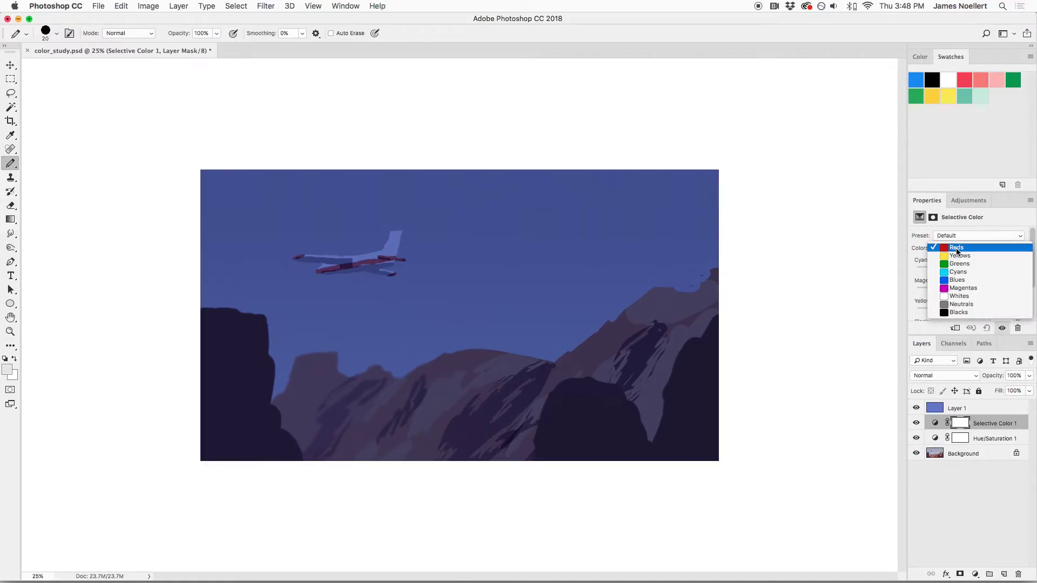
{"action": "left_click", "coordinate": [955, 248]}
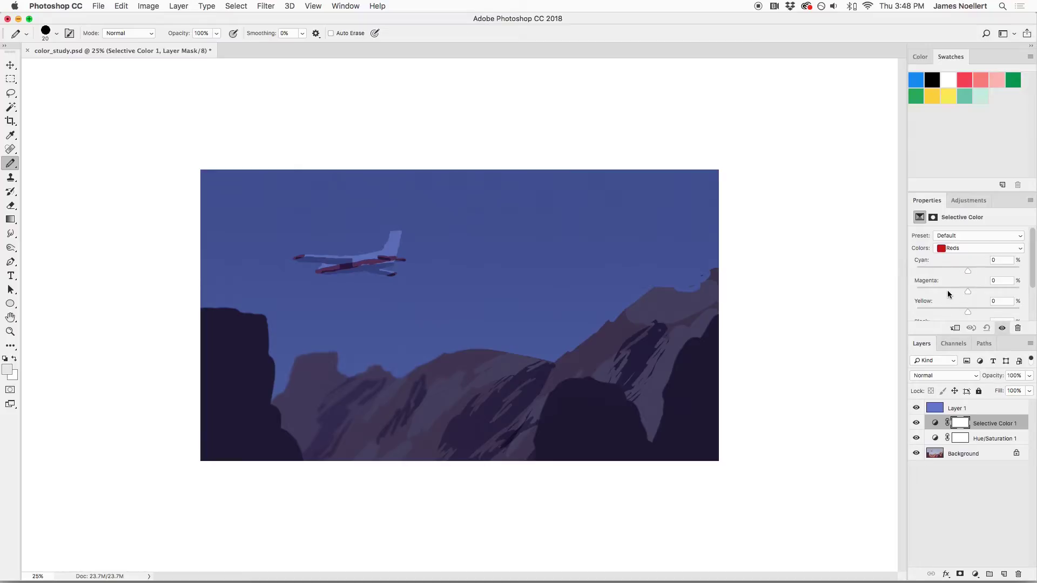
{"action": "left_click_drag", "start_coordinate": [949, 312], "coordinate": [961, 290]}
{"action": "left_click", "coordinate": [970, 292]}
{"action": "left_click_drag", "start_coordinate": [982, 268], "coordinate": [957, 267]}
Shift the Multiply overlay layer's hue slightly away from purple toward a purer blue with Hue/Saturation
{"action": "left_click", "coordinate": [967, 408]}
{"action": "key", "text": "super+u"}
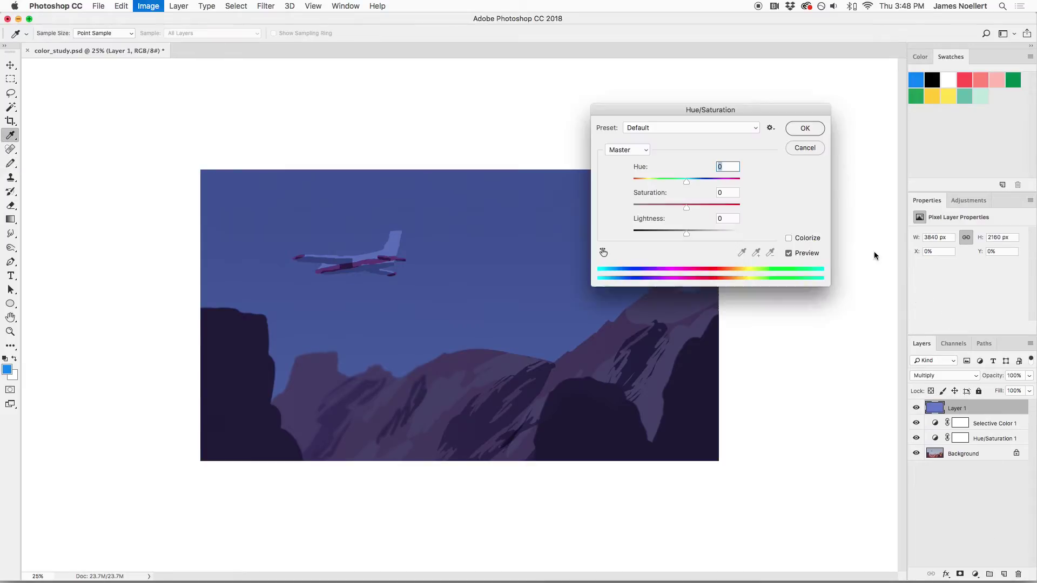
{"action": "left_click_drag", "start_coordinate": [701, 211], "coordinate": [683, 183]}
{"action": "left_click", "coordinate": [694, 183]}
{"action": "left_click_drag", "start_coordinate": [685, 232], "coordinate": [686, 232]}
{"action": "left_click_drag", "start_coordinate": [689, 184], "coordinate": [685, 186]}
{"action": "left_click", "coordinate": [803, 132]}
{"action": "key", "text": "b"}
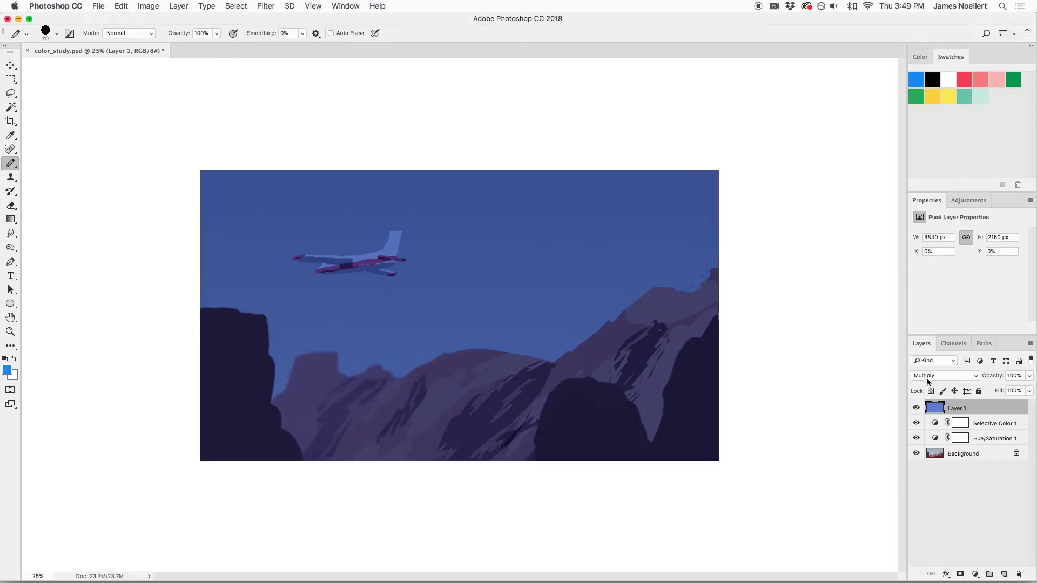
Try a second Selective Color adjustment that lowers the black in the whites to about -9, and delete that layer
{"action": "left_click", "coordinate": [975, 574]}
{"action": "left_click", "coordinate": [1001, 553]}
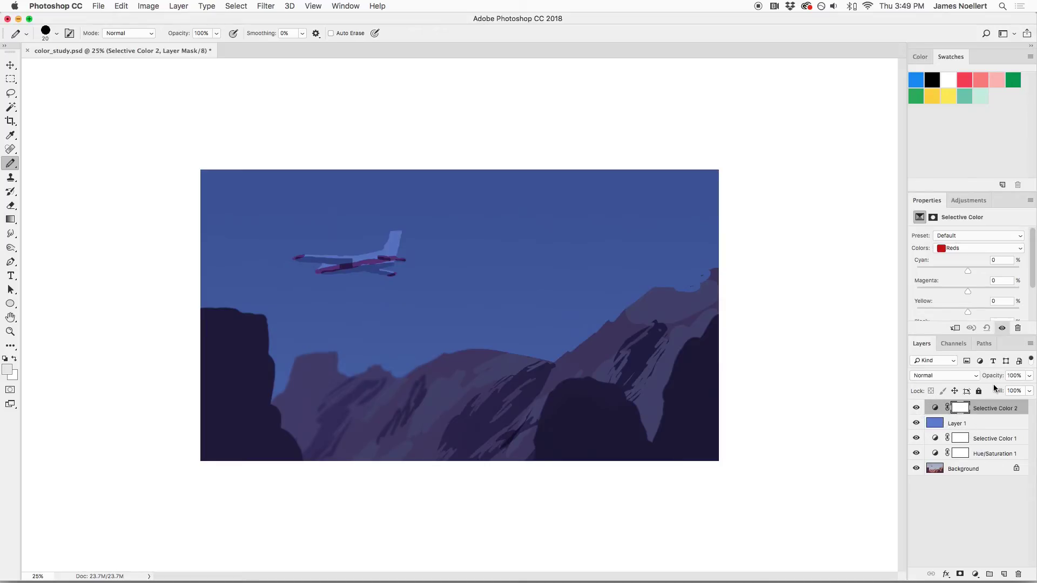
{"action": "left_click", "coordinate": [953, 248]}
{"action": "left_click", "coordinate": [947, 297]}
{"action": "left_click_drag", "start_coordinate": [1032, 276], "coordinate": [1032, 304]}
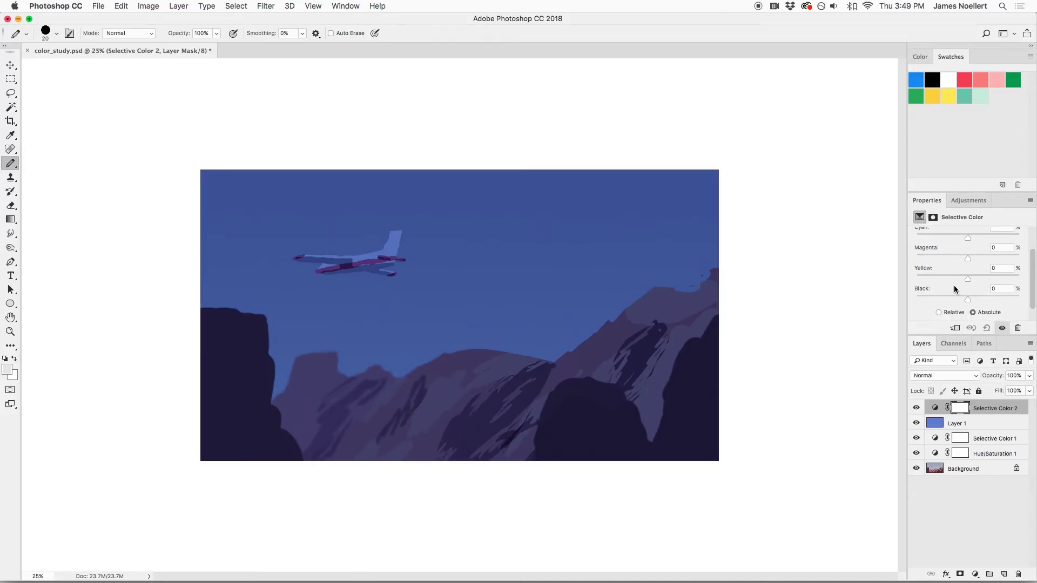
{"action": "mouse_move", "coordinate": [944, 296]}
{"action": "left_mouse_down"}
{"action": "mouse_move", "coordinate": [921, 296]}
{"action": "mouse_move", "coordinate": [964, 297]}
{"action": "left_mouse_up"}
{"action": "left_click_drag", "start_coordinate": [978, 411], "coordinate": [968, 432]}
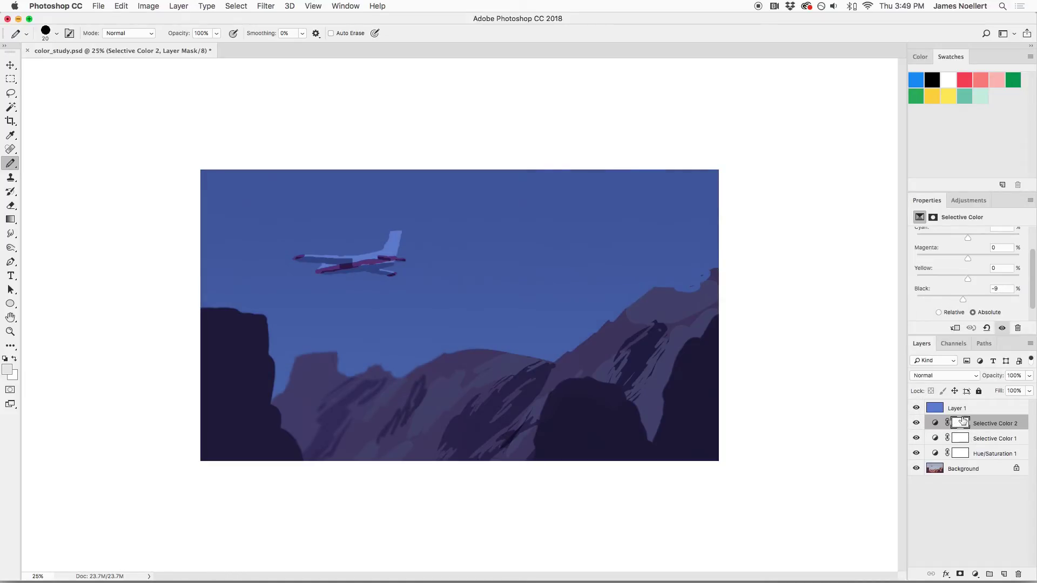
{"action": "mouse_move", "coordinate": [963, 299]}
{"action": "left_mouse_down"}
{"action": "mouse_move", "coordinate": [928, 300]}
{"action": "mouse_move", "coordinate": [964, 299]}
{"action": "left_mouse_up"}
{"action": "key", "text": "BackSpace"}
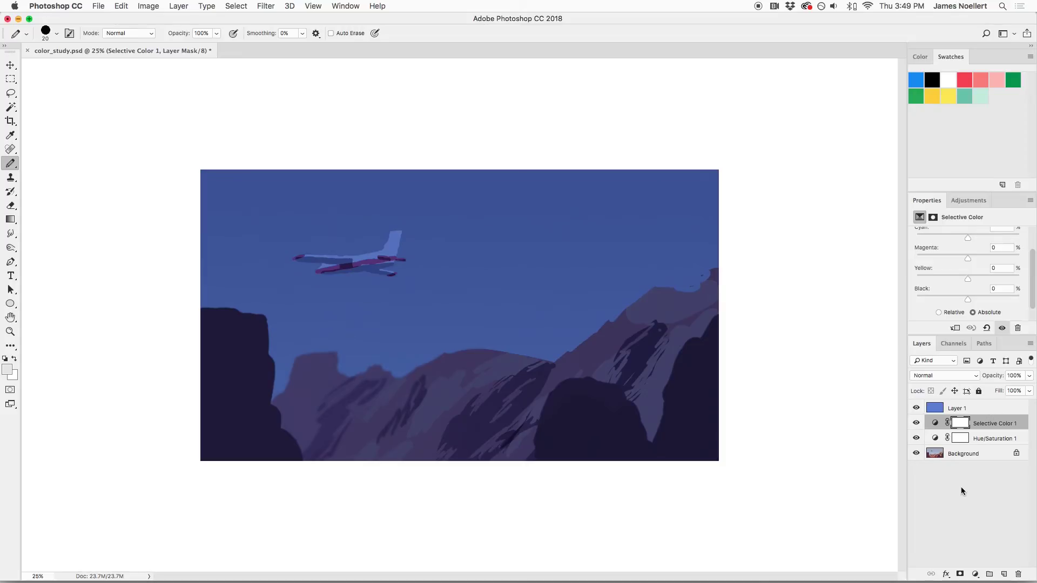
Add a new layer above Selective Color 1 and select the plane's light areas with the Magic Wand at tolerance 10
{"action": "left_click", "coordinate": [1003, 574]}
{"action": "key", "text": "super+equal"}
{"action": "key", "text": "super+equal"}
{"action": "key", "text": "super+equal"}
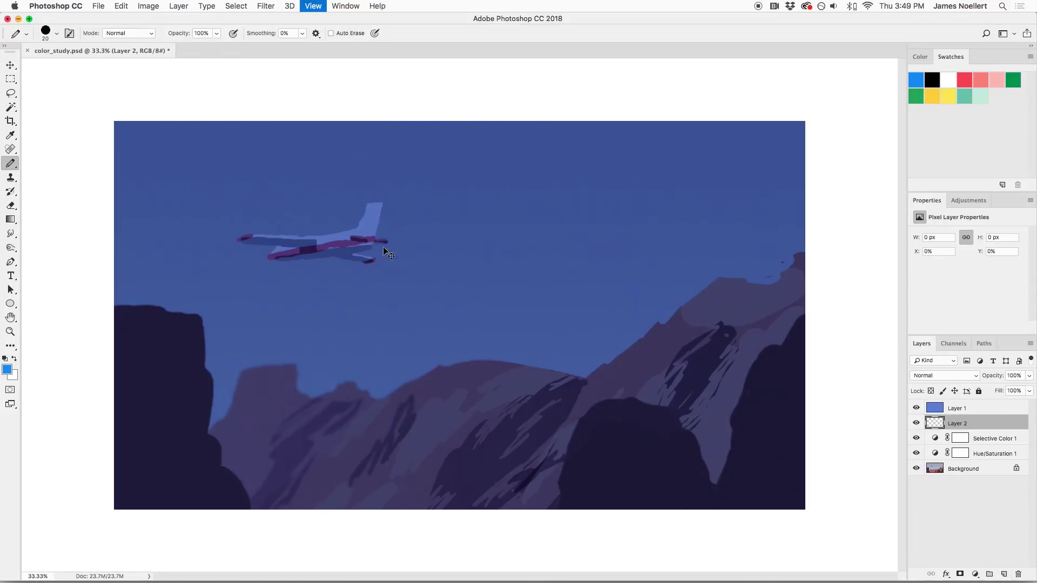
{"action": "left_click_drag", "start_coordinate": [458, 260], "coordinate": [731, 349]}
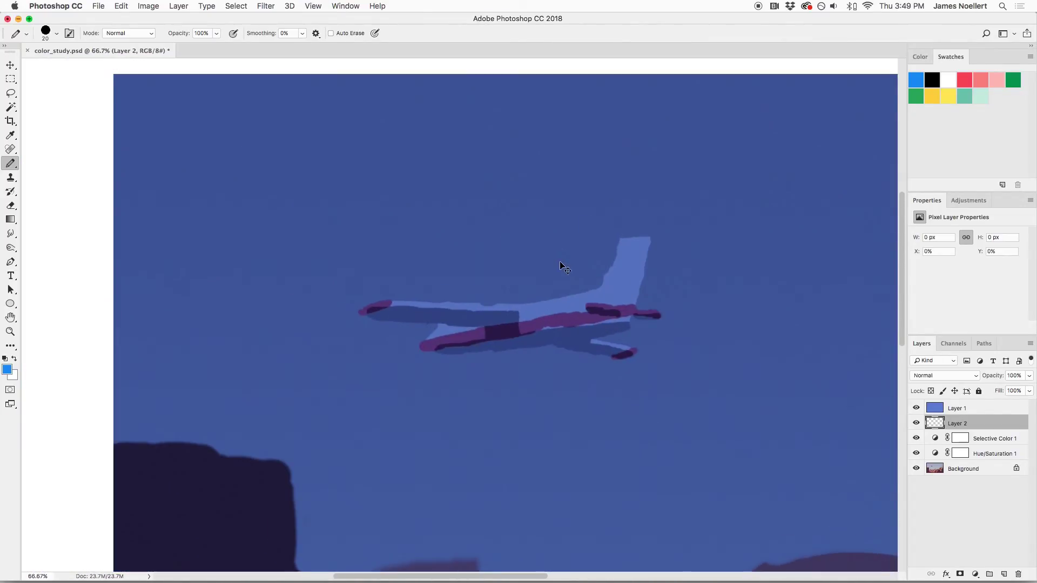
{"action": "key", "text": "super+equal"}
{"action": "key", "text": "super+equal"}
{"action": "key", "text": "super+equal"}
{"action": "left_click_drag", "start_coordinate": [584, 280], "coordinate": [552, 288]}
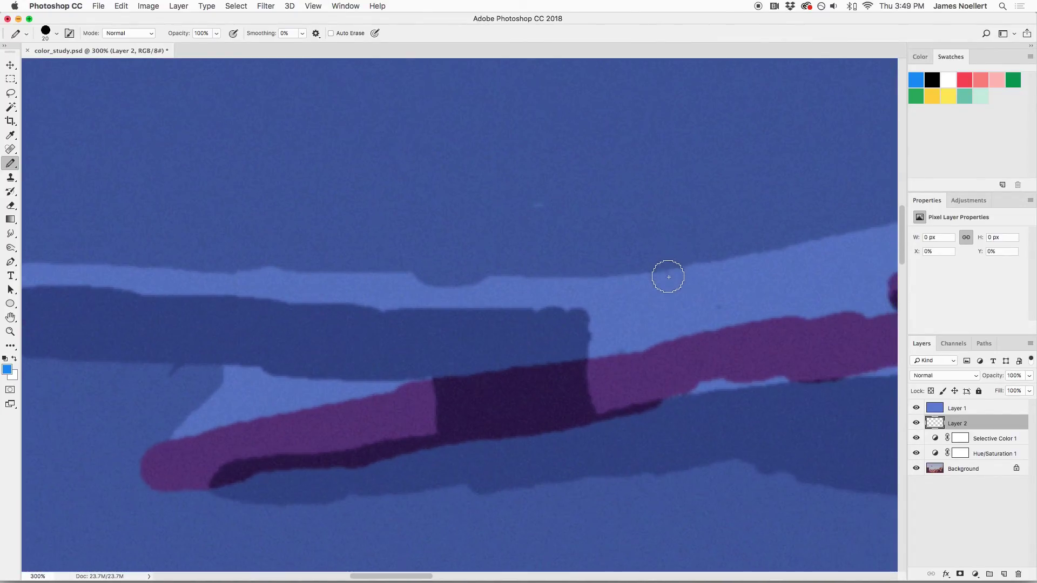
{"action": "key", "text": "w"}
{"action": "left_click", "coordinate": [710, 286]}
{"action": "double_click", "coordinate": [248, 33]}
{"action": "type", "text": "10"}
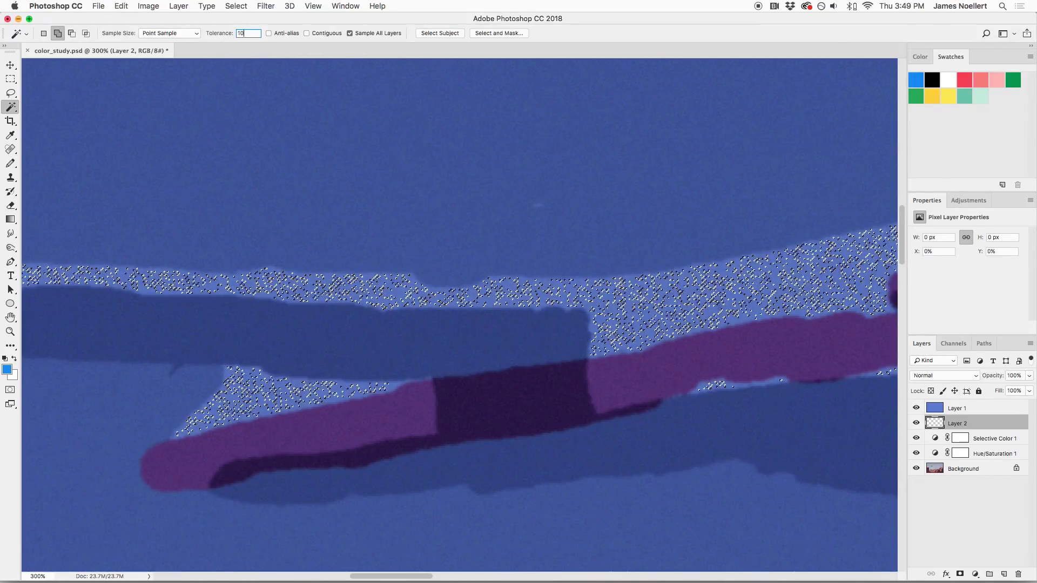
{"action": "left_click", "coordinate": [711, 287]}
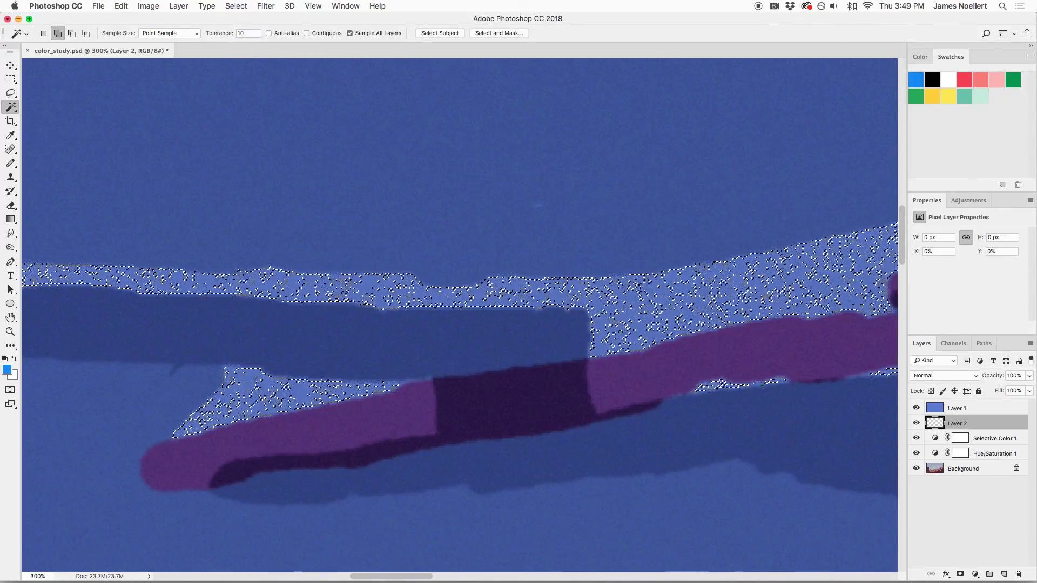
{"action": "left_click", "coordinate": [718, 308]}
{"action": "left_click_drag", "start_coordinate": [718, 307], "coordinate": [512, 296]}
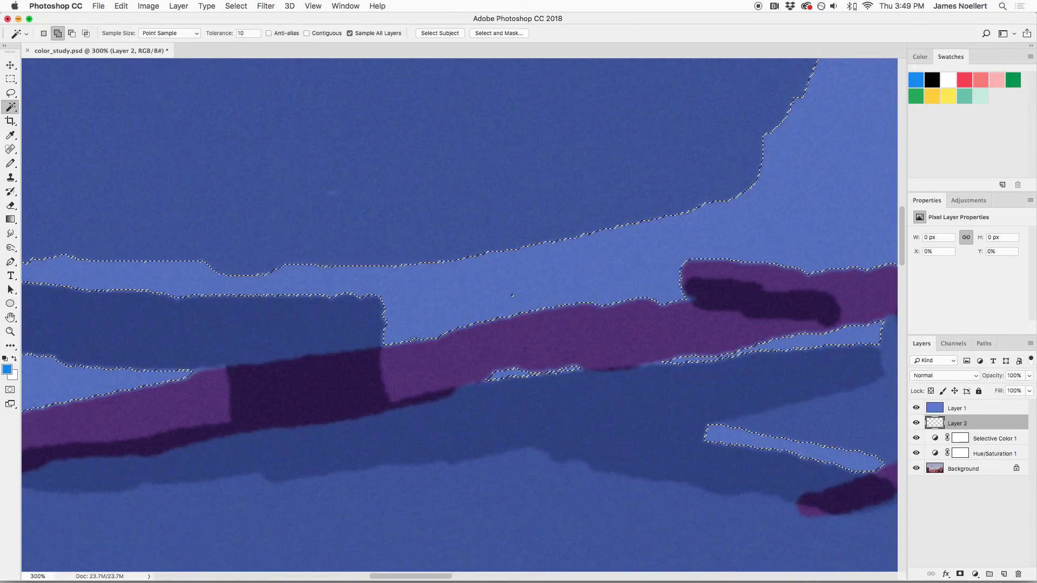
{"action": "left_click_drag", "start_coordinate": [511, 296], "coordinate": [279, 367]}
Try expanding the selection of the plane's light areas by 2 pixels
{"action": "scroll", "coordinate": [278, 367], "scroll_direction": "up", "scroll_amount": 5}
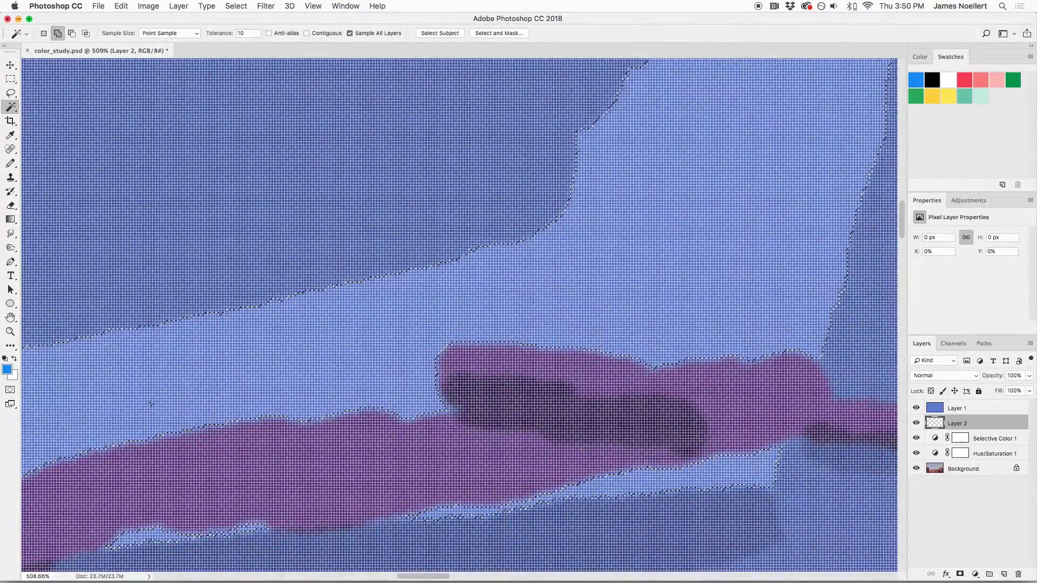
{"action": "key", "text": "super+minus"}
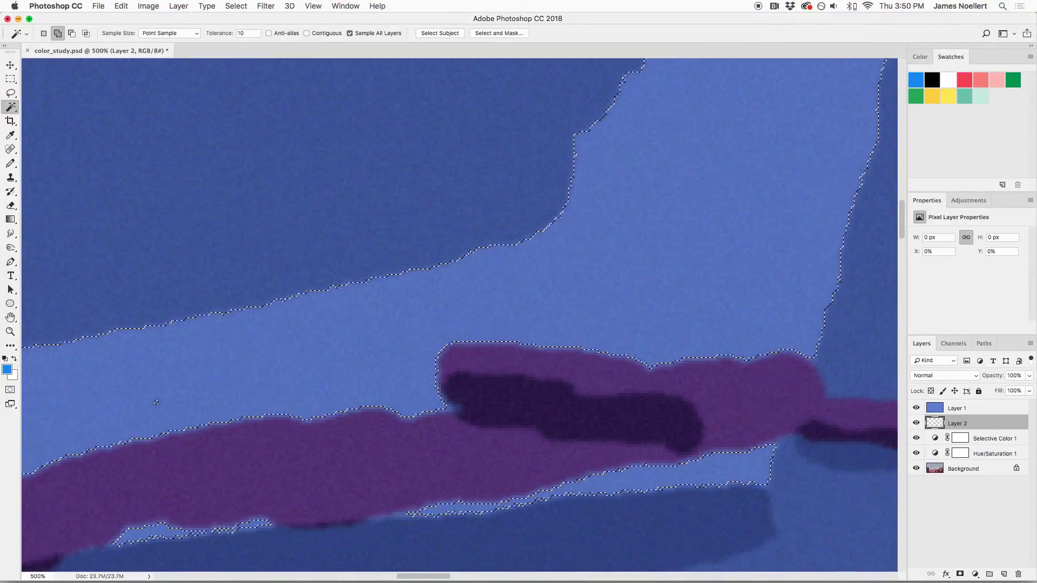
{"action": "left_click", "coordinate": [237, 7]}
{"action": "mouse_move", "coordinate": [281, 162]}
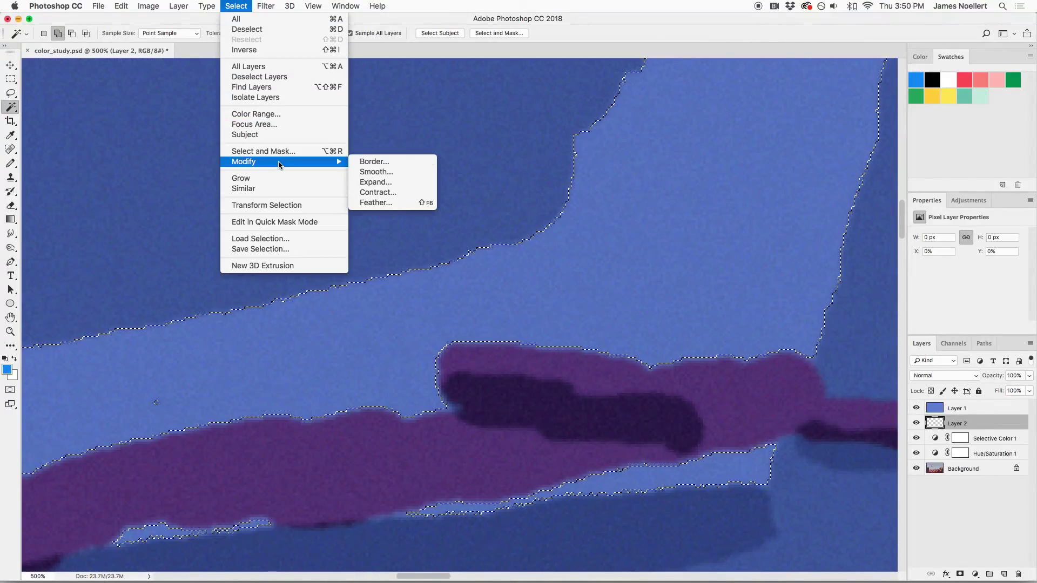
{"action": "left_click", "coordinate": [388, 187]}
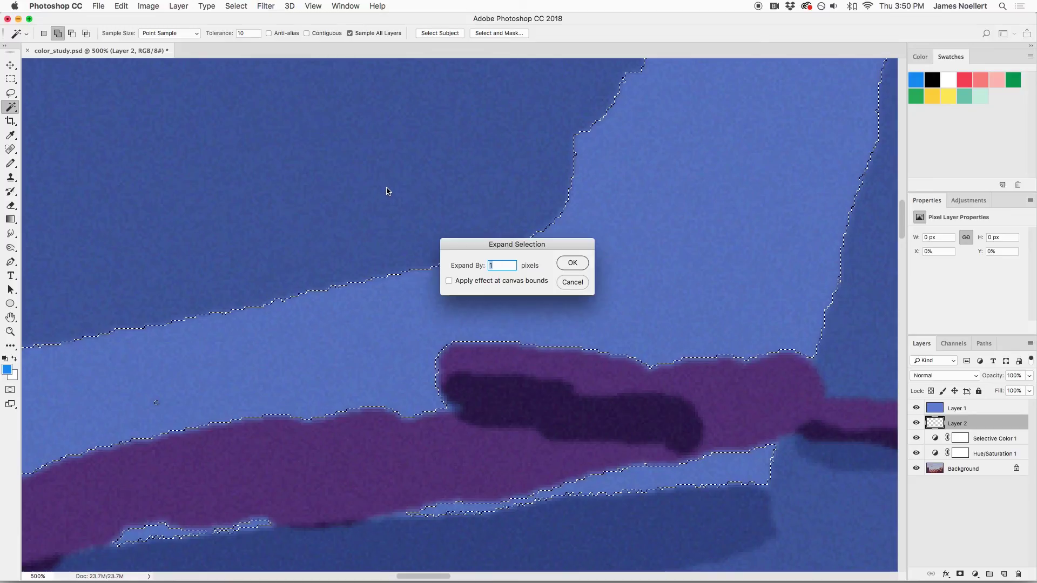
{"action": "type", "text": "2"}
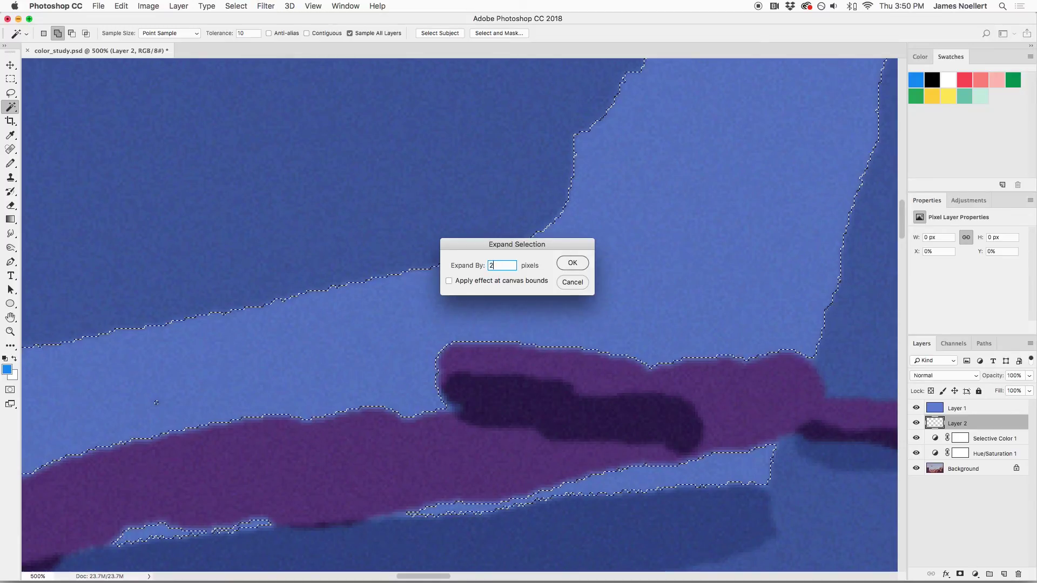
{"action": "key", "text": "Return"}
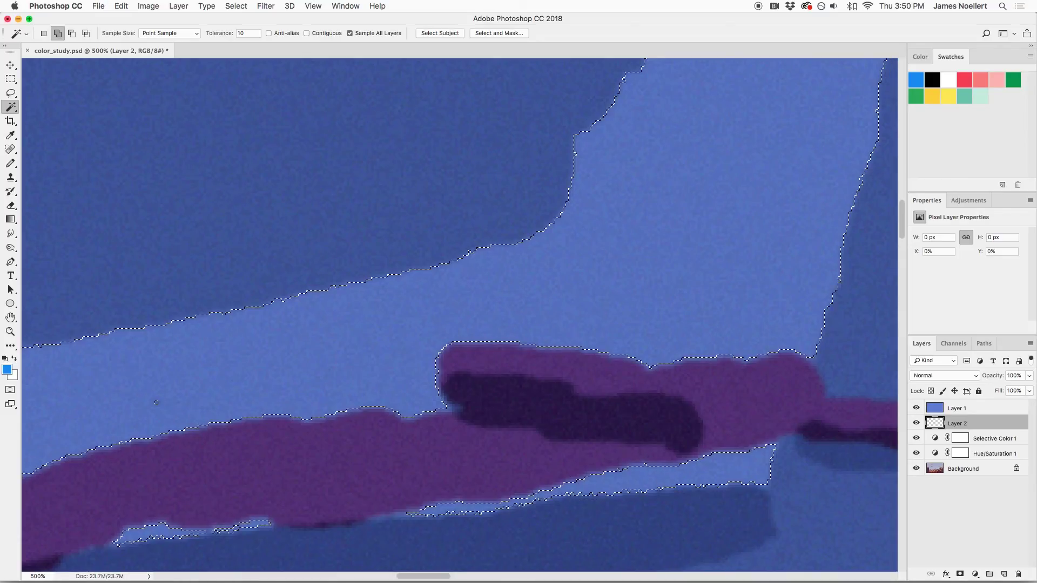
Expand the selection of the plane's light areas by 1 pixel
{"action": "left_click", "coordinate": [236, 6]}
{"action": "mouse_move", "coordinate": [324, 161]}
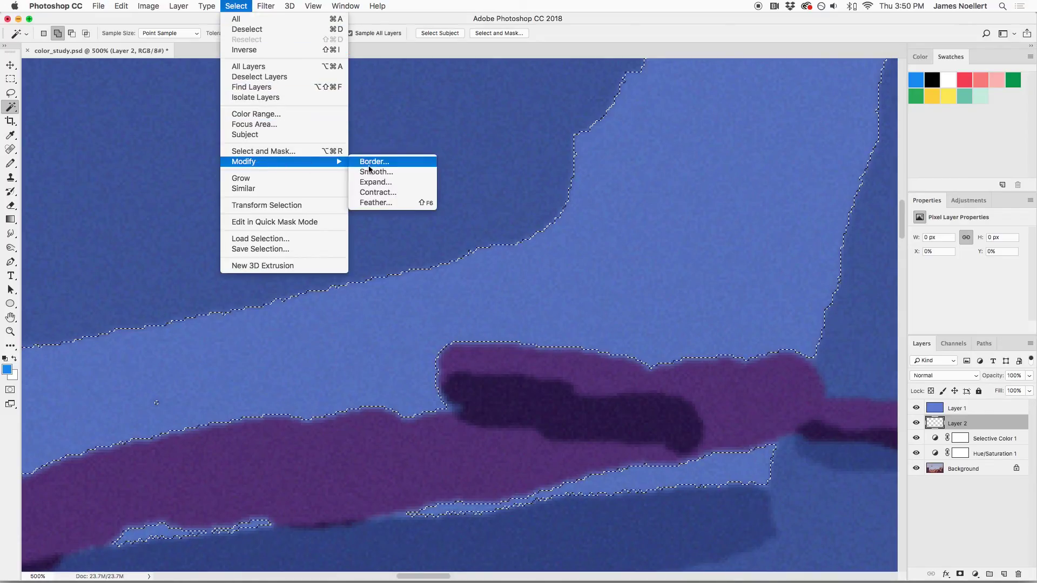
{"action": "left_click", "coordinate": [383, 184]}
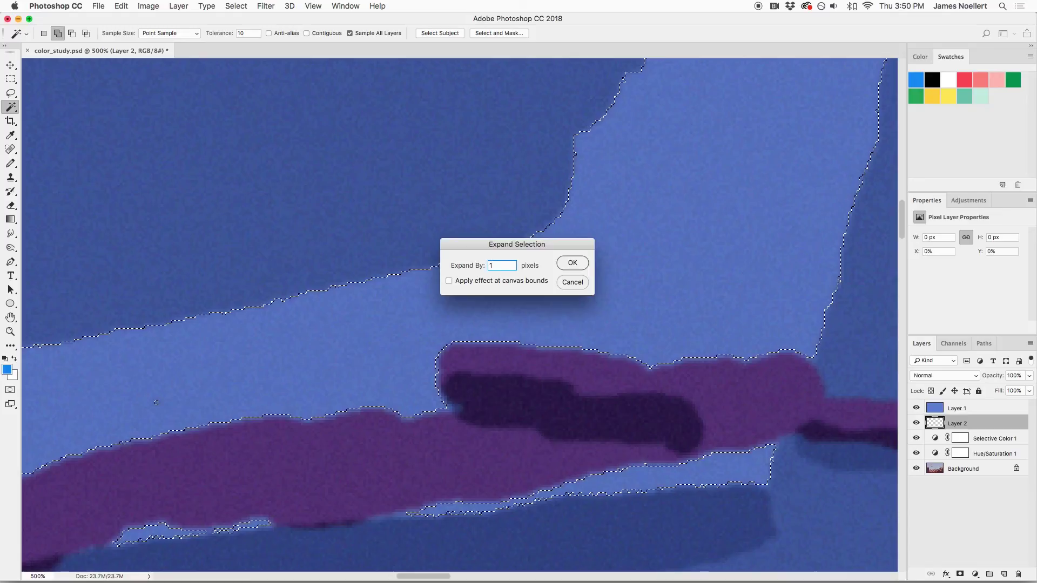
{"action": "type", "text": "1"}
{"action": "key", "text": "Return"}
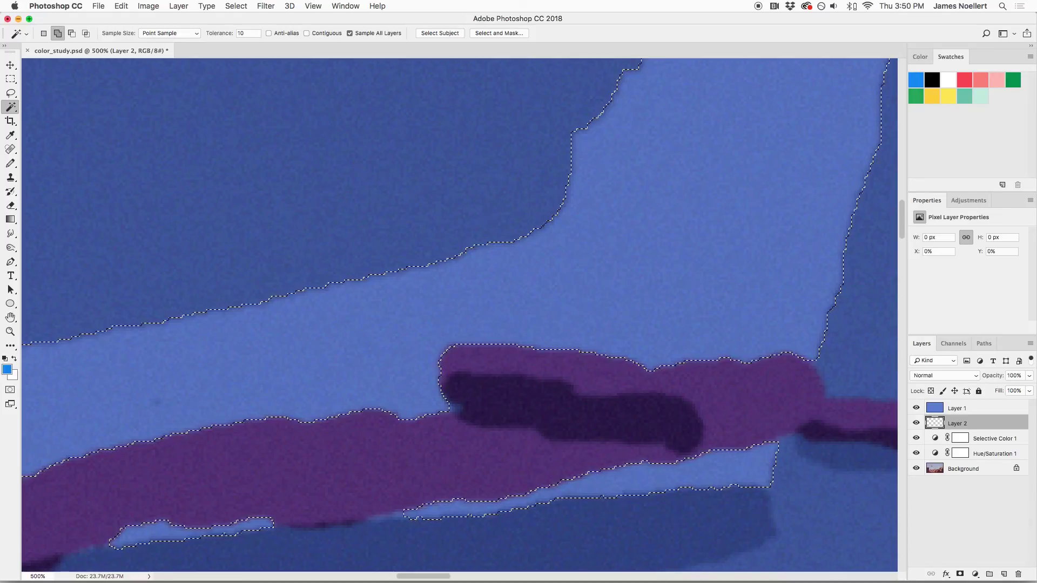
Move the new layer above the blue overlay, fill the selection with light blue sampled from the plane's tail, and deselect
{"action": "key", "text": "super+bracketright"}
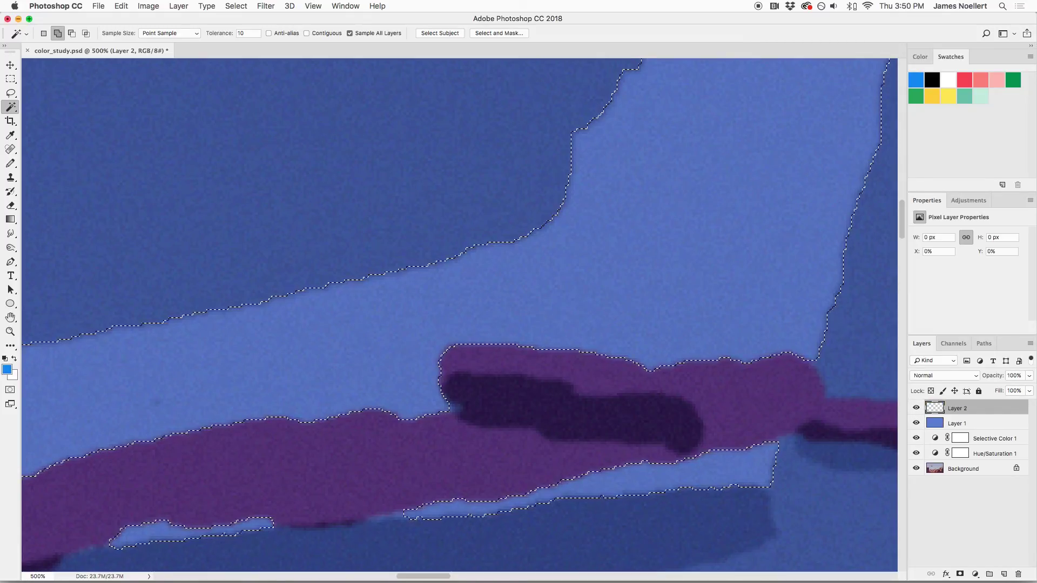
{"action": "key", "text": "b"}
{"action": "left_click", "coordinate": [701, 203], "text": "alt"}
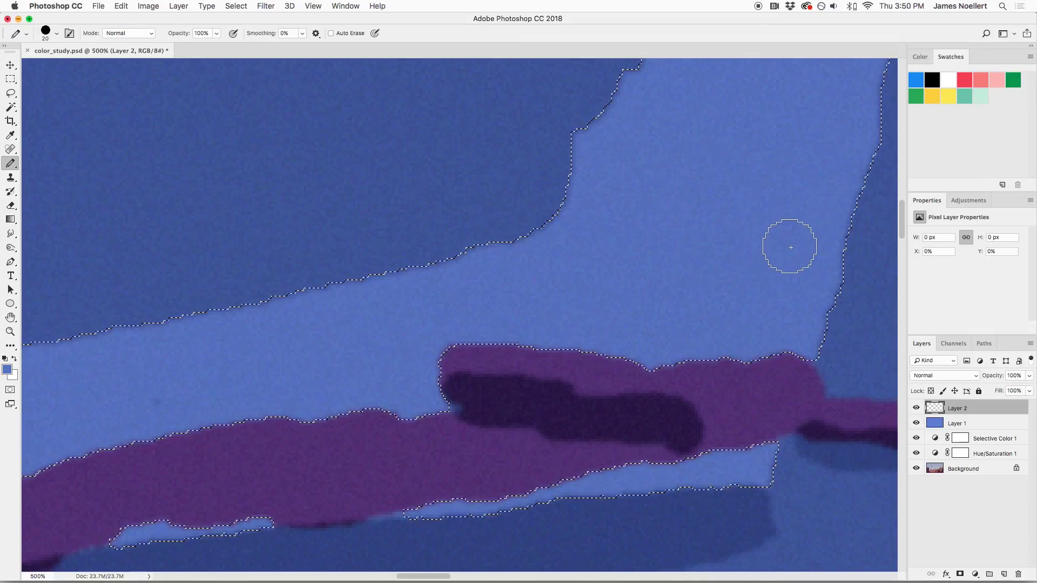
{"action": "key", "text": "alt+BackSpace"}
{"action": "key", "text": "super+h"}
{"action": "key", "text": "super+minus"}
{"action": "key", "text": "super+minus"}
{"action": "key", "text": "super+minus"}
{"action": "key", "text": "super+minus"}
{"action": "key", "text": "super+minus"}
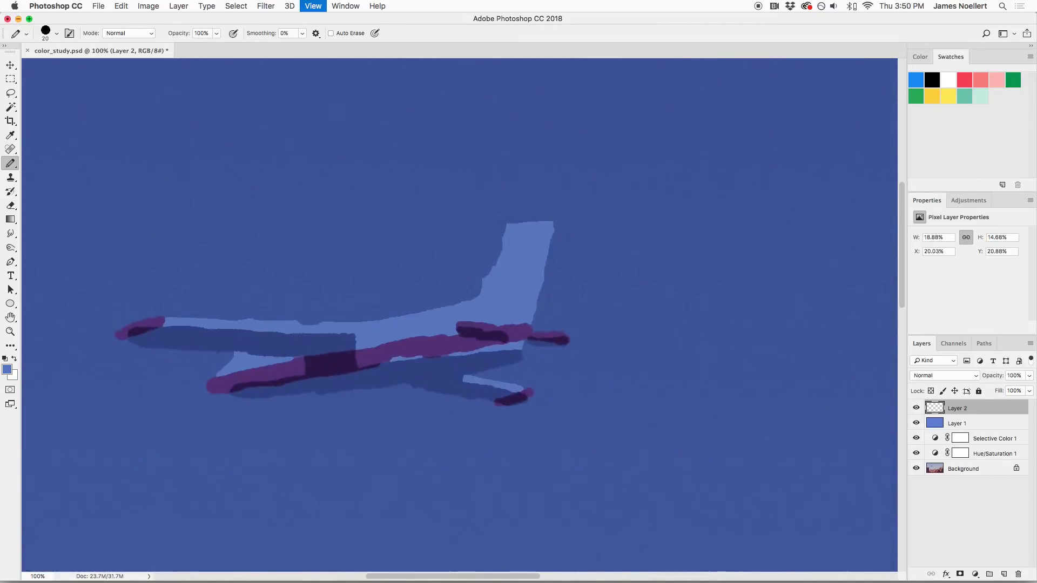
{"action": "key", "text": "super+d"}
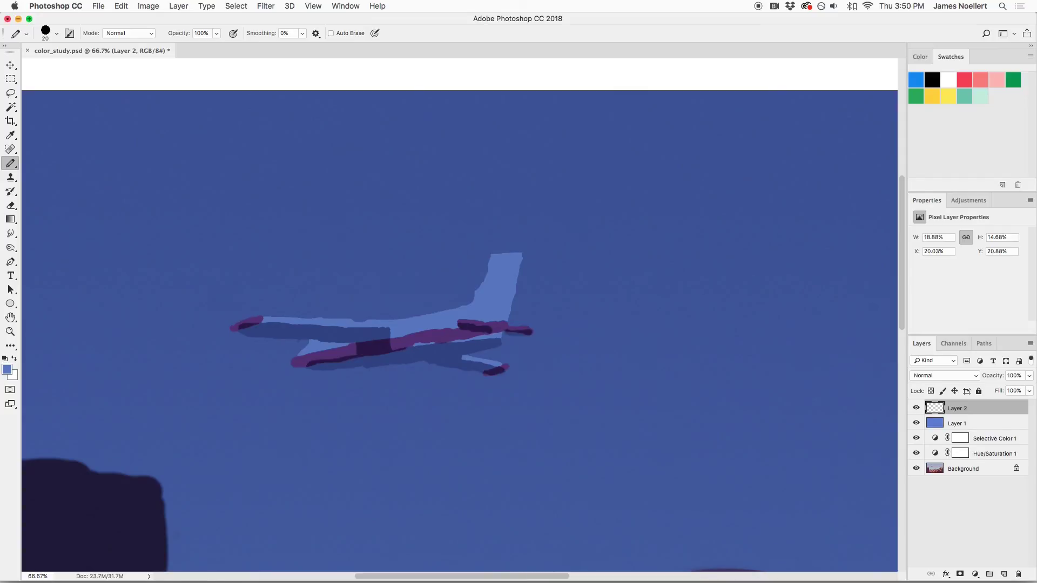
Brighten the light blue plane highlights on Layer 2 with a Hue/Saturation adjustment, setting Lightness to +18
{"action": "key", "text": "super+u"}
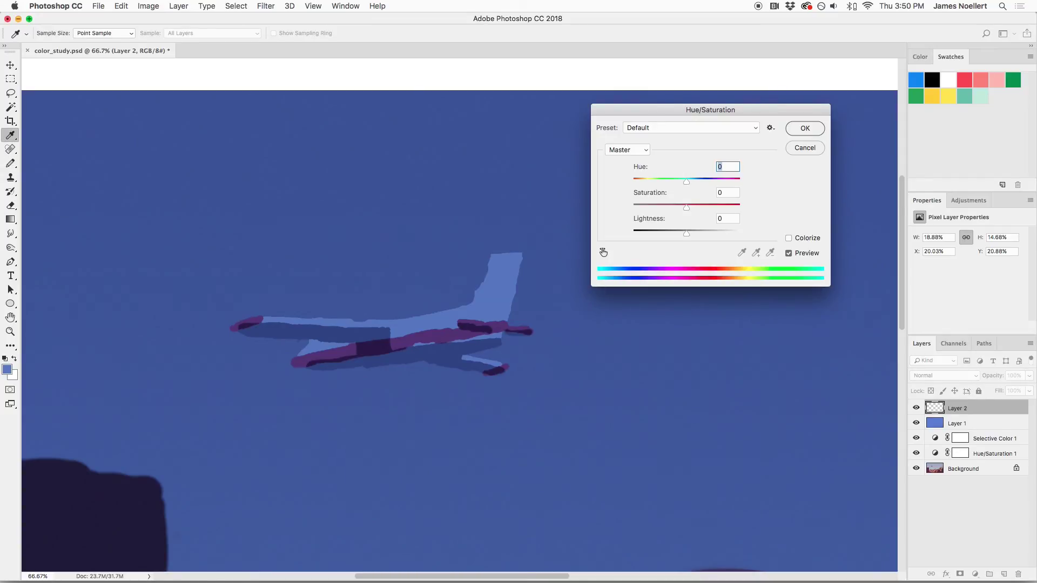
{"action": "key", "text": "Tab"}
{"action": "key", "text": "Tab"}
{"action": "key", "text": "shift+Up"}
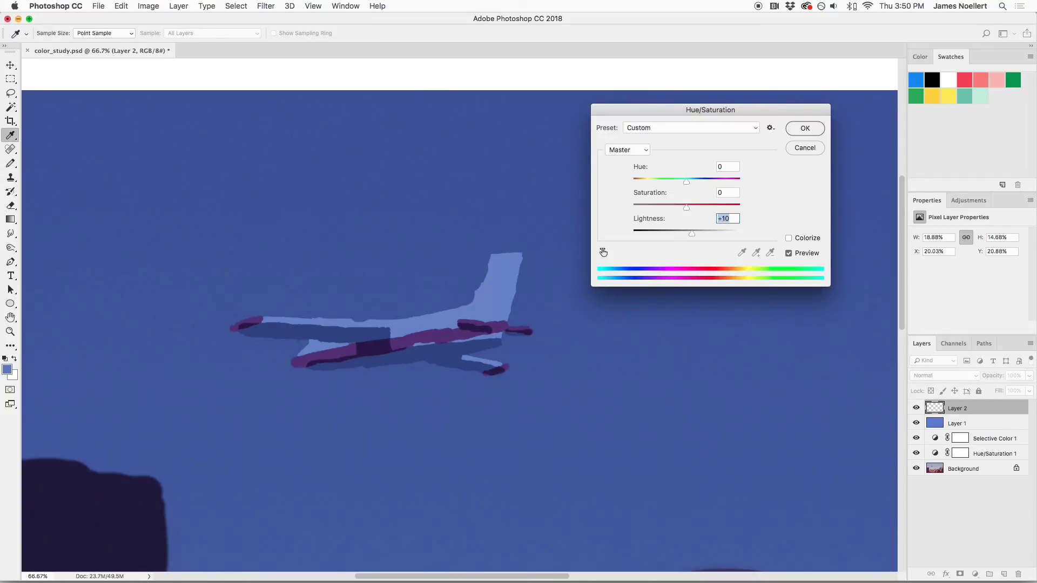
{"action": "key", "text": "Up"}
{"action": "key", "text": "Up"}
{"action": "key", "text": "Up"}
{"action": "key", "text": "Up"}
{"action": "key", "text": "Up"}
{"action": "key", "text": "Up"}
{"action": "key", "text": "Up"}
{"action": "key", "text": "Up"}
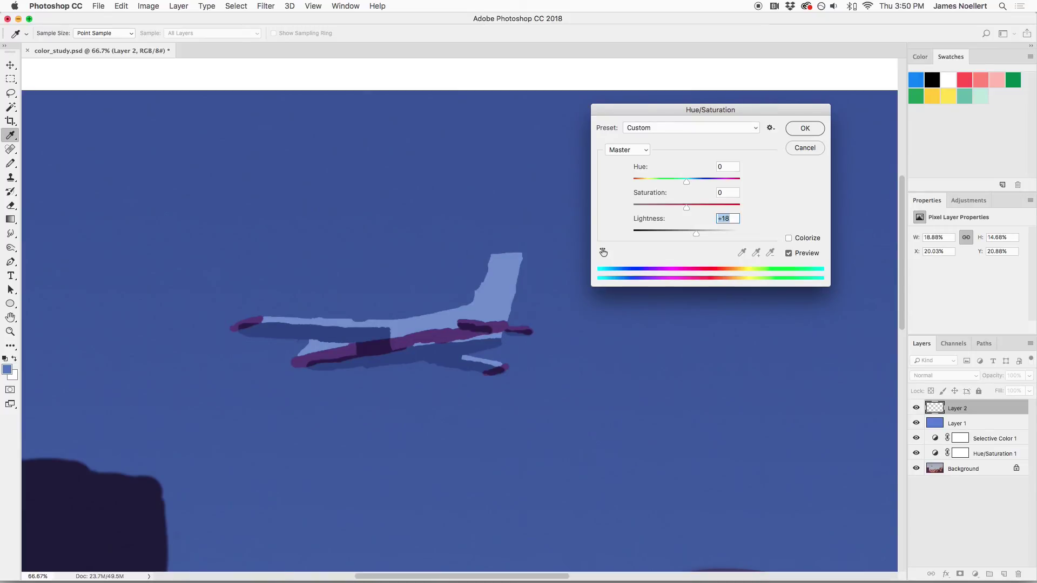
{"action": "key", "text": "Return"}
{"action": "key", "text": "b"}
Lower Layer 2's opacity to 52% and compare the plane with the highlight layer hidden and shown
{"action": "key", "text": "super+minus"}
{"action": "key", "text": "super+minus"}
{"action": "key", "text": "super+minus"}
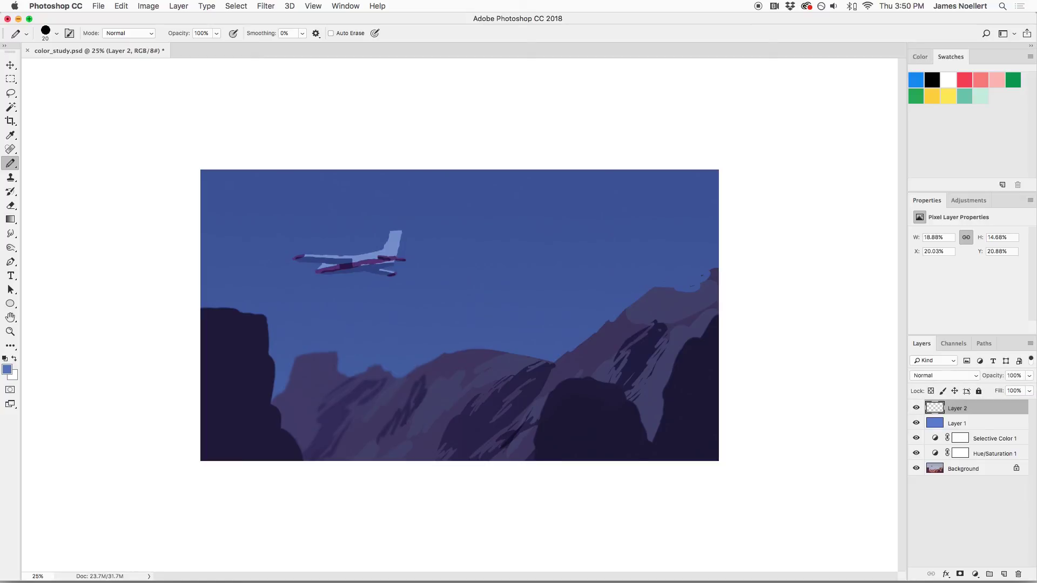
{"action": "left_click", "coordinate": [1028, 375]}
{"action": "left_click_drag", "start_coordinate": [1030, 388], "coordinate": [1005, 388]}
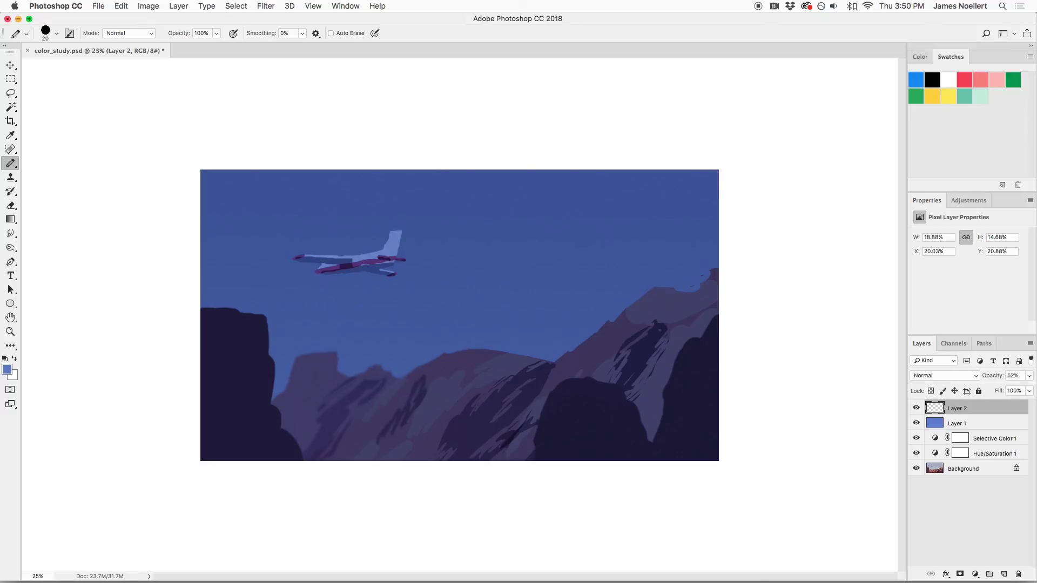
{"action": "left_click", "coordinate": [916, 408]}
{"action": "left_click", "coordinate": [915, 407]}
{"action": "left_click", "coordinate": [916, 408]}
{"action": "left_click", "coordinate": [916, 408]}
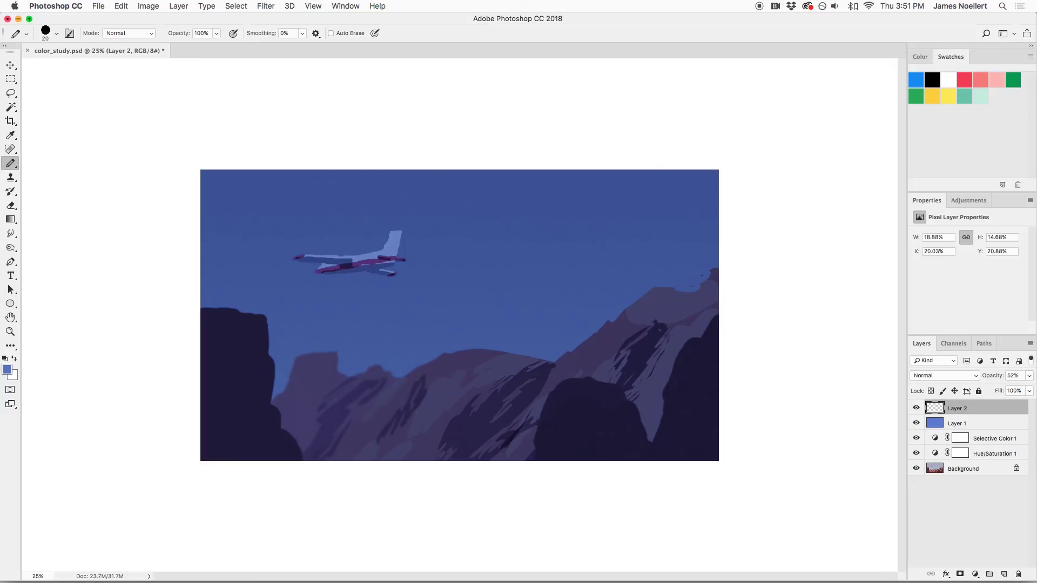
Set the opacity of the plane highlight layer to 68% and check the plane up close
{"action": "left_click", "coordinate": [1029, 375]}
{"action": "left_click_drag", "start_coordinate": [1005, 389], "coordinate": [1013, 388]}
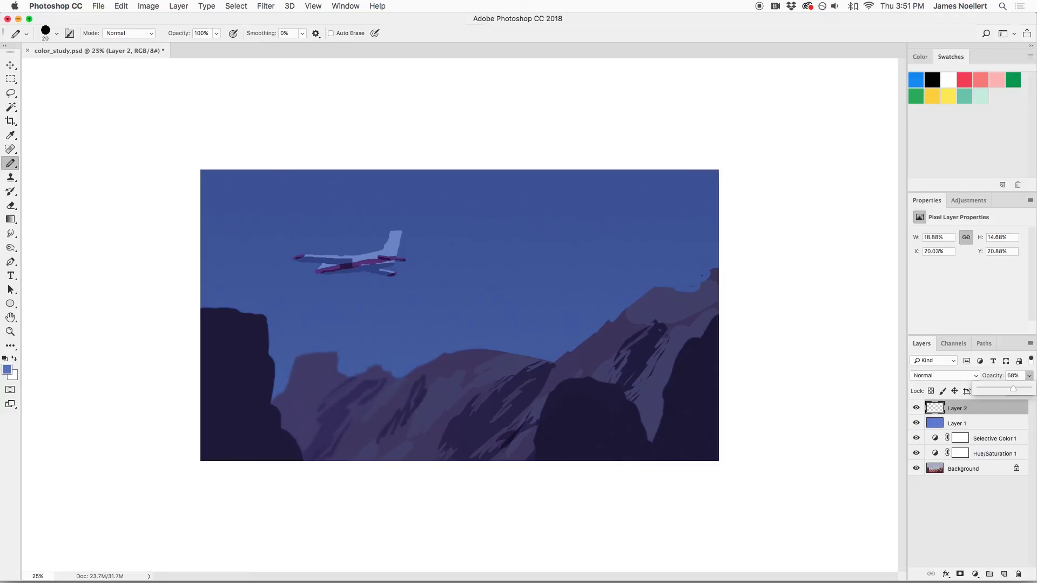
{"action": "key", "text": "super+equal"}
{"action": "key", "text": "super+equal"}
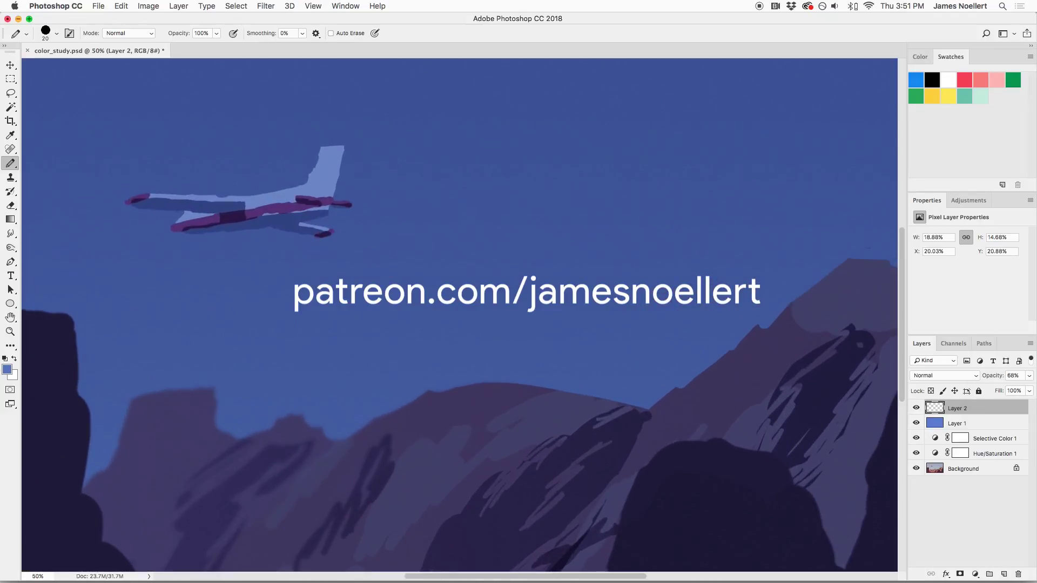